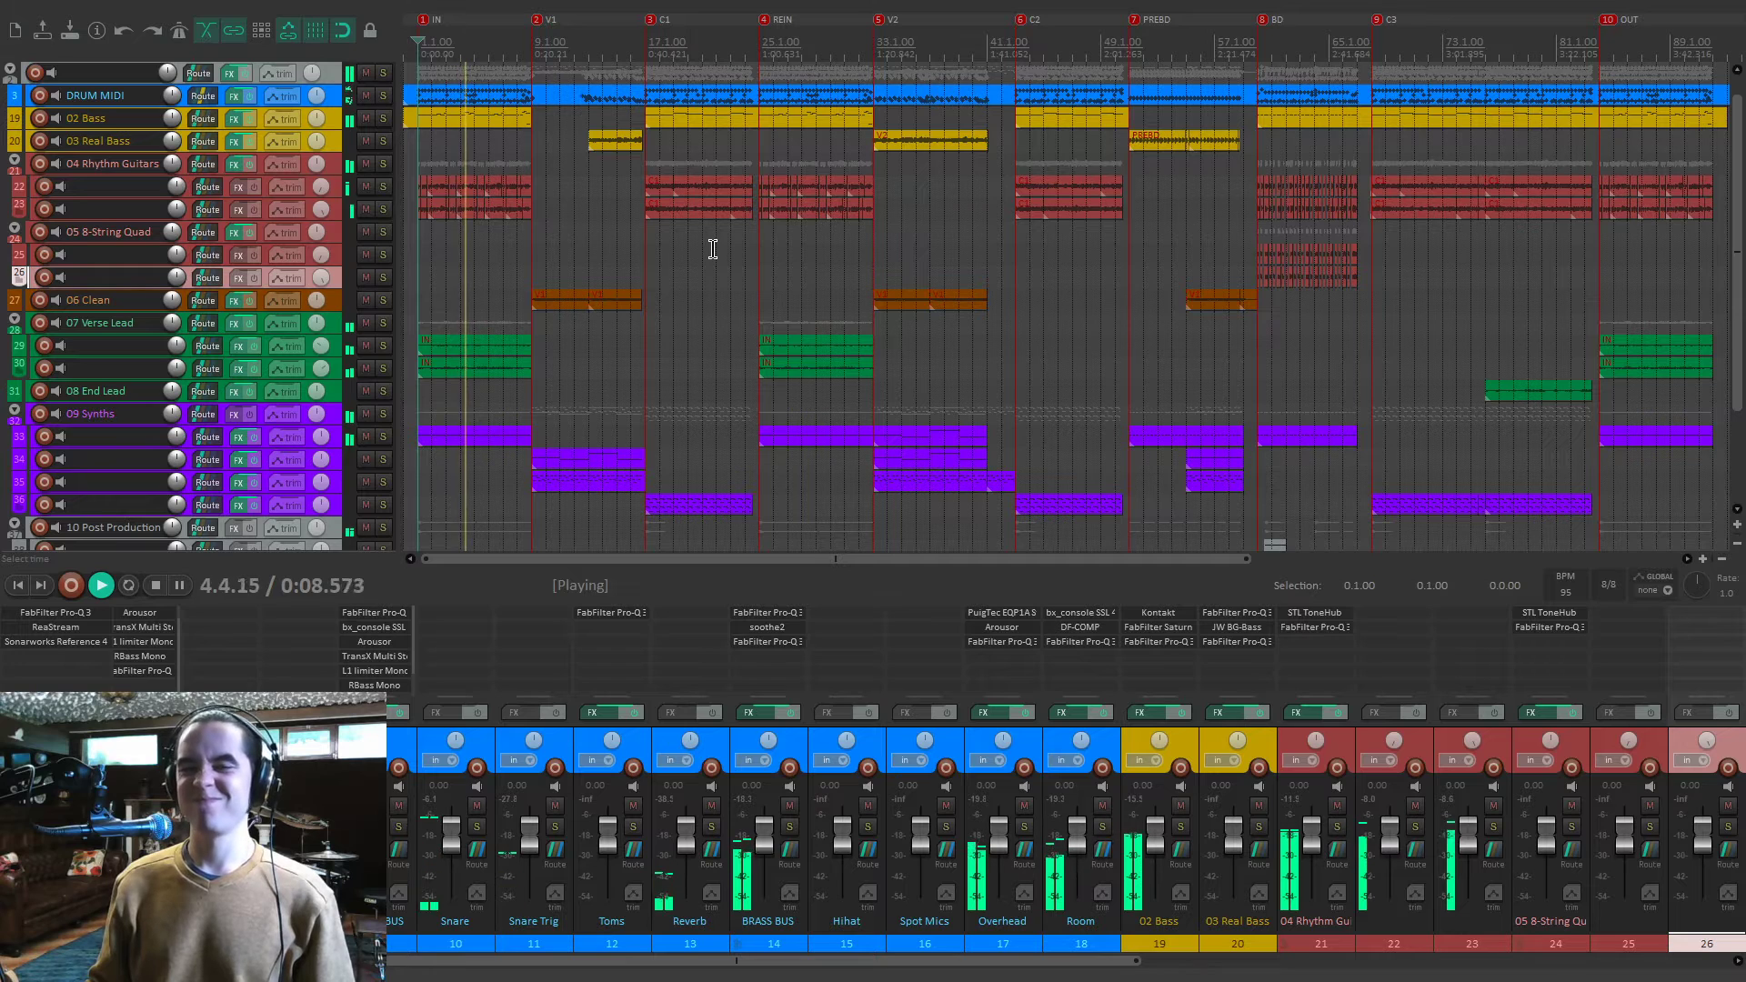
# Stop the song's playback and return to the drum channels in the mixer.
pyautogui.press('space')
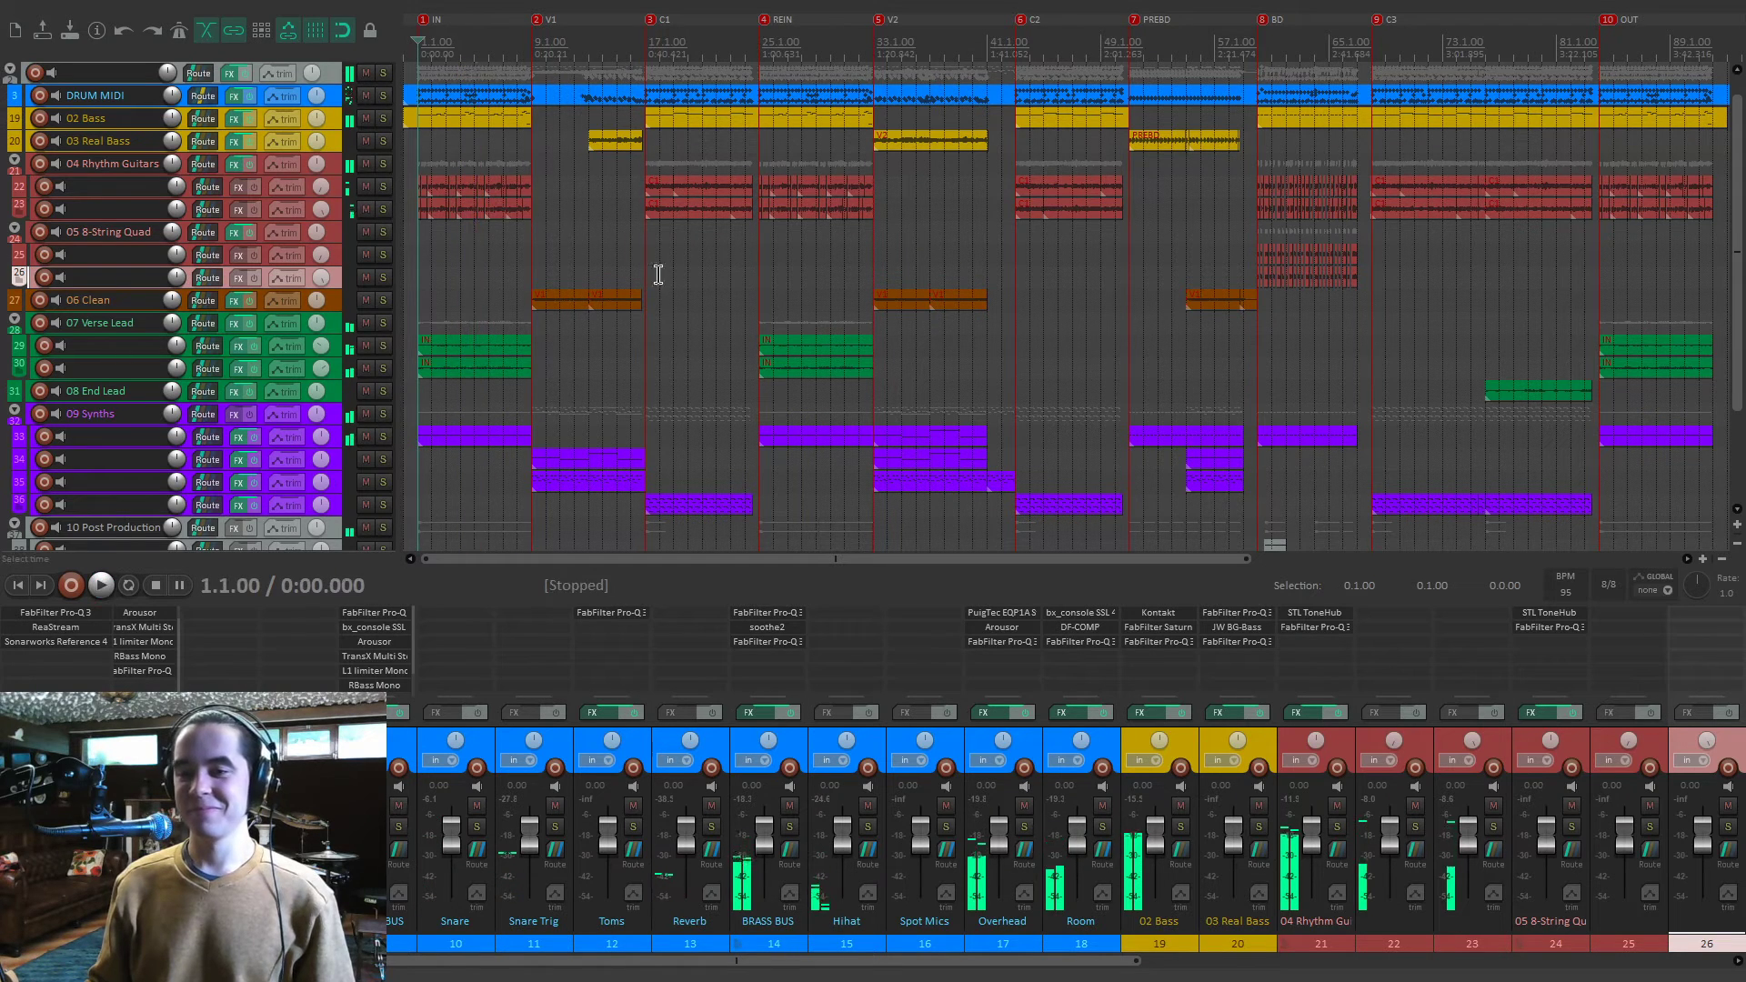
pyautogui.hscroll(-2, 915, 722)
pyautogui.hscroll(-3, 915, 722)
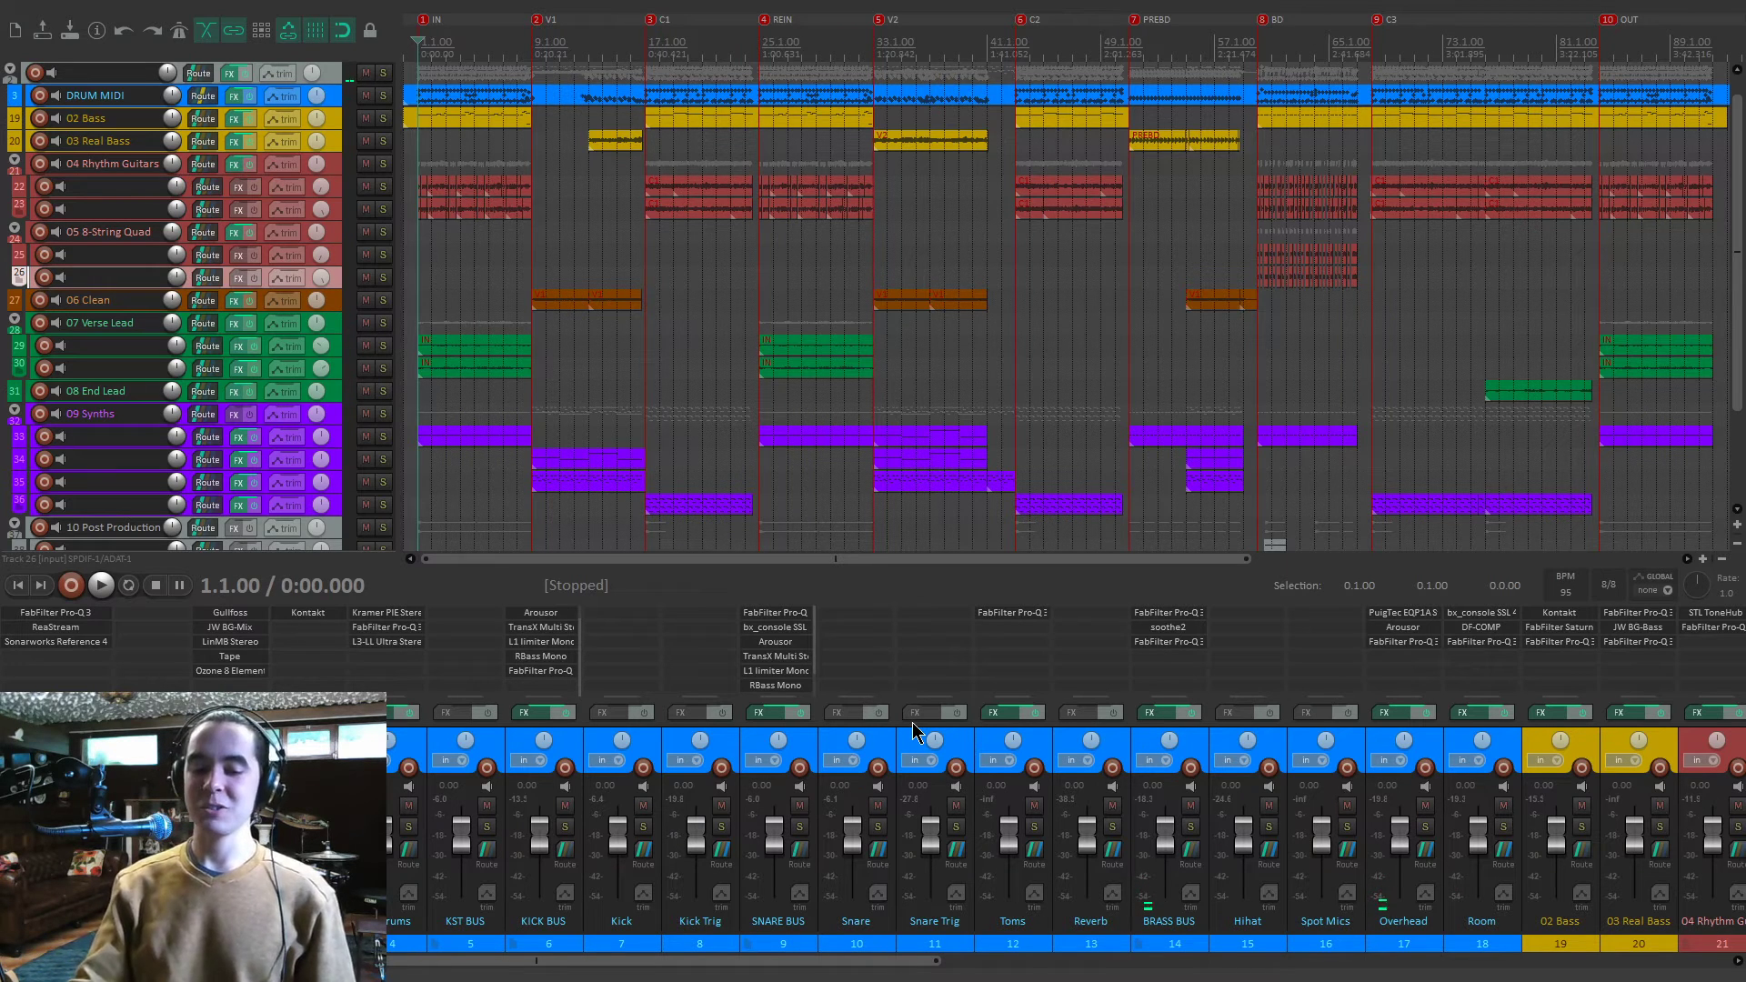
pyautogui.click(348, 303)
pyautogui.click(340, 95)
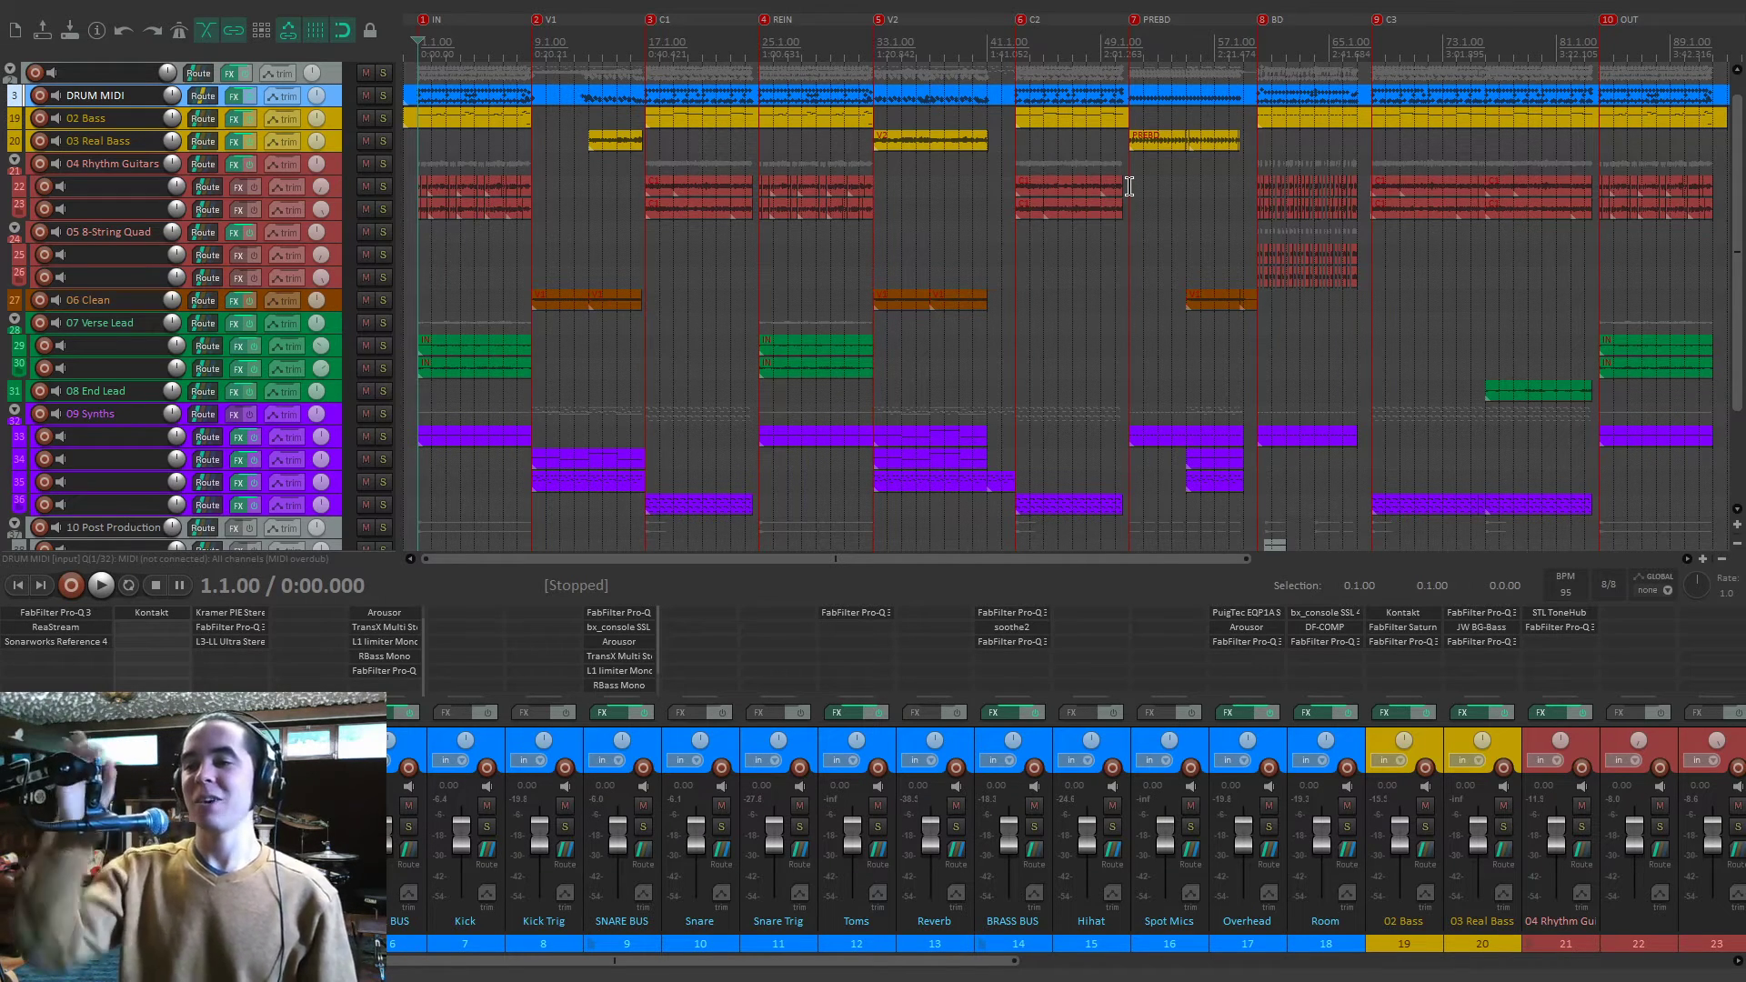
pyautogui.click(1373, 323)
pyautogui.press('Home')
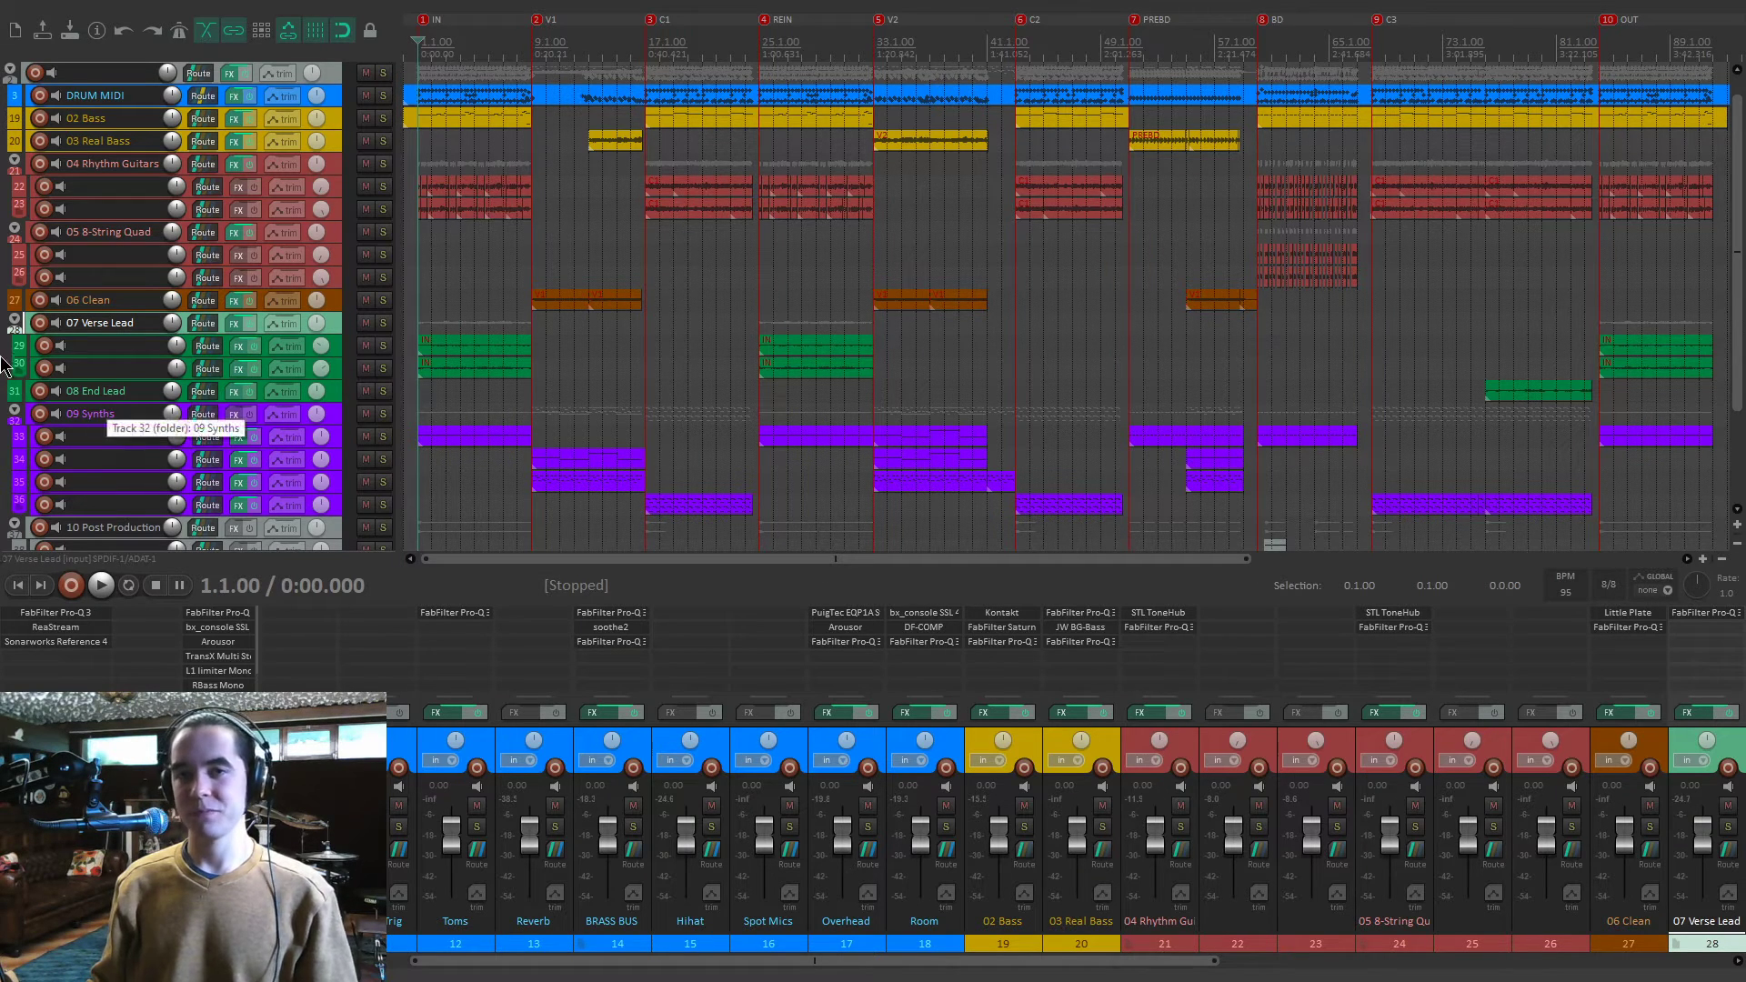
# Bypass Gullfoss, JW BG-Mix, LinMB Stereo and Tape on the track 2 folder, and play a short part of the intro.
pyautogui.scroll(4, 300, 773)
pyautogui.scroll(2, 300, 773)
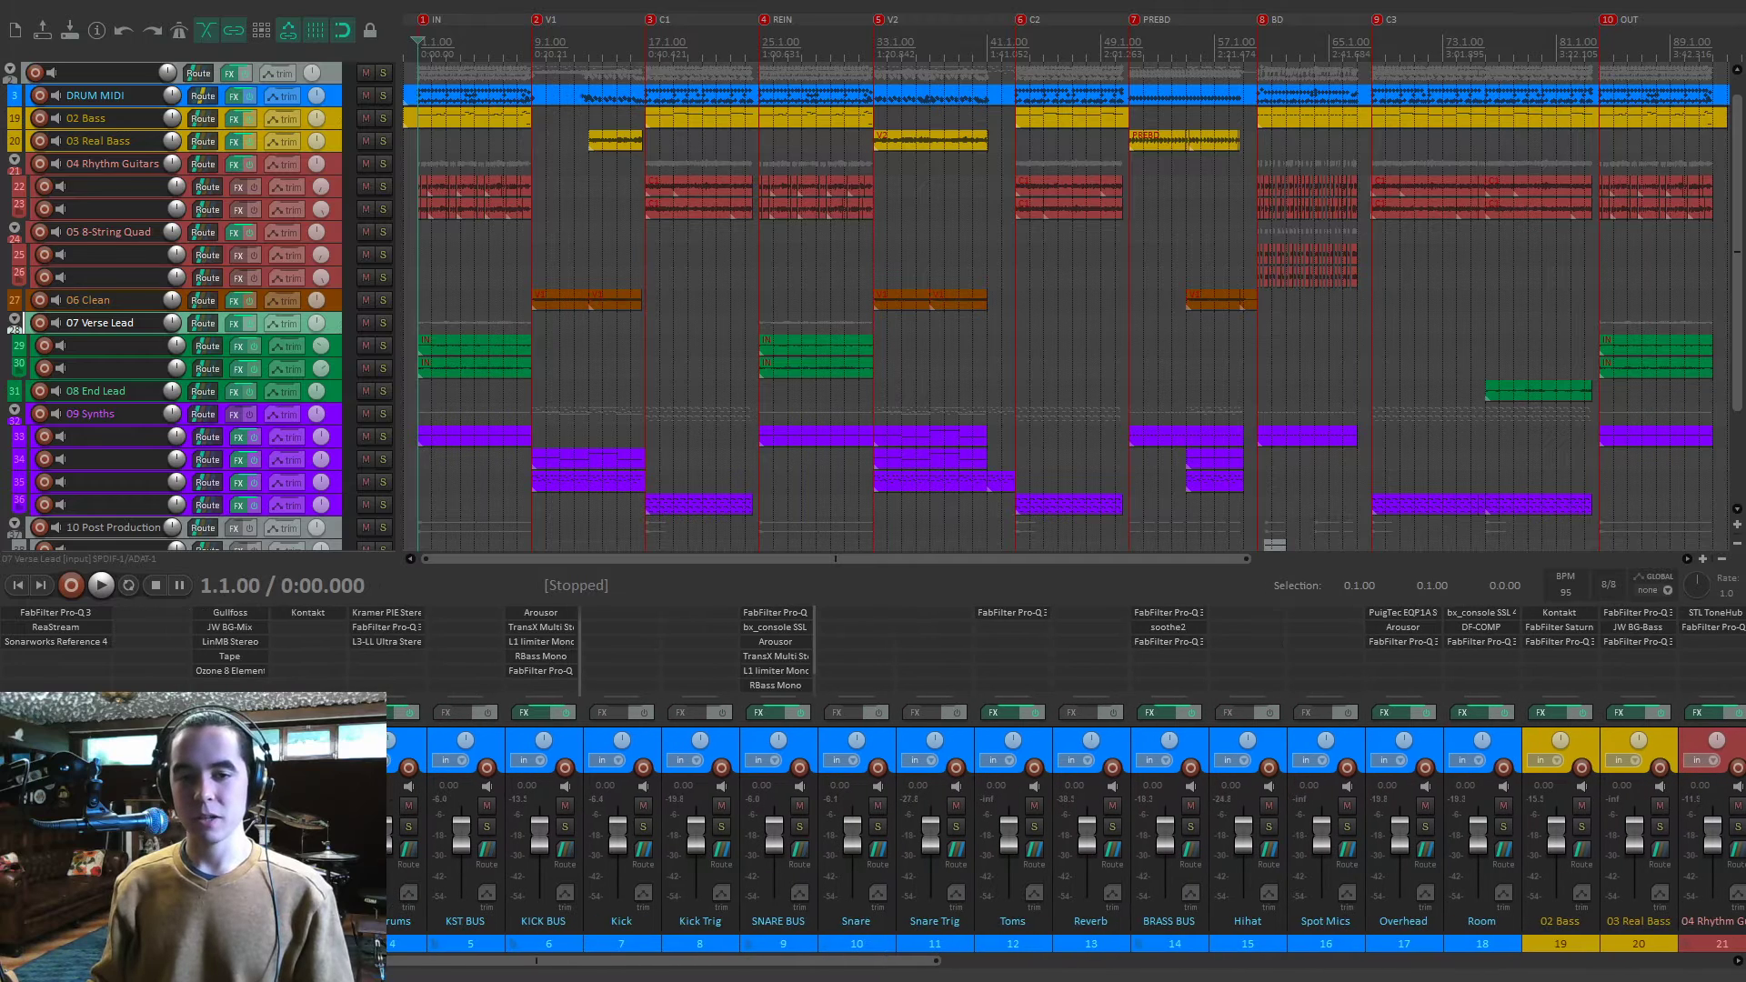
pyautogui.click(230, 612)
pyautogui.click(52, 112)
pyautogui.click(52, 128)
pyautogui.click(51, 143)
pyautogui.click(52, 159)
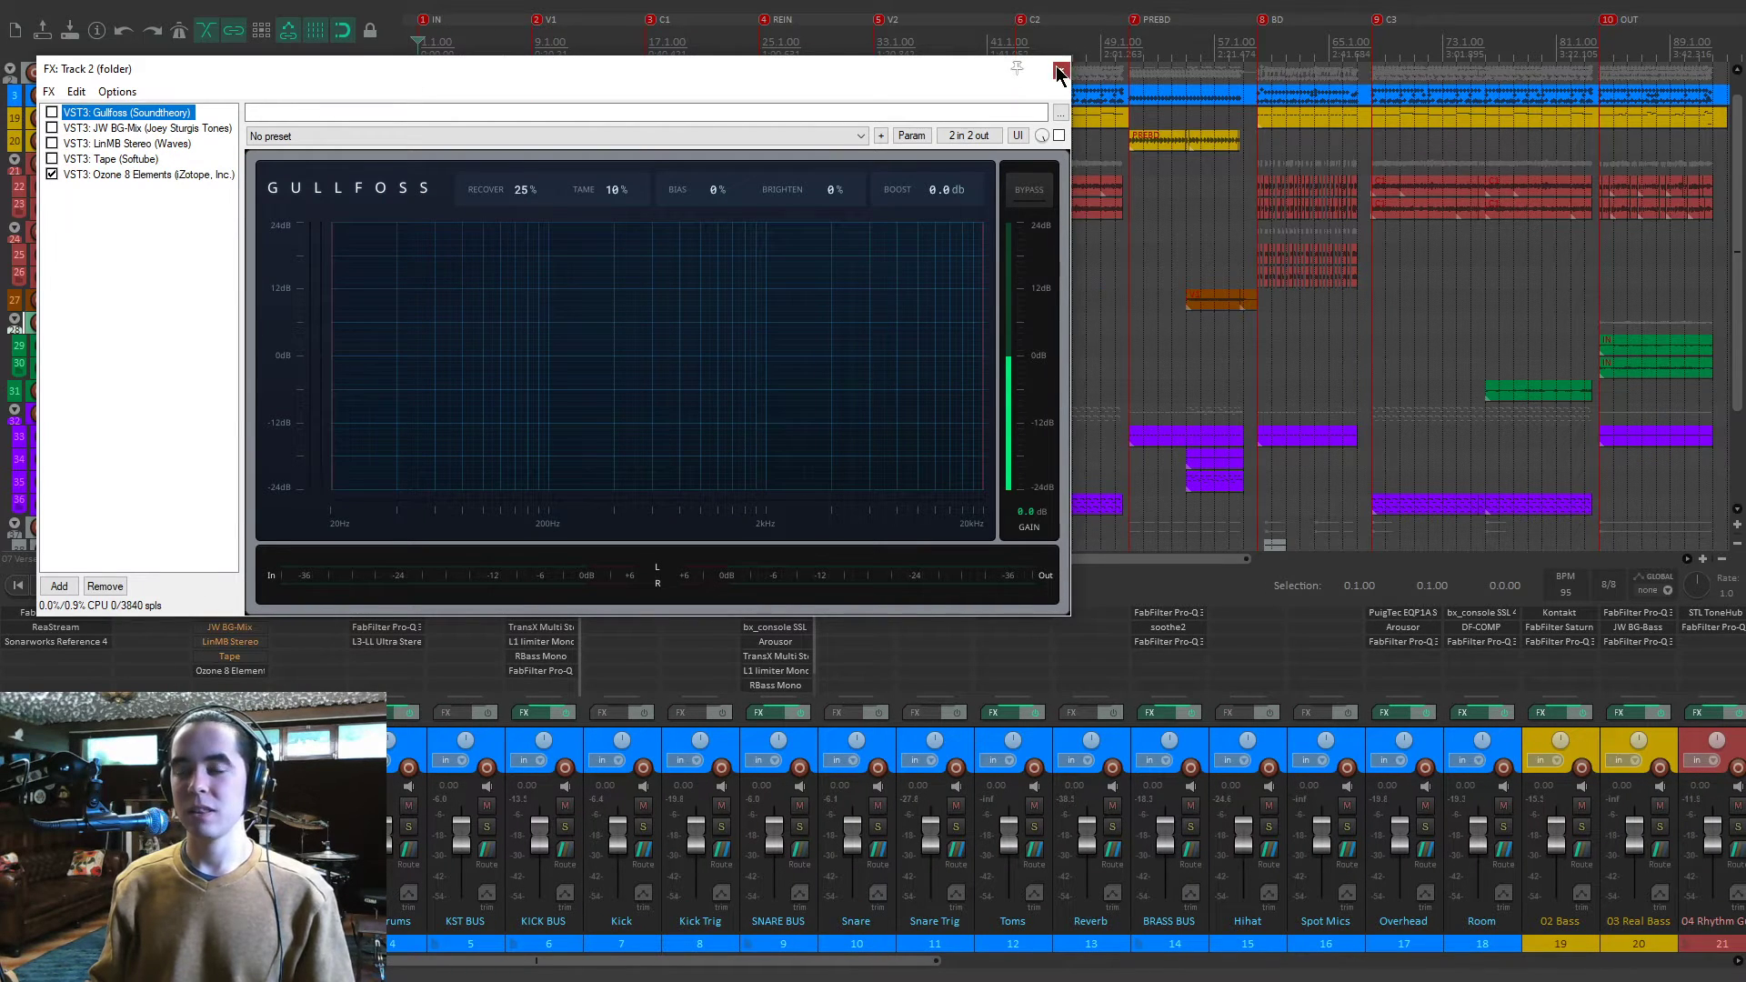
pyautogui.click(1061, 72)
pyautogui.press('space')
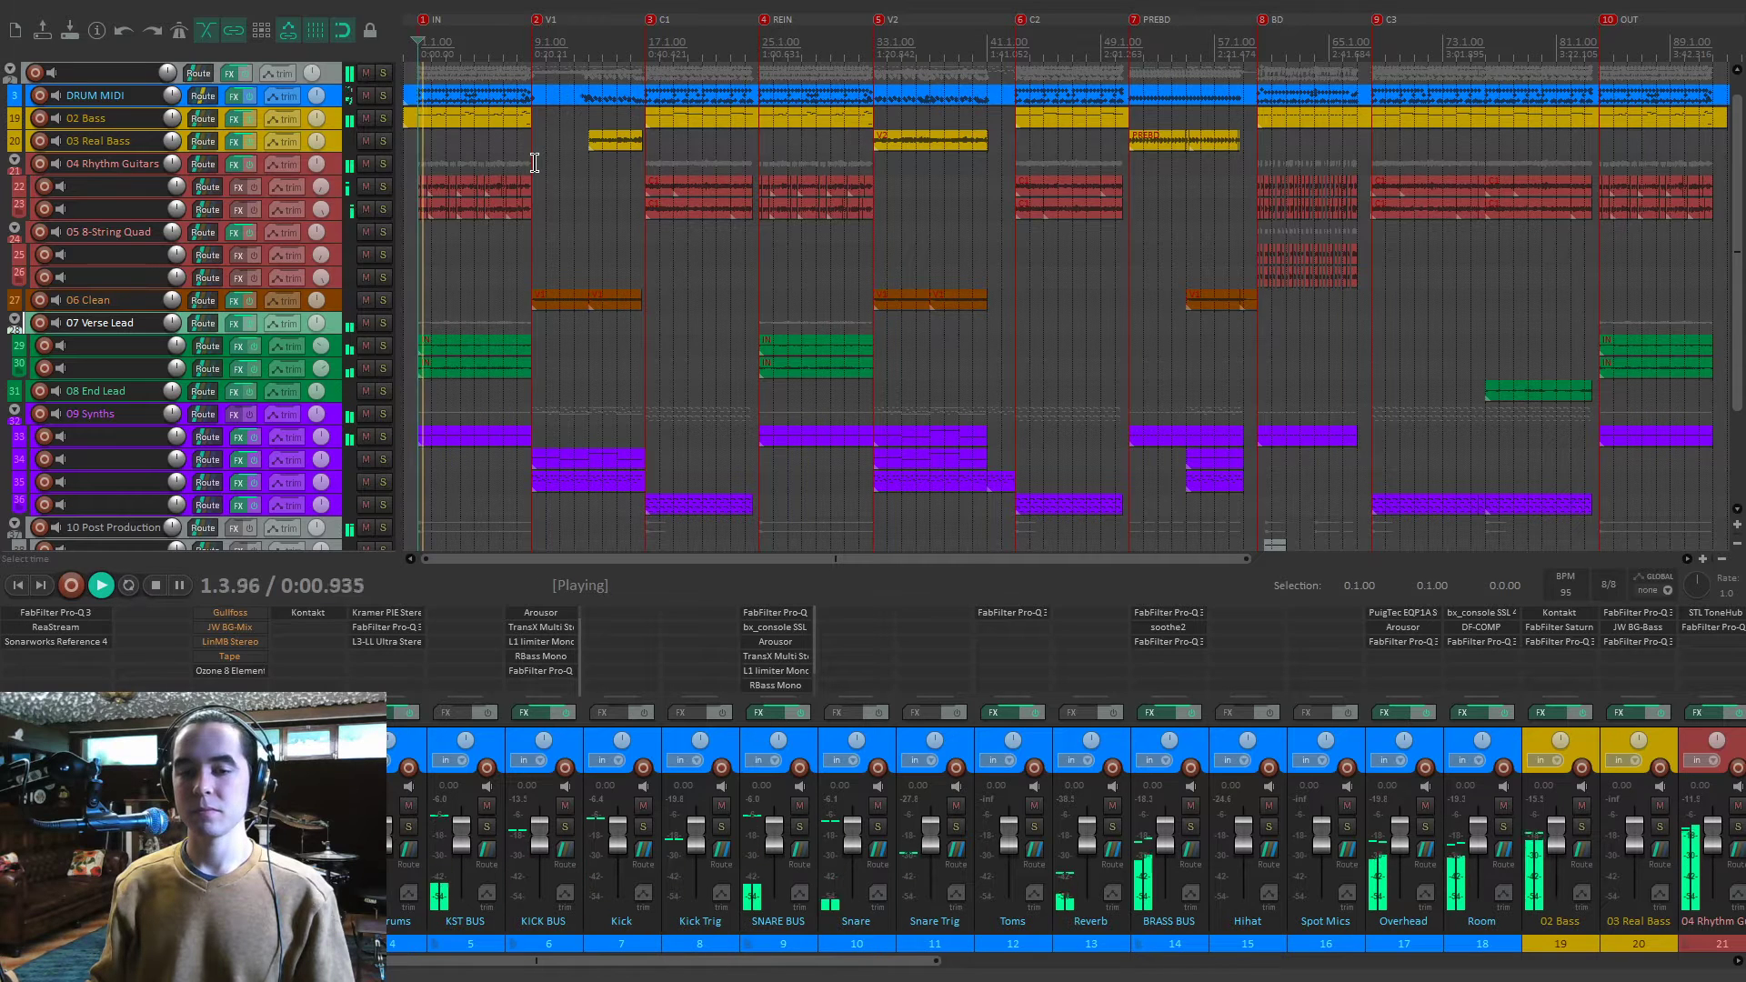
pyautogui.press('space')
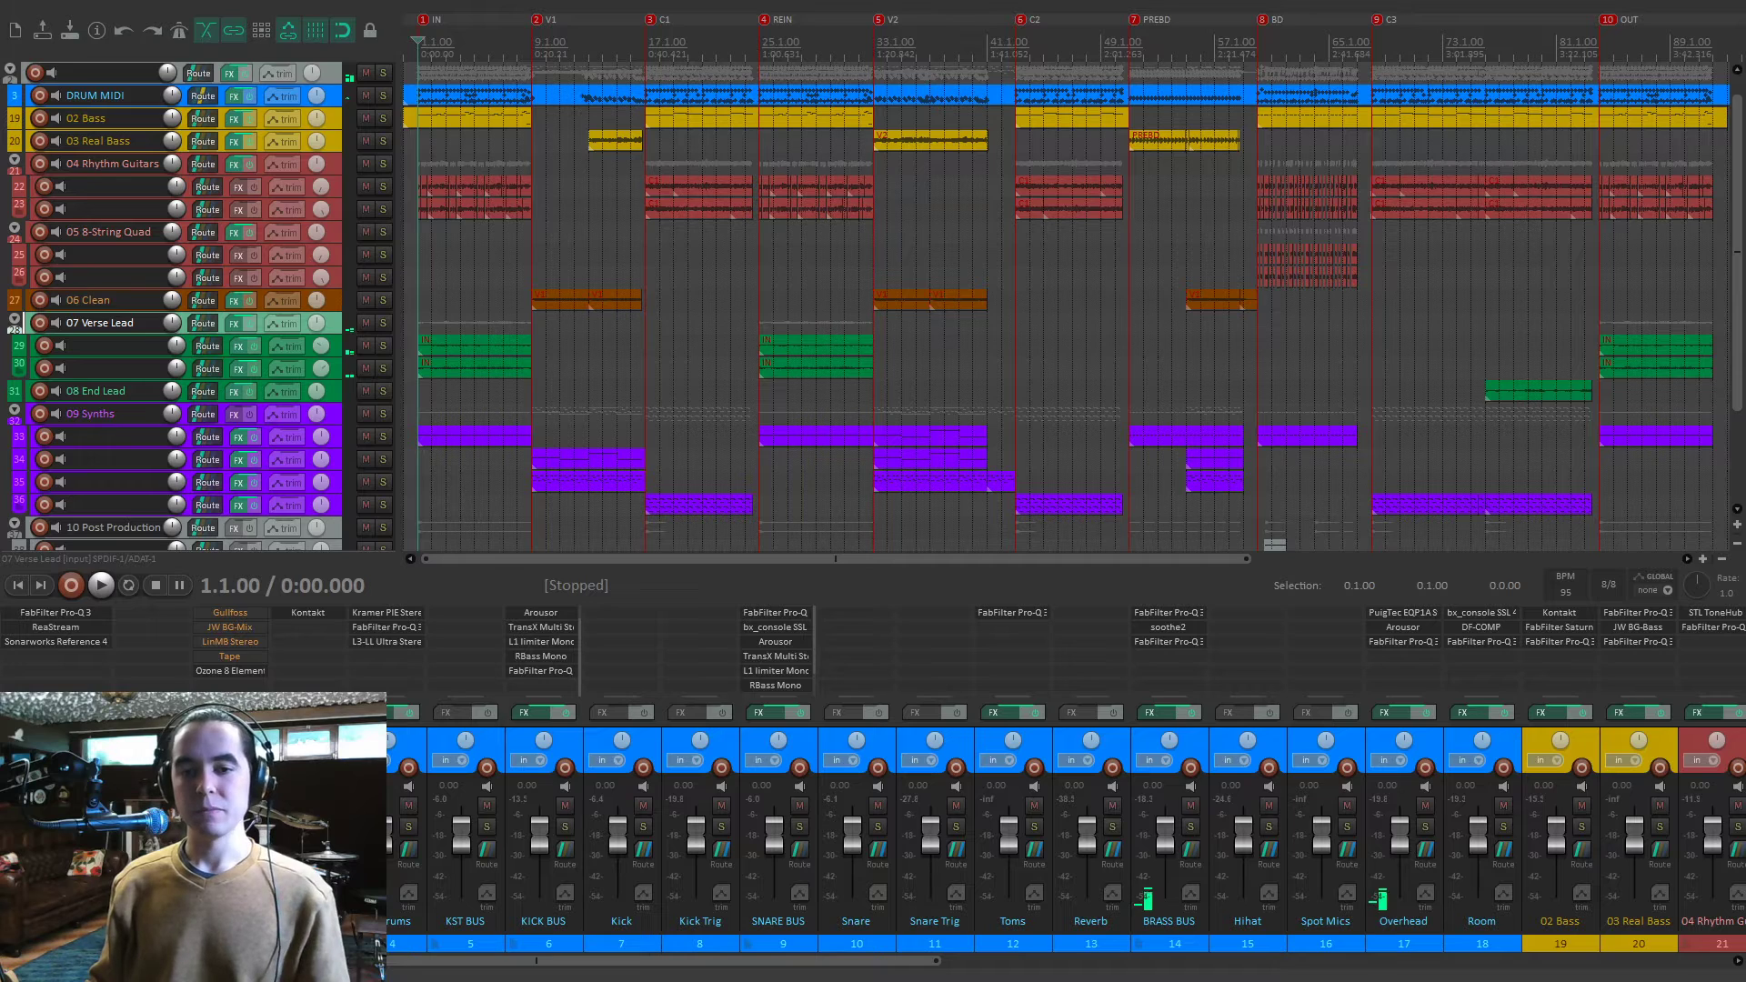
# Open the Kontakt instrument of the DRUM MIDI track and show its installed libraries.
pyautogui.click(96, 96)
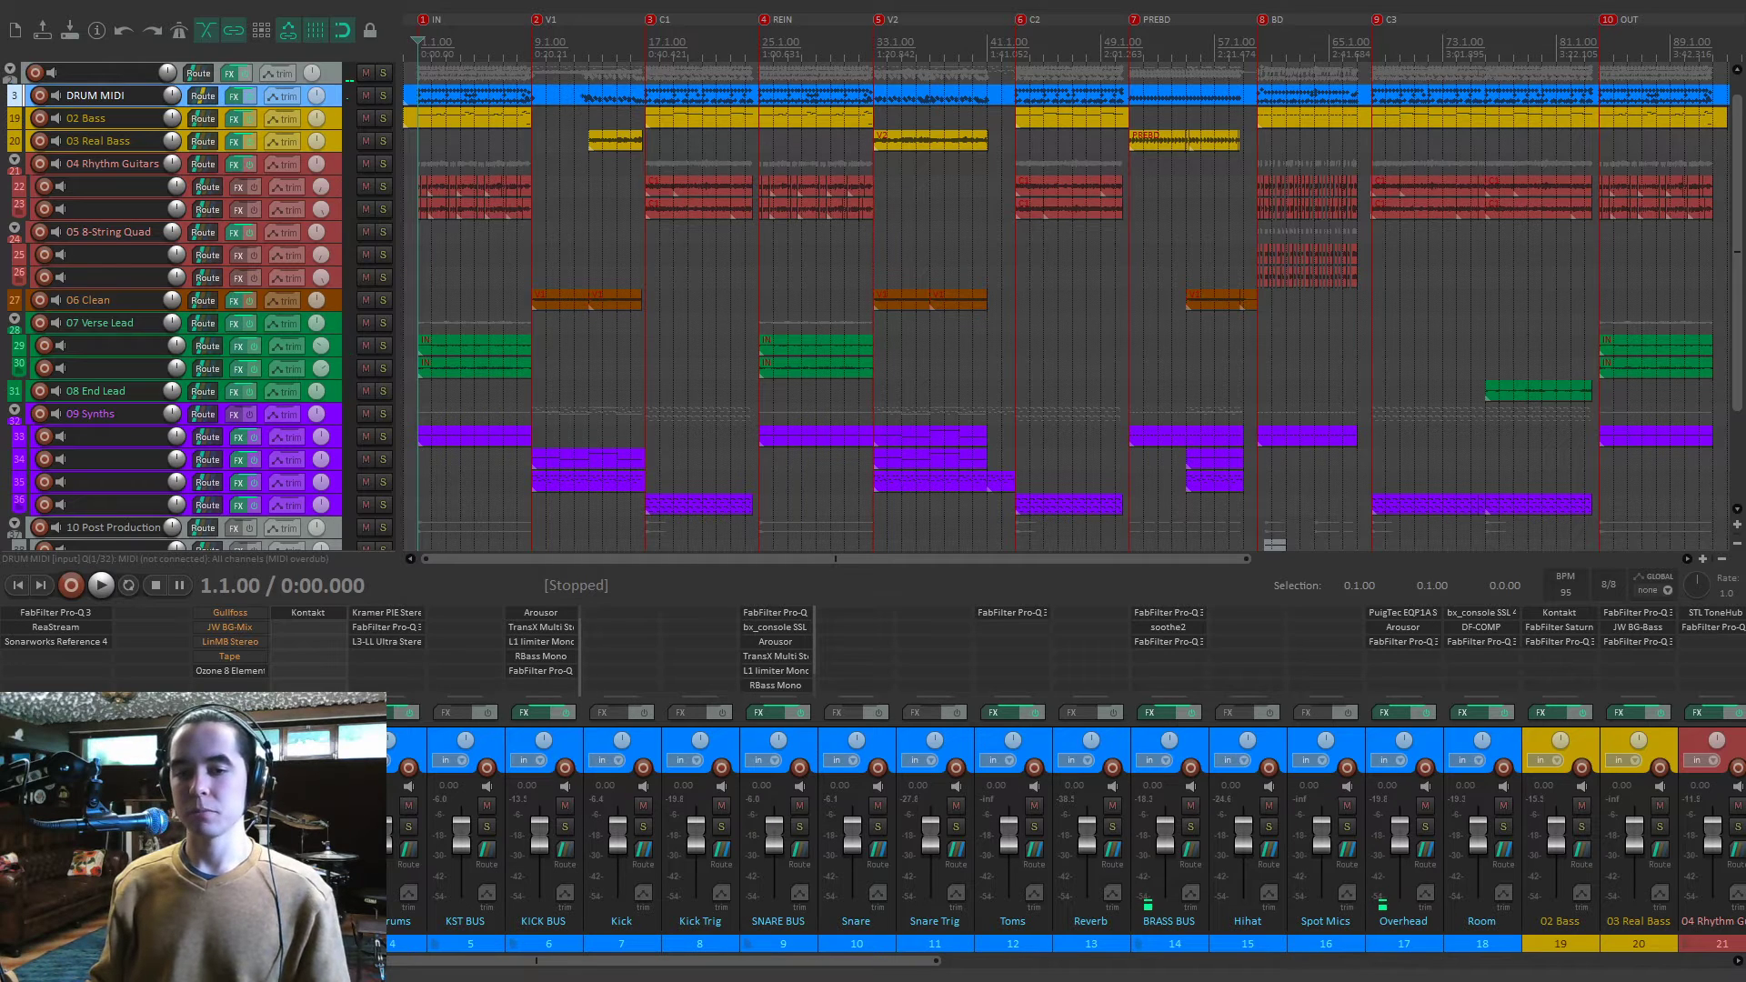
pyautogui.click(382, 95)
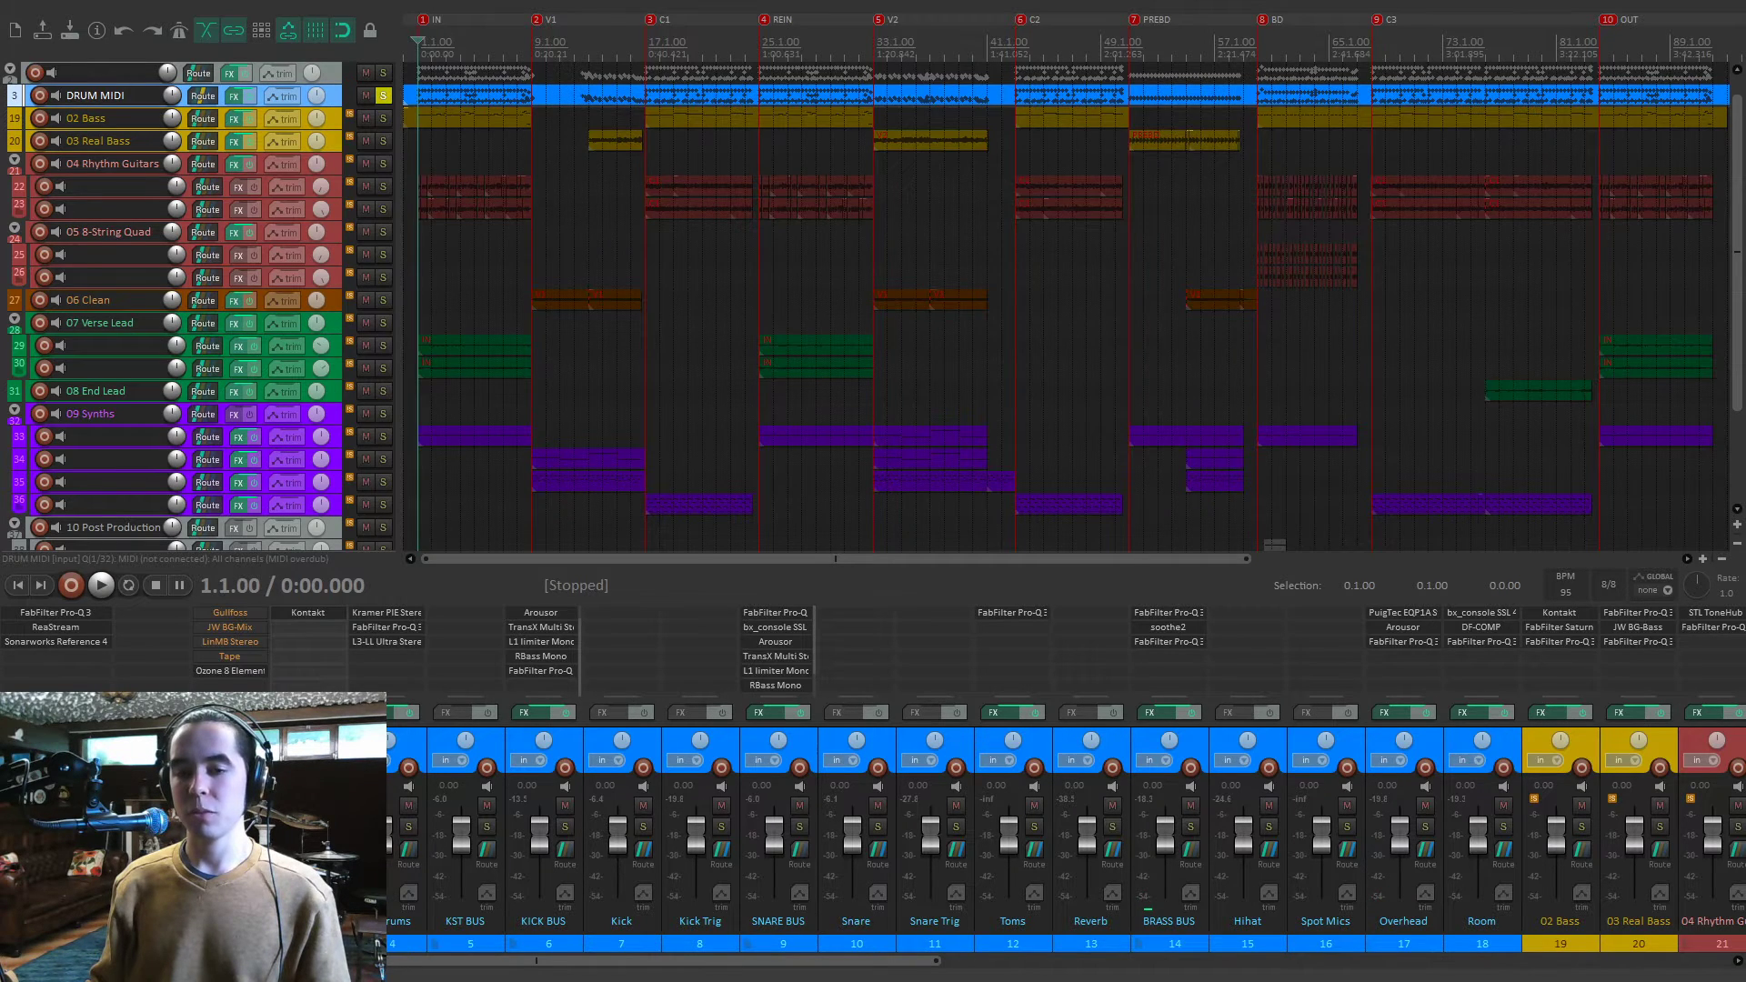
pyautogui.click(383, 96)
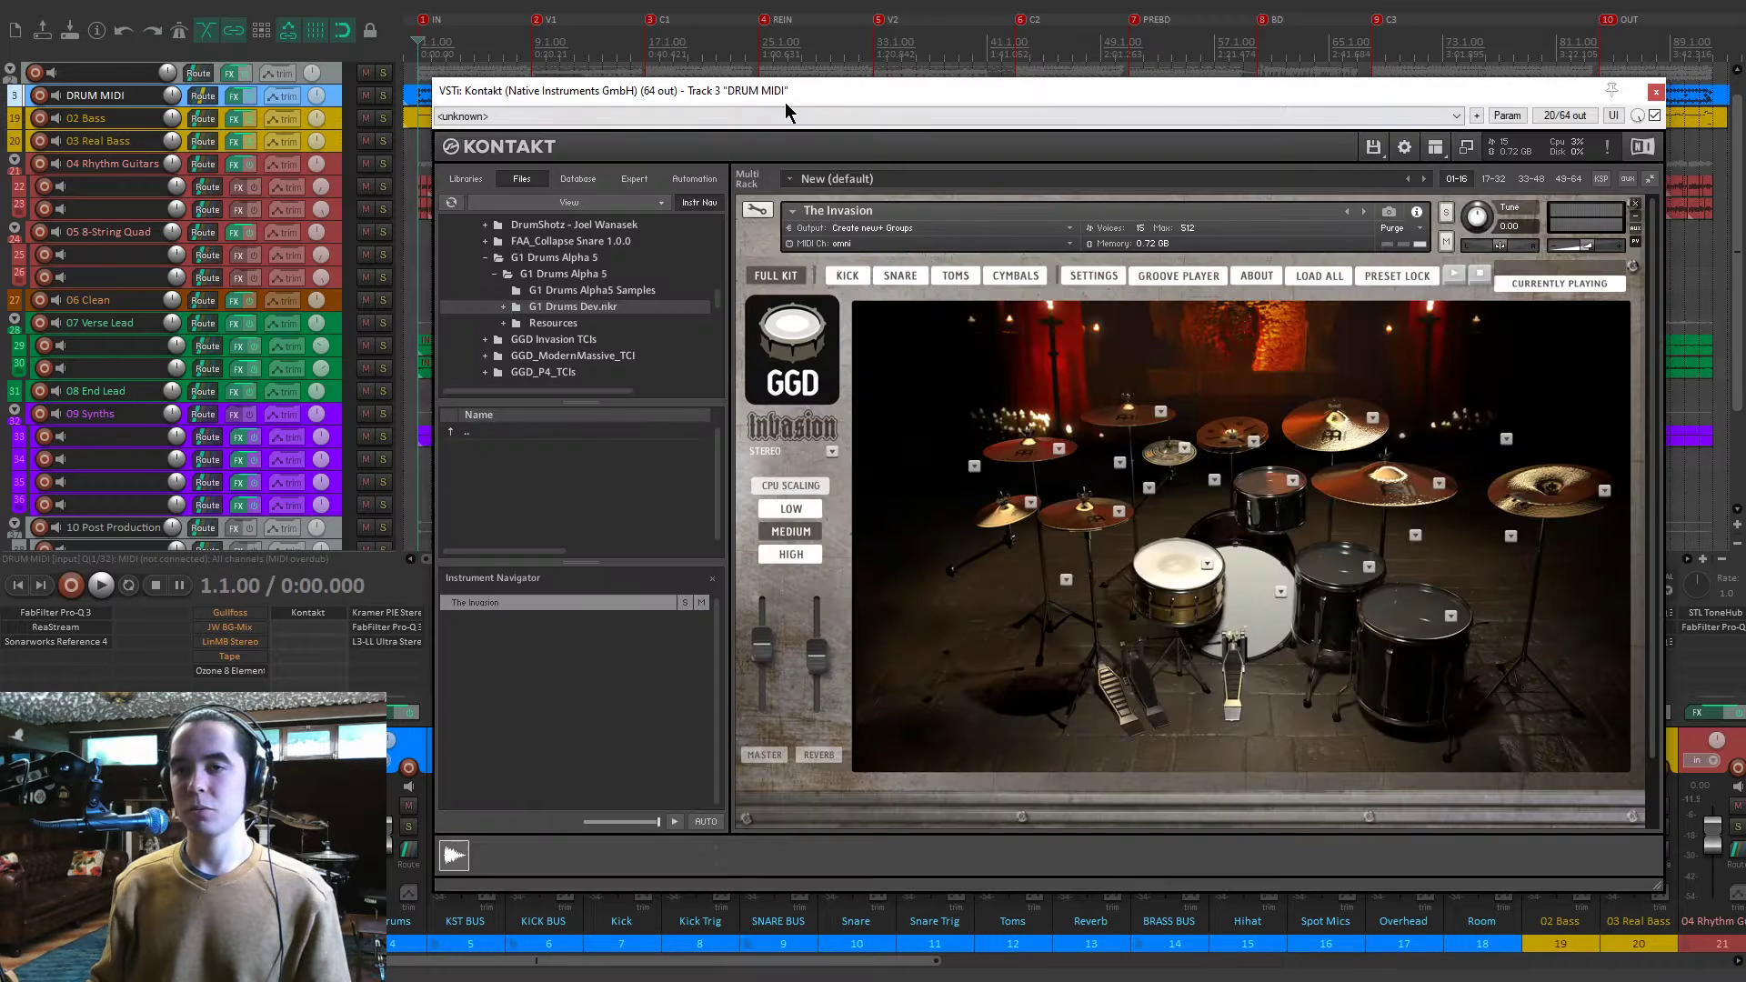
pyautogui.moveTo(819, 96); pyautogui.dragTo(855, 89)
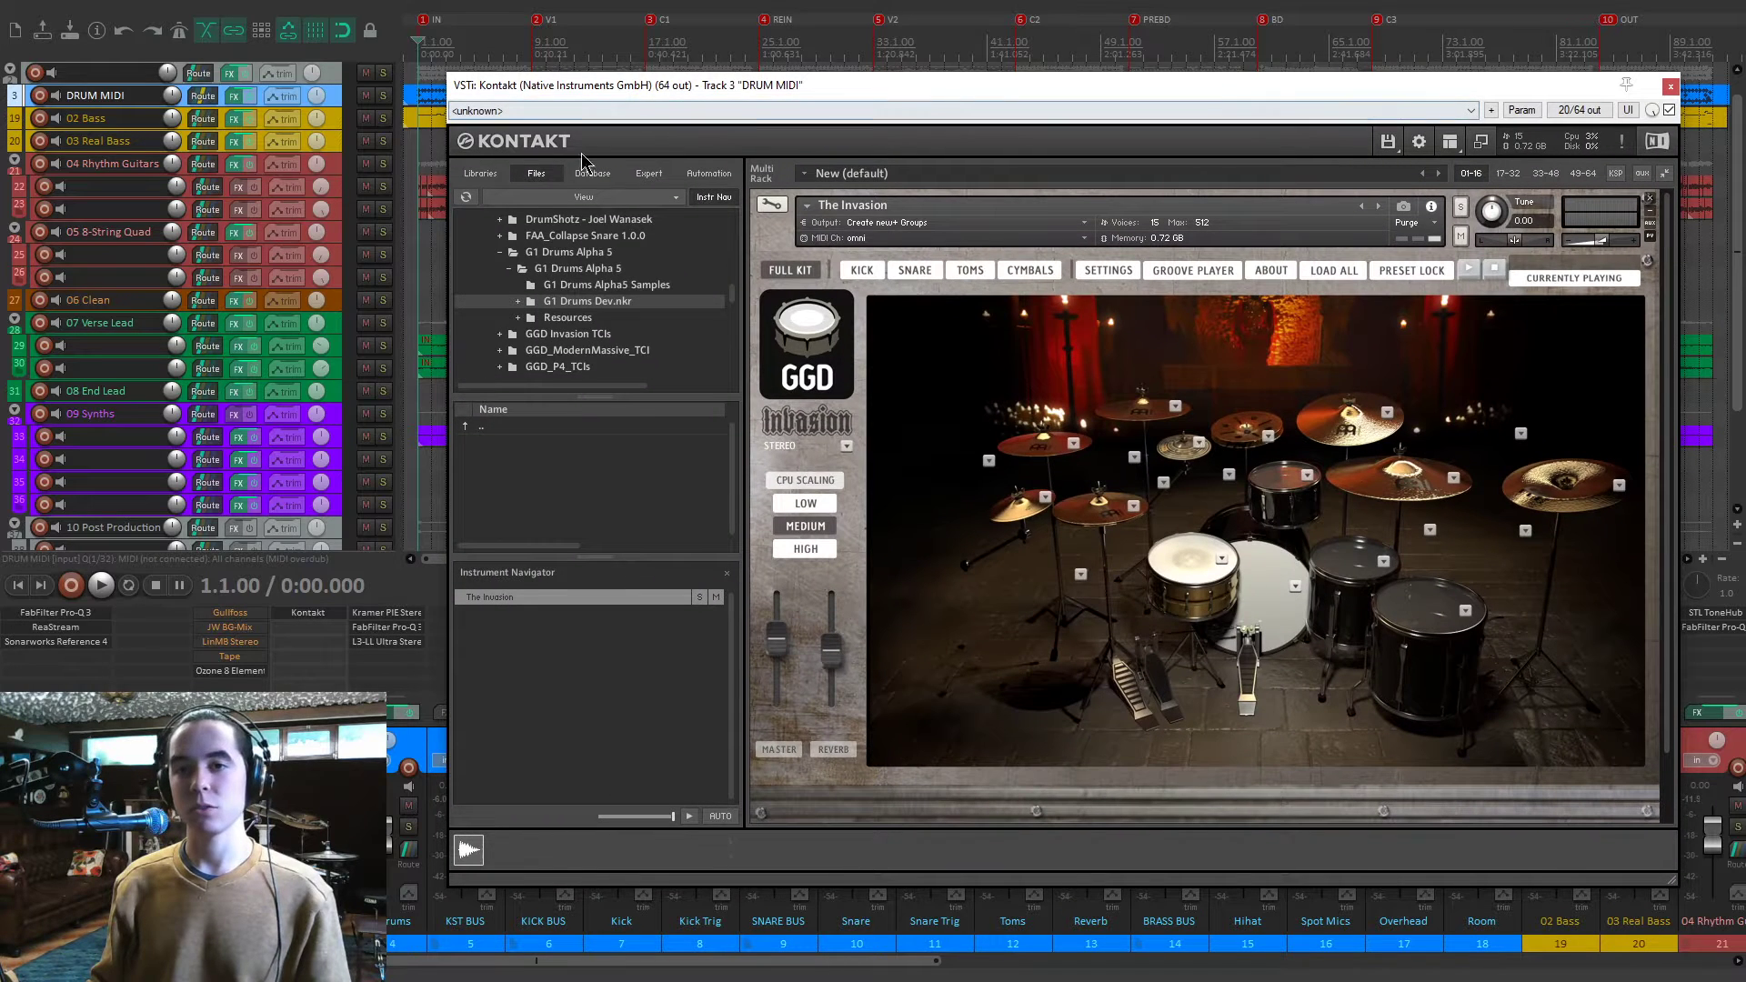
pyautogui.click(480, 172)
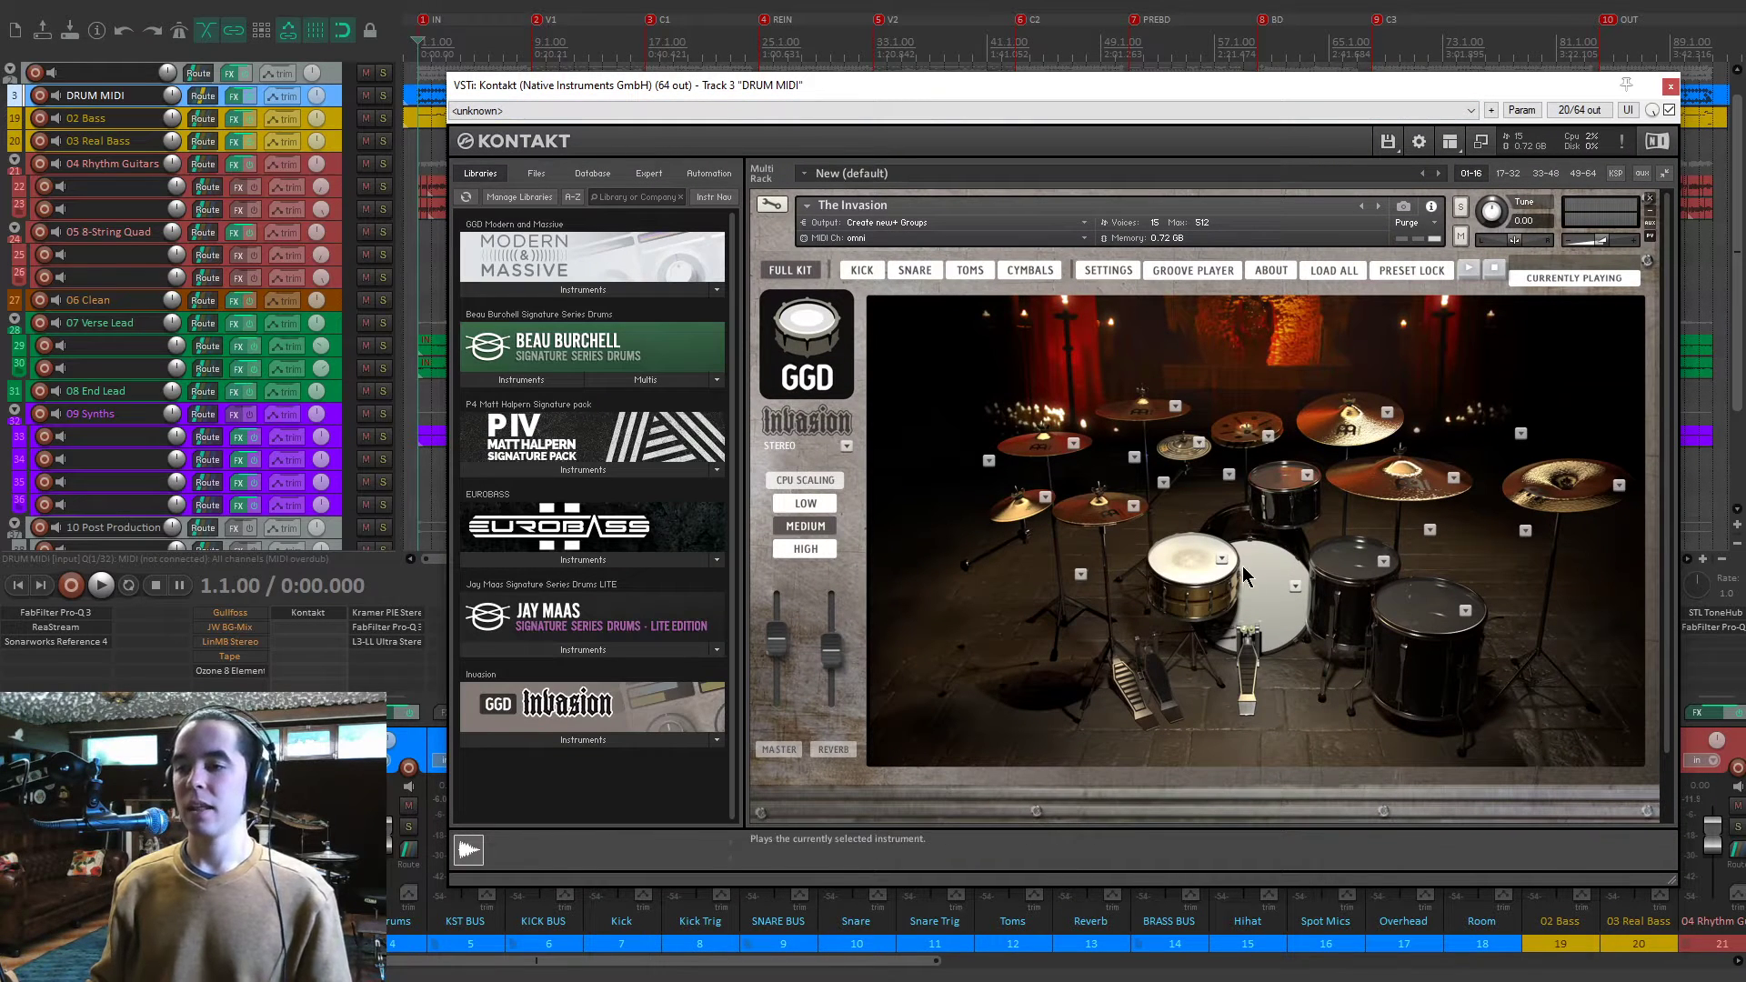
pyautogui.moveTo(1150, 90); pyautogui.dragTo(1144, 86)
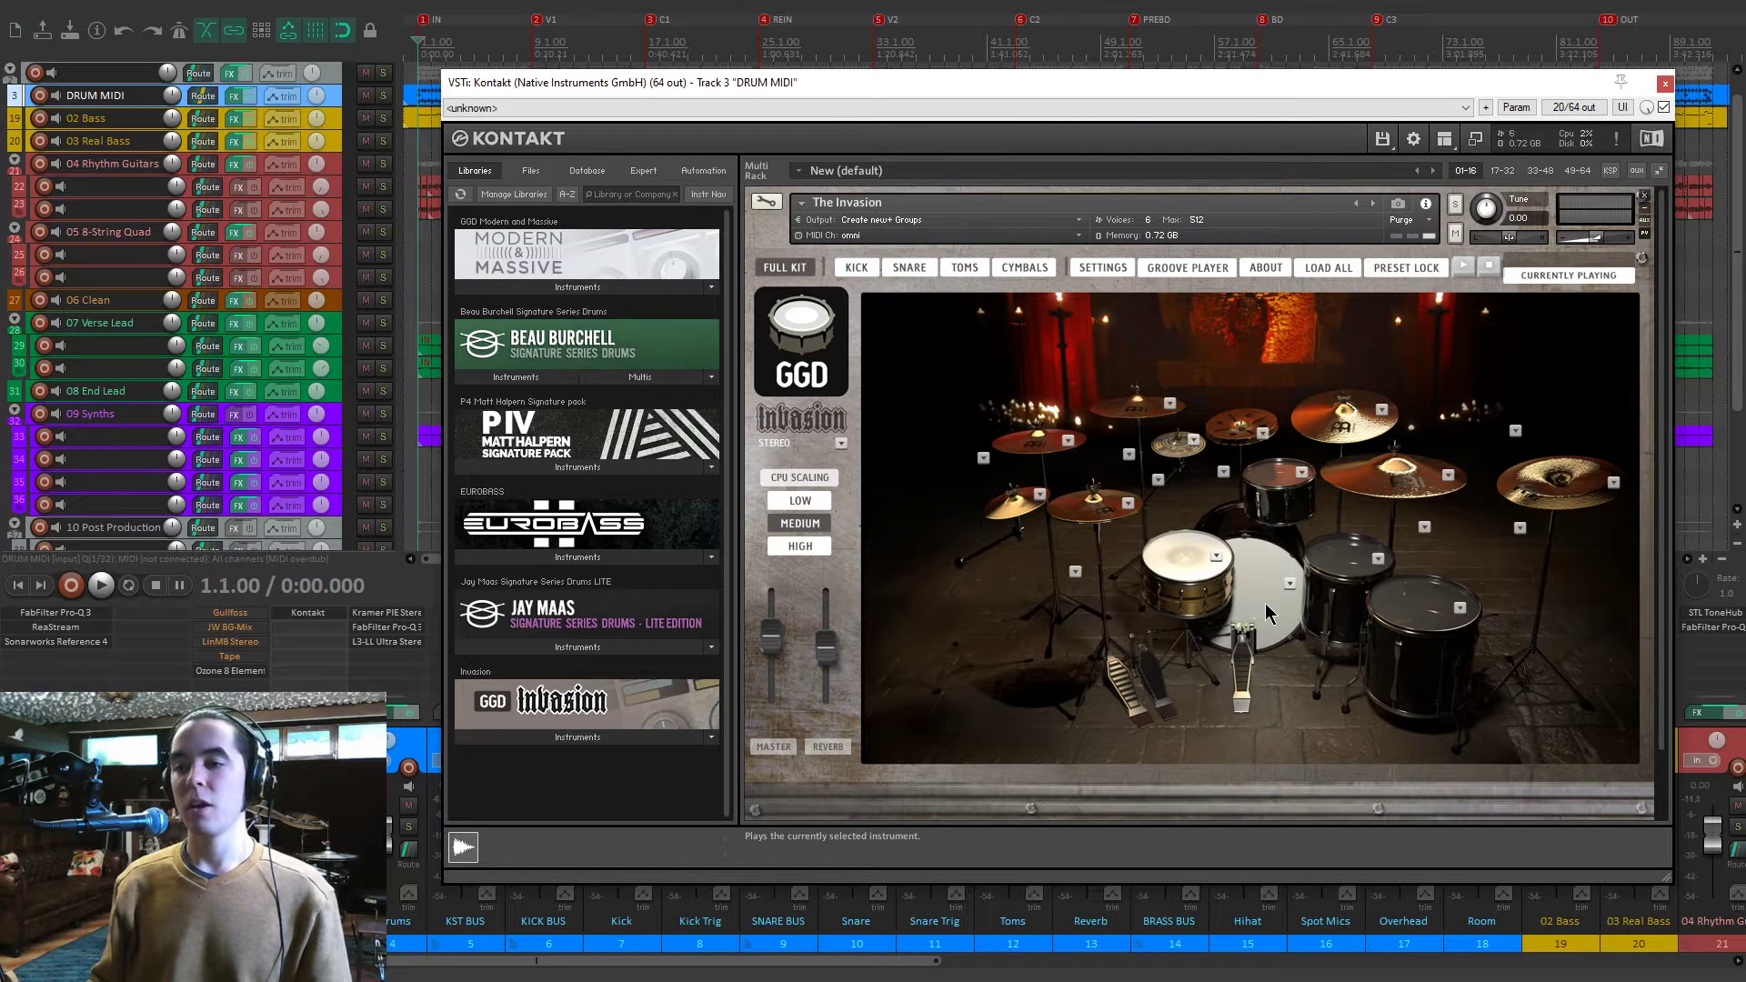
pyautogui.moveTo(1131, 83); pyautogui.dragTo(1126, 81)
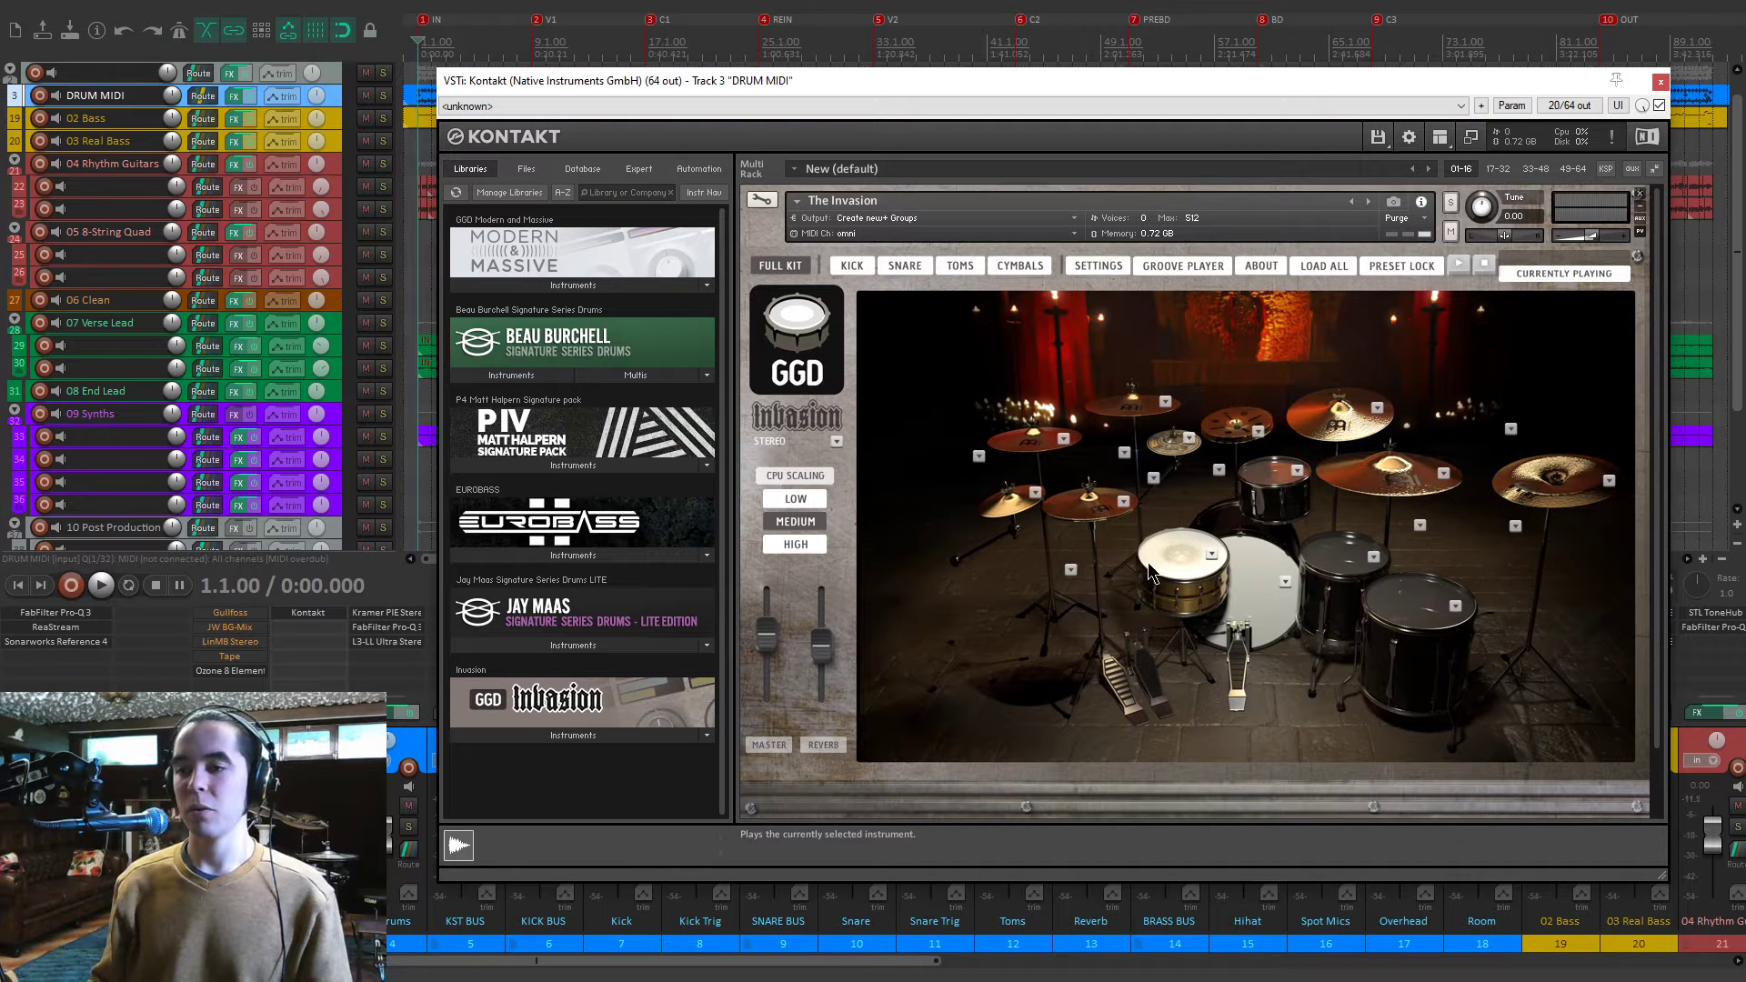
# Audition the kick, snare and tom sounds of the GGD Invasion kit.
pyautogui.click(1249, 587)
pyautogui.click(1181, 556)
pyautogui.click(1268, 475)
pyautogui.click(1330, 565)
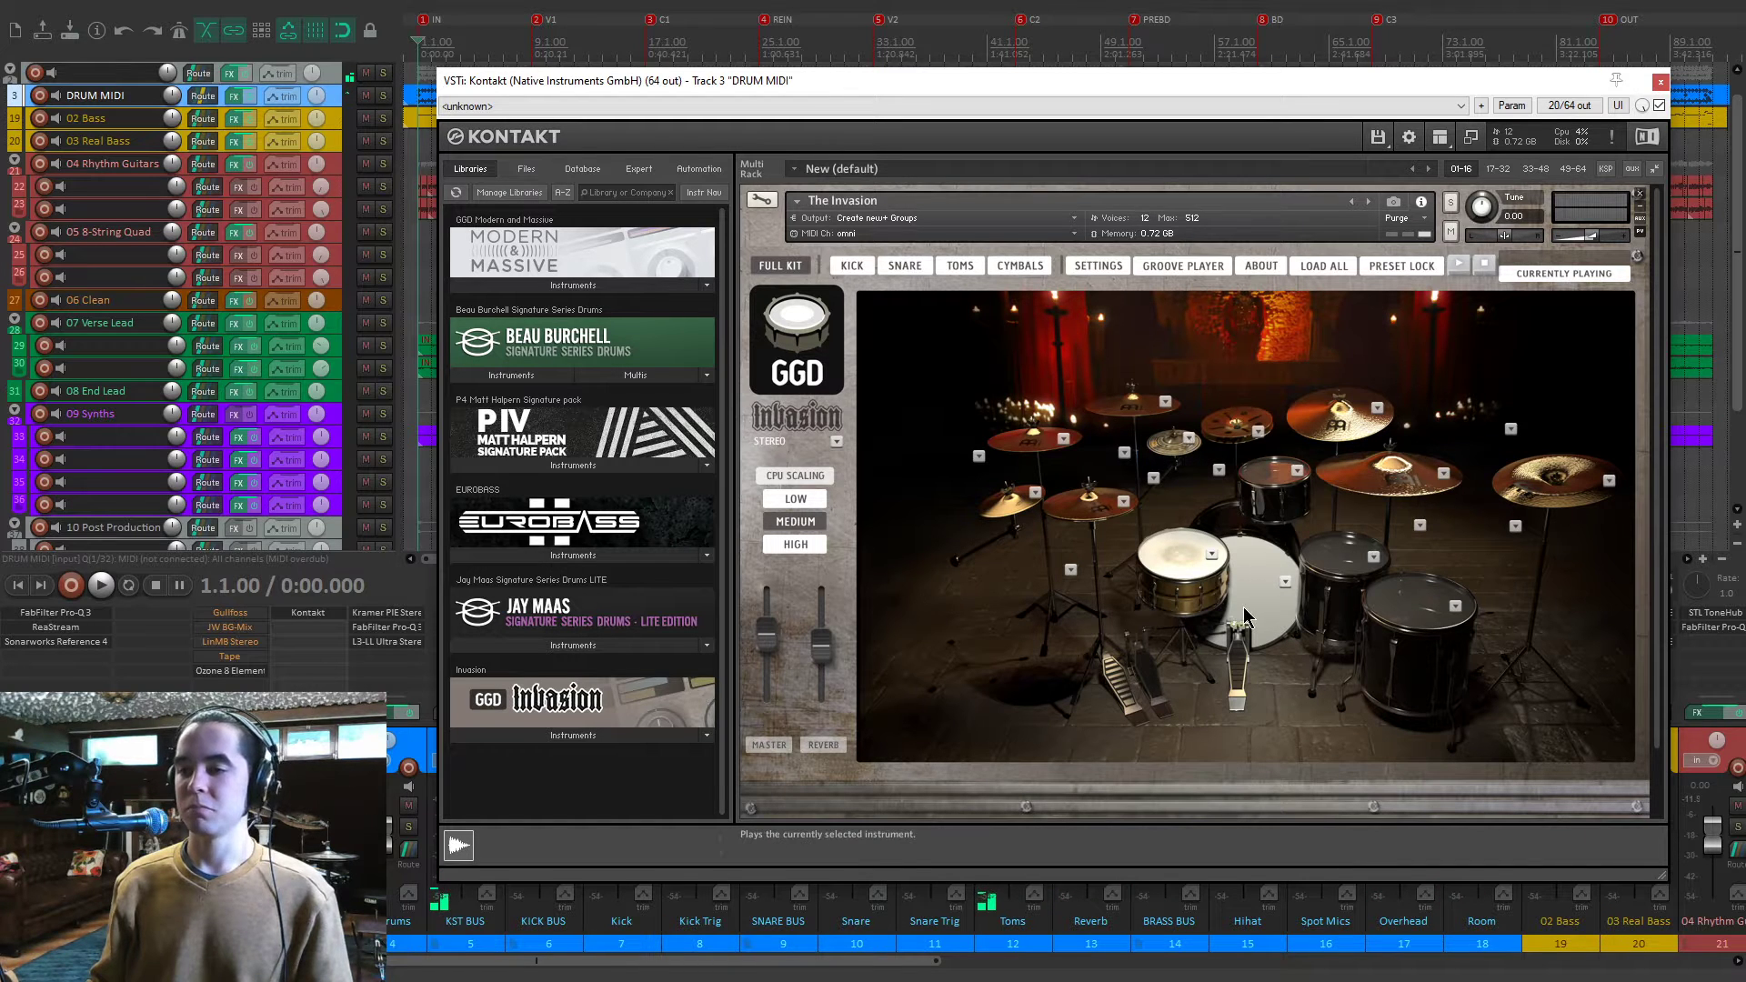
pyautogui.moveTo(1106, 84); pyautogui.dragTo(1098, 88)
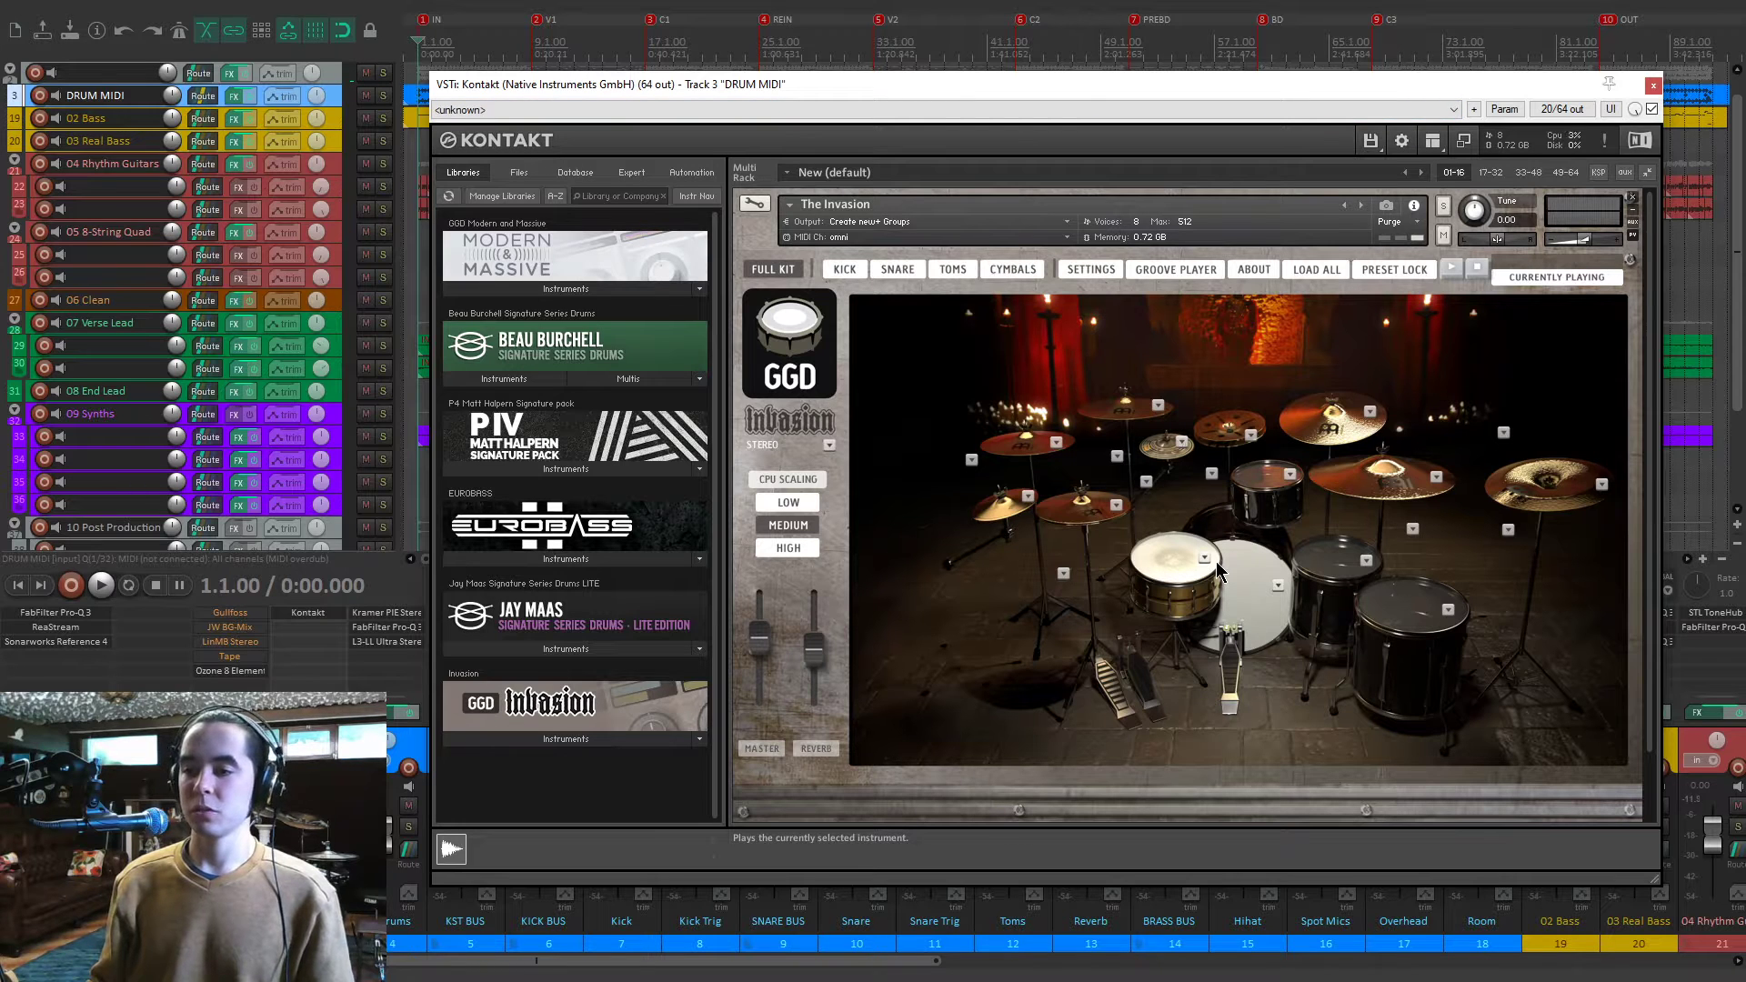
# Examine the available kick and snare drum models in the Invasion kit.
pyautogui.click(1277, 586)
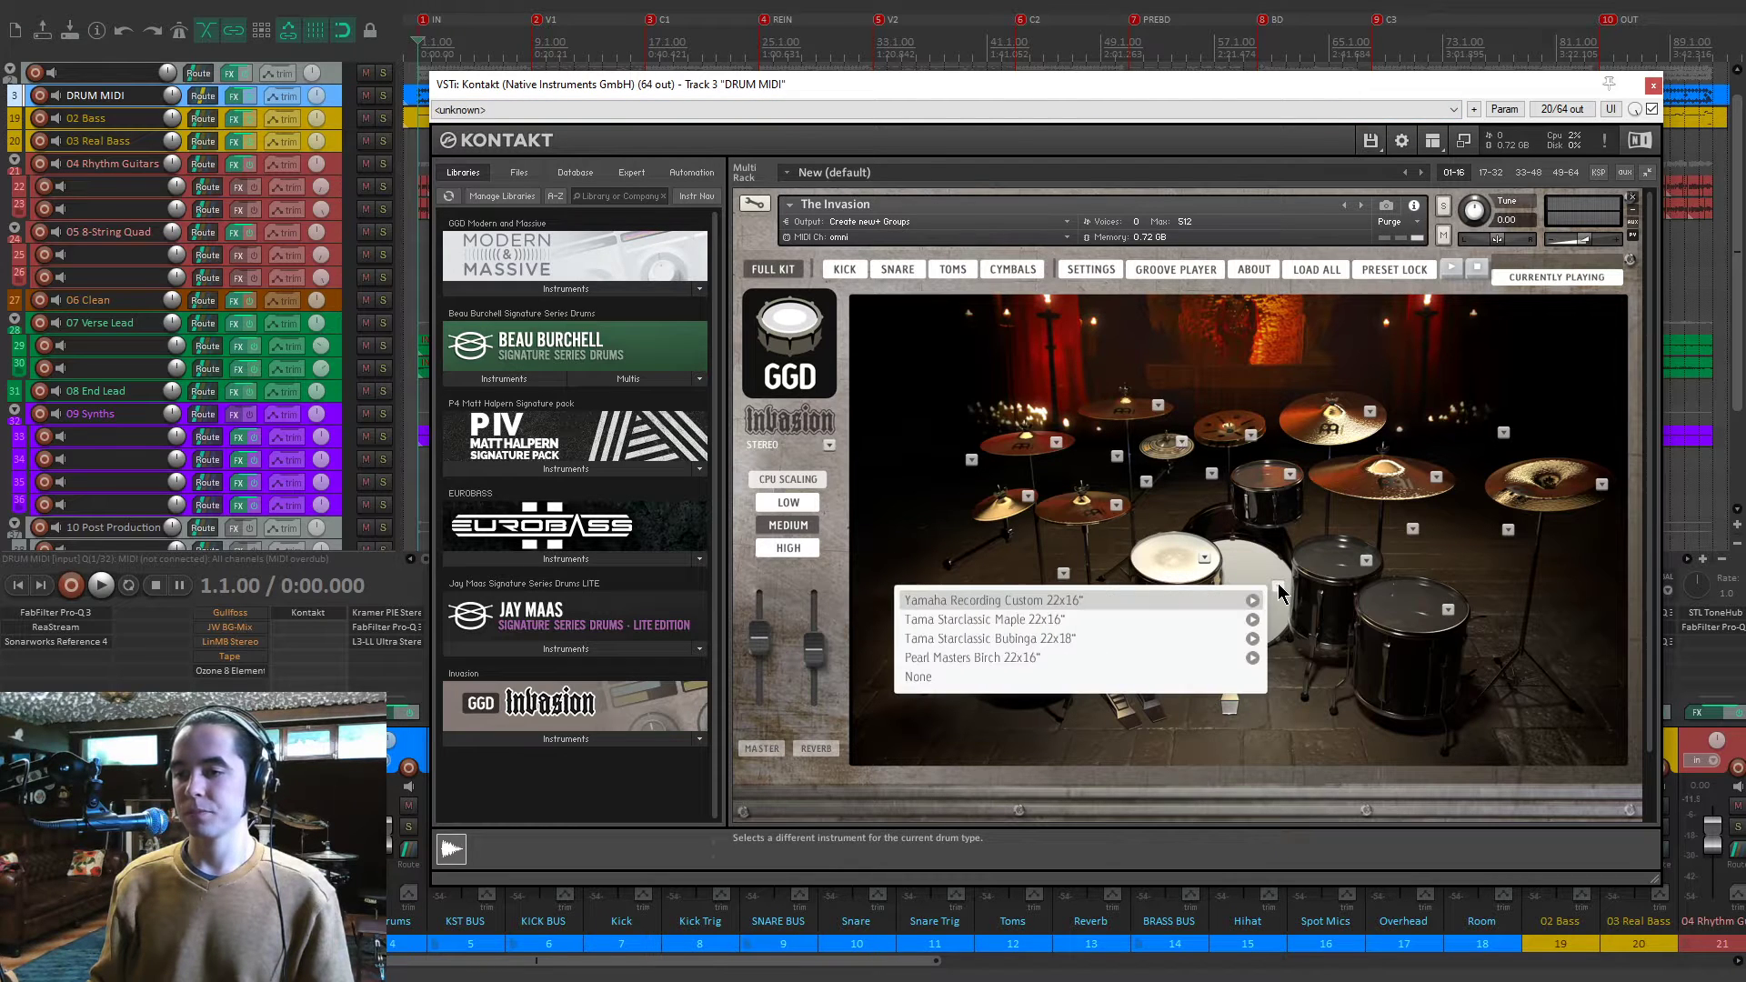
pyautogui.click(1569, 684)
pyautogui.click(1570, 684)
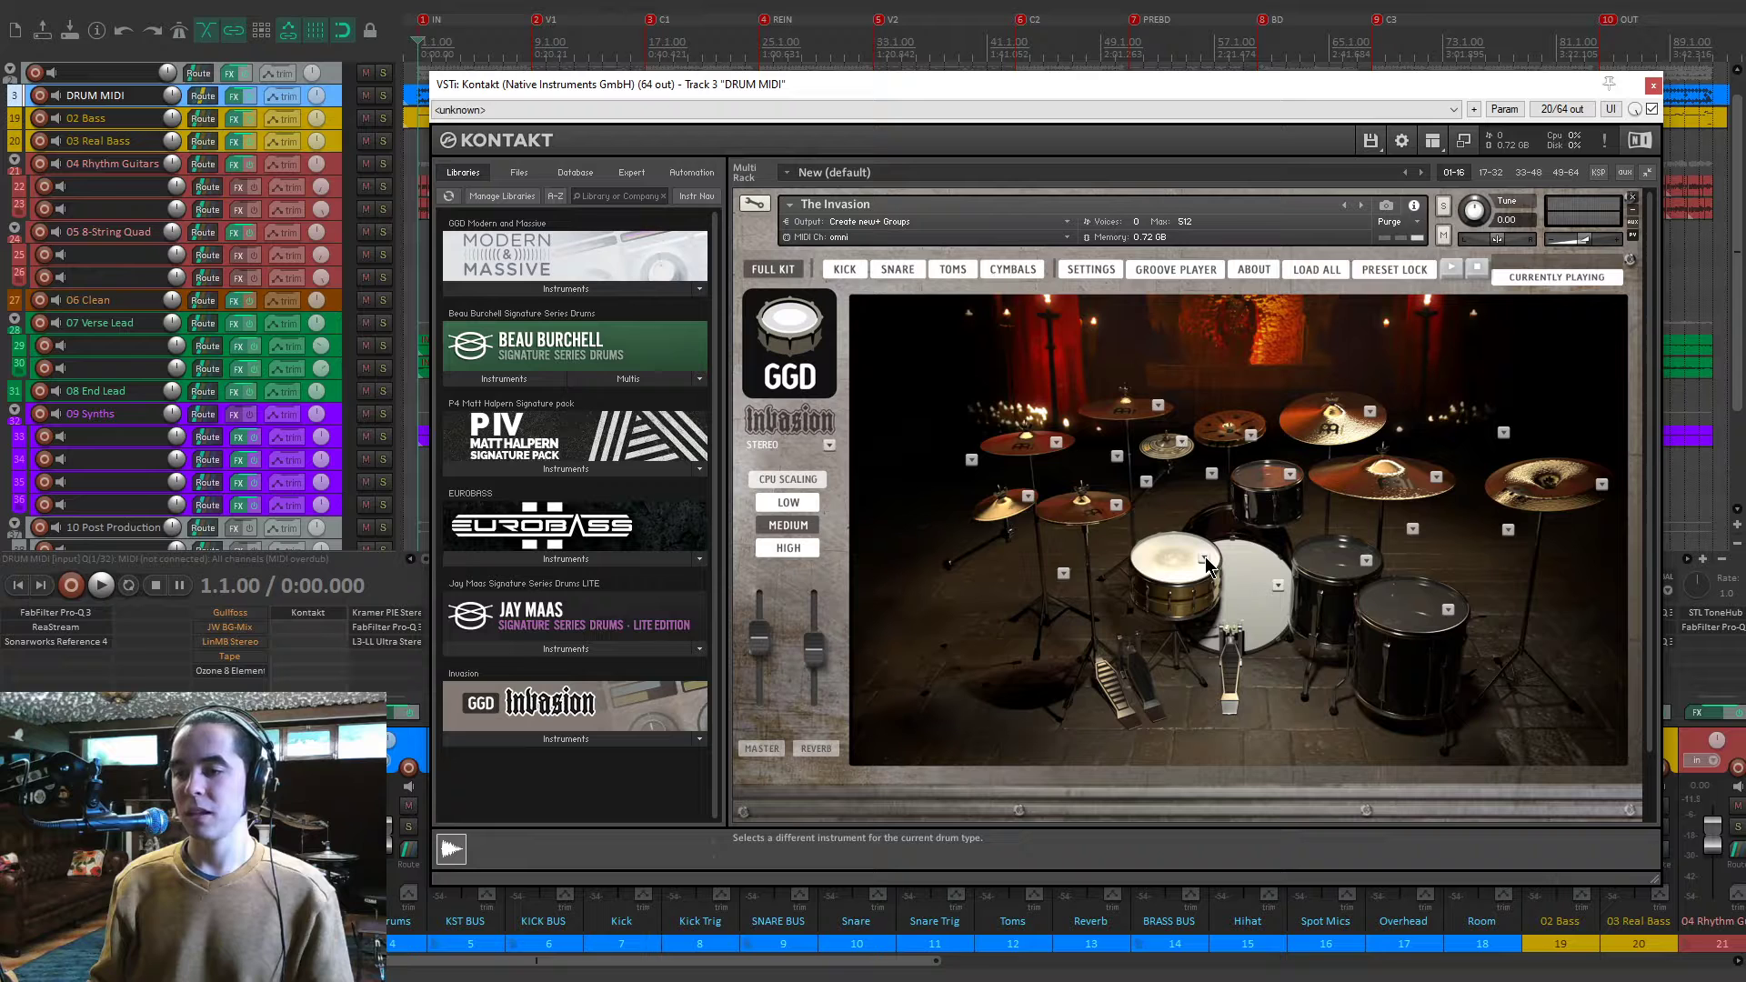
pyautogui.click(1206, 562)
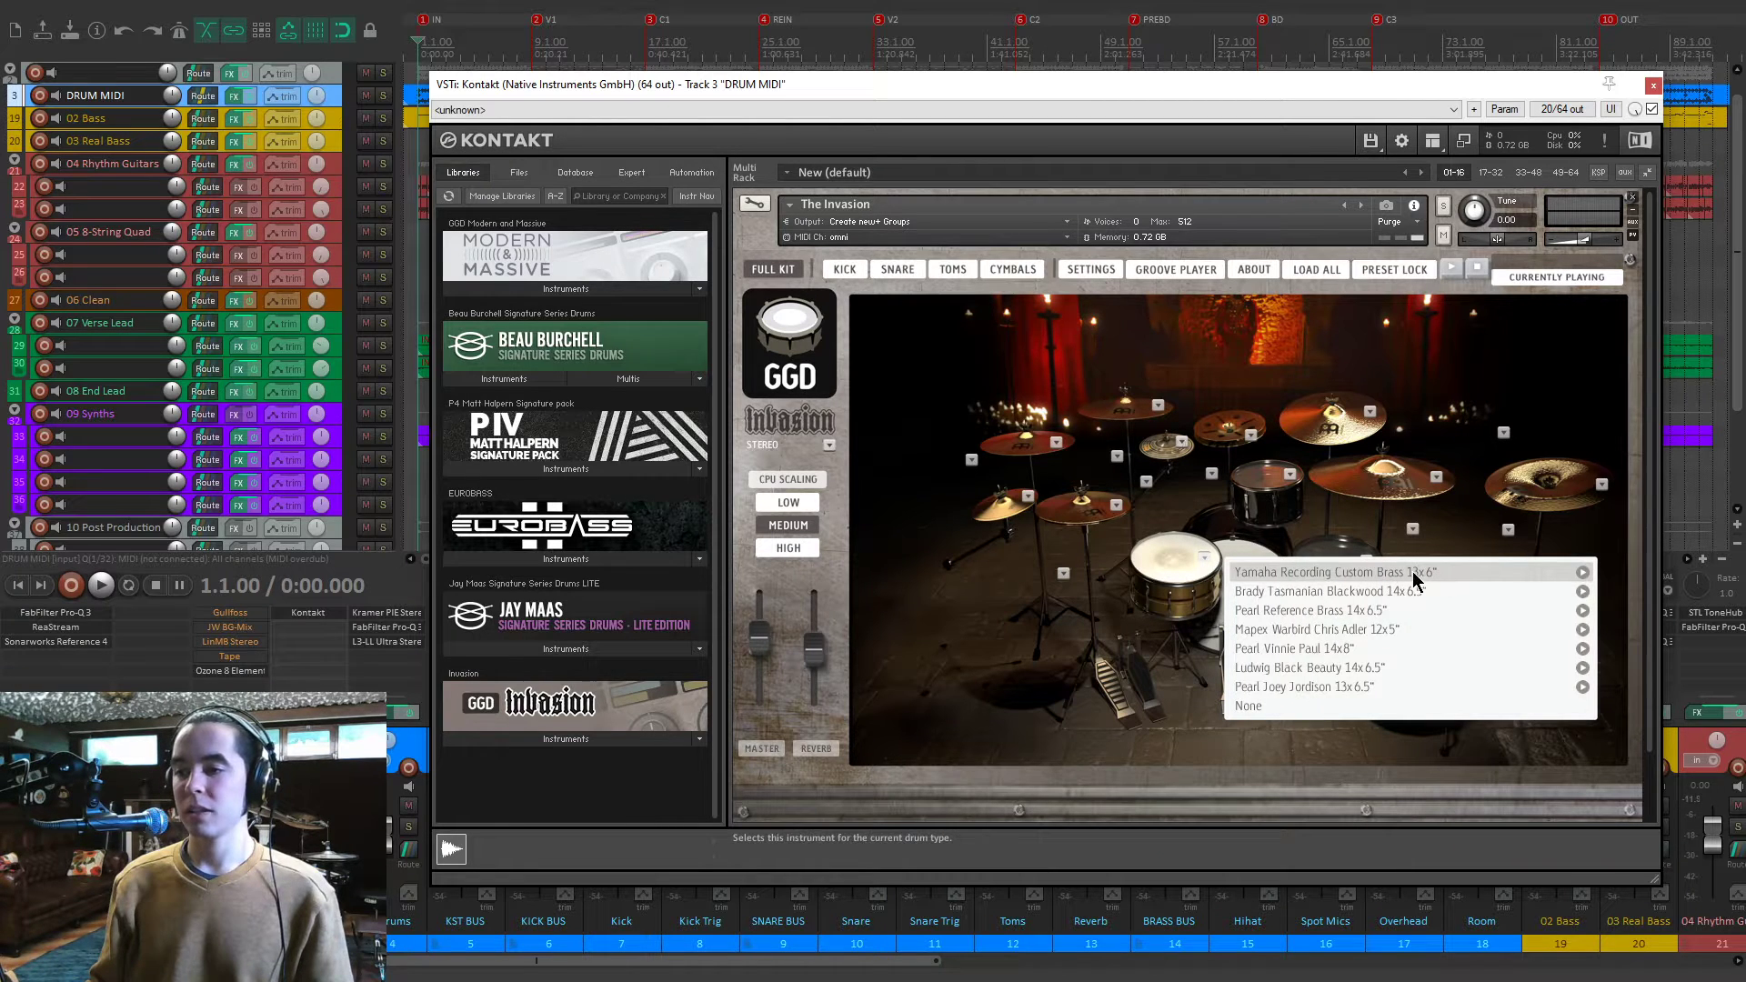
pyautogui.click(1206, 561)
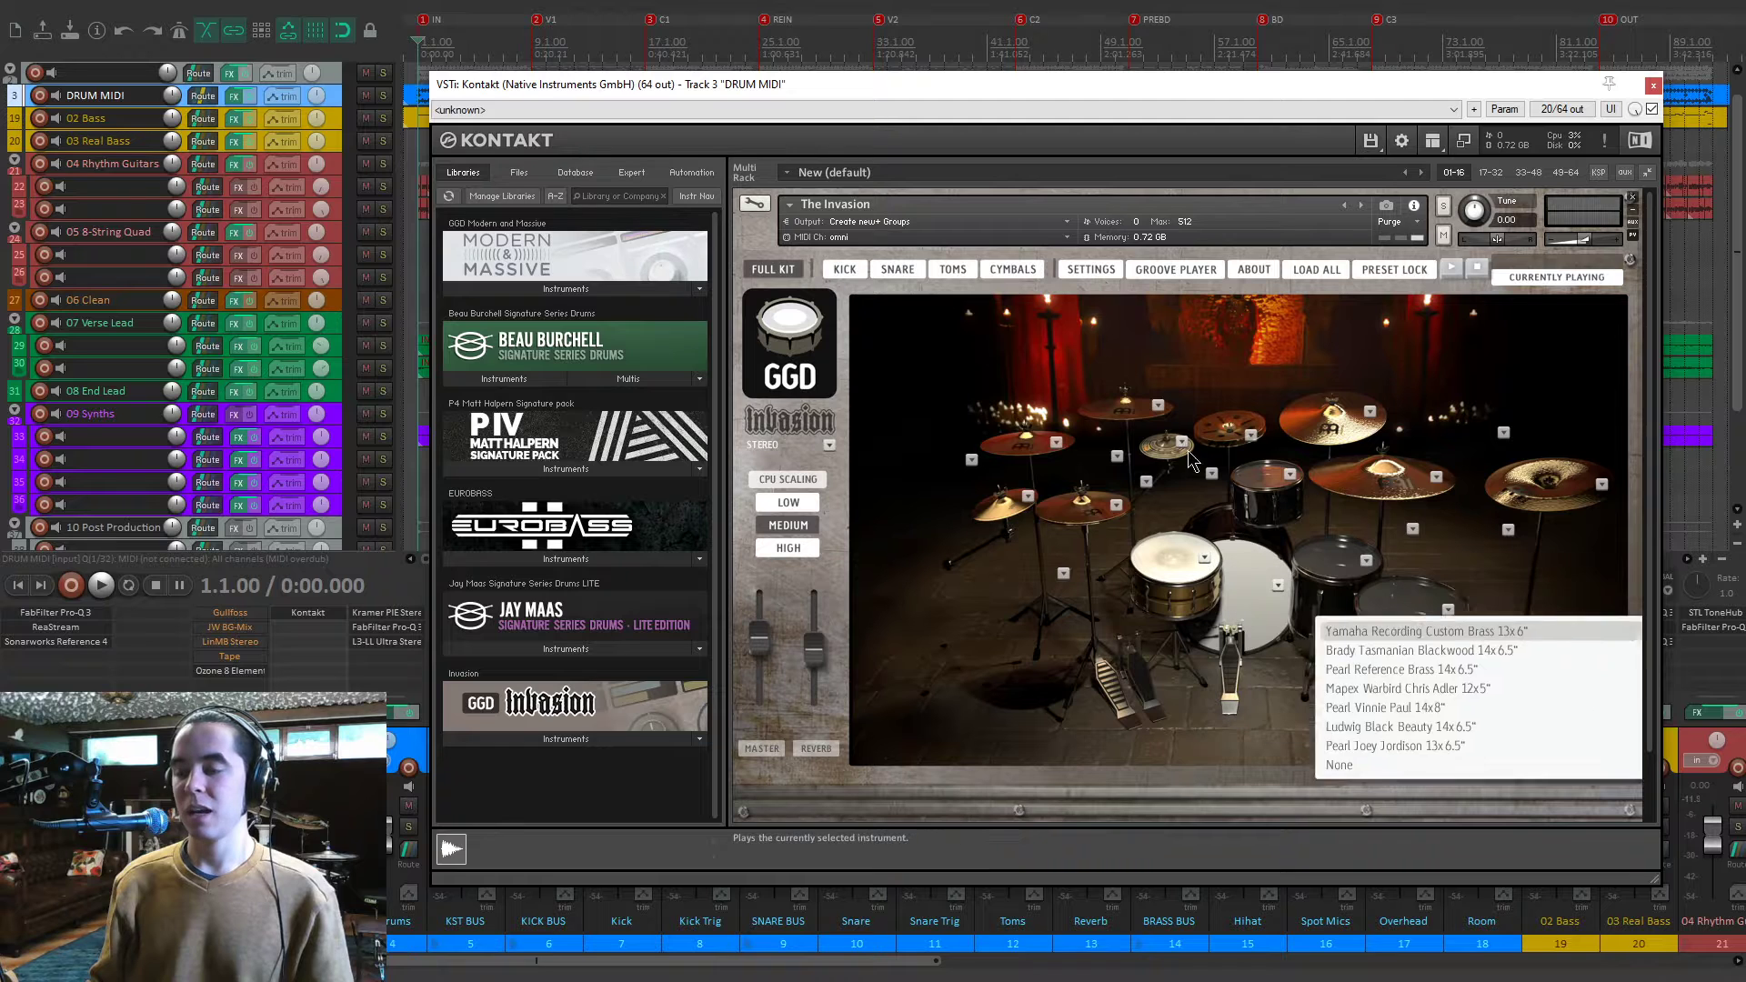
# Inspect the Invasion kit's snare mixing page, return to the full kit view and close the drum instrument.
pyautogui.click(908, 271)
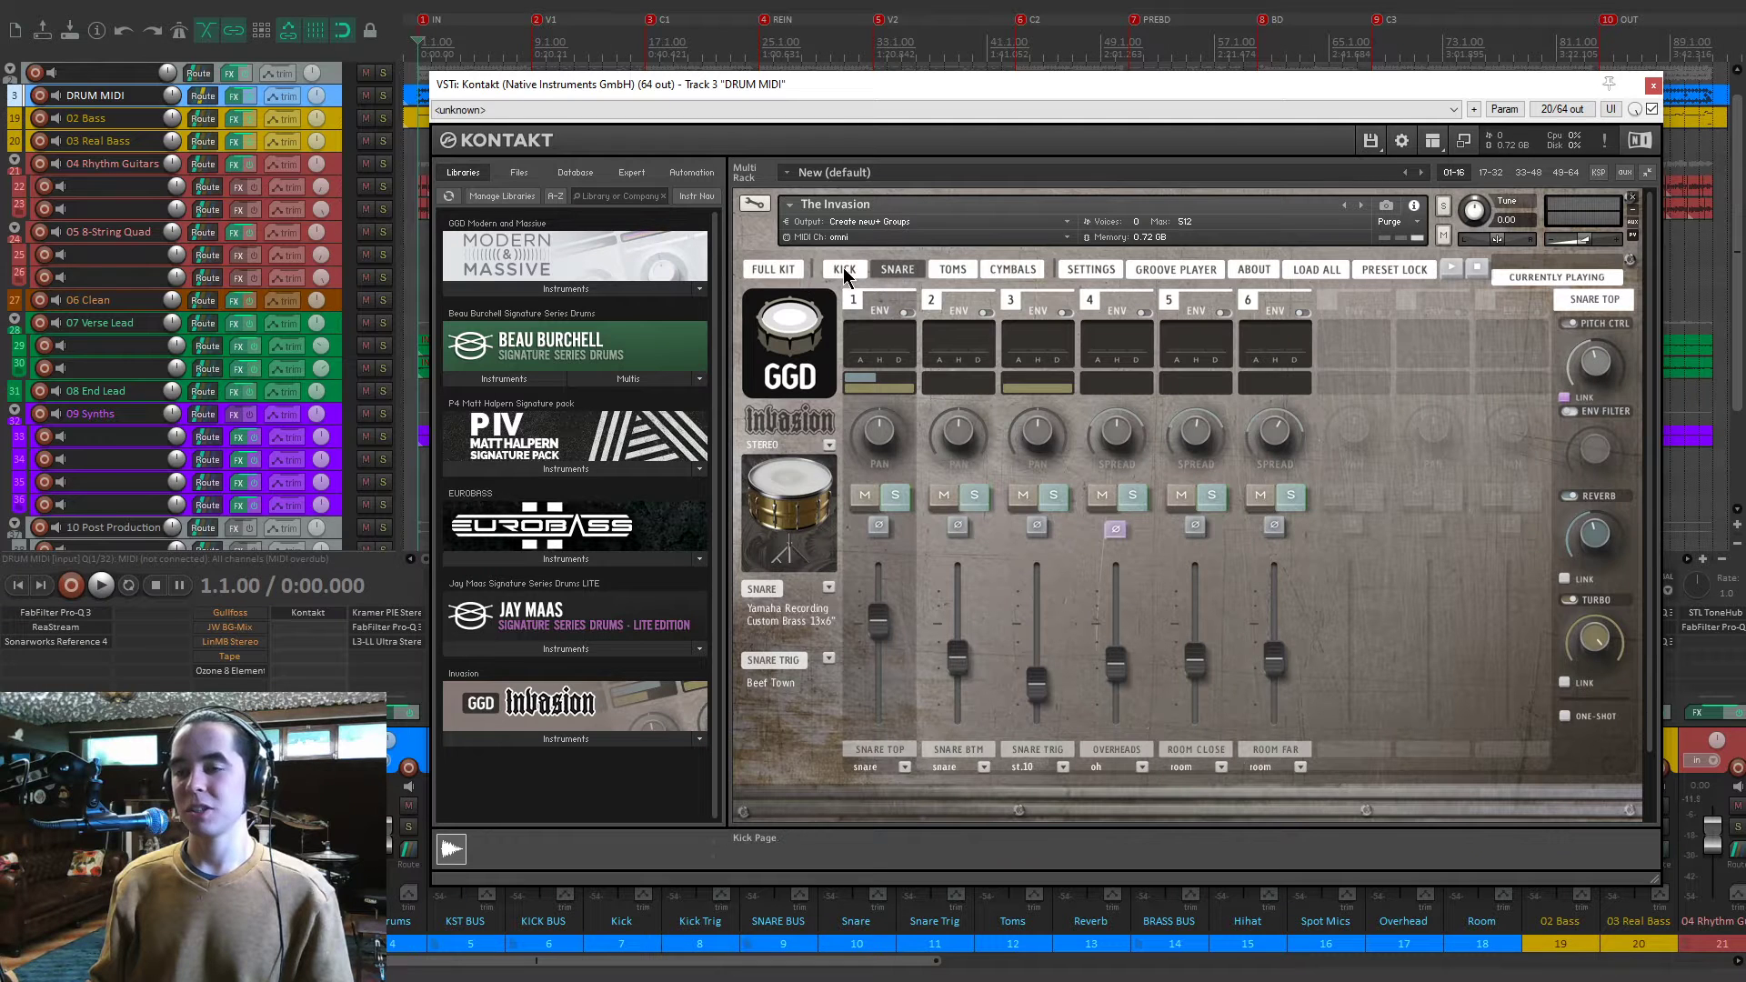
pyautogui.click(773, 269)
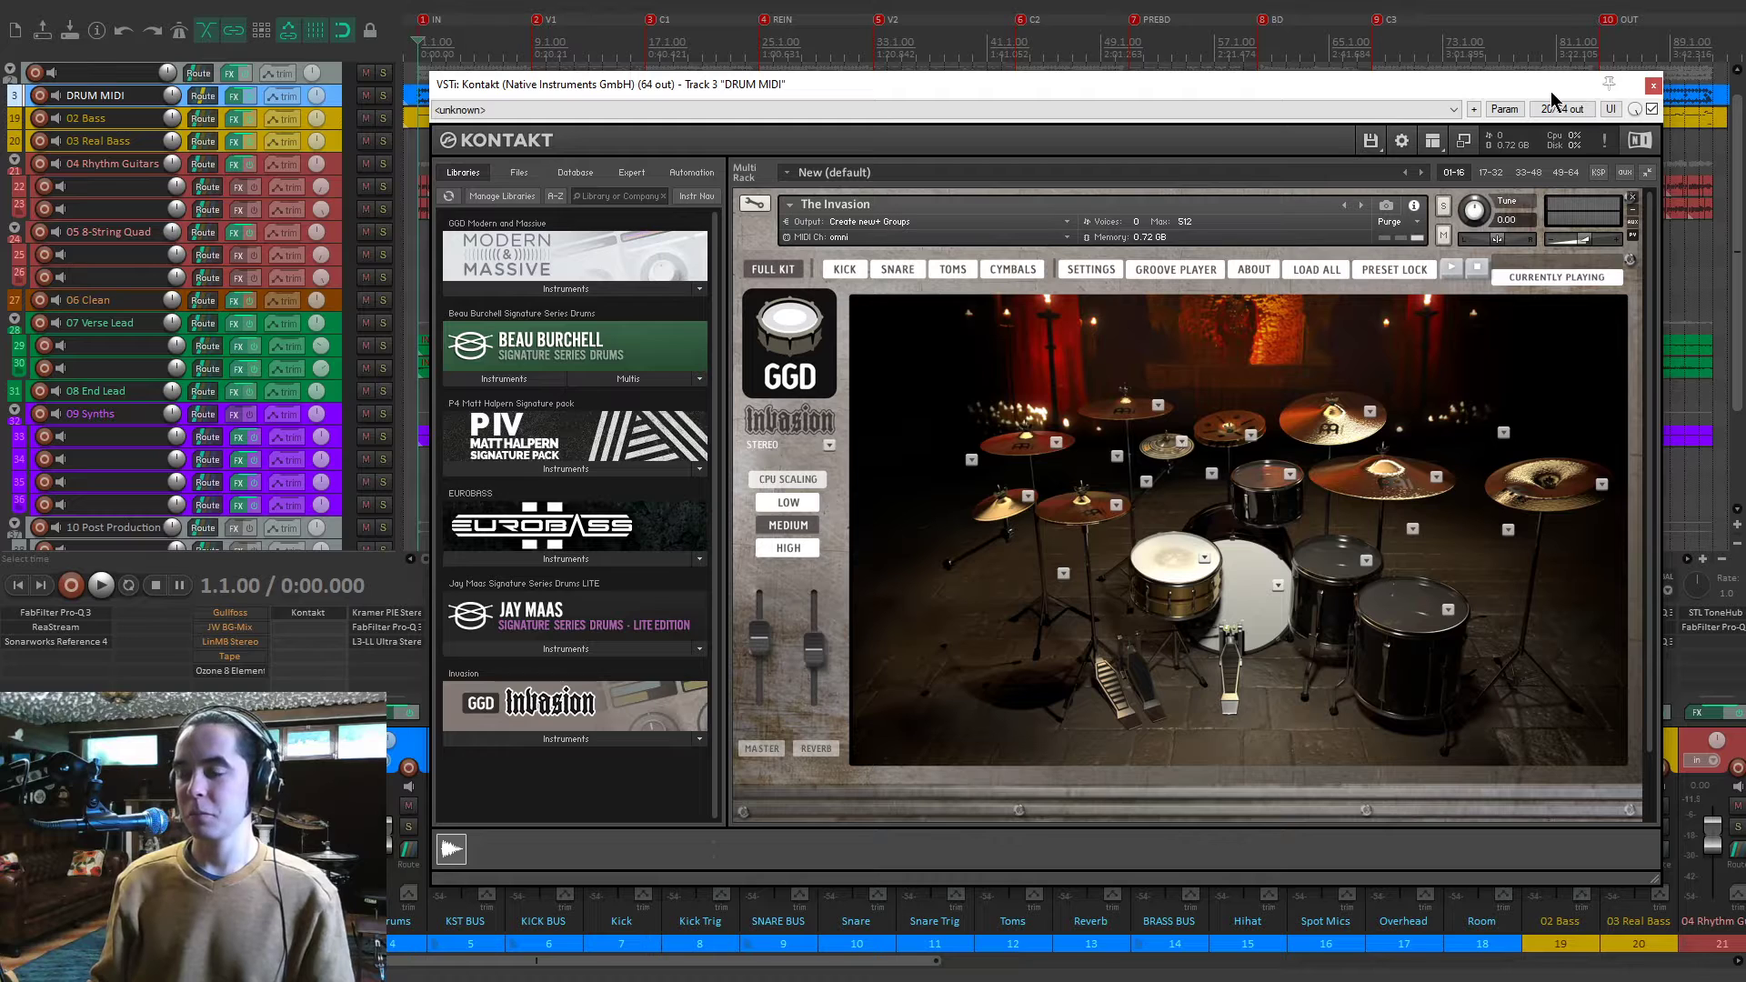
pyautogui.moveTo(1552, 91); pyautogui.dragTo(1545, 92)
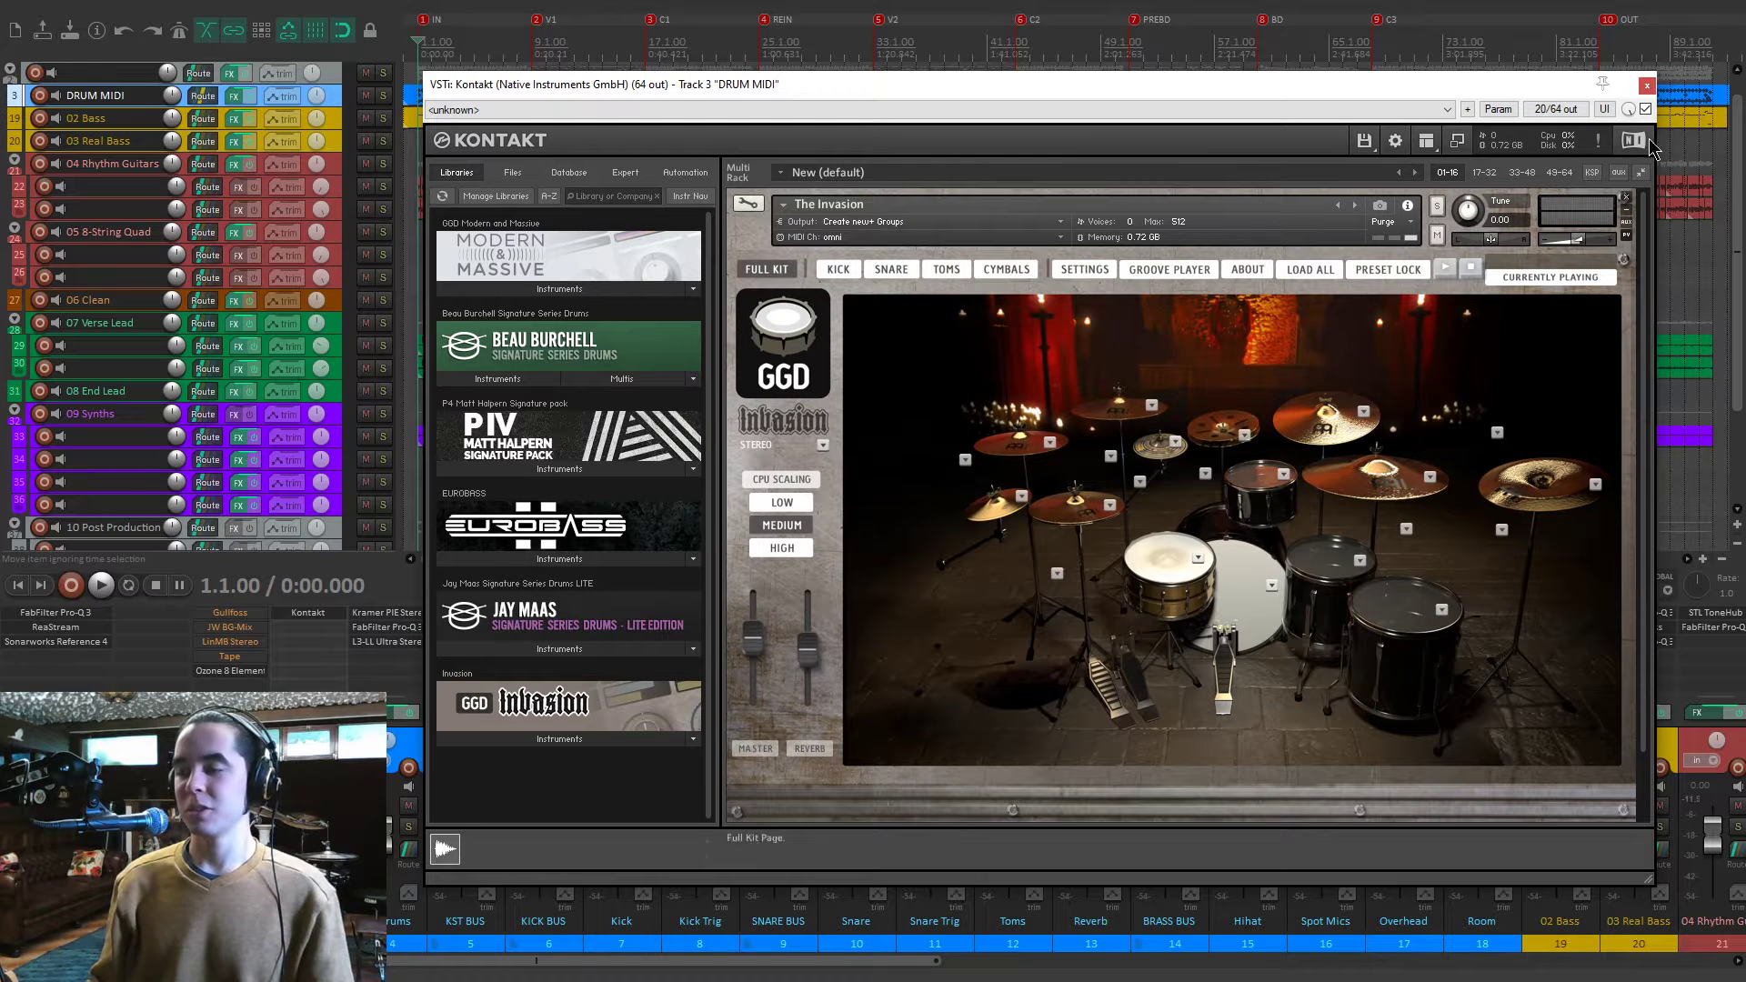
pyautogui.click(1647, 87)
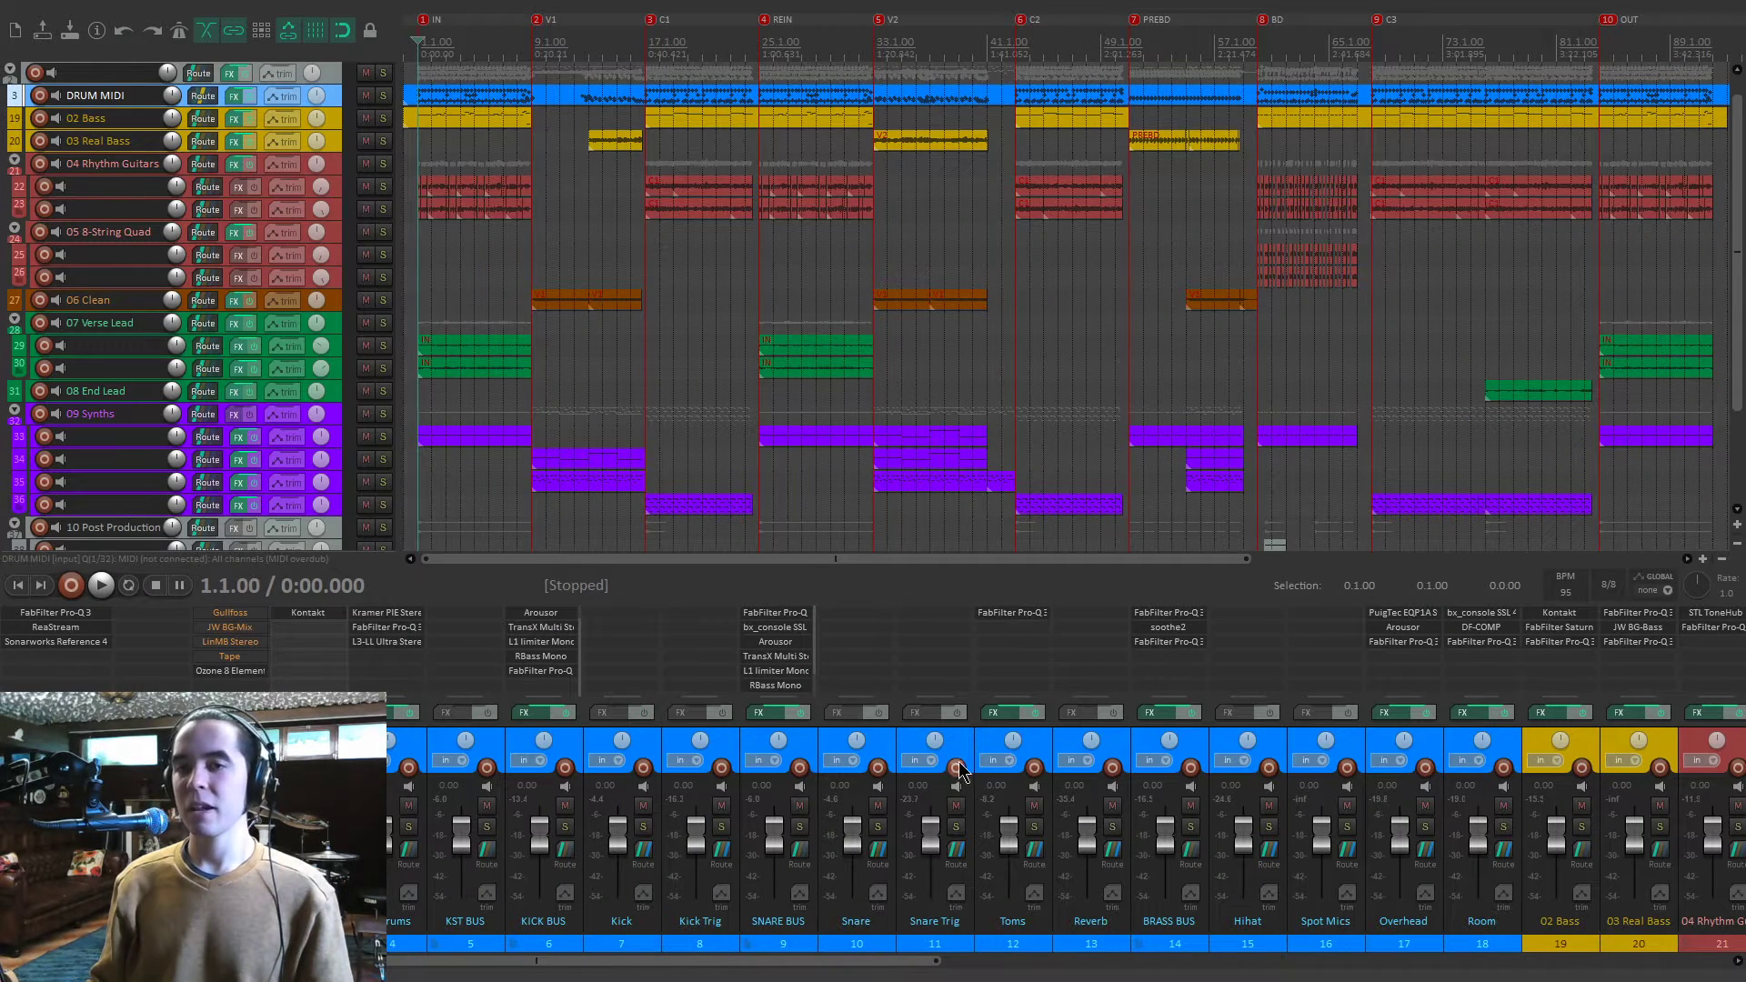
# Solo the 02 Bass track and place the edit cursor at the C1 marker.
pyautogui.hscroll(4, 1479, 744)
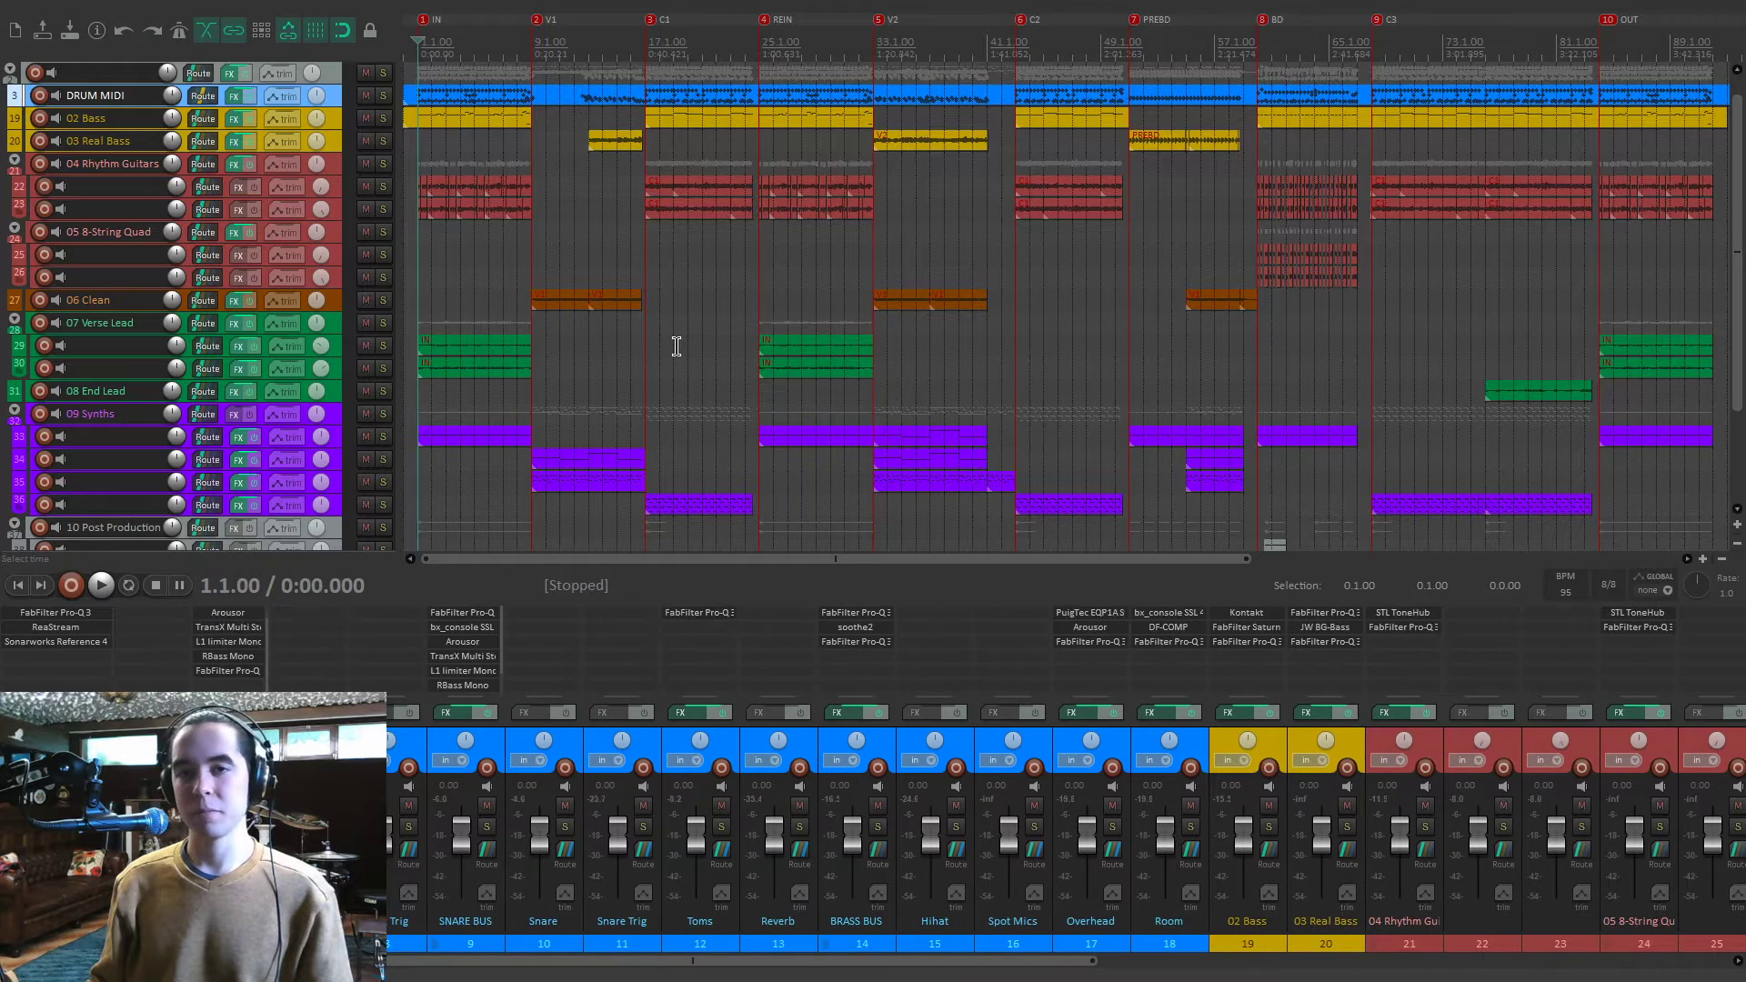
pyautogui.click(385, 118)
pyautogui.scroll(2, 5, 219)
pyautogui.scroll(5, 5, 218)
pyautogui.scroll(-4, 4, 218)
pyautogui.press('3')
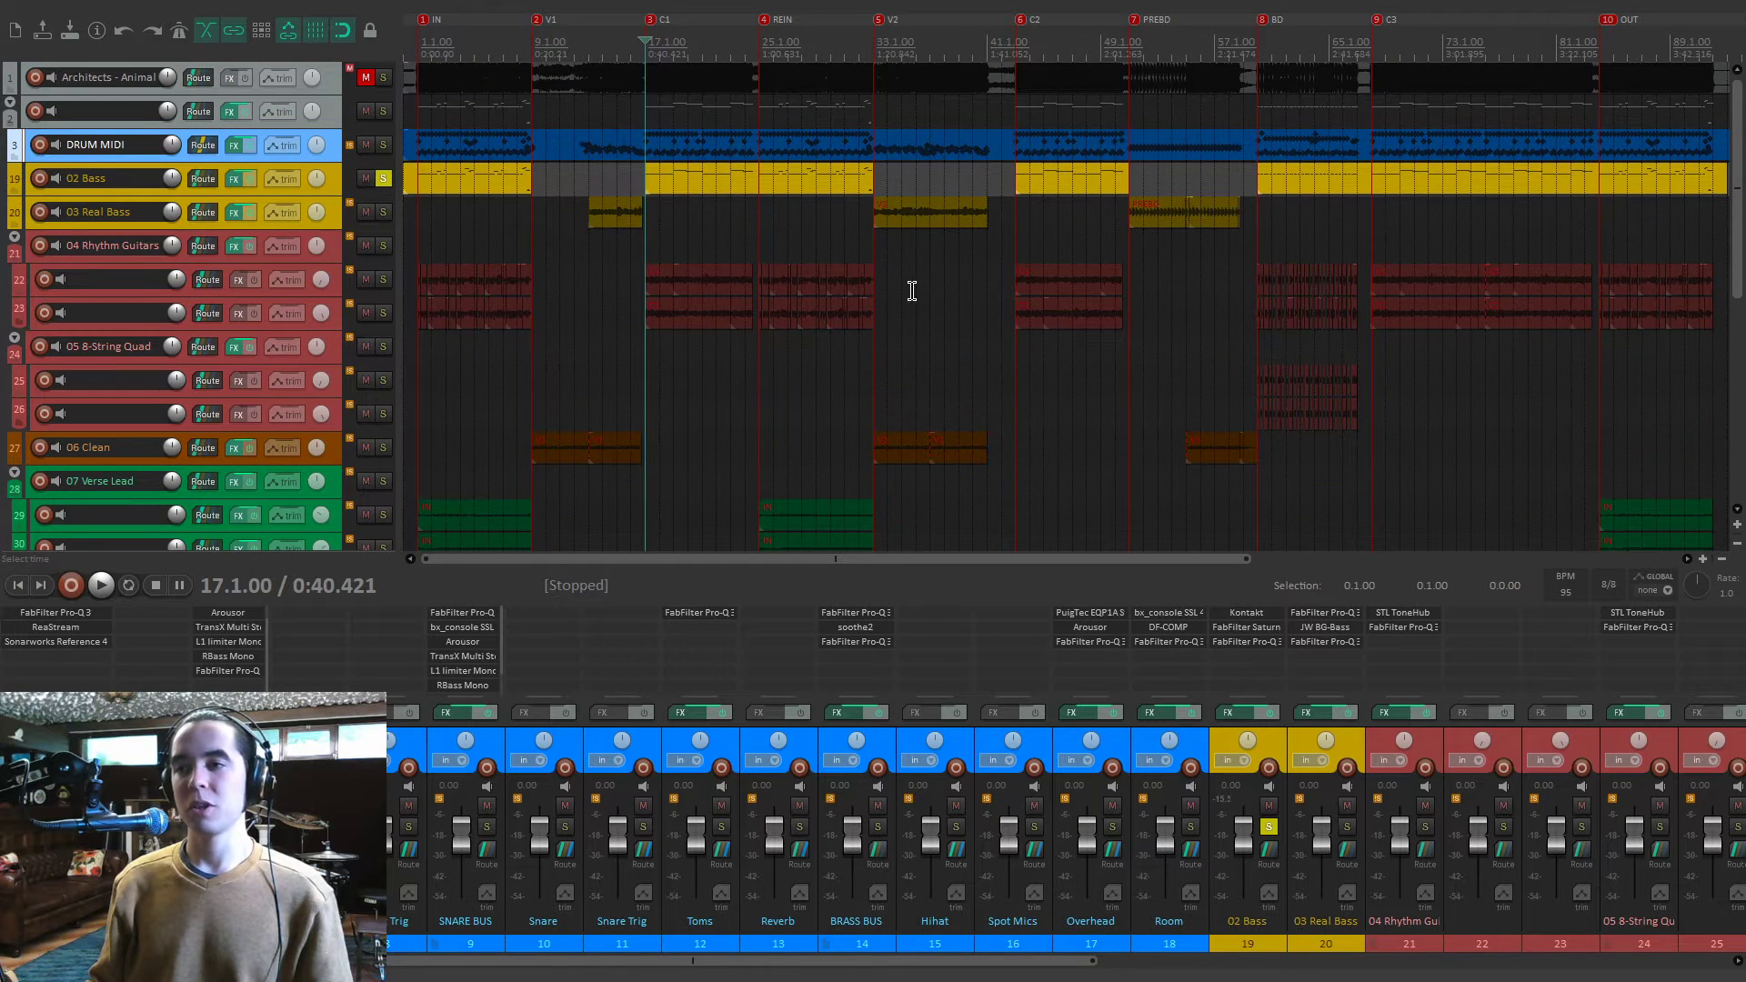
pyautogui.press('9')
pyautogui.press('3')
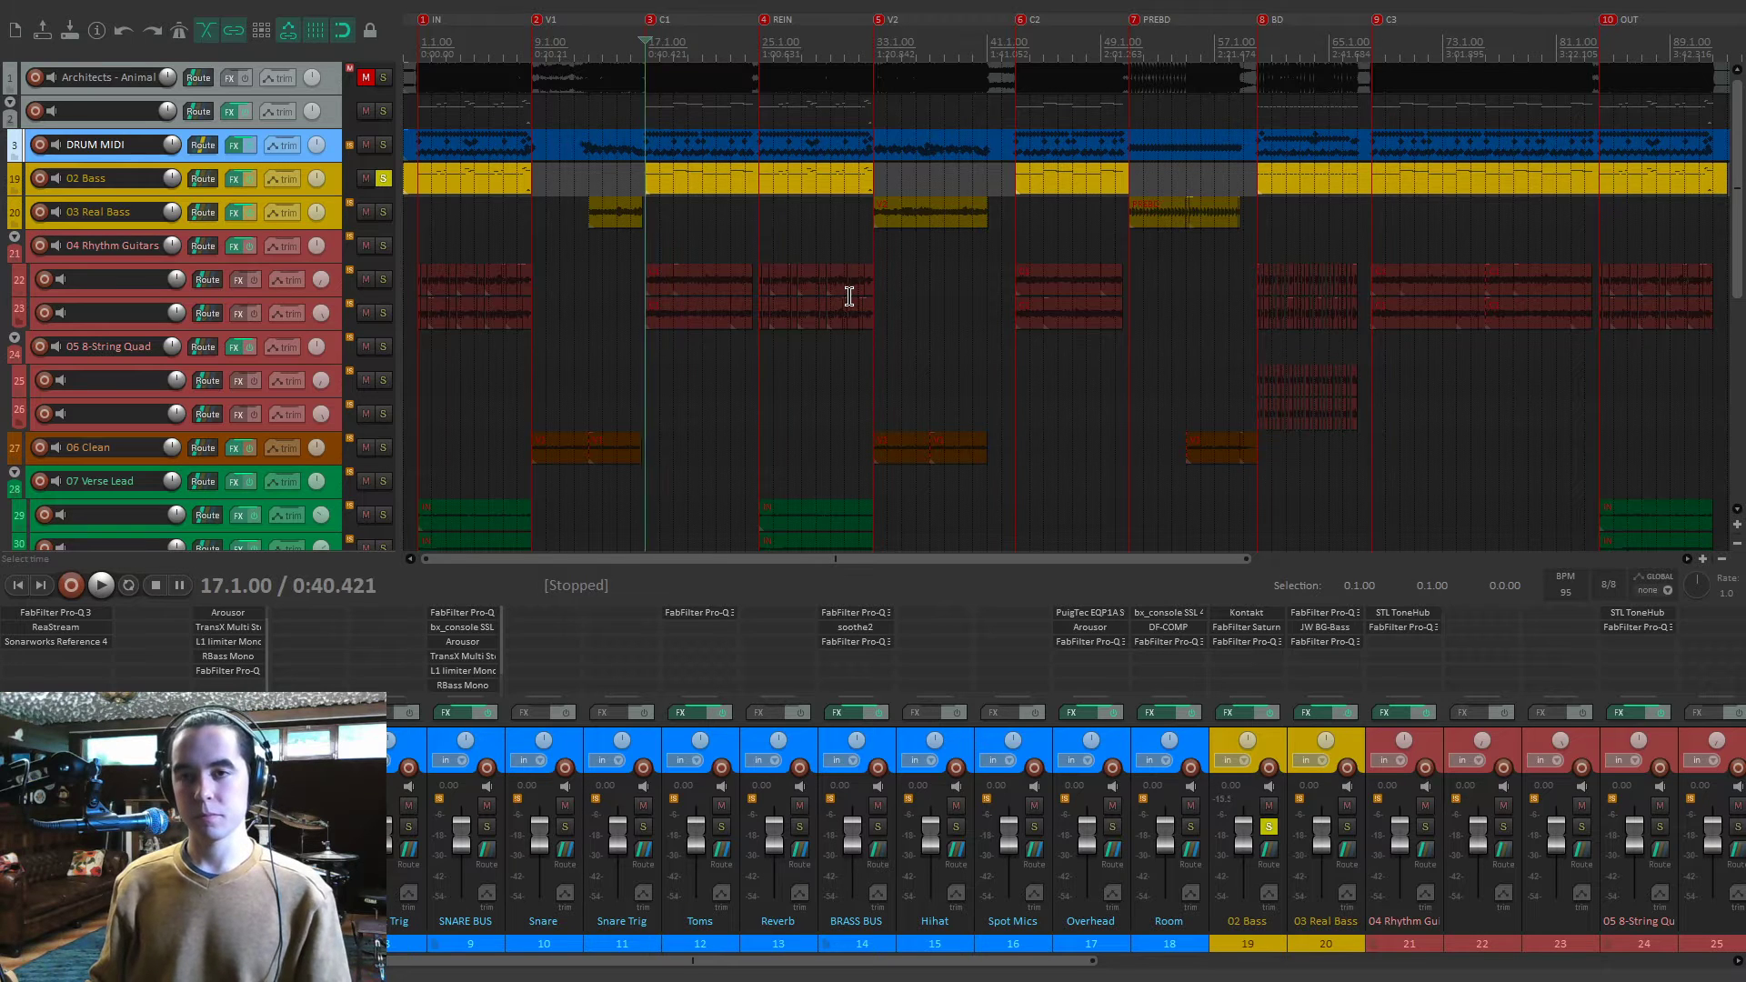
# Play the soloed bass from the C1 marker and inspect its EUROBASS II instrument in Kontakt, closing it when done.
pyautogui.press('space')
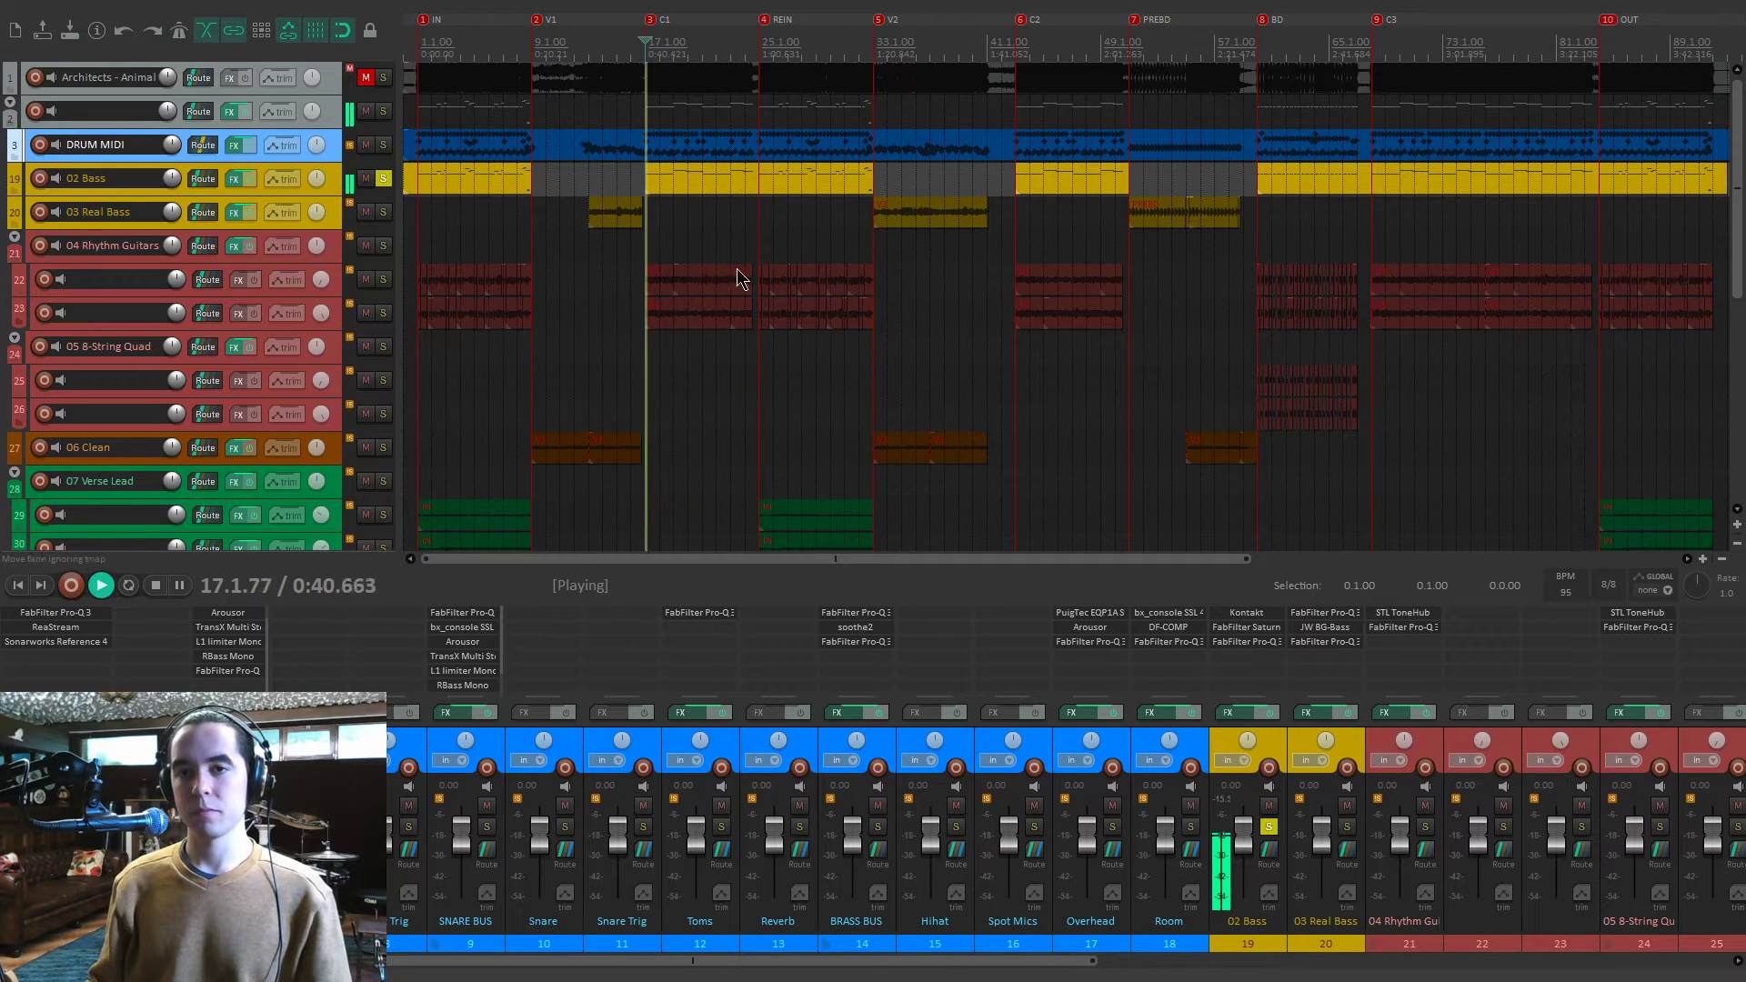
pyautogui.click(384, 246)
pyautogui.click(384, 246)
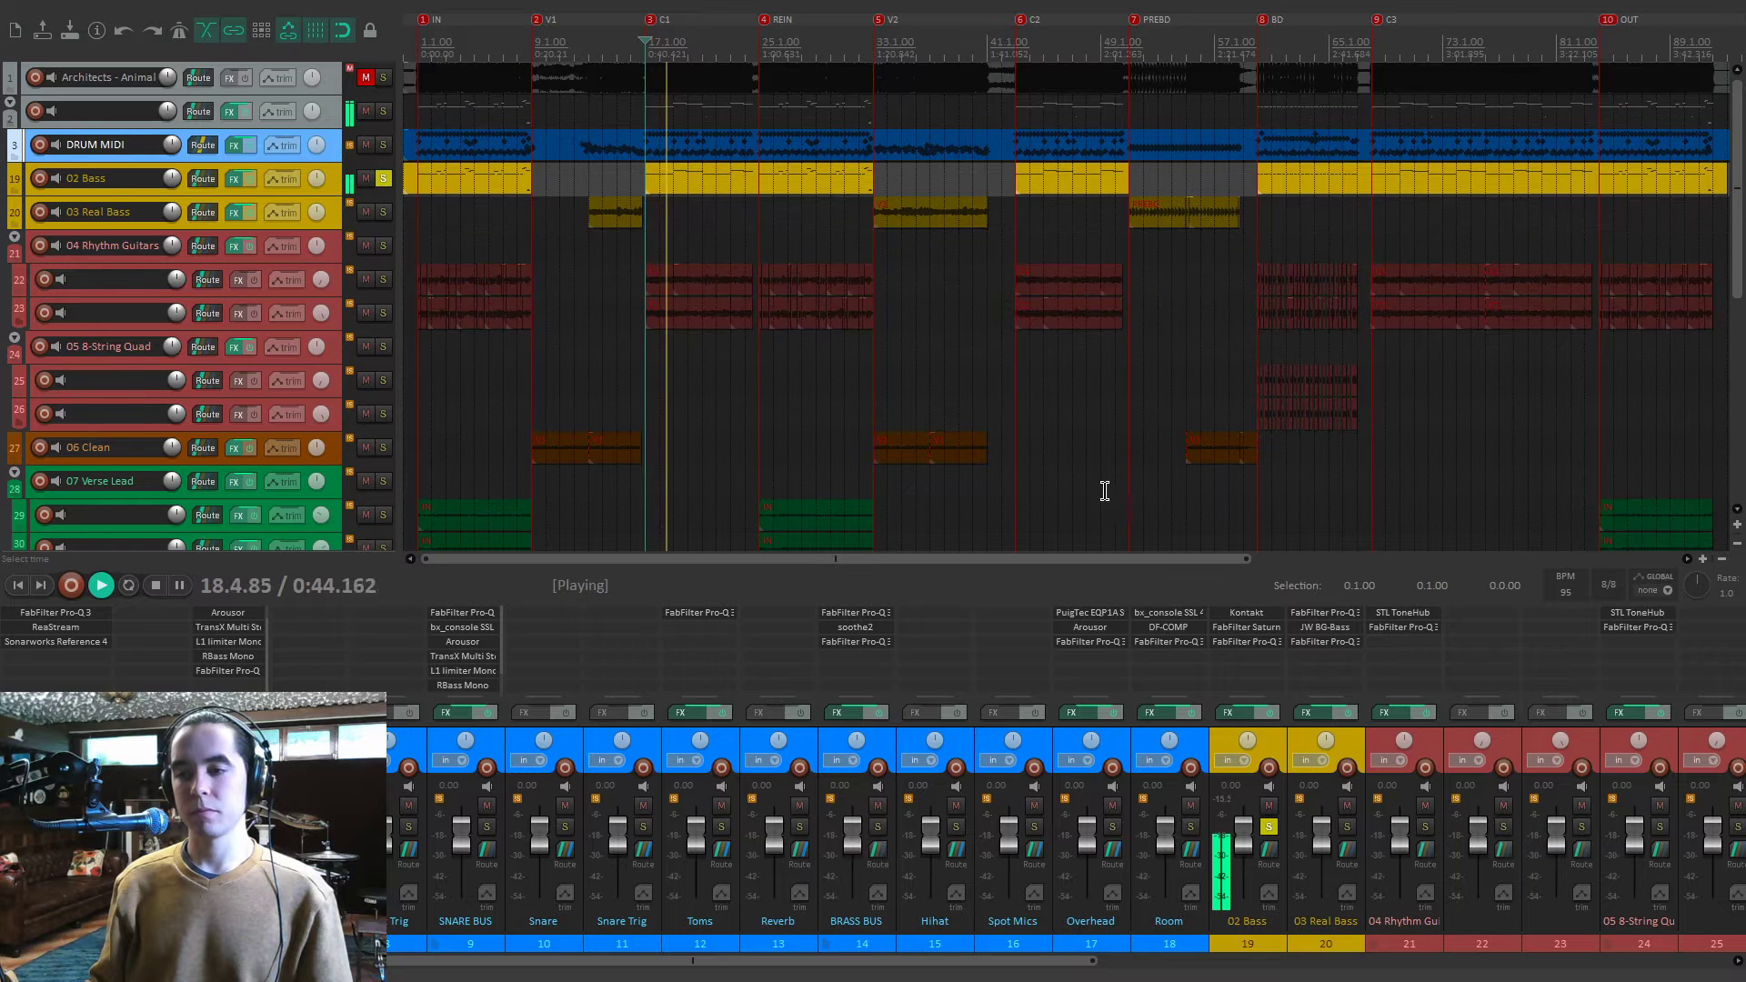
pyautogui.press('space')
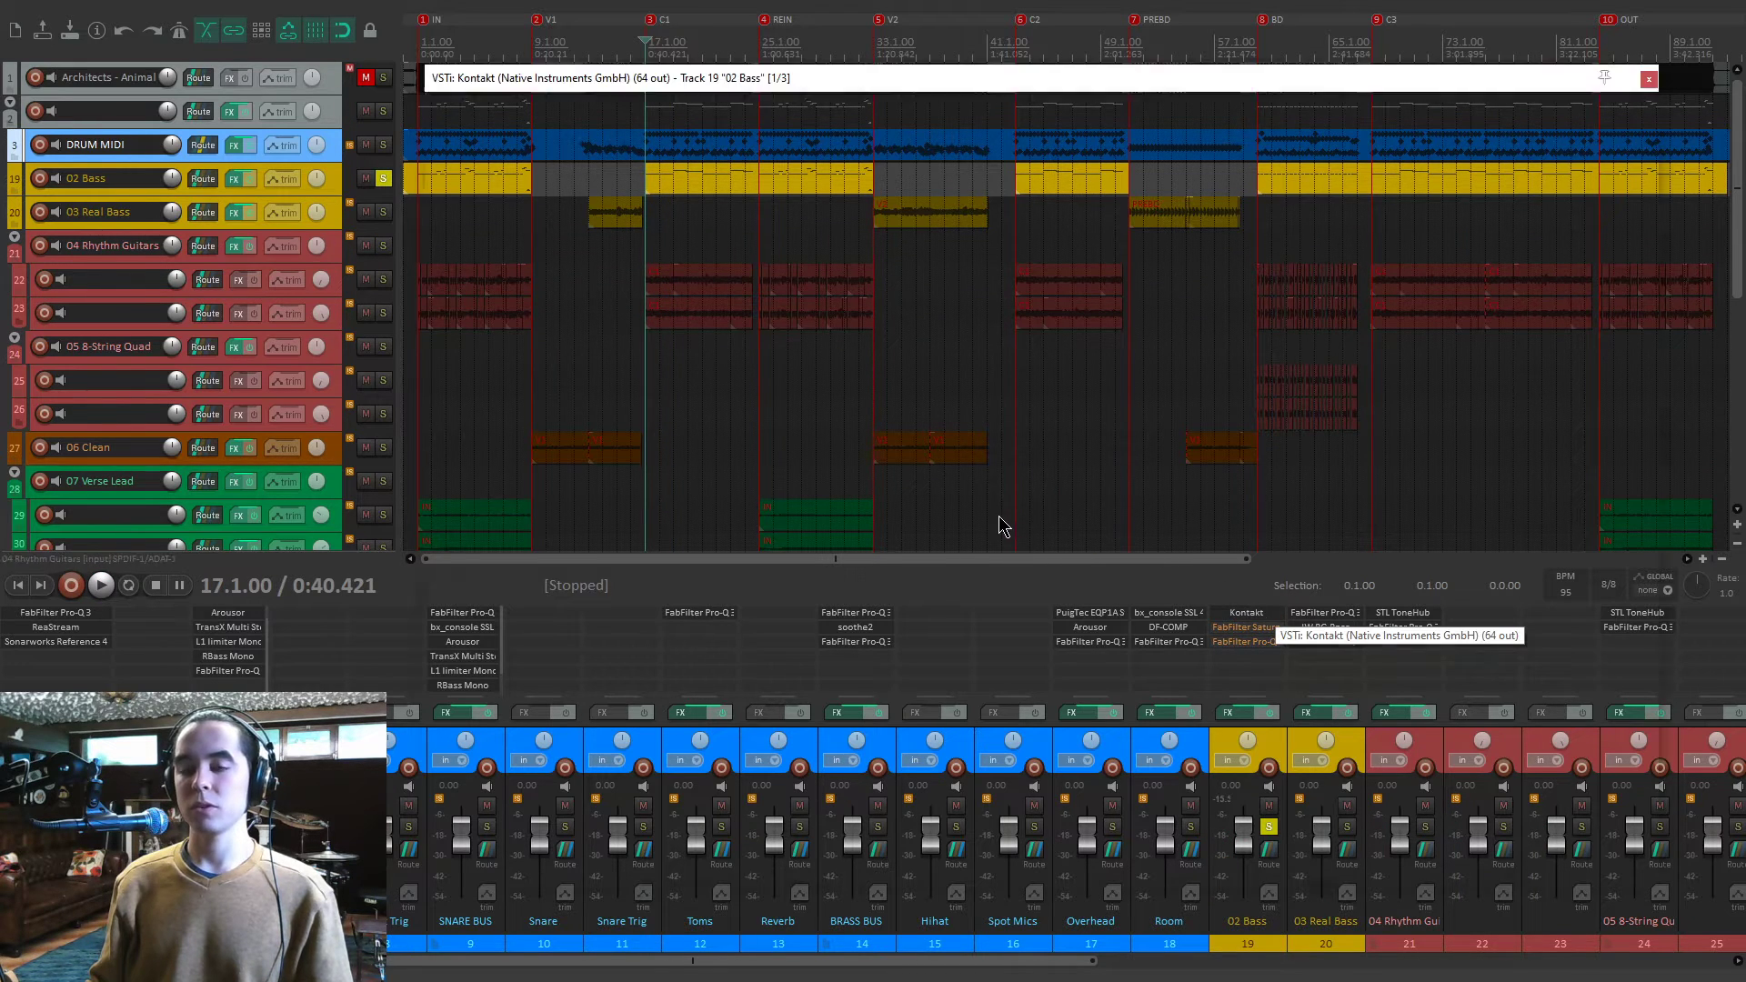
pyautogui.press('space')
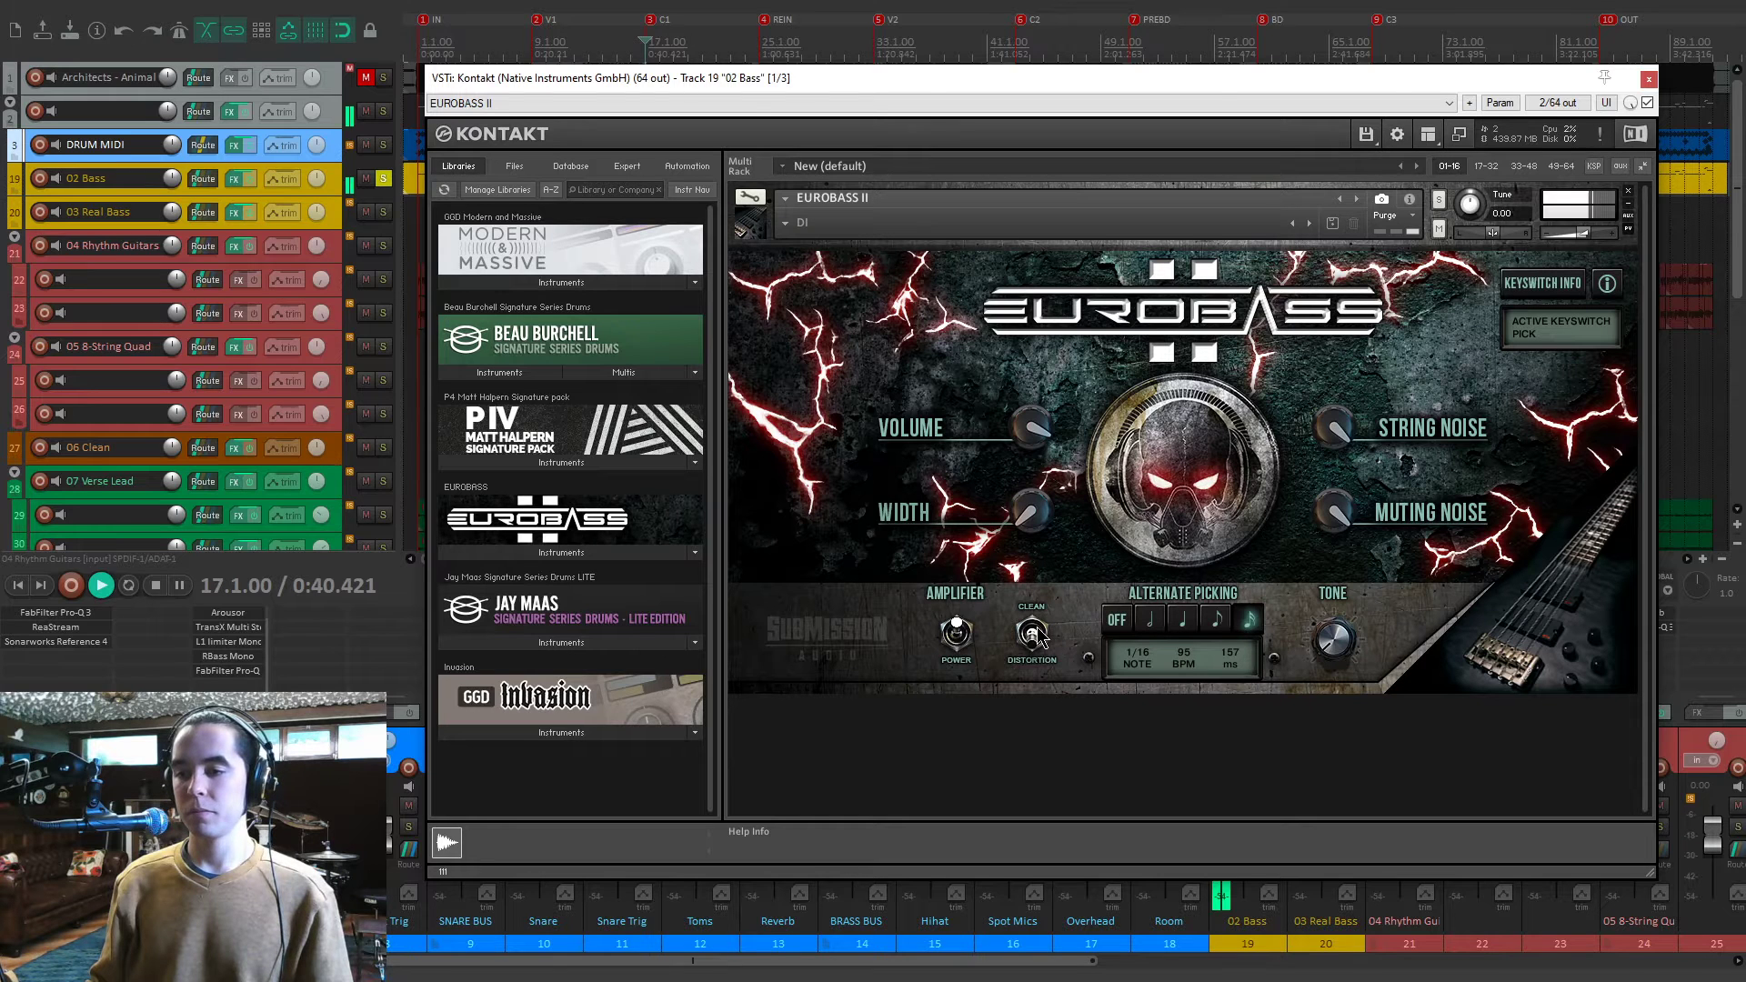
pyautogui.click(1648, 79)
# Open FabFilter Saturn 2 on the 02 Bass track, stop playback and select the middle band for examination.
pyautogui.click(1246, 627)
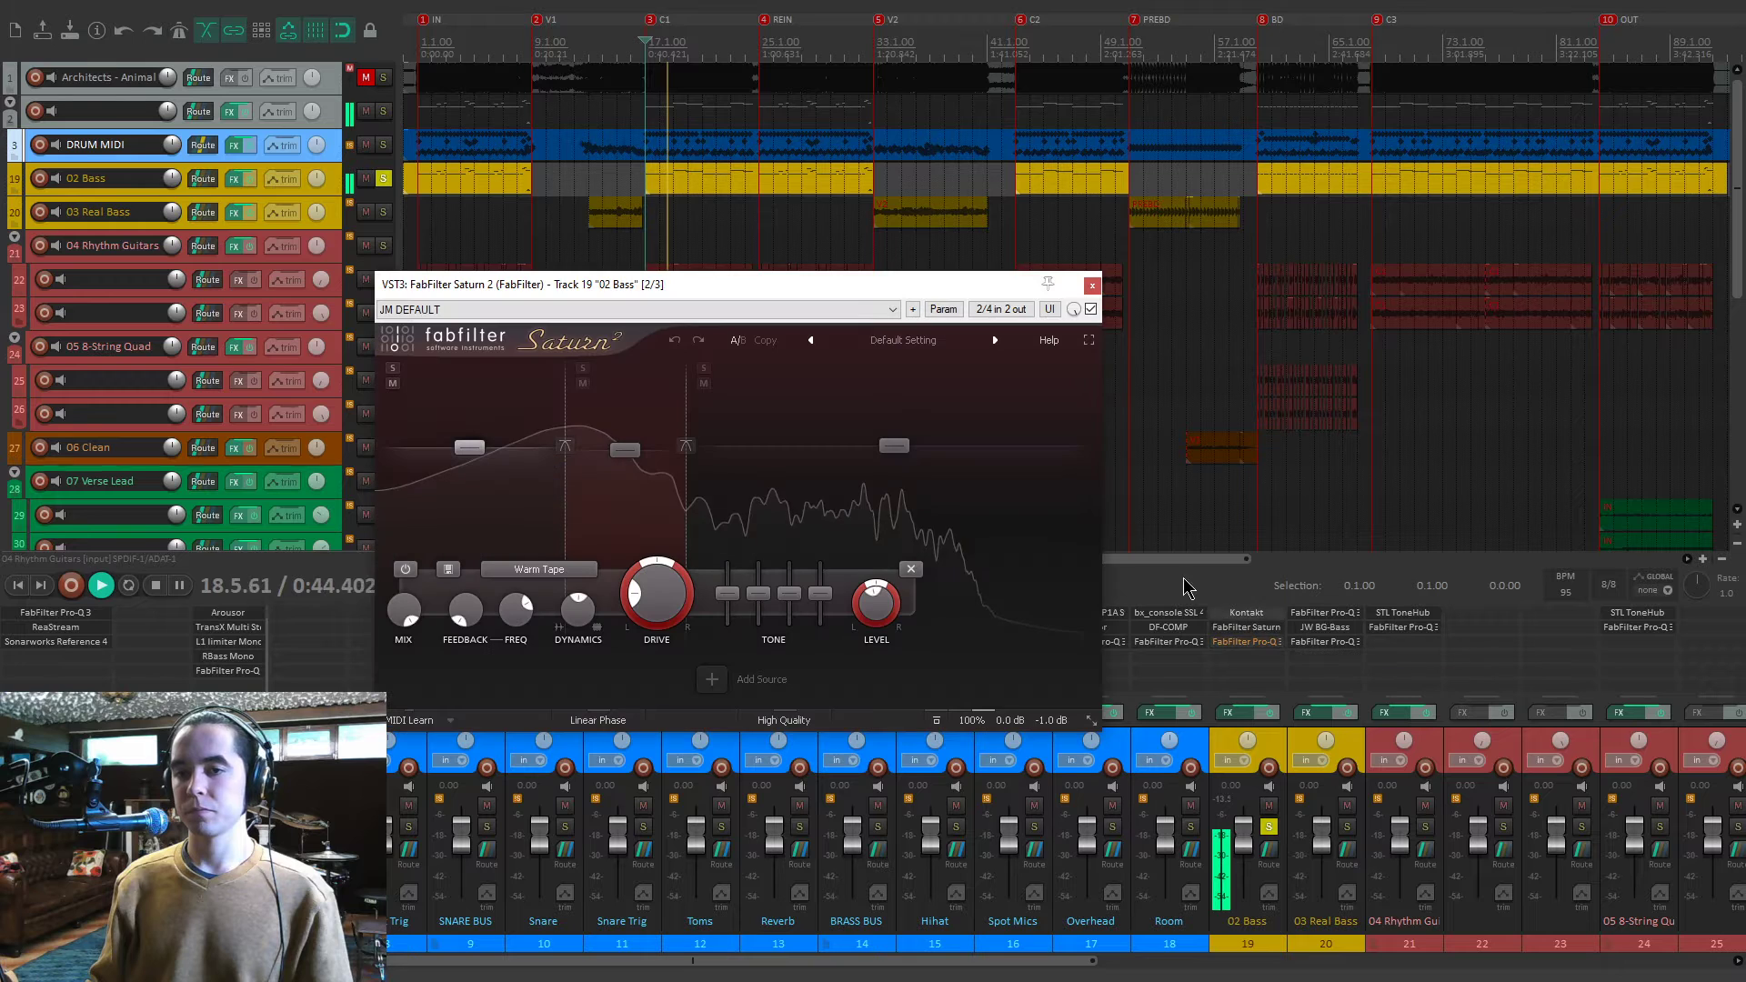
pyautogui.press('space')
pyautogui.moveTo(843, 288); pyautogui.dragTo(829, 286)
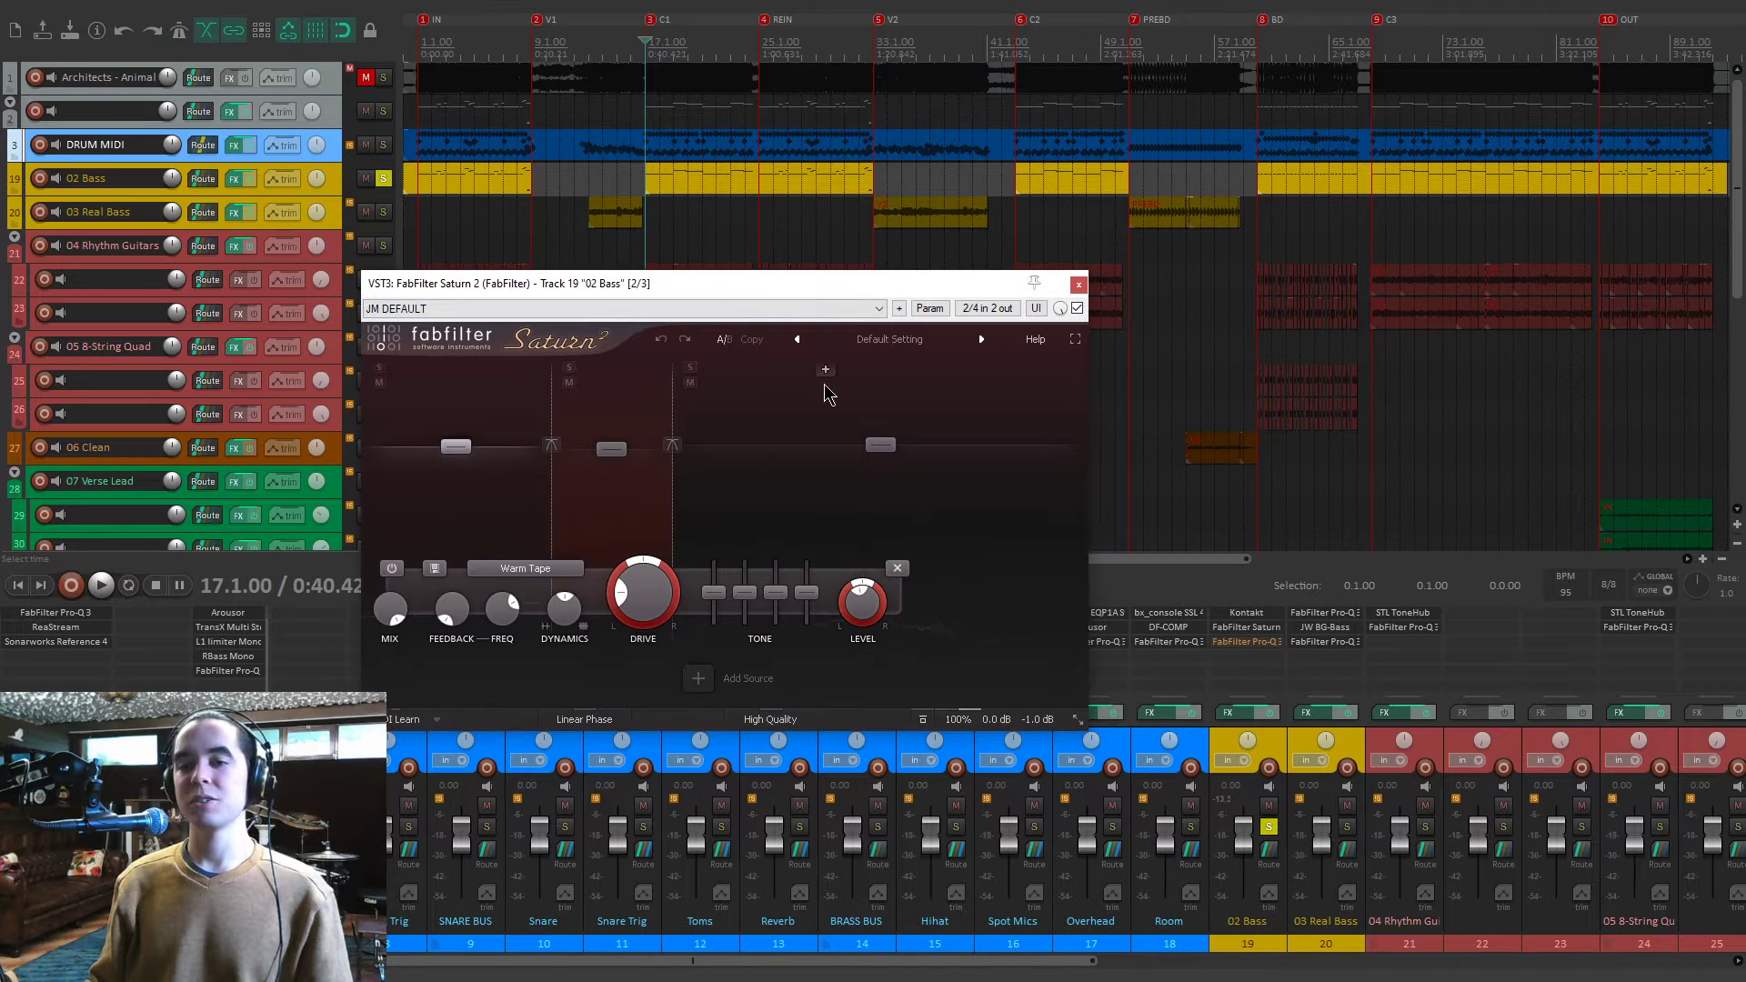
pyautogui.click(614, 416)
pyautogui.click(614, 416)
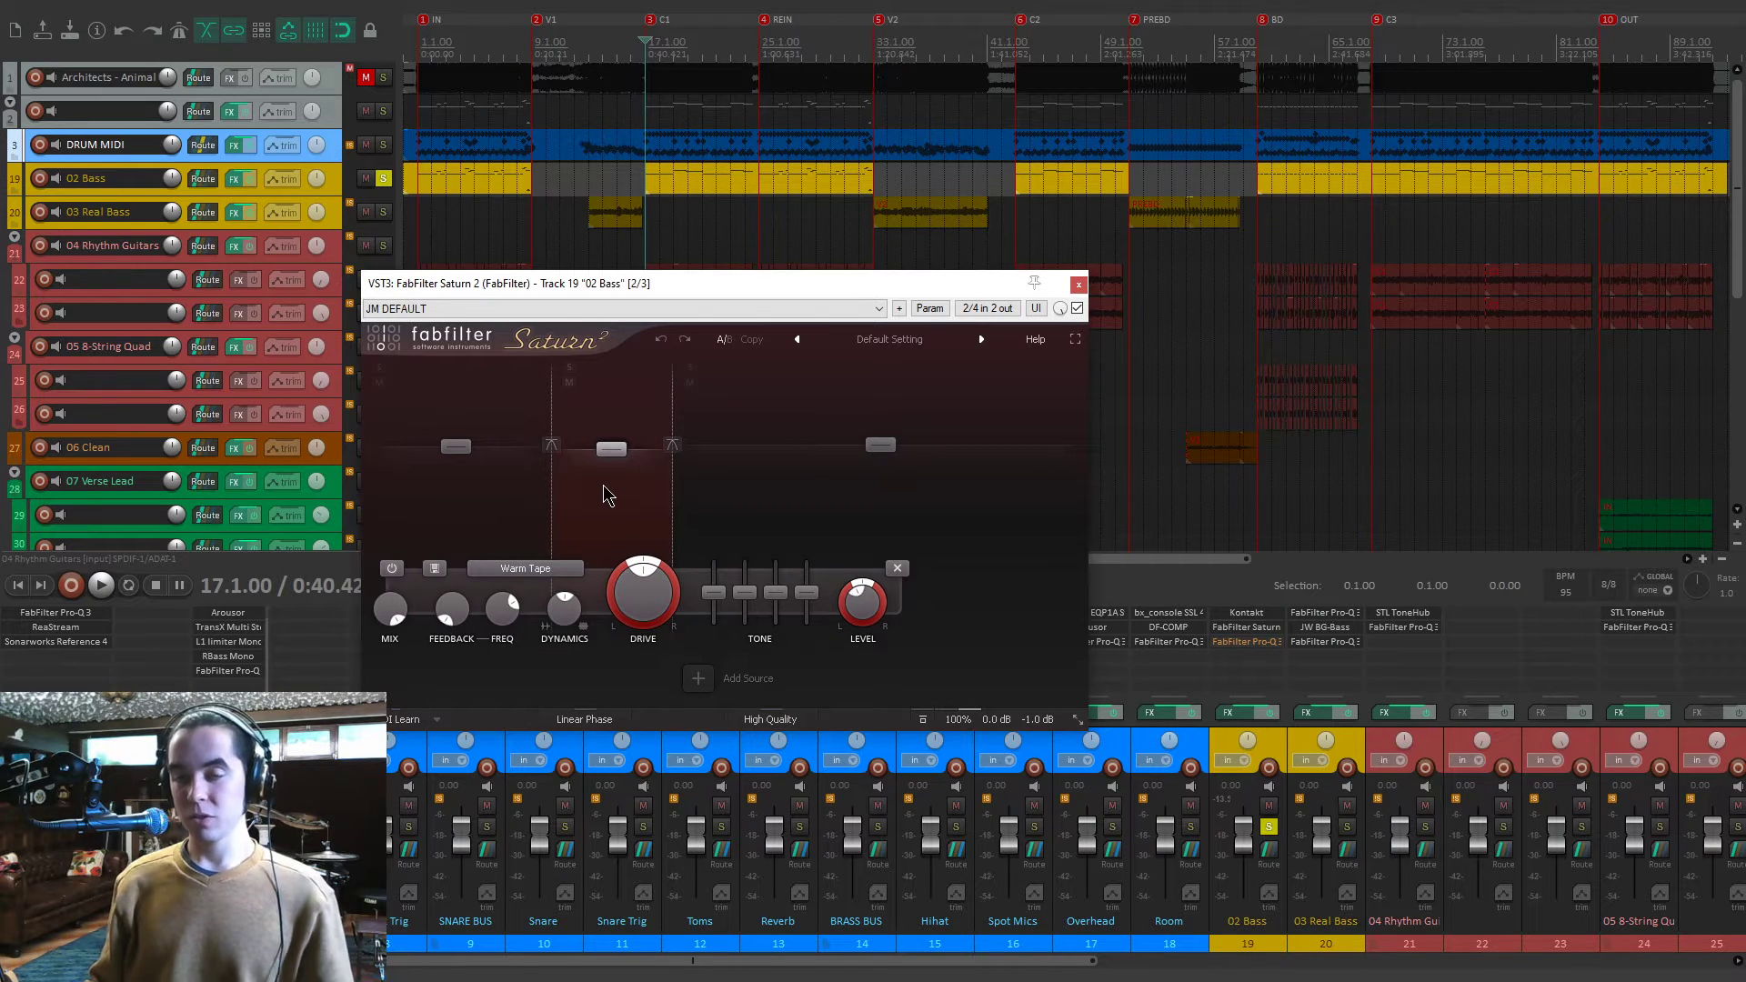
# Play the soloed 02 Bass and compare FabFilter Saturn 2 bypassed and enabled, stopping playback and closing the plugin when done.
pyautogui.moveTo(641, 608)
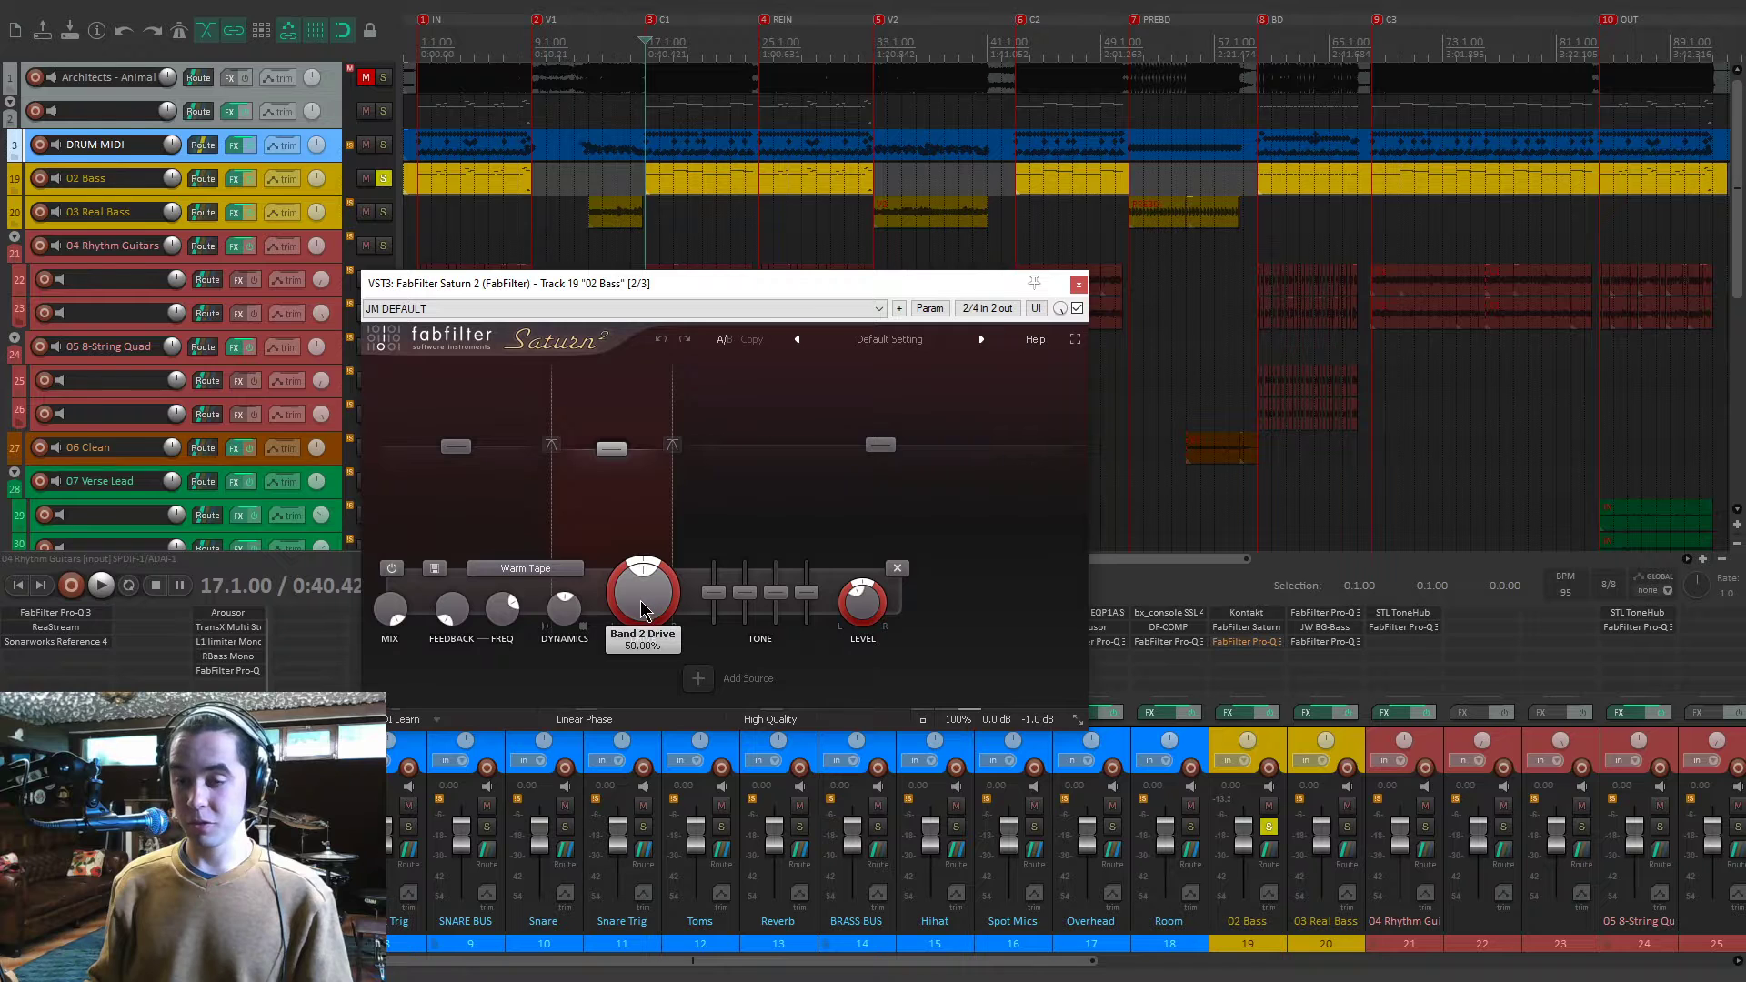
pyautogui.moveTo(675, 285); pyautogui.dragTo(806, 273)
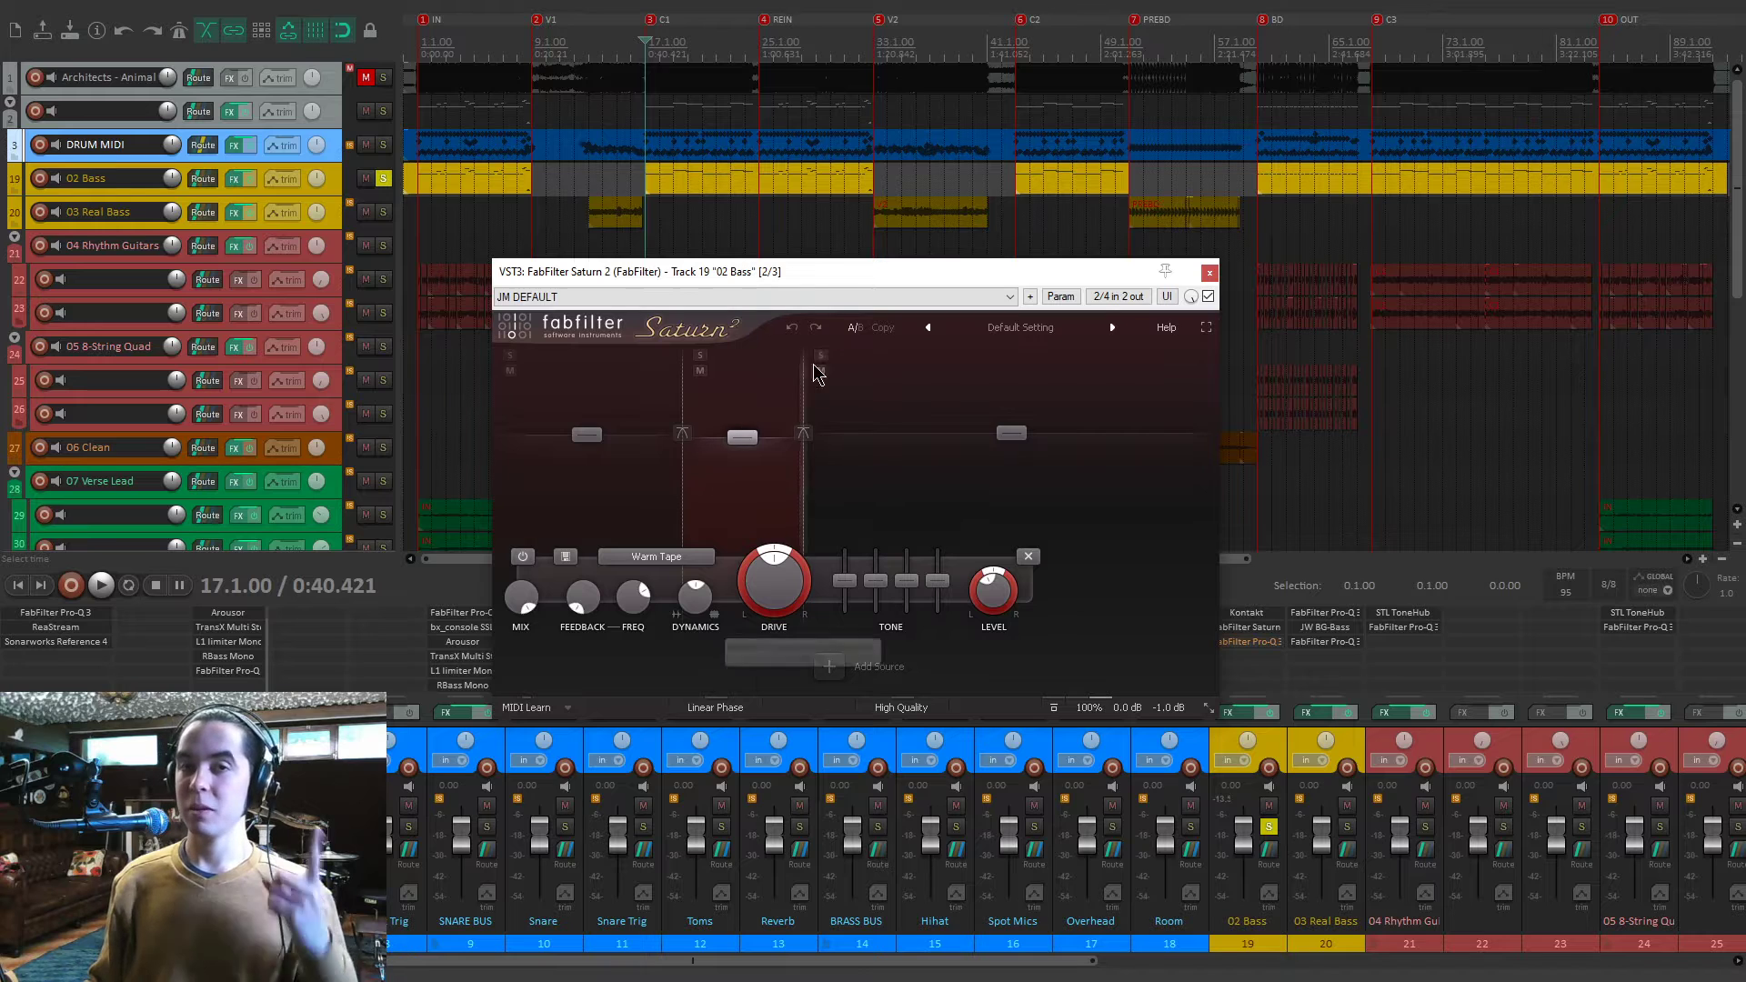
pyautogui.press('space')
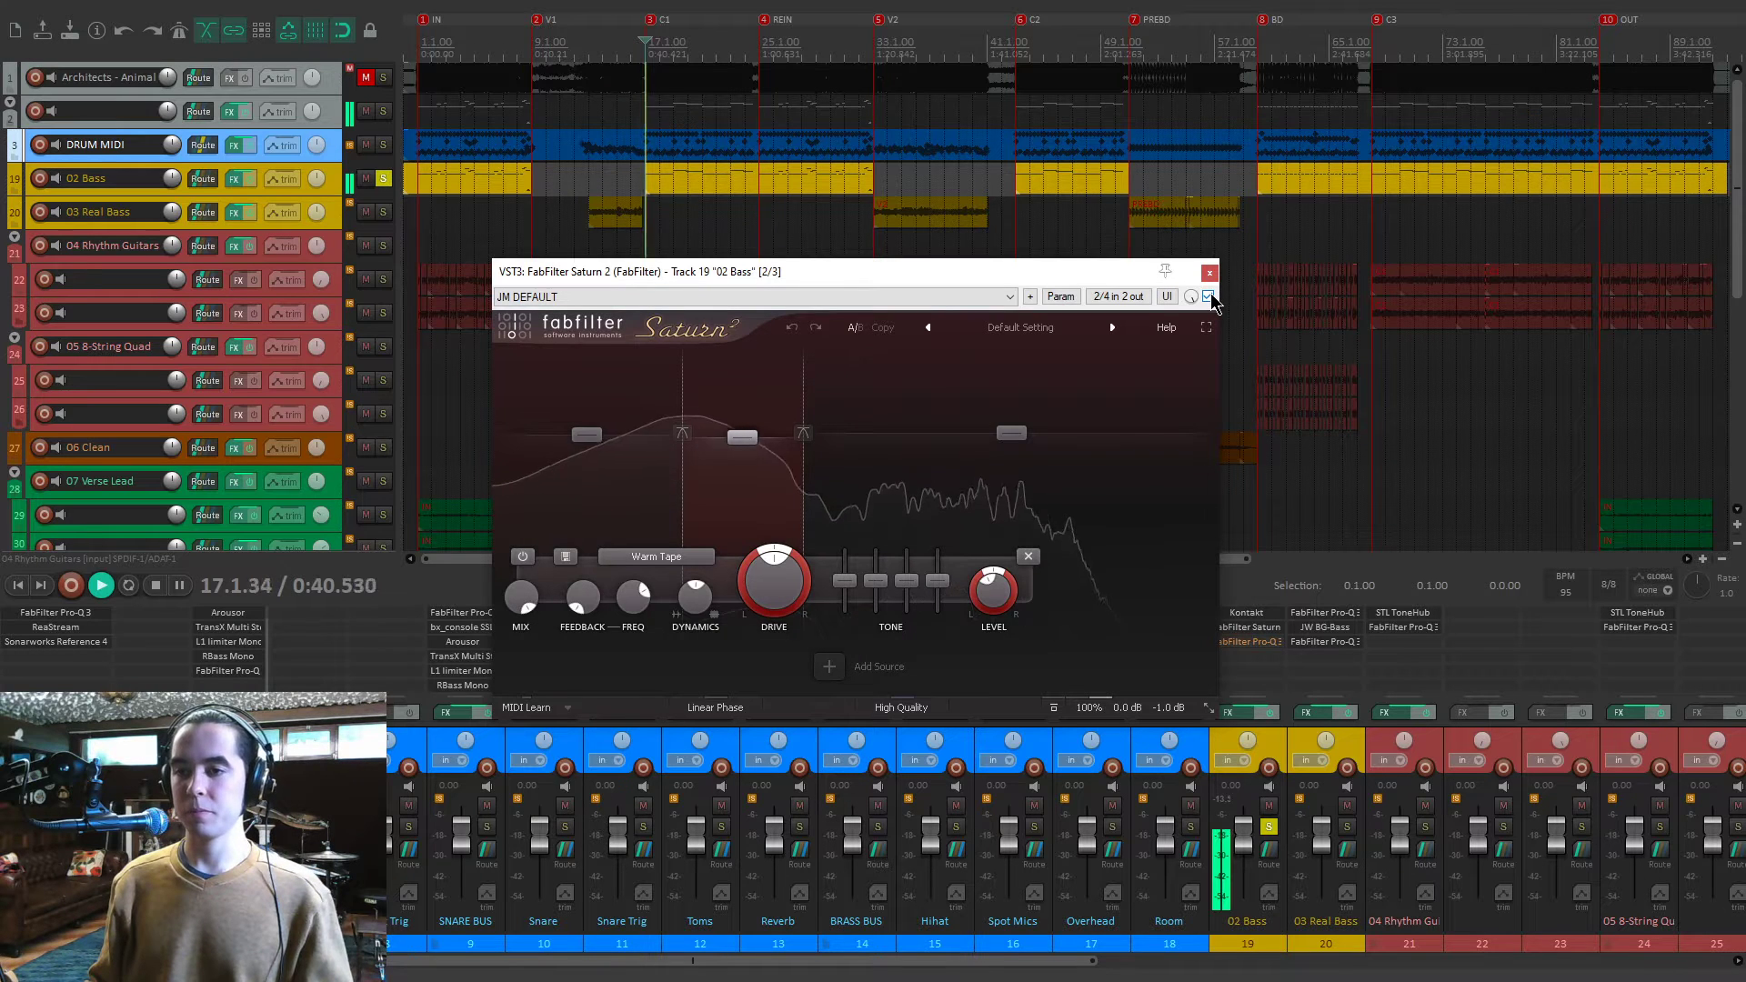
pyautogui.click(1208, 296)
pyautogui.click(1208, 296)
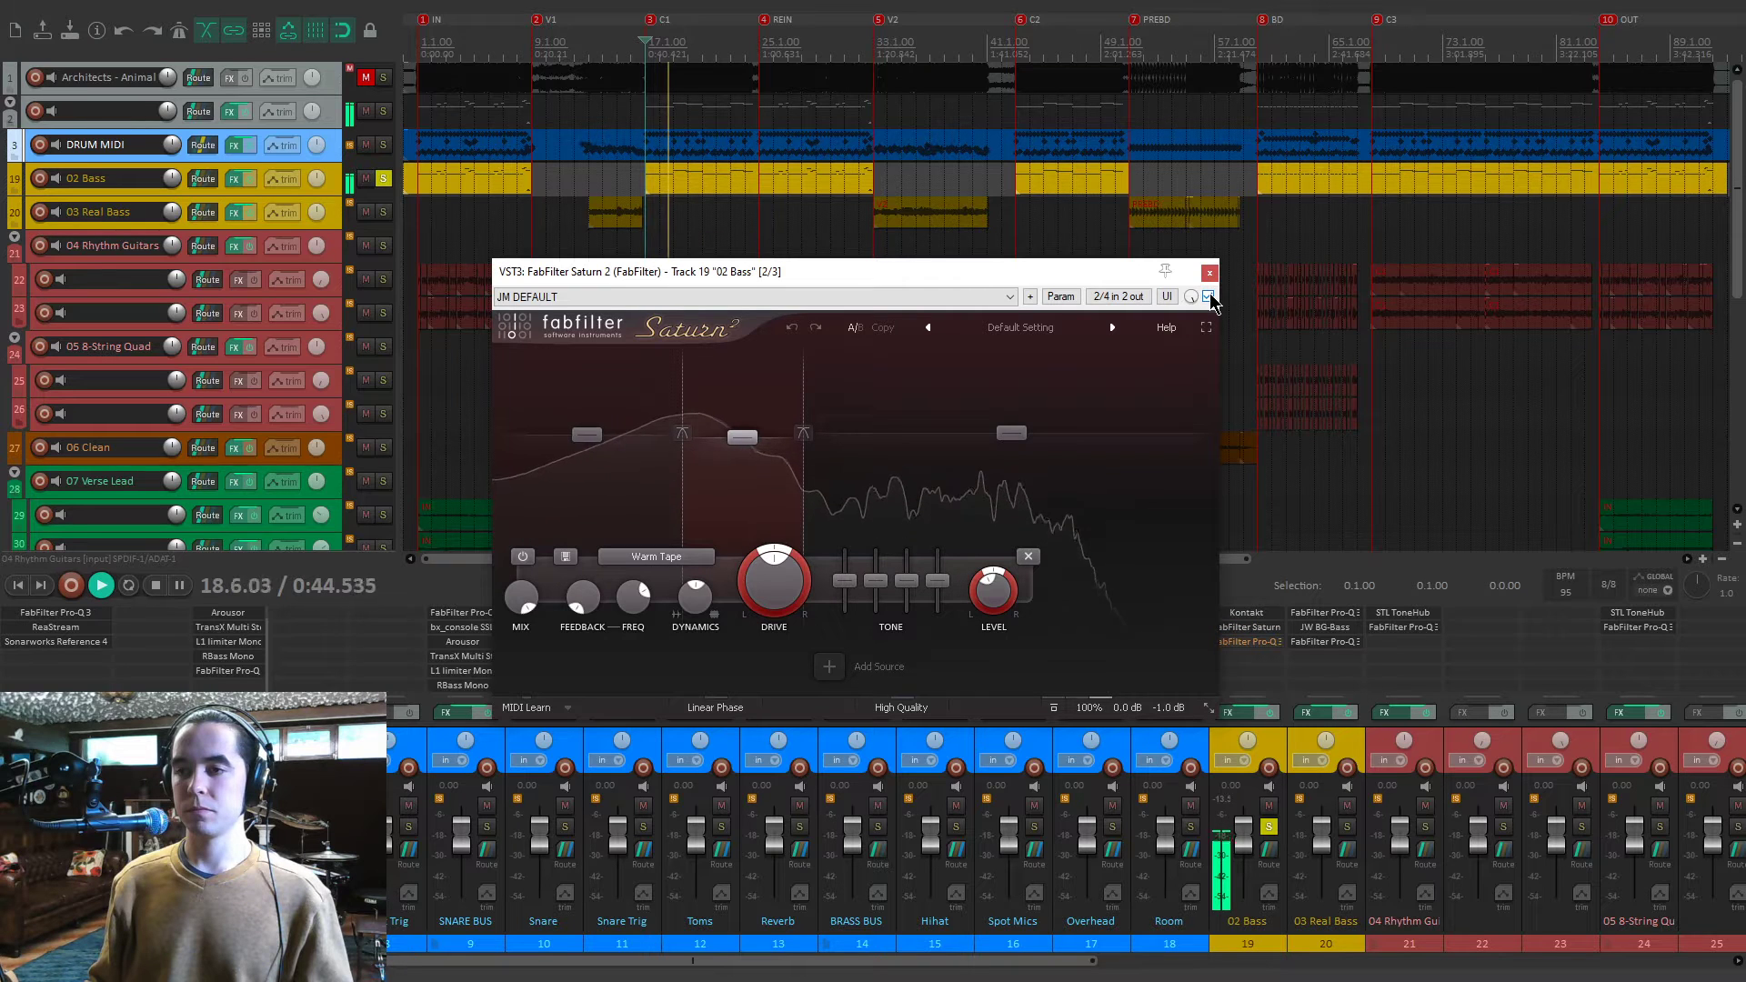
pyautogui.click(1208, 296)
pyautogui.click(1208, 296)
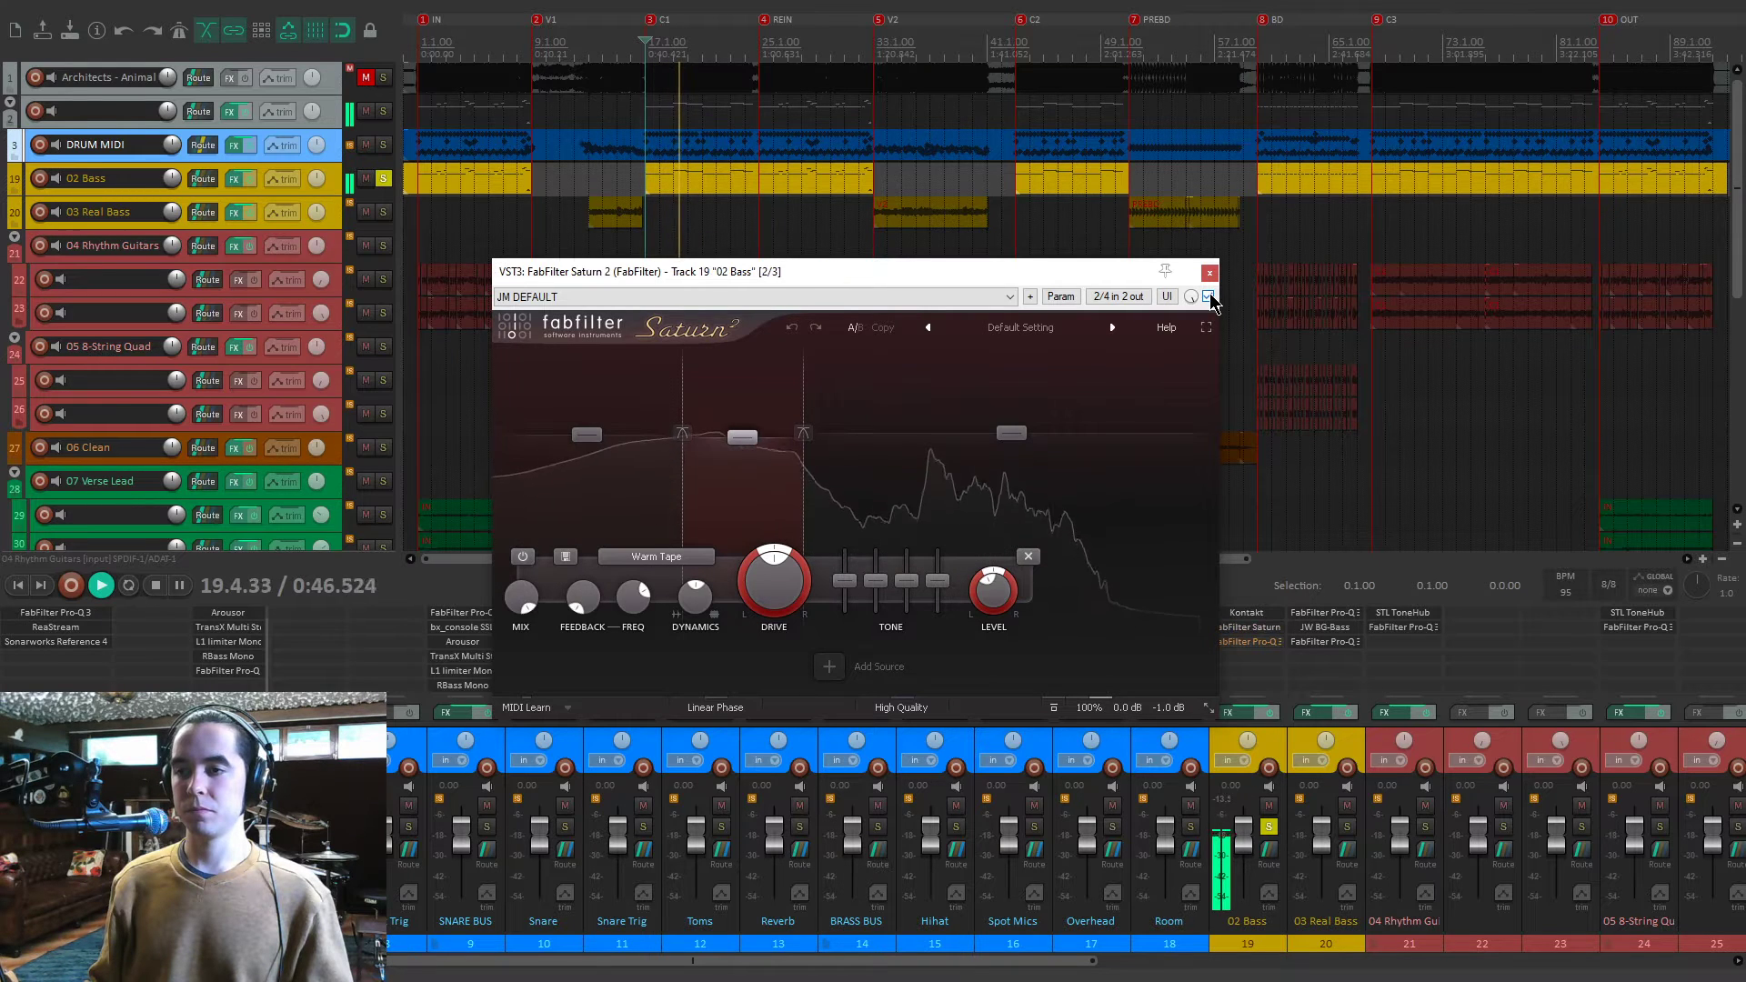
pyautogui.press('space')
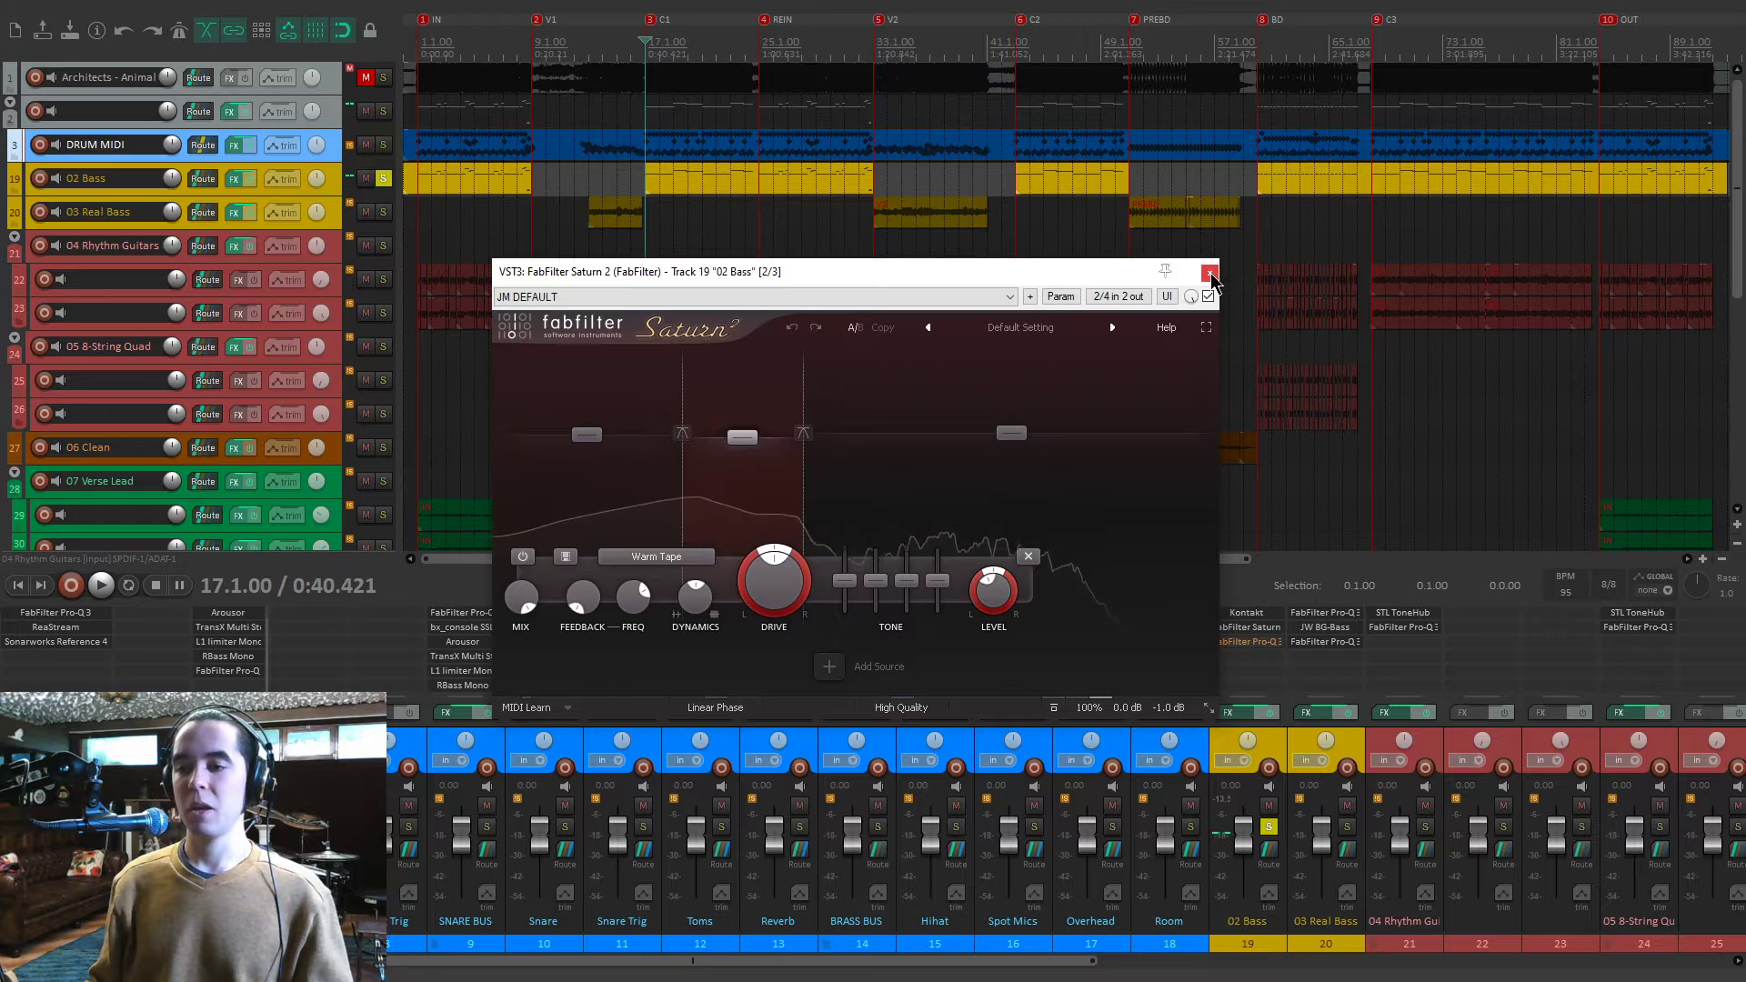
pyautogui.click(1211, 274)
# Open the FabFilter Pro-Q 3 on the 02 Bass track and inspect its equalizer bands.
pyautogui.click(1246, 641)
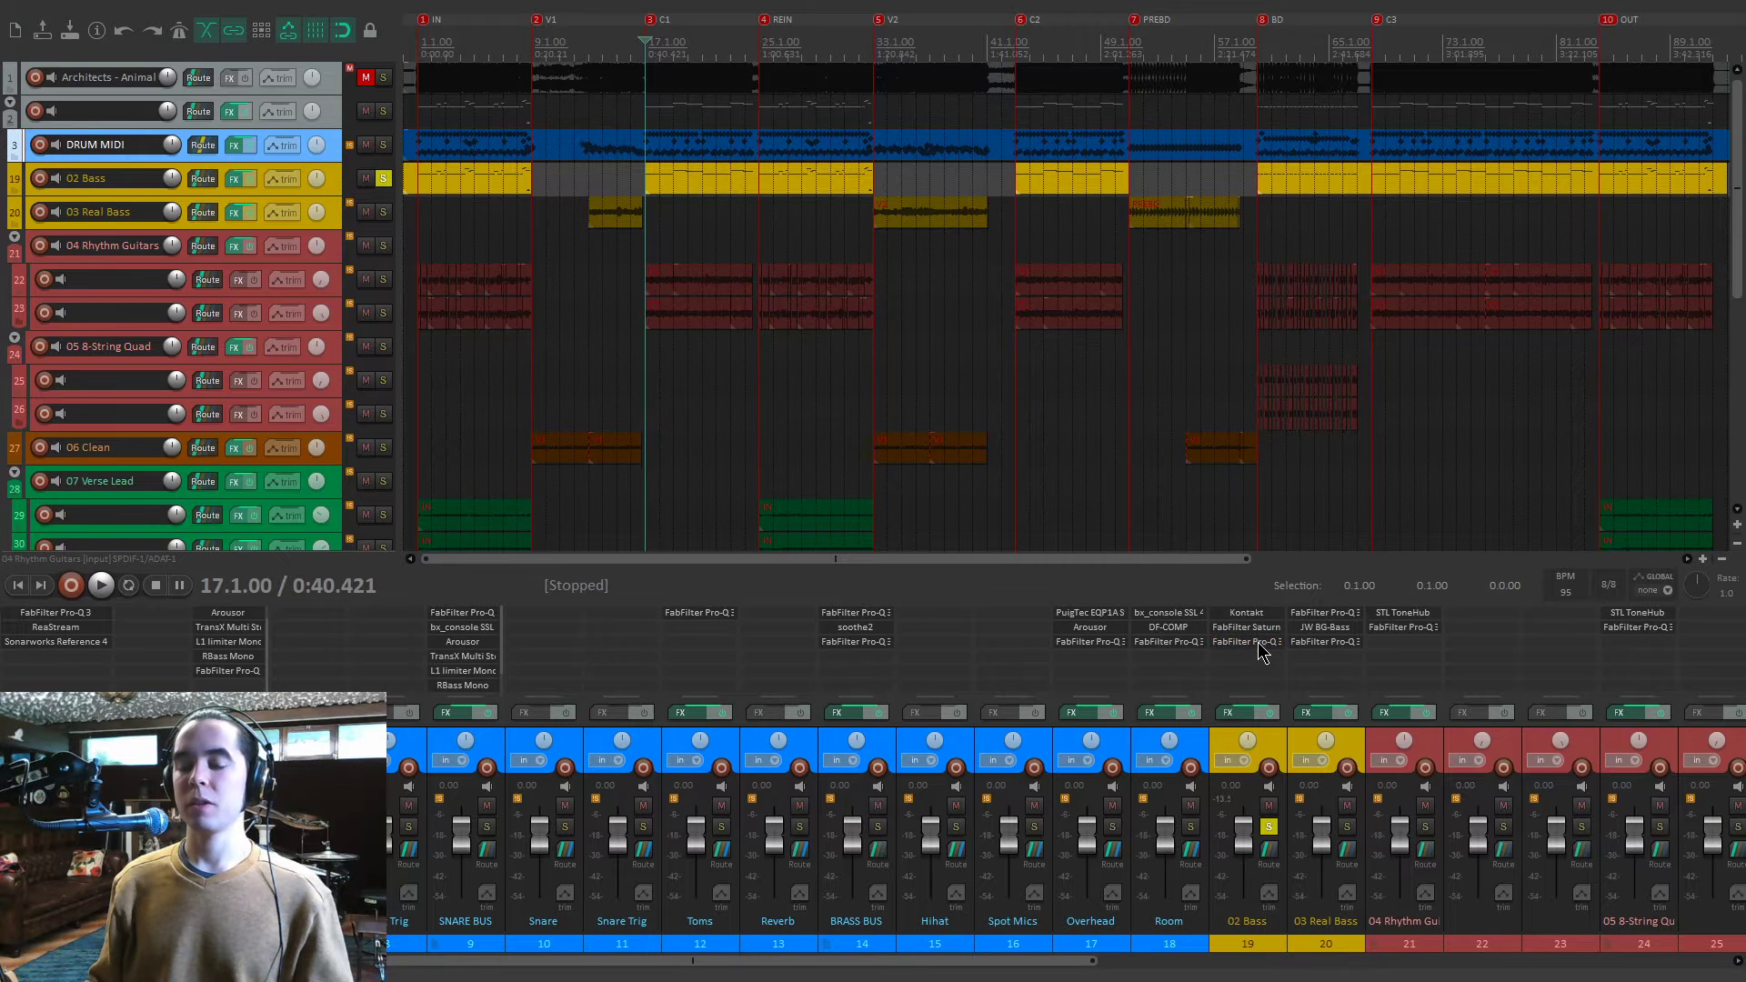
pyautogui.moveTo(1011, 380); pyautogui.dragTo(773, 168)
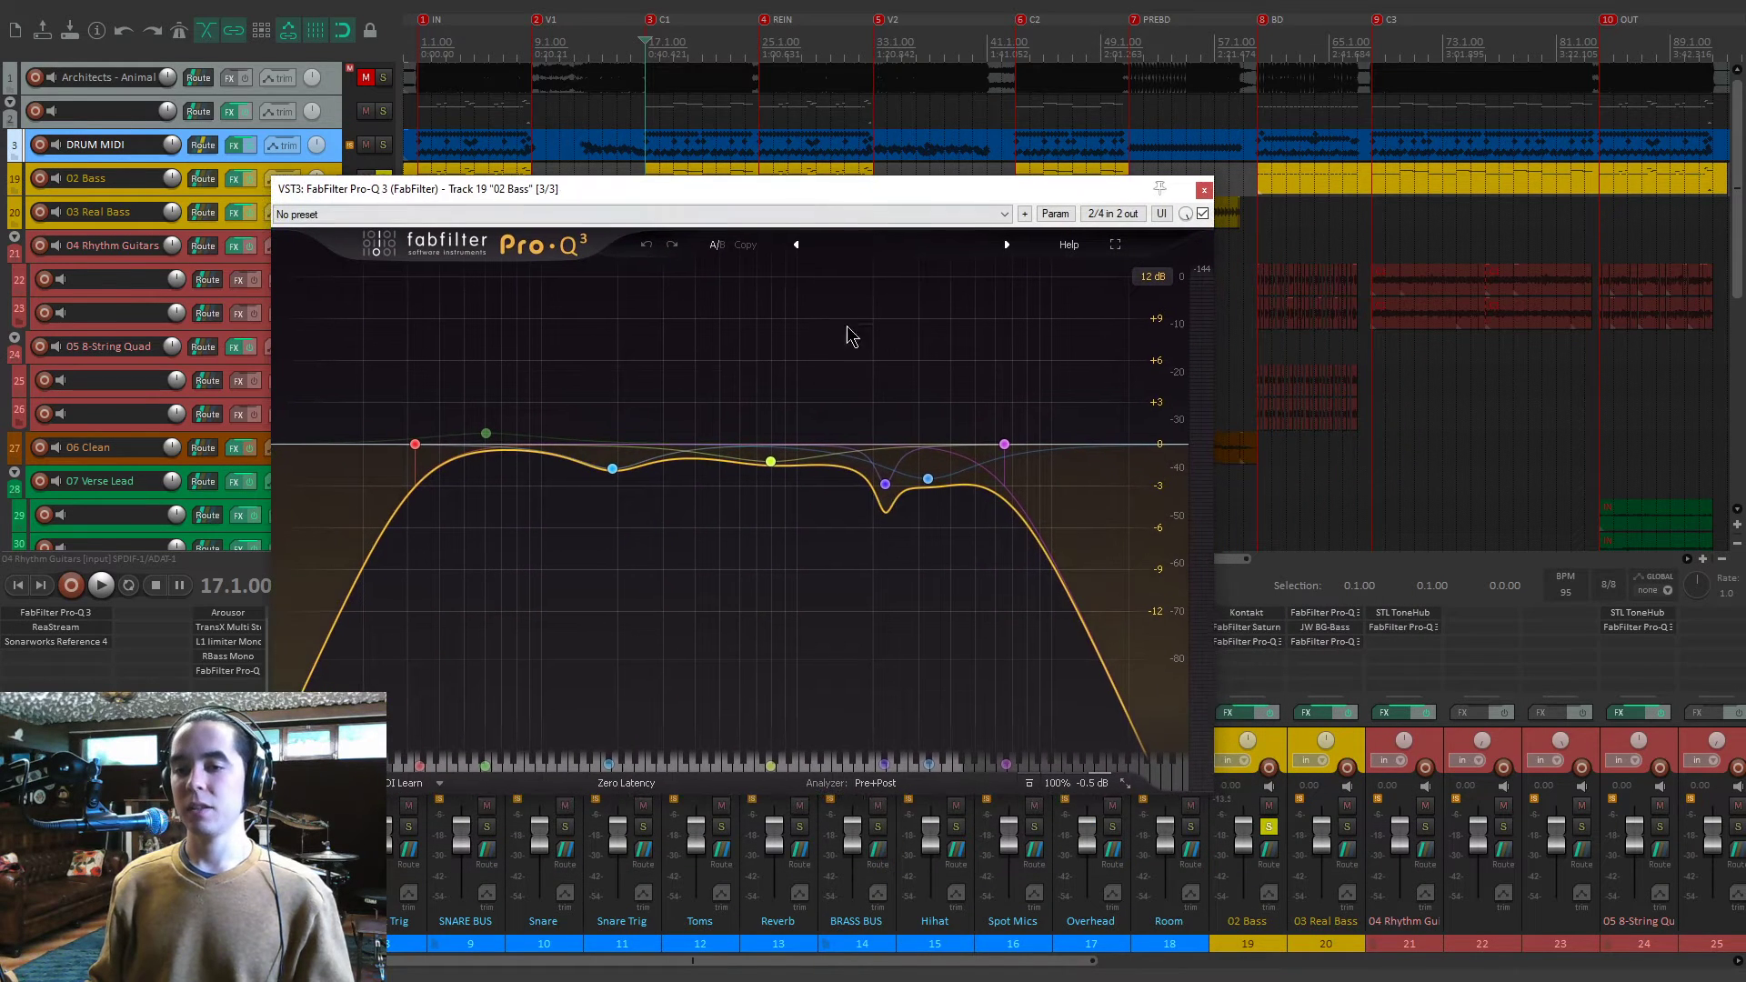
pyautogui.moveTo(895, 166); pyautogui.dragTo(893, 163)
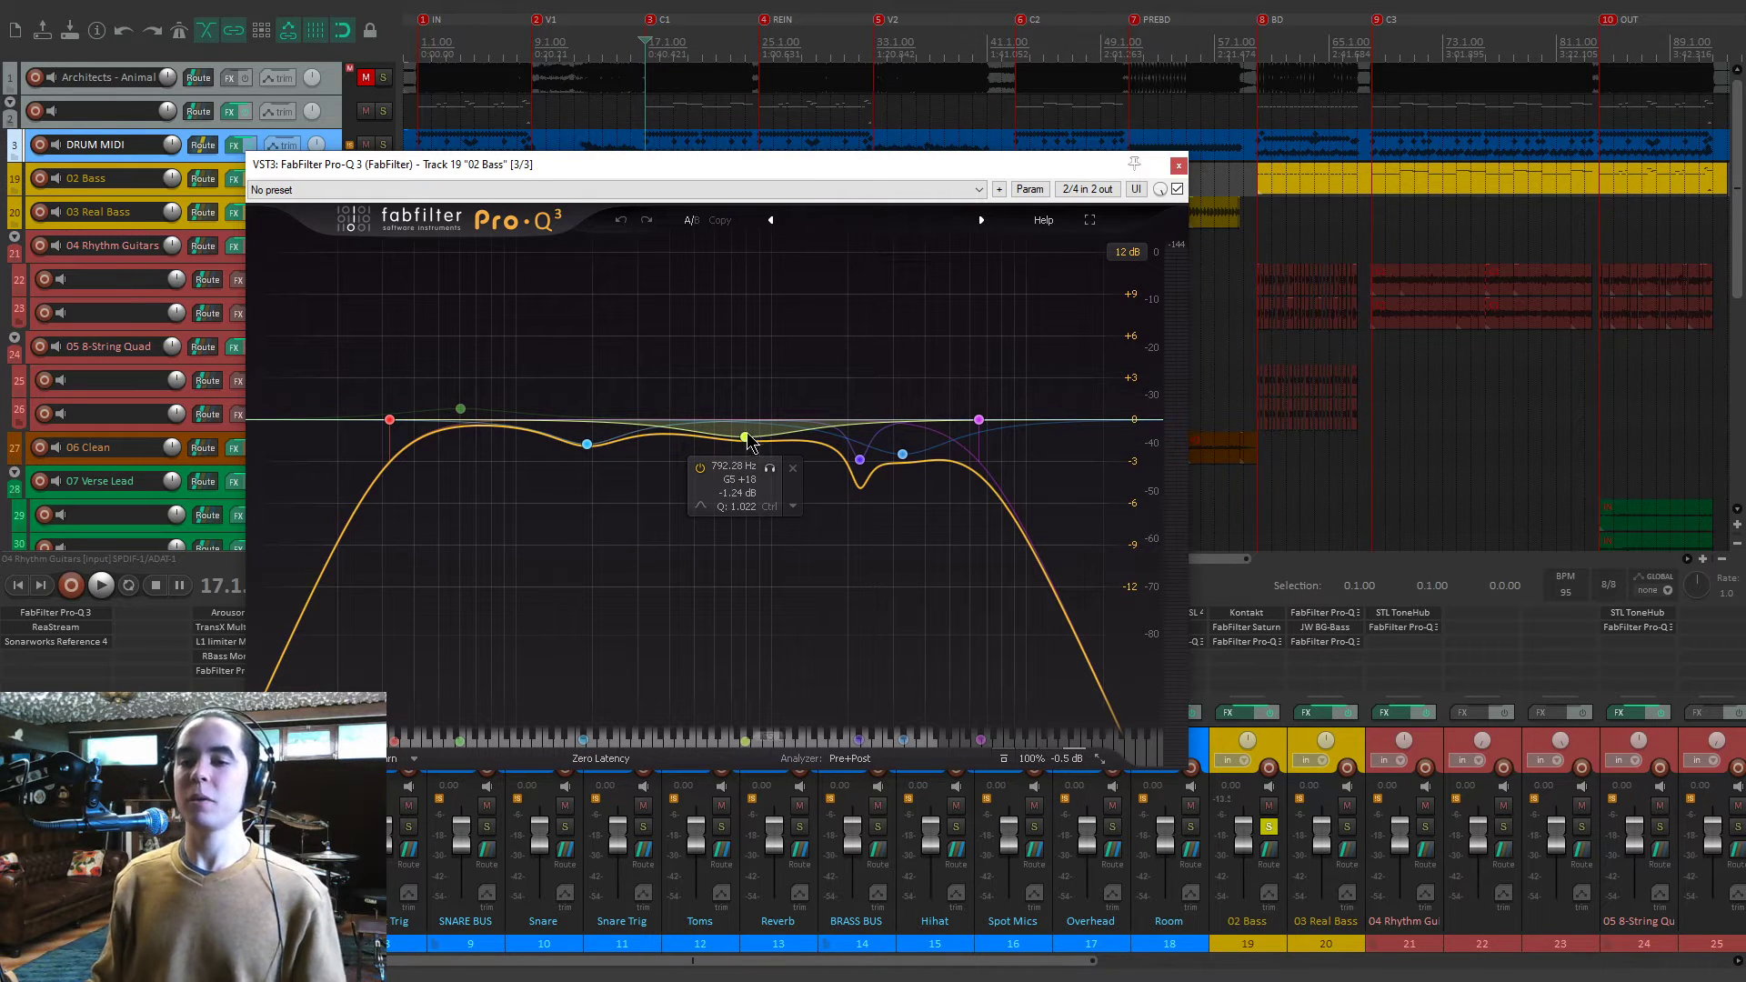
# Audition the 792 Hz, 2227 Hz and 3263 Hz cut bands in isolation while playing the soloed bass.
pyautogui.press('space')
pyautogui.click(769, 470)
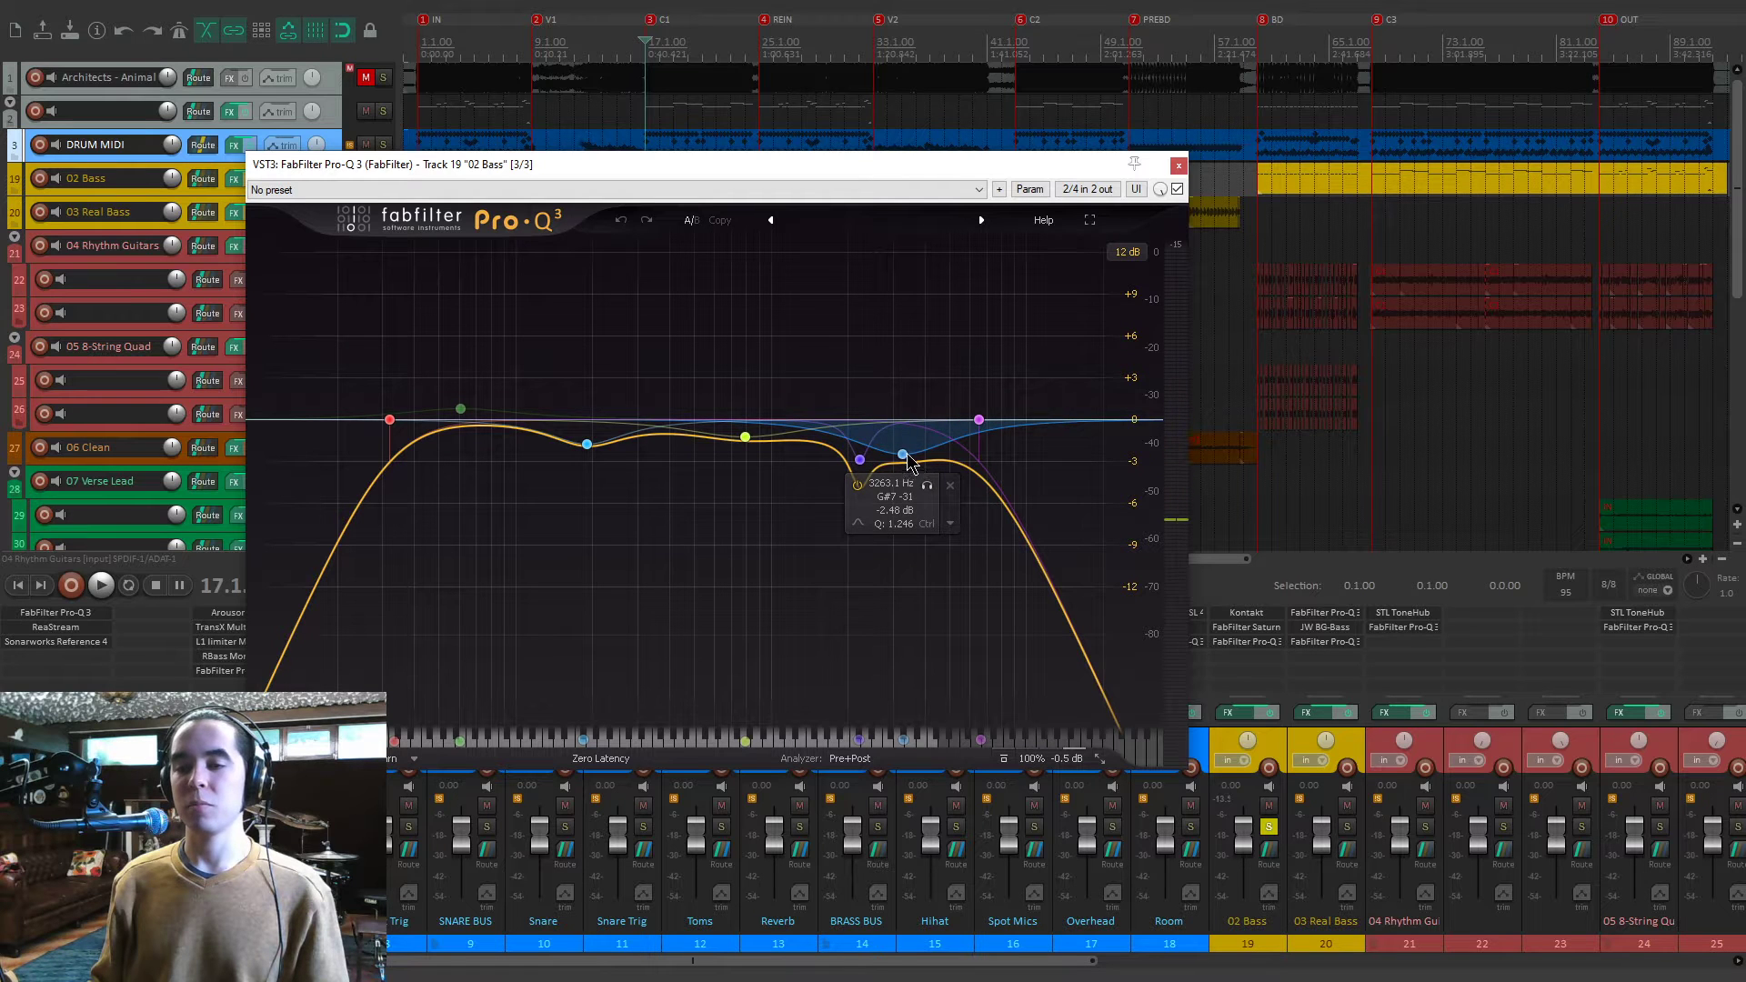
pyautogui.press('space')
pyautogui.click(884, 491)
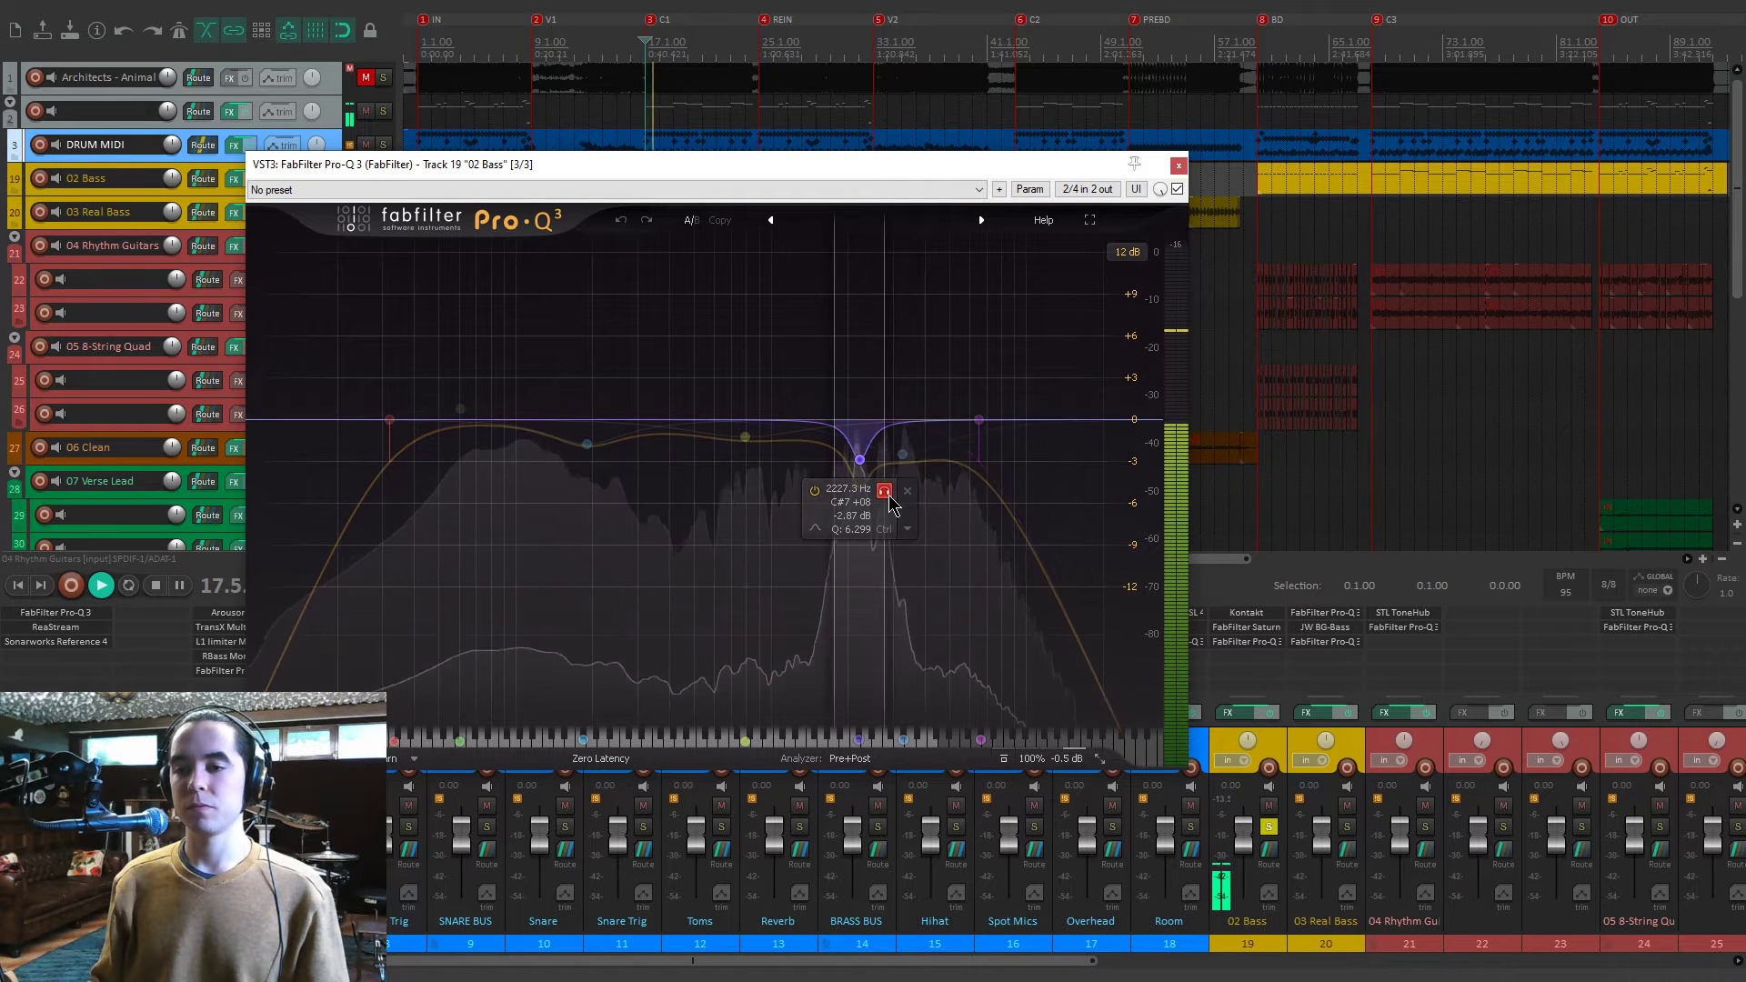
pyautogui.click(927, 488)
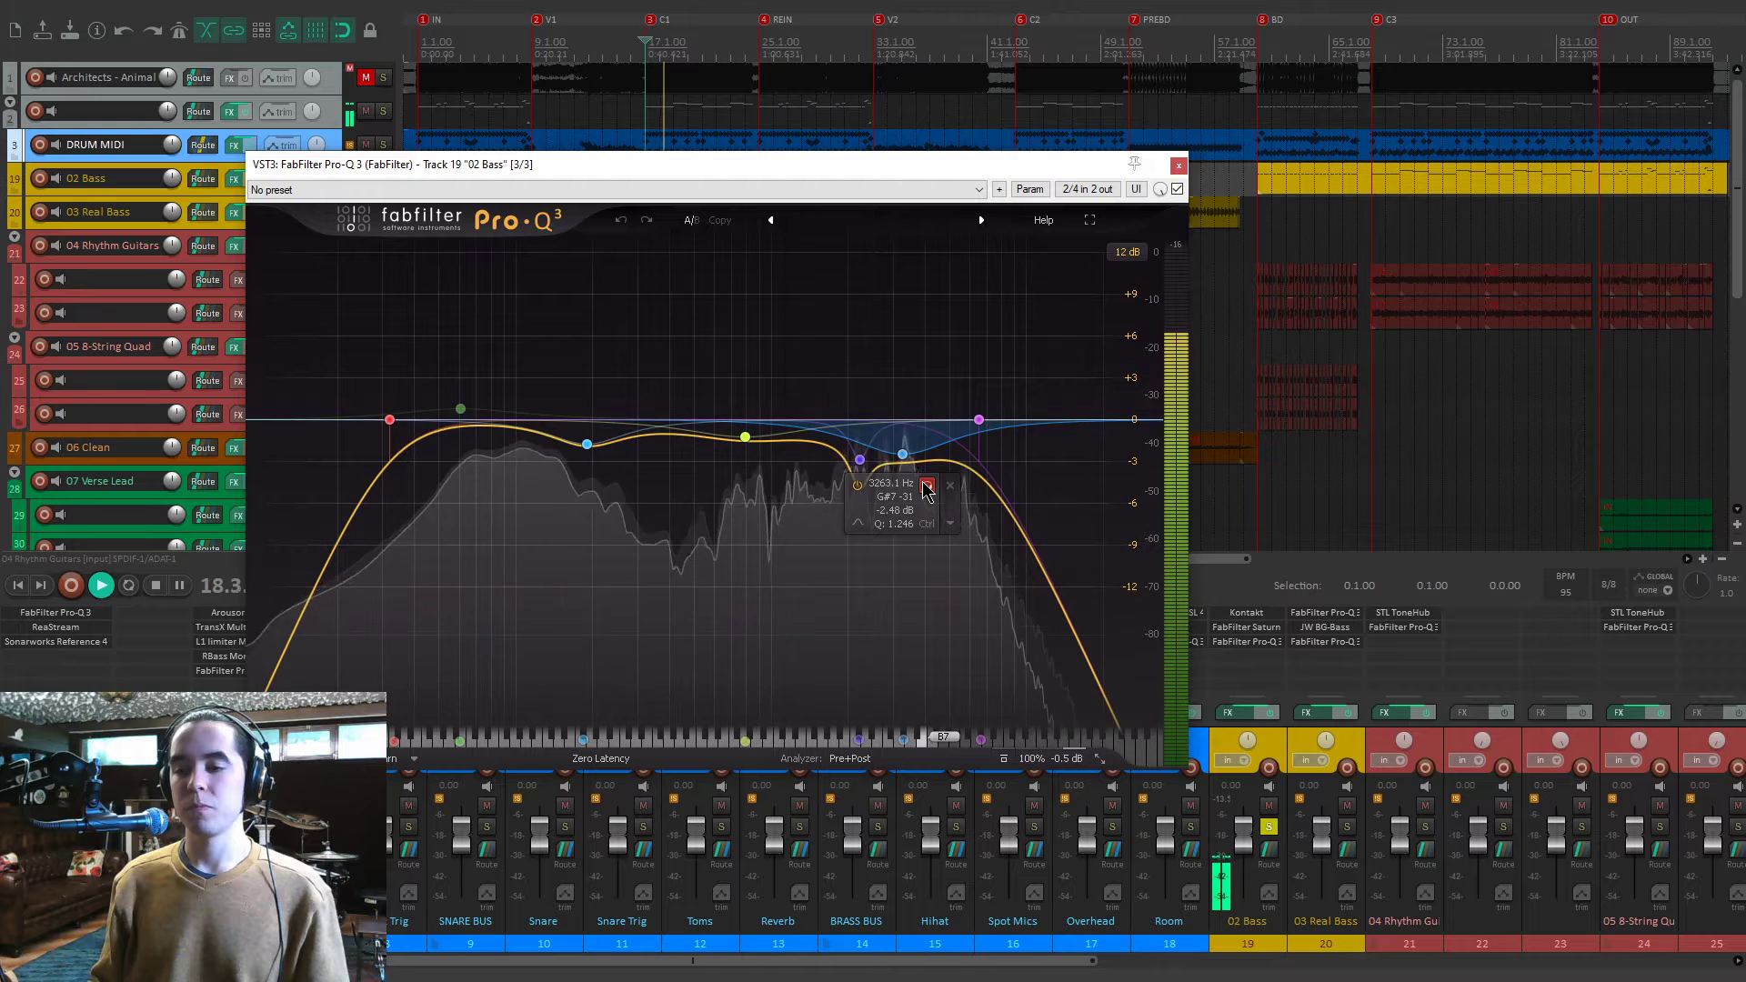
pyautogui.press('space')
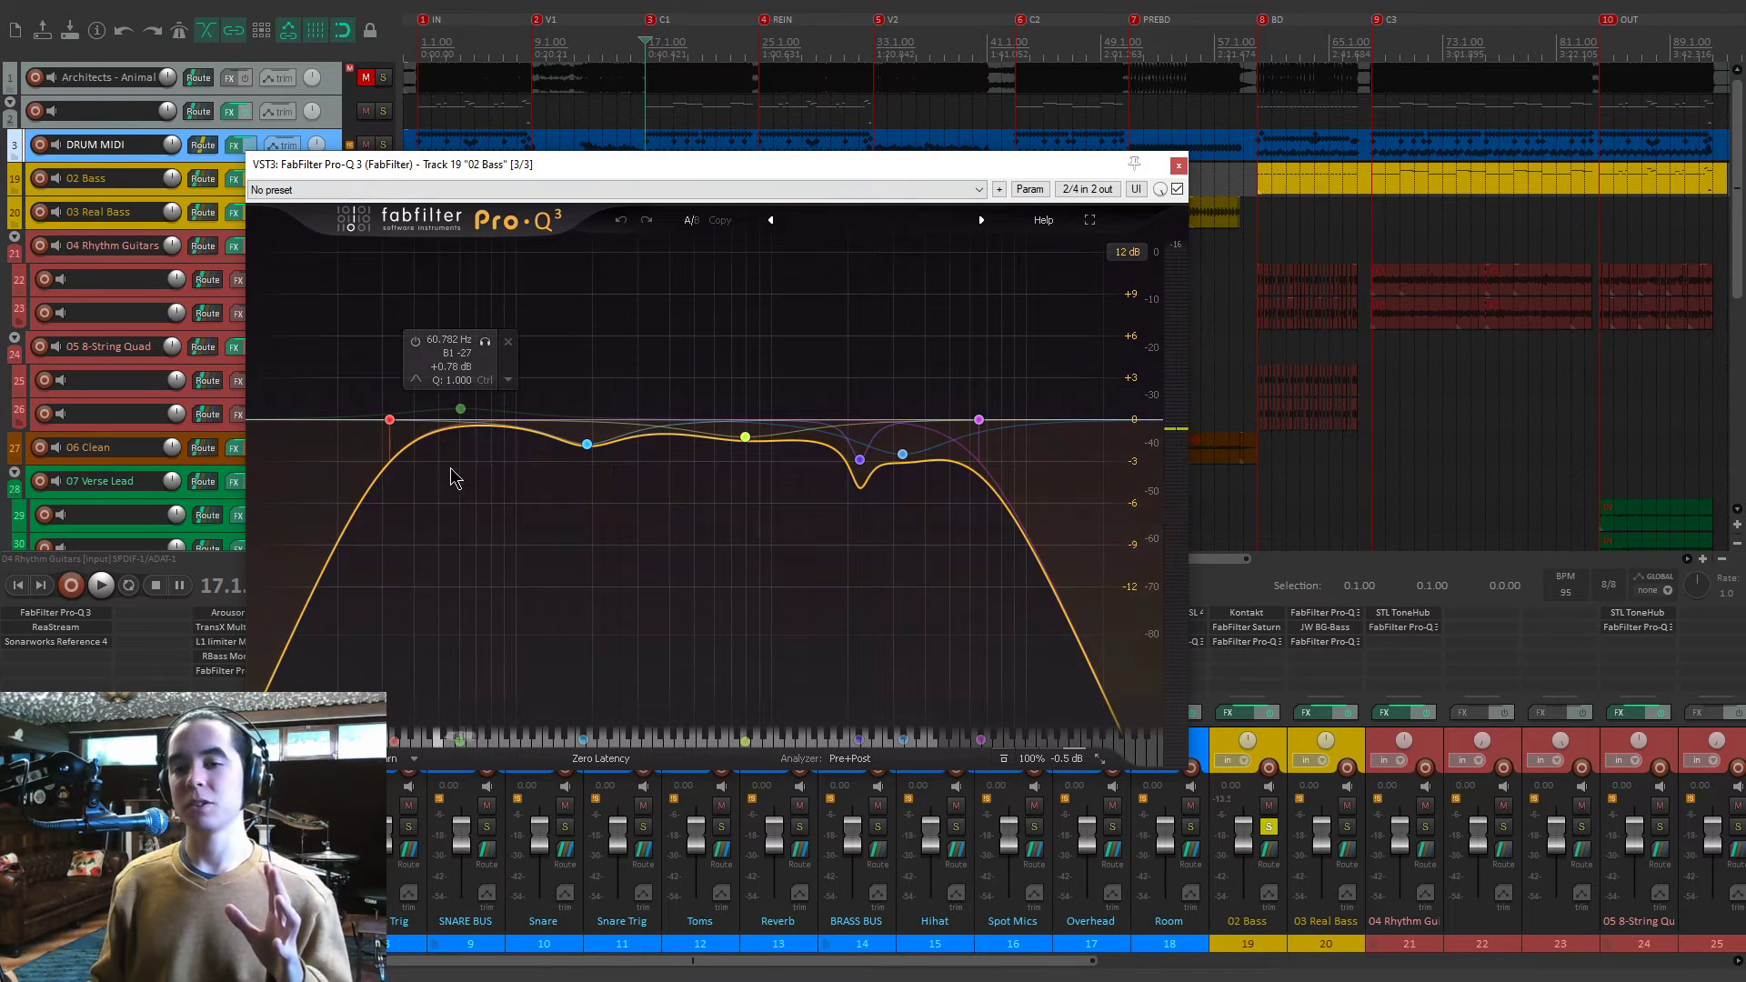
# Compare the playing bass with Pro-Q 3 bypassed and enabled, check the equalizer's output gain and close it.
pyautogui.press('space')
pyautogui.click(1177, 189)
pyautogui.click(1178, 191)
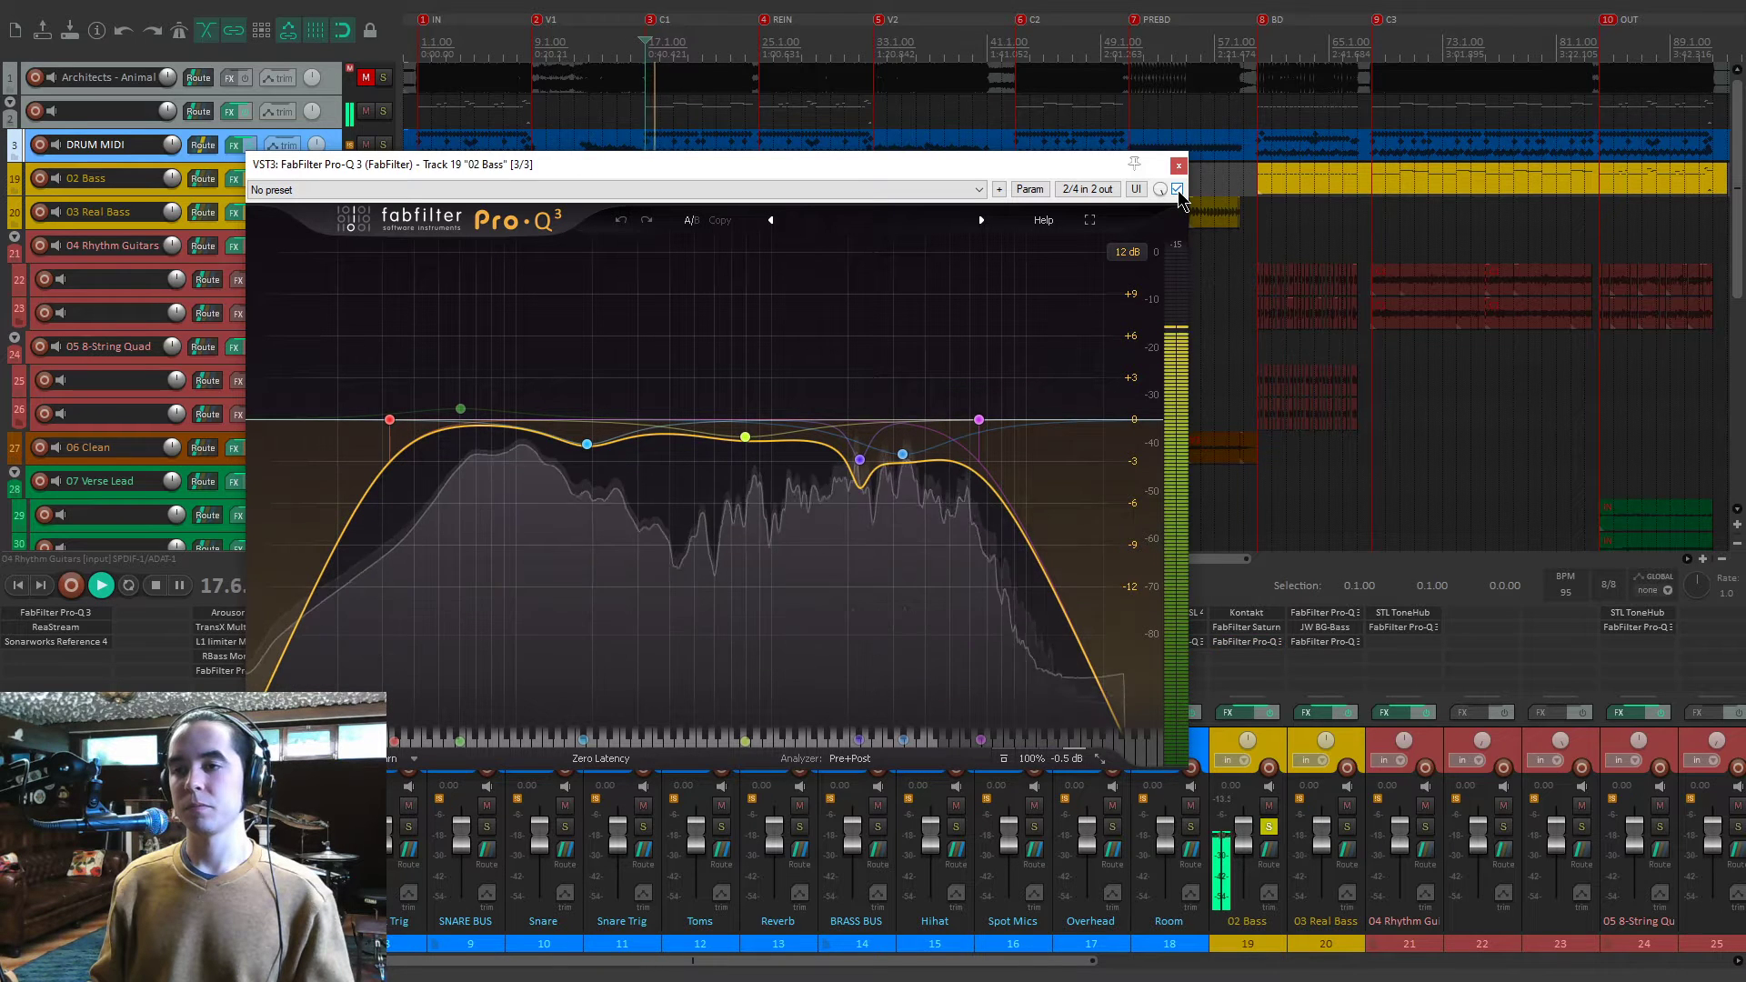
pyautogui.click(1178, 190)
pyautogui.click(1178, 189)
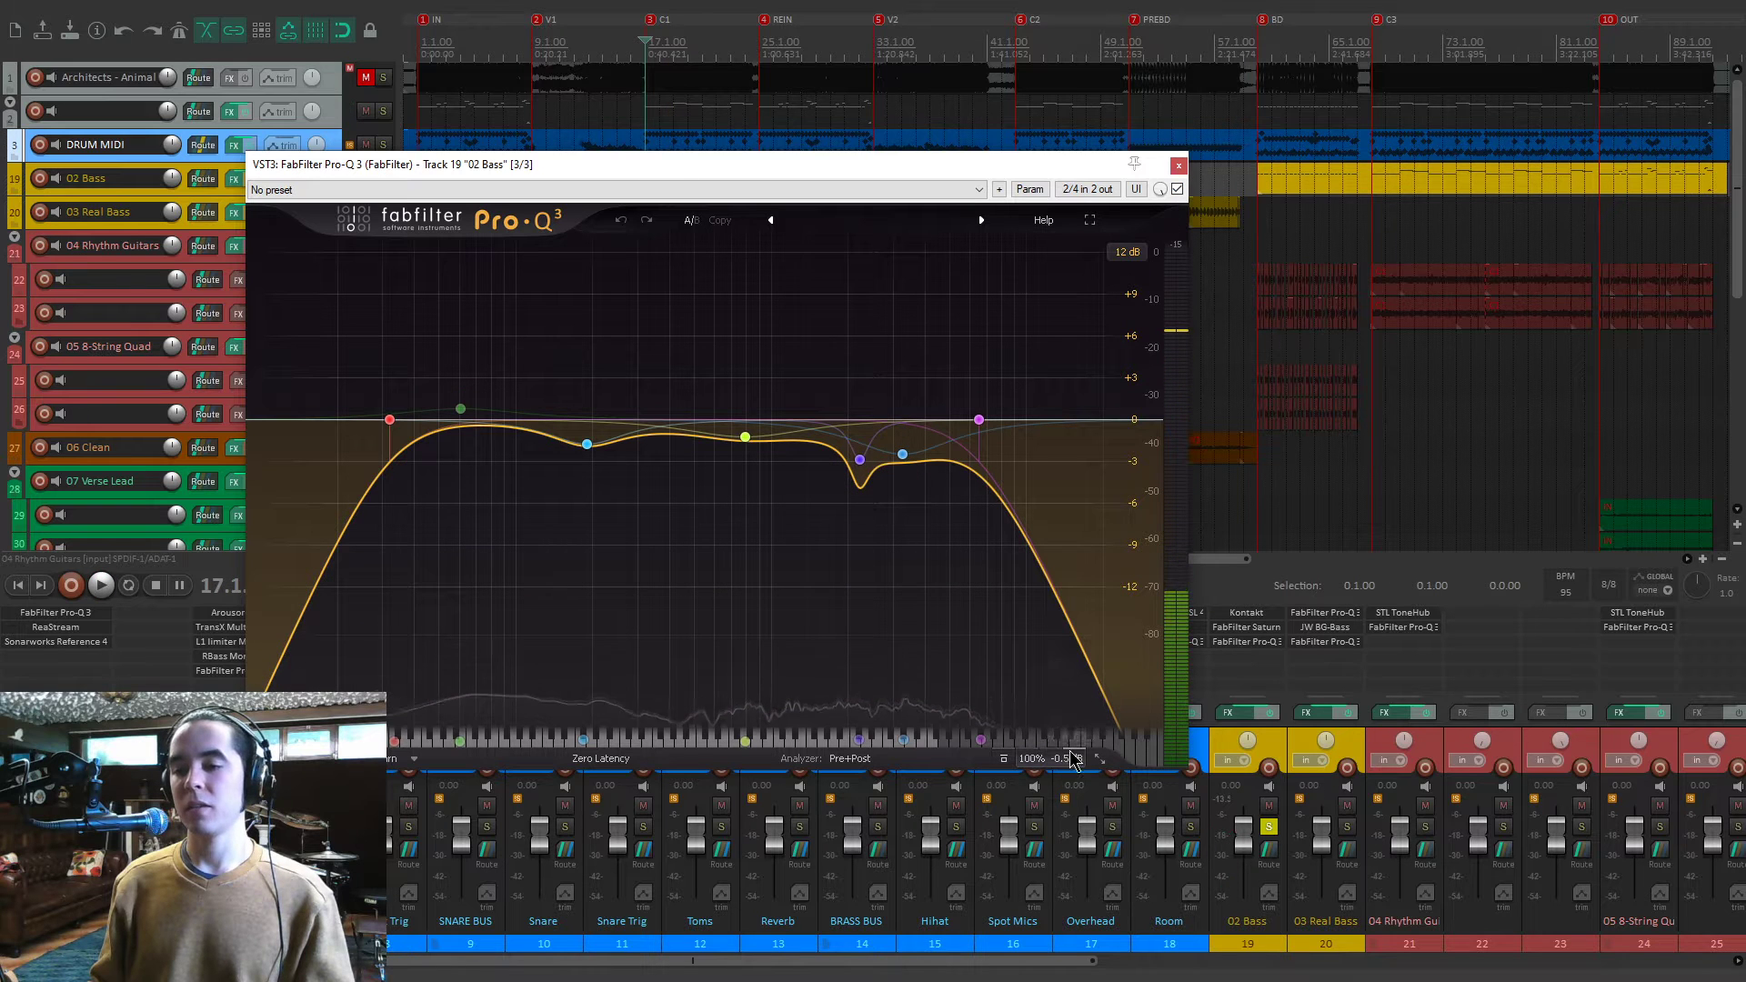
pyautogui.moveTo(1073, 762)
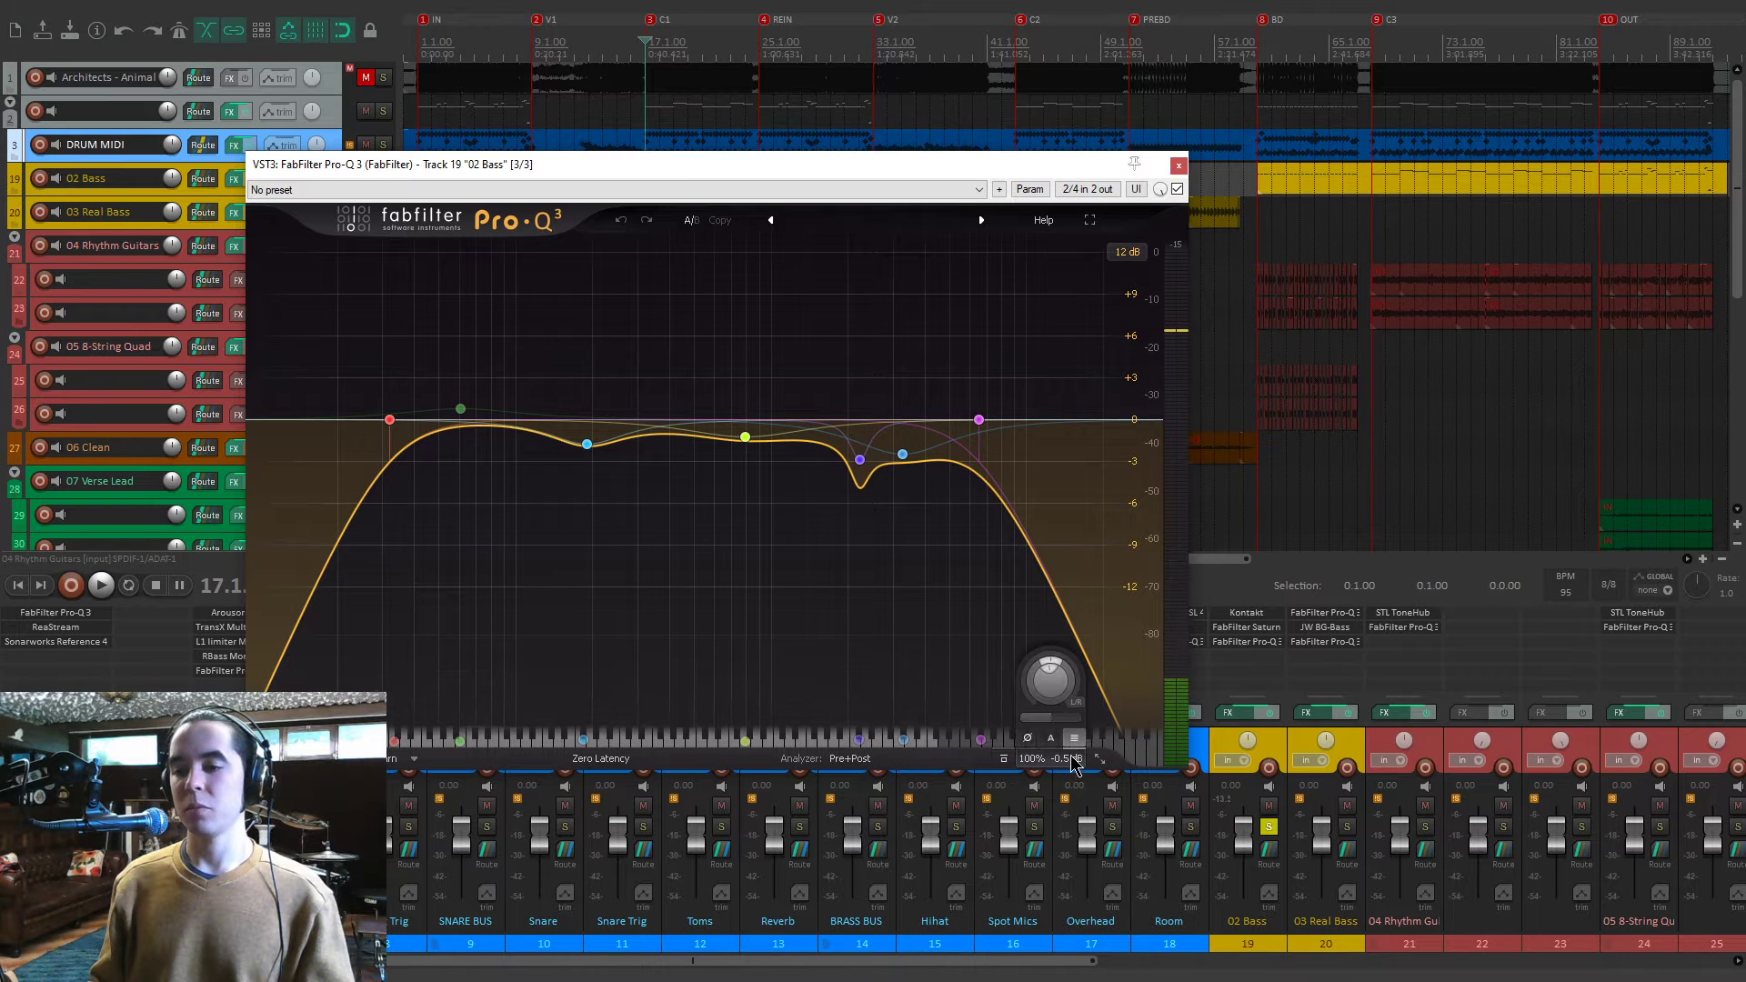
pyautogui.click(1179, 167)
# Lower the 02 Bass fader and reset it to 0.00 dB, and briefly show the track's volume envelope before hiding it.
pyautogui.moveTo(1244, 829); pyautogui.dragTo(1247, 862)
pyautogui.doubleClick(1246, 849)
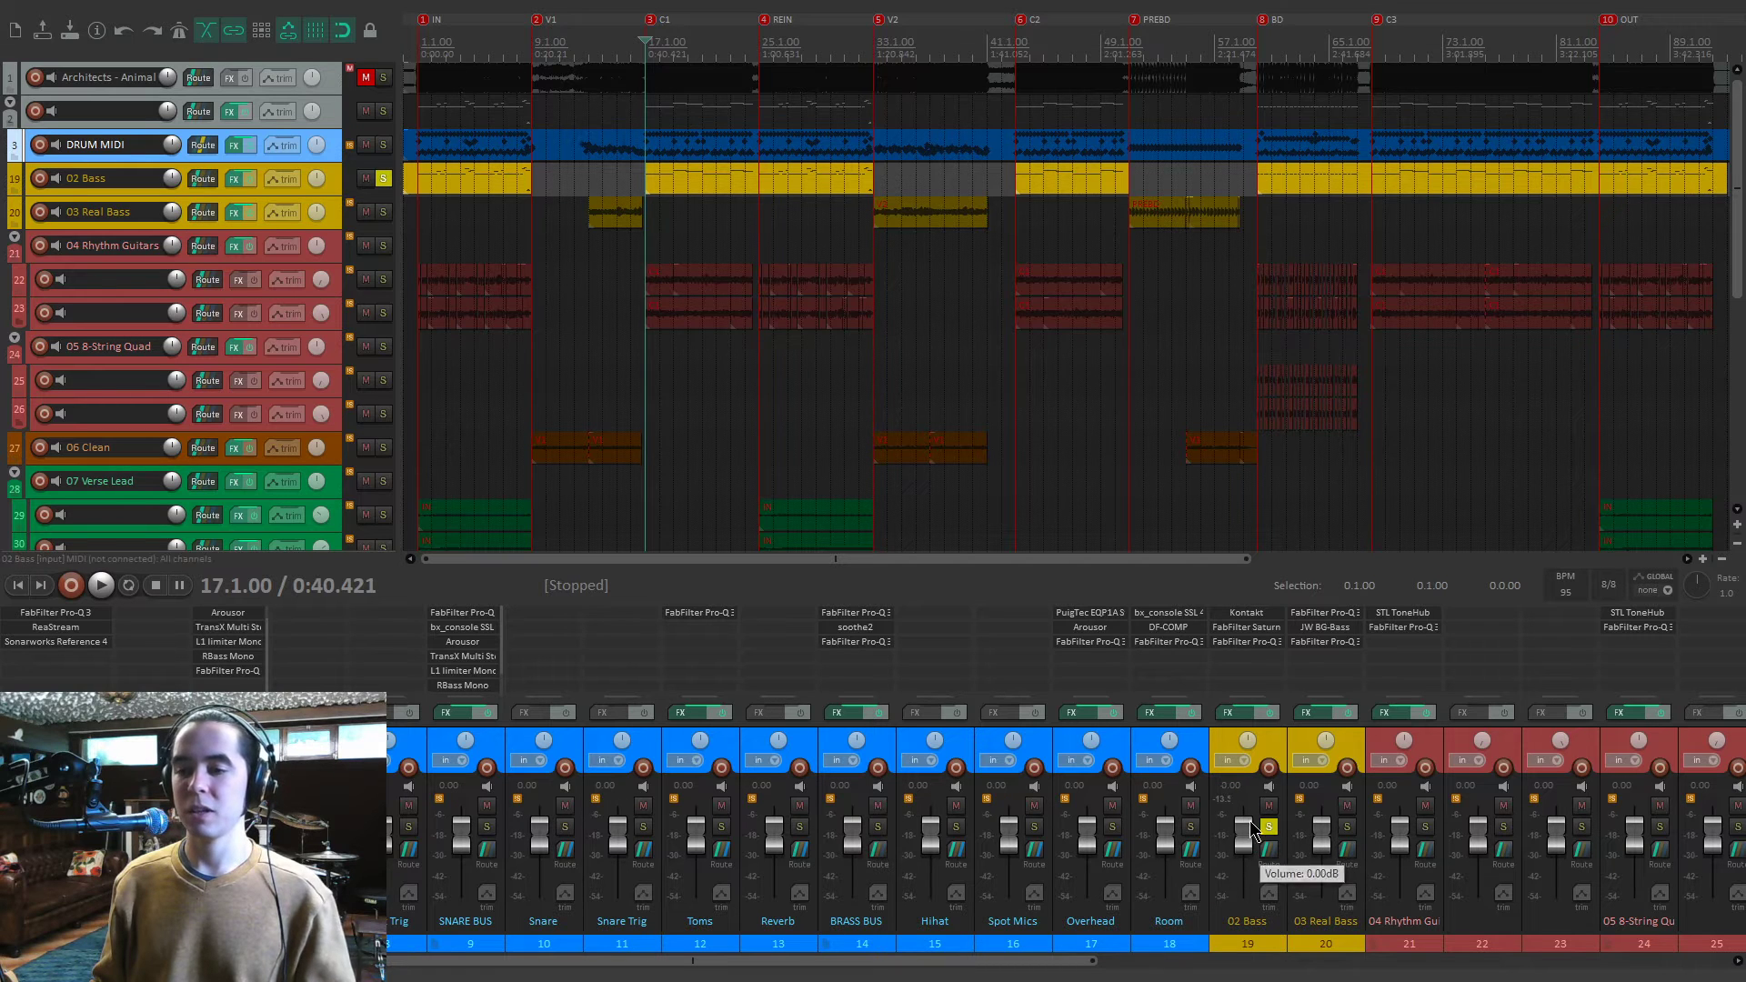
pyautogui.click(331, 182)
pyautogui.press('v')
pyautogui.scroll(-3, 1264, 227)
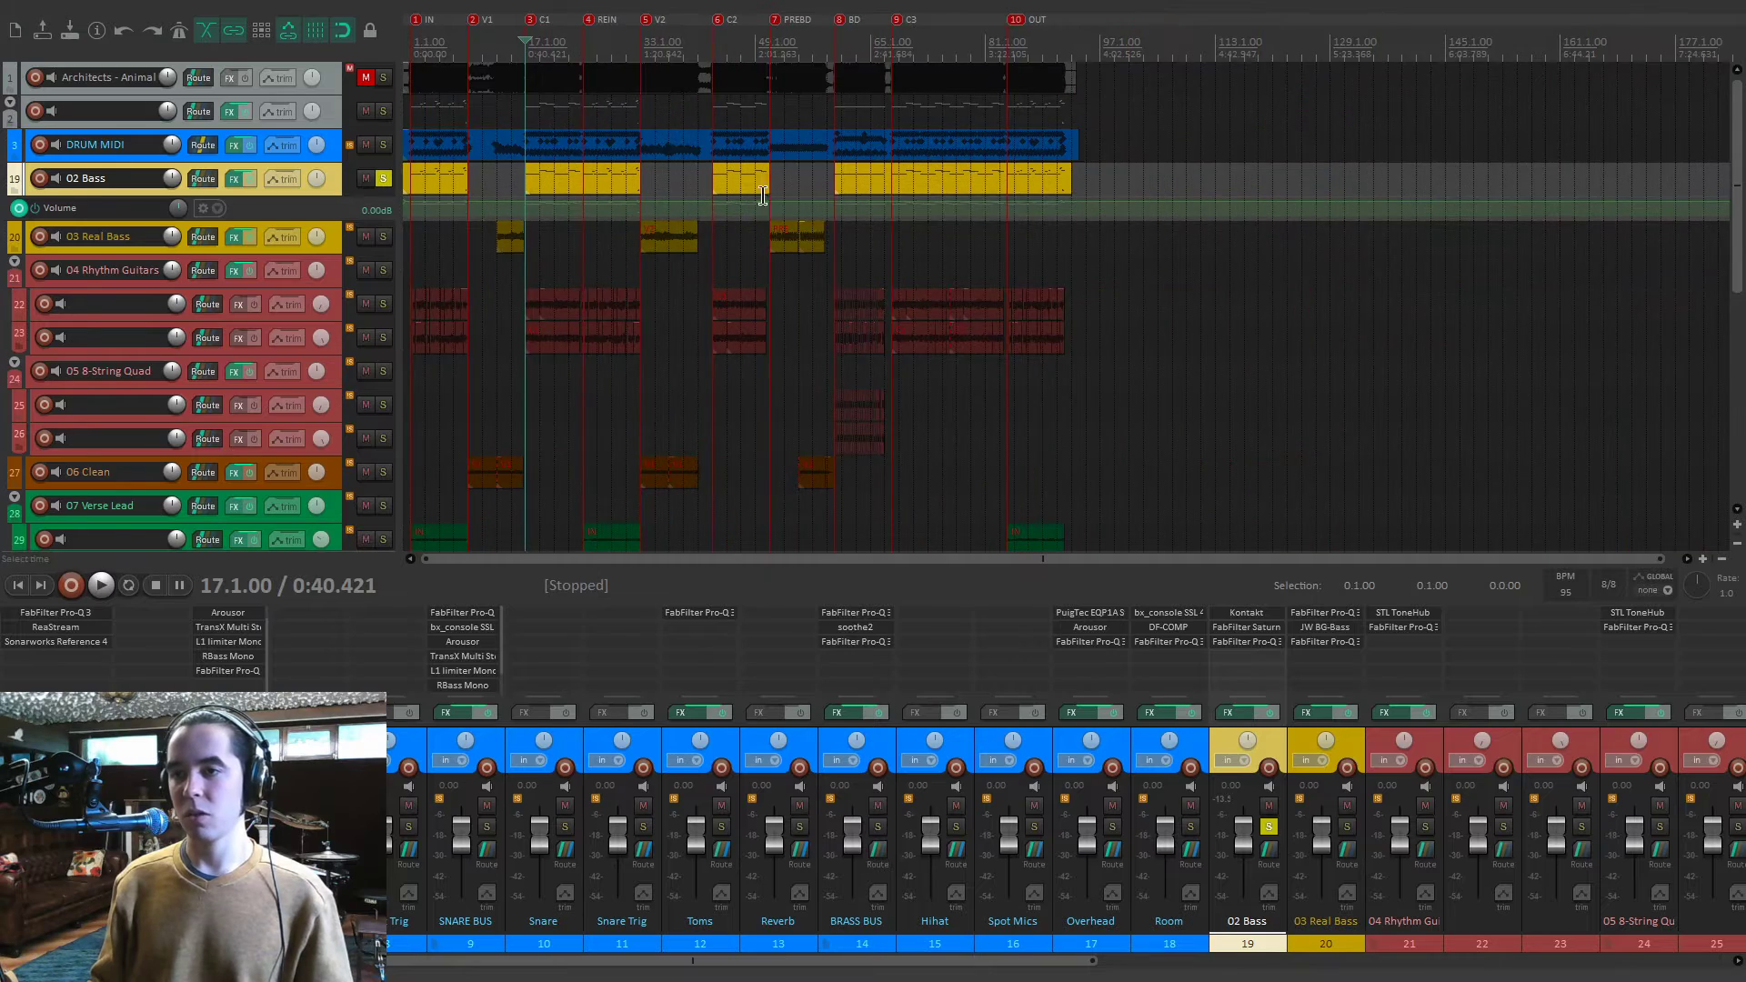
pyautogui.press('v')
pyautogui.scroll(3, 558, 221)
# Solo 03 Real Bass in place of 02 Bass and play its first clip from measure 13 with the track's effects bypassed.
pyautogui.click(382, 179)
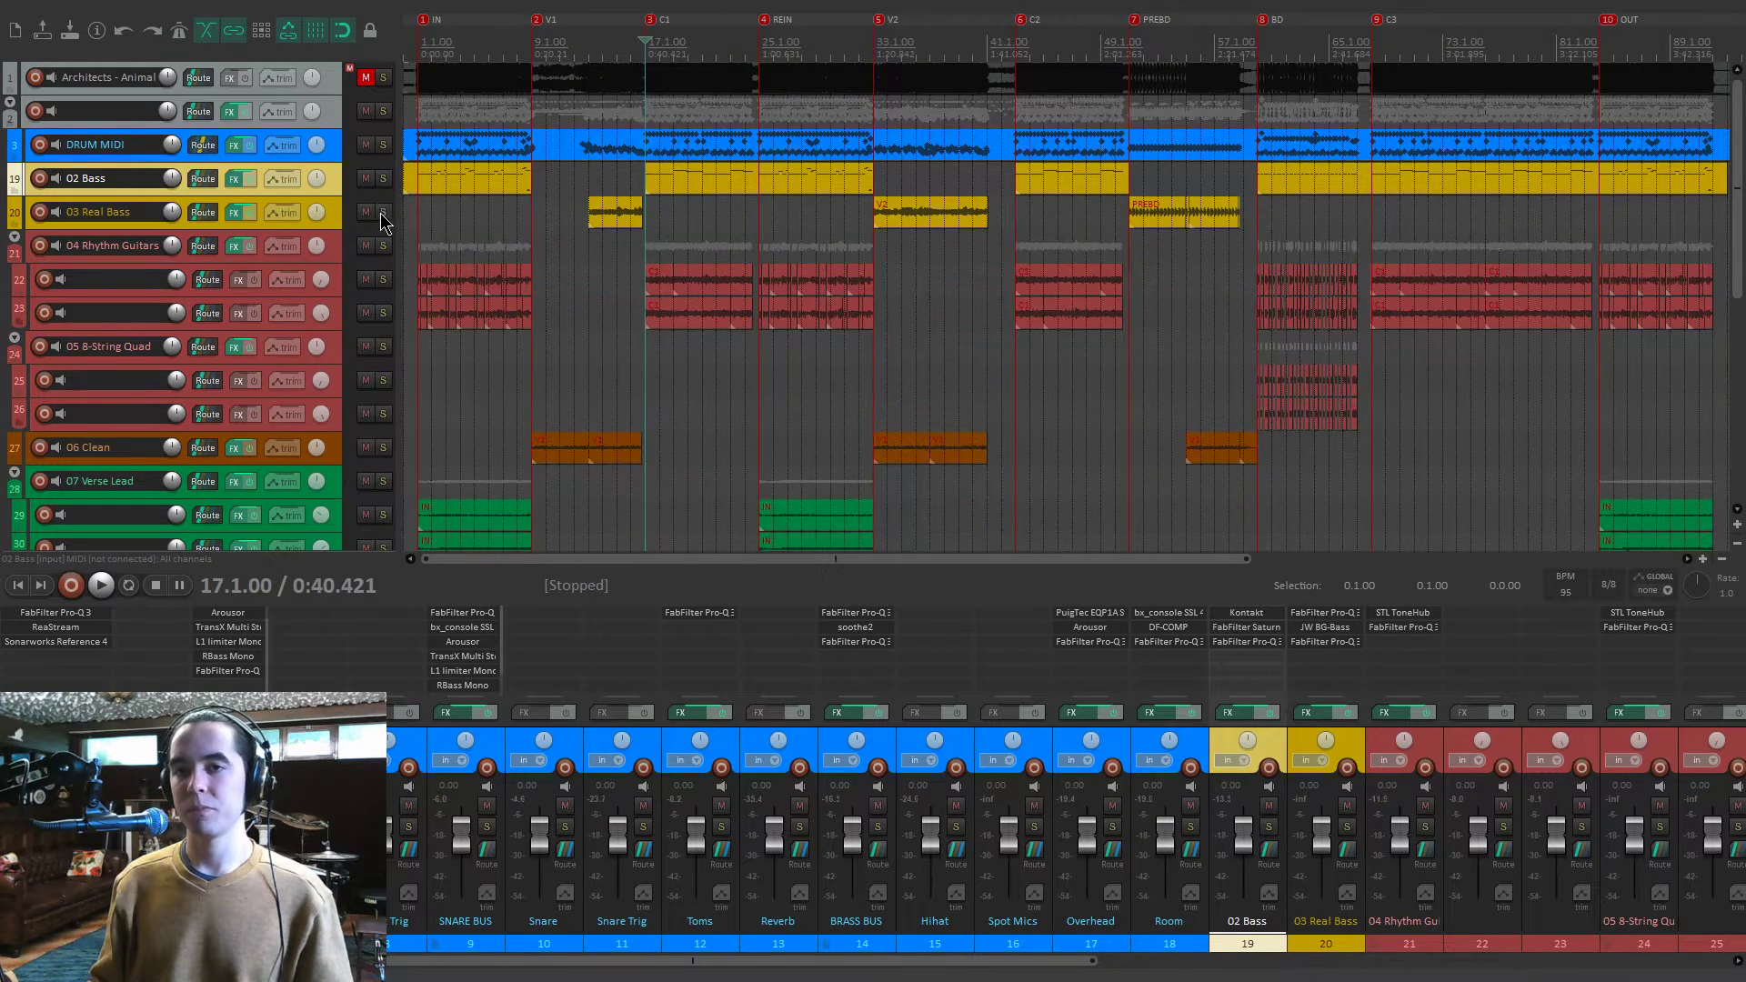
pyautogui.click(383, 212)
pyautogui.click(588, 245)
pyautogui.scroll(3, 678, 261)
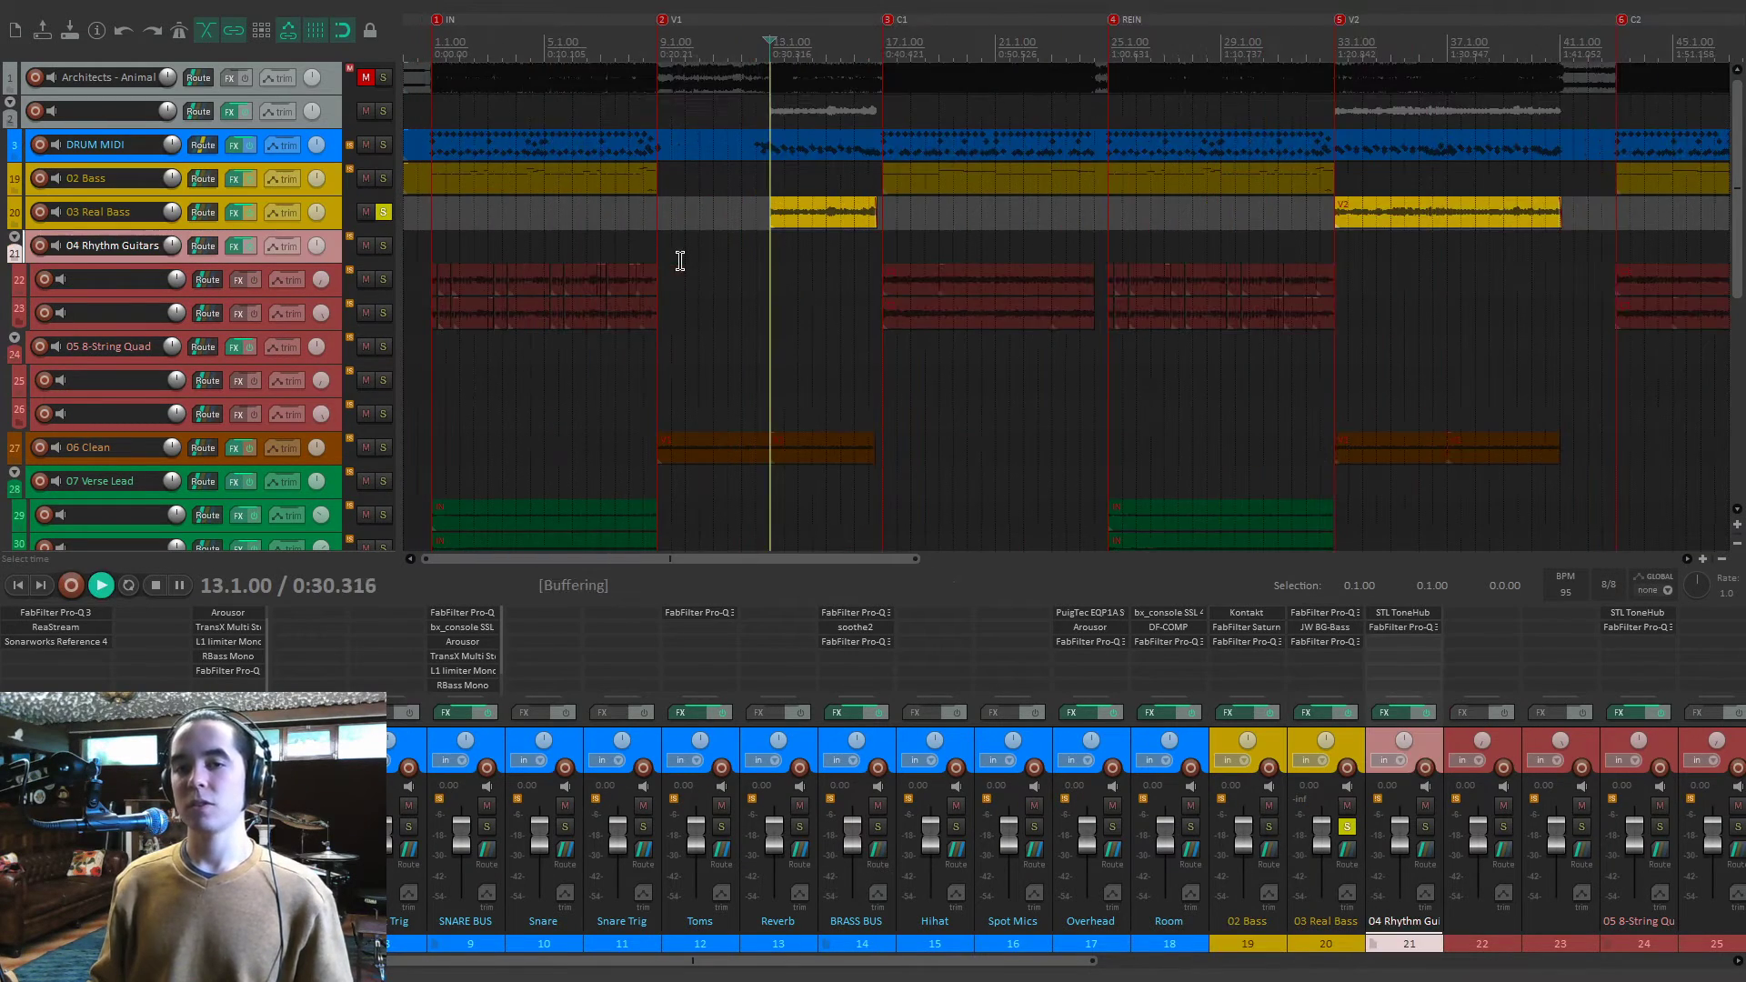
pyautogui.press('space')
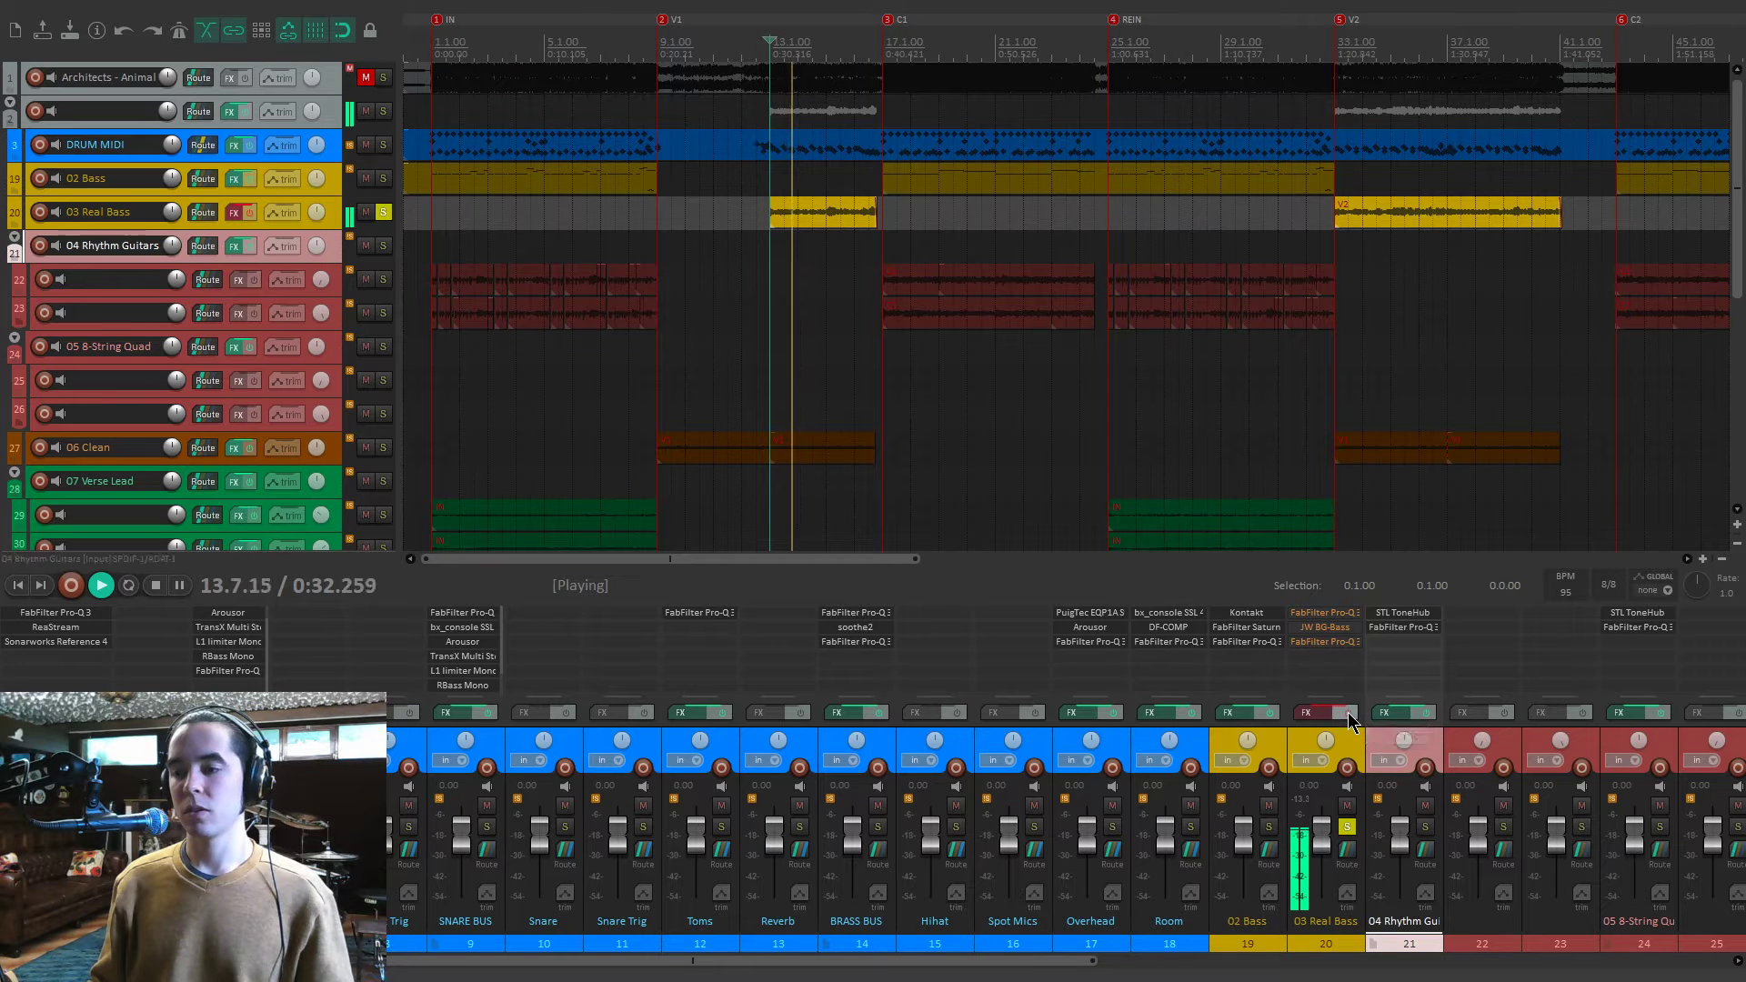
pyautogui.press('space')
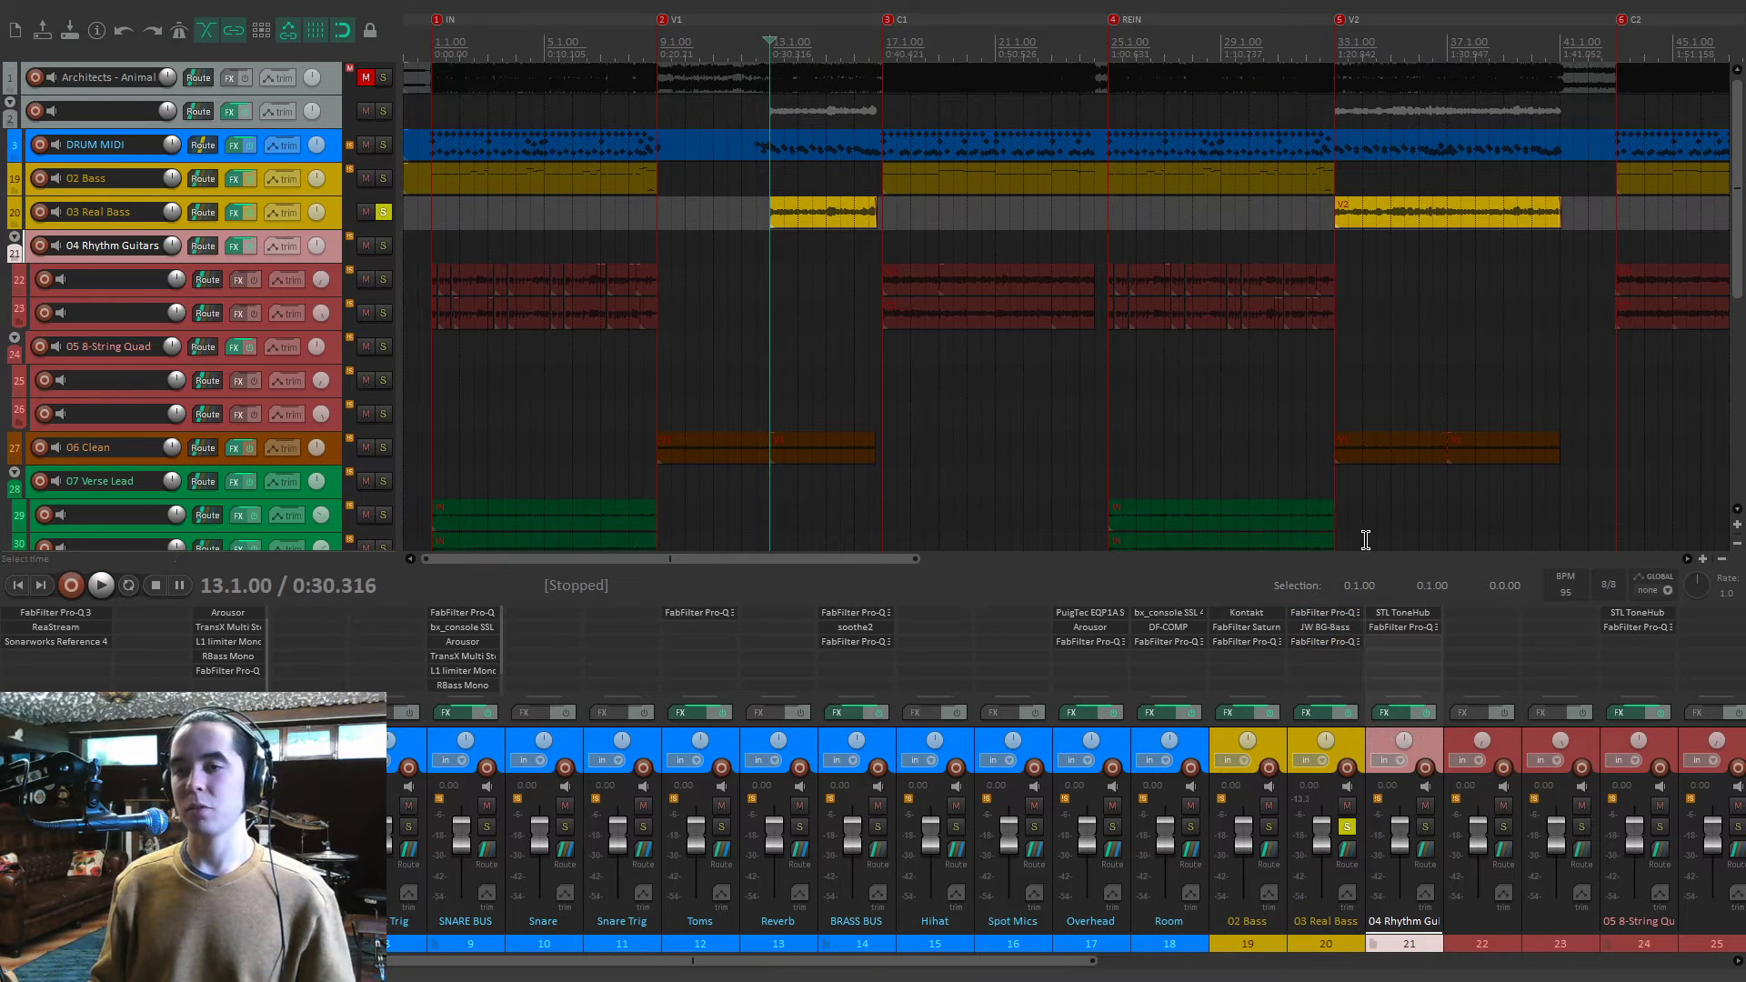
# Open the first FabFilter Pro-Q 3 on the 03 Real Bass track and inspect each of its cut and boost bands.
pyautogui.click(1333, 612)
pyautogui.moveTo(734, 73); pyautogui.dragTo(998, 253)
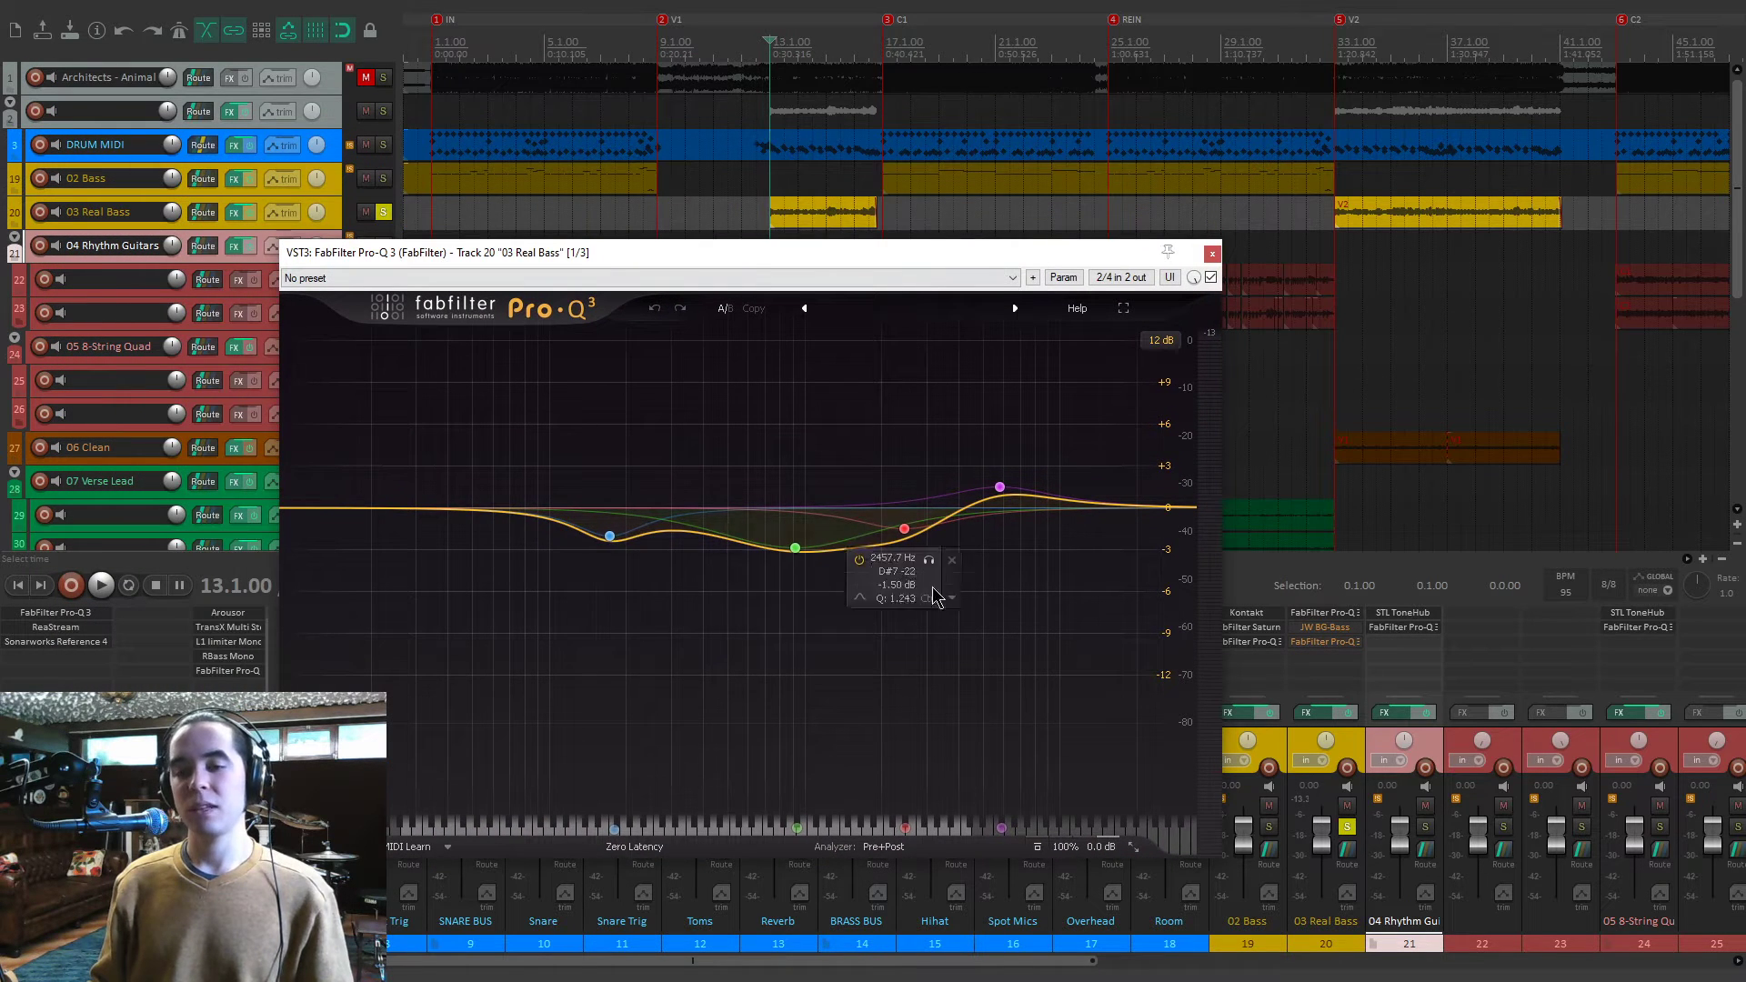
pyautogui.moveTo(610, 538)
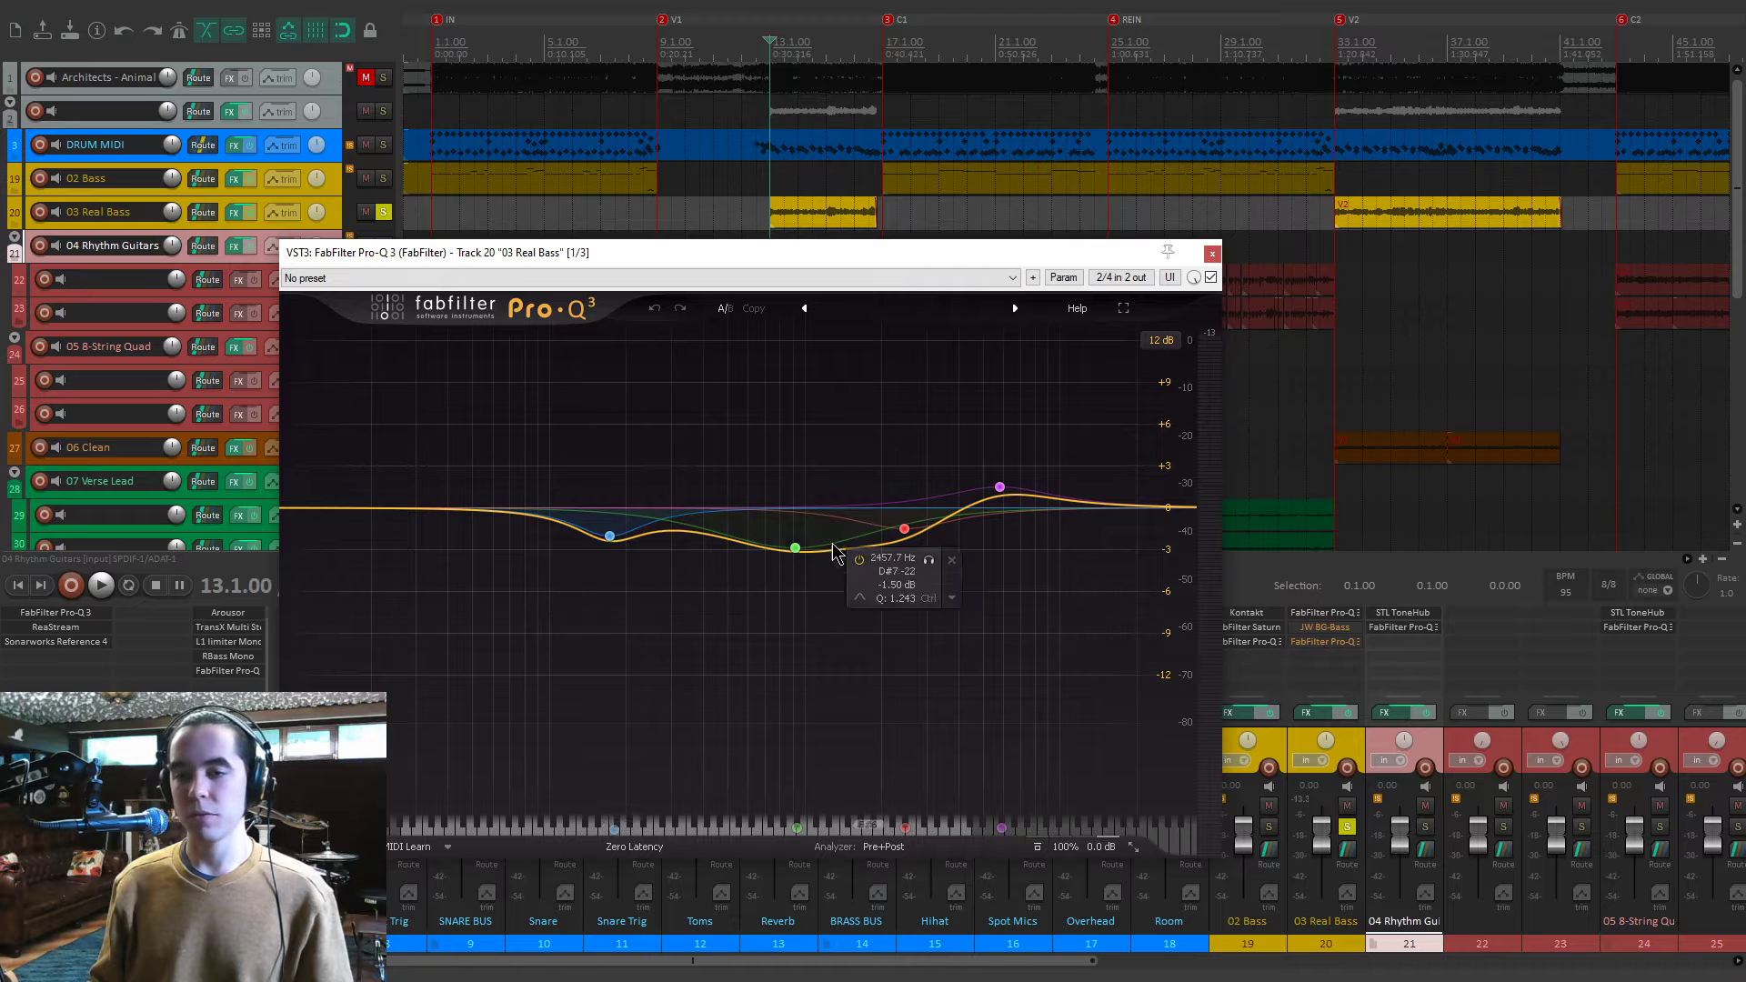
pyautogui.moveTo(795, 549)
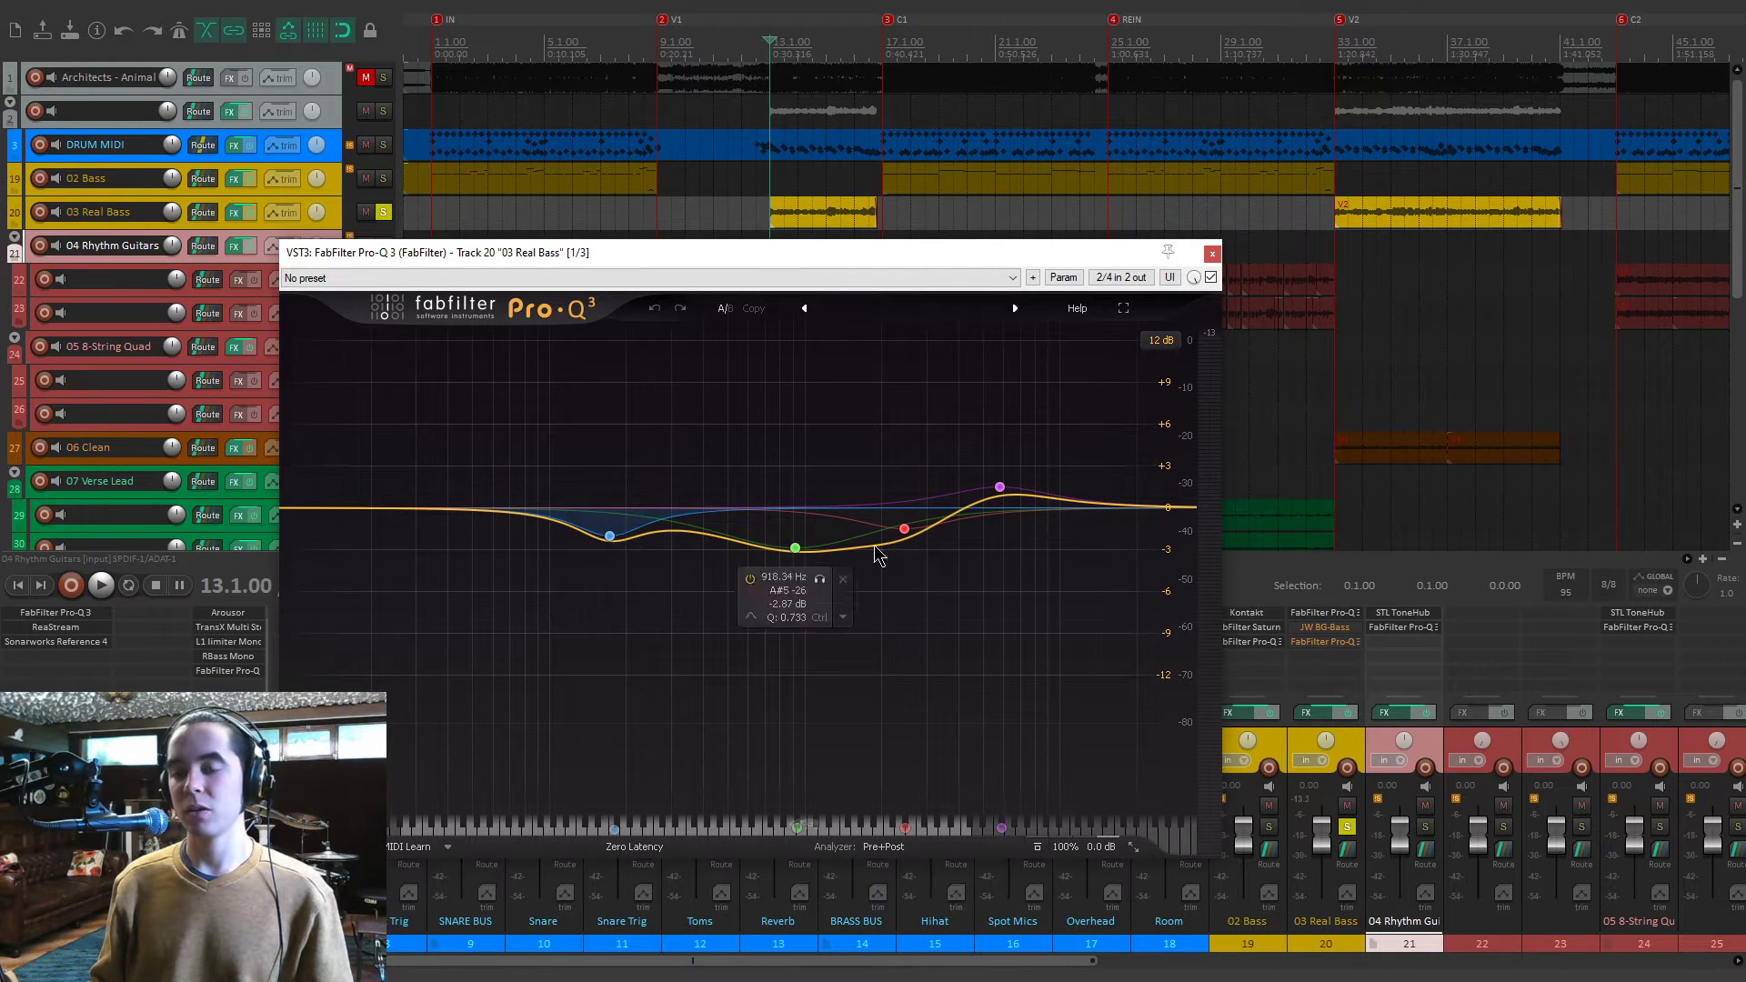
pyautogui.moveTo(999, 496)
# Play the real bass and compare the sound with its first Pro-Q 3 bypassed and enabled.
pyautogui.press('space')
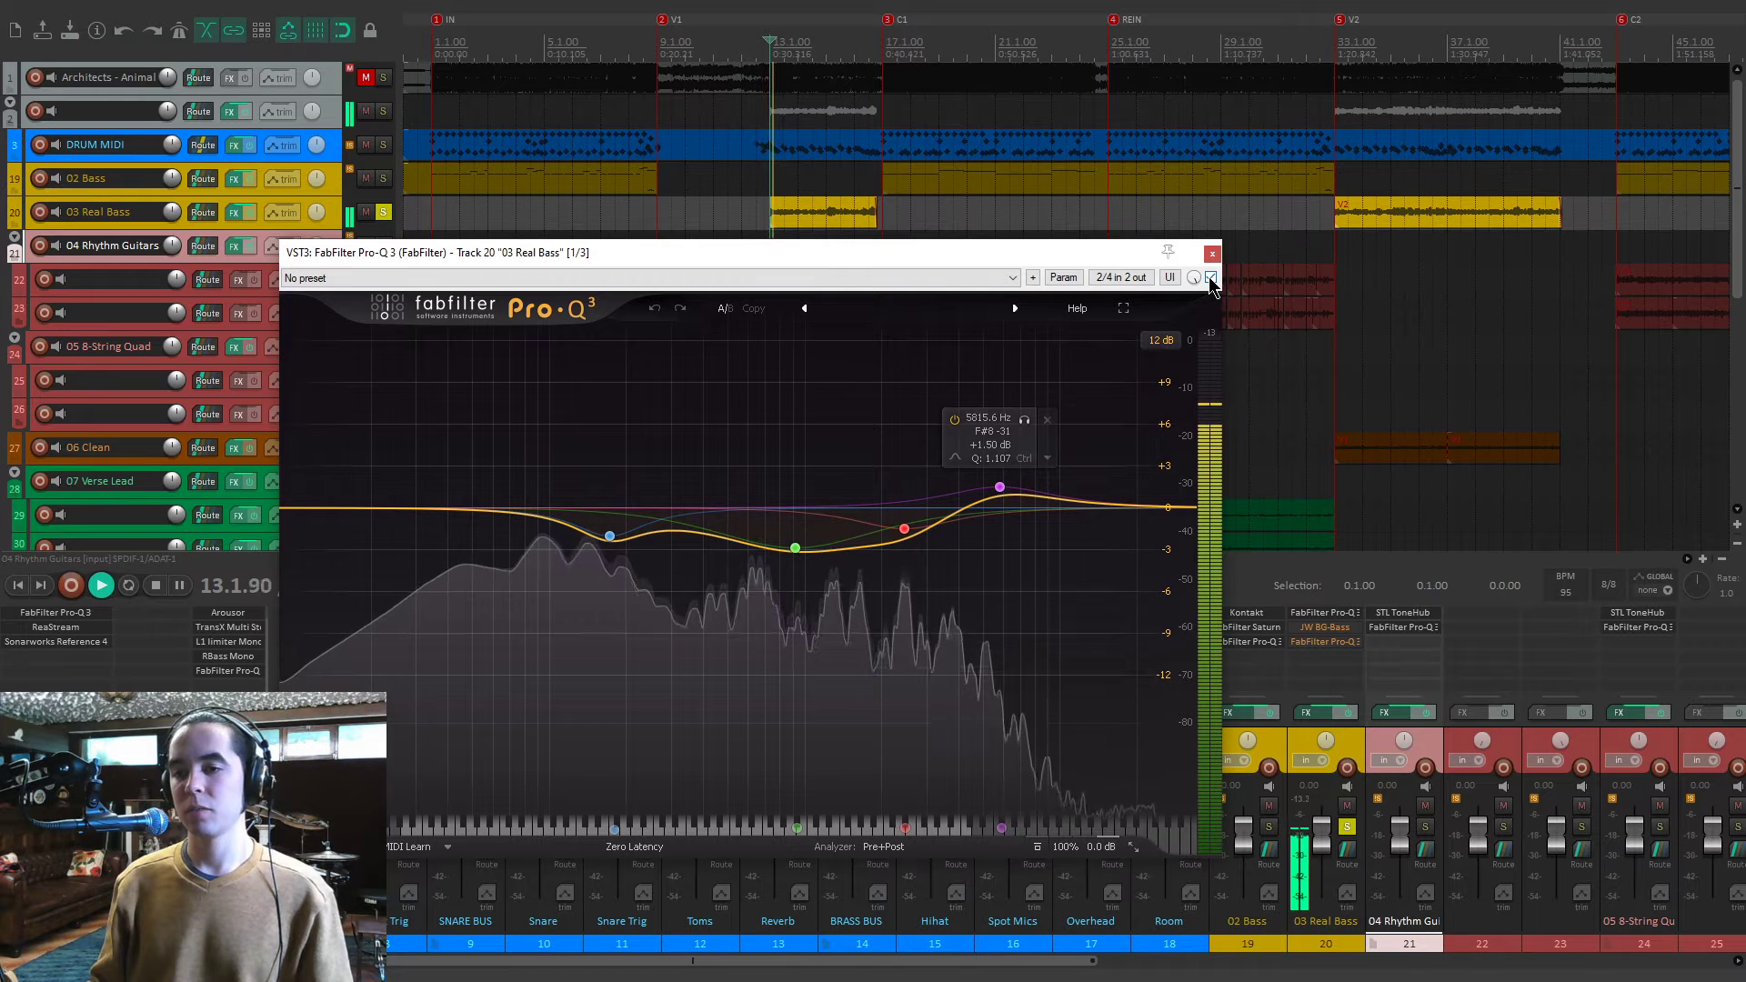
pyautogui.click(1211, 279)
pyautogui.click(1211, 278)
pyautogui.press('space')
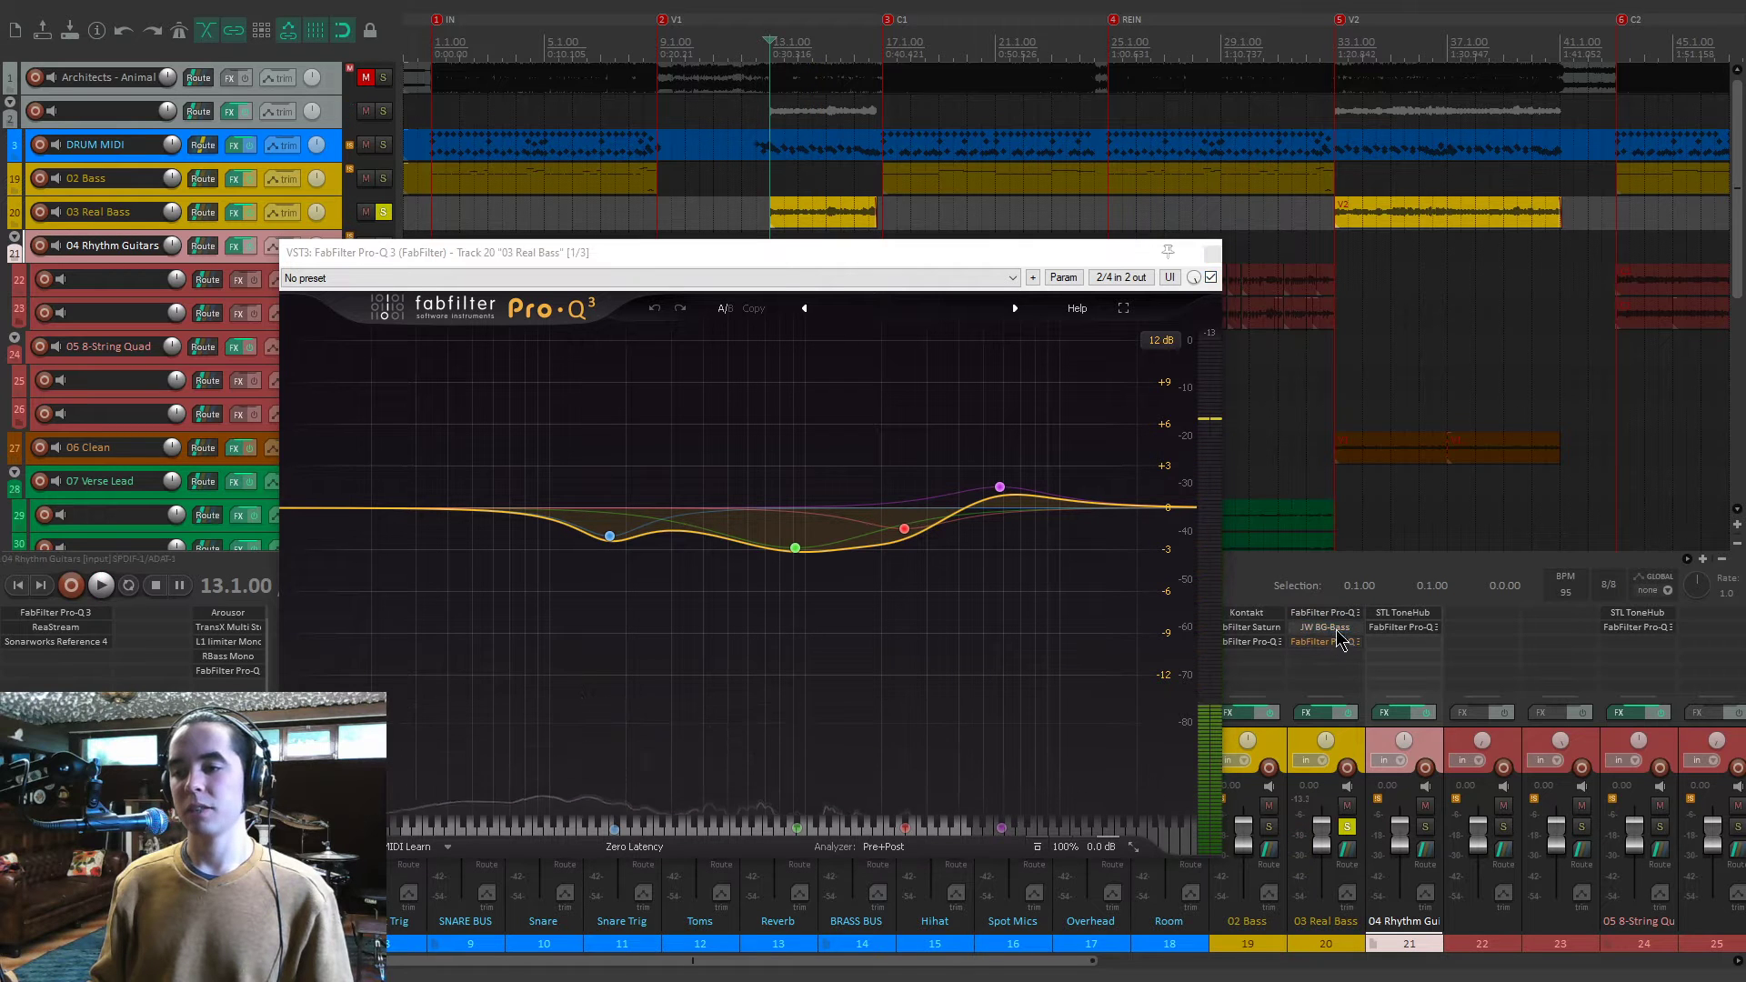
# Enable and open JW BG-Bass on the 03 Real Bass track and switch its mode to BTM.
pyautogui.click(1333, 641)
pyautogui.click(1325, 627)
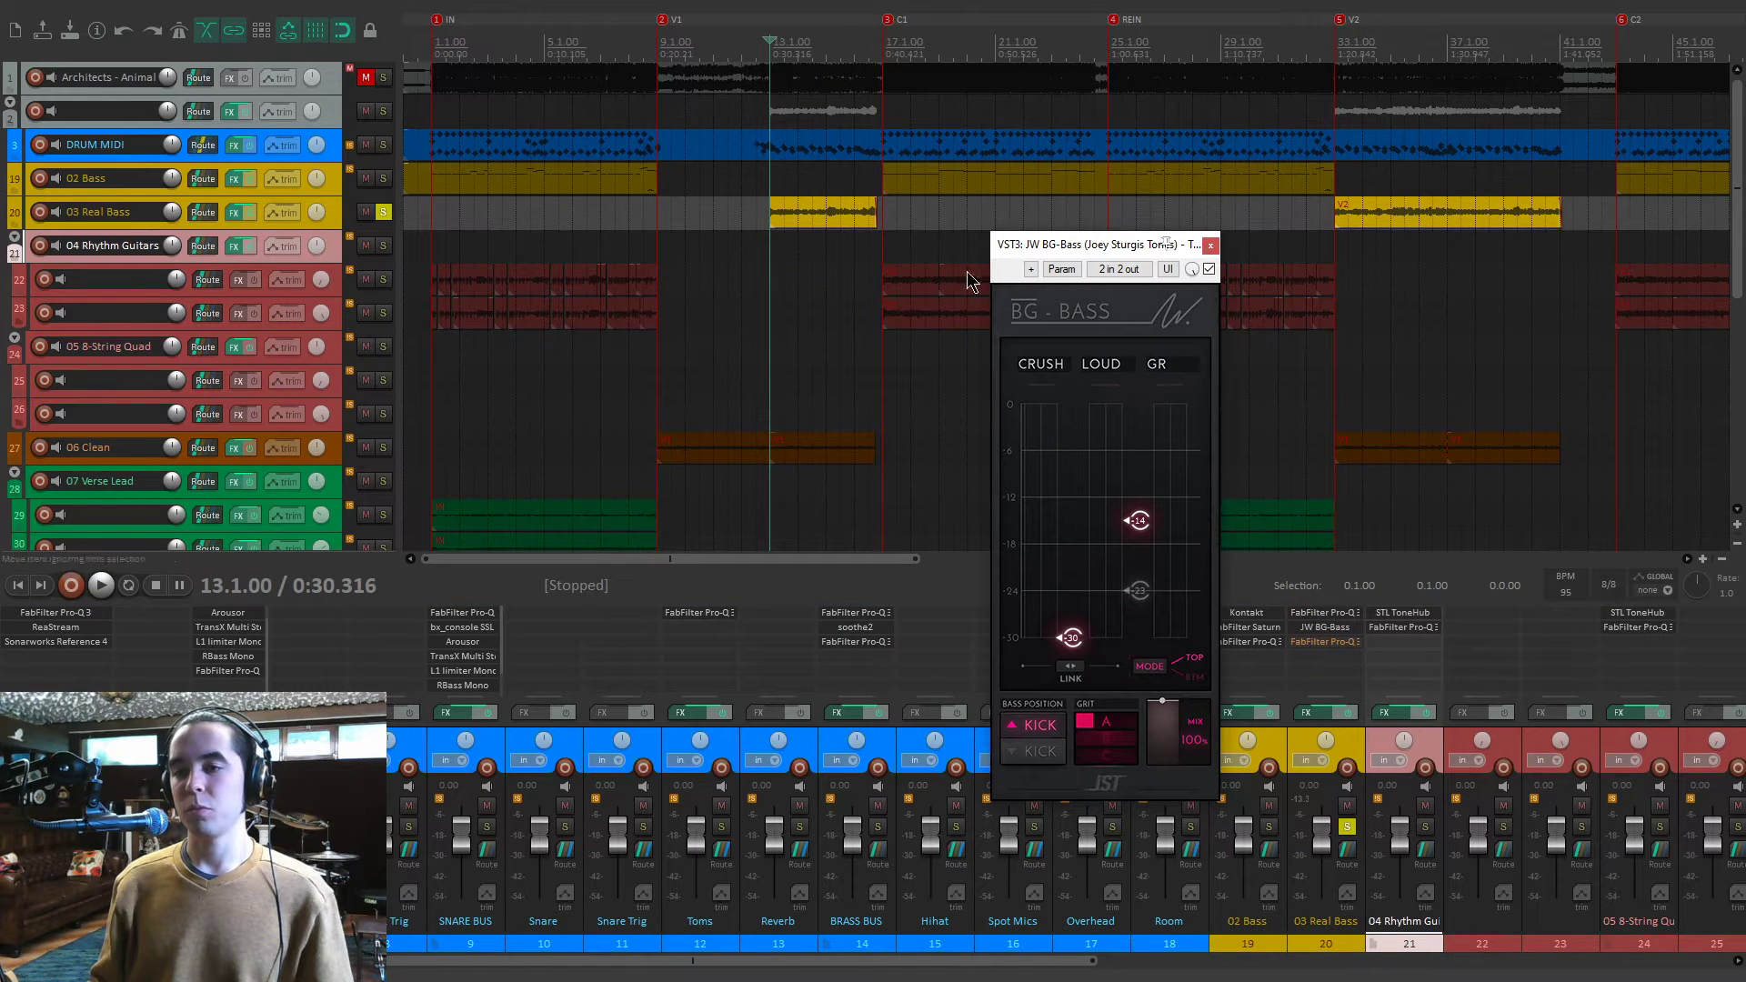
pyautogui.moveTo(1113, 253); pyautogui.dragTo(943, 198)
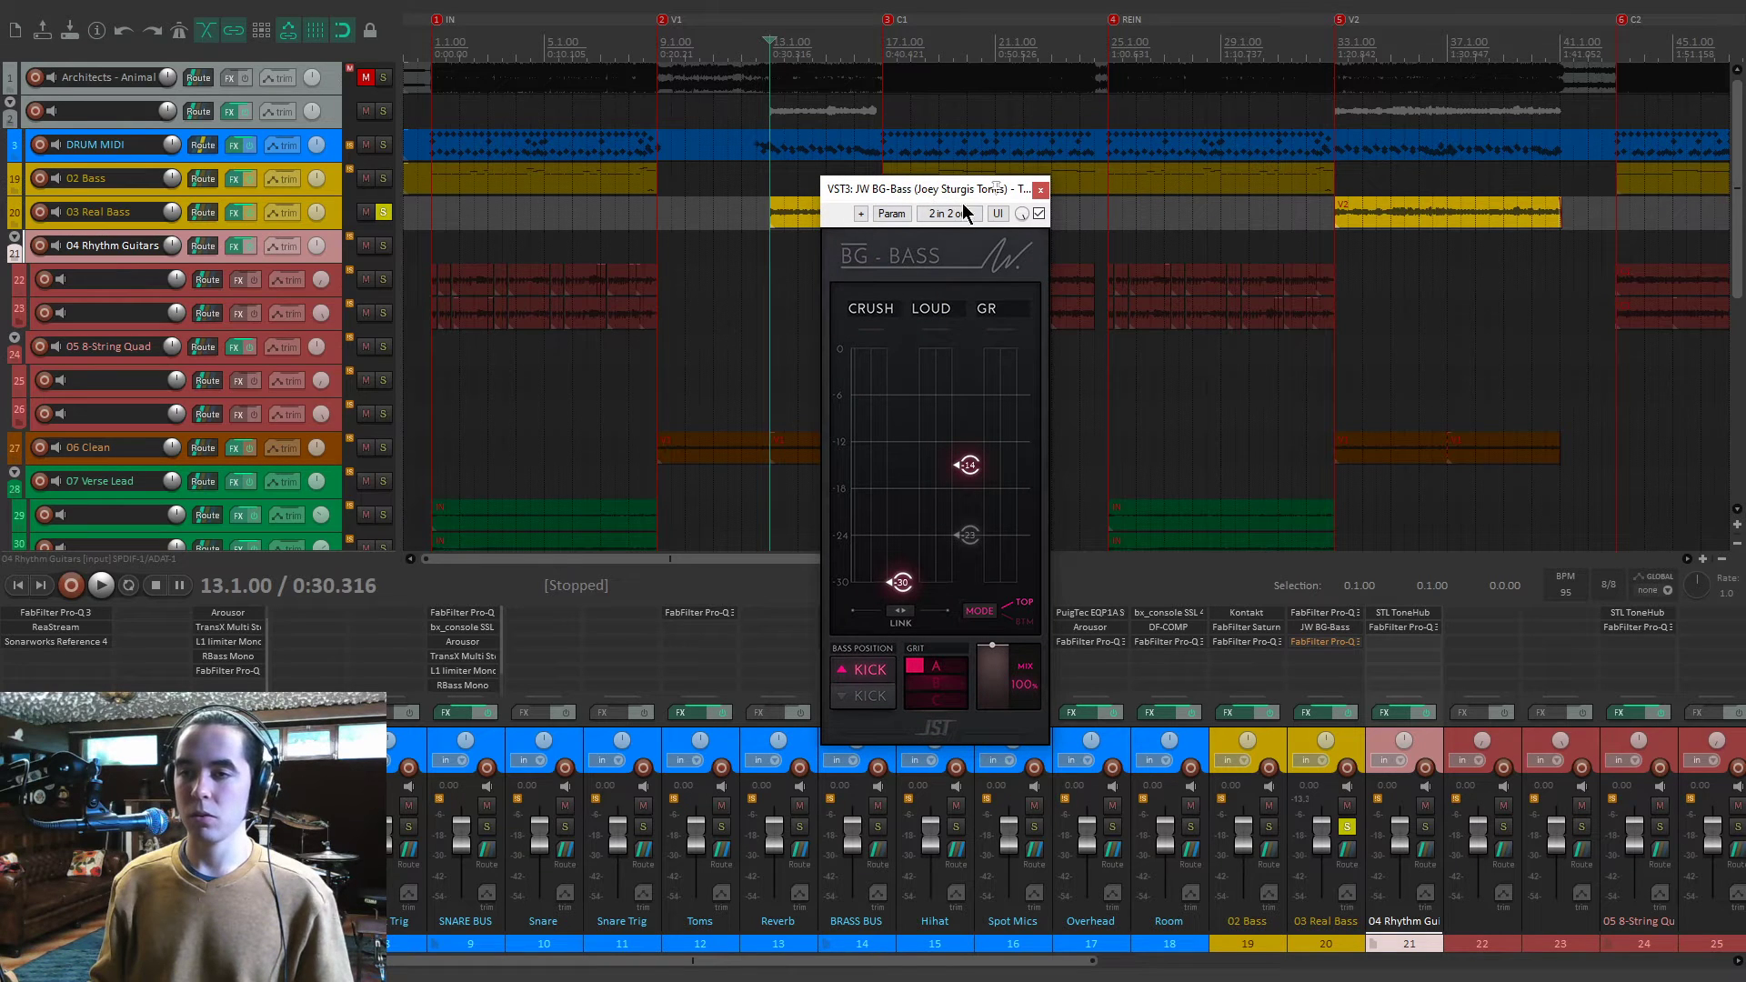
pyautogui.click(980, 613)
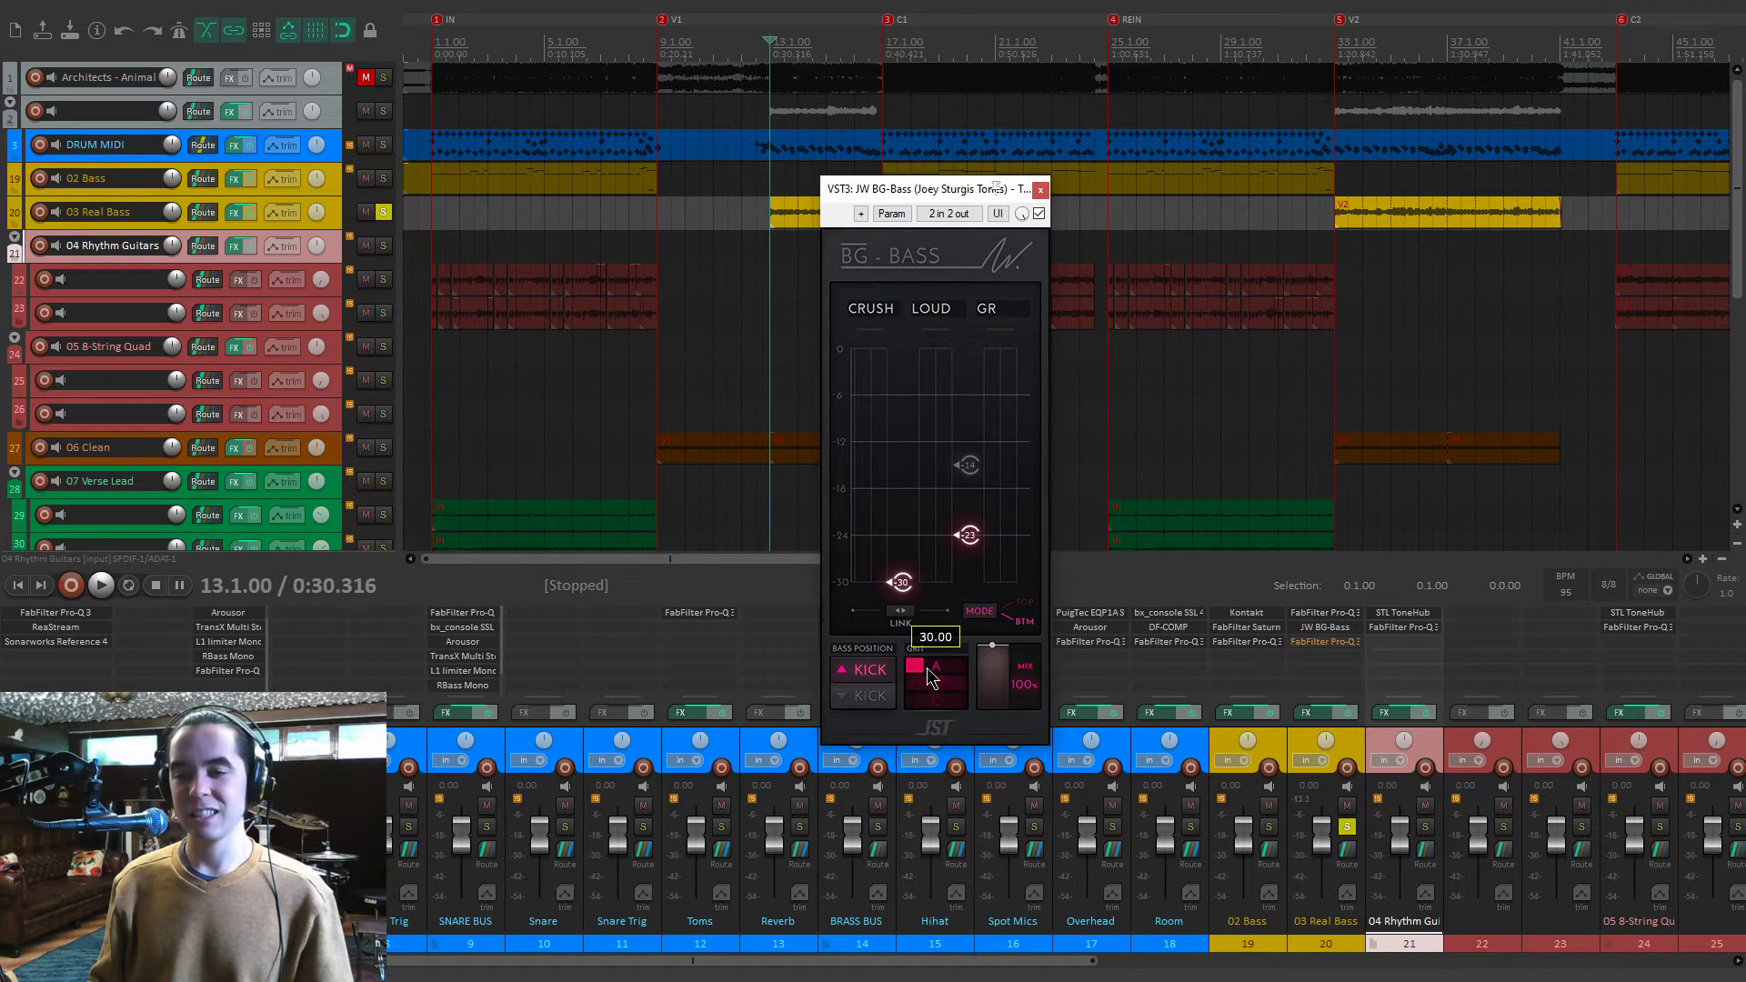
# Audition BG-Bass with Grit A at 70 and with the real bass unsoloed and soloed again, closing the plugin after playback.
pyautogui.press('space')
pyautogui.click(931, 675)
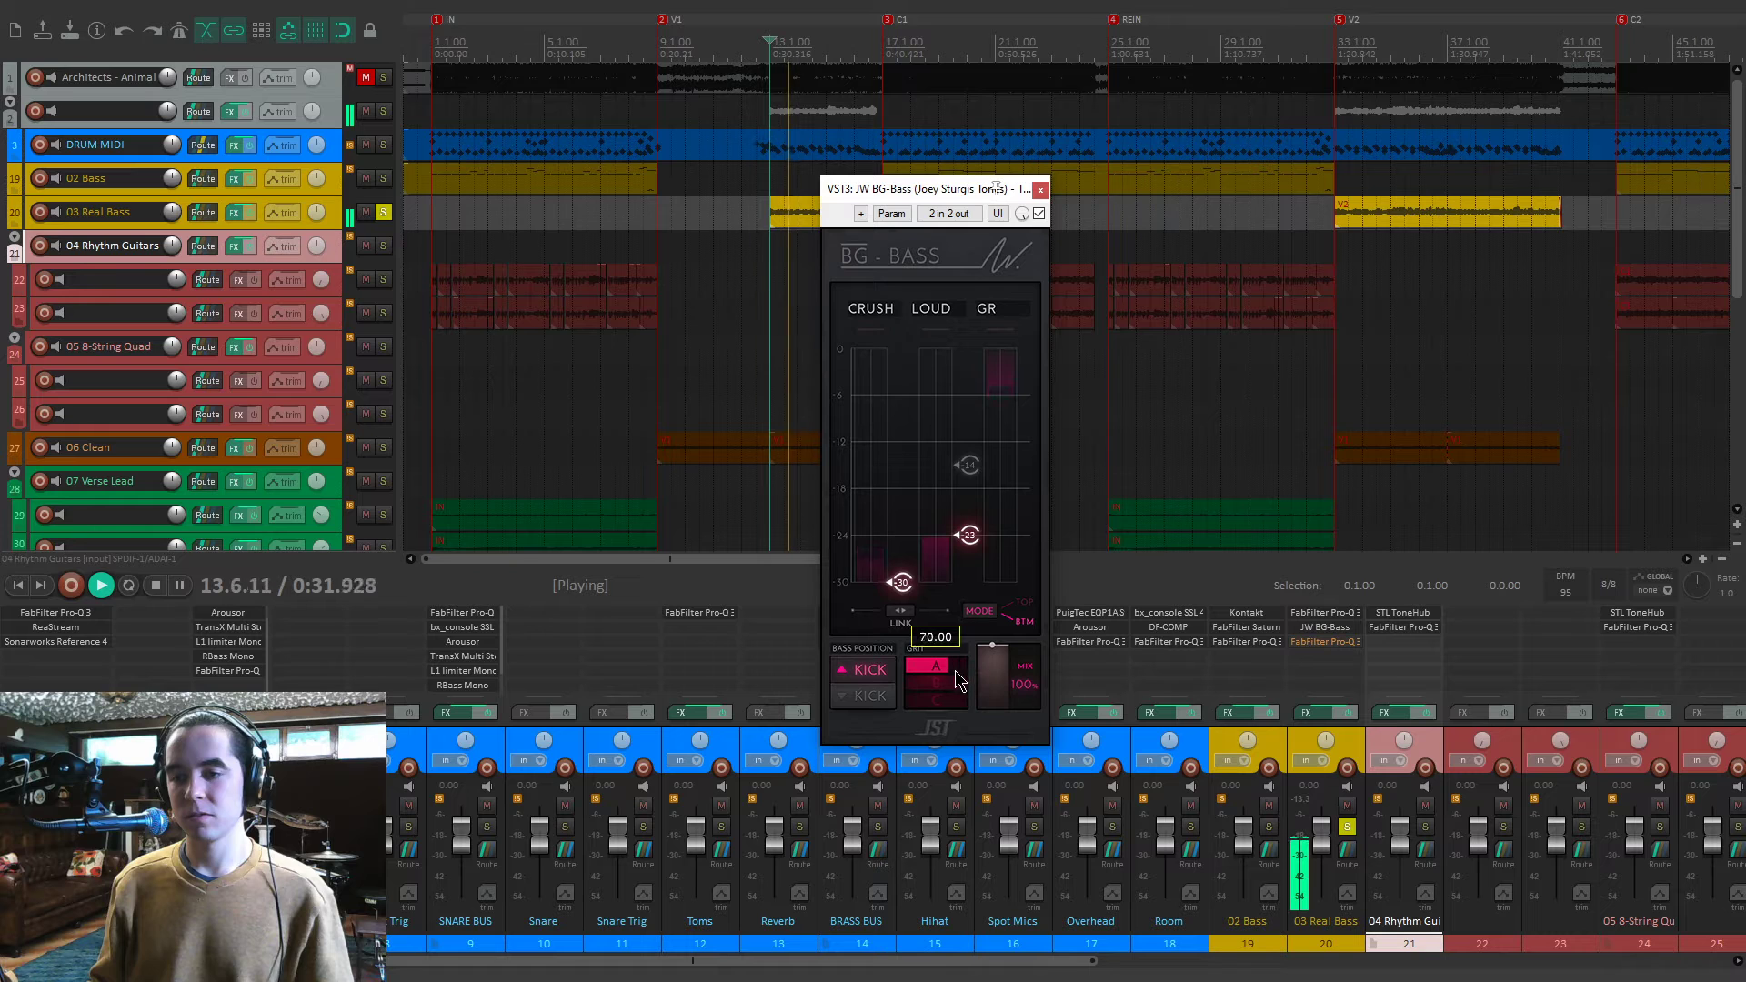
pyautogui.click(1346, 830)
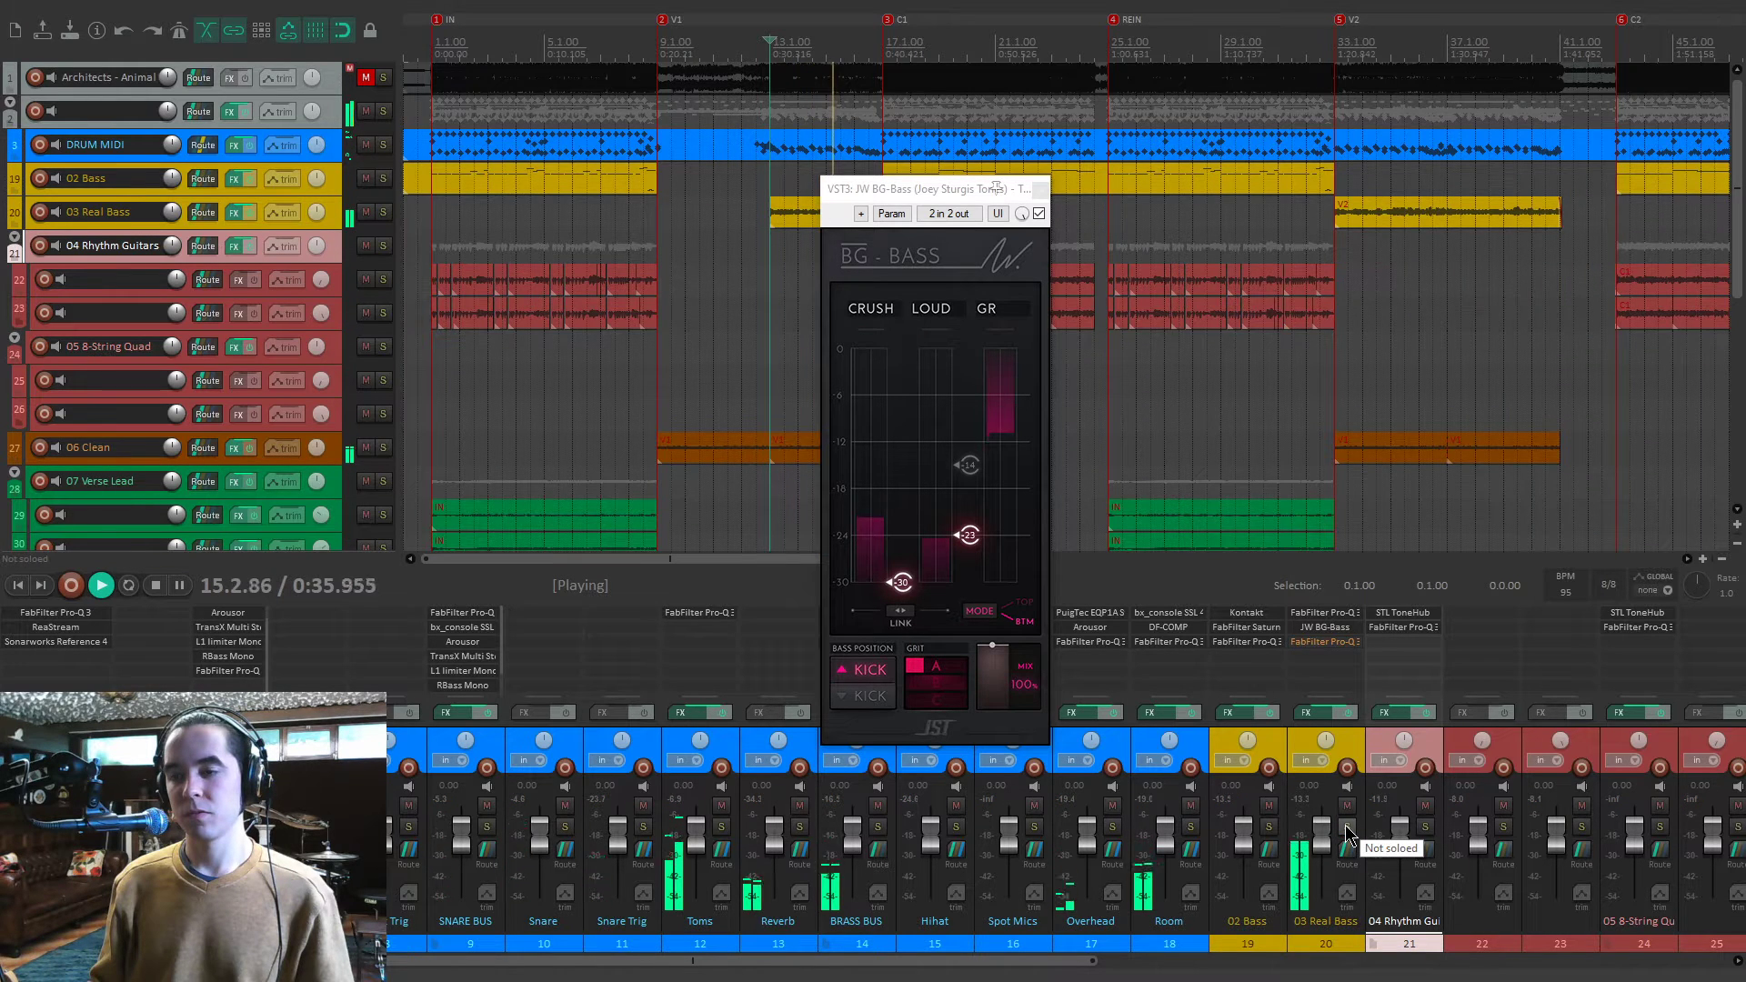
pyautogui.click(1346, 830)
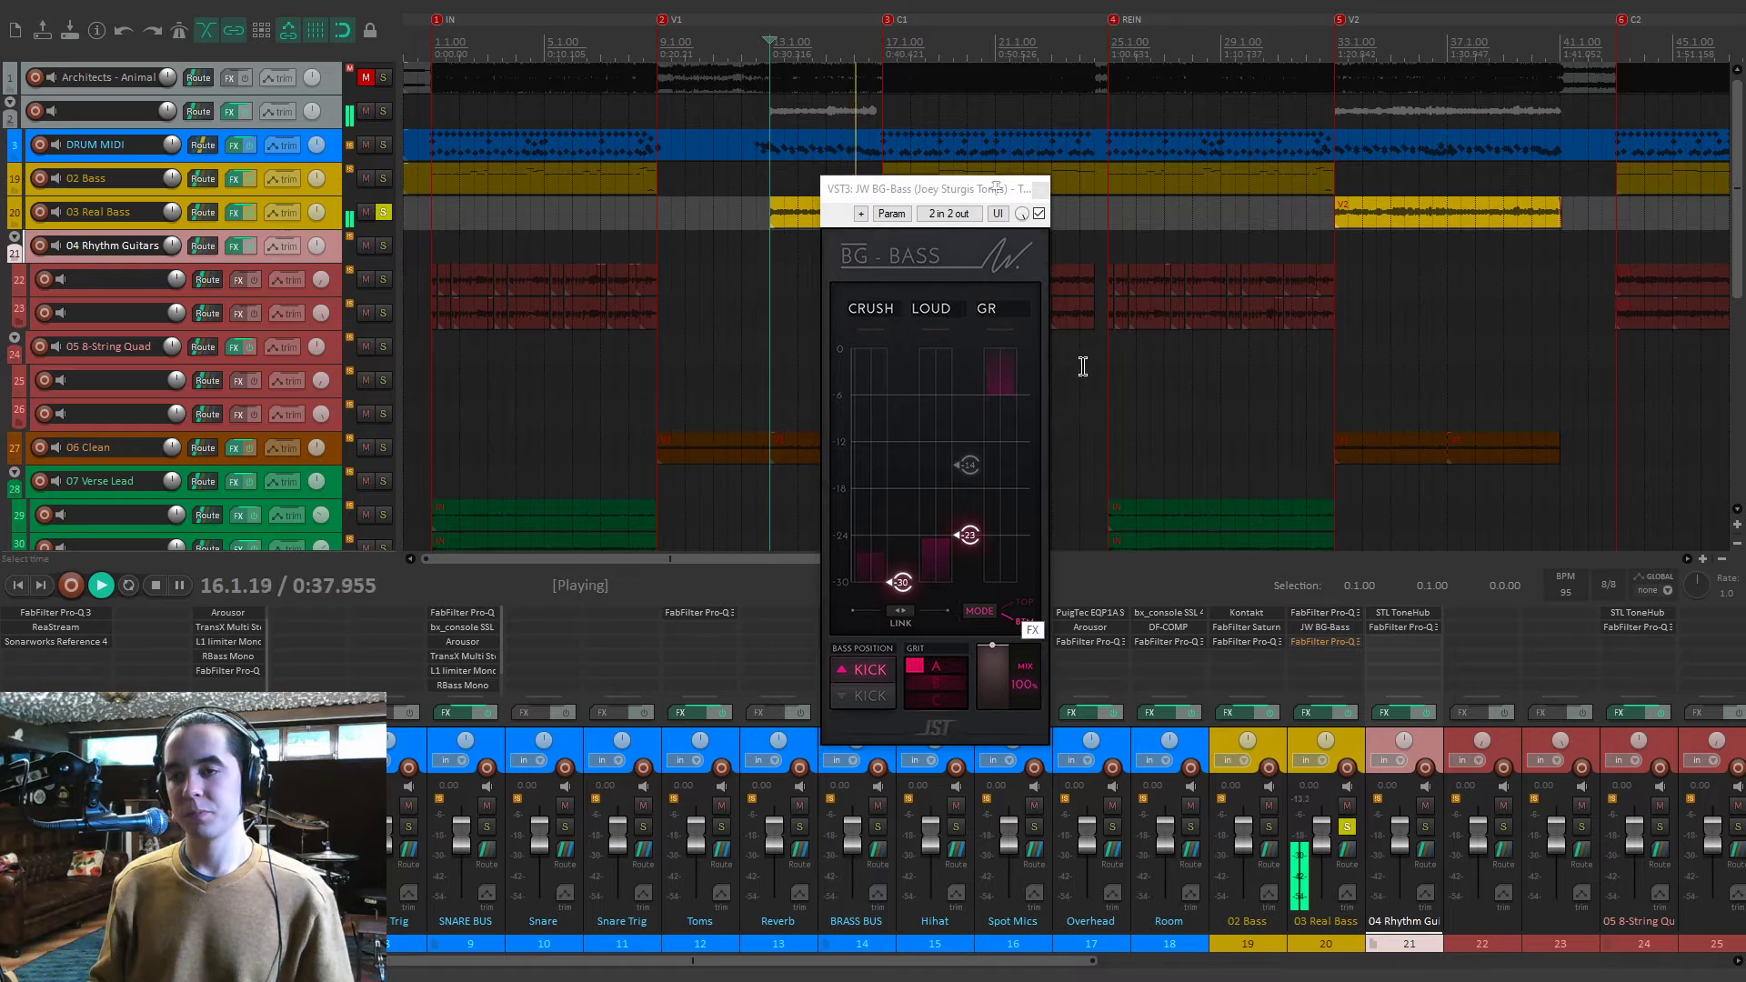
pyautogui.press('space')
pyautogui.click(1040, 188)
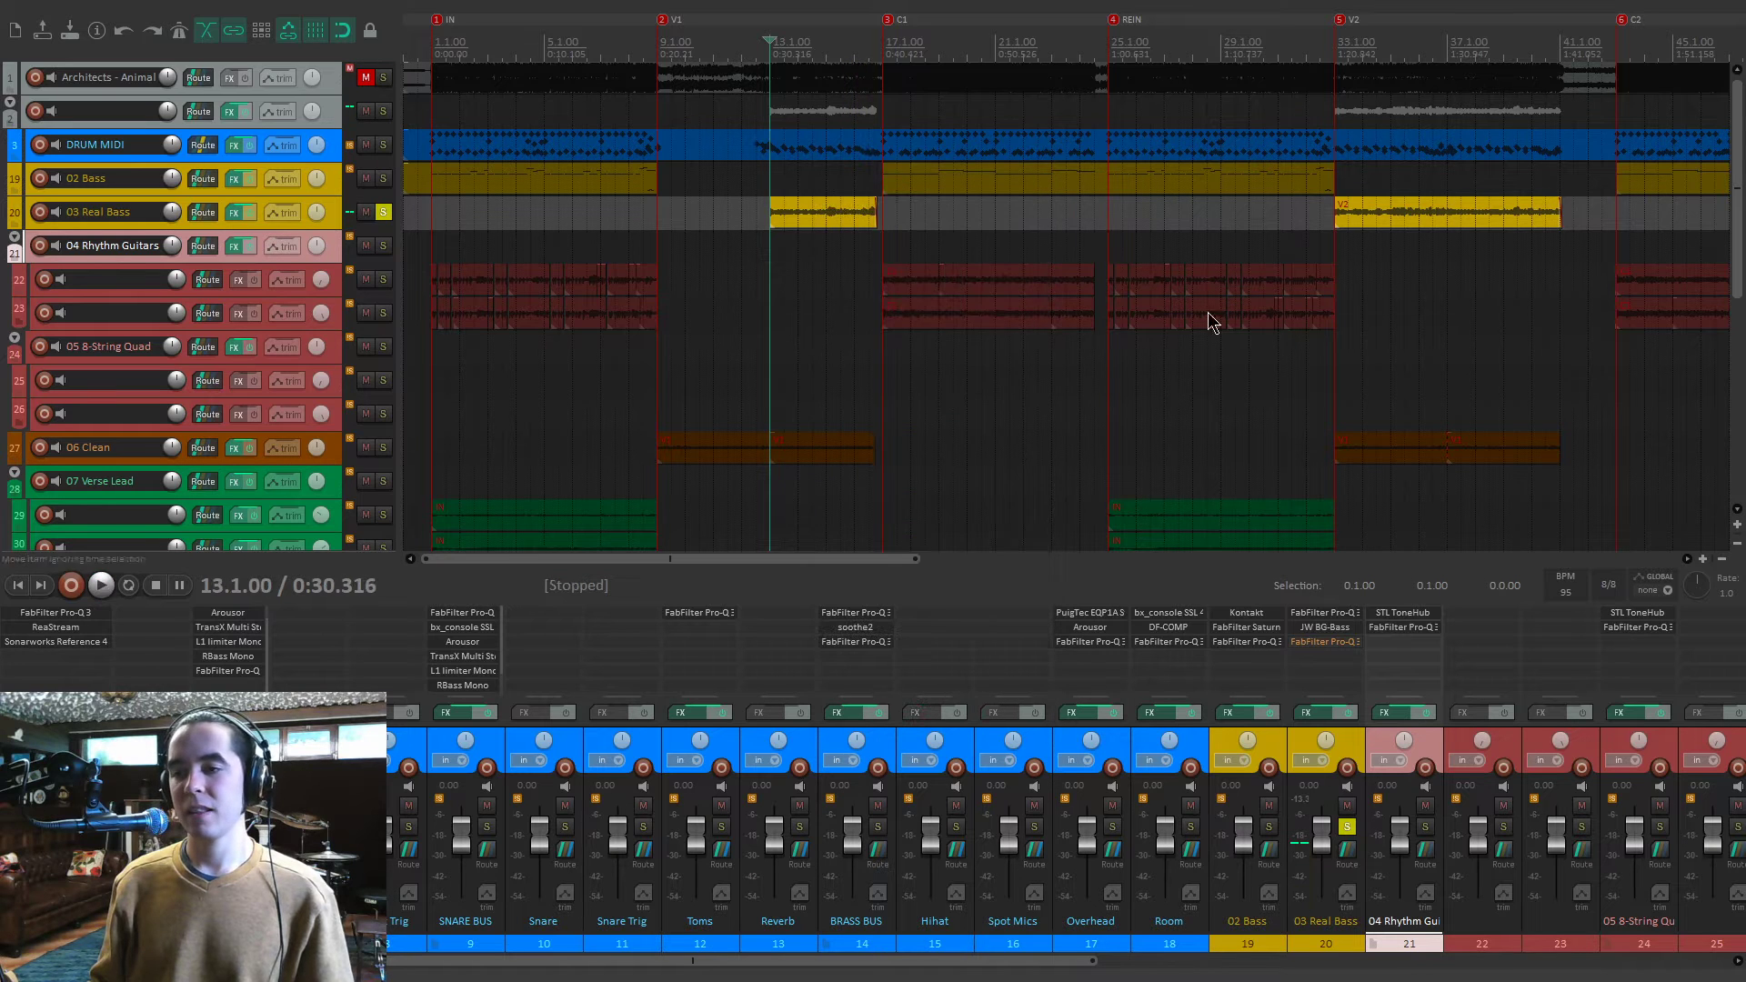
# Enable and open the last Pro-Q 3 on 03 Real Bass, compare its 724 Hz cut off and on during playback, and close it.
pyautogui.click(1337, 643)
pyautogui.moveTo(534, 376)
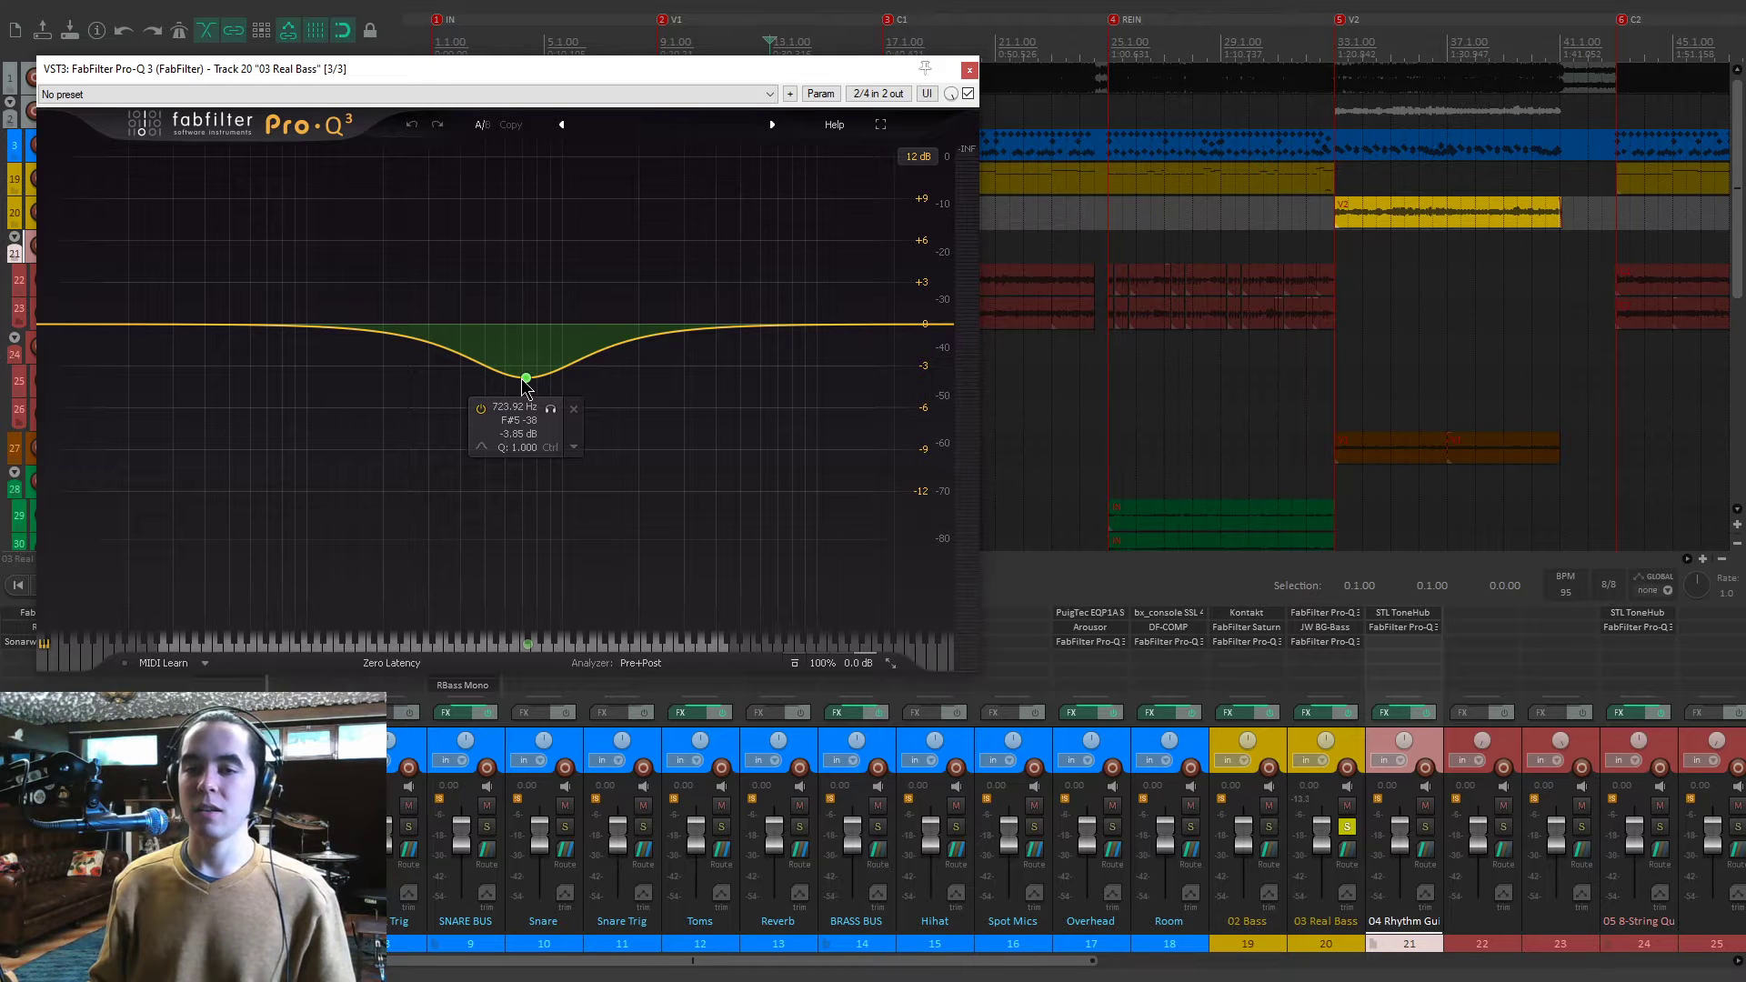
pyautogui.press('space')
pyautogui.click(483, 409)
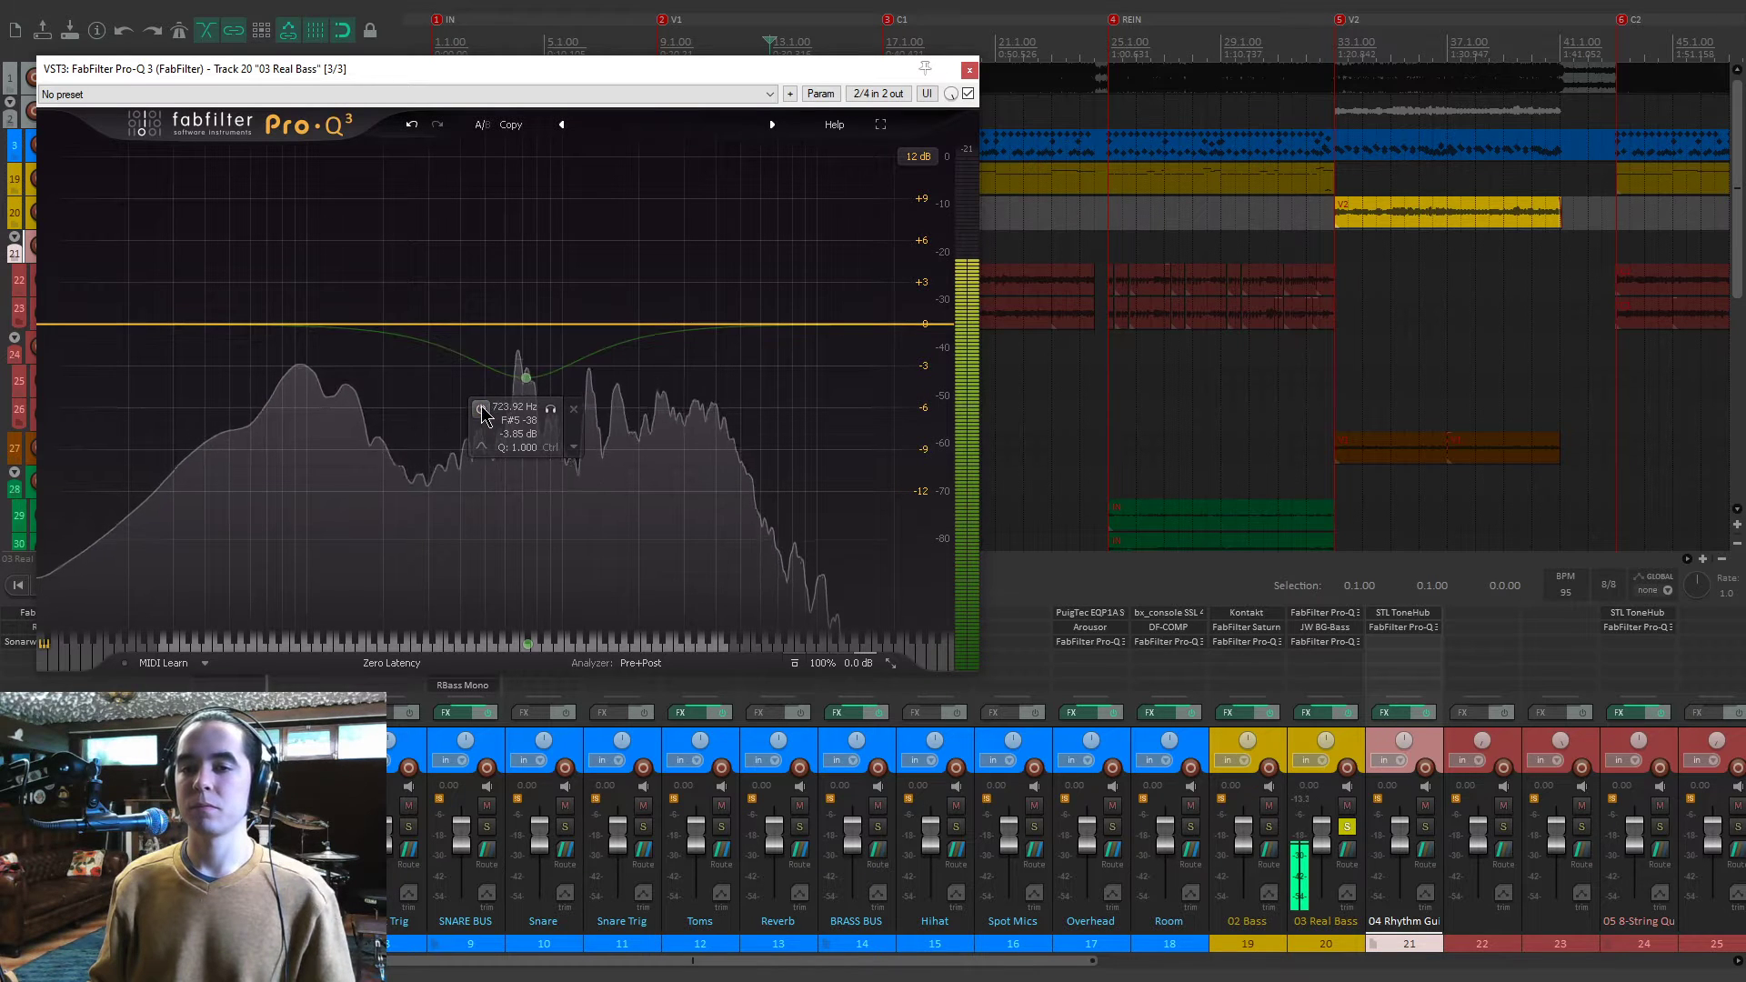
pyautogui.click(482, 410)
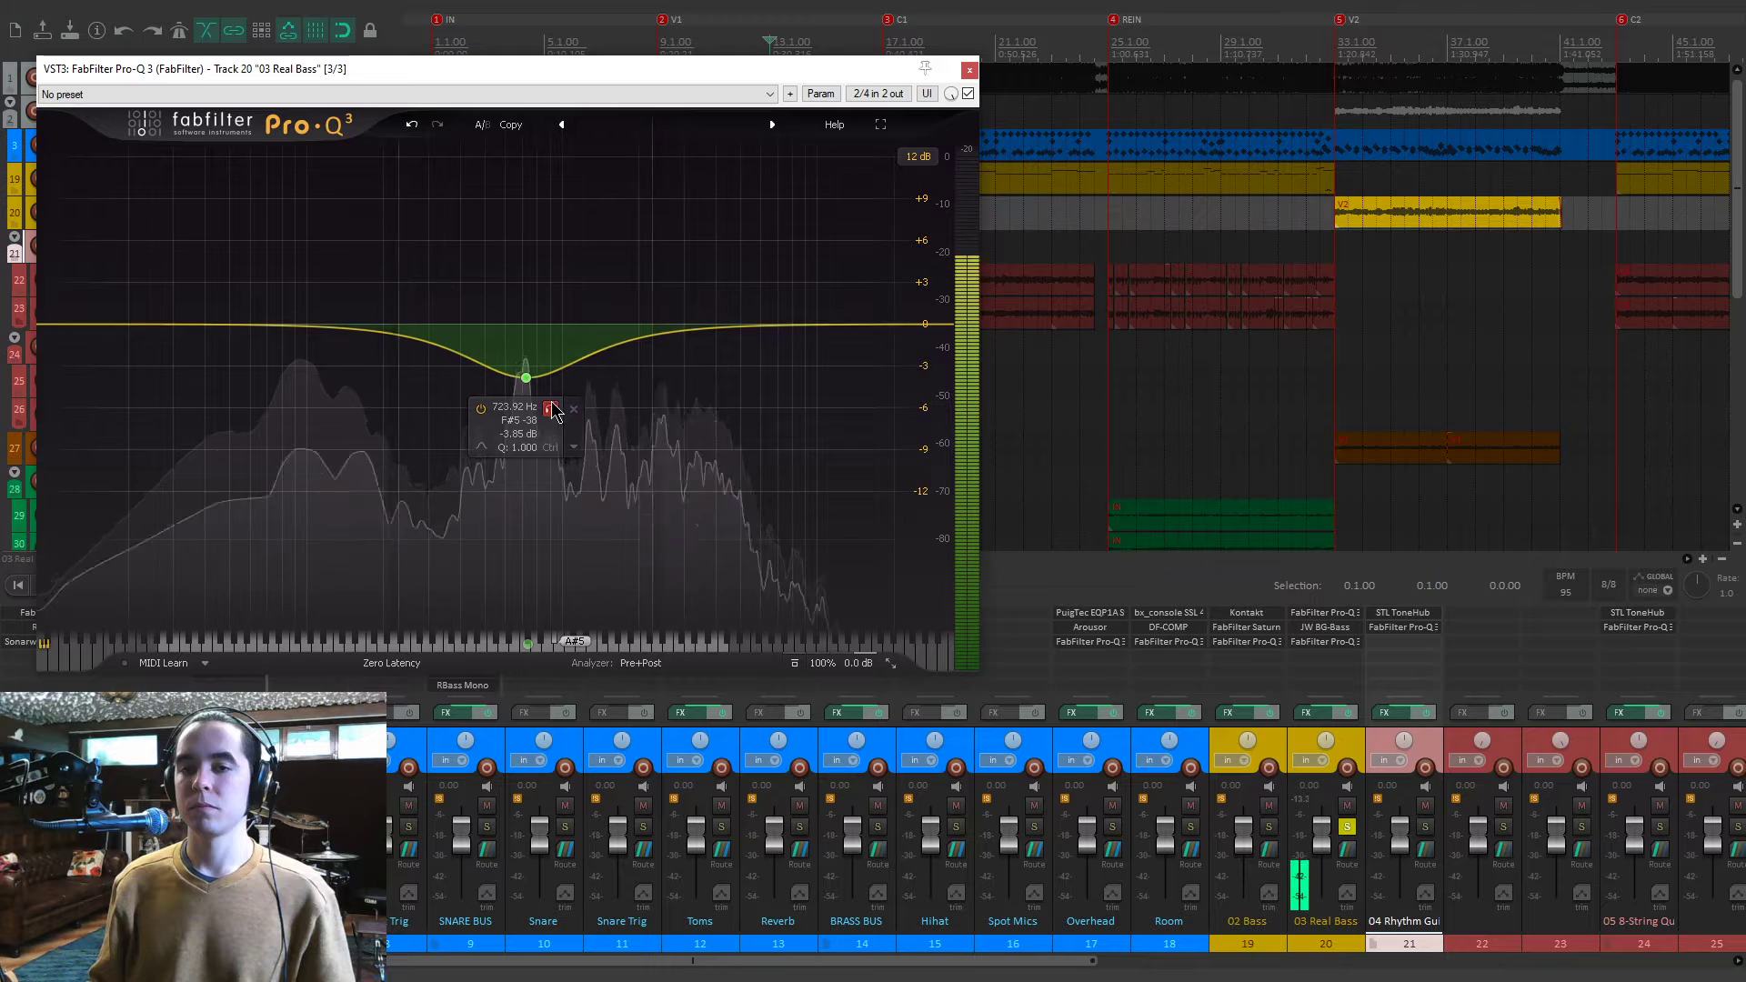
pyautogui.press('space')
pyautogui.press('Escape')
# Unsolo 03 Real Bass and play it within the full mix of the first verse.
pyautogui.click(383, 212)
pyautogui.press('space')
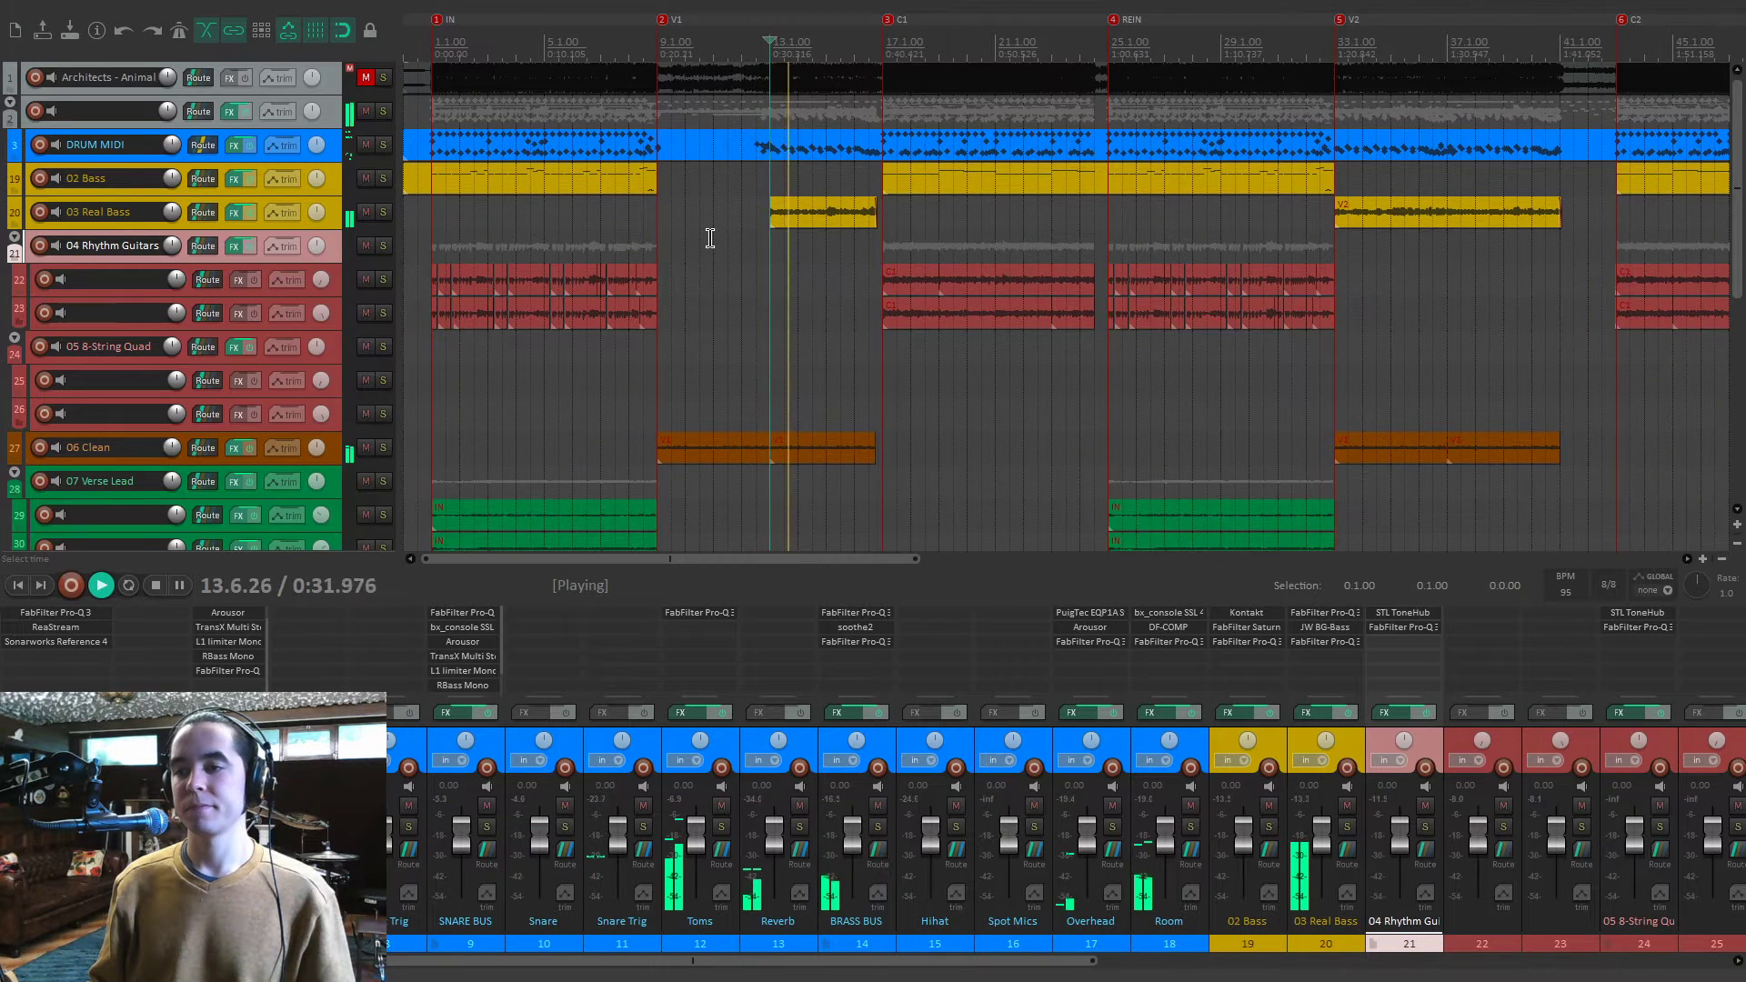
pyautogui.scroll(-2, 710, 238)
pyautogui.press('space')
# Solo the 04 Rhythm Guitars folder and play the guitars from the BD marker.
pyautogui.press(']')
pyautogui.click(388, 246)
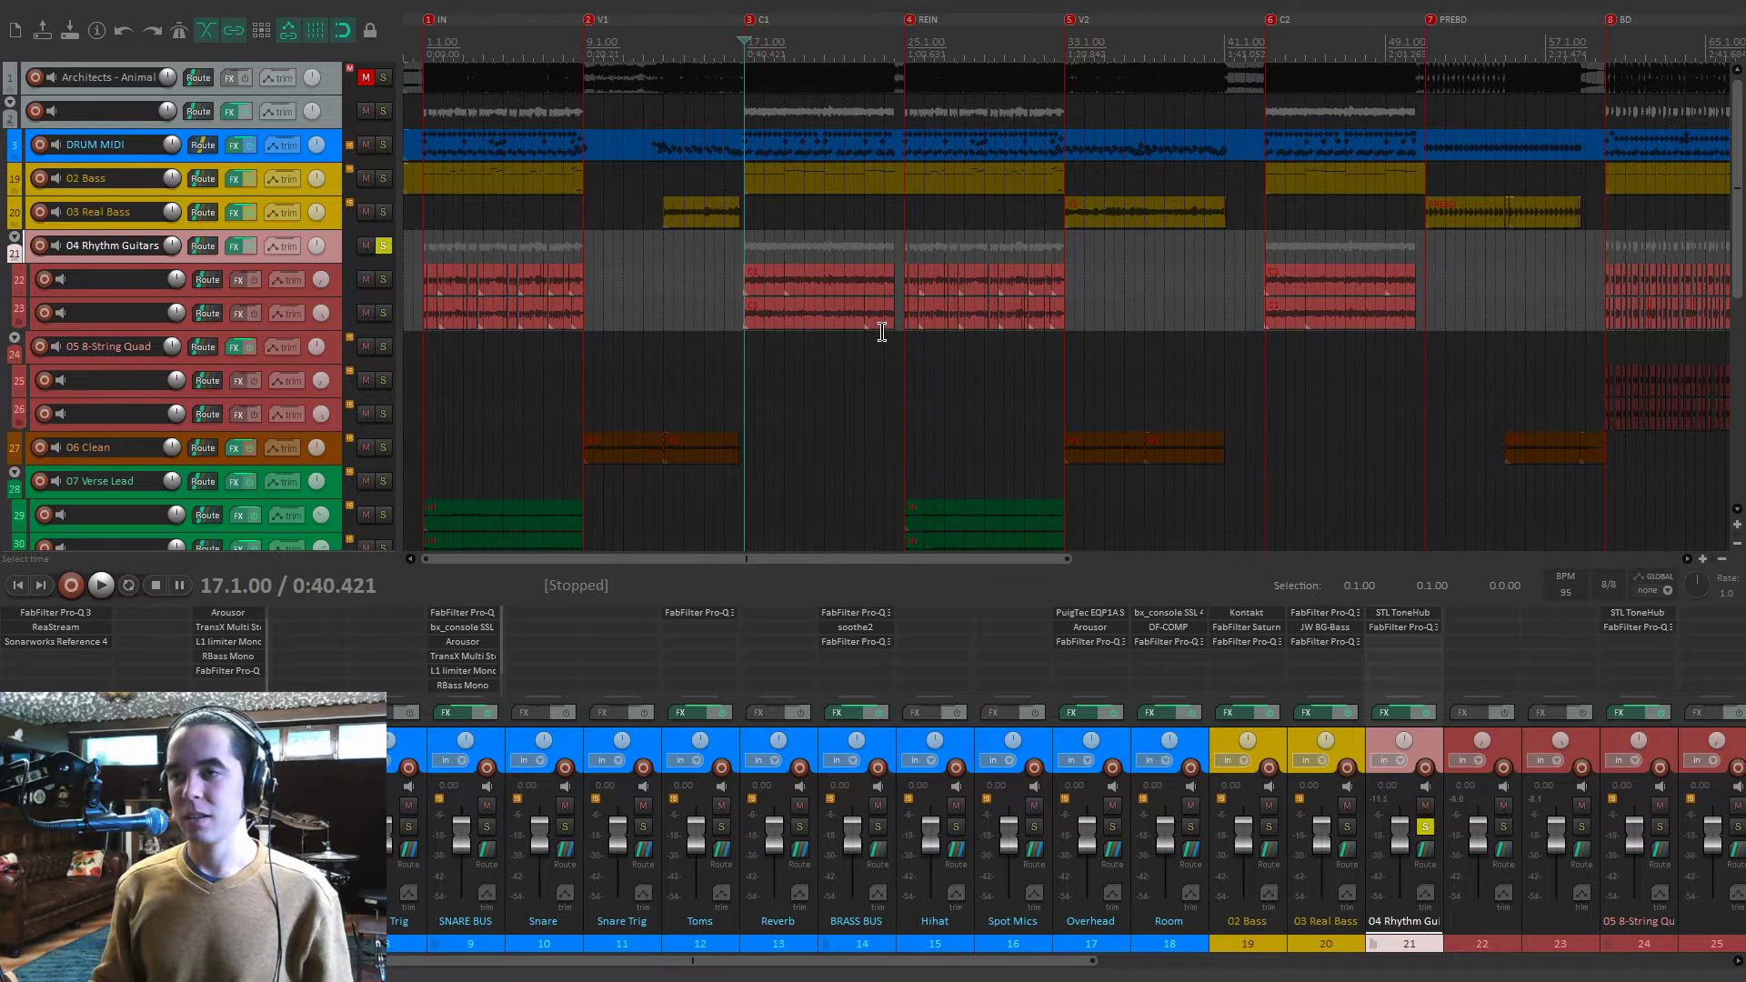
pyautogui.scroll(-2, 881, 332)
pyautogui.press('8')
pyautogui.scroll(2, 1006, 378)
pyautogui.press('space')
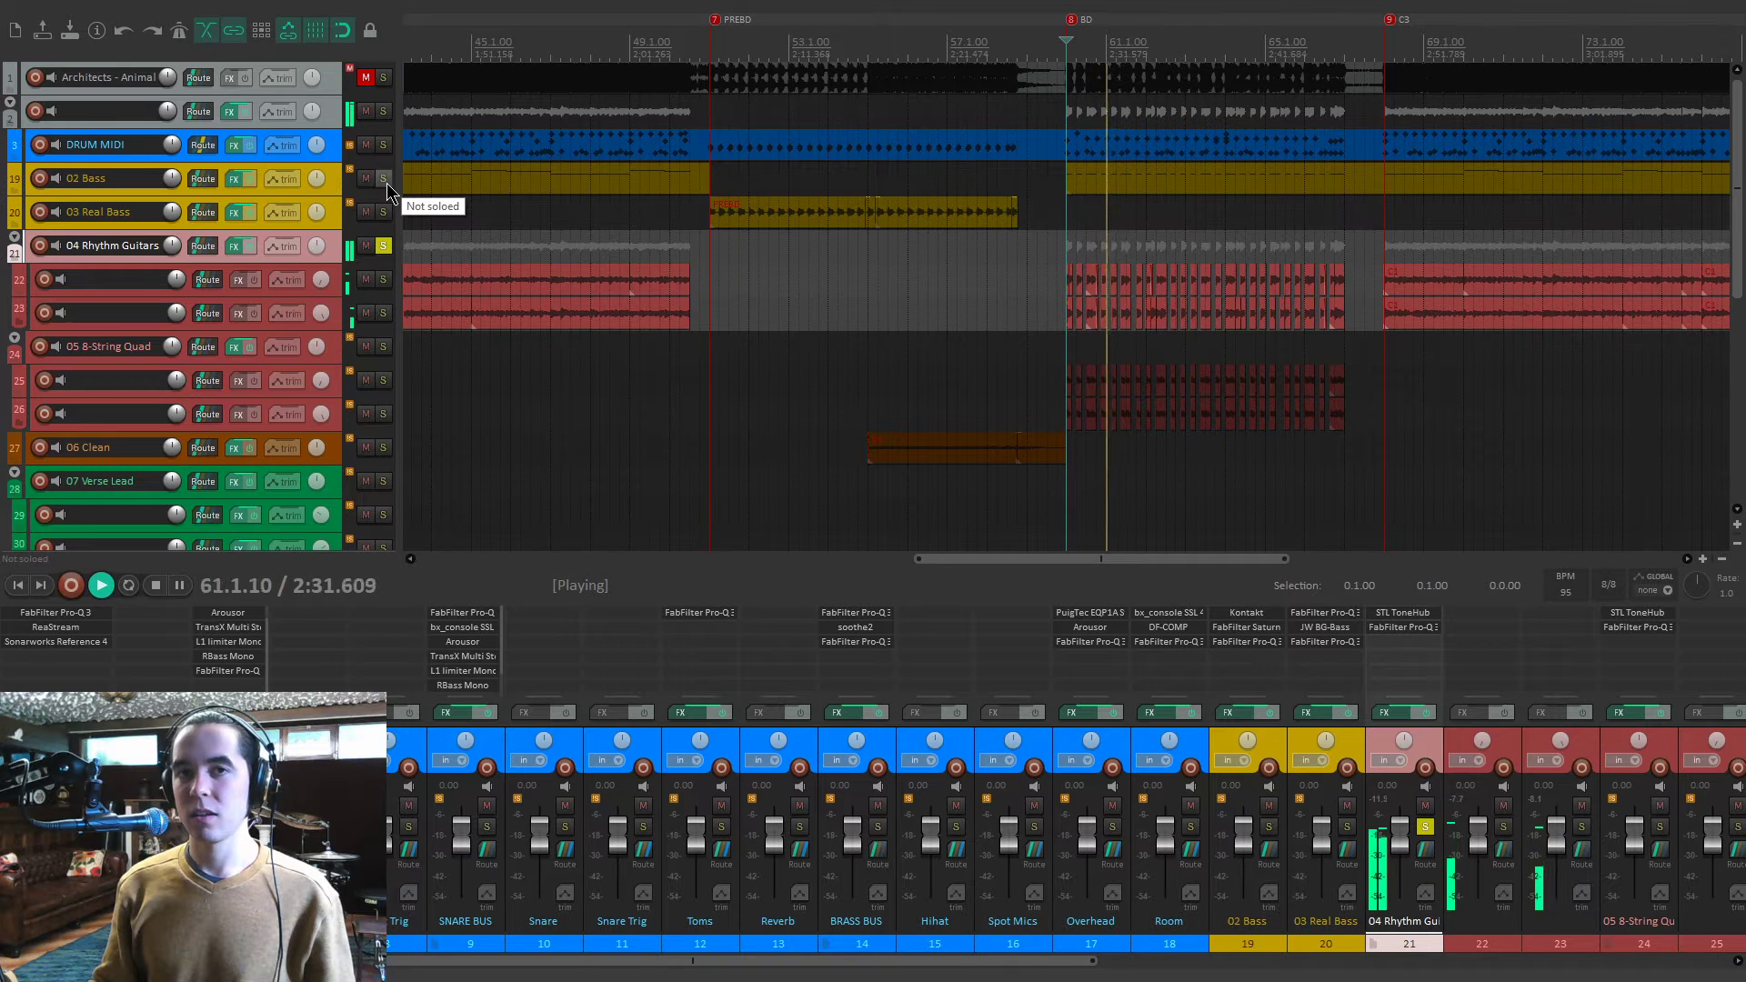
pyautogui.press('space')
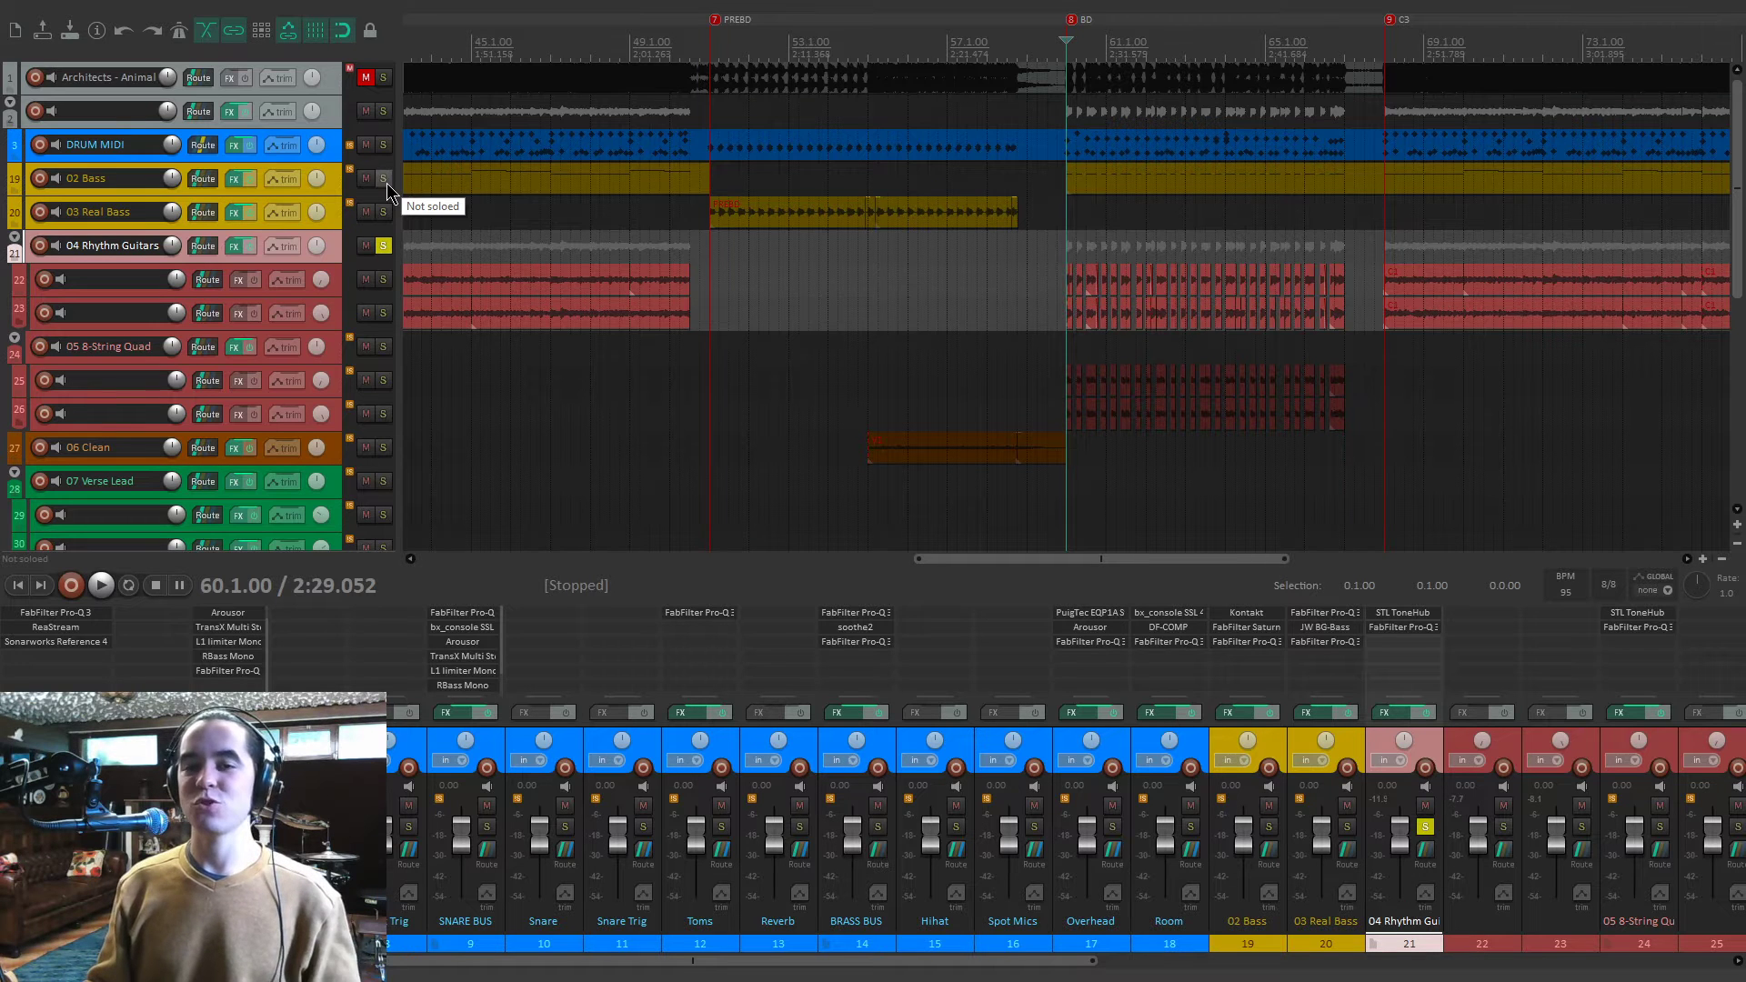
# Audition the rhythm guitars with 02 Bass and DRUM MIDI soloed in turn, and unsolo both added tracks.
pyautogui.click(383, 179)
pyautogui.press('space')
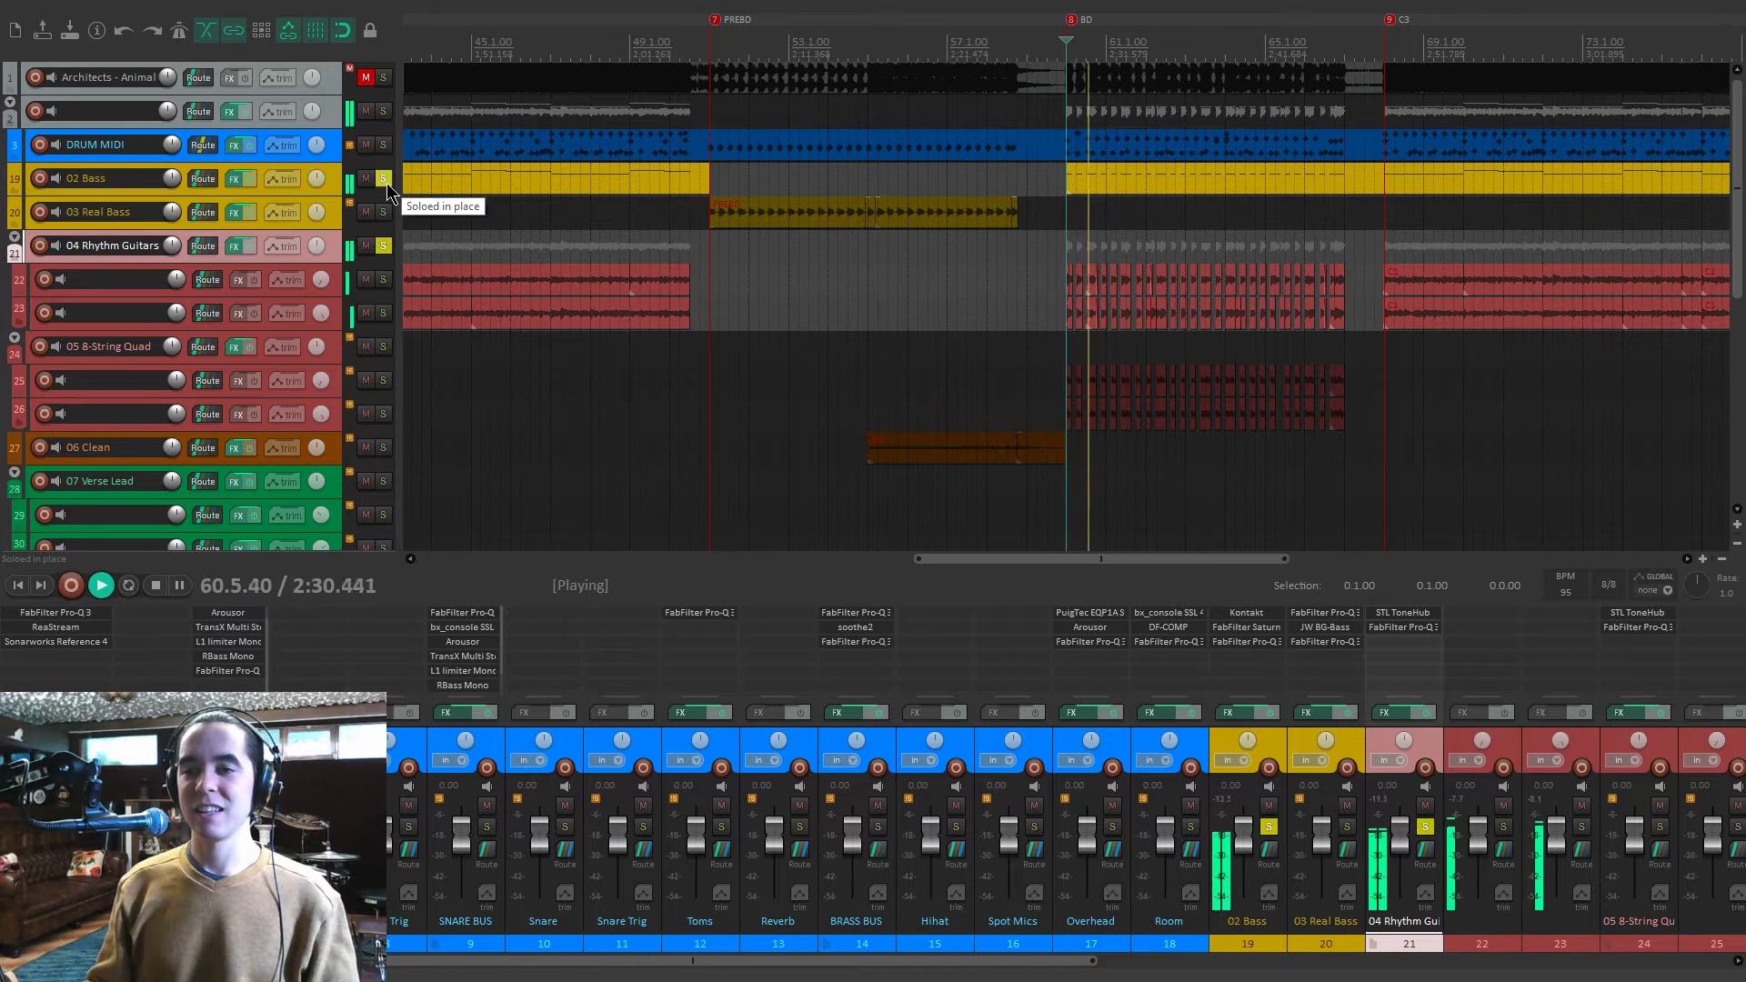
pyautogui.click(383, 145)
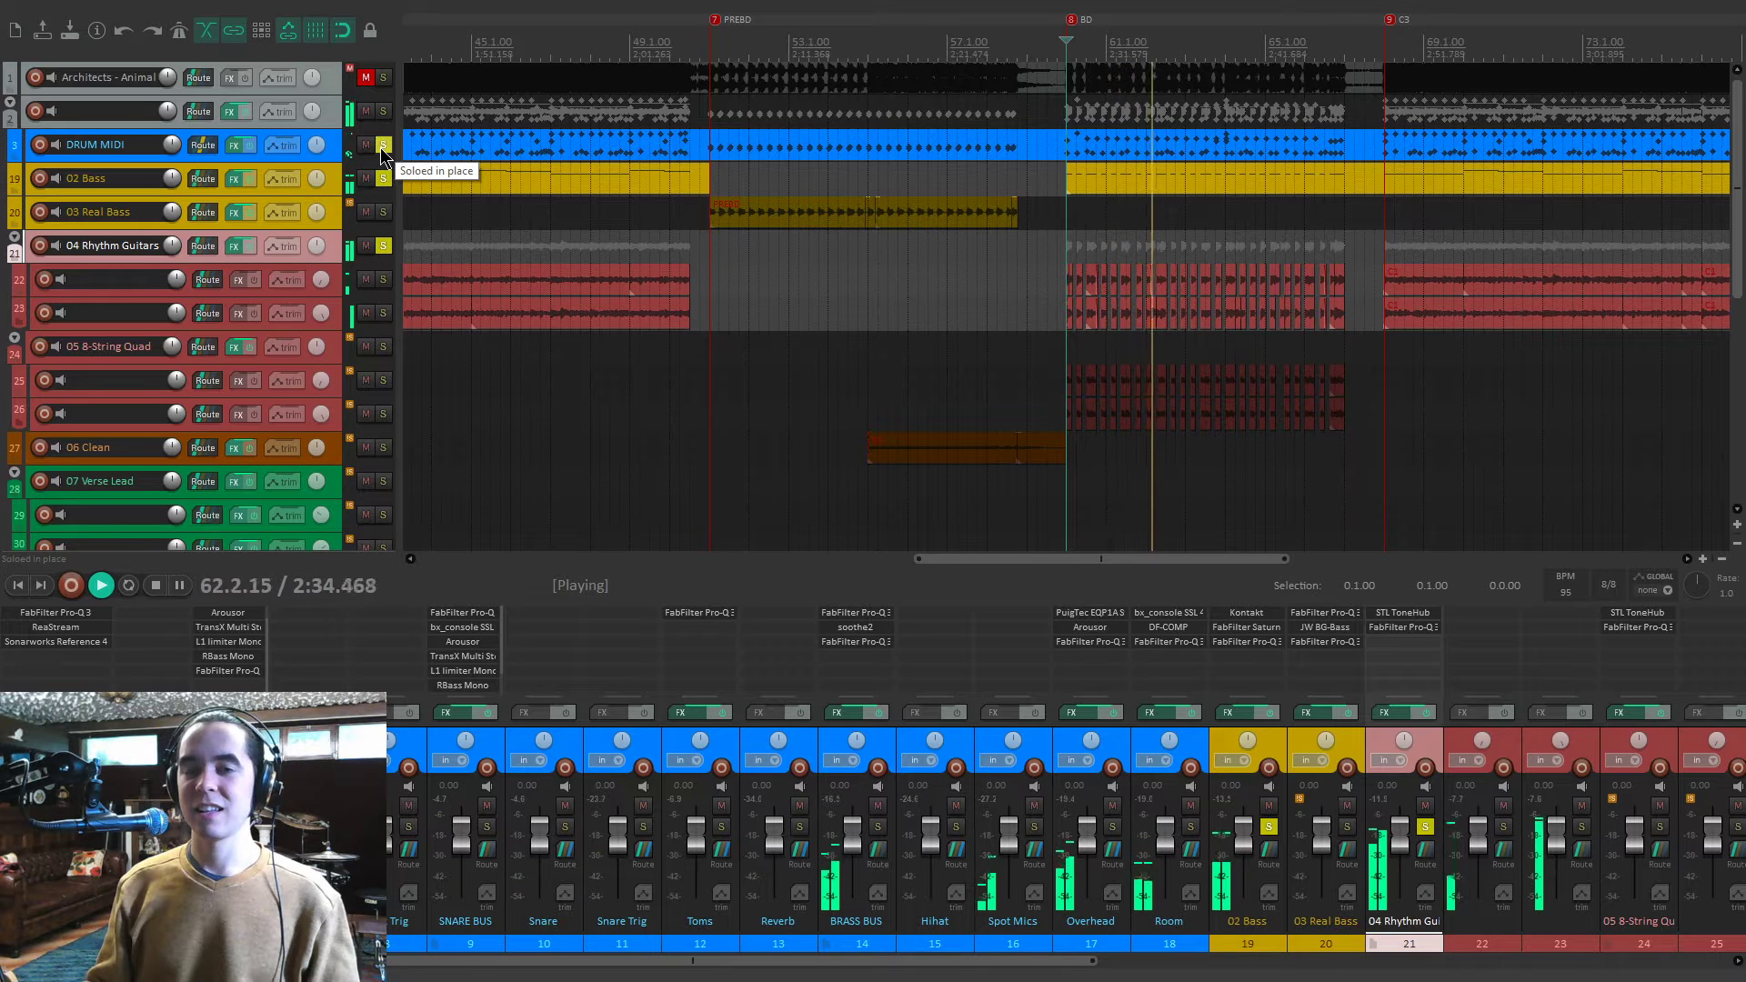
pyautogui.press('space')
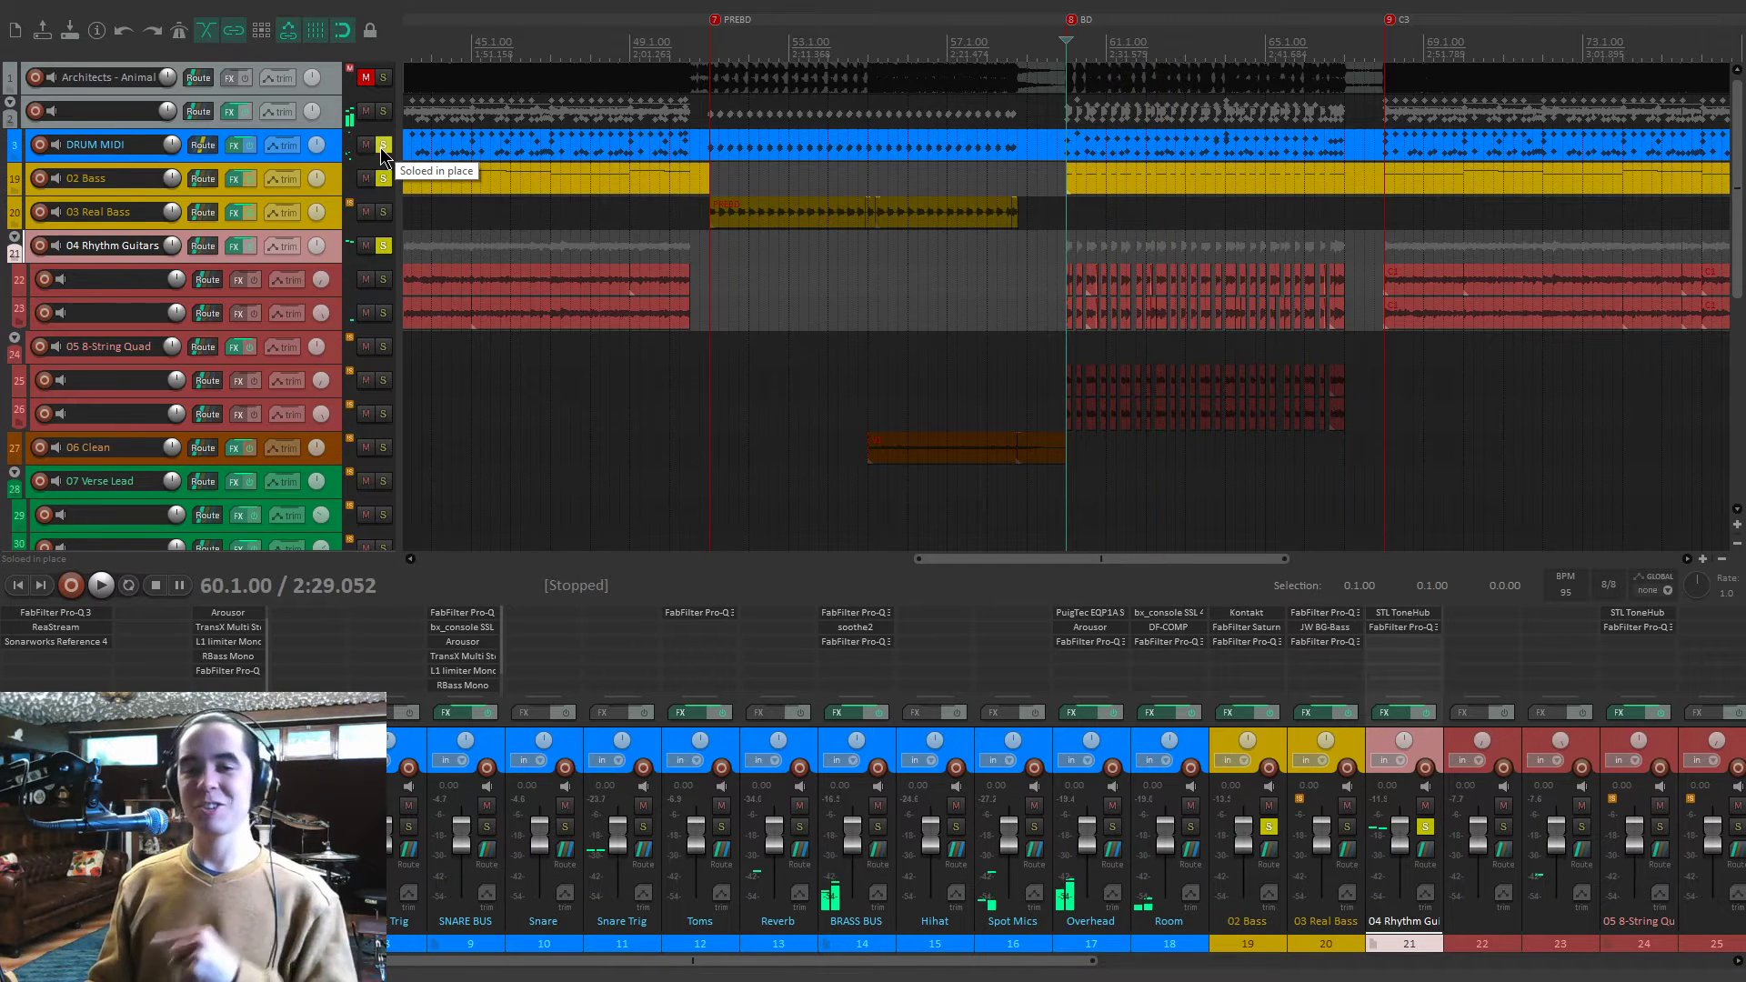
pyautogui.click(383, 145)
pyautogui.click(383, 179)
# Move to the REIN marker and play the soloed rhythm guitars with their Pro-Q 3 bypassed.
pyautogui.scroll(-5, 842, 244)
pyautogui.press('2')
pyautogui.press('3')
pyautogui.scroll(5, 841, 233)
pyautogui.scroll(-2, 1149, 235)
pyautogui.press('4')
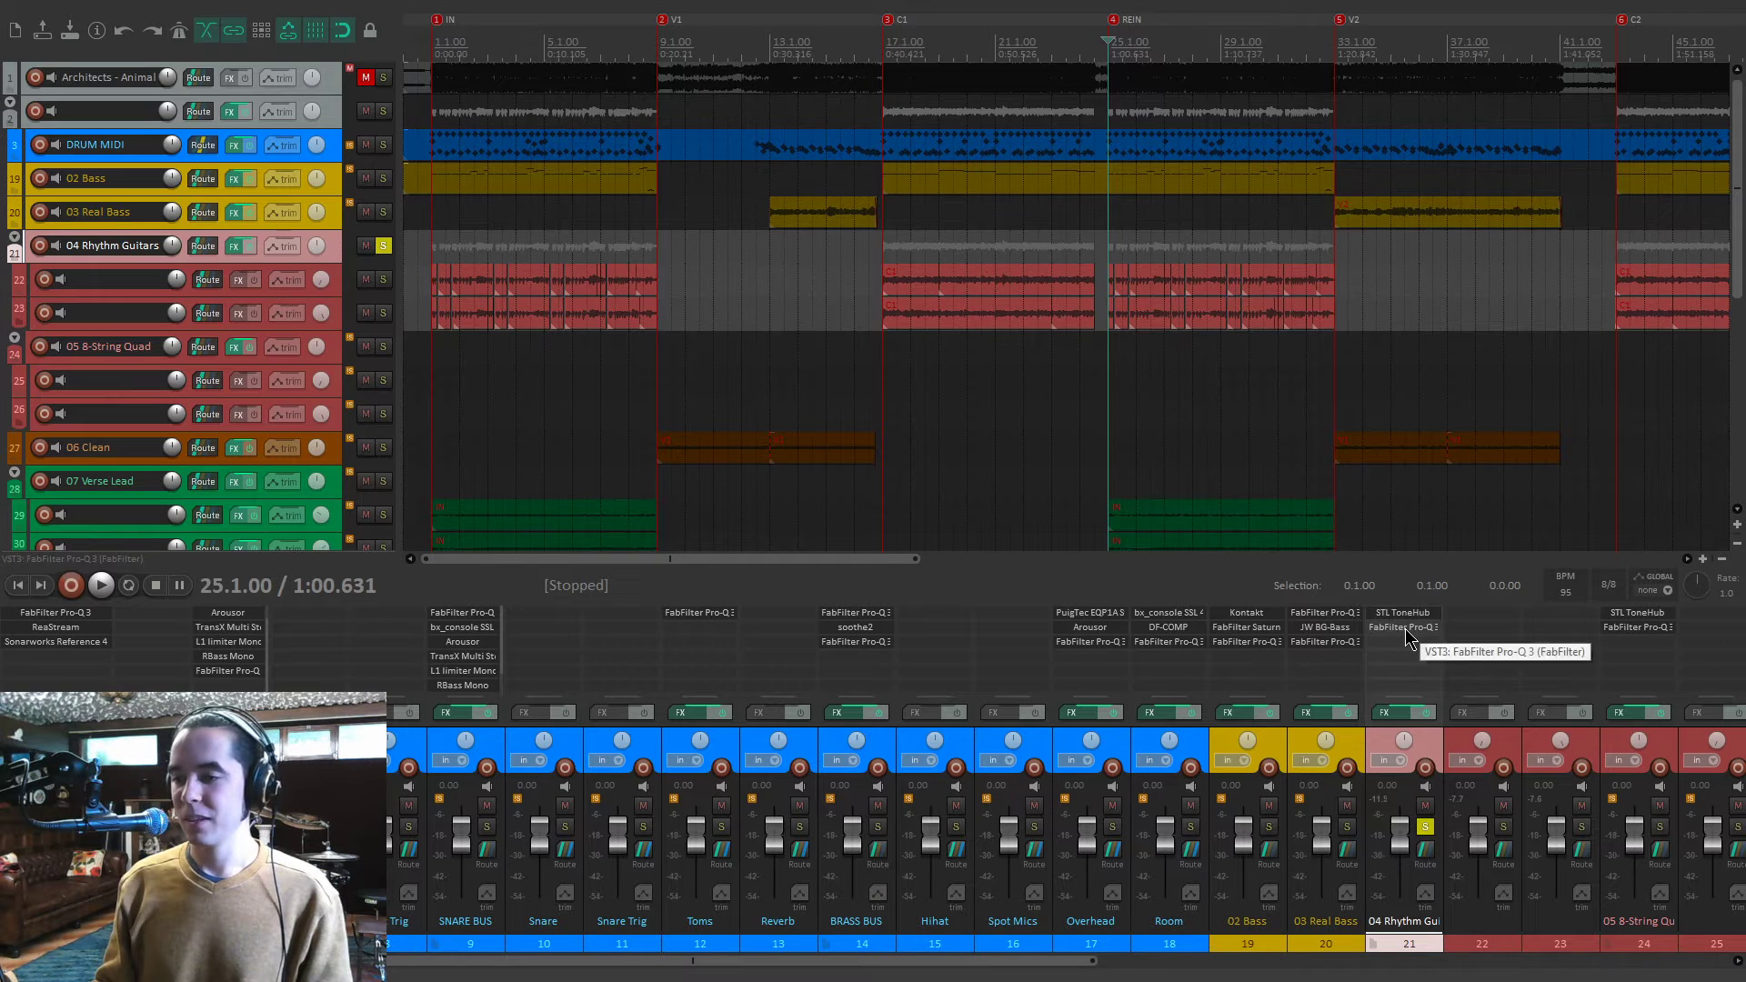
pyautogui.press('space')
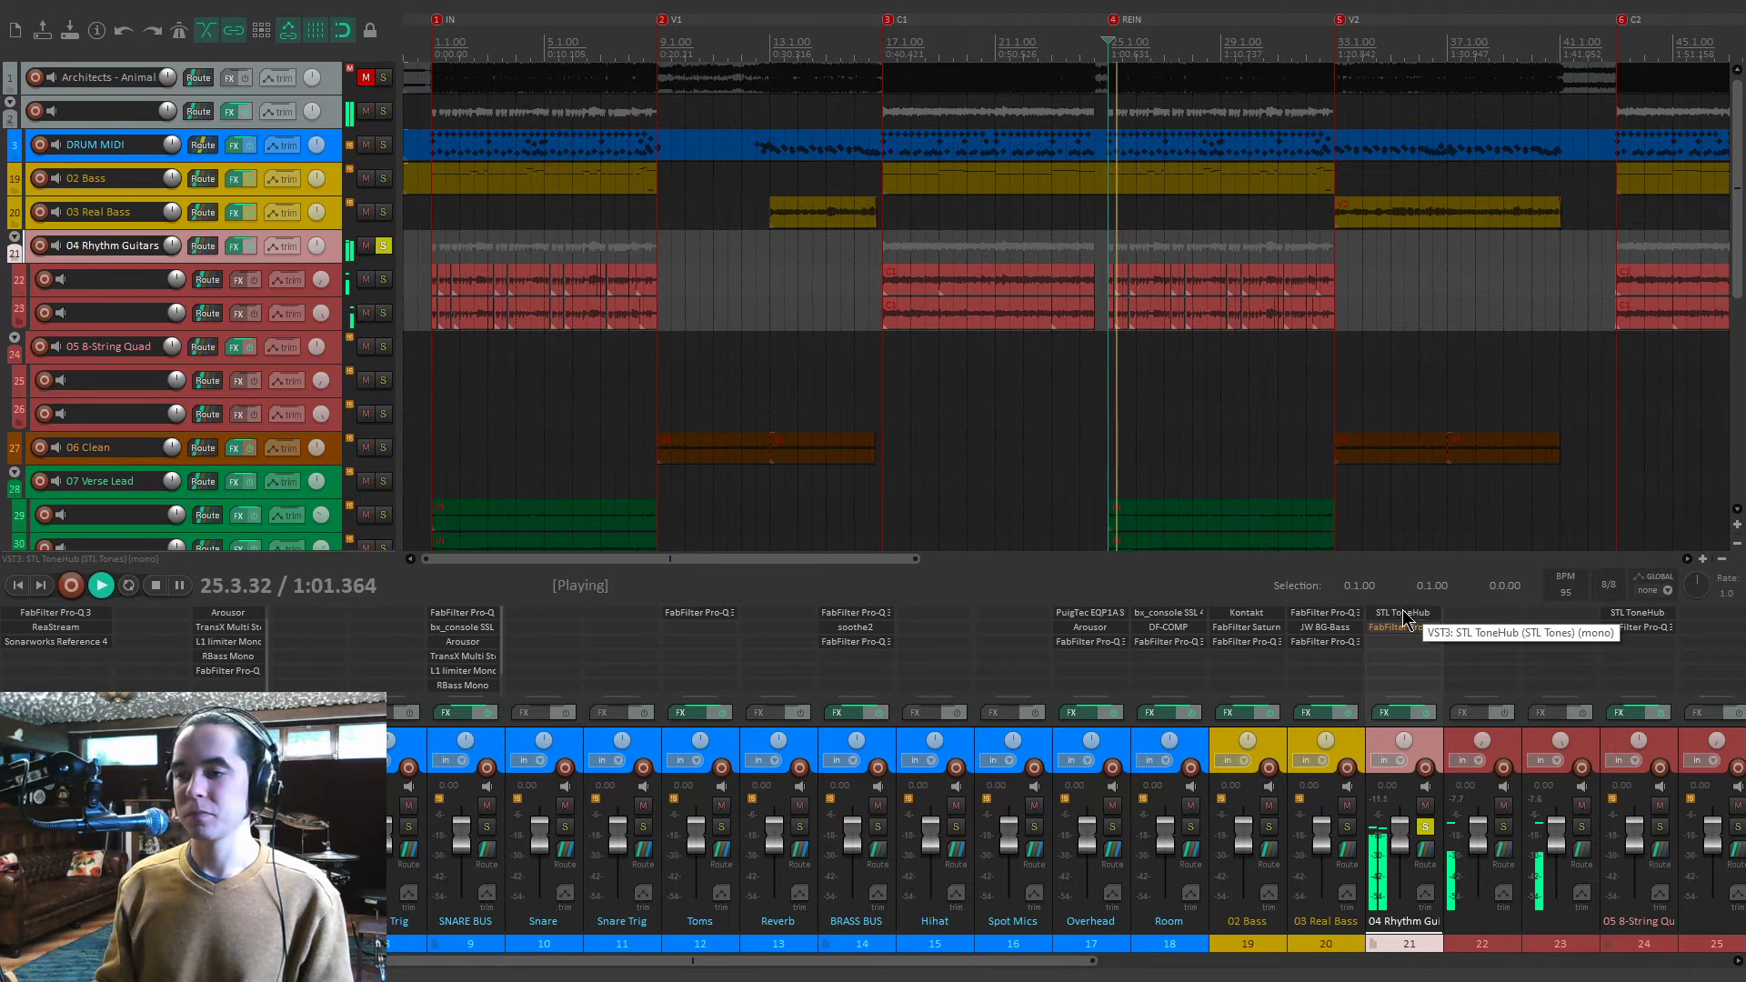
# Open STL ToneHub on 04 Rhythm Guitars, widen its Preset column, examine the preset and amp knobs, and close the plugin.
pyautogui.click(1410, 621)
pyautogui.moveTo(759, 91); pyautogui.dragTo(859, 95)
pyautogui.press('space')
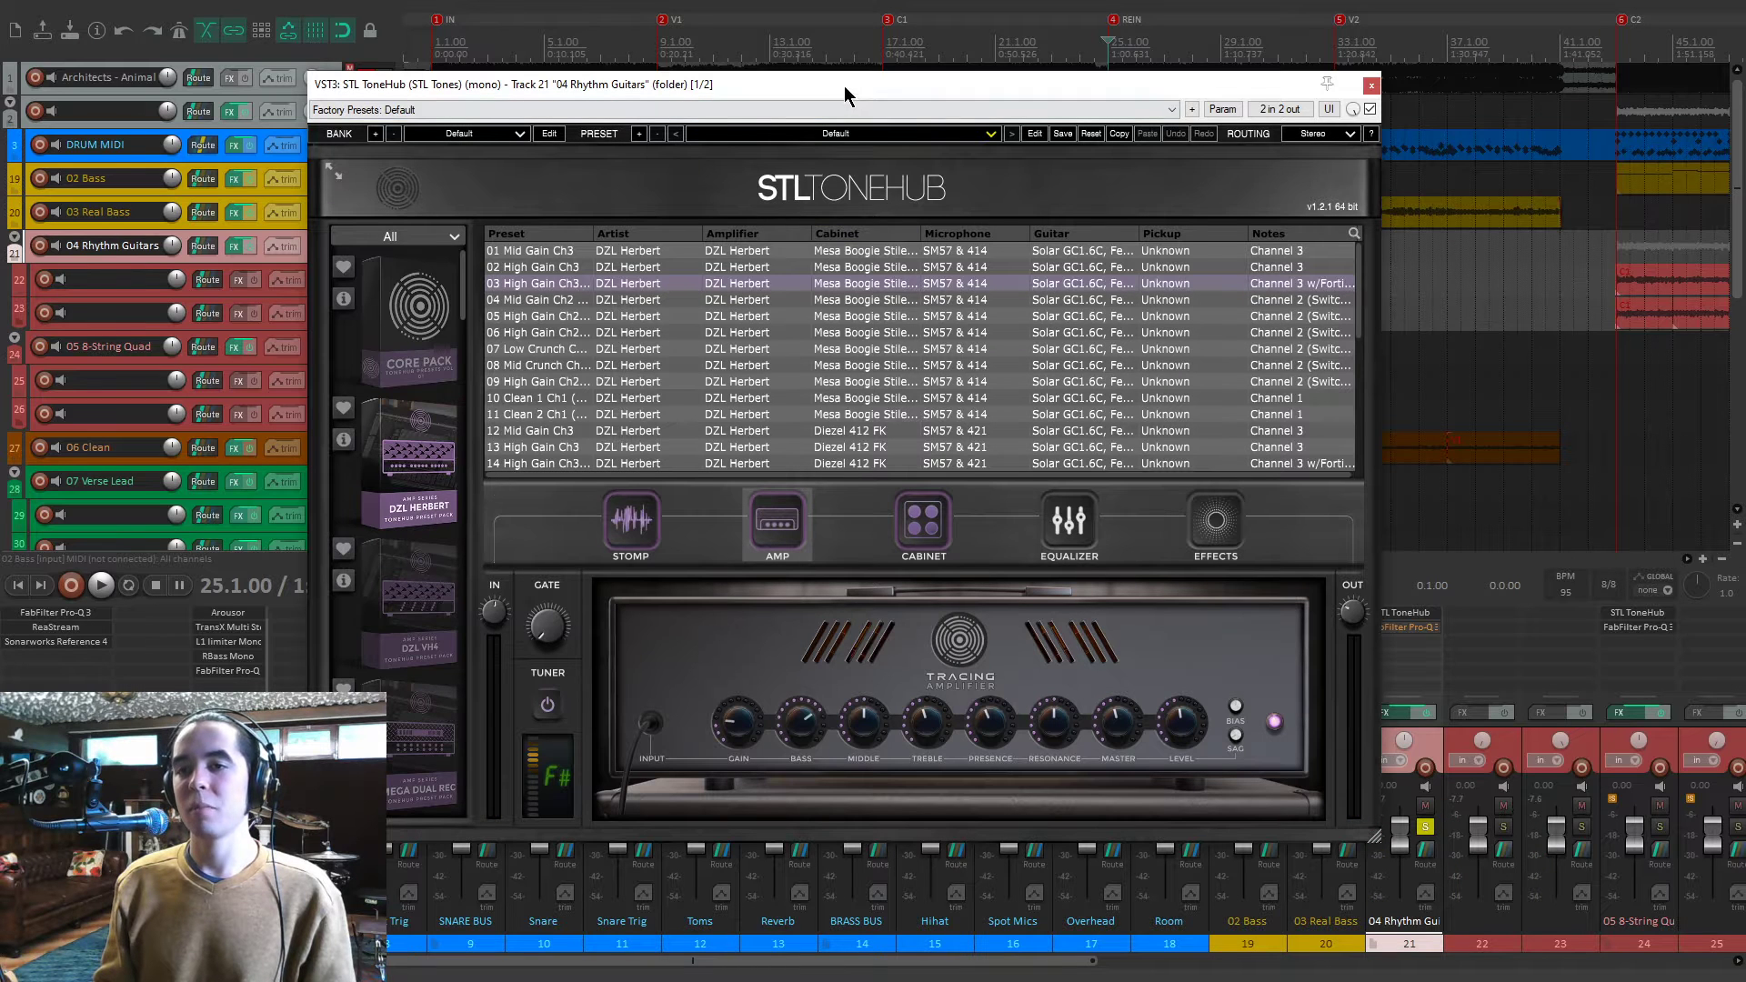
pyautogui.moveTo(843, 97); pyautogui.dragTo(957, 100)
pyautogui.moveTo(707, 239); pyautogui.dragTo(759, 239)
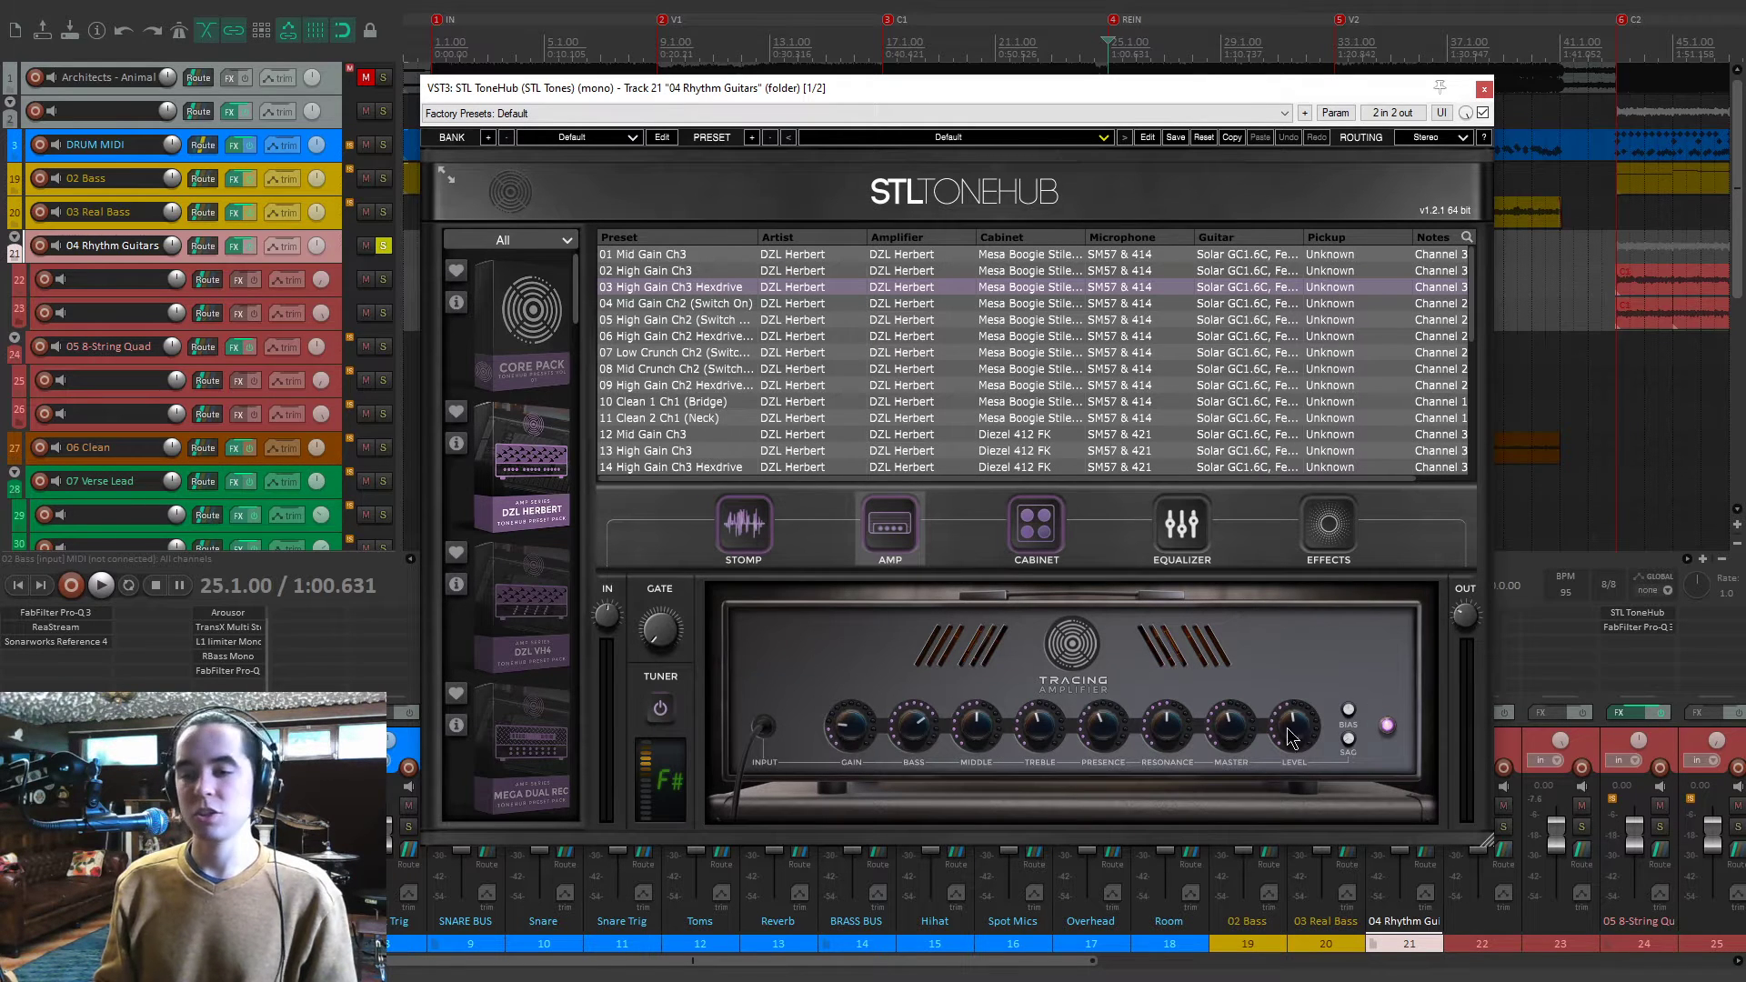
pyautogui.click(1484, 91)
# Open the enabled Pro-Q 3 on 04 Rhythm Guitars and inspect its two upper cuts and the dynamic low band.
pyautogui.click(1405, 628)
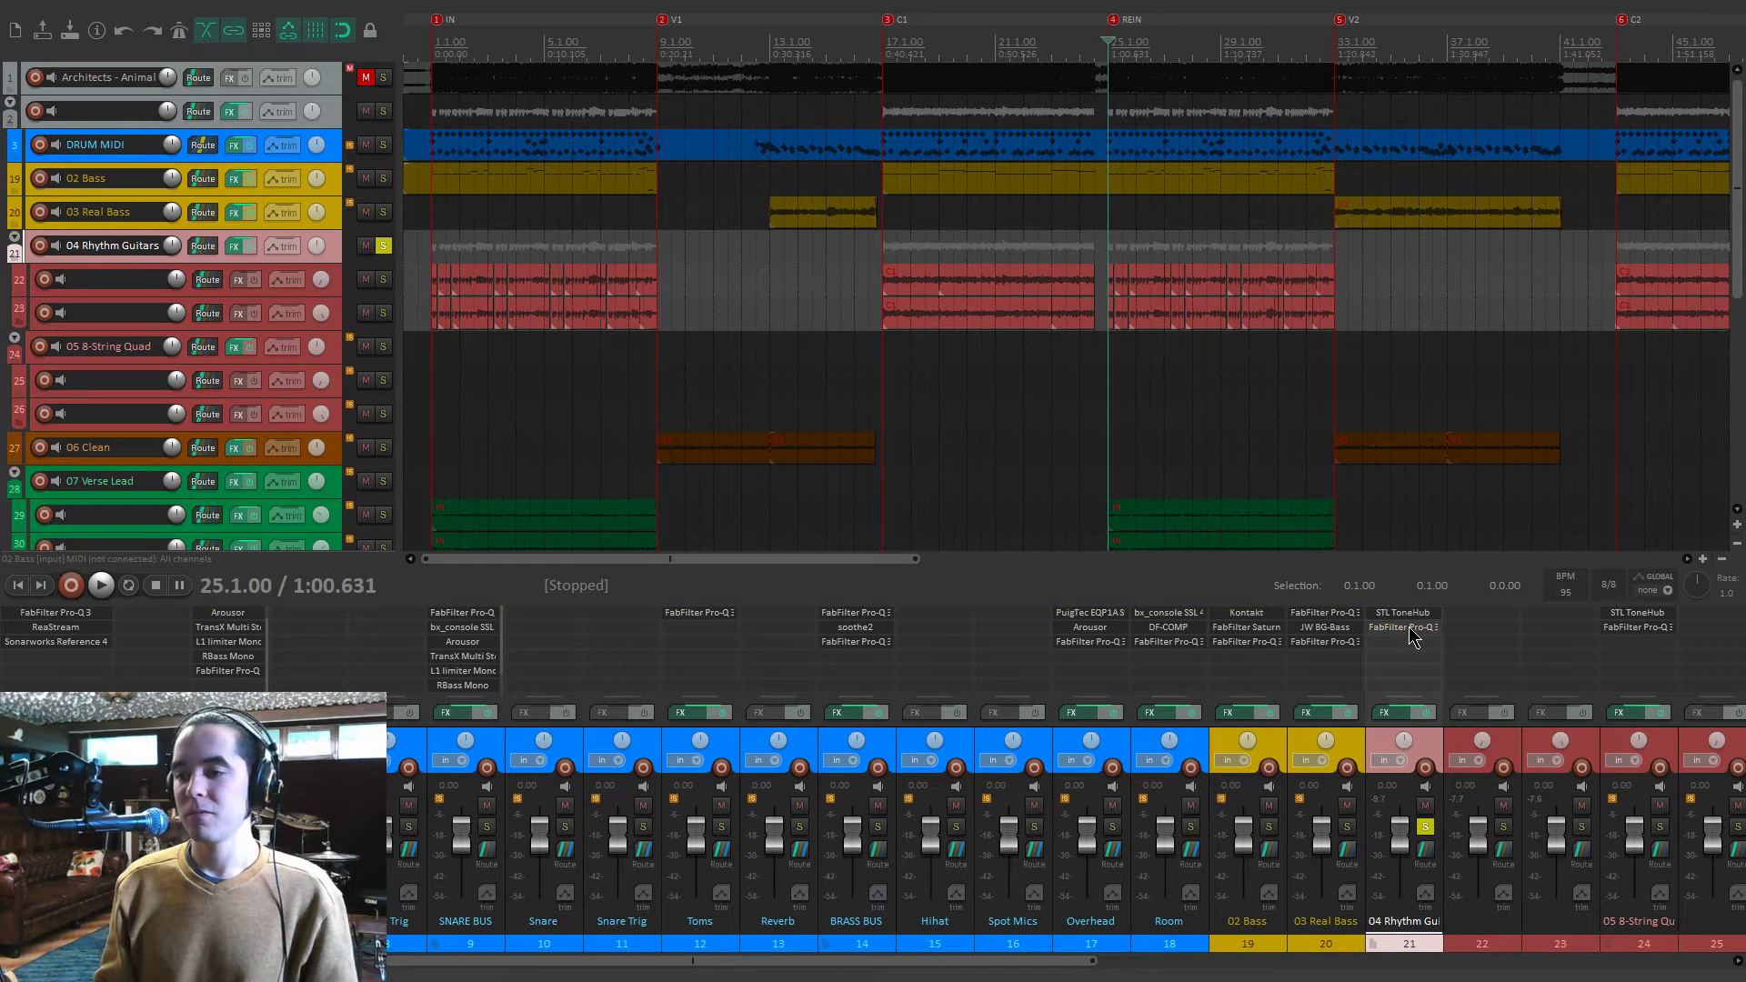
pyautogui.moveTo(1122, 179); pyautogui.dragTo(796, 167)
pyautogui.moveTo(784, 434)
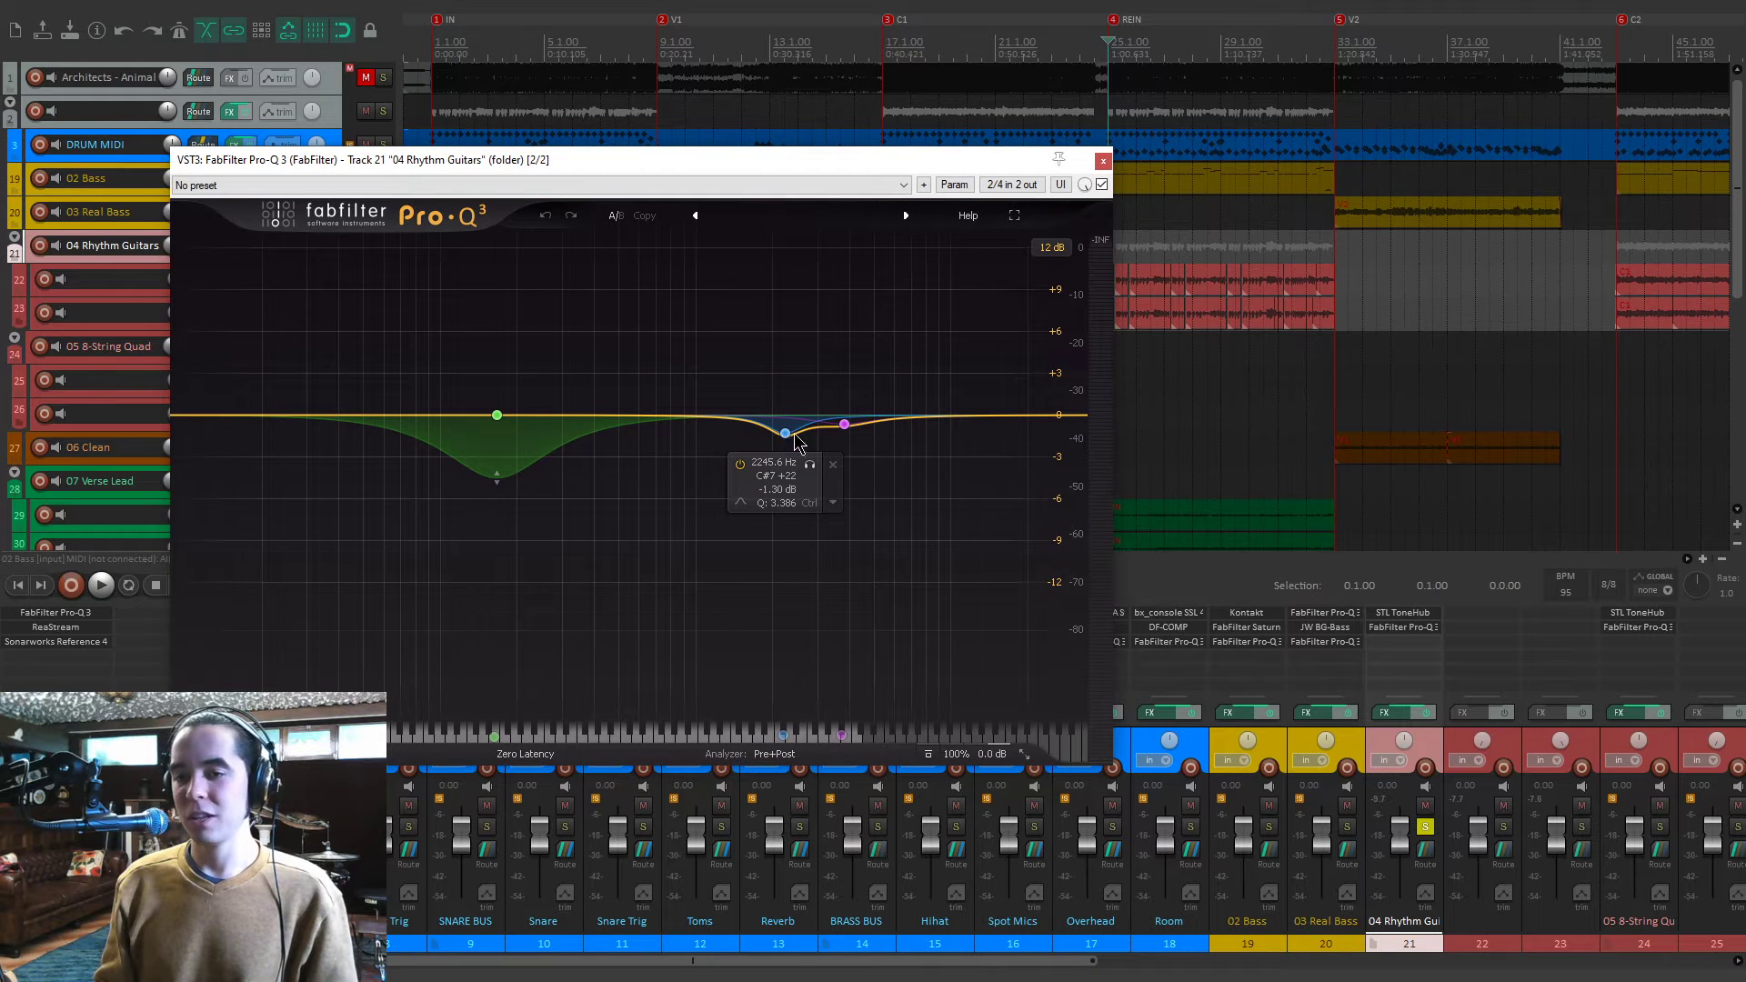
pyautogui.moveTo(845, 427)
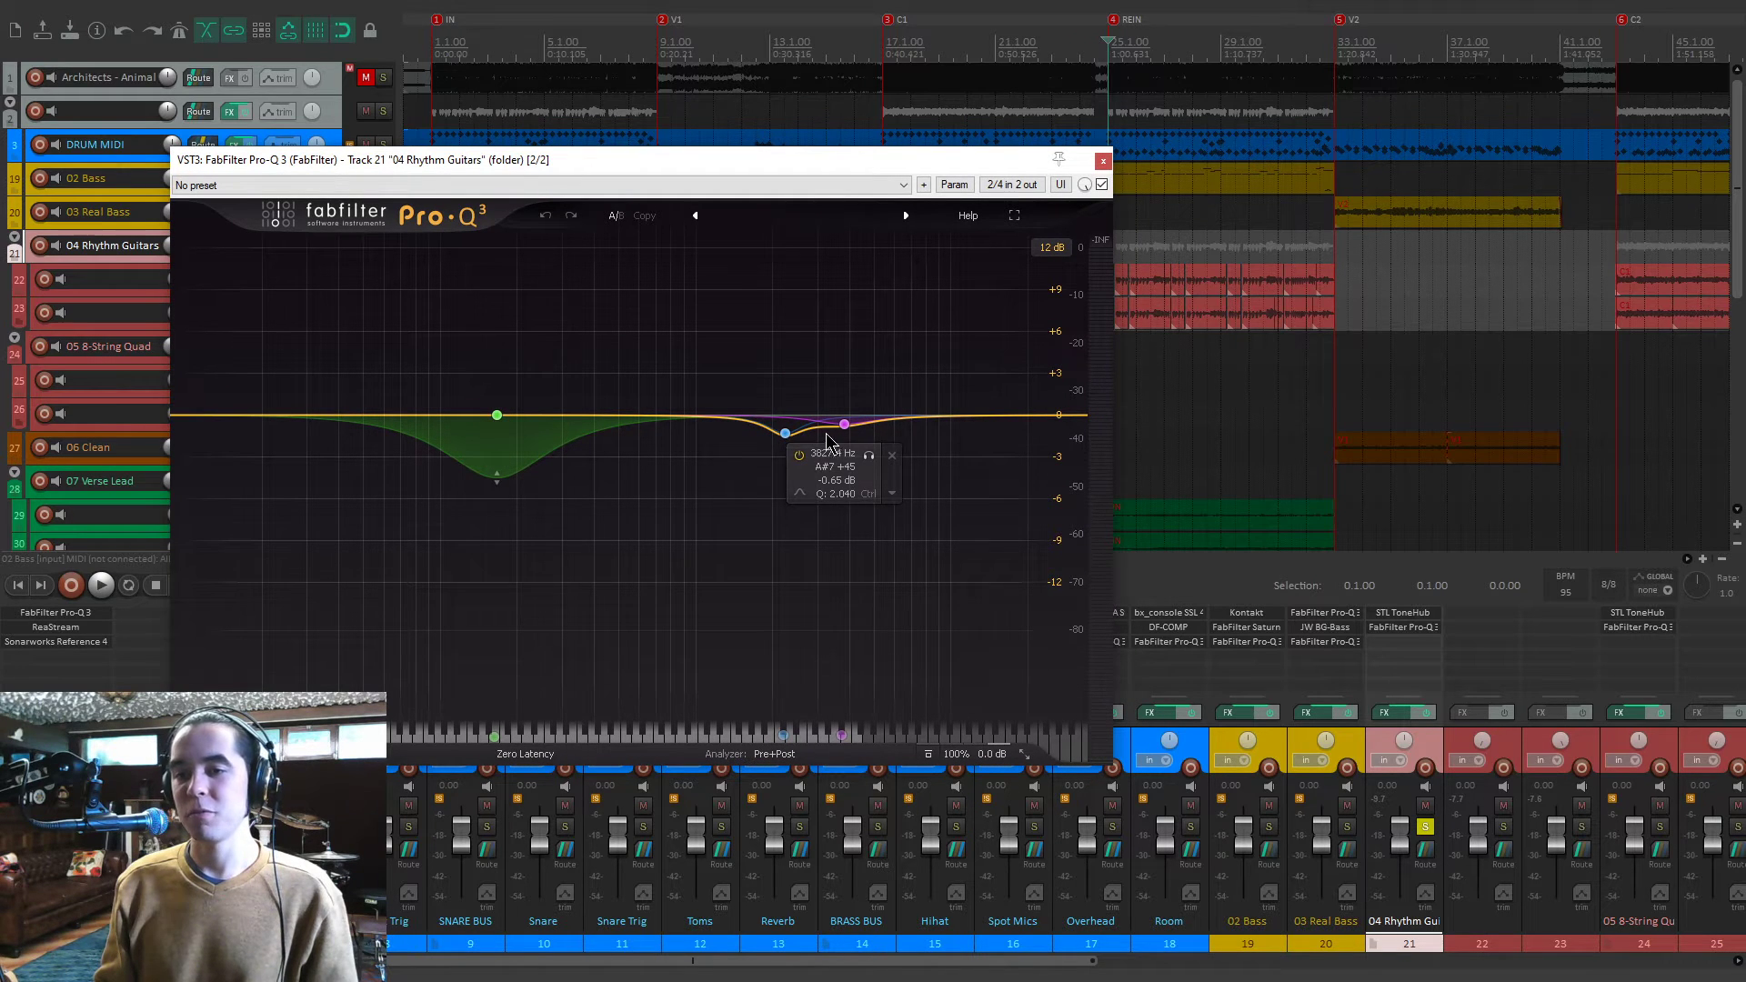
pyautogui.moveTo(487, 476)
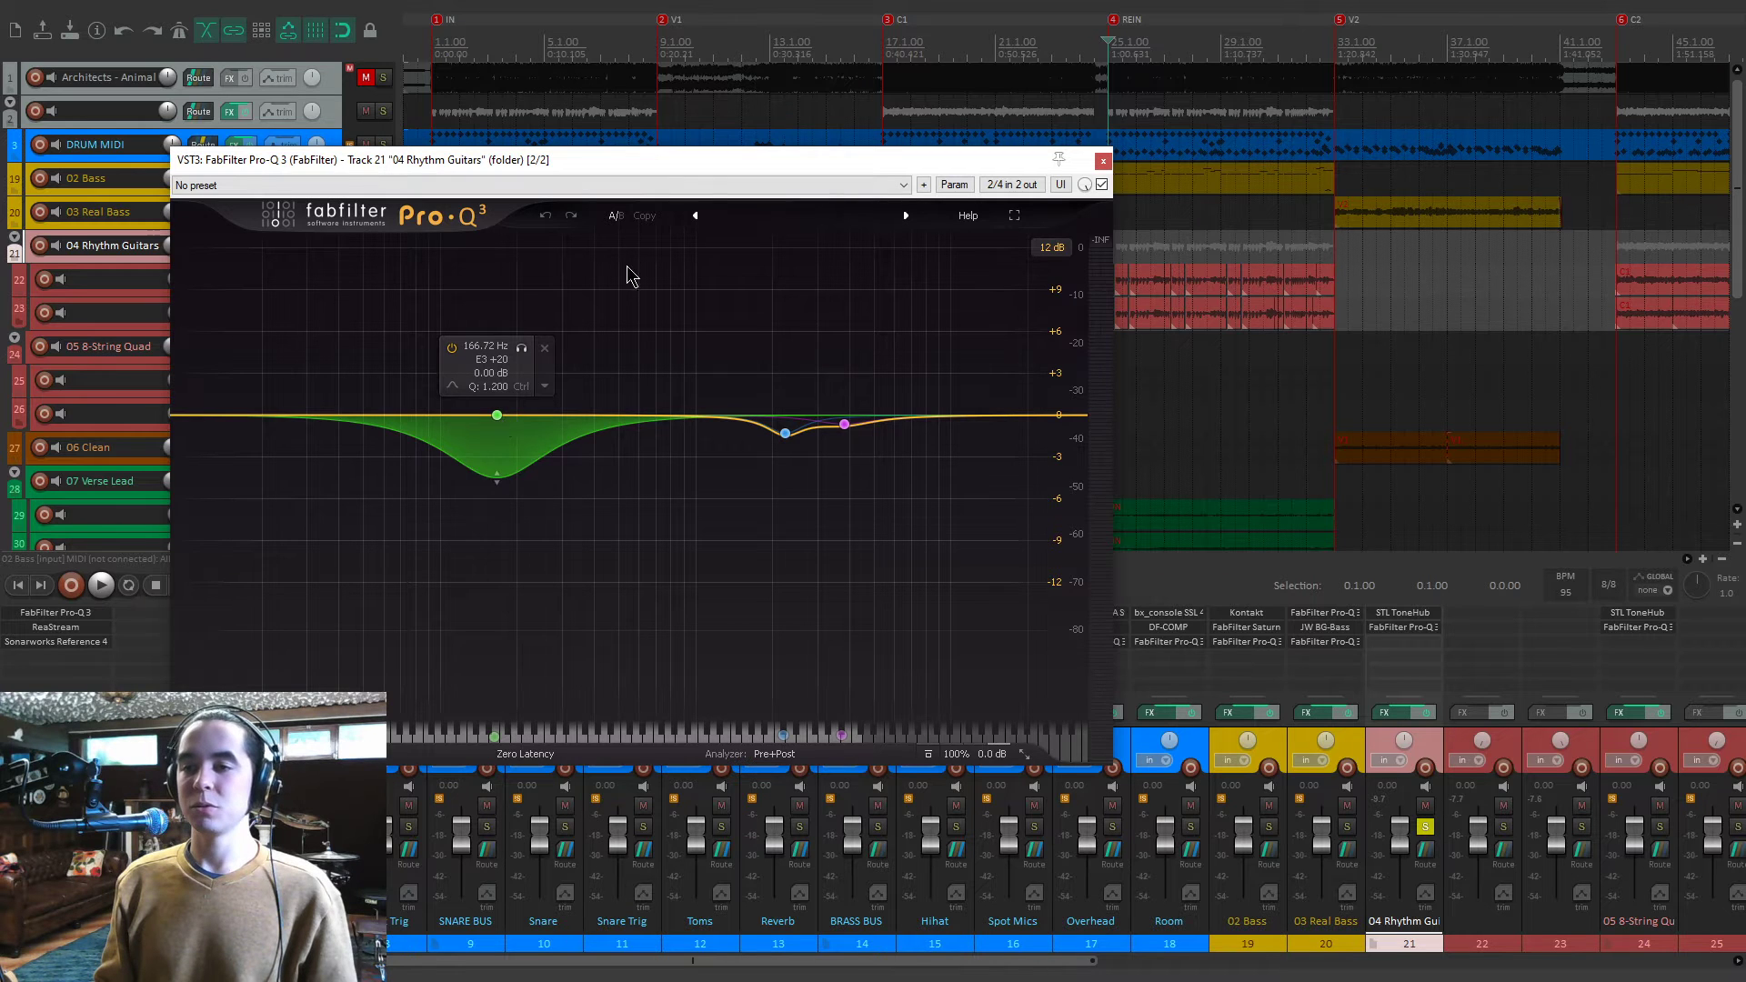
# Play the rhythm guitars and compare the sound with their Pro-Q 3 bypassed and enabled.
pyautogui.moveTo(798, 161); pyautogui.dragTo(783, 134)
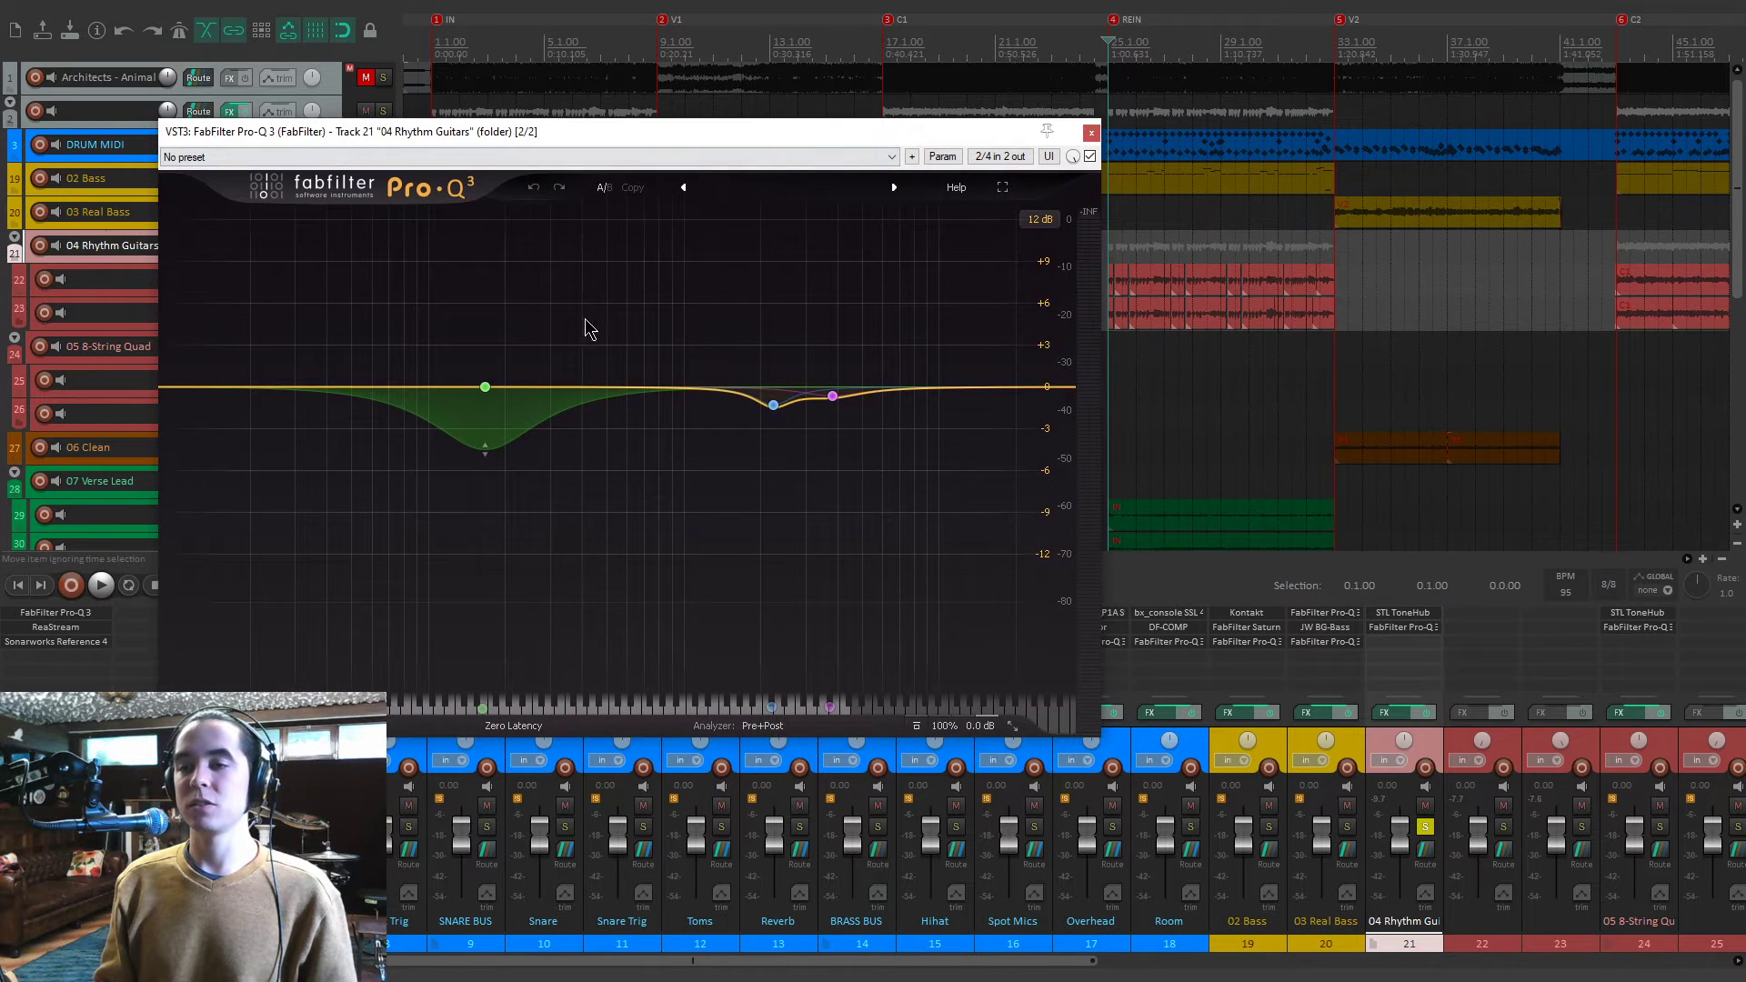
pyautogui.moveTo(485, 429)
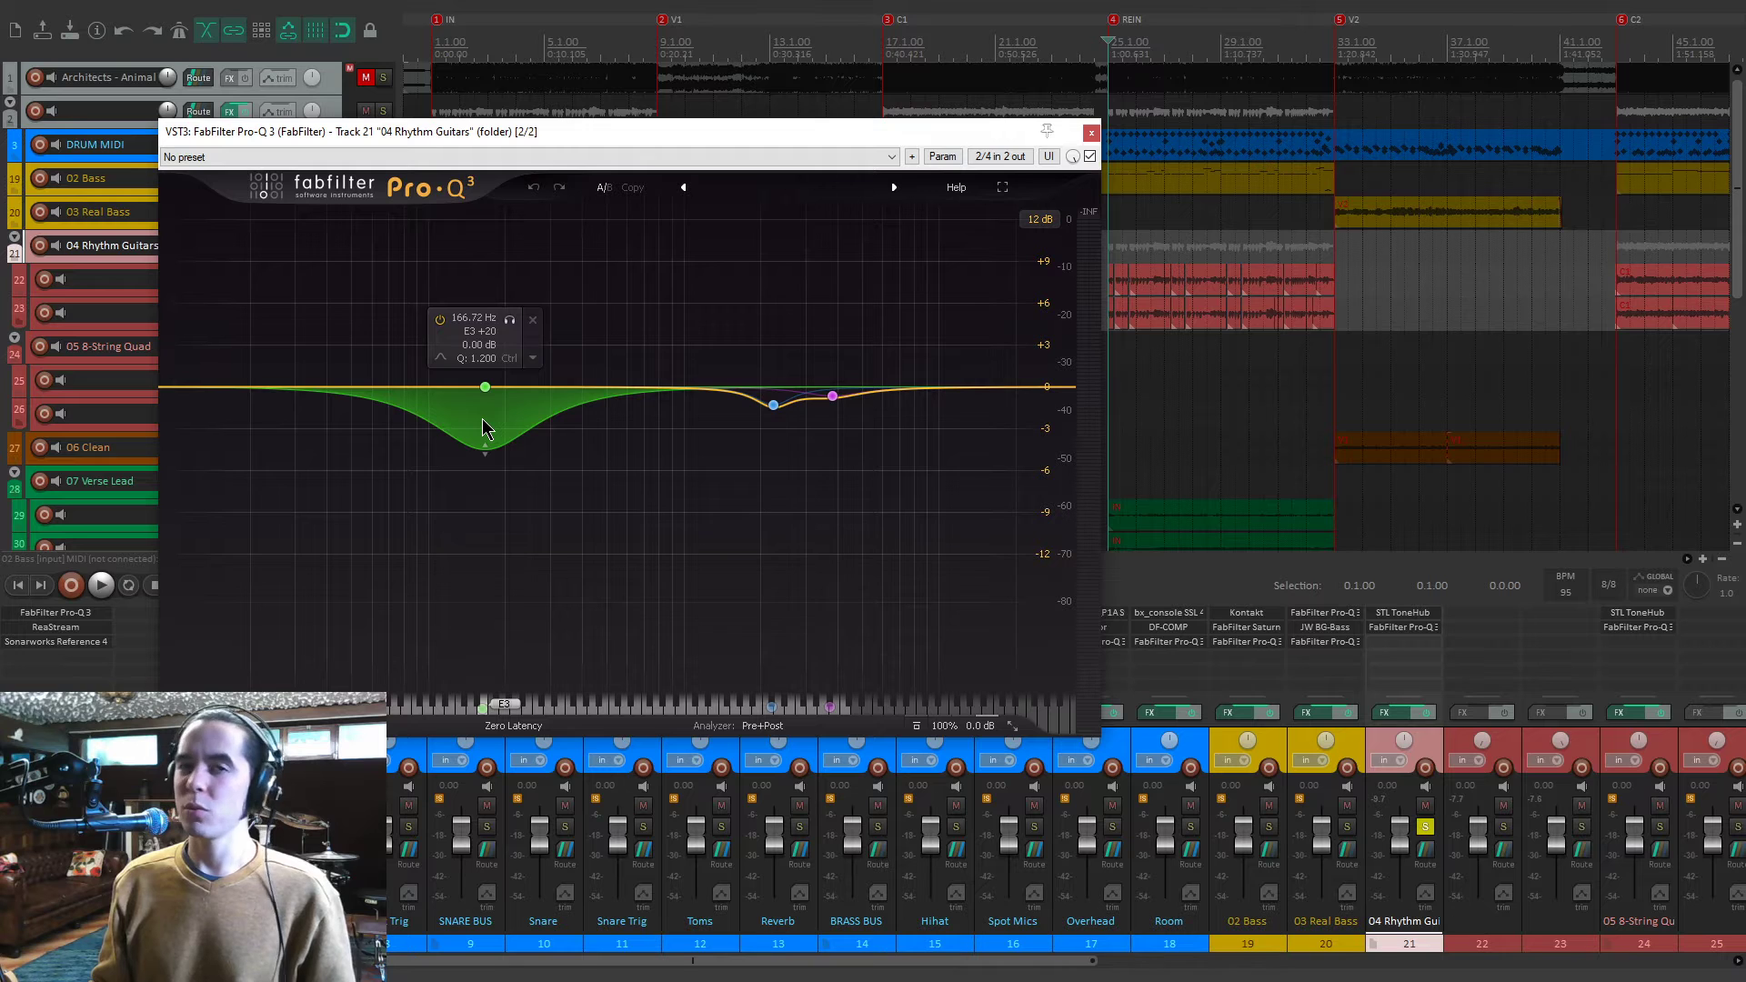
pyautogui.press('space')
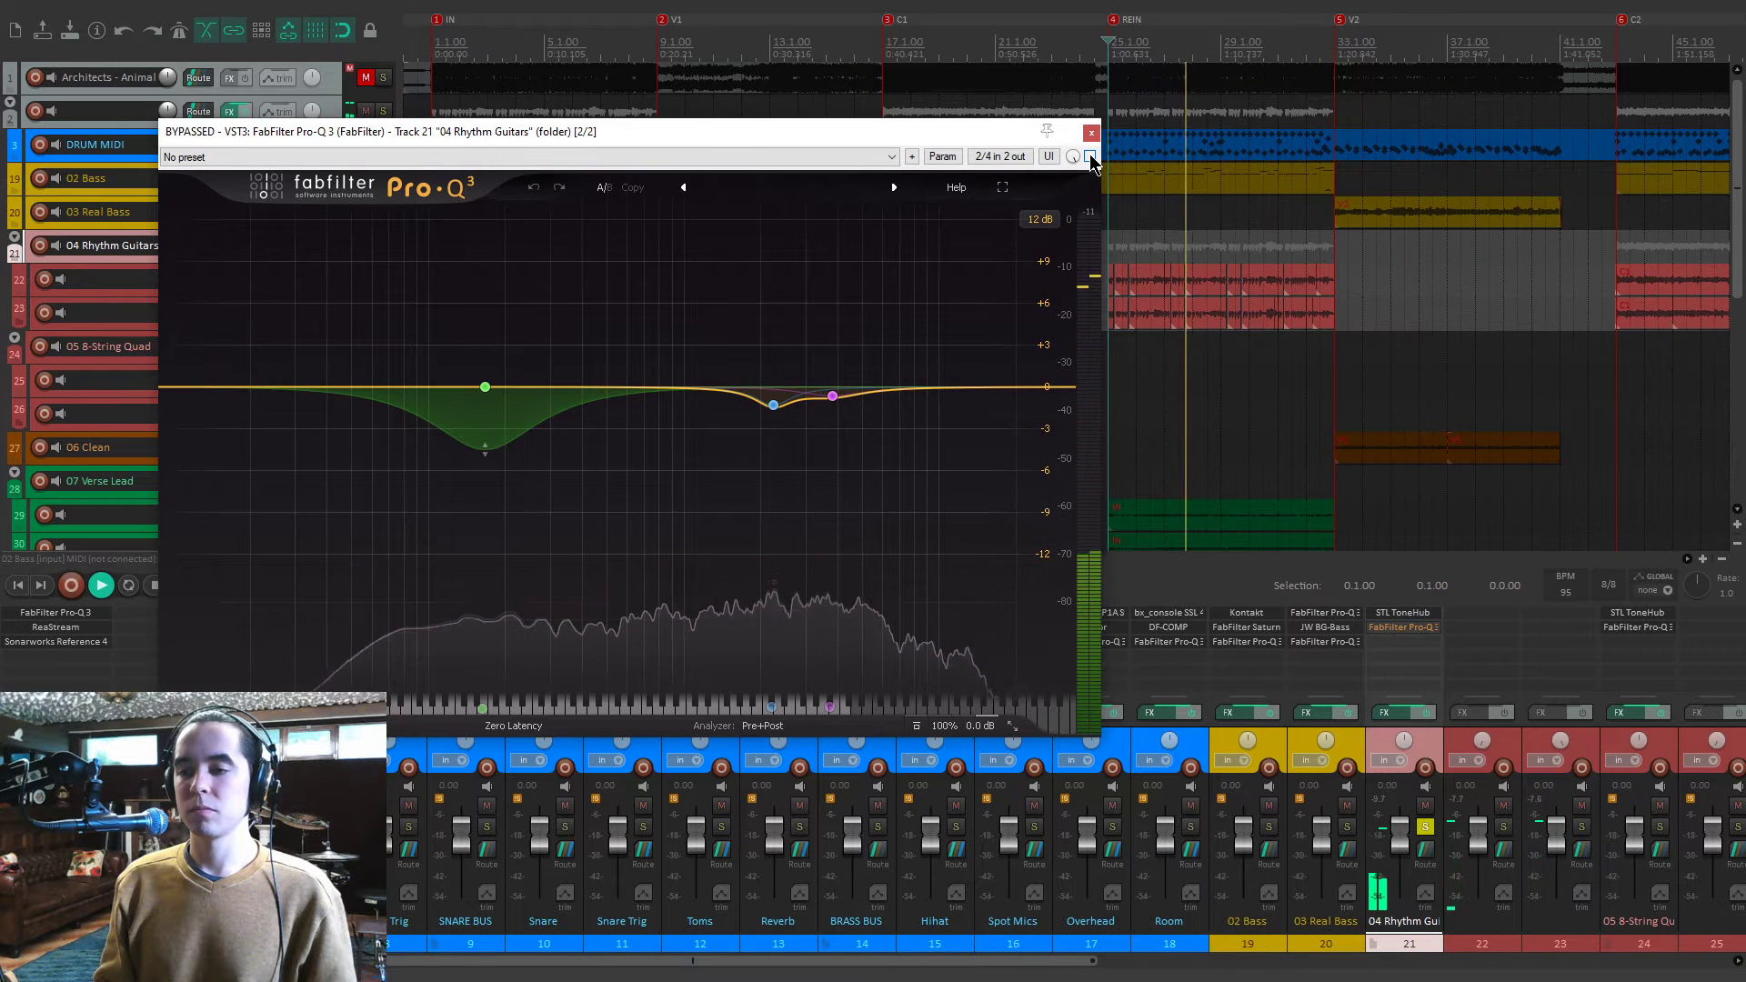
pyautogui.press('space')
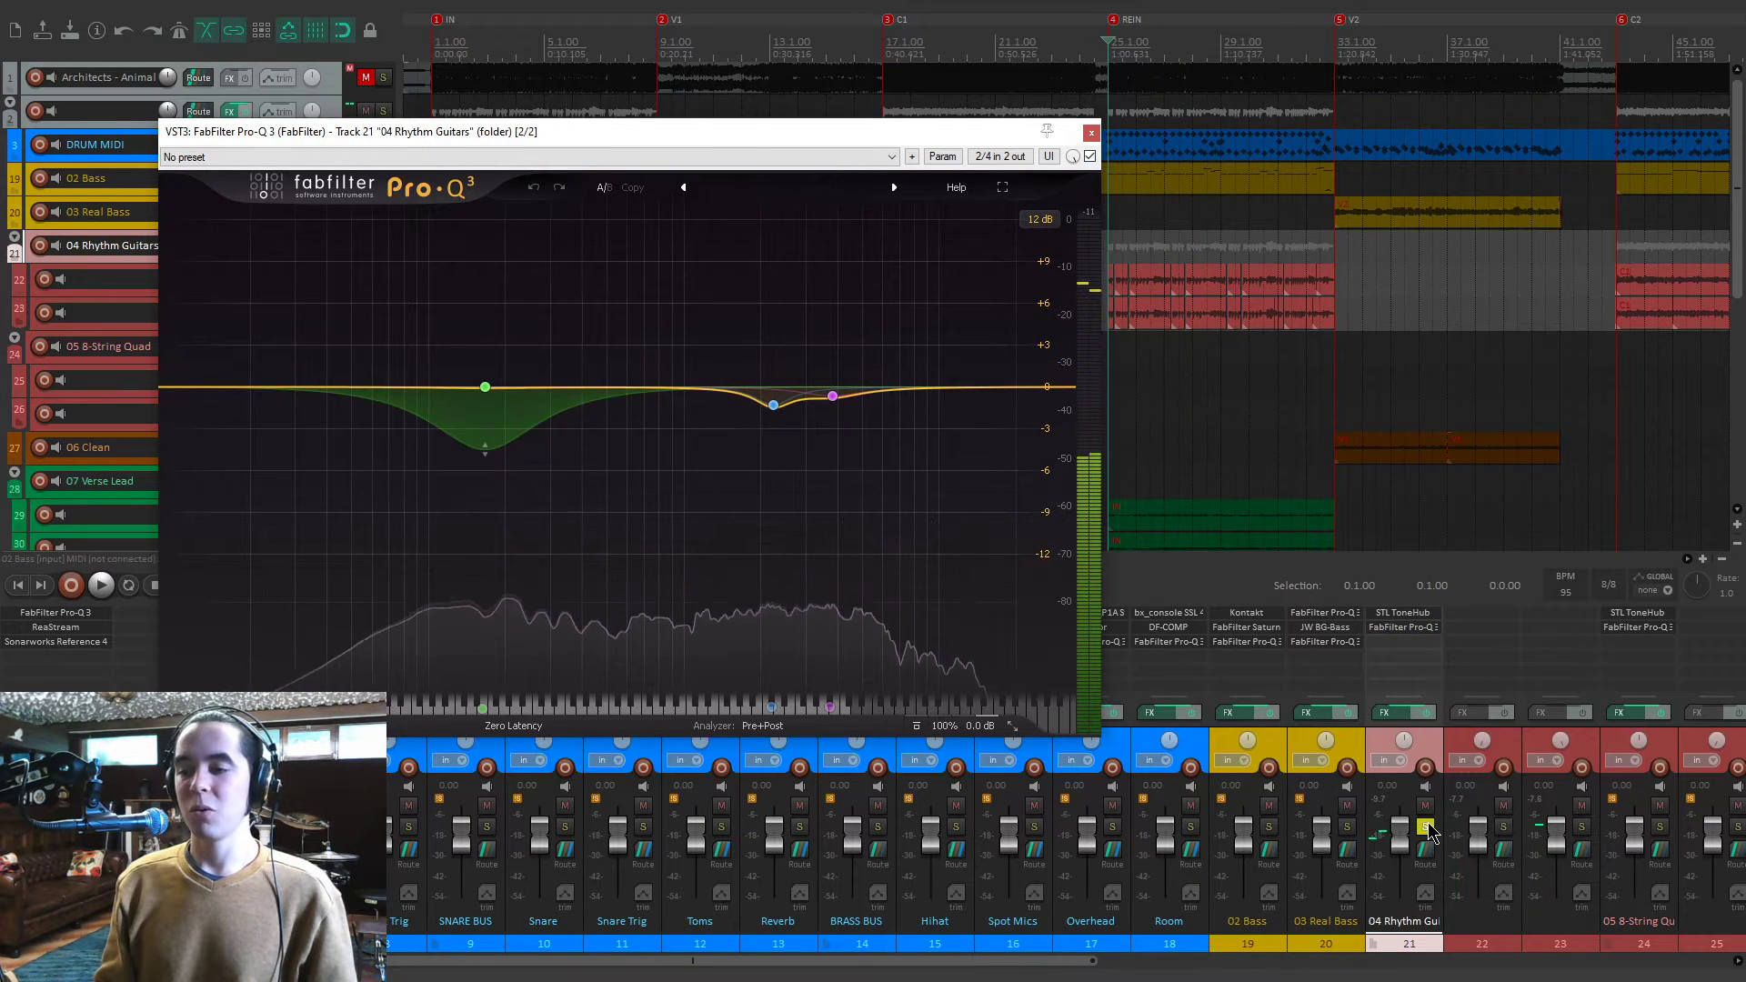
# Close the rhythm guitars' Pro-Q 3 and play the unsoloed full mix from the REIN marker.
pyautogui.press('space')
pyautogui.click(1090, 133)
pyautogui.scroll(-2, 1040, 338)
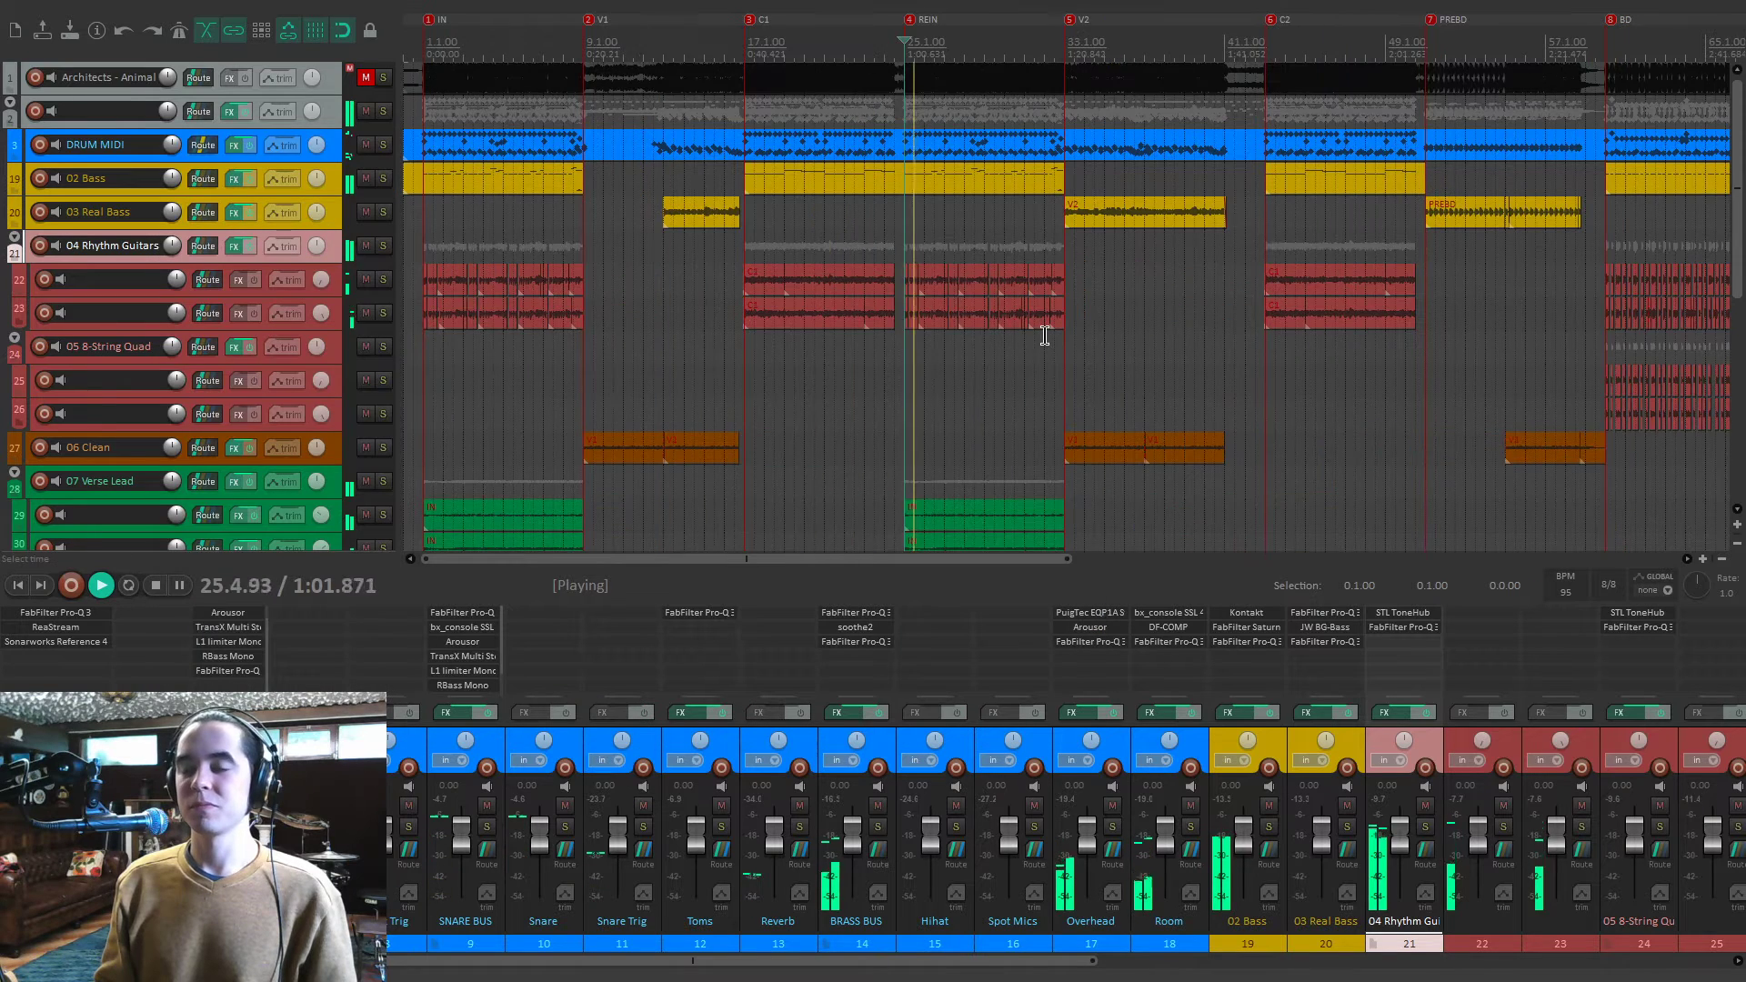
pyautogui.hscroll(3, 1269, 727)
pyautogui.press('space')
# Solo the 05 8-String Quad folder at the BD section, play it with its effects disabled, and enable the effects again.
pyautogui.click(1524, 362)
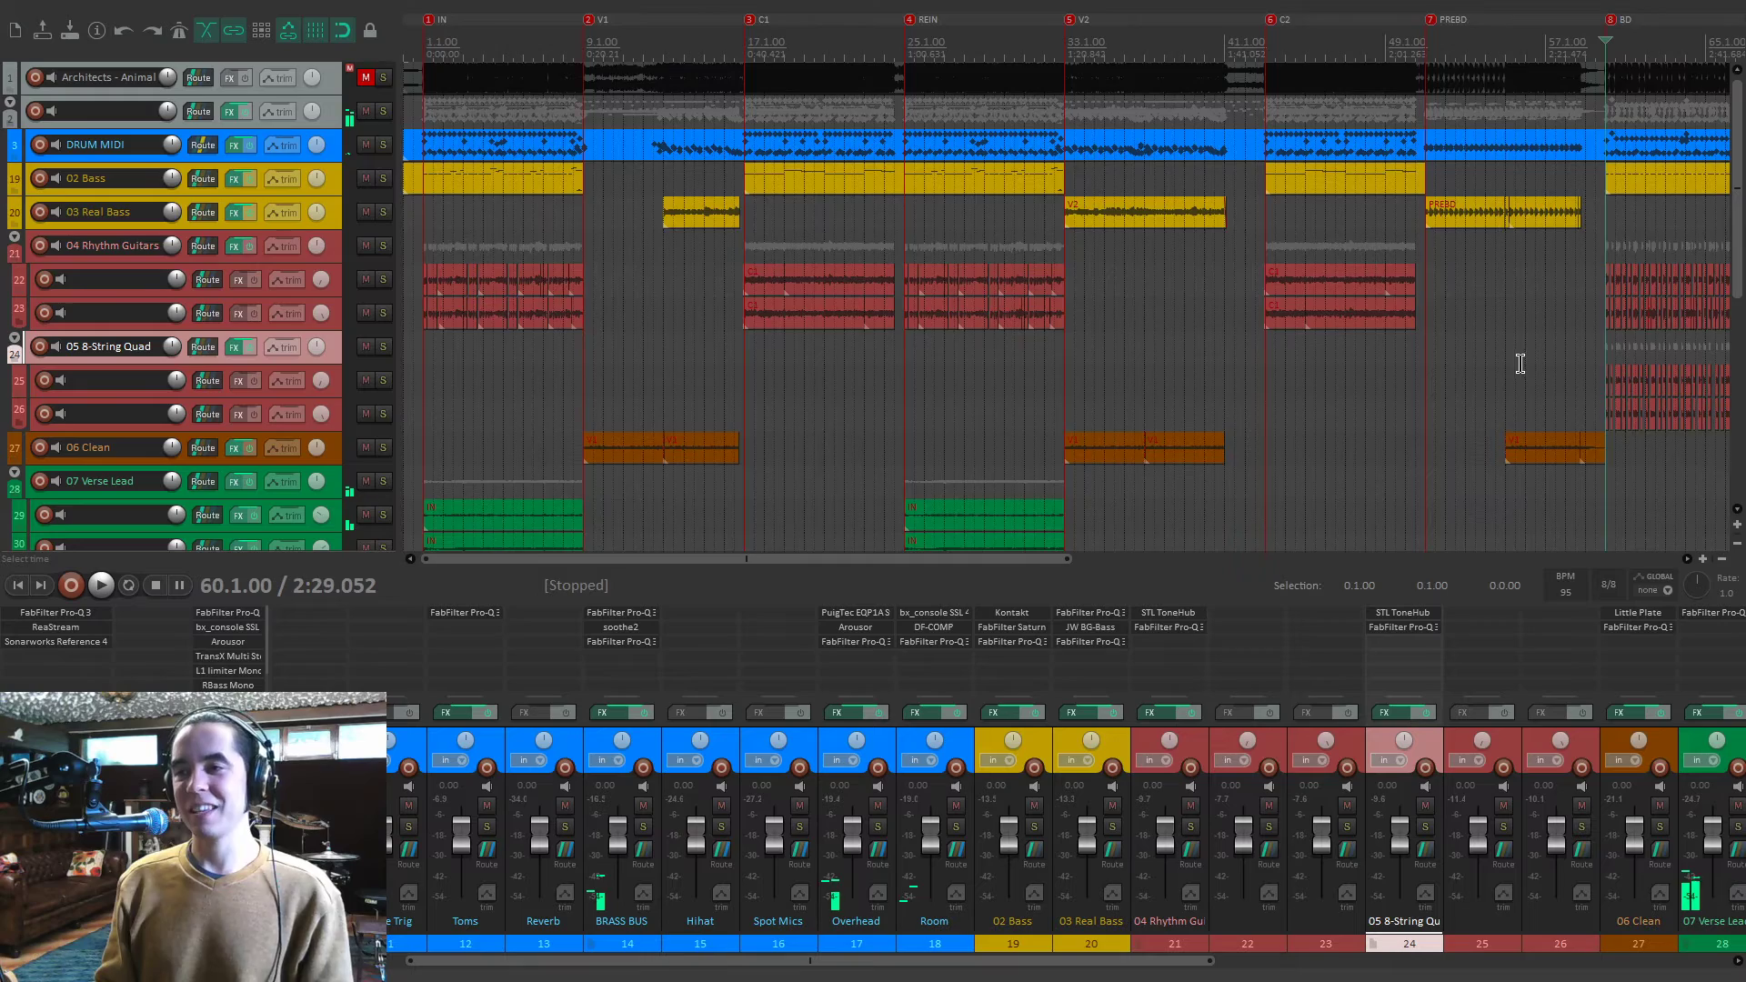
pyautogui.scroll(-2, 1519, 362)
pyautogui.scroll(5, 1481, 378)
pyautogui.scroll(2, 1446, 386)
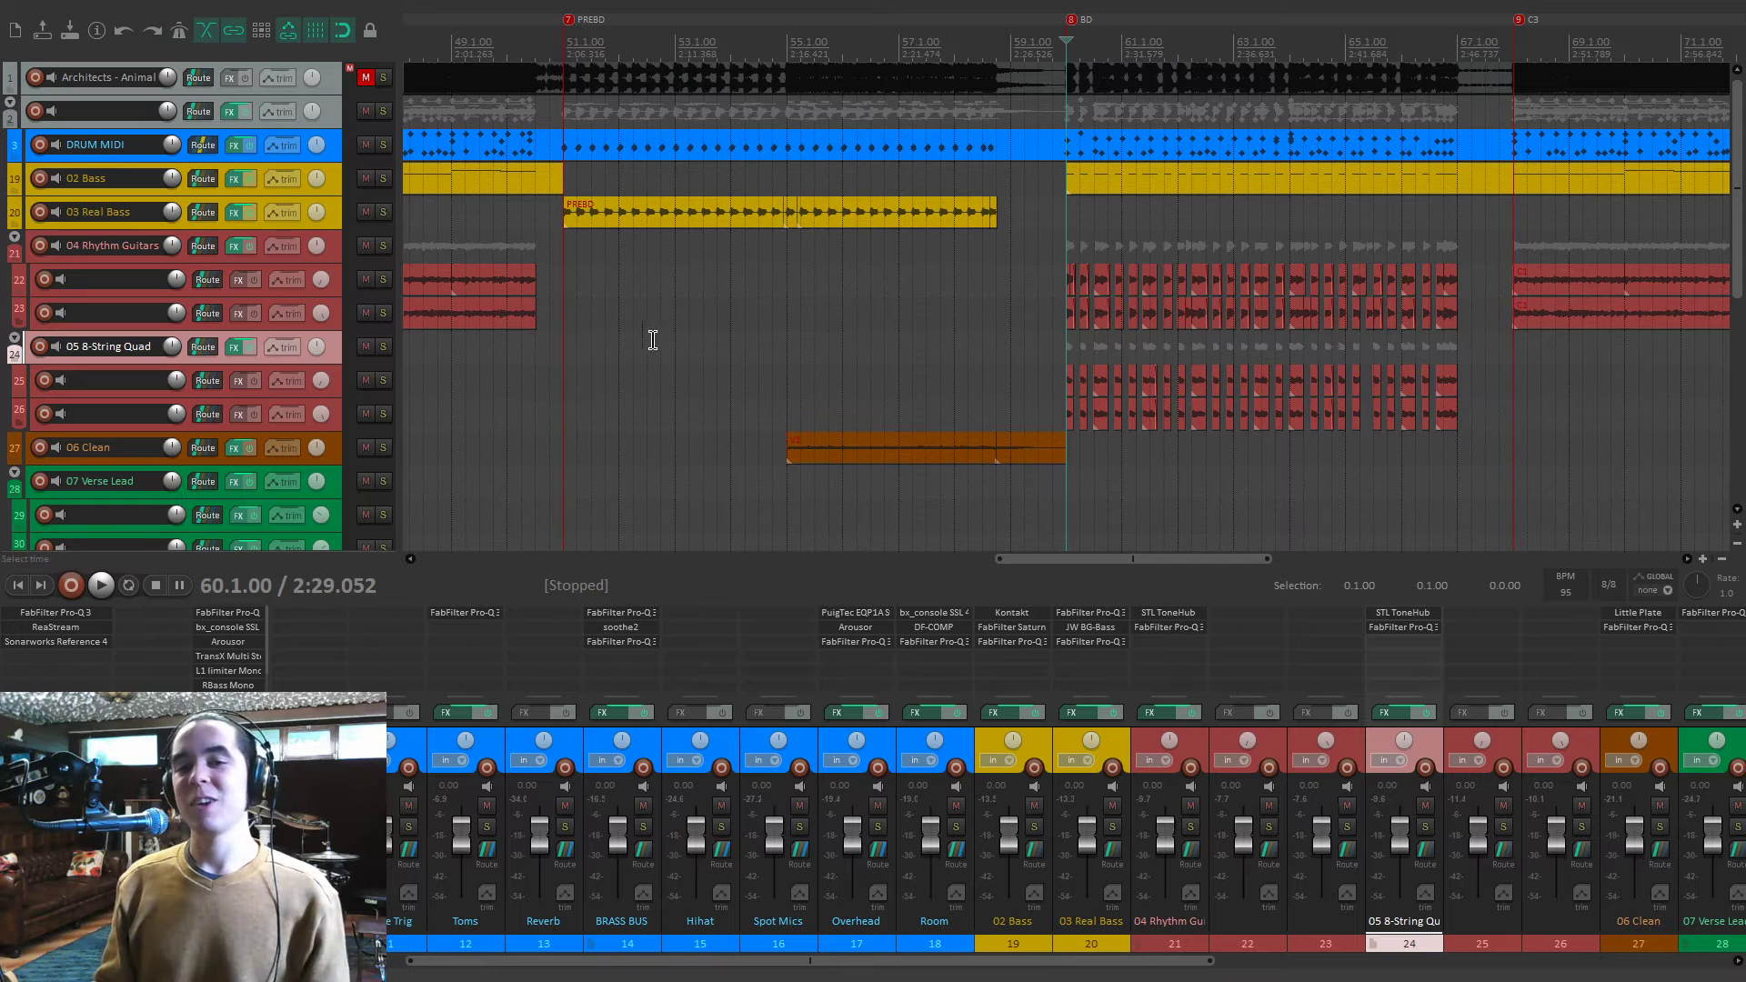
pyautogui.click(383, 347)
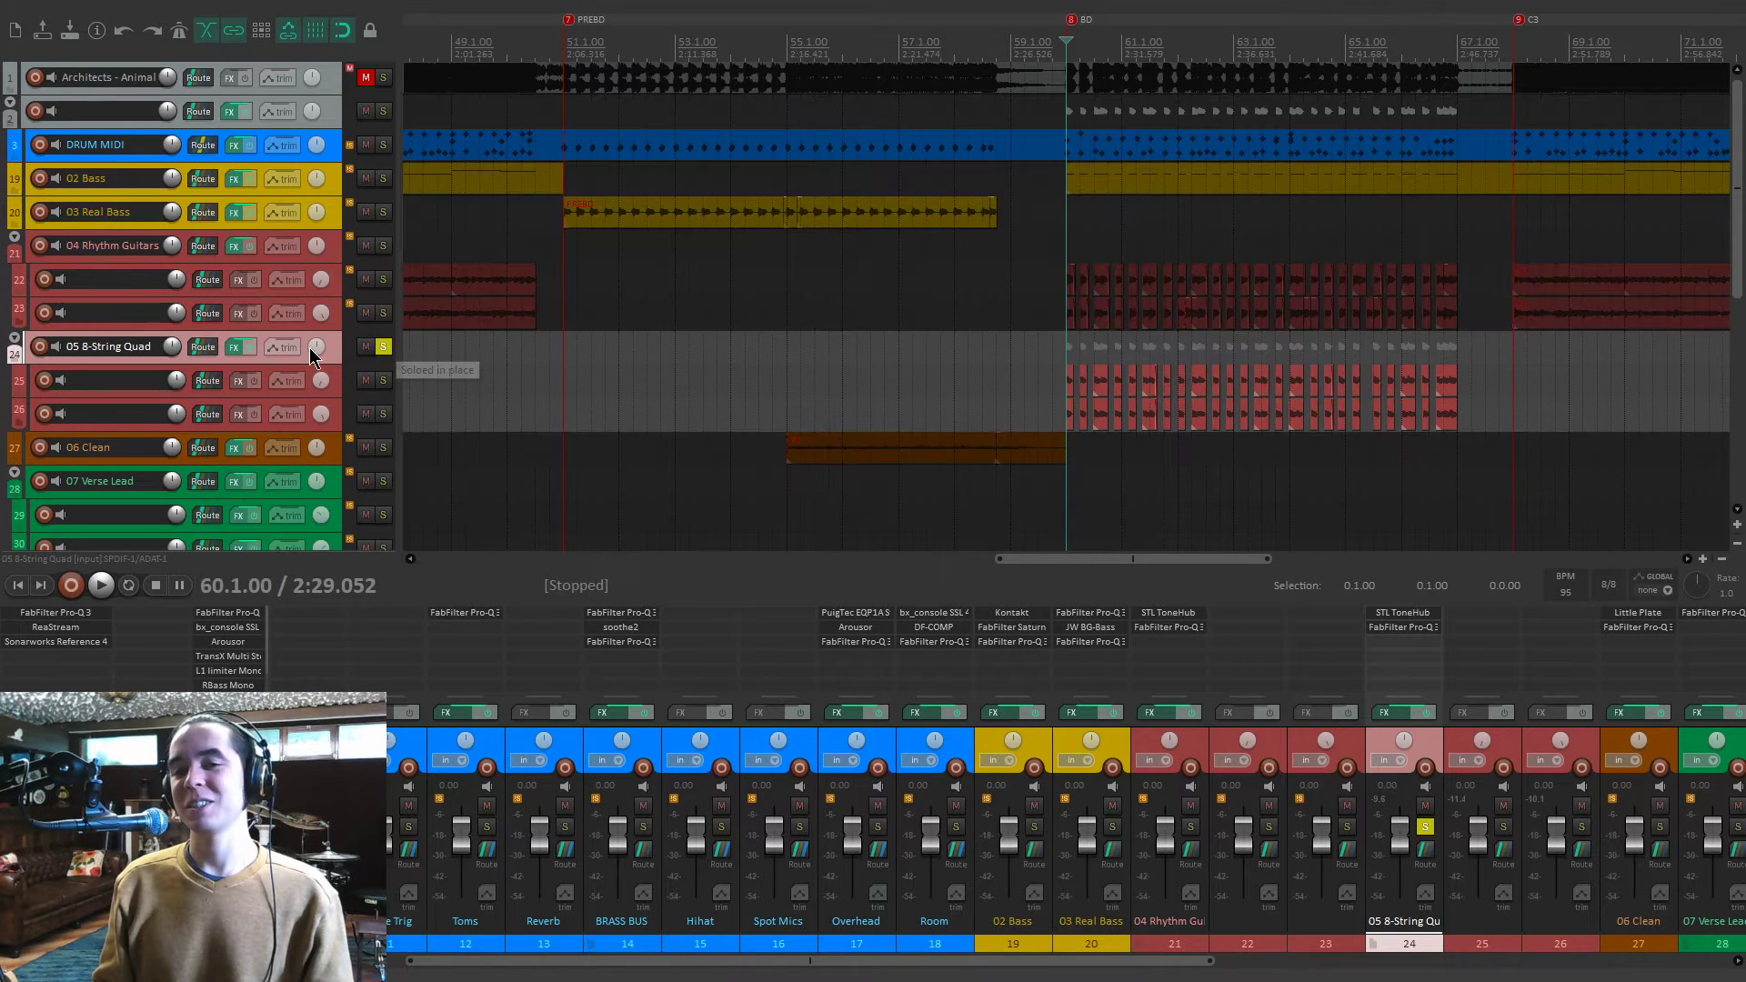
pyautogui.press('space')
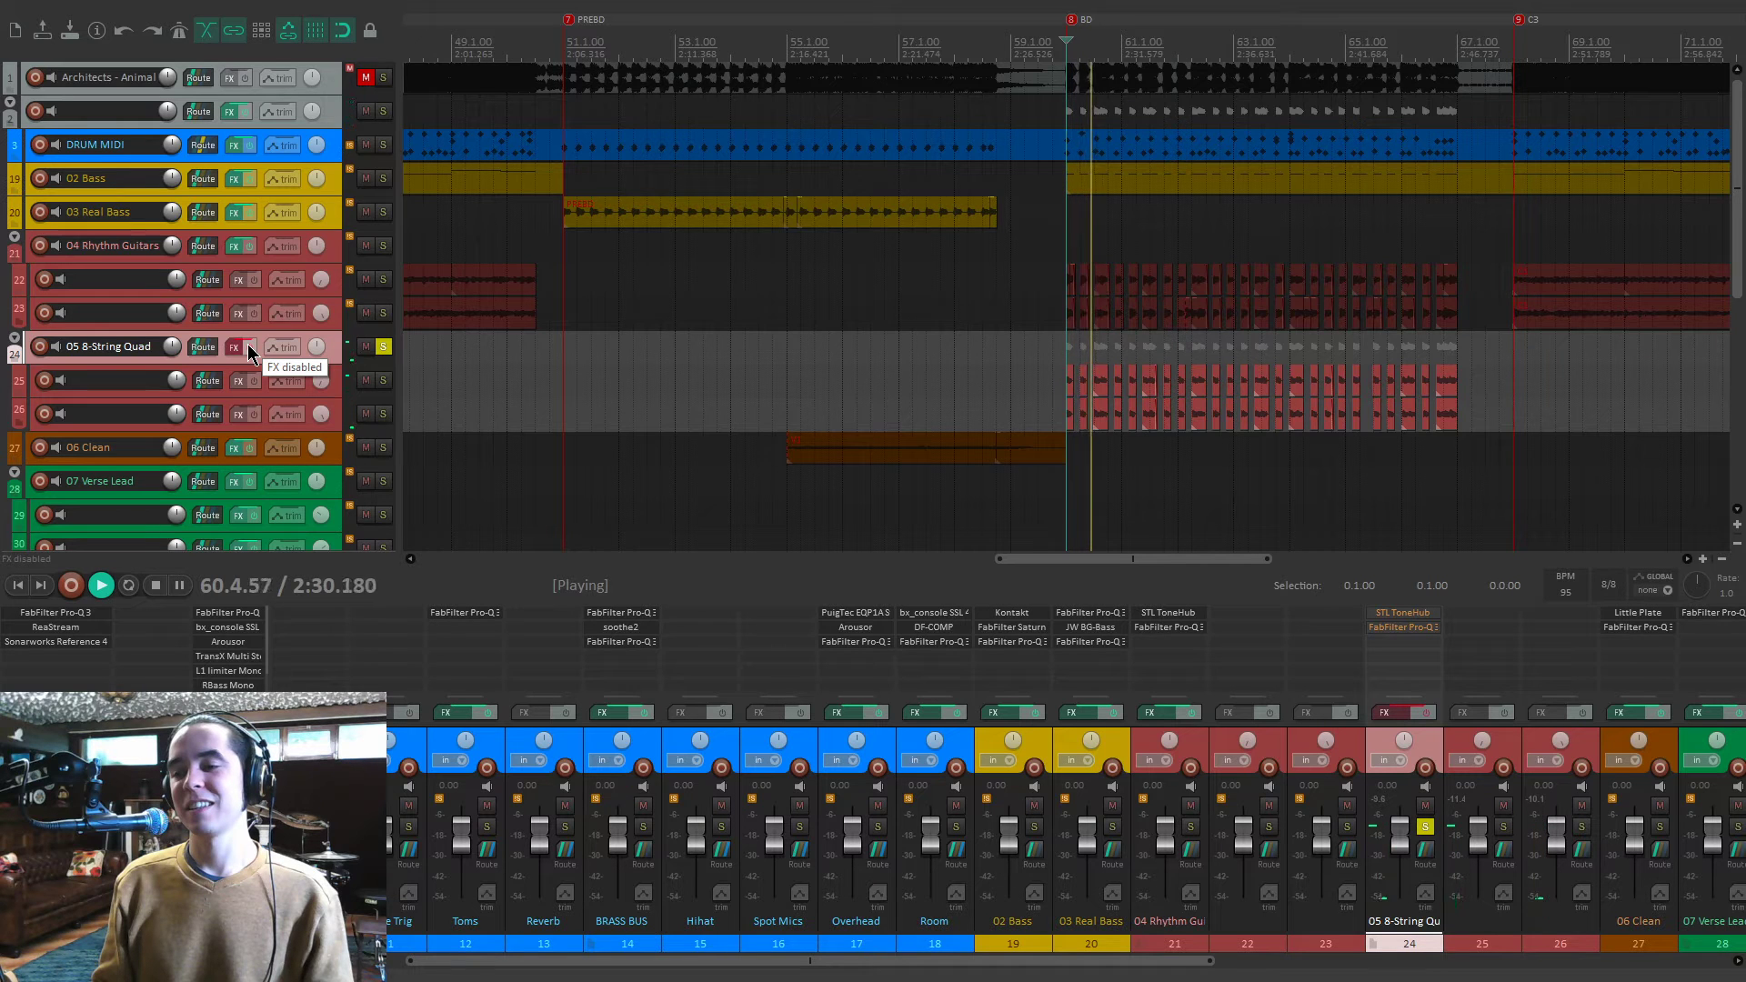
pyautogui.press('space')
pyautogui.click(248, 344)
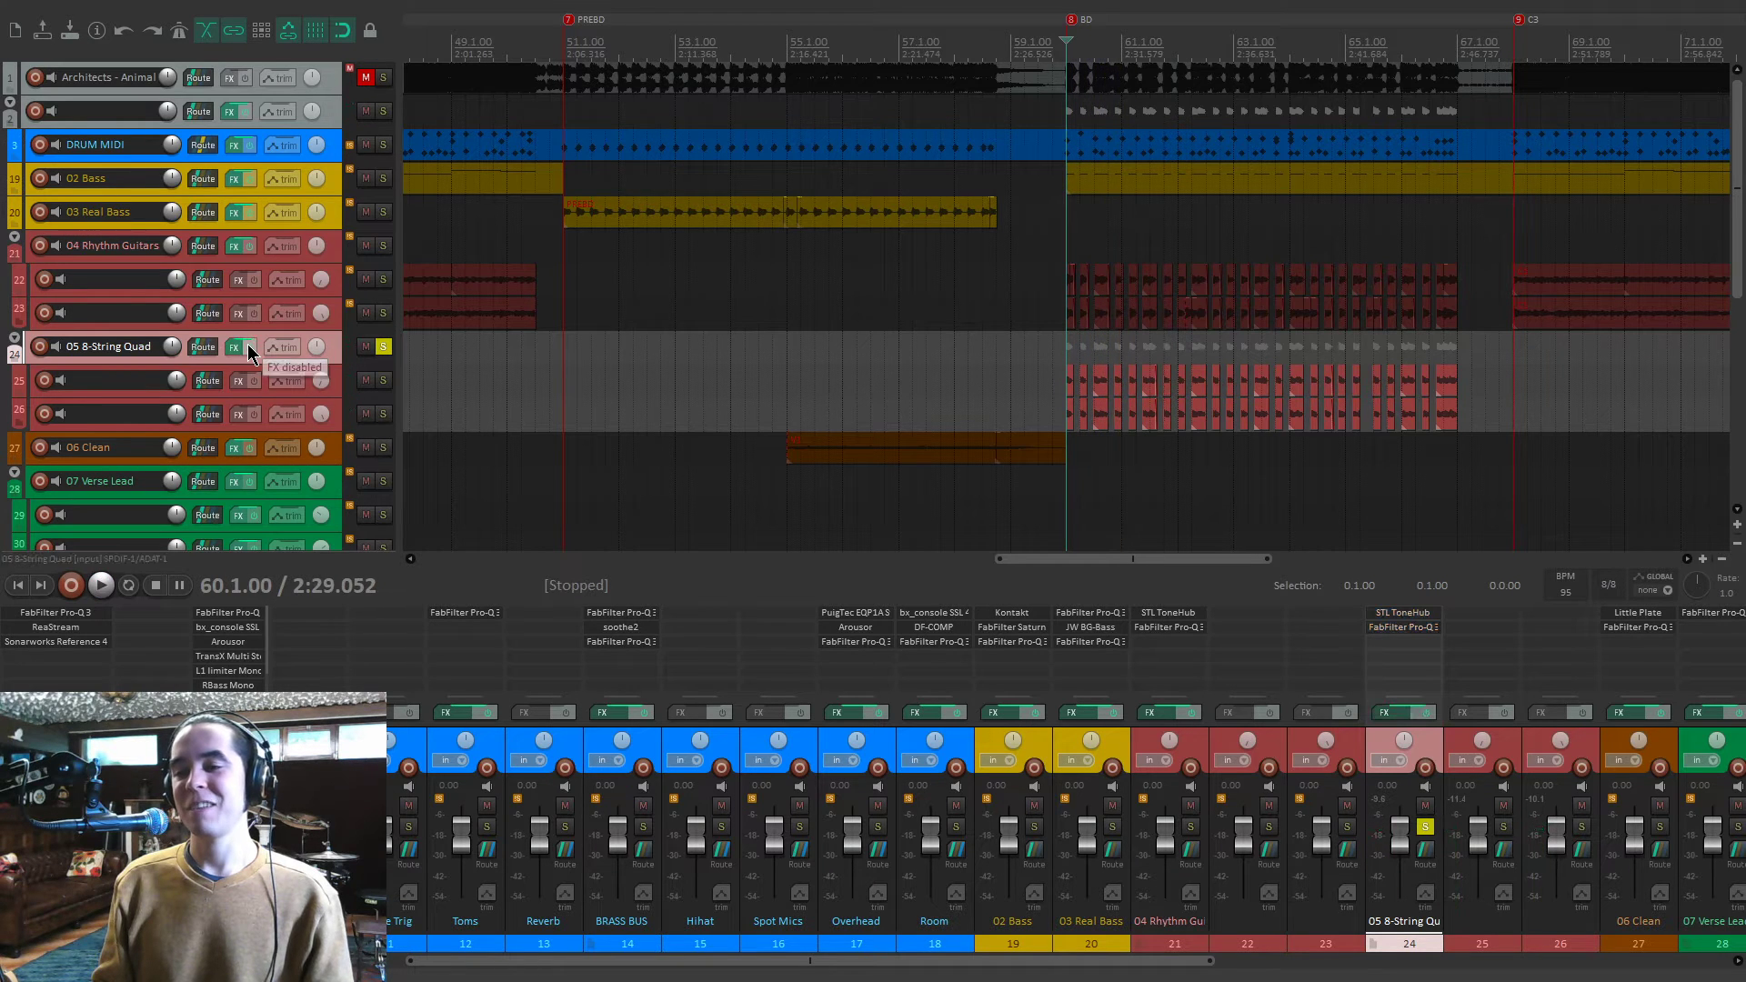
# Play the unsoloed mix from the BD marker and compare it with 05 8-String Quad muted and unmuted.
pyautogui.click(382, 347)
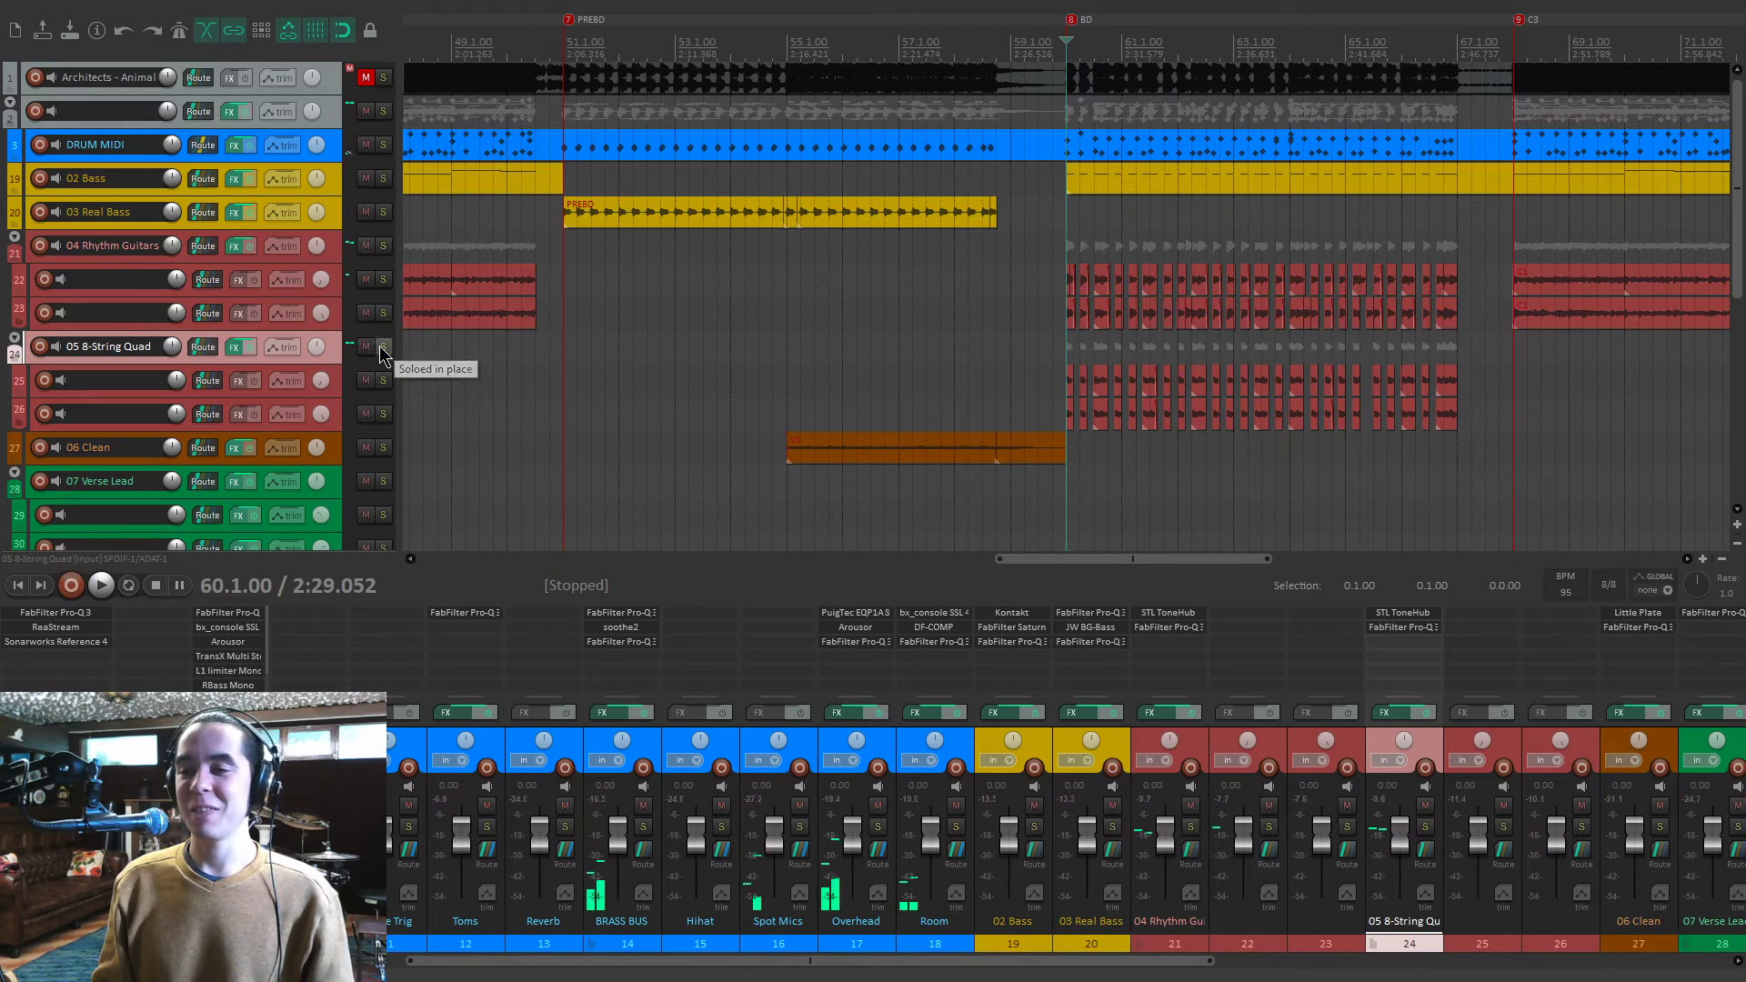
pyautogui.press('space')
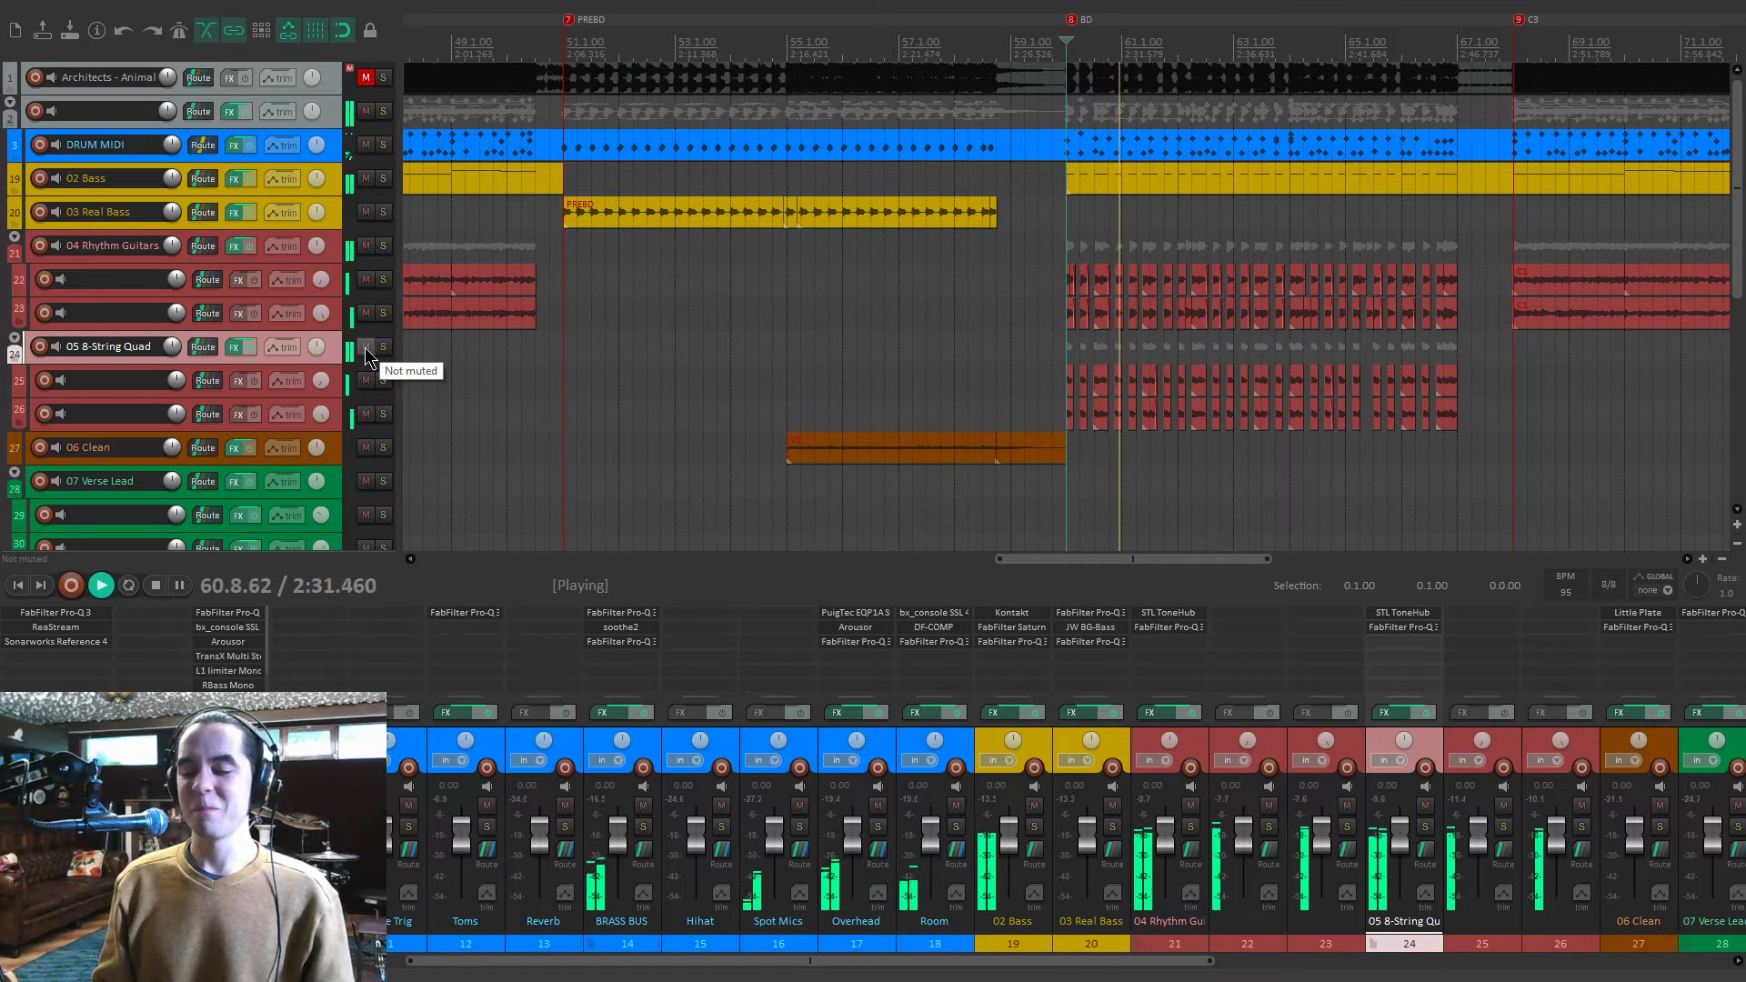
pyautogui.click(365, 347)
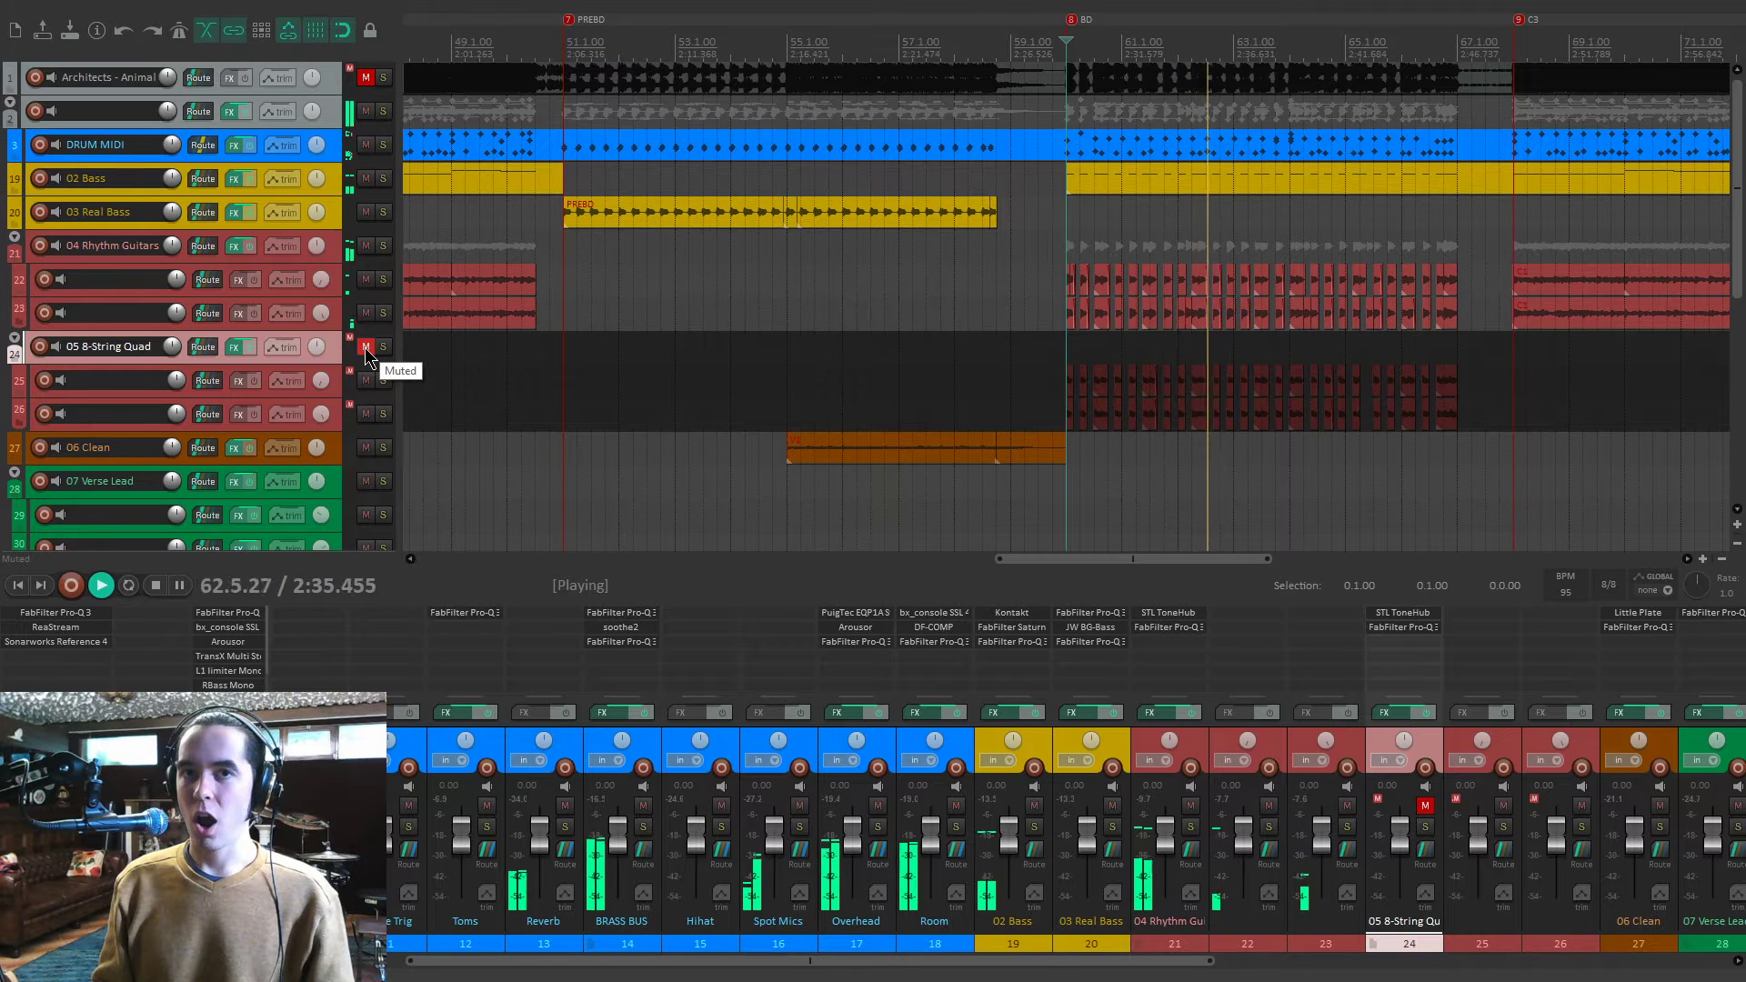
pyautogui.click(366, 348)
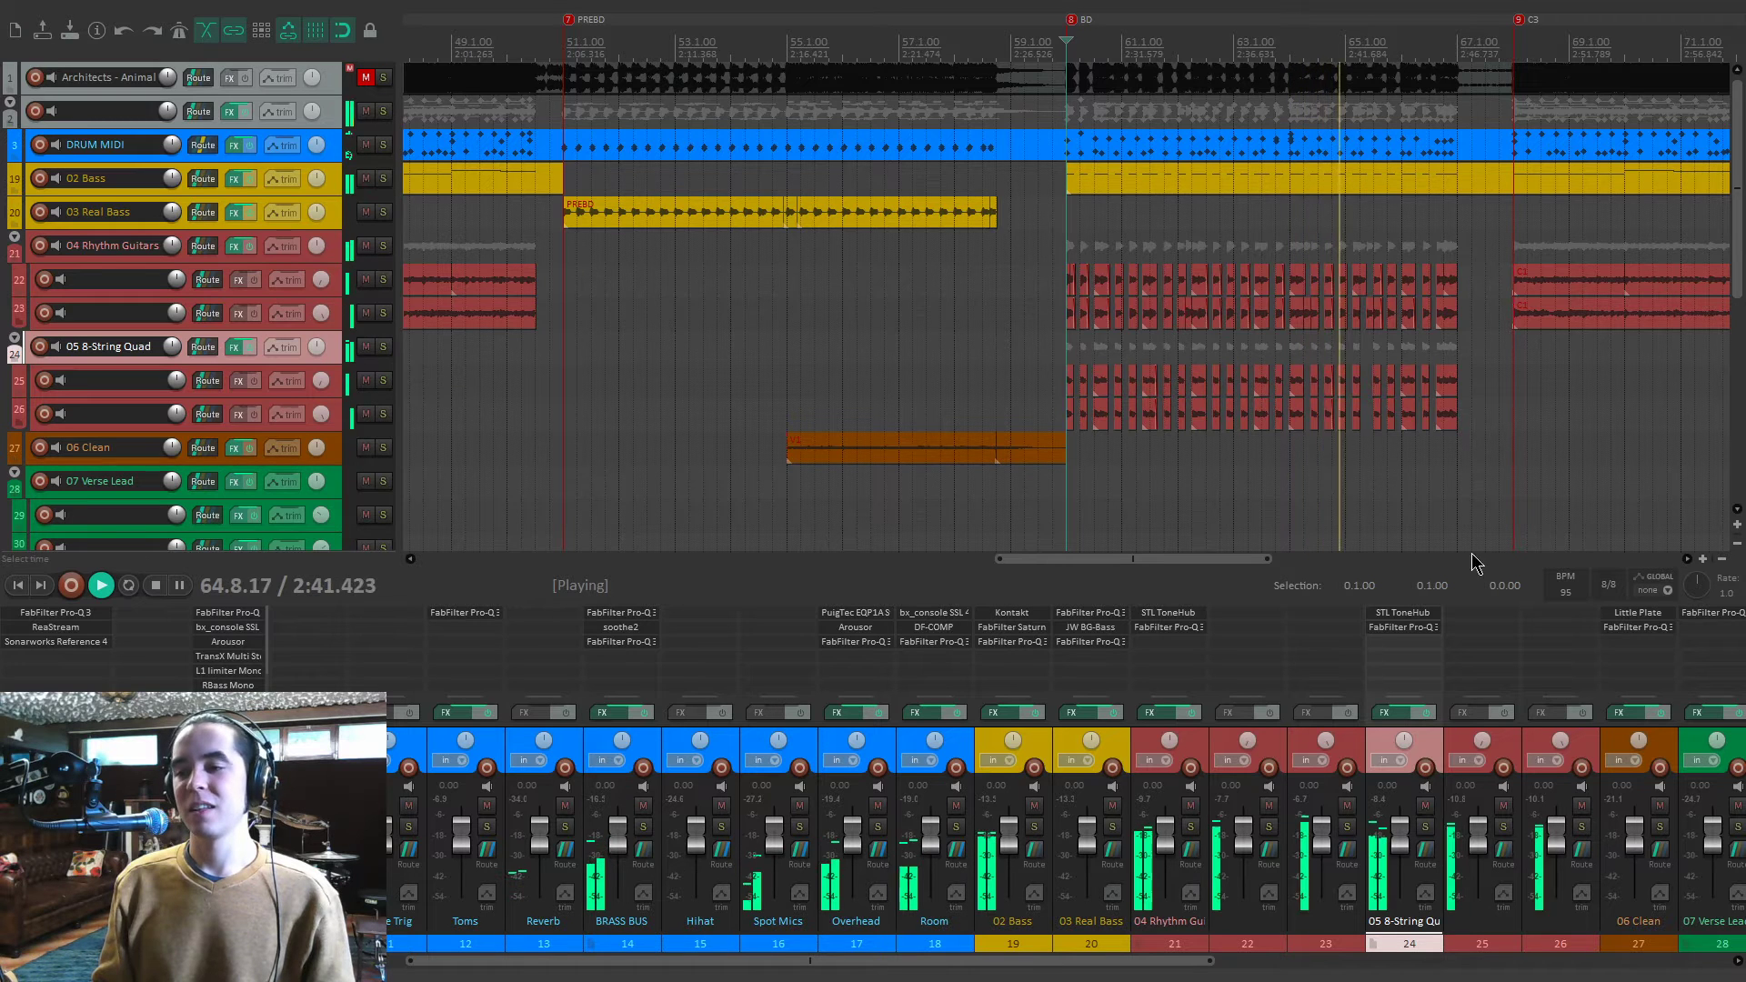
# Solo the 05 8-String Quad folder and examine the selected amp preset in its STL ToneHub.
pyautogui.click(1403, 627)
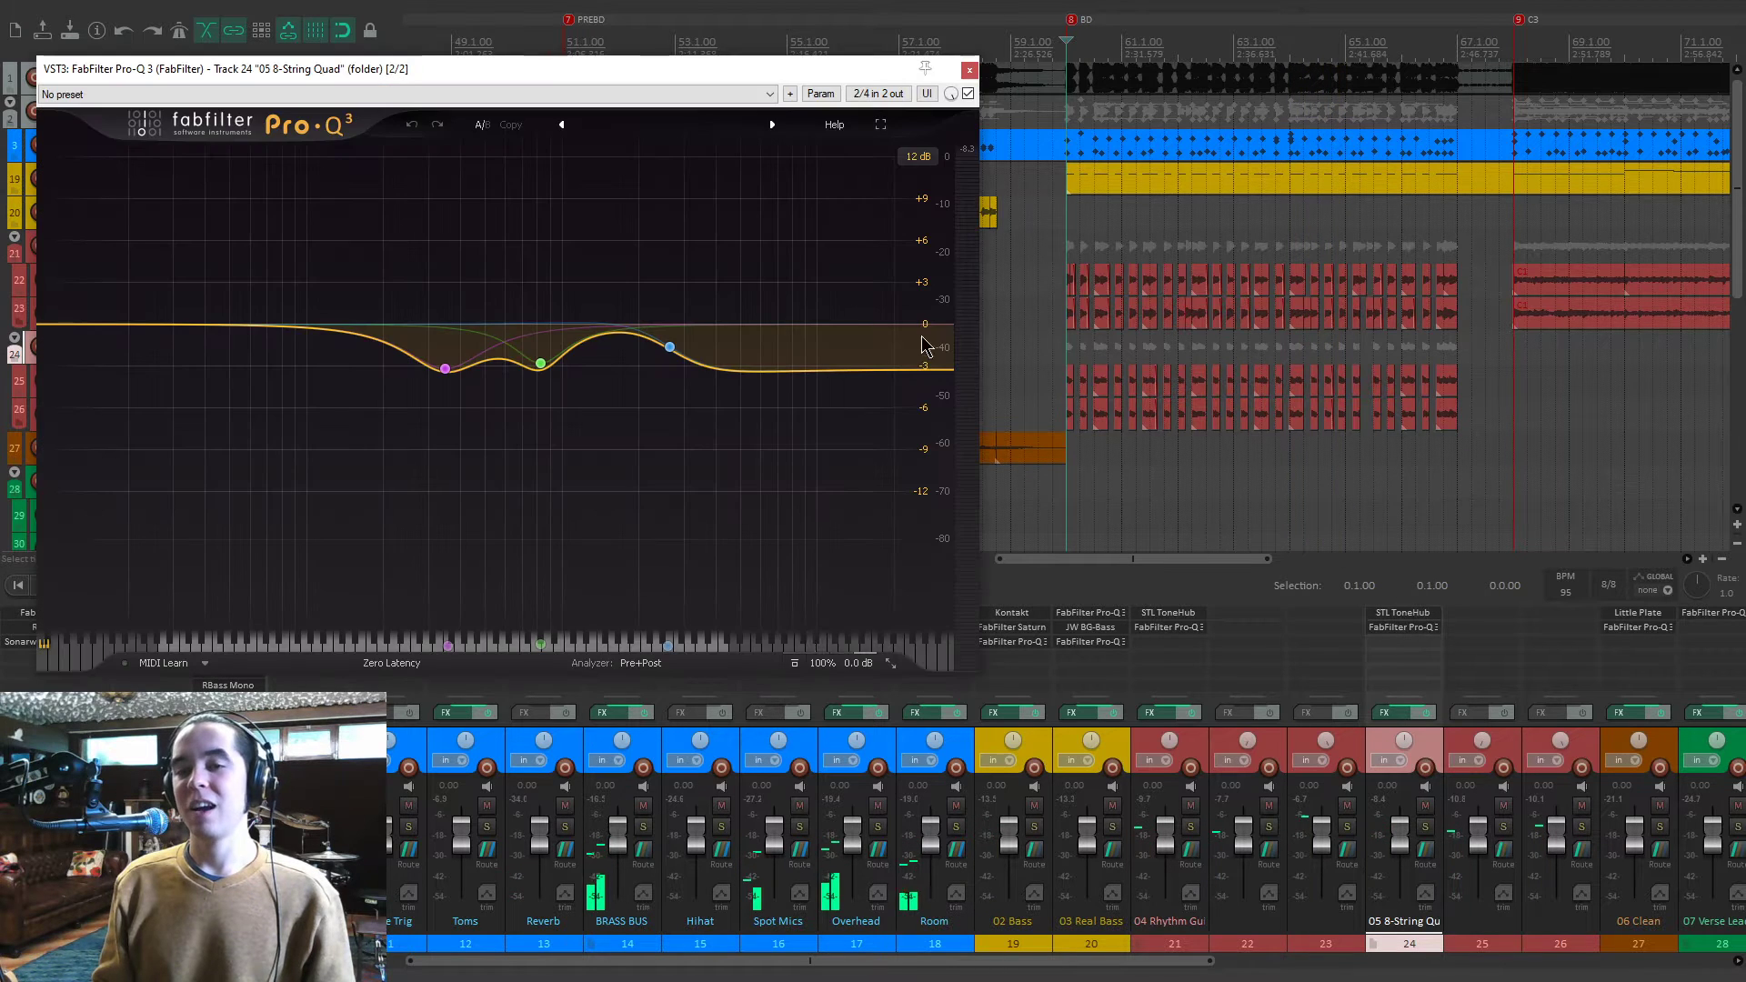
pyautogui.click(970, 73)
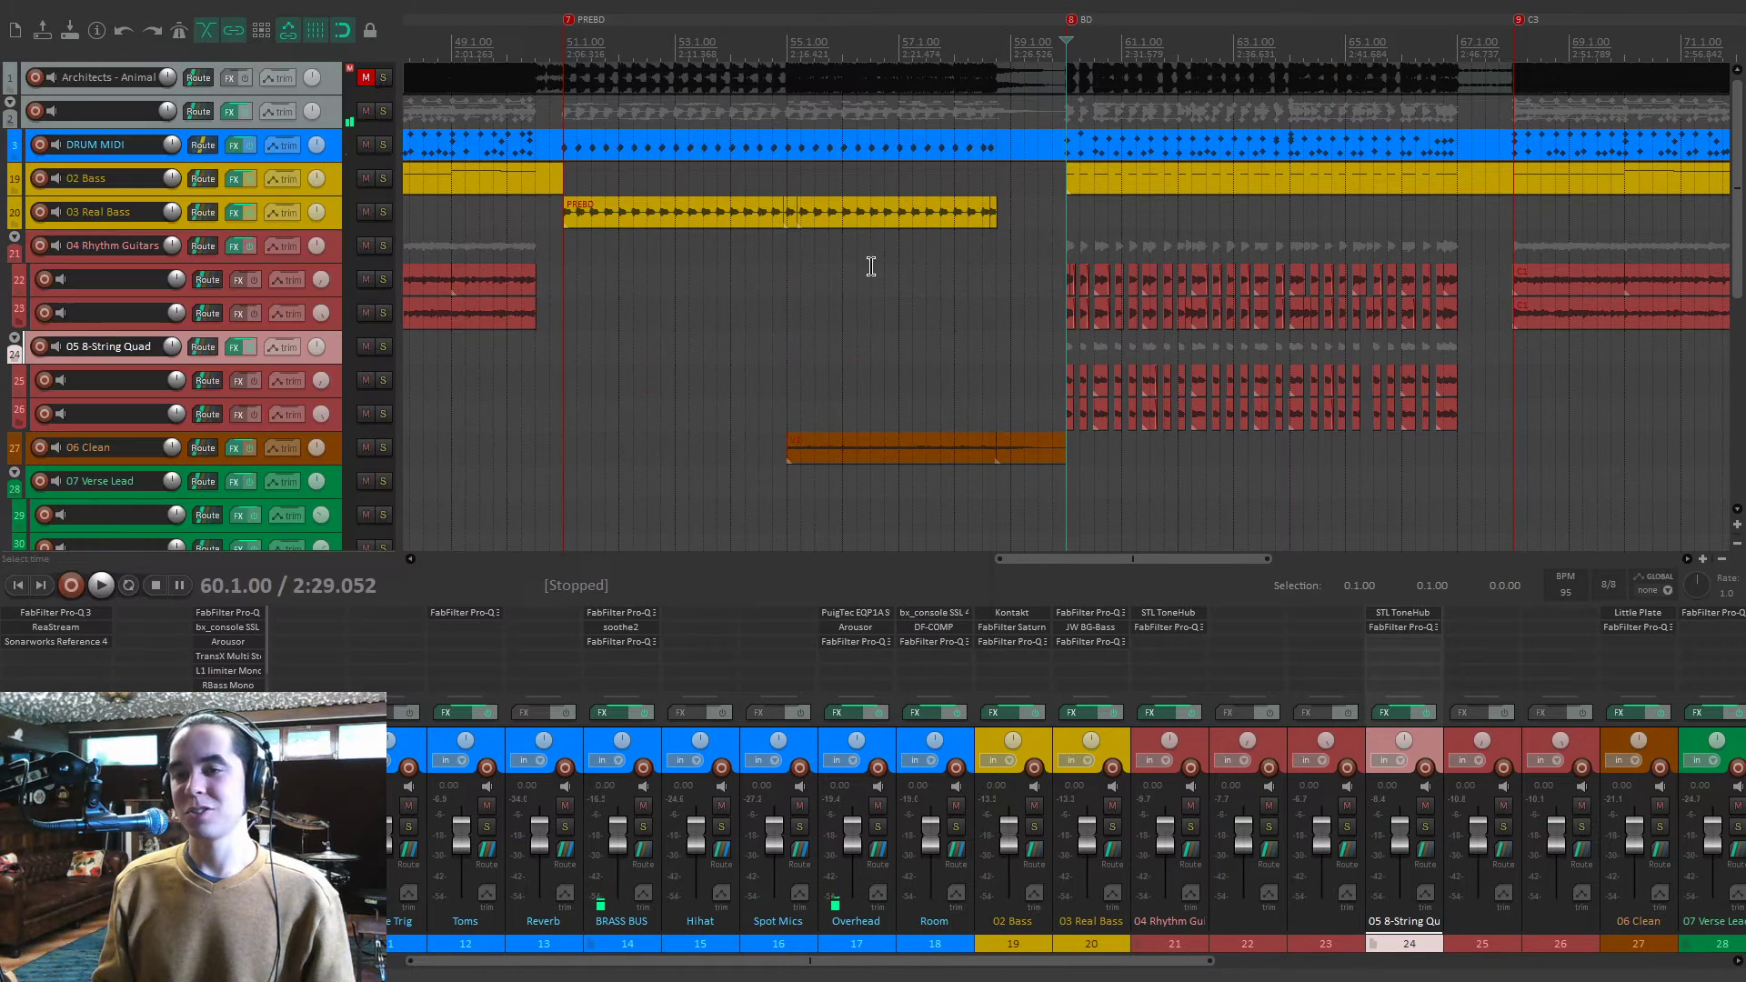
pyautogui.click(383, 347)
pyautogui.click(1424, 614)
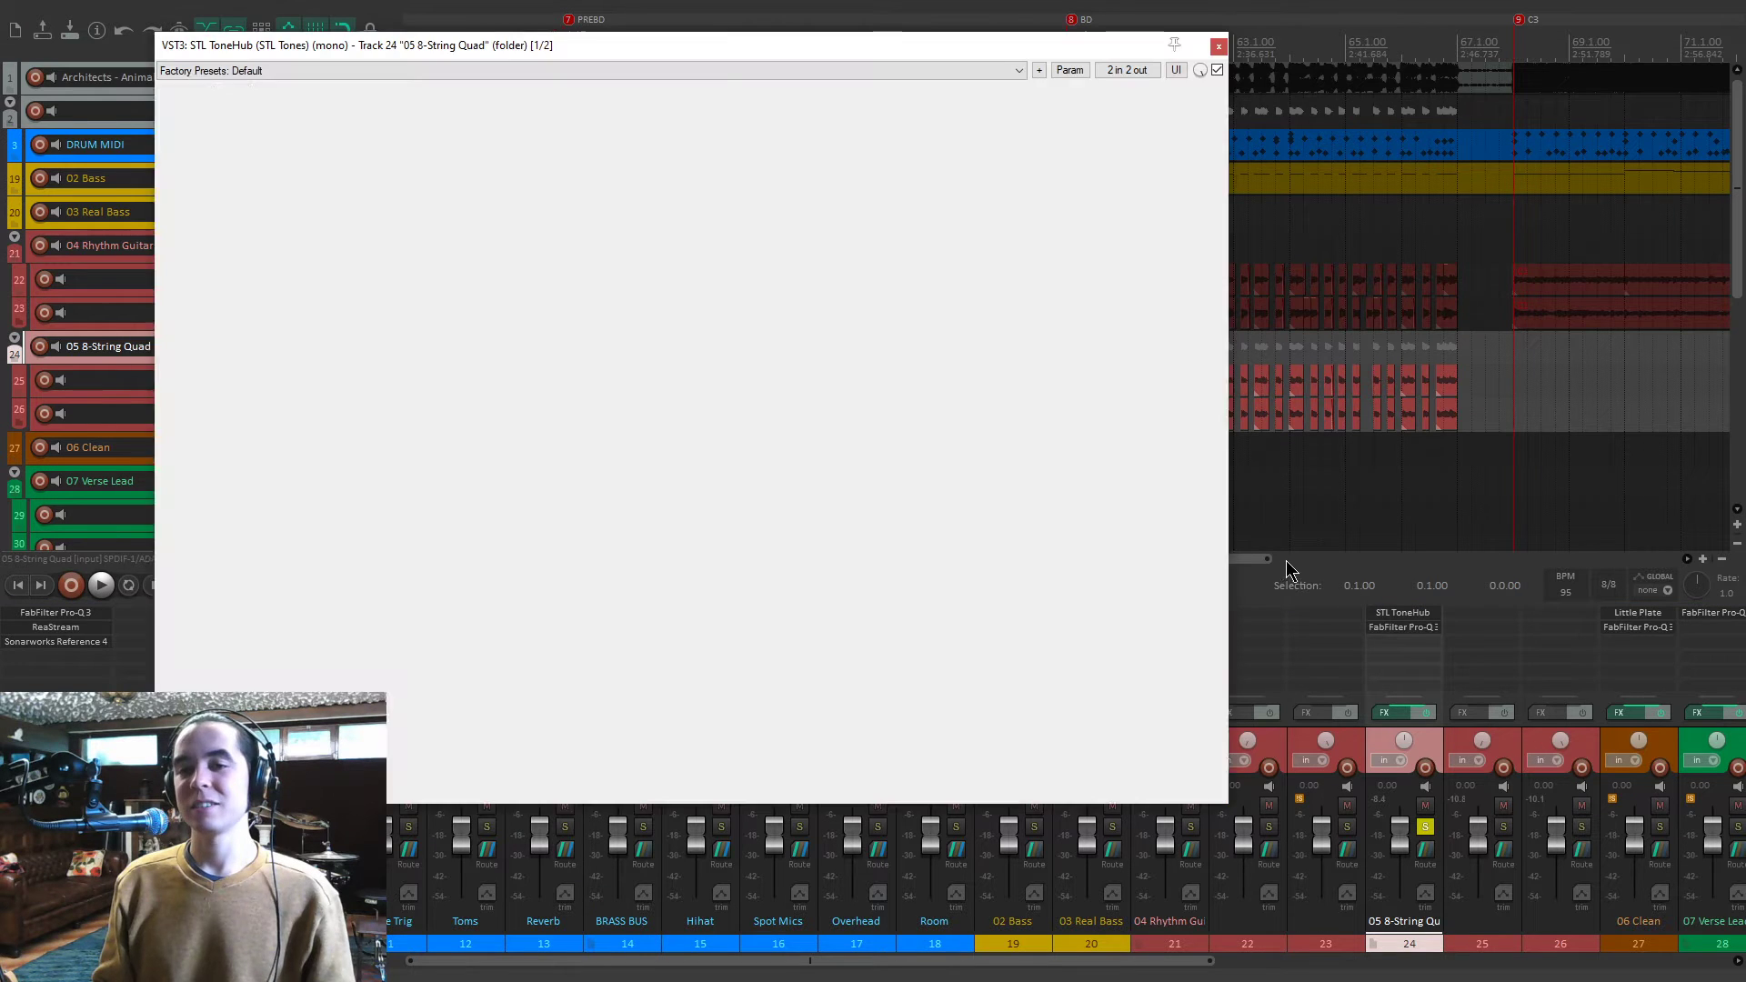
pyautogui.scroll(2, 509, 288)
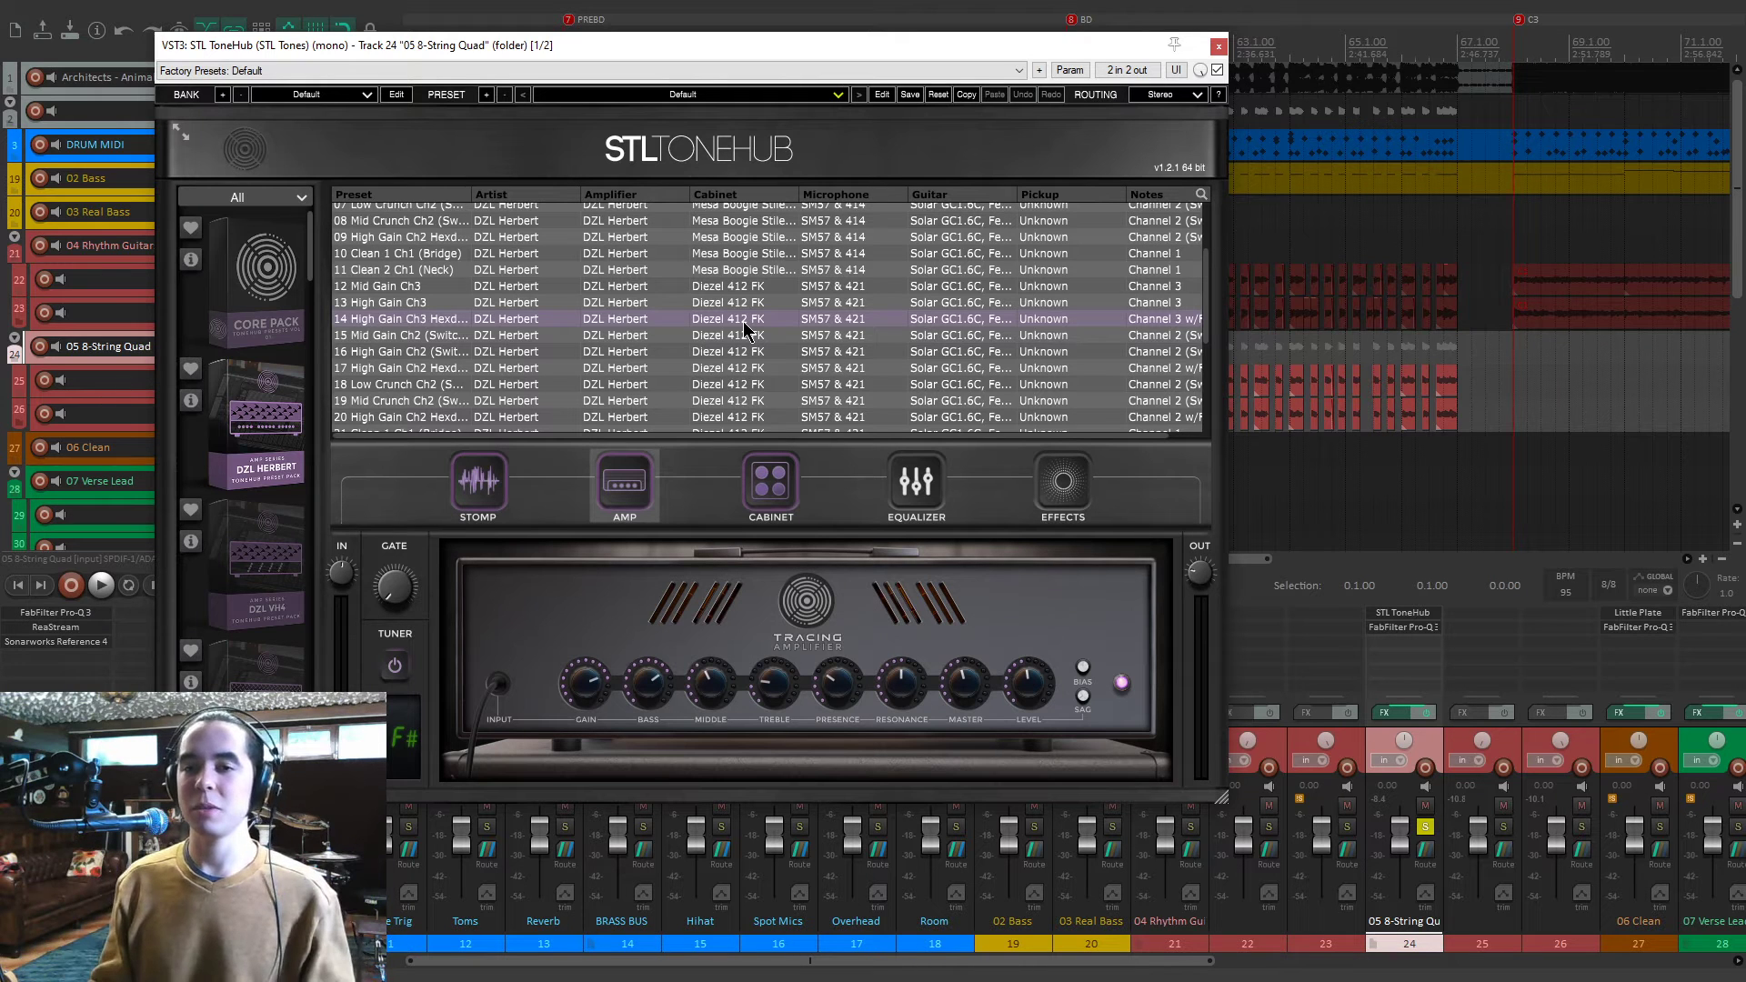
# Play the soloed 05 8-String Quad and compare its Pro-Q 3 bypassed and enabled.
pyautogui.keyDown('shift'); pyautogui.click(1394, 629); pyautogui.keyUp('shift')
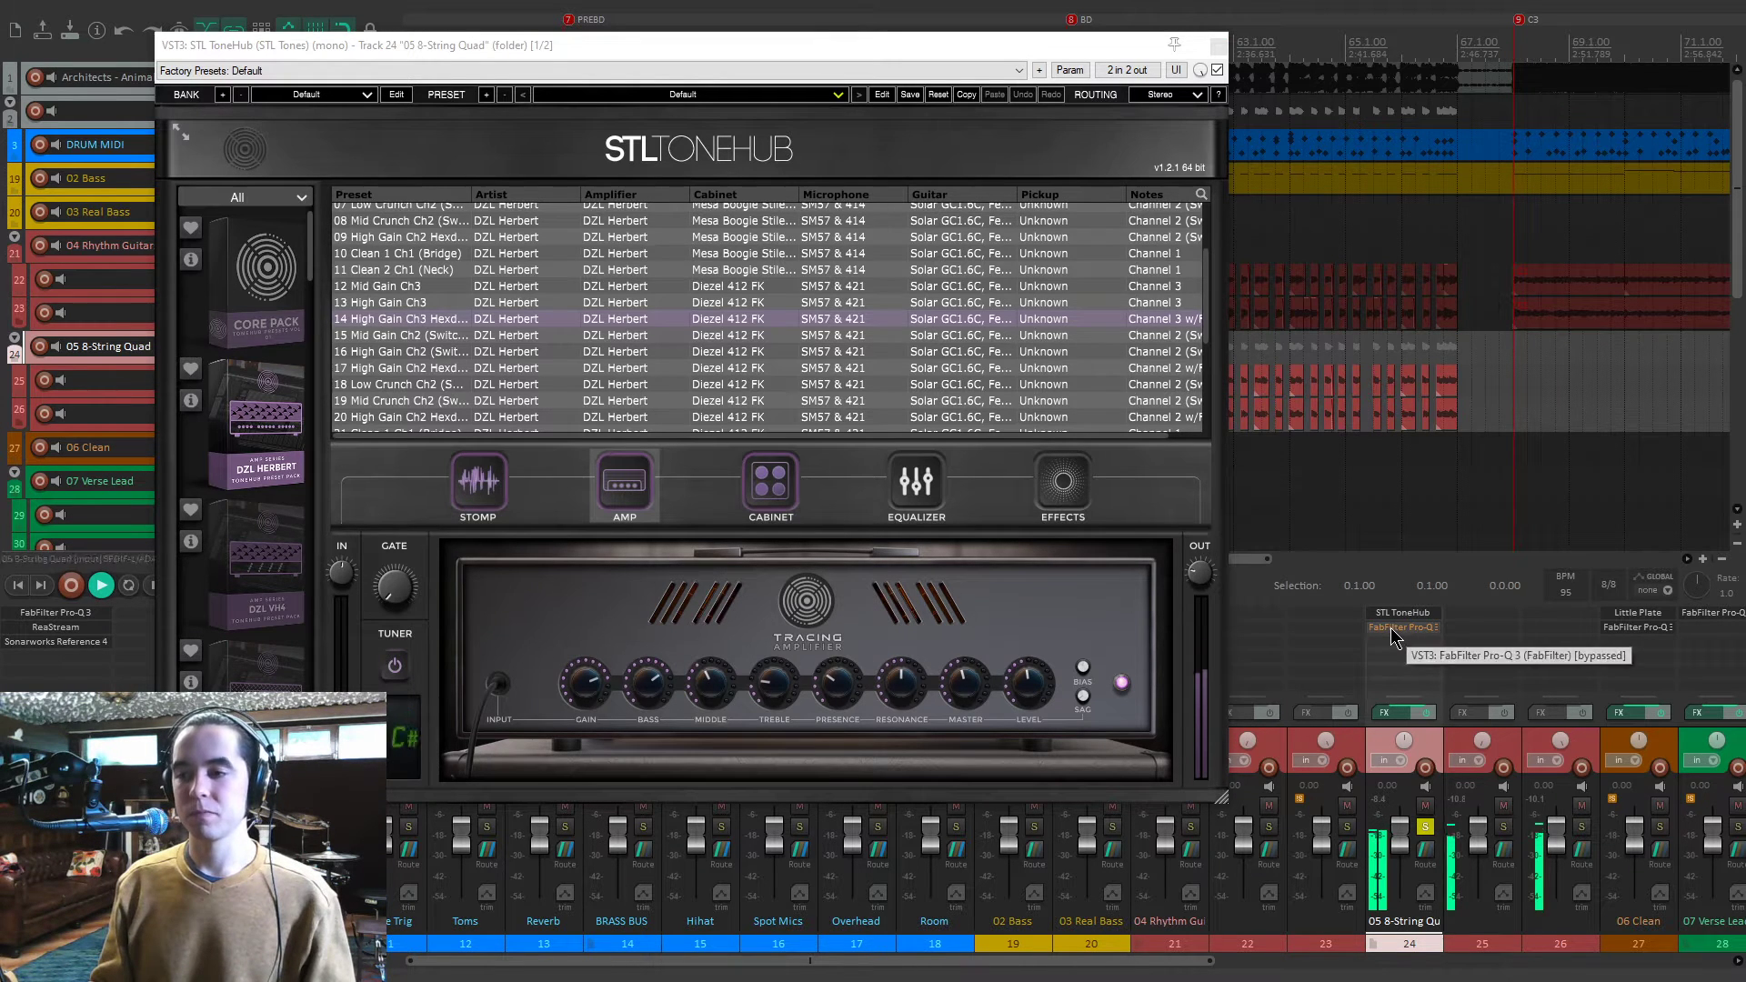
pyautogui.click(1393, 628)
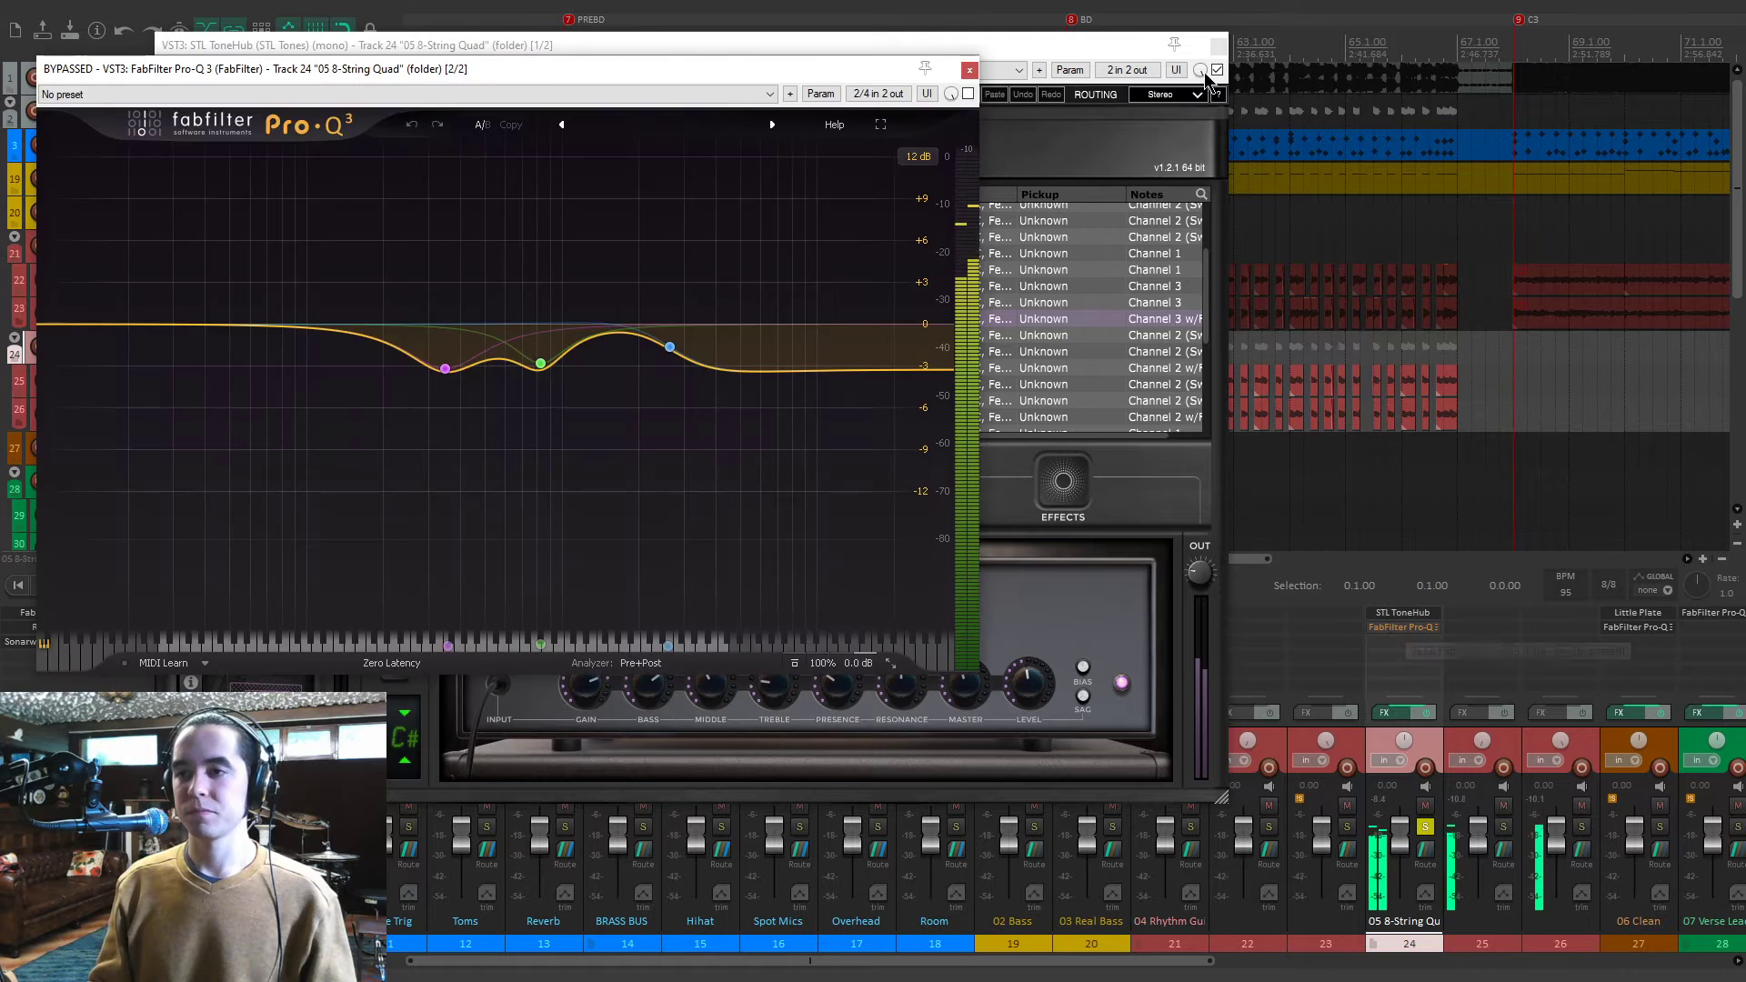
pyautogui.moveTo(819, 69); pyautogui.dragTo(1078, 126)
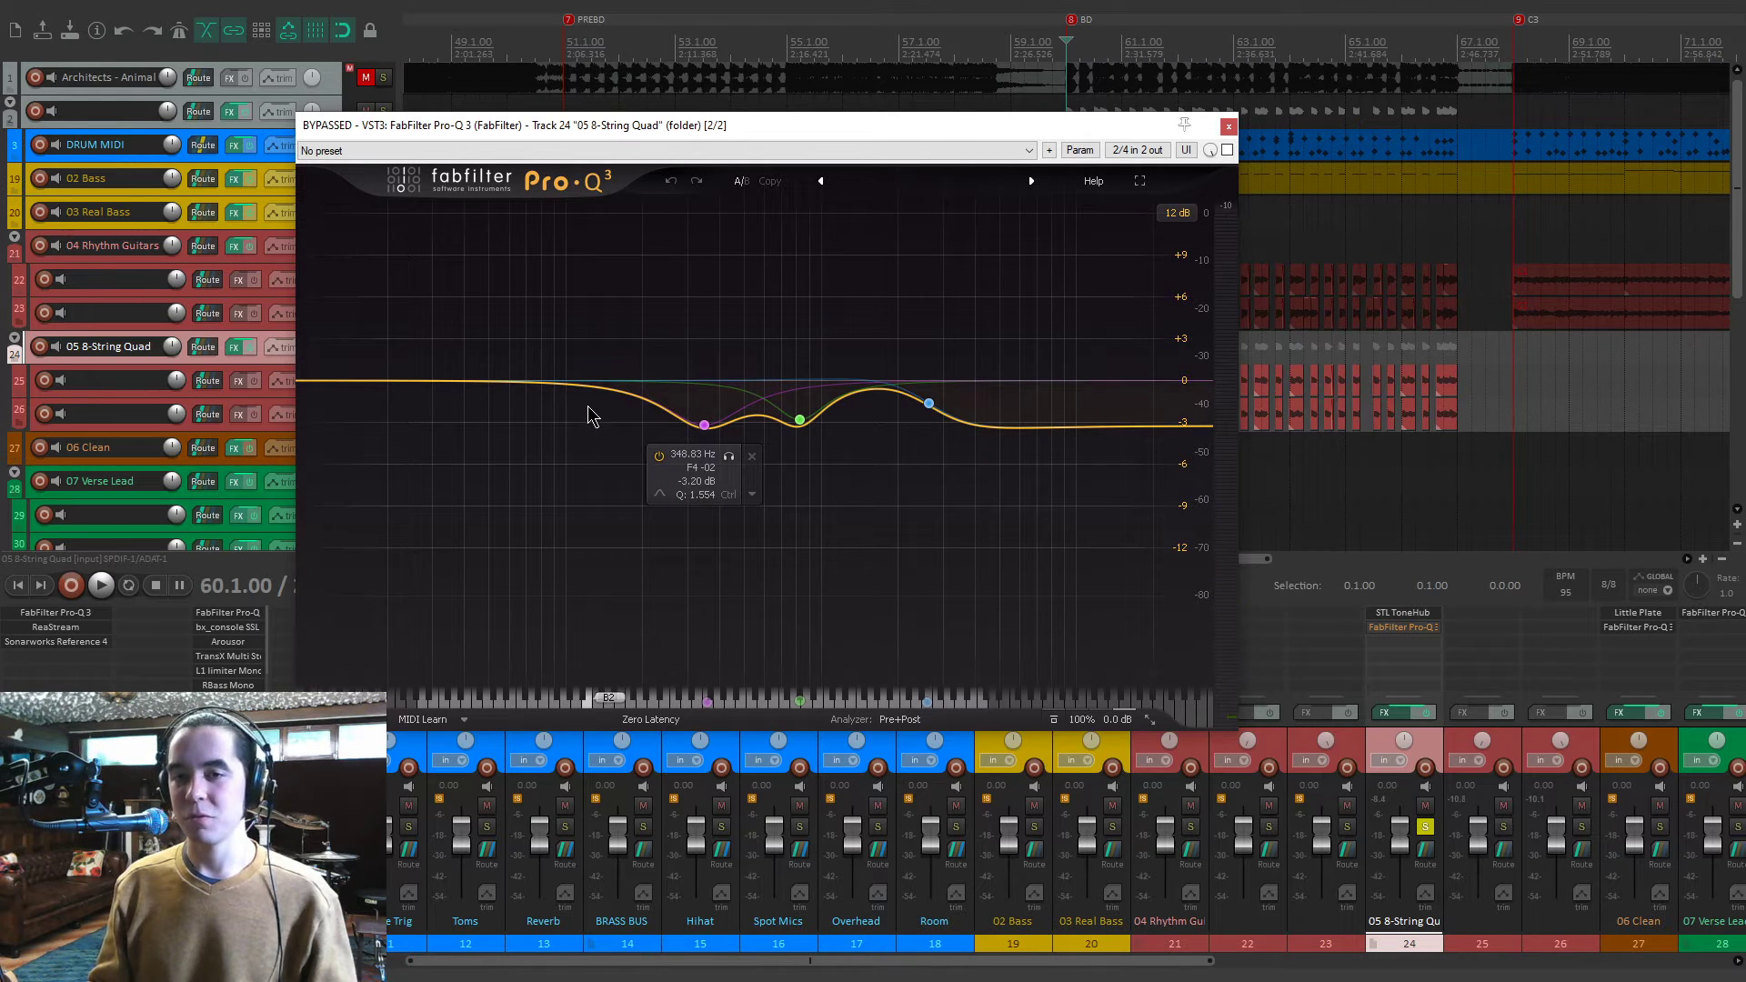
pyautogui.press('space')
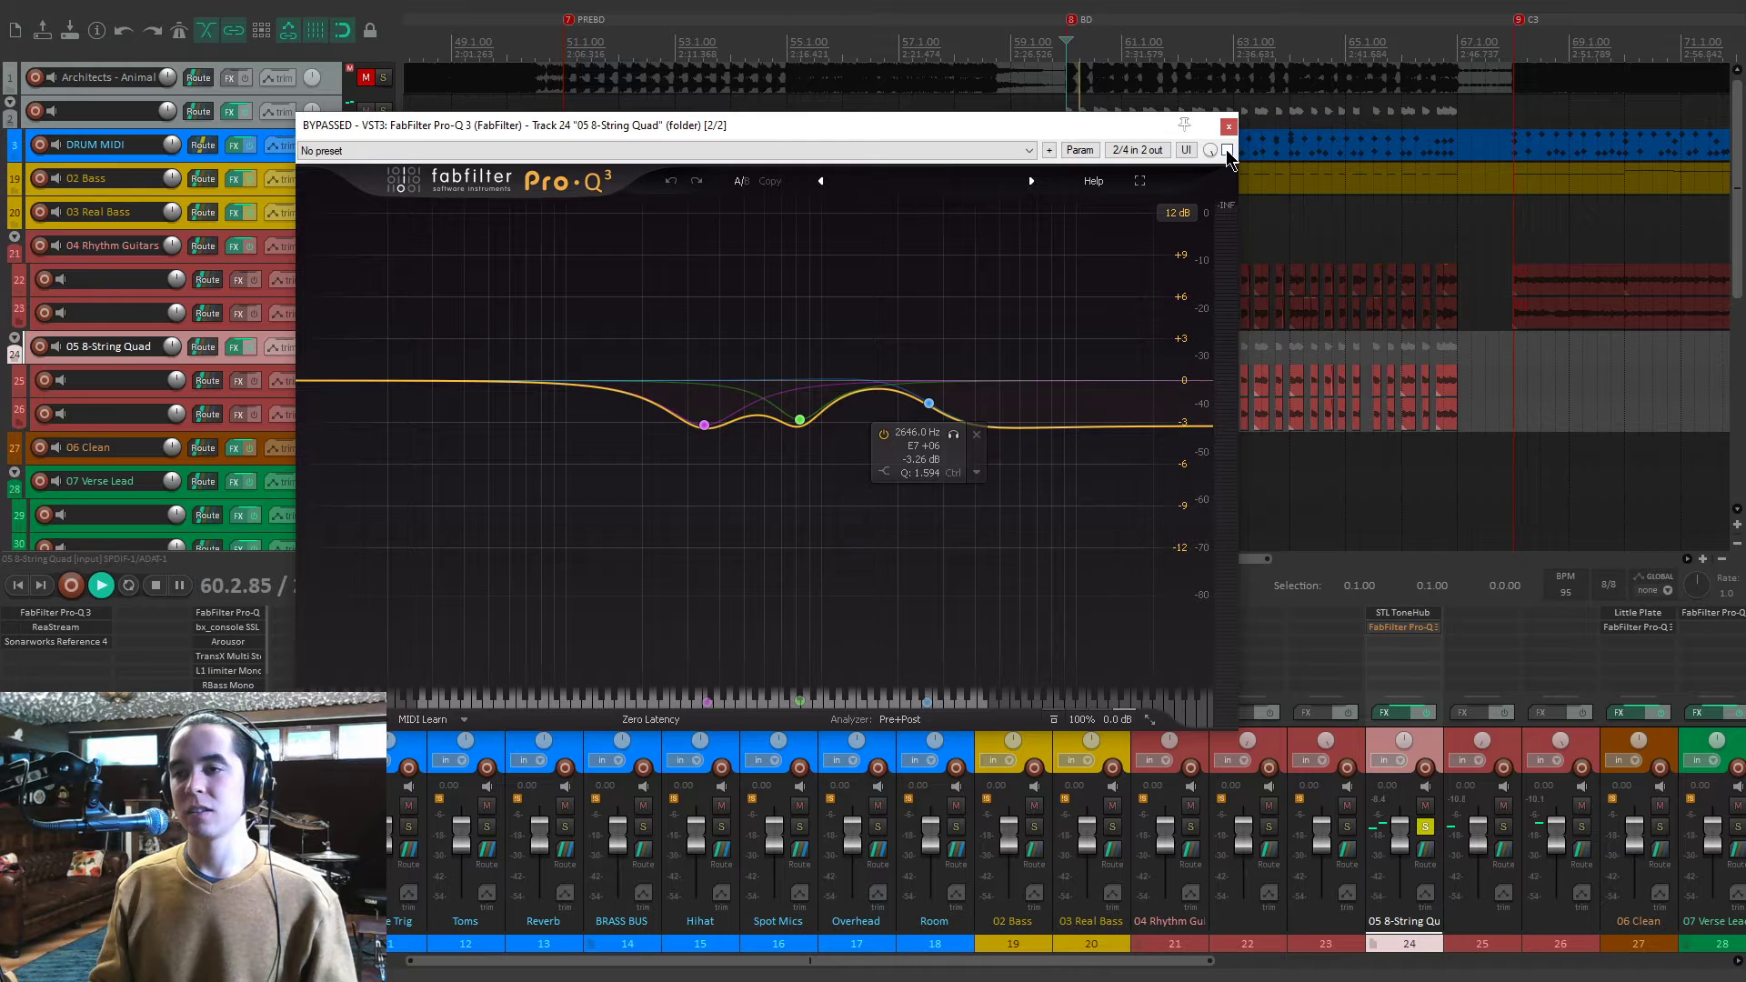
pyautogui.click(1226, 150)
pyautogui.click(1227, 150)
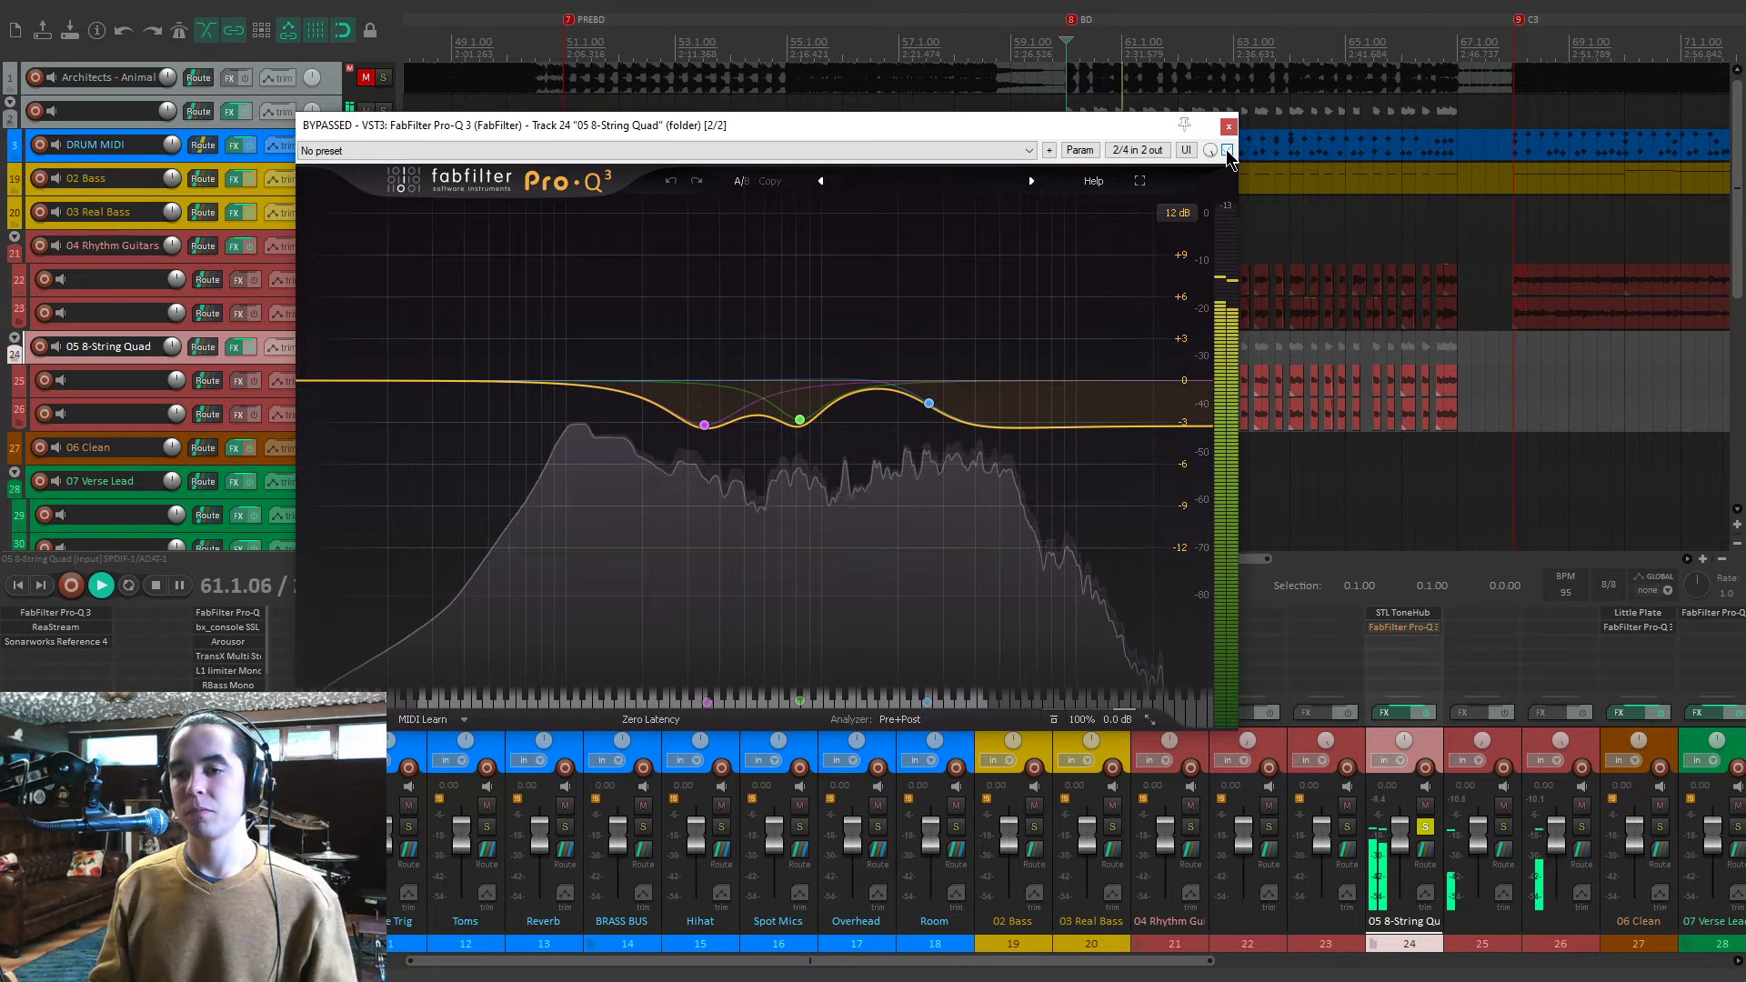
pyautogui.click(1227, 150)
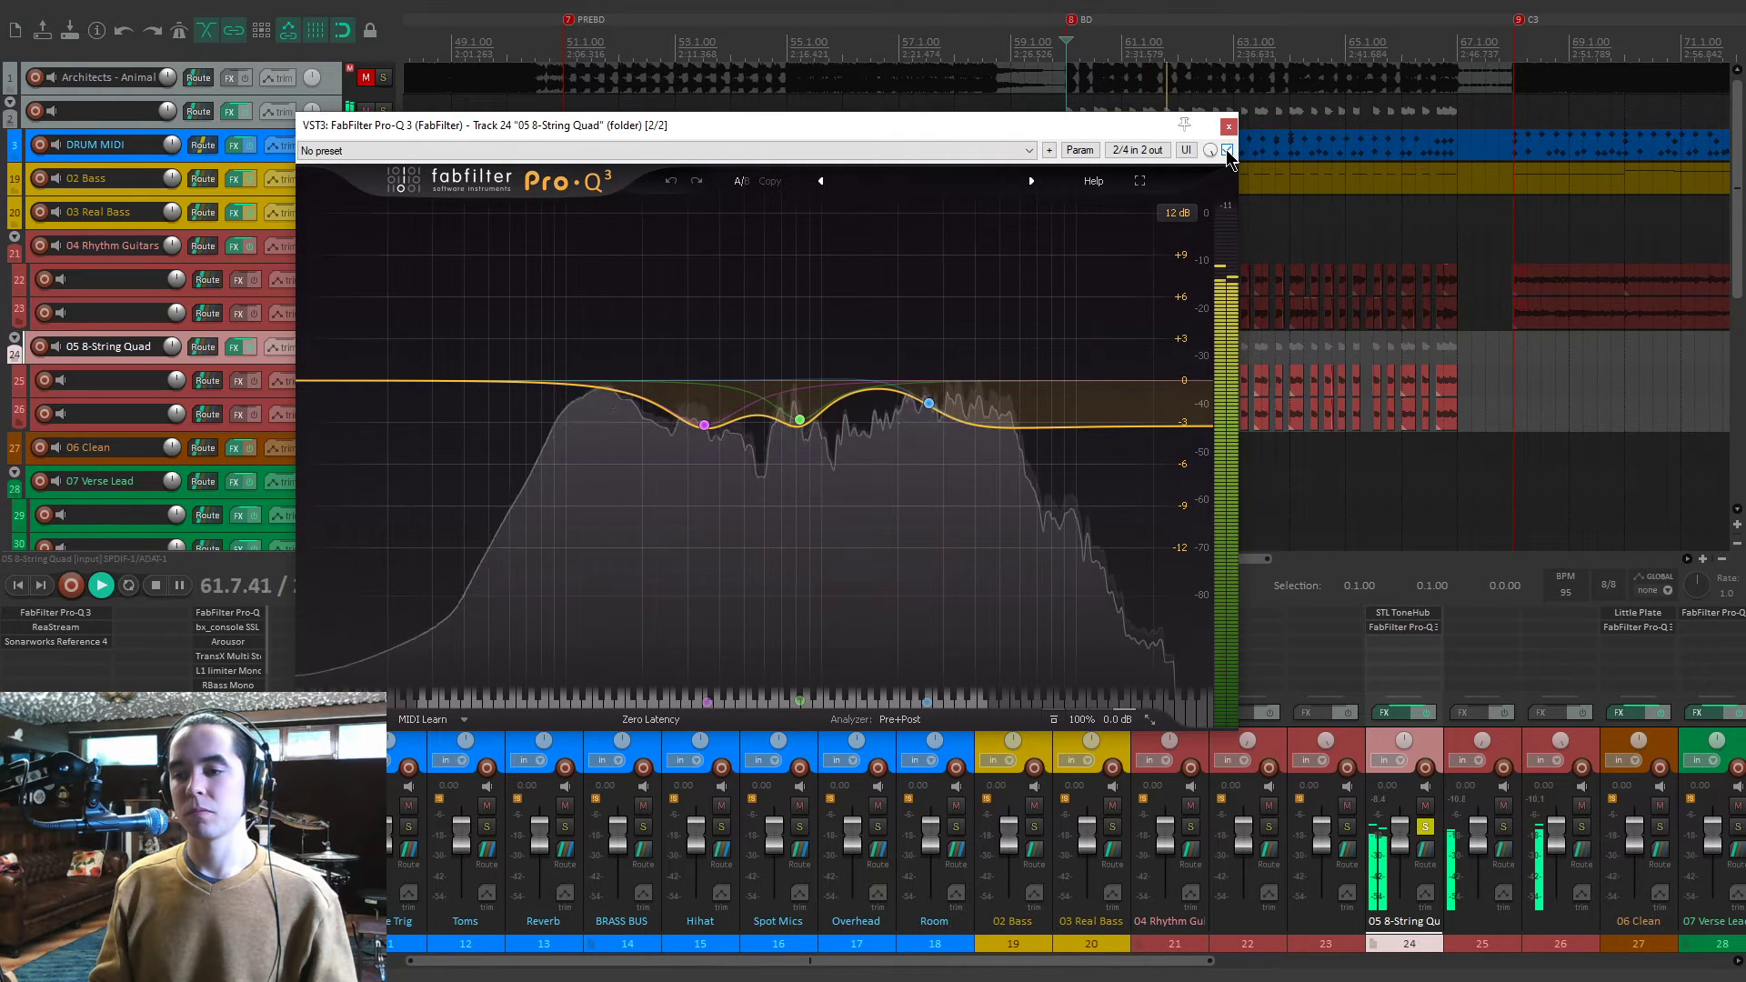
pyautogui.press('space')
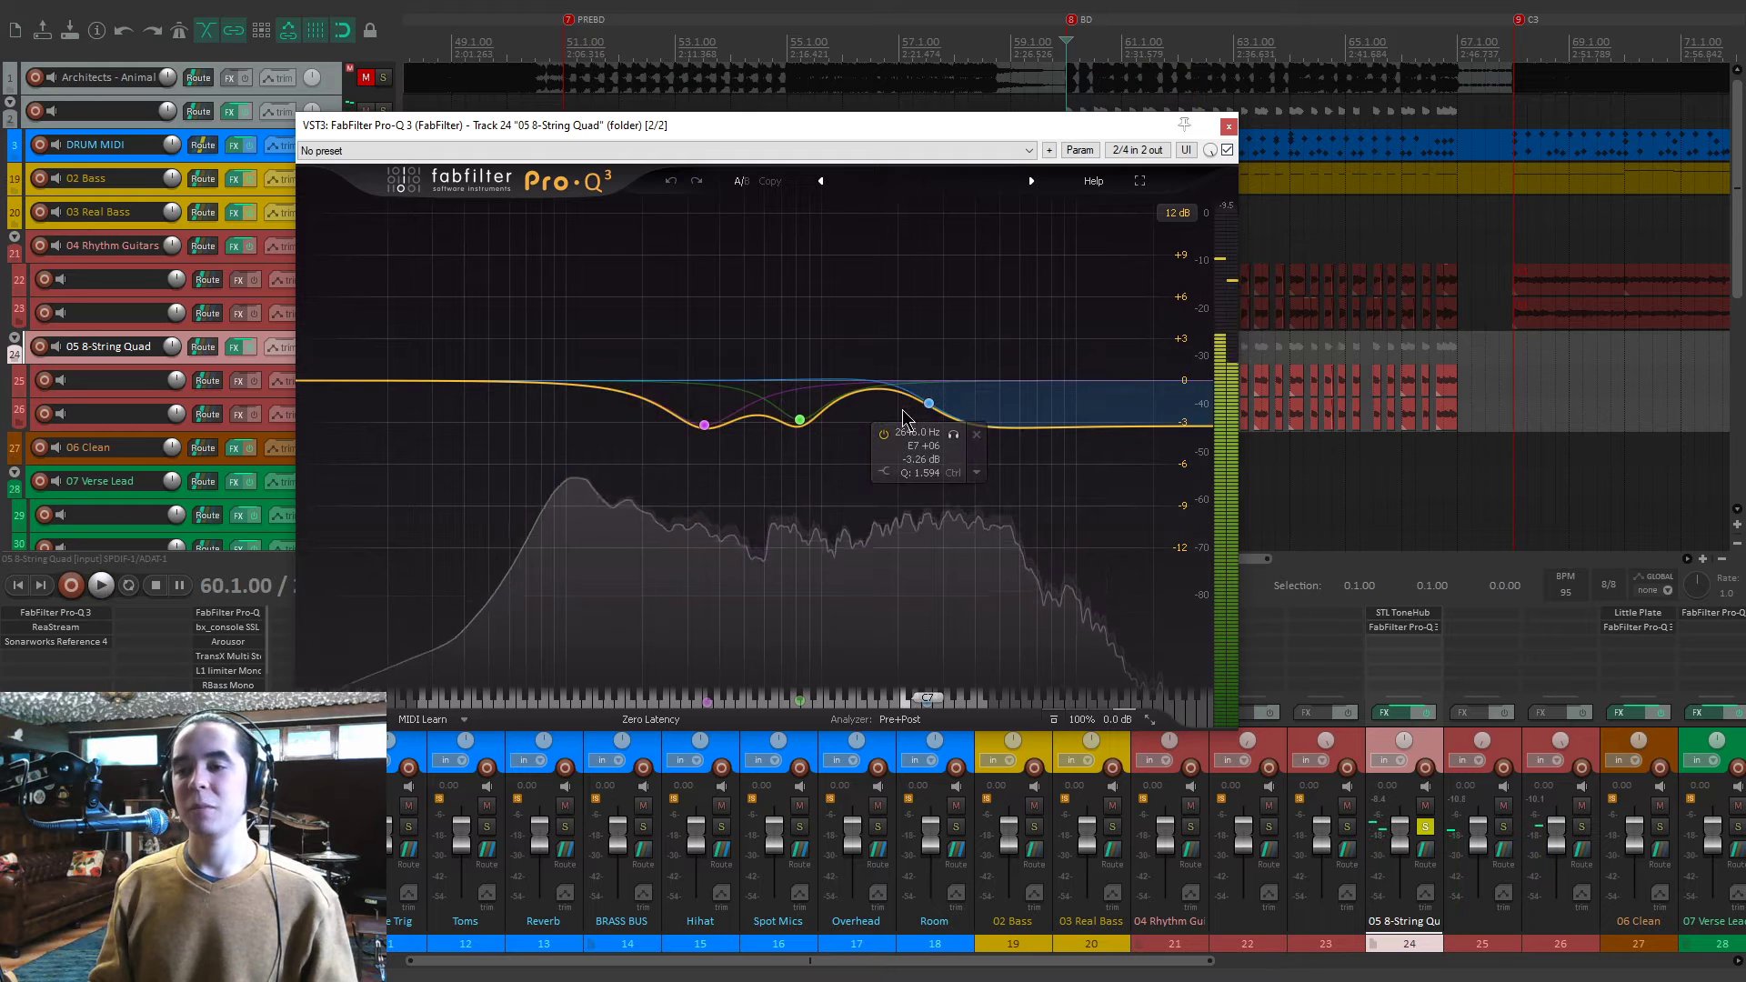
# Unsolo 05 8-String Quad, mute 04 Rhythm Guitars, and compare the 8-strings' Pro-Q 3 bypassed and enabled in the mix.
pyautogui.click(1226, 150)
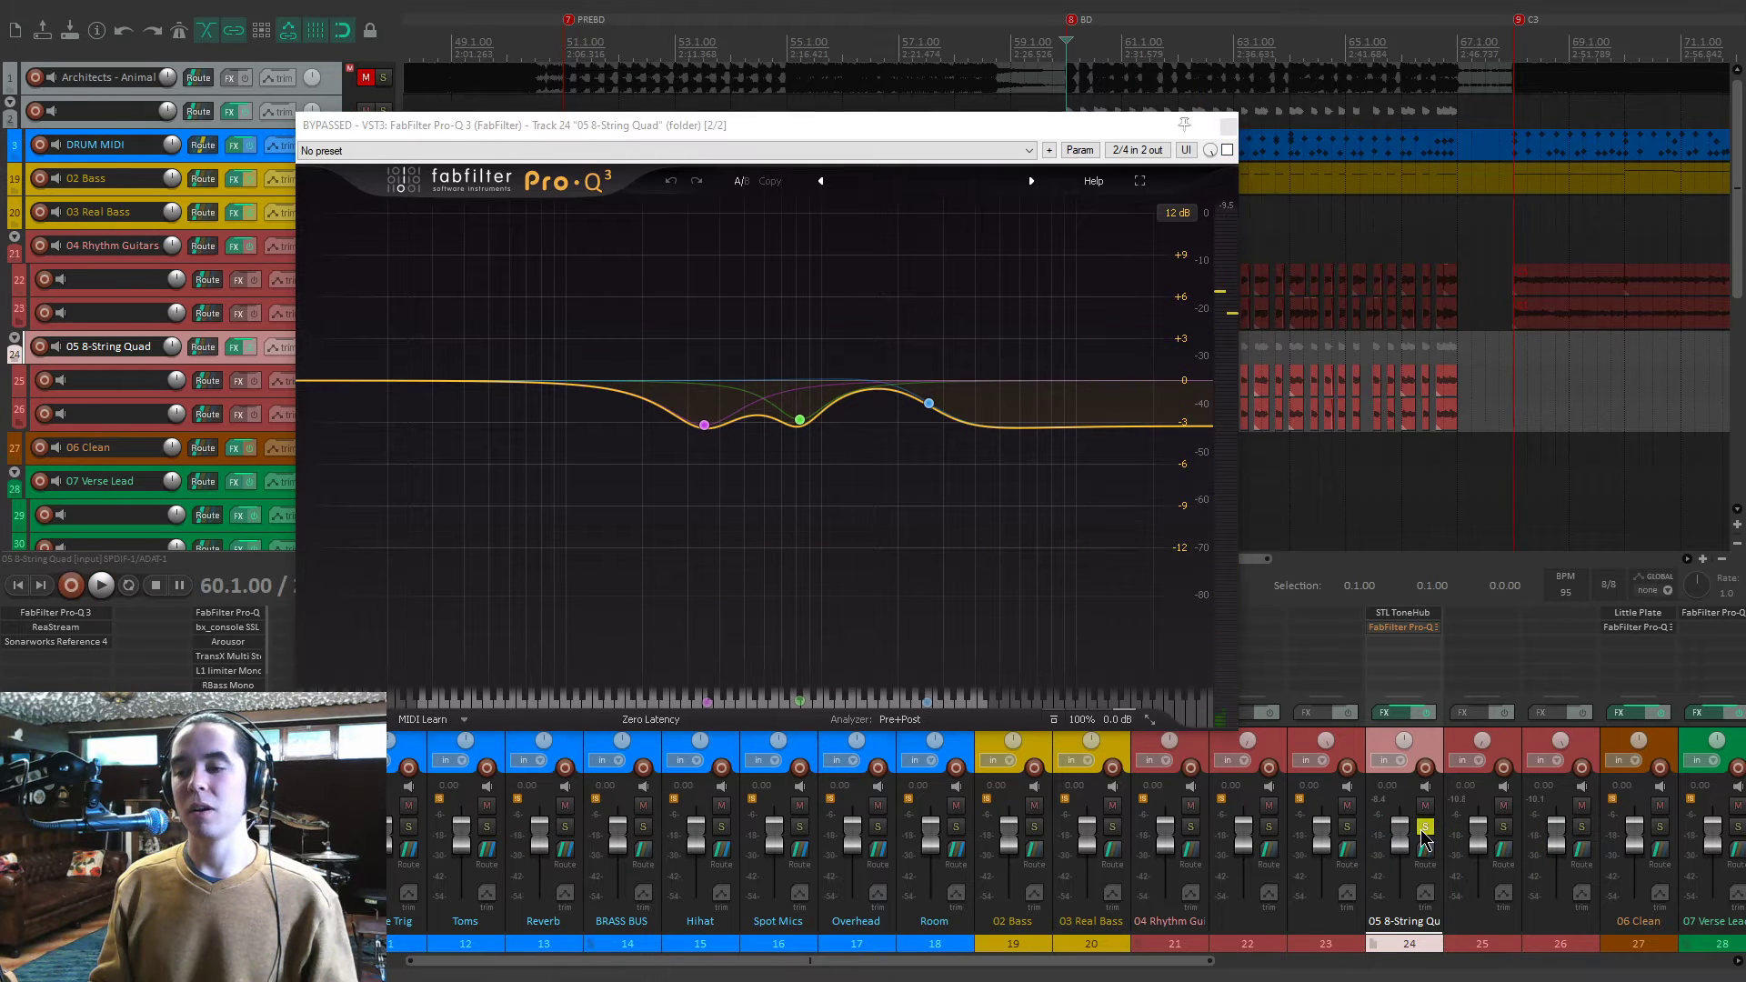
pyautogui.click(1191, 806)
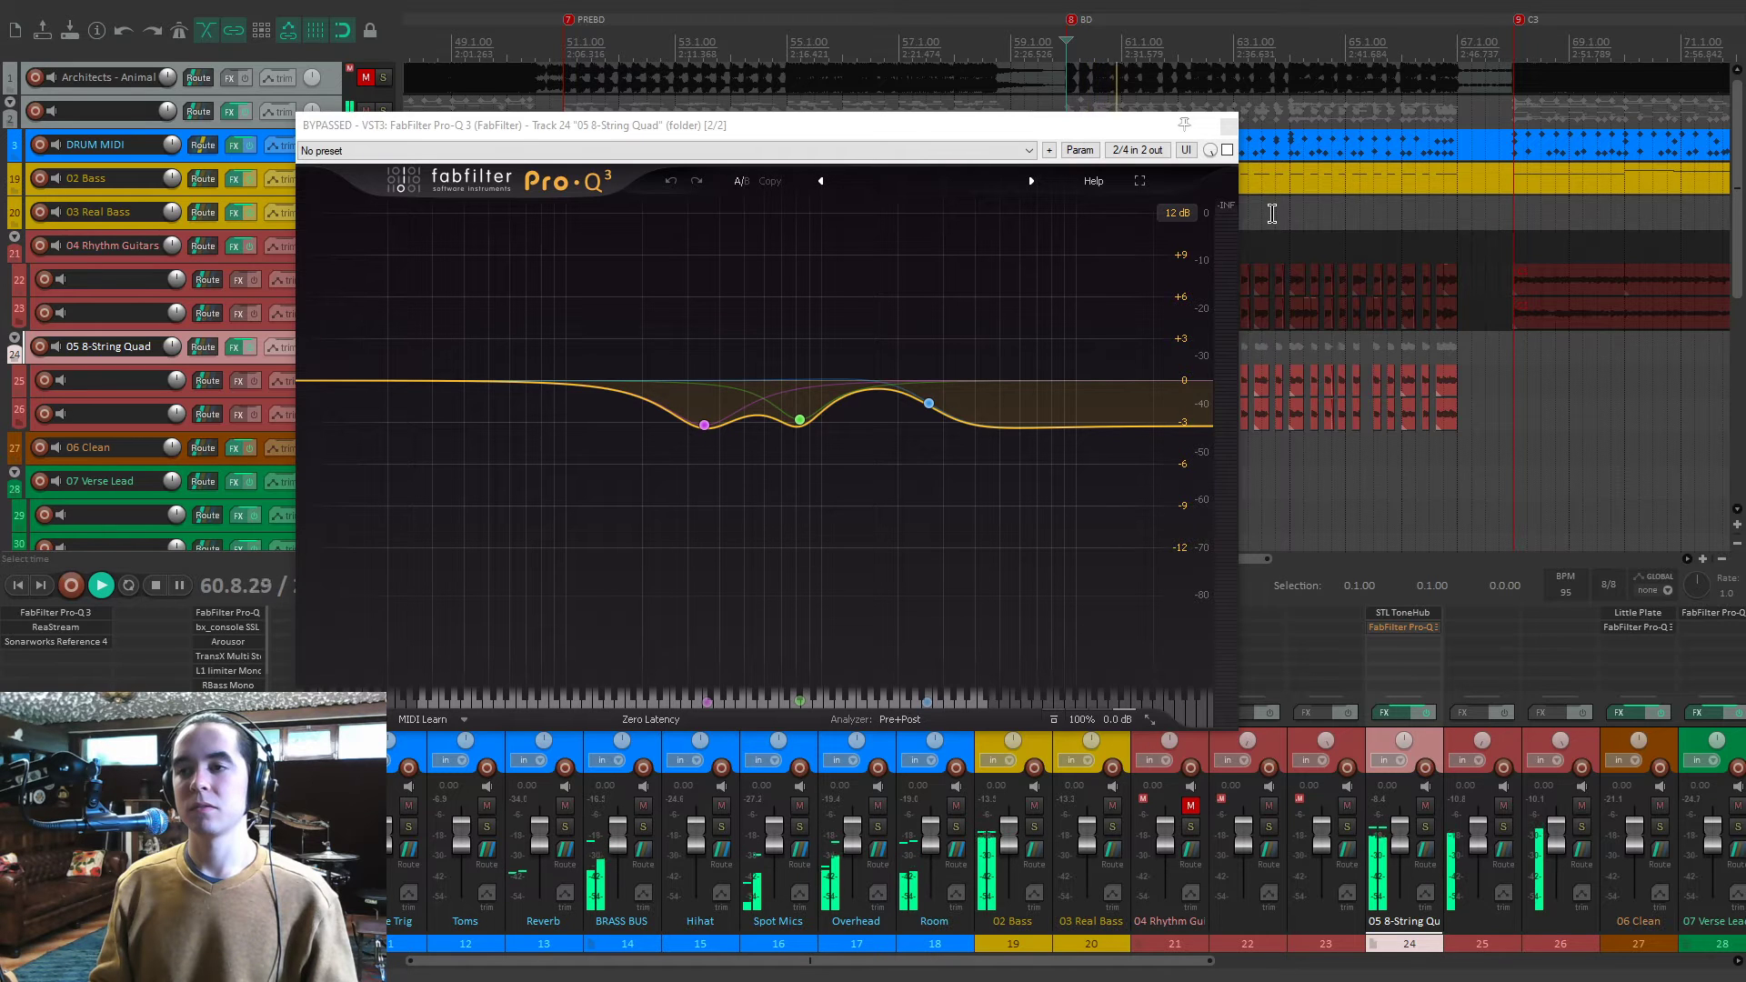
pyautogui.press('space')
pyautogui.click(1226, 150)
pyautogui.press('space')
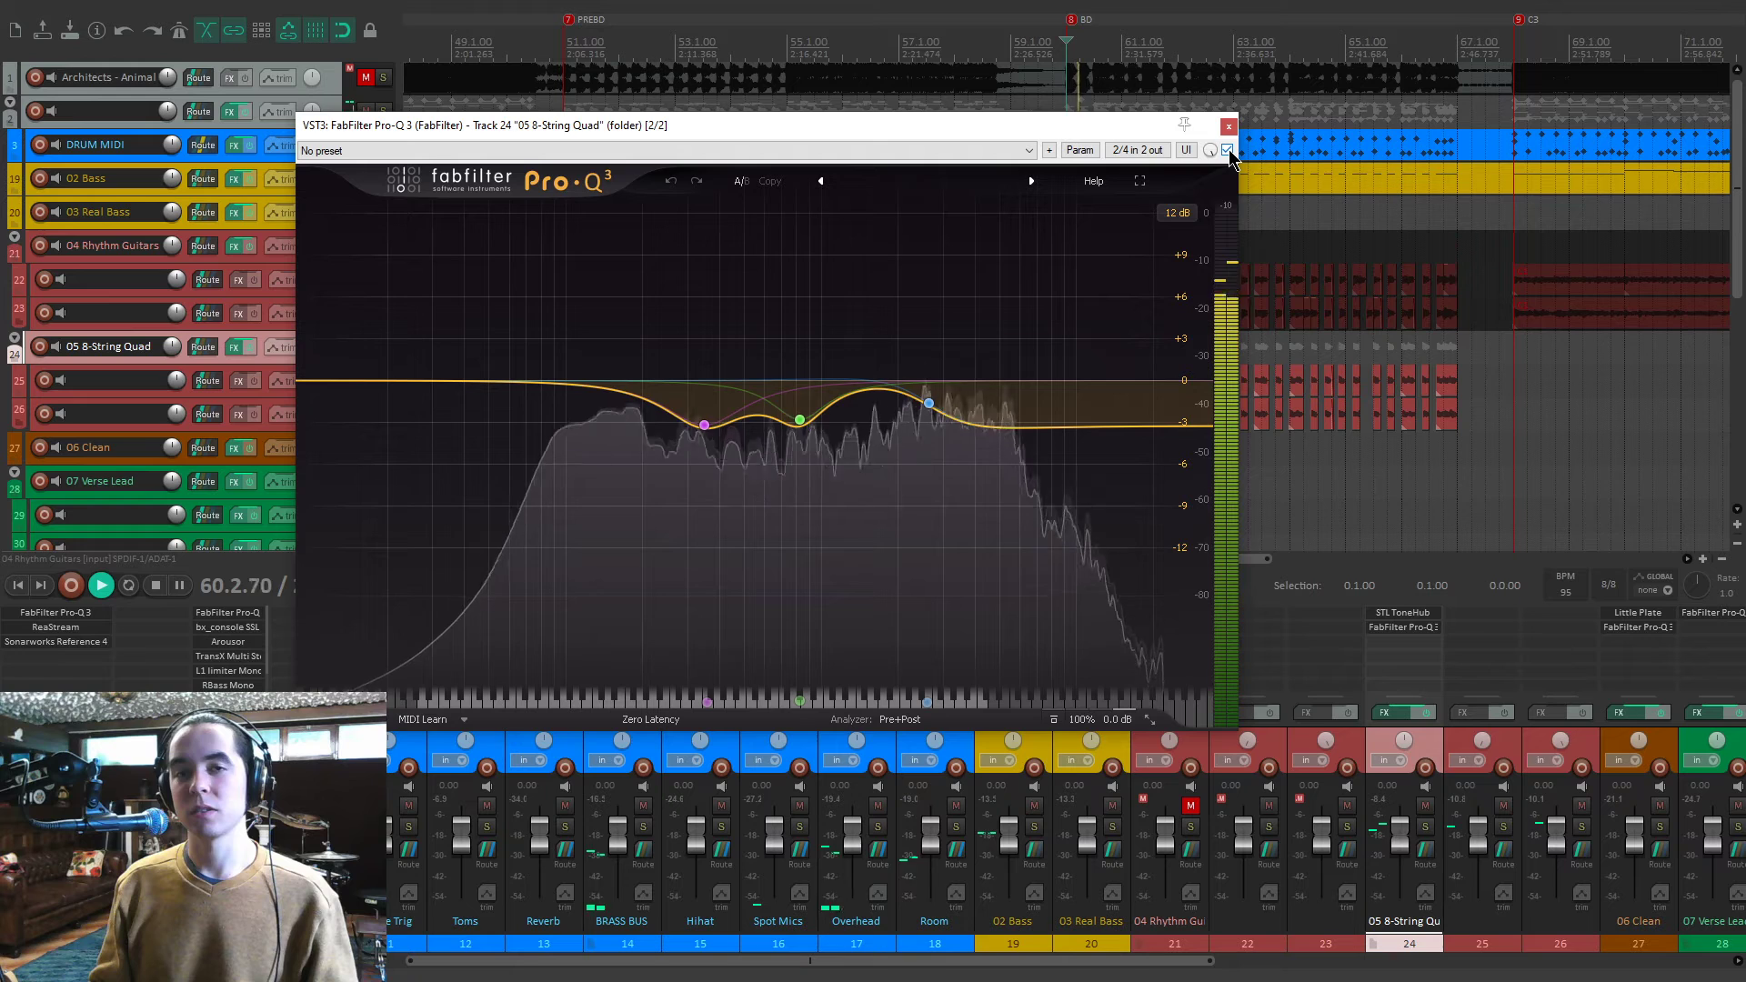
pyautogui.press('space')
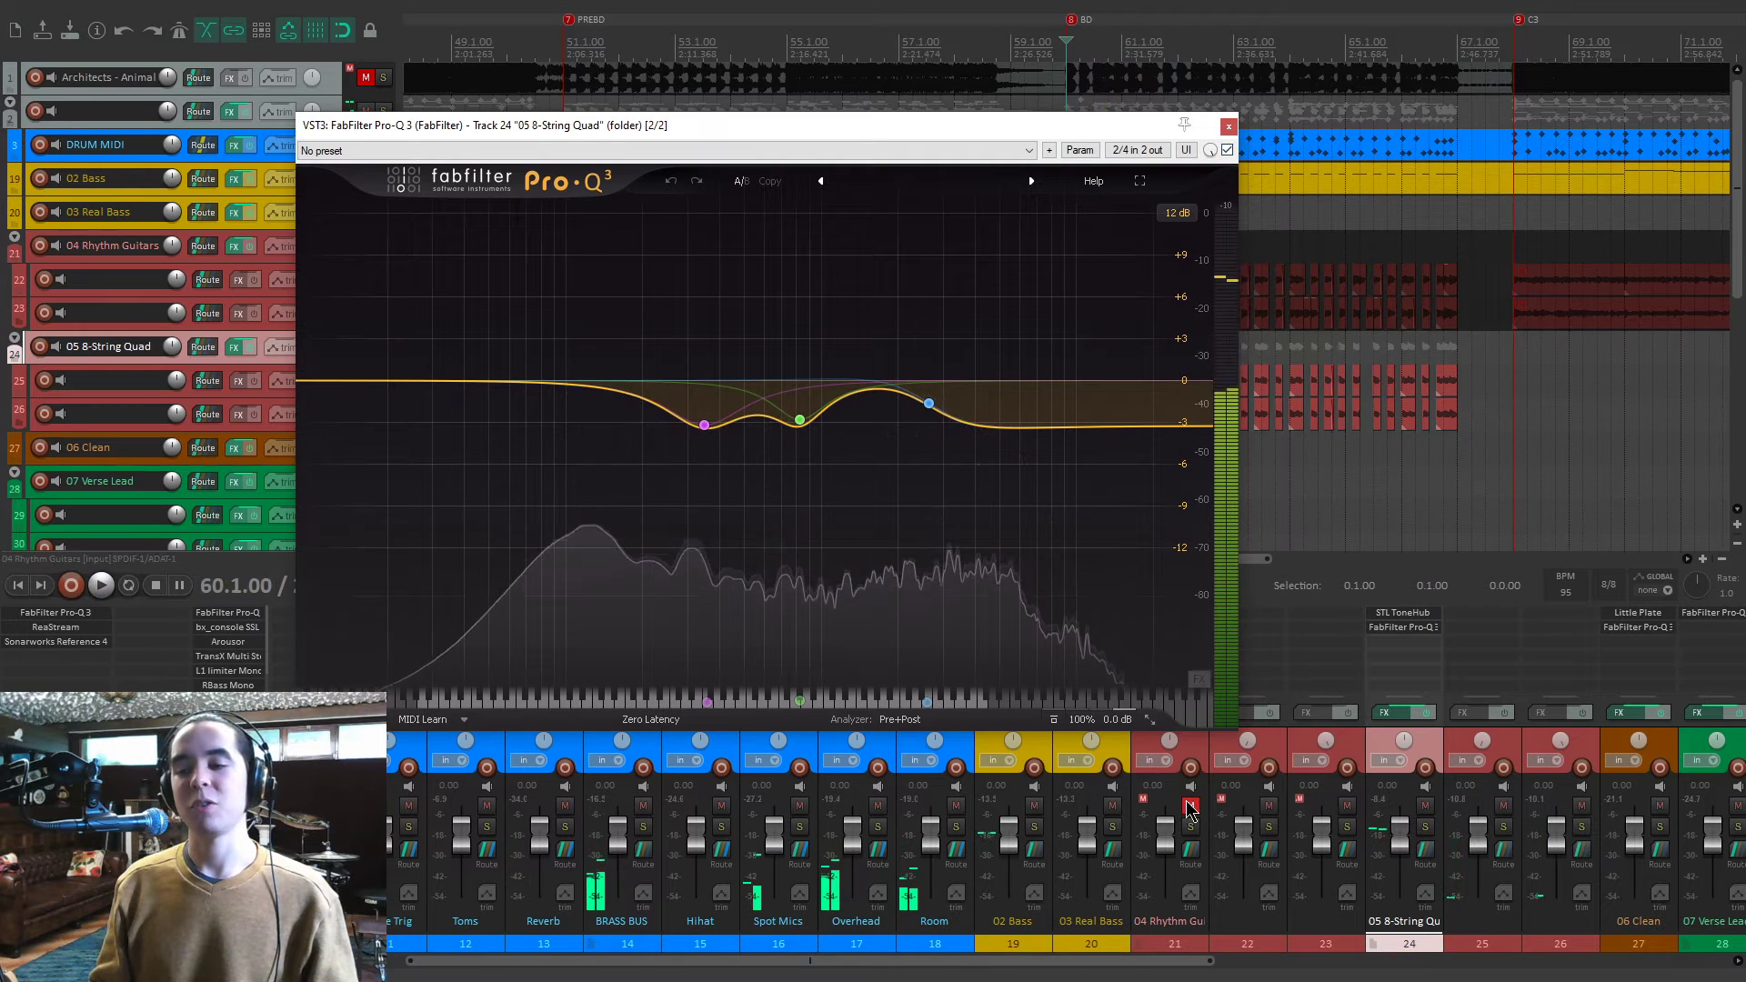
# Unmute 04 Rhythm Guitars, play the full mix from the BD marker, and close the 8-strings' Pro-Q 3.
pyautogui.click(1191, 805)
pyautogui.press('space')
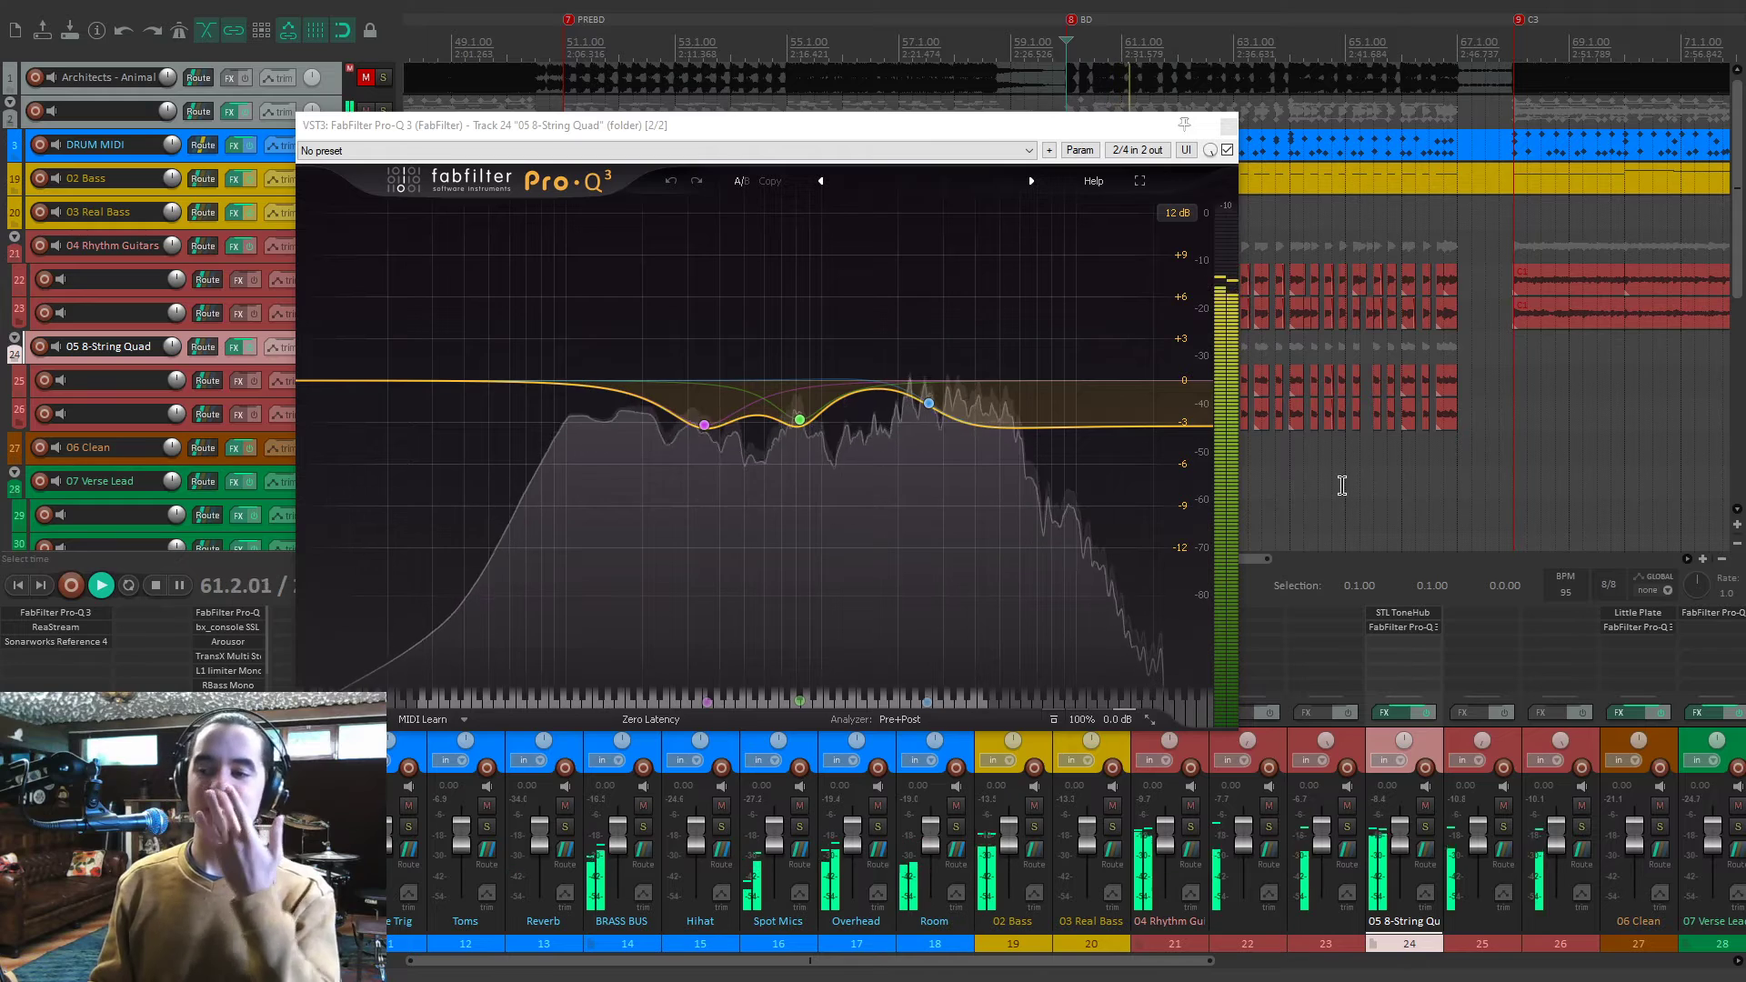
pyautogui.press('space')
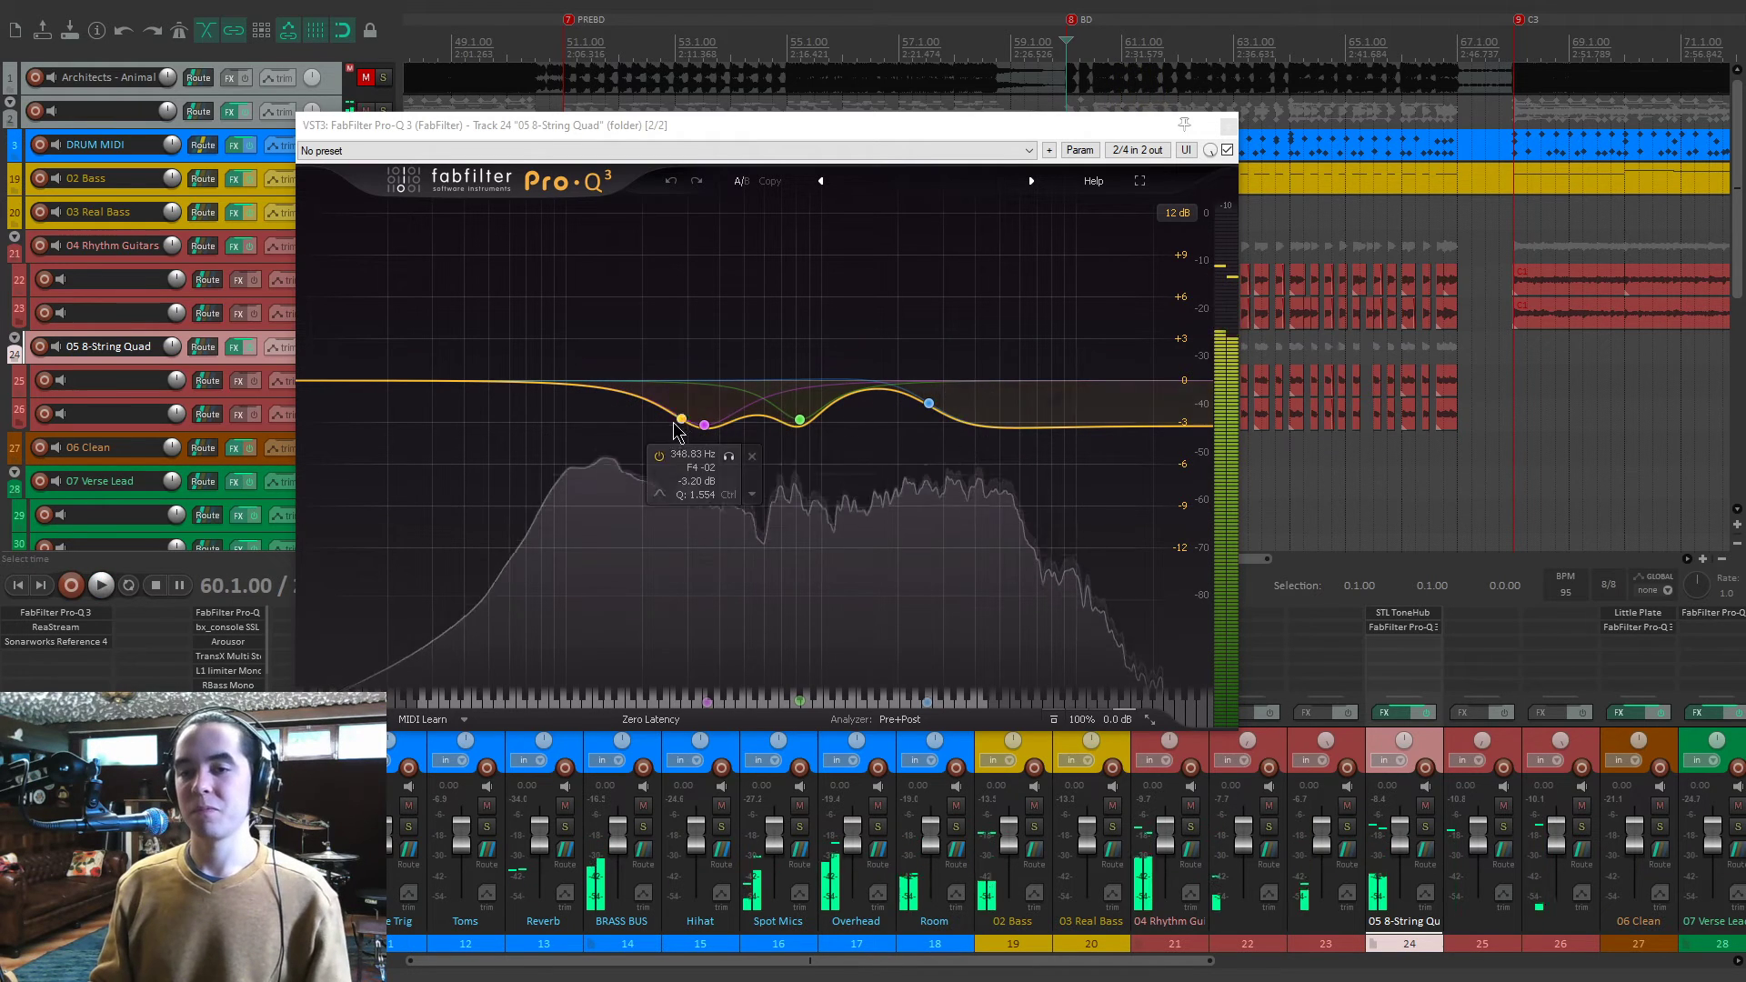
pyautogui.click(1229, 127)
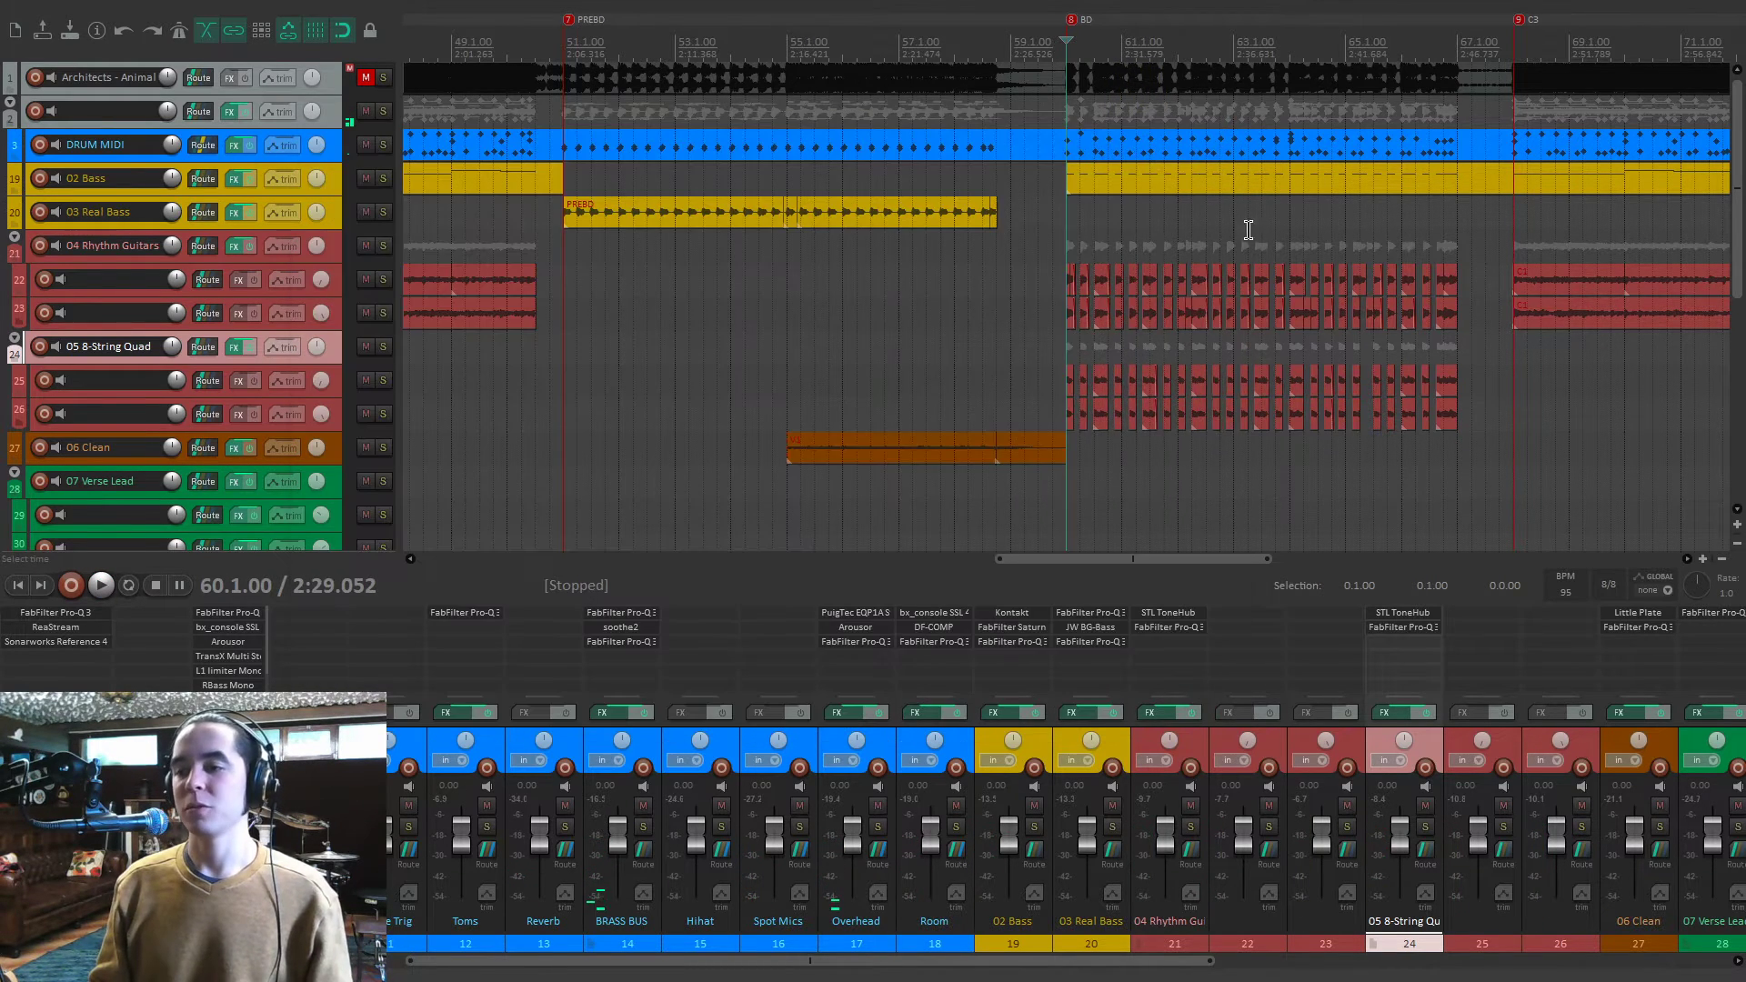
# Solo the 06 Clean track and play it from the V1 marker with its effects disabled.
pyautogui.scroll(-2, 1273, 365)
pyautogui.scroll(-5, 1216, 457)
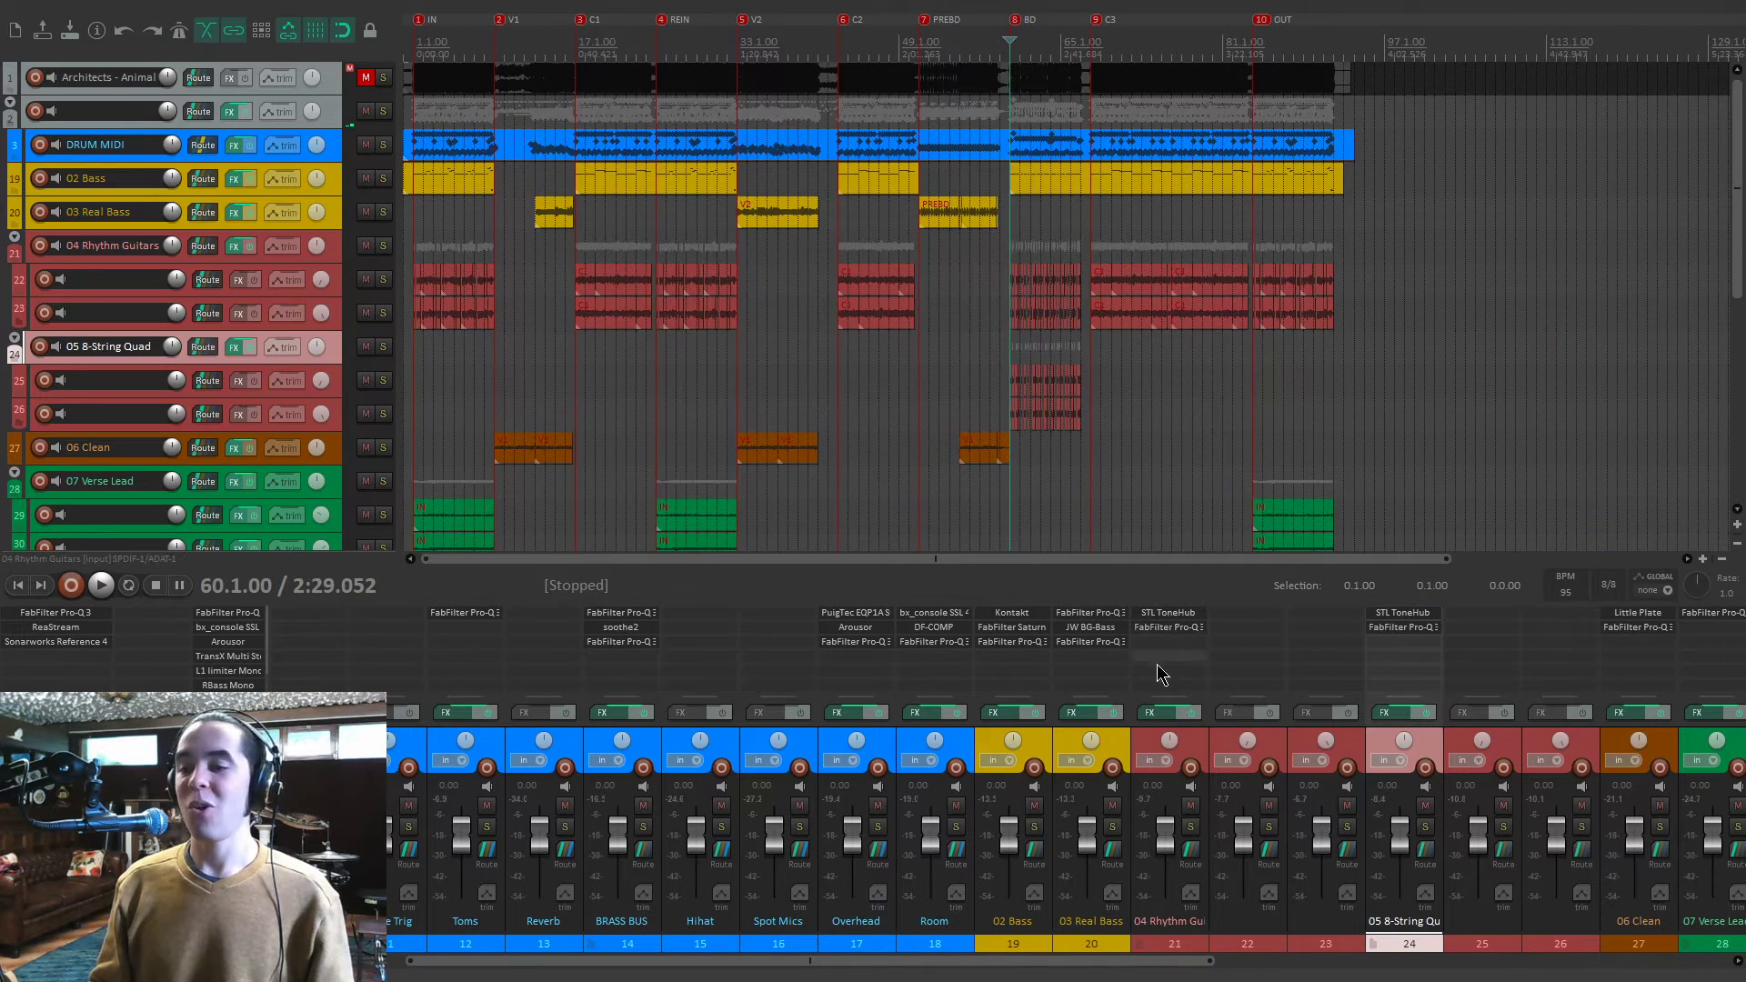
pyautogui.hscroll(4, 1166, 723)
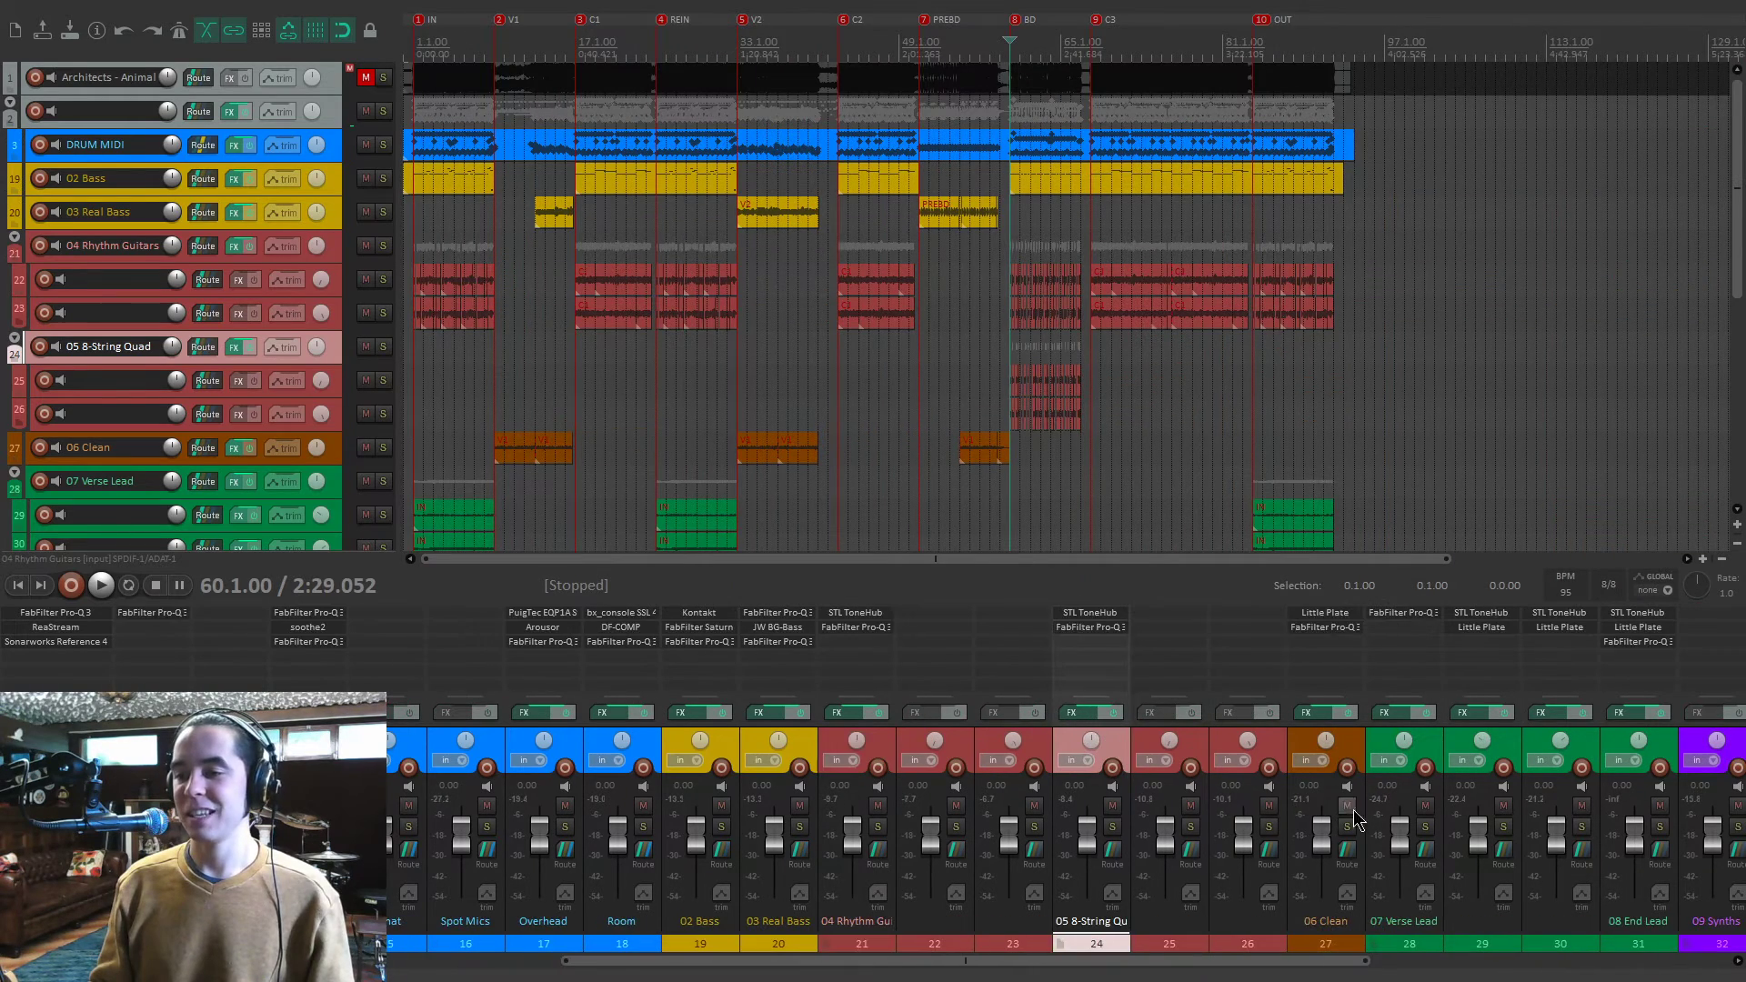
pyautogui.click(1347, 826)
pyautogui.press('2')
pyautogui.press('space')
pyautogui.scroll(4, 1077, 422)
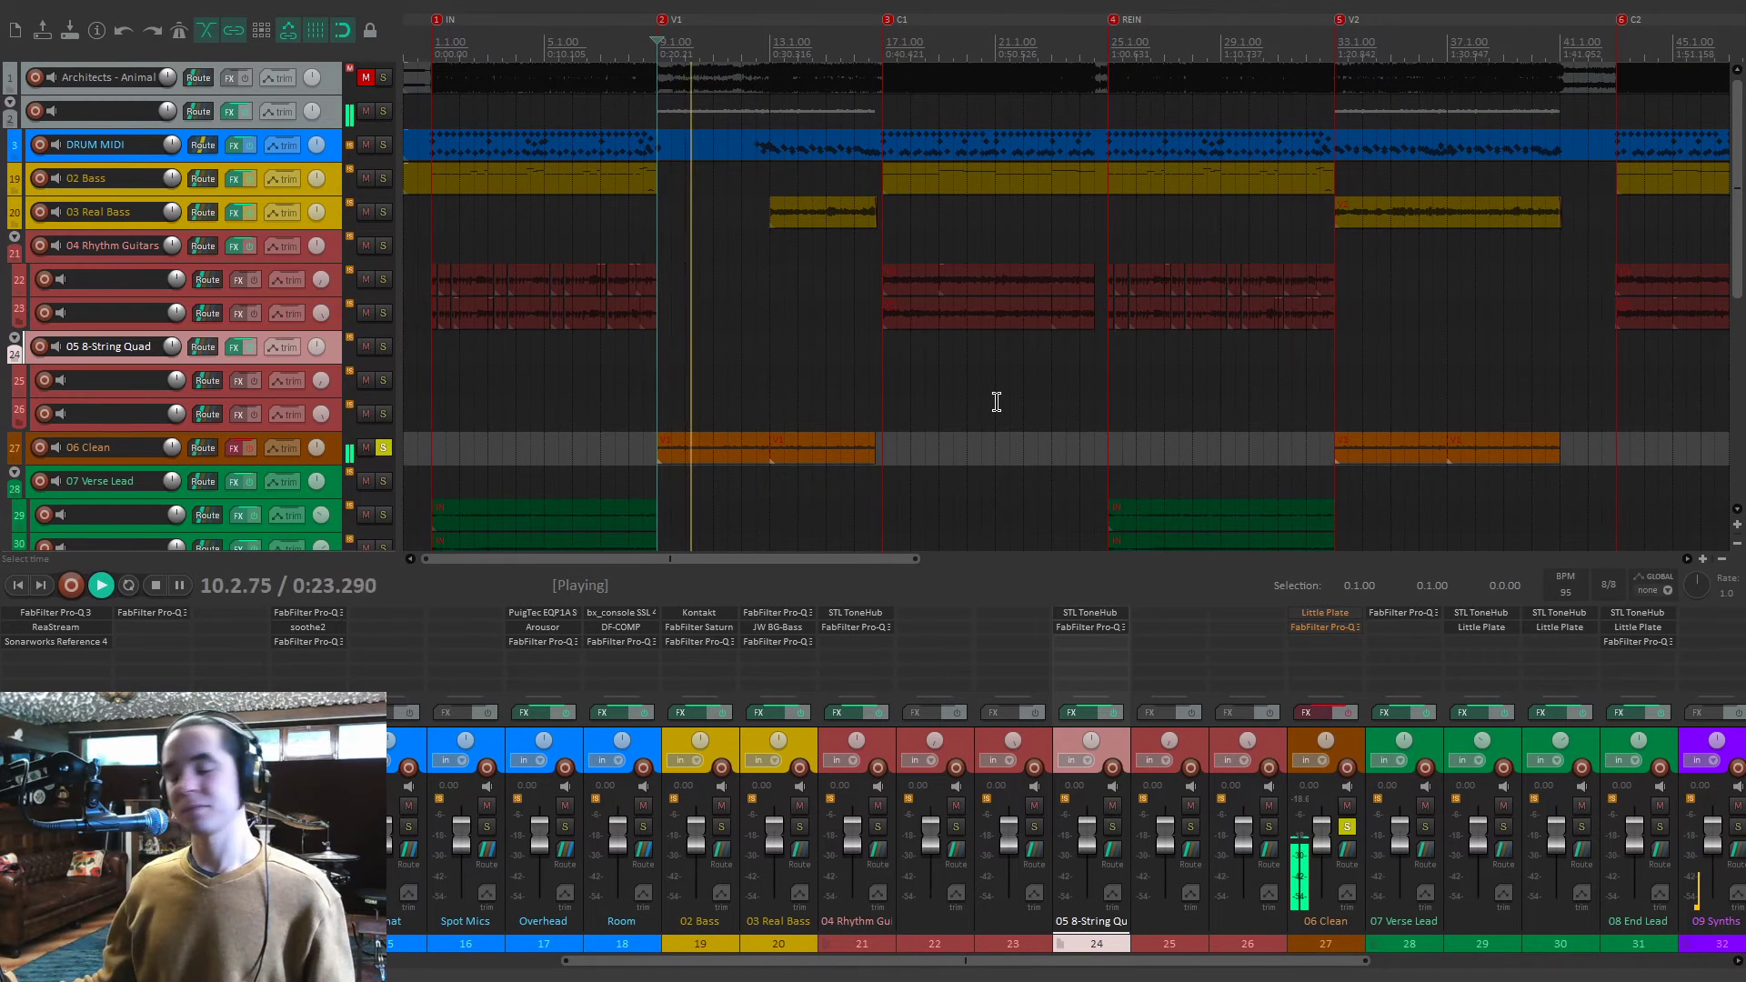
pyautogui.press('space')
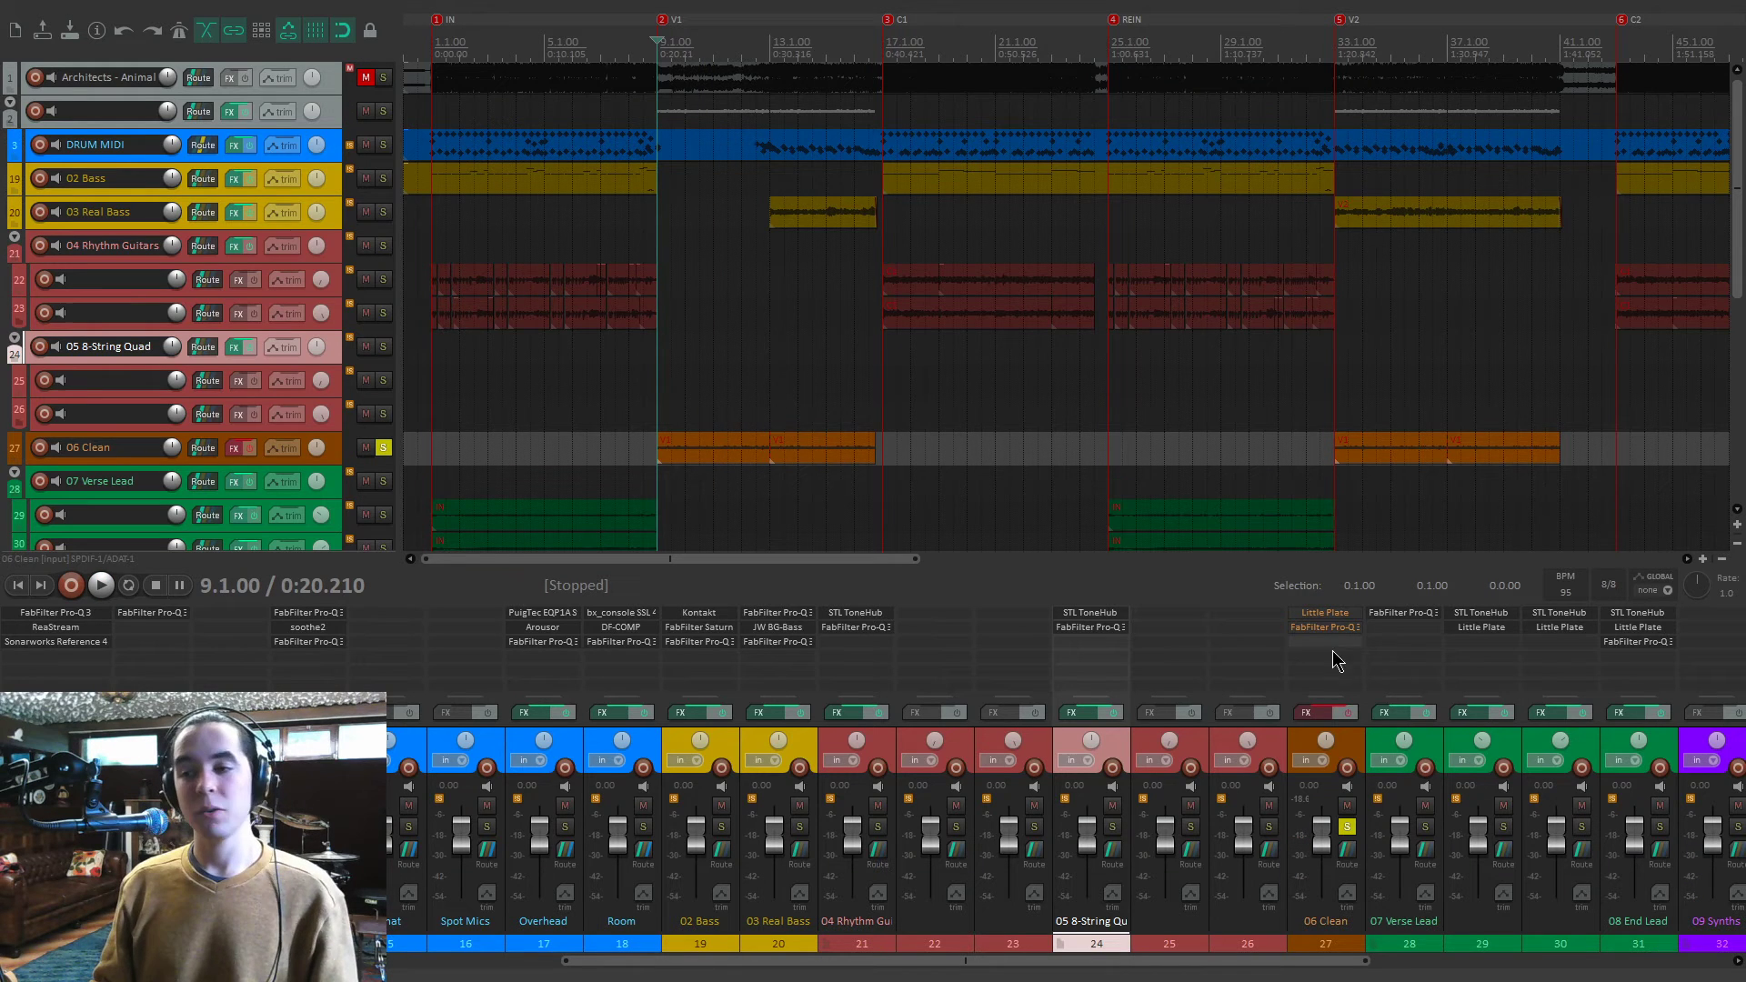
# Inspect the Little Plate reverb settings on 06 Clean, and examine the bands of its Pro-Q 3.
pyautogui.click(1327, 614)
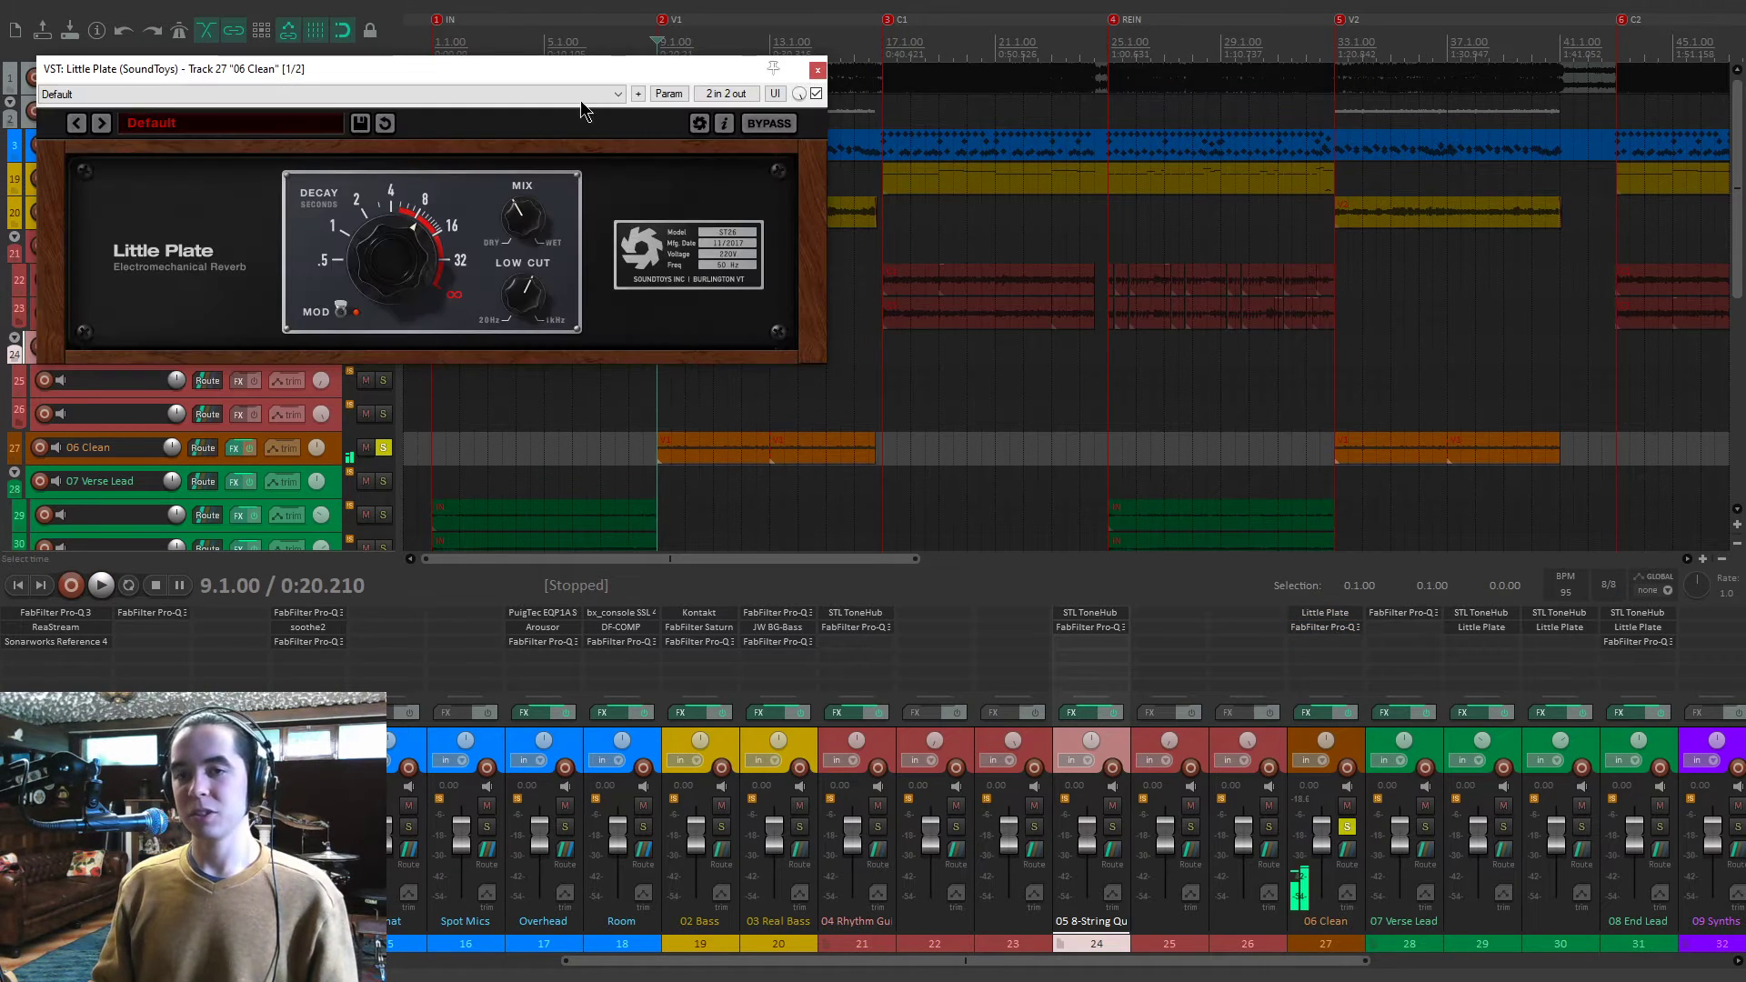
pyautogui.moveTo(604, 73); pyautogui.dragTo(894, 180)
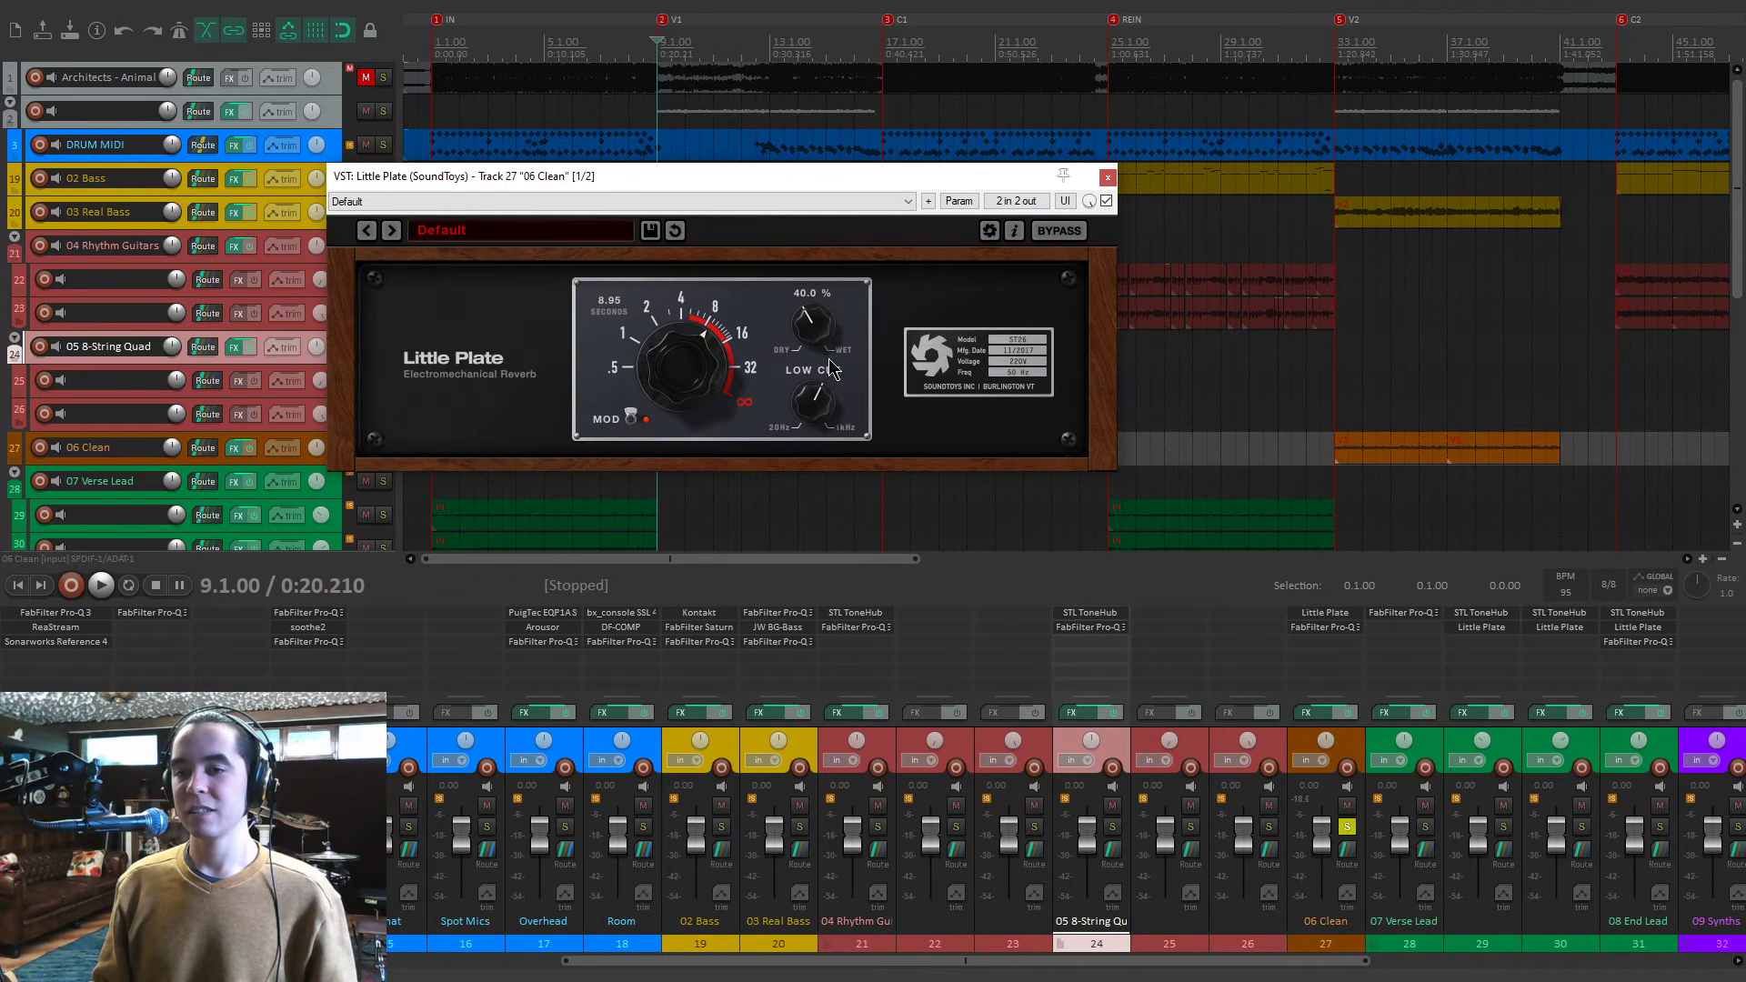
pyautogui.click(1352, 630)
pyautogui.moveTo(728, 68); pyautogui.dragTo(927, 120)
pyautogui.click(1107, 179)
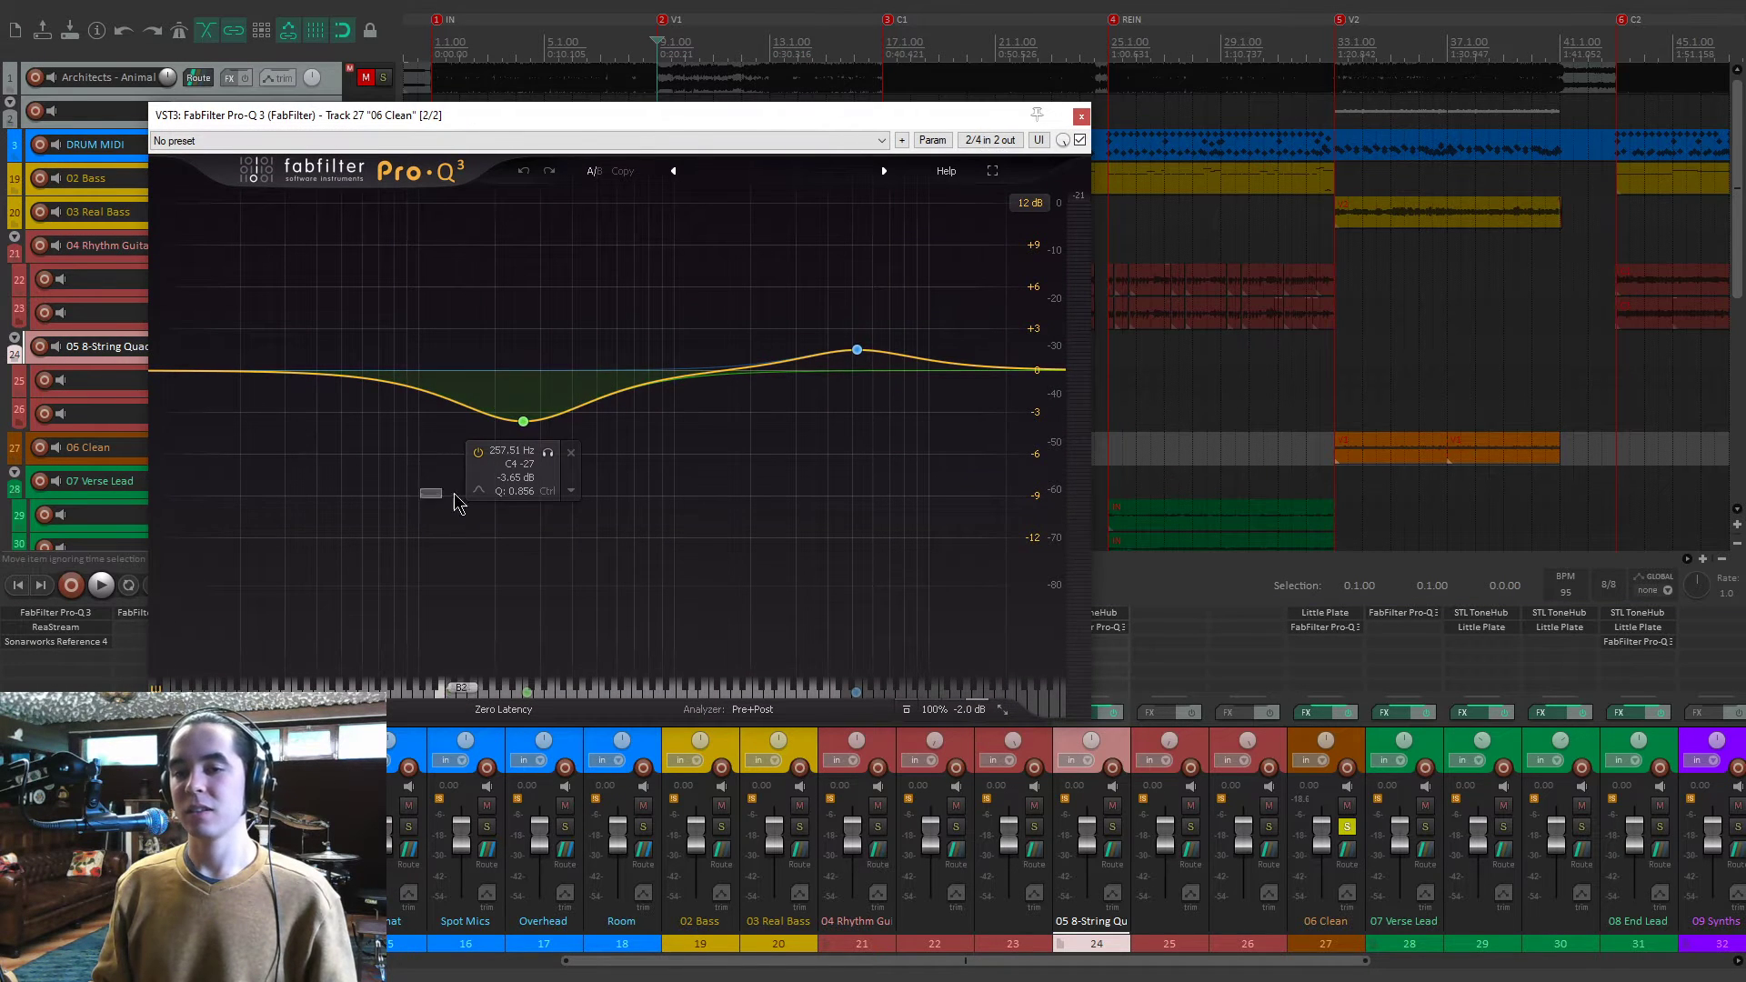
pyautogui.click(857, 349)
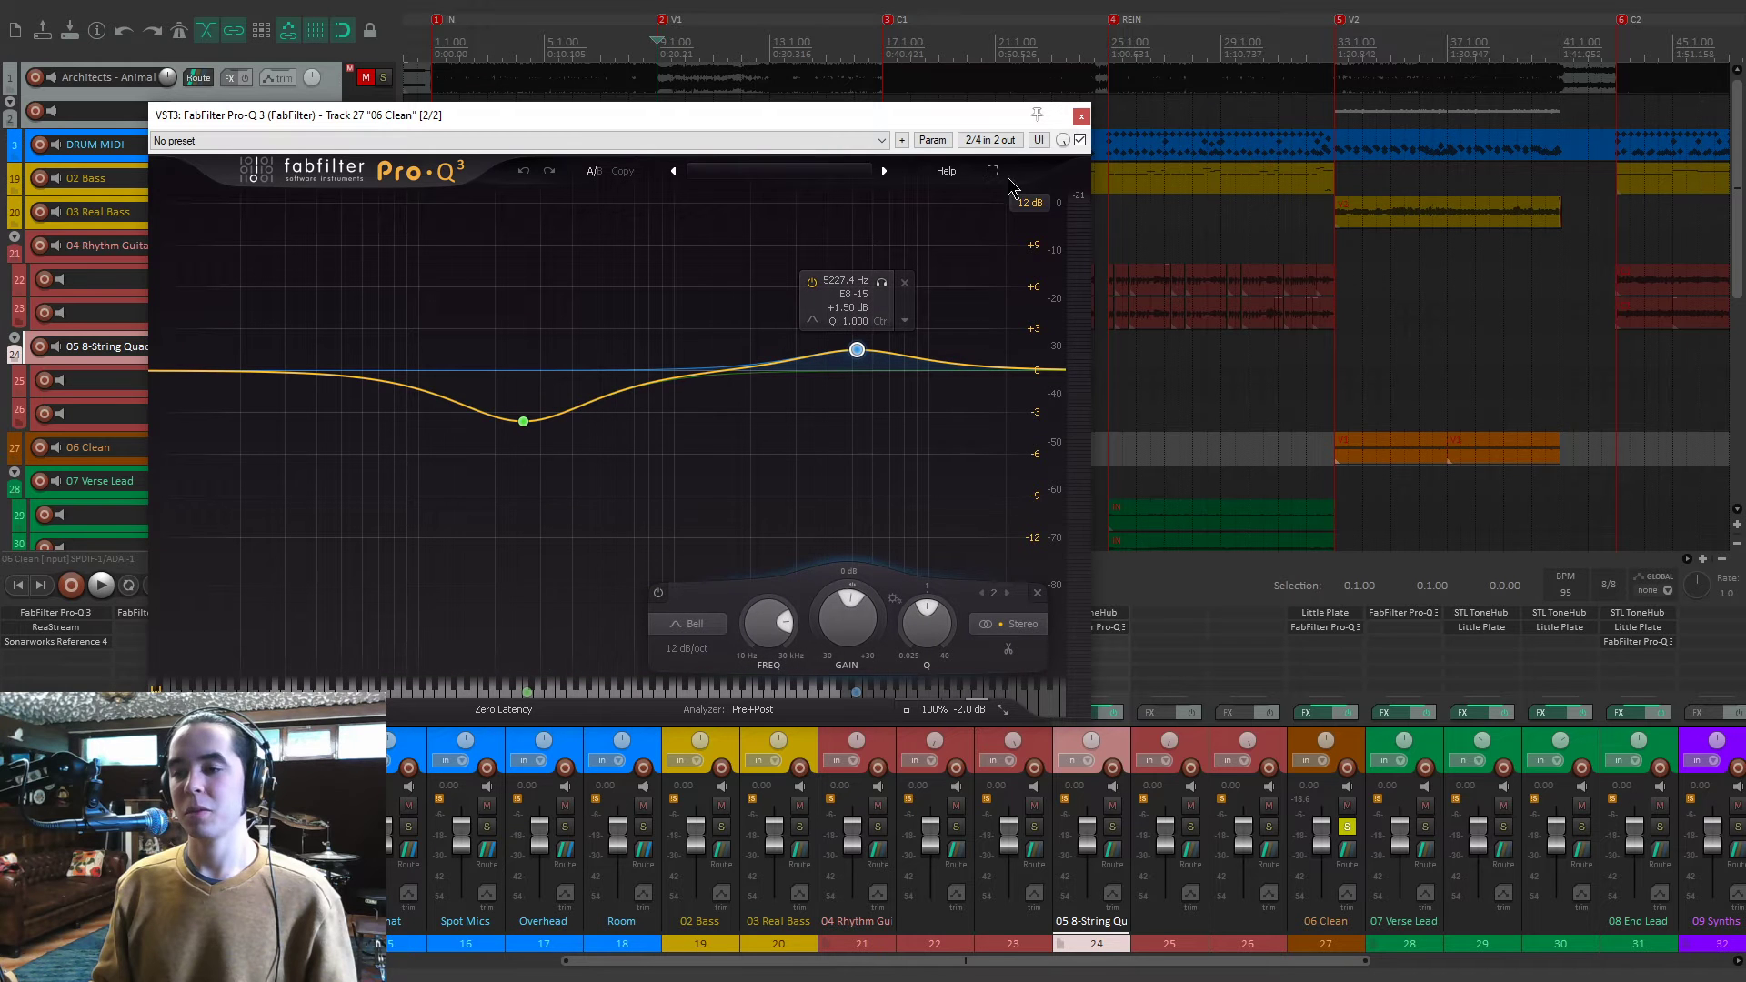
# Play 06 Clean with its Pro-Q 3 bypassed, close the EQ, and compare the whole effects chain disabled and enabled.
pyautogui.press('space')
pyautogui.click(1079, 140)
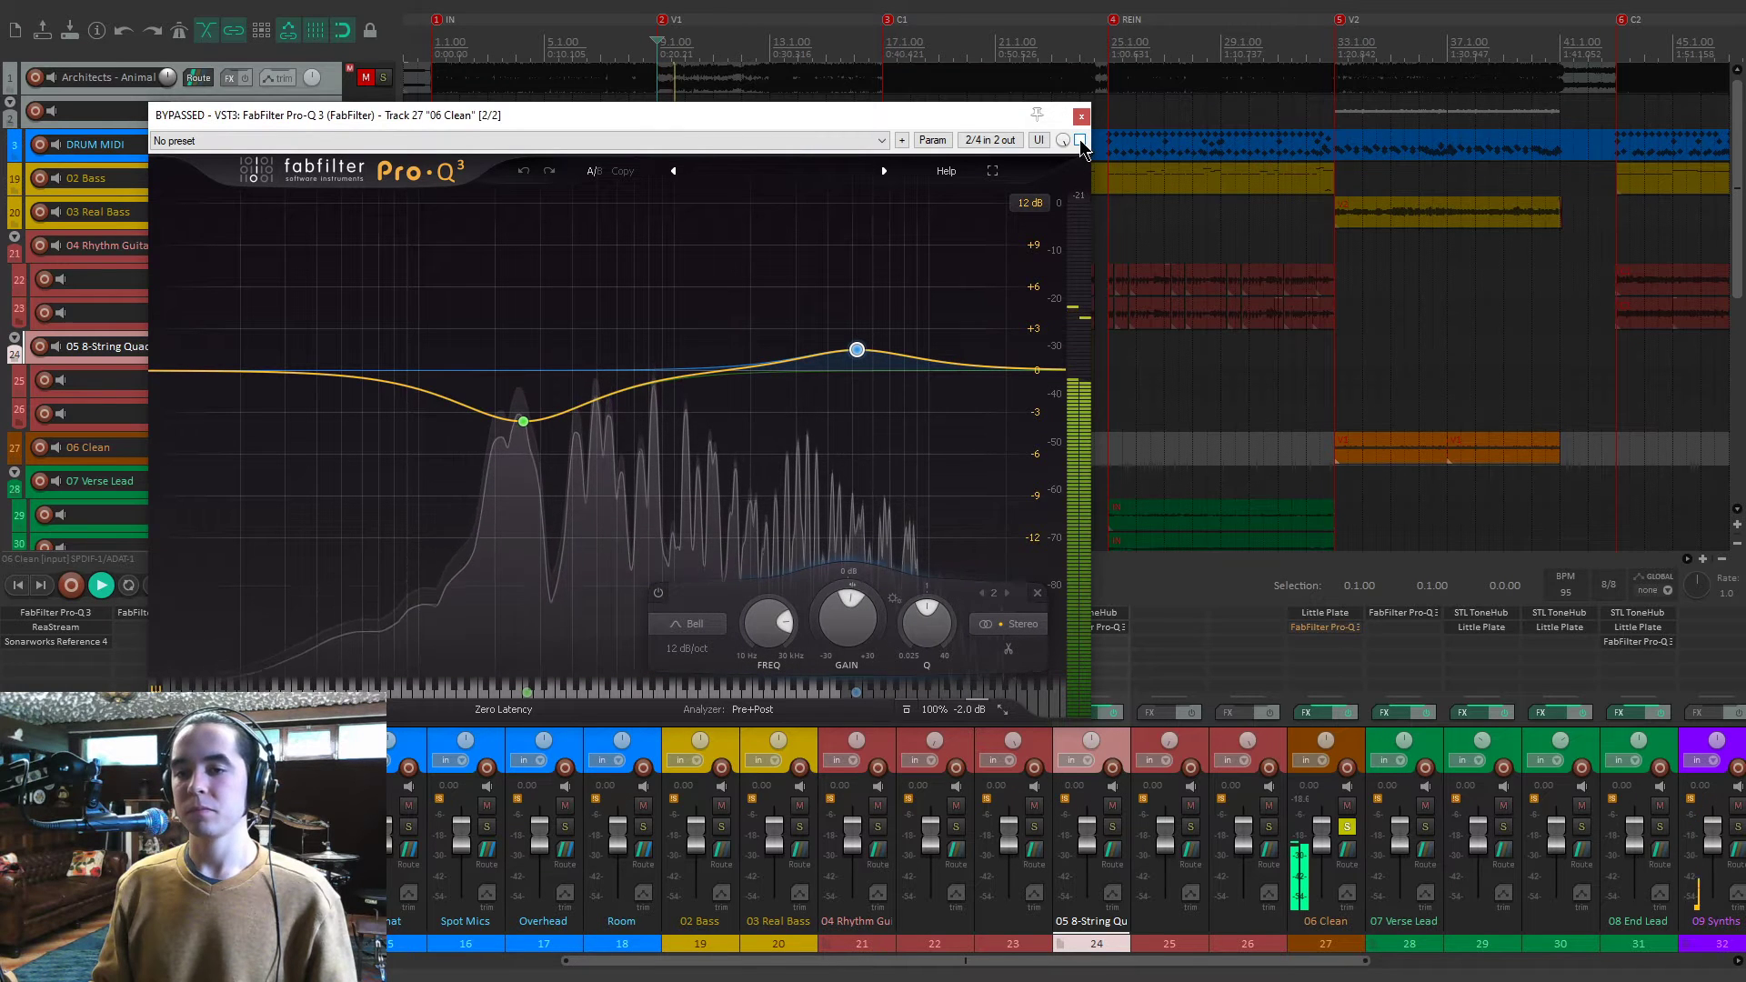
pyautogui.click(1082, 116)
pyautogui.click(1342, 712)
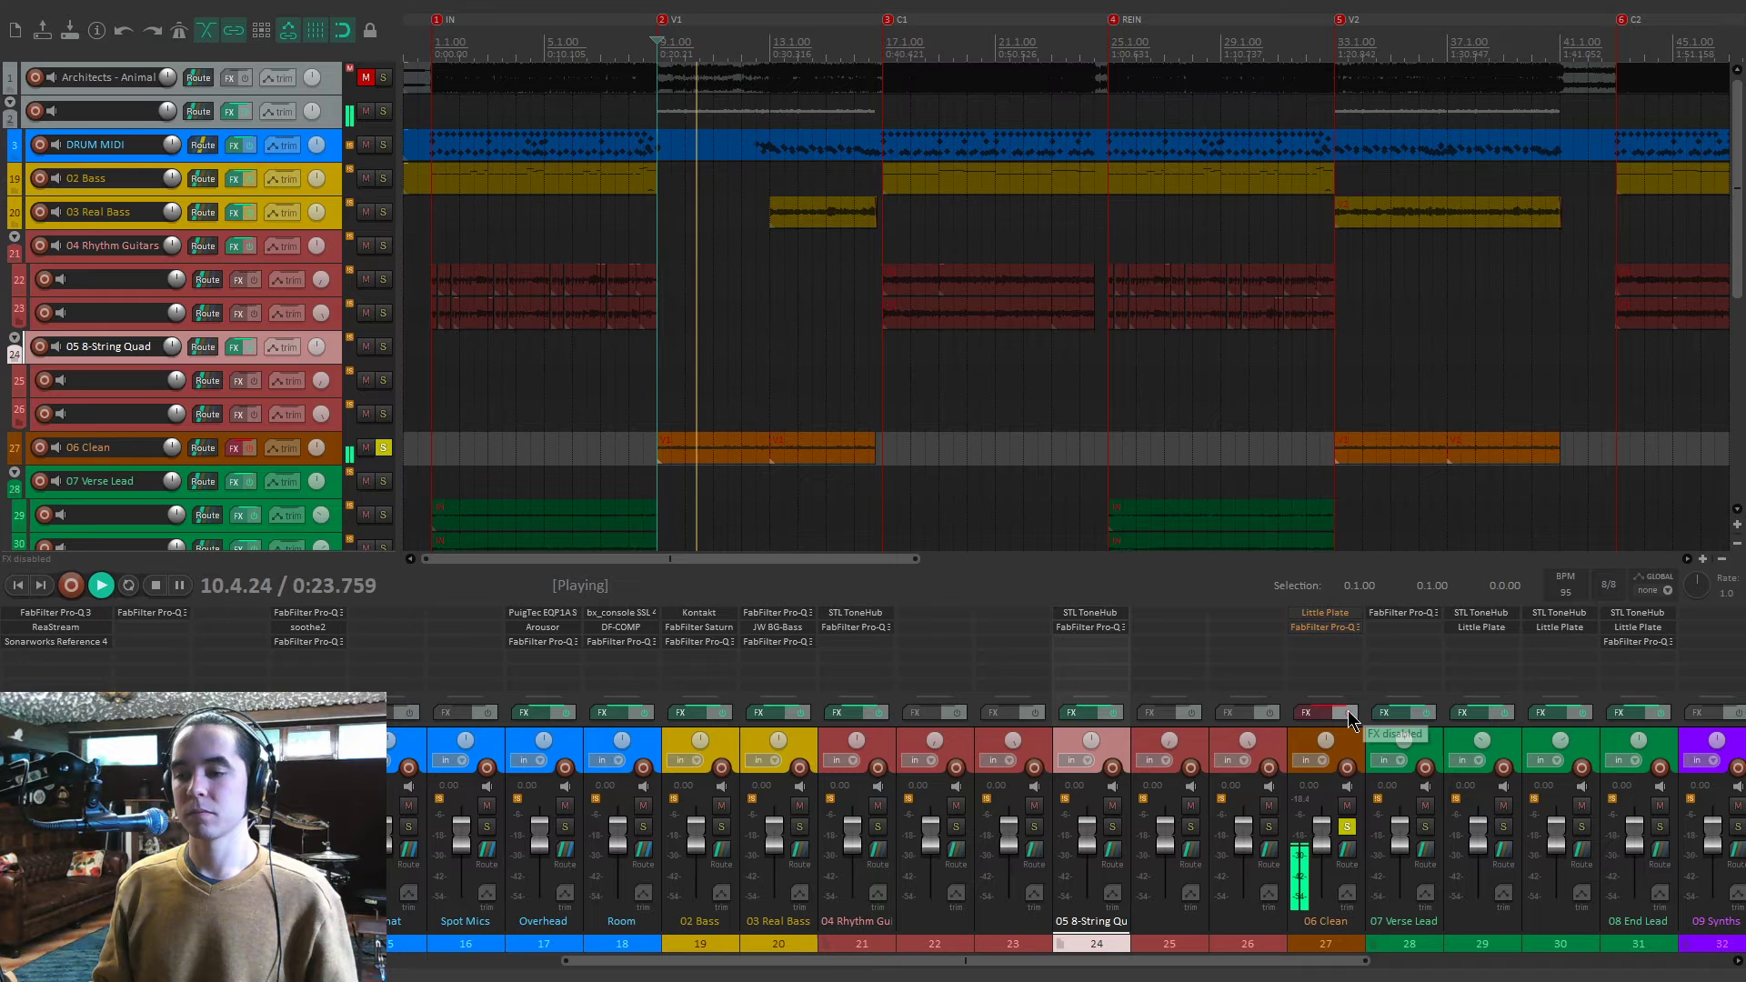
pyautogui.click(1347, 711)
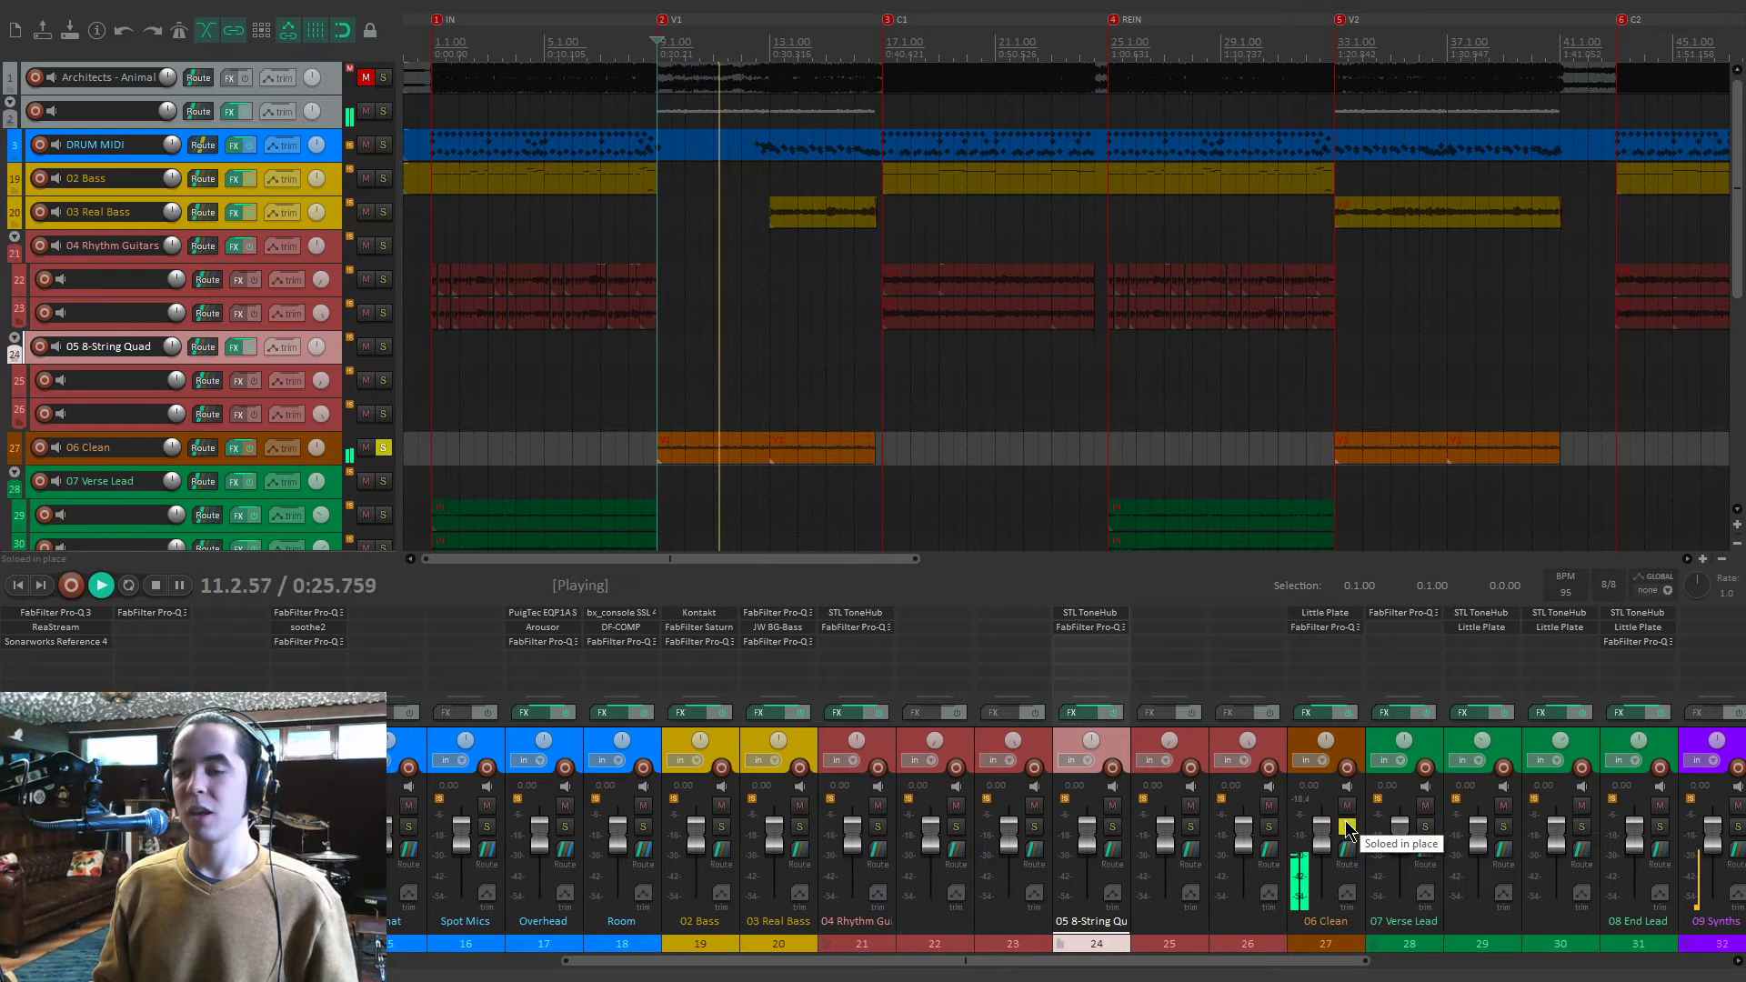
# Unsolo 06 Clean and listen to it within the full mix during the V1 section.
pyautogui.click(1347, 826)
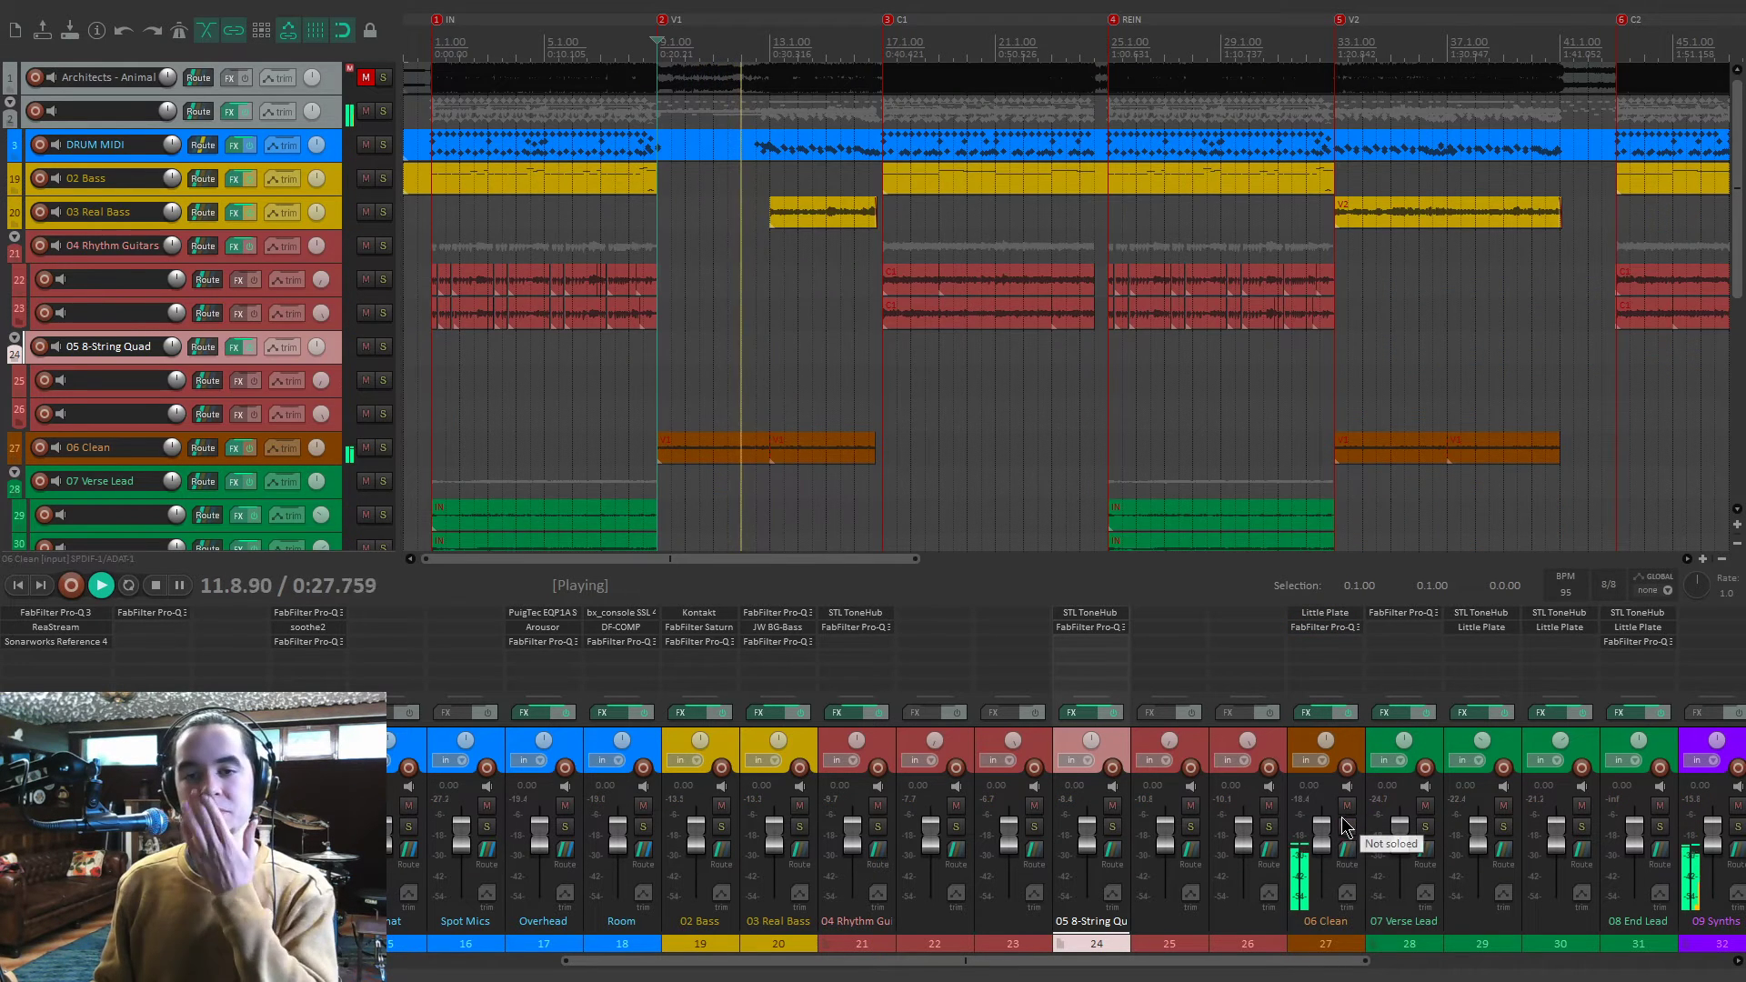
pyautogui.scroll(-5, 5, 423)
pyautogui.scroll(1, 1062, 369)
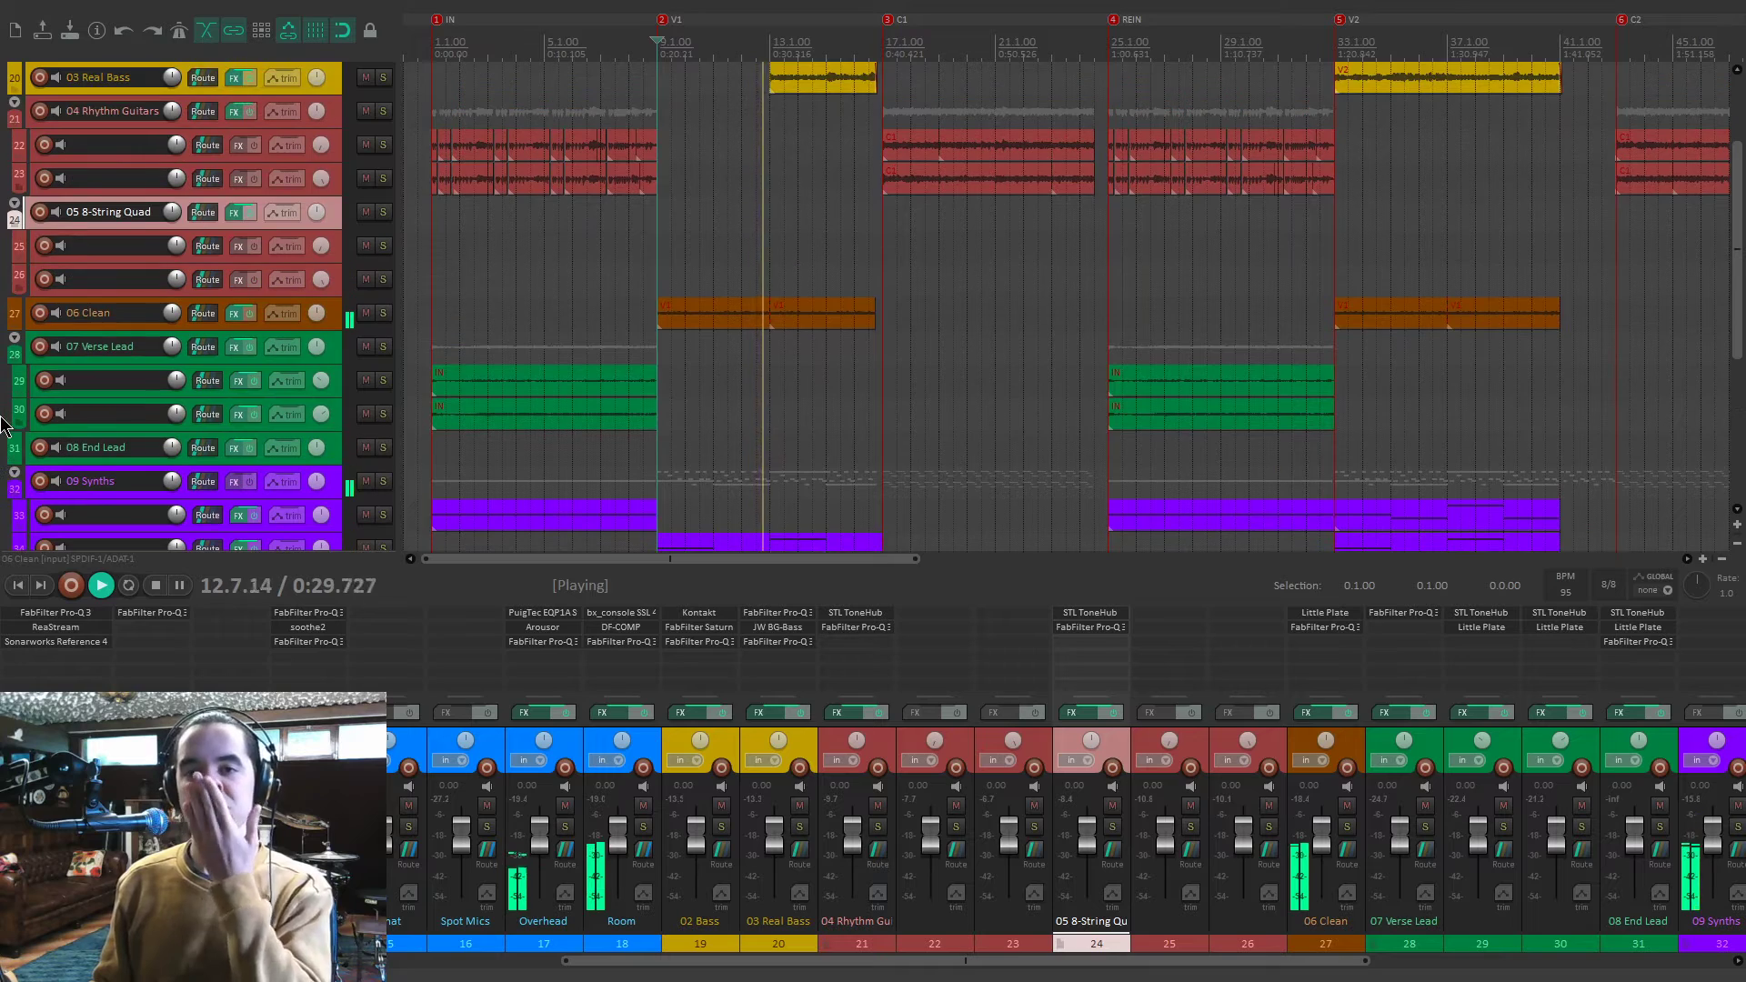
pyautogui.scroll(-3, 1063, 369)
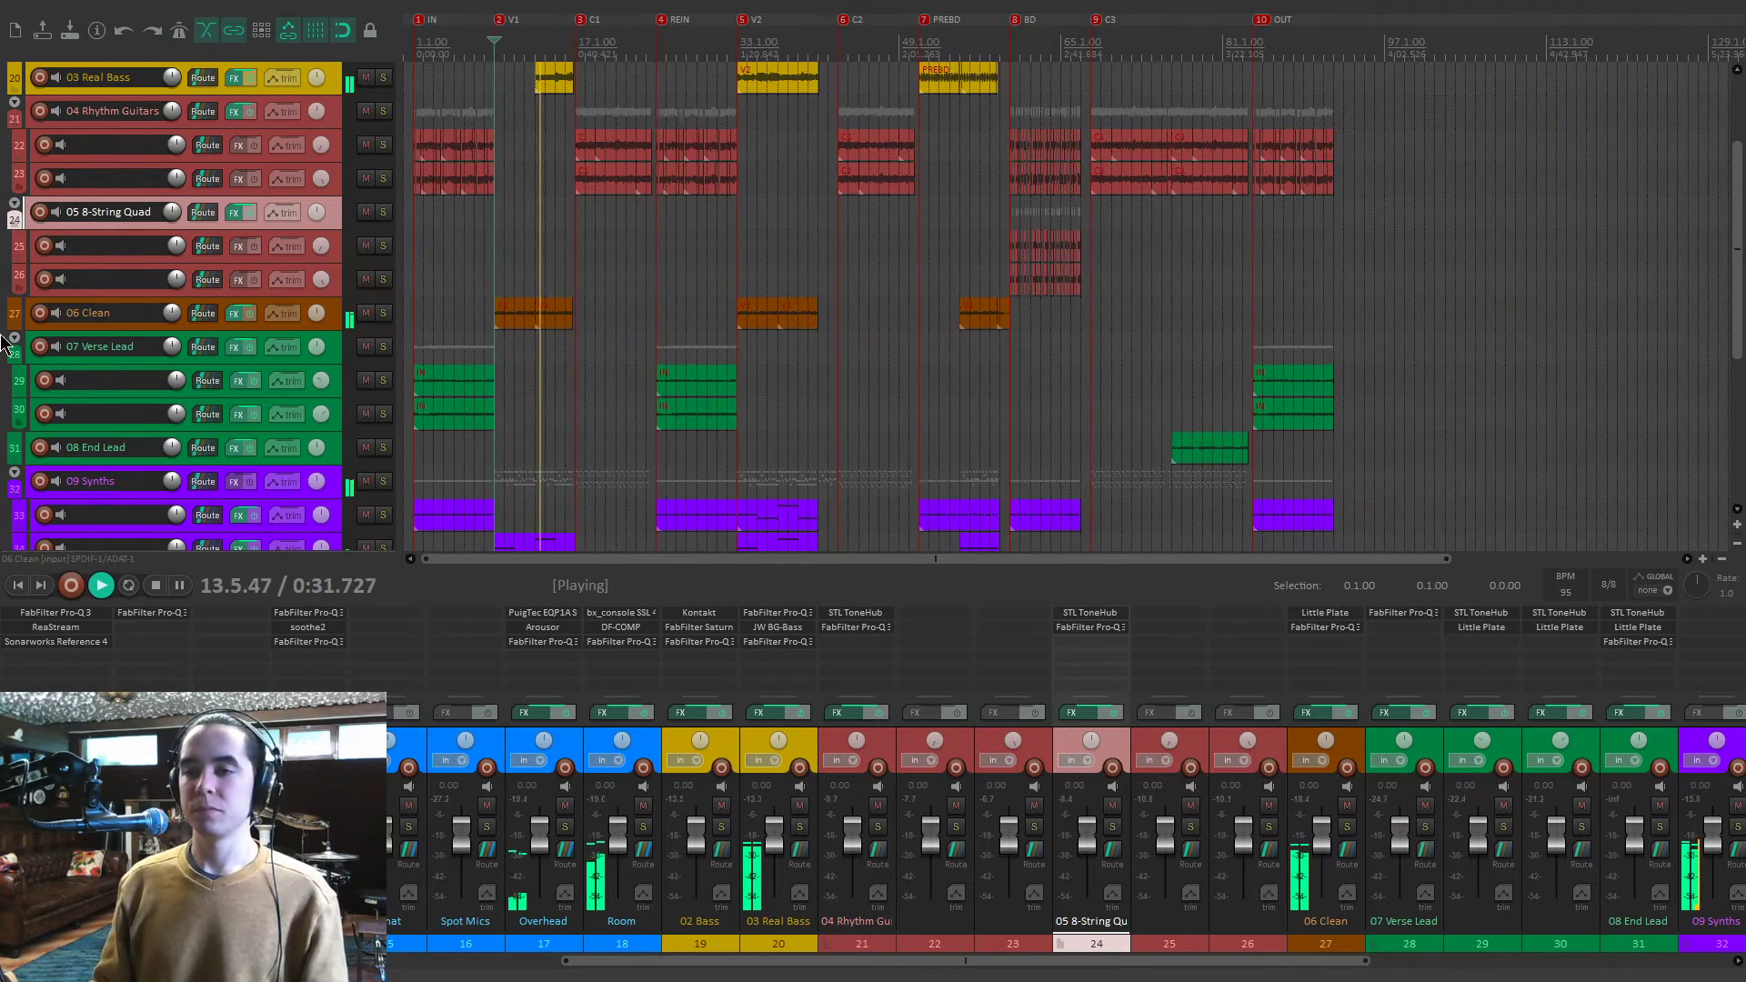
pyautogui.scroll(1, 5, 346)
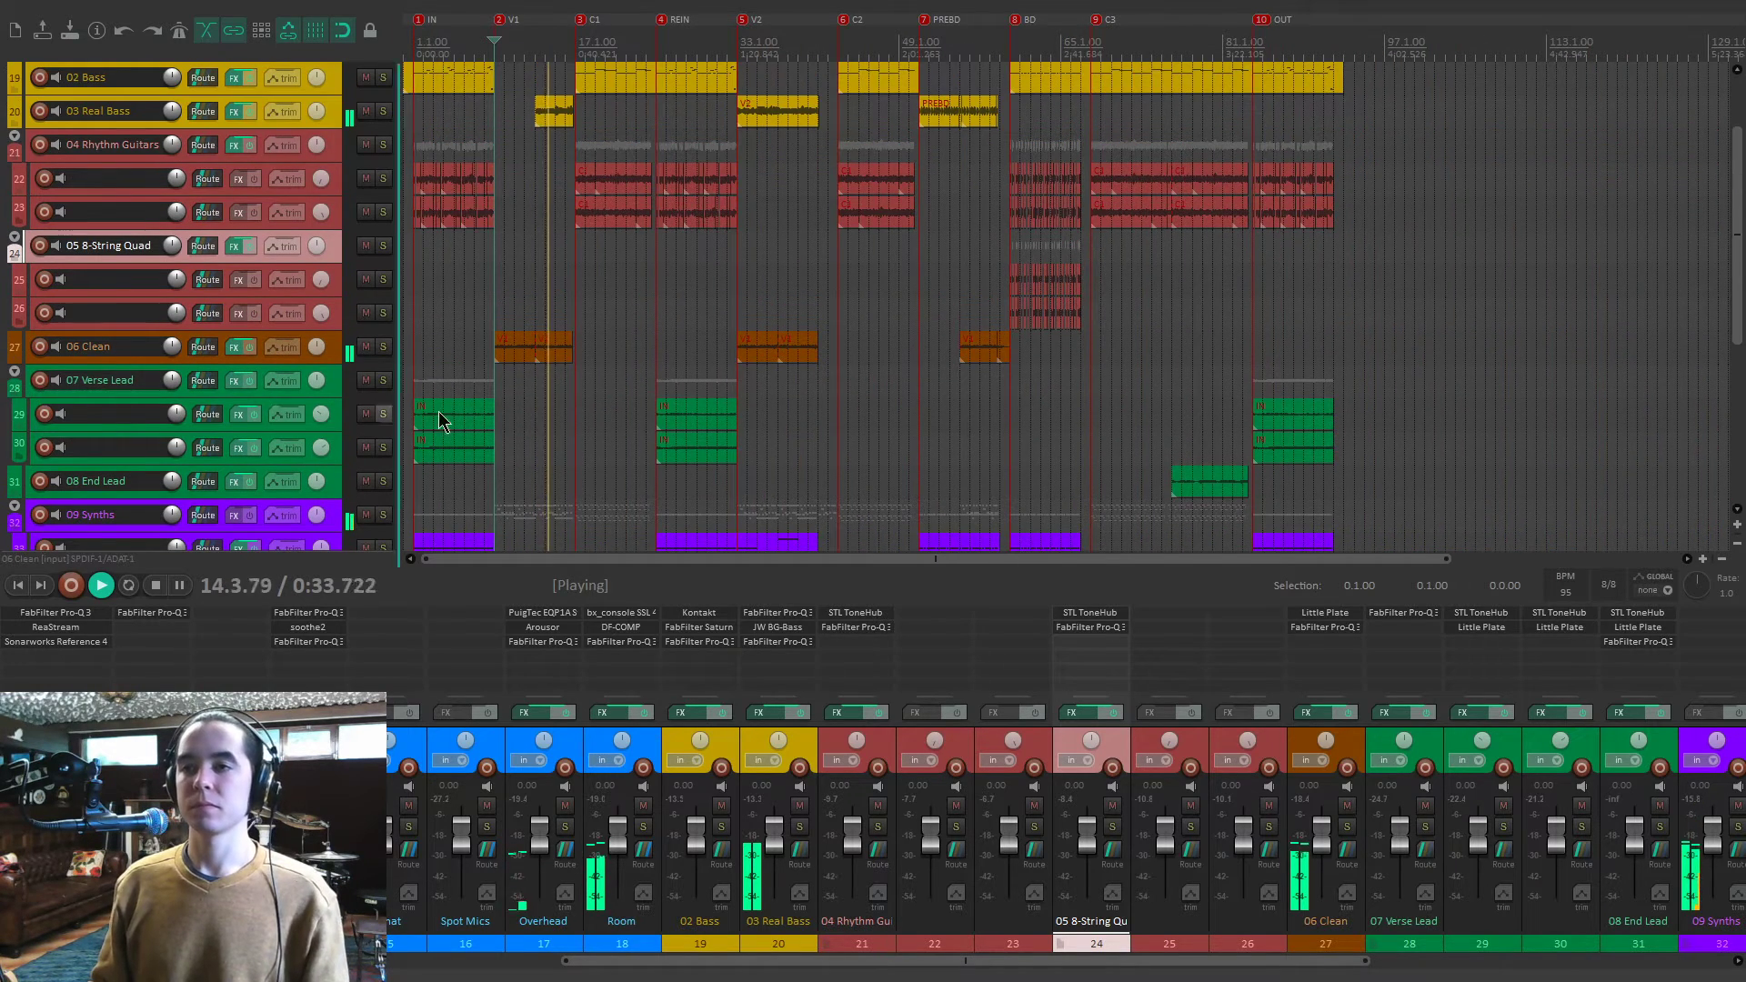
pyautogui.press('space')
# Solo 08 End Lead, play it from the start of its clip, and open its STL ToneHub.
pyautogui.click(1178, 416)
pyautogui.scroll(4, 1155, 422)
pyautogui.press('space')
pyautogui.click(1661, 826)
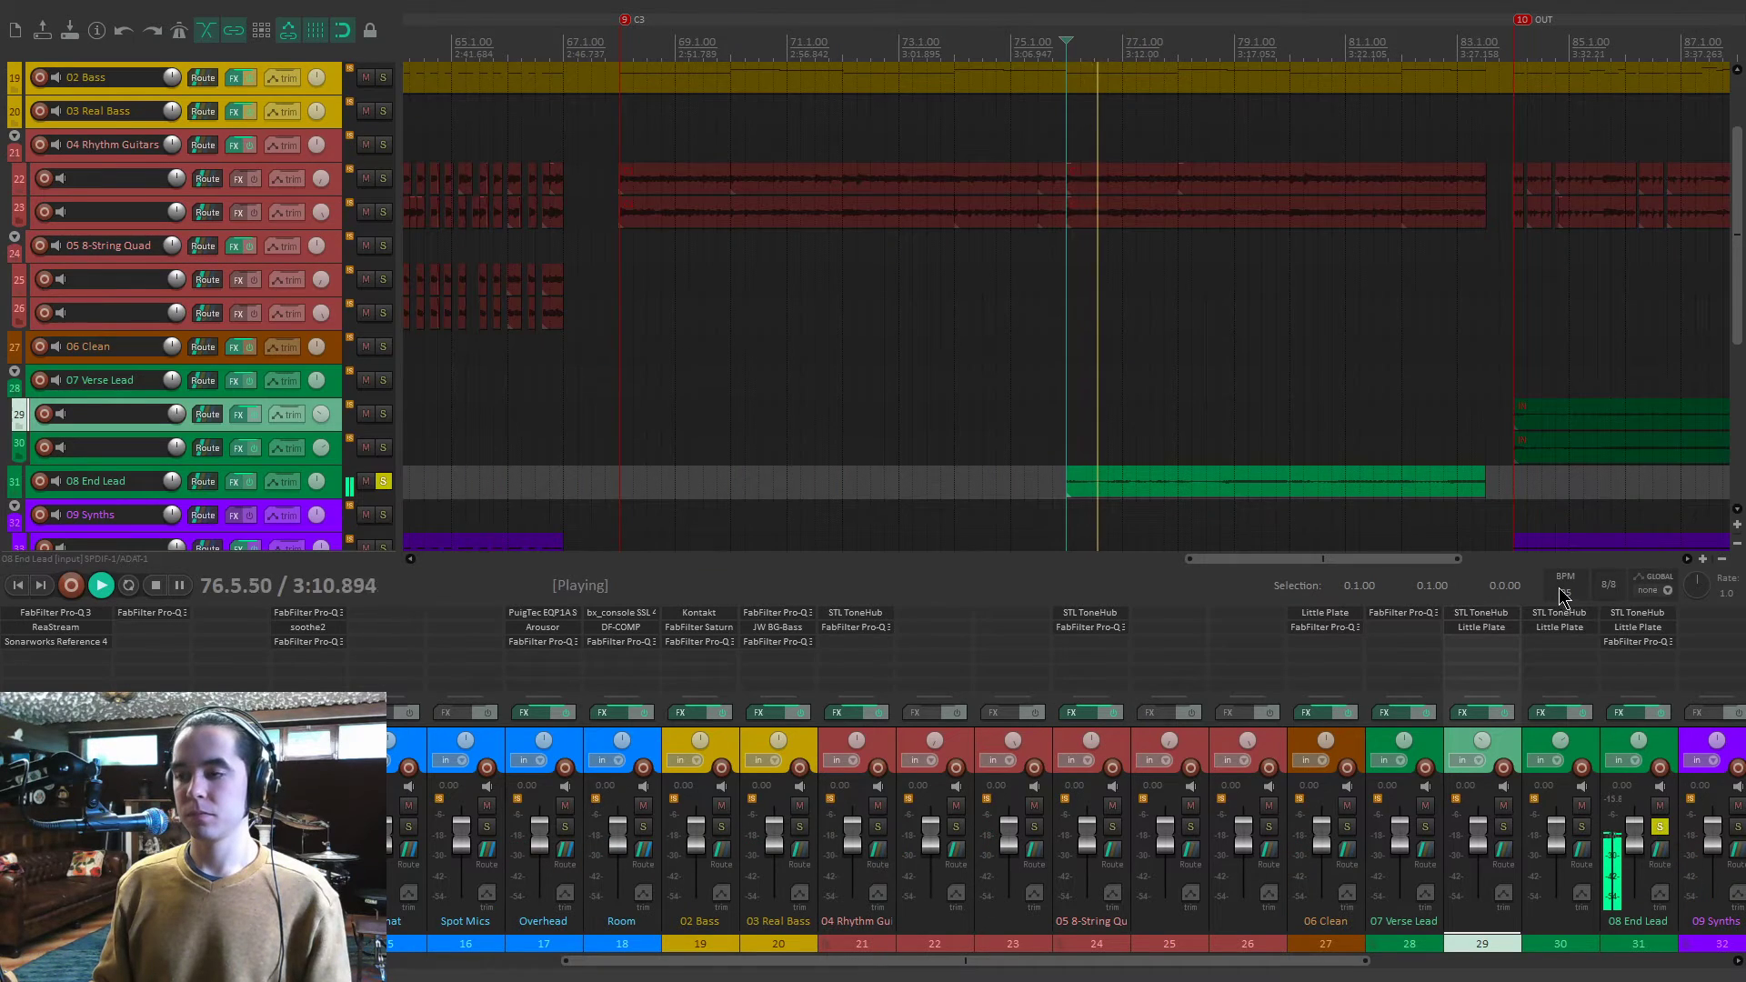
pyautogui.click(1608, 612)
pyautogui.moveTo(639, 80); pyautogui.dragTo(794, 119)
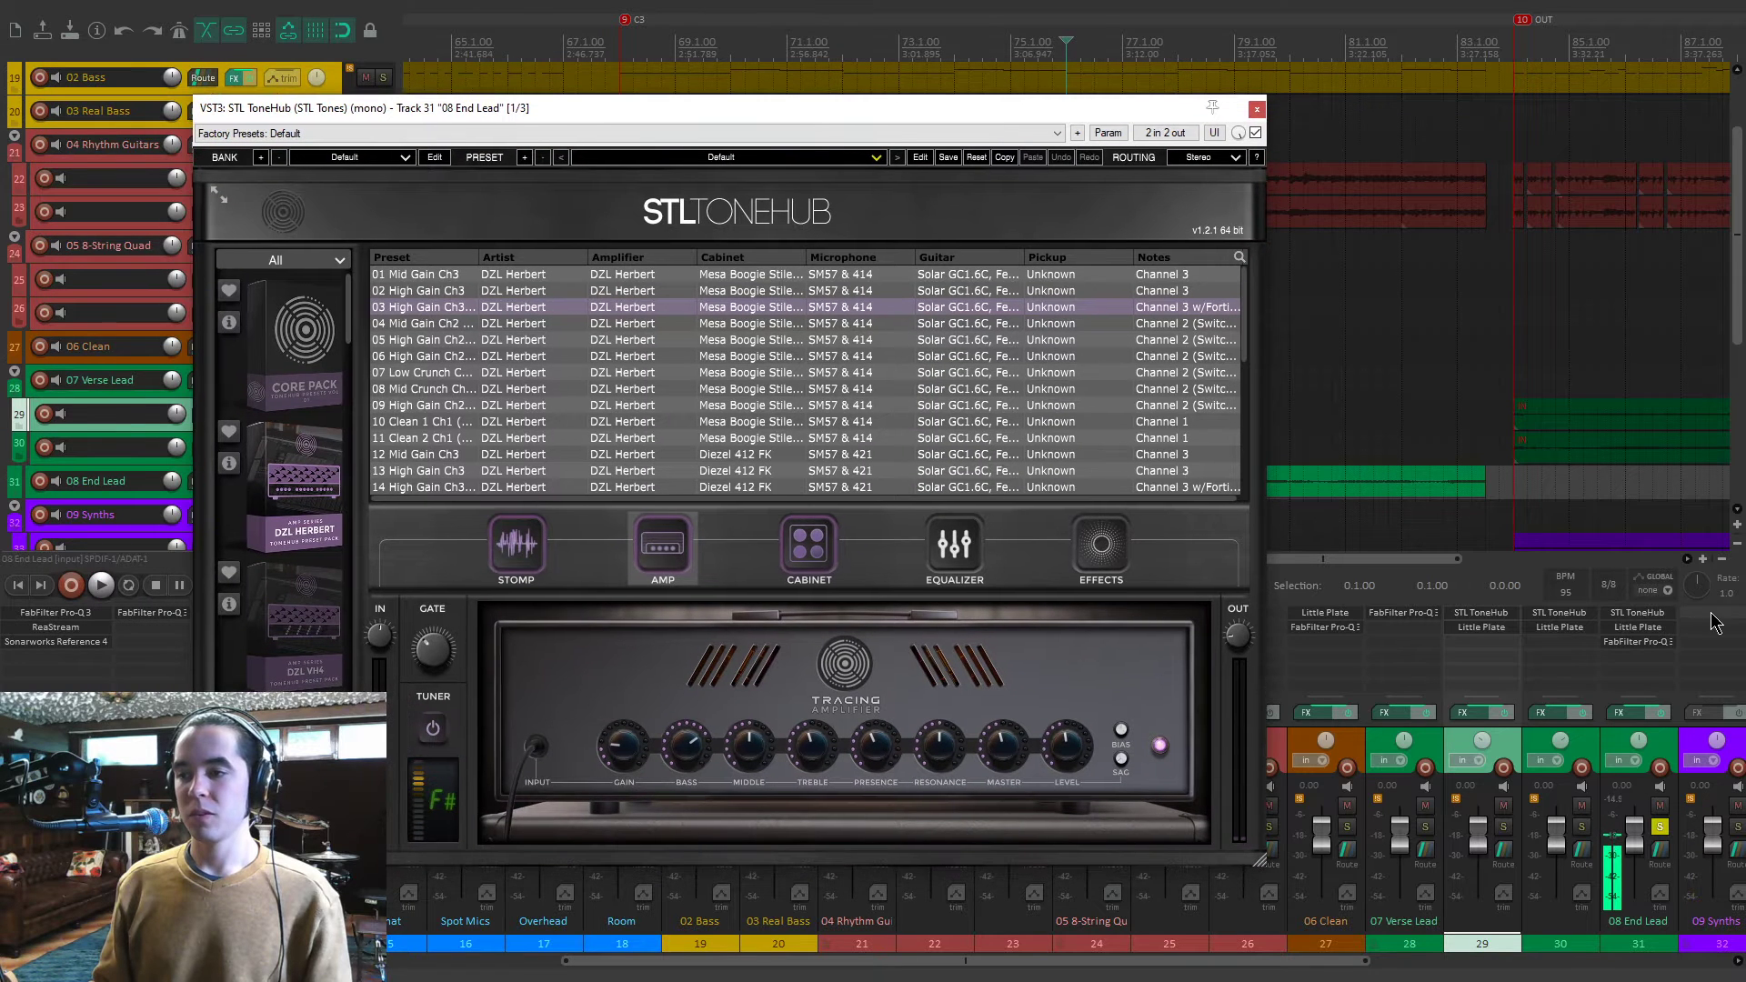
# Bypass Little Plate and Pro-Q 3 on 08 End Lead, inspect its STL ToneHub amp and preset, and close ToneHub.
pyautogui.click(1662, 640)
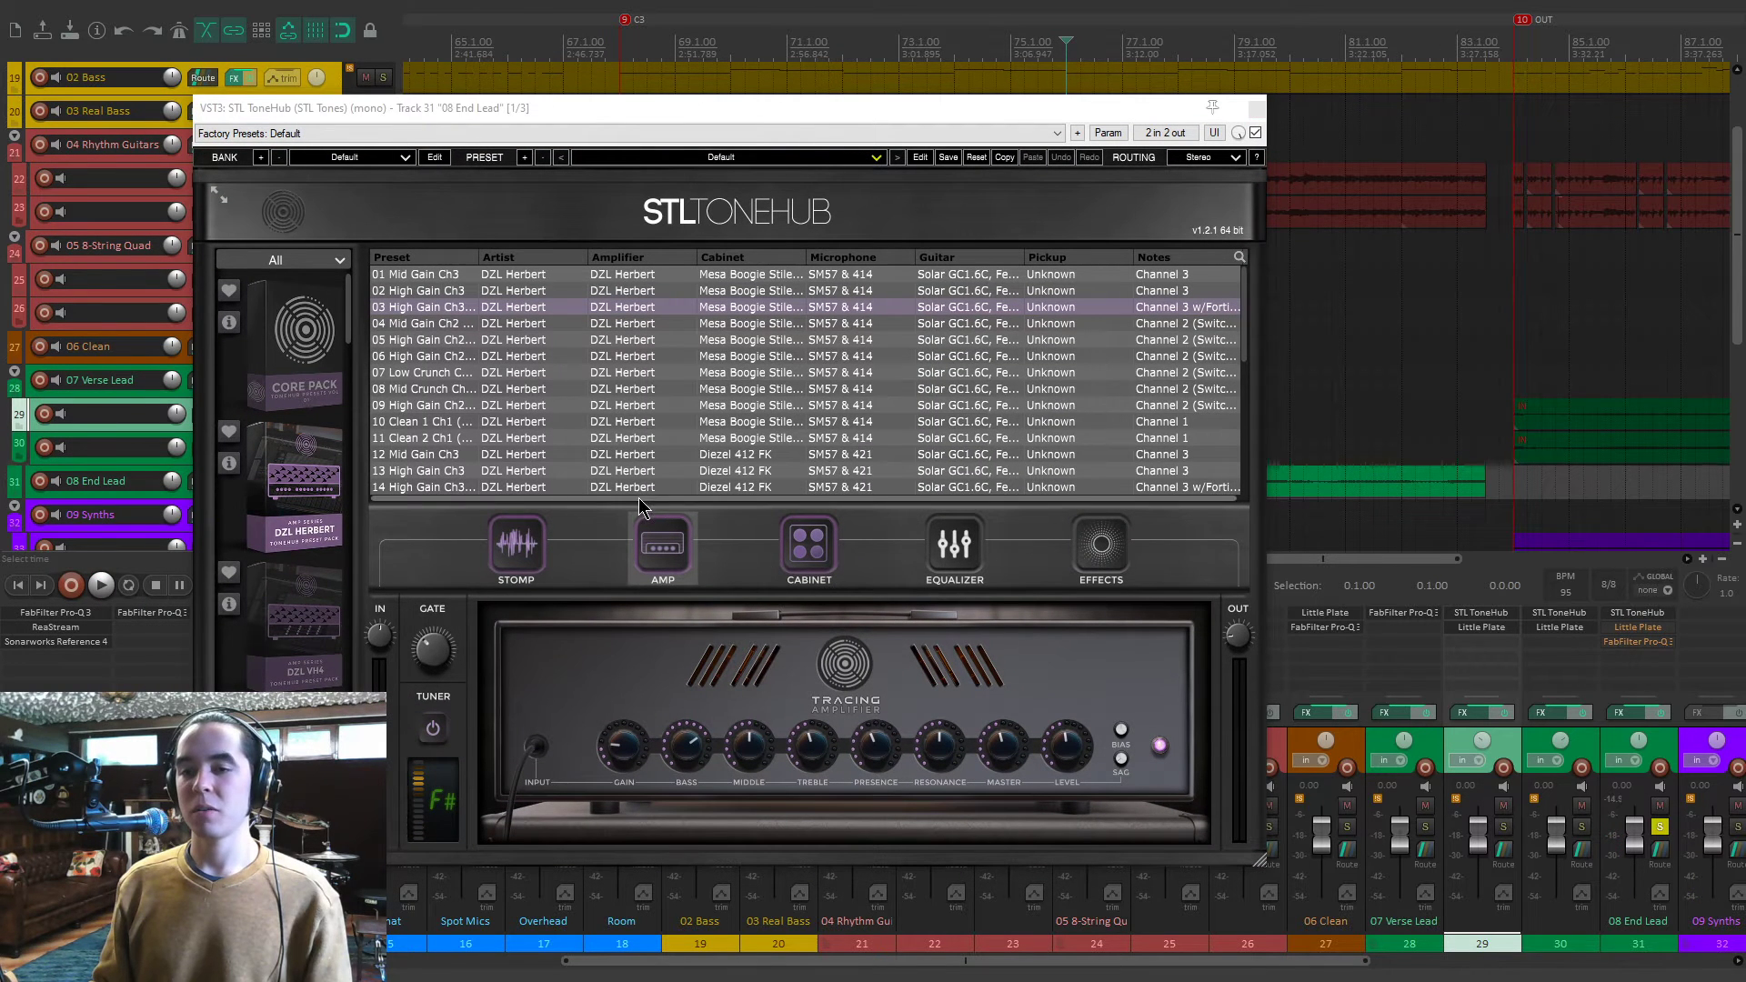
pyautogui.moveTo(657, 106); pyautogui.dragTo(686, 105)
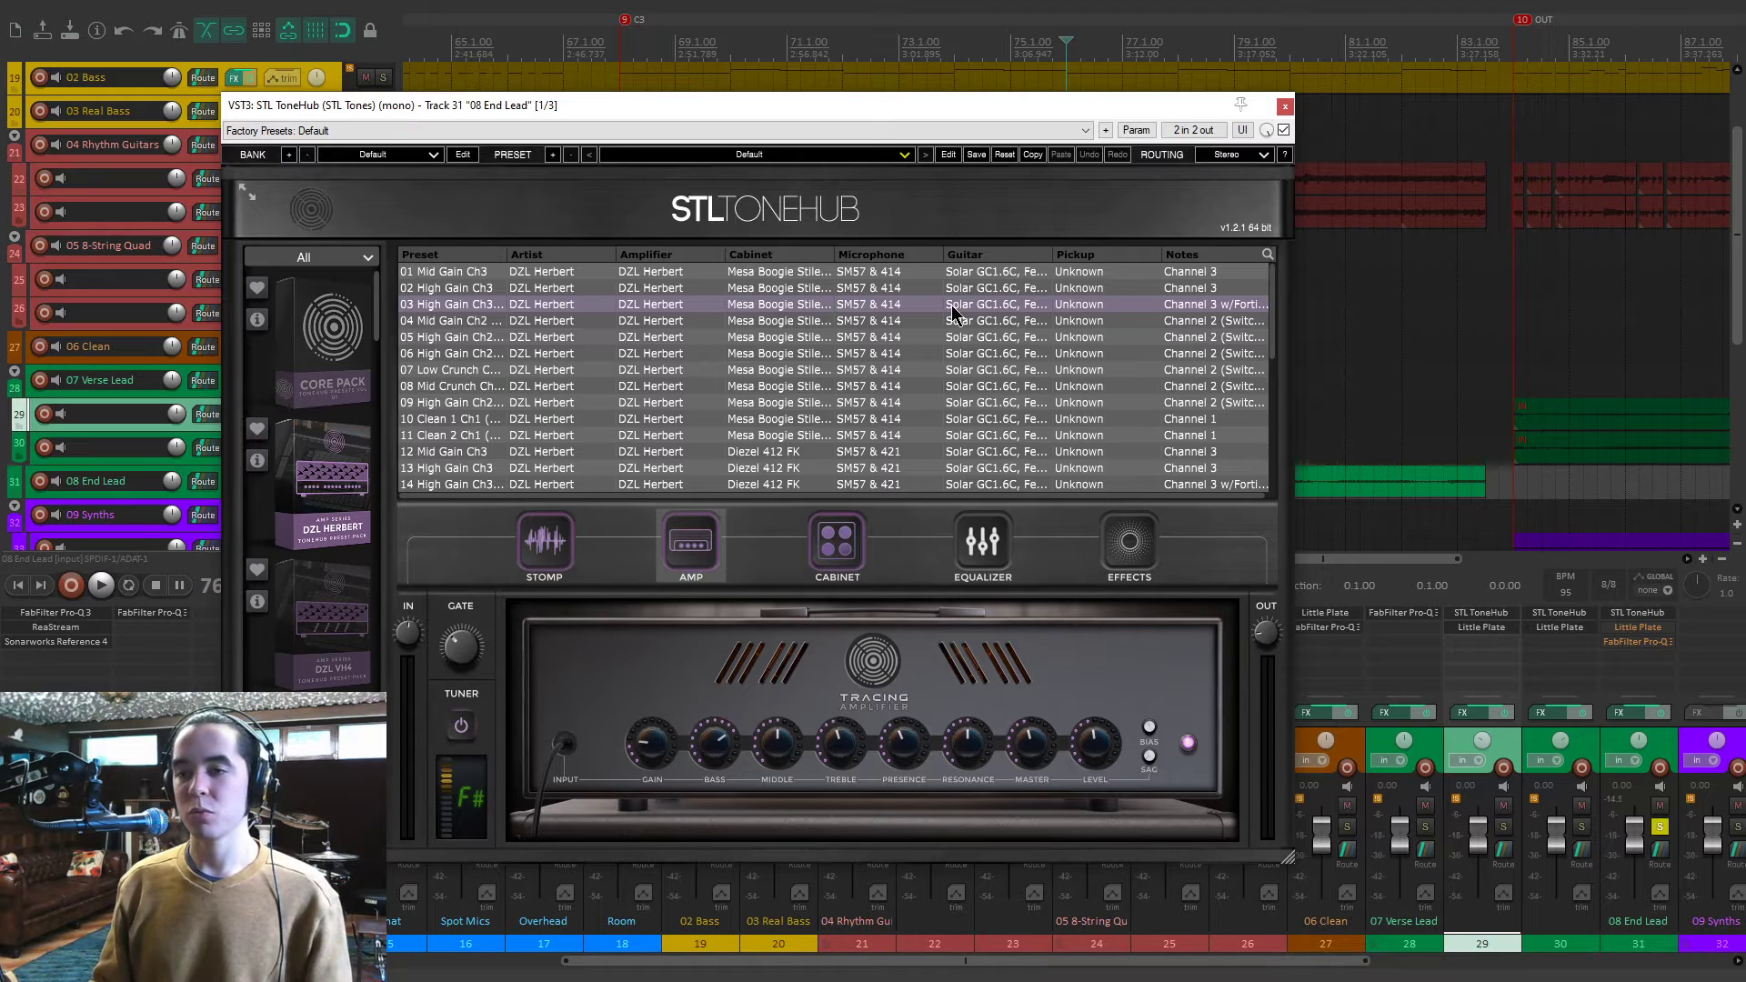
pyautogui.click(1285, 107)
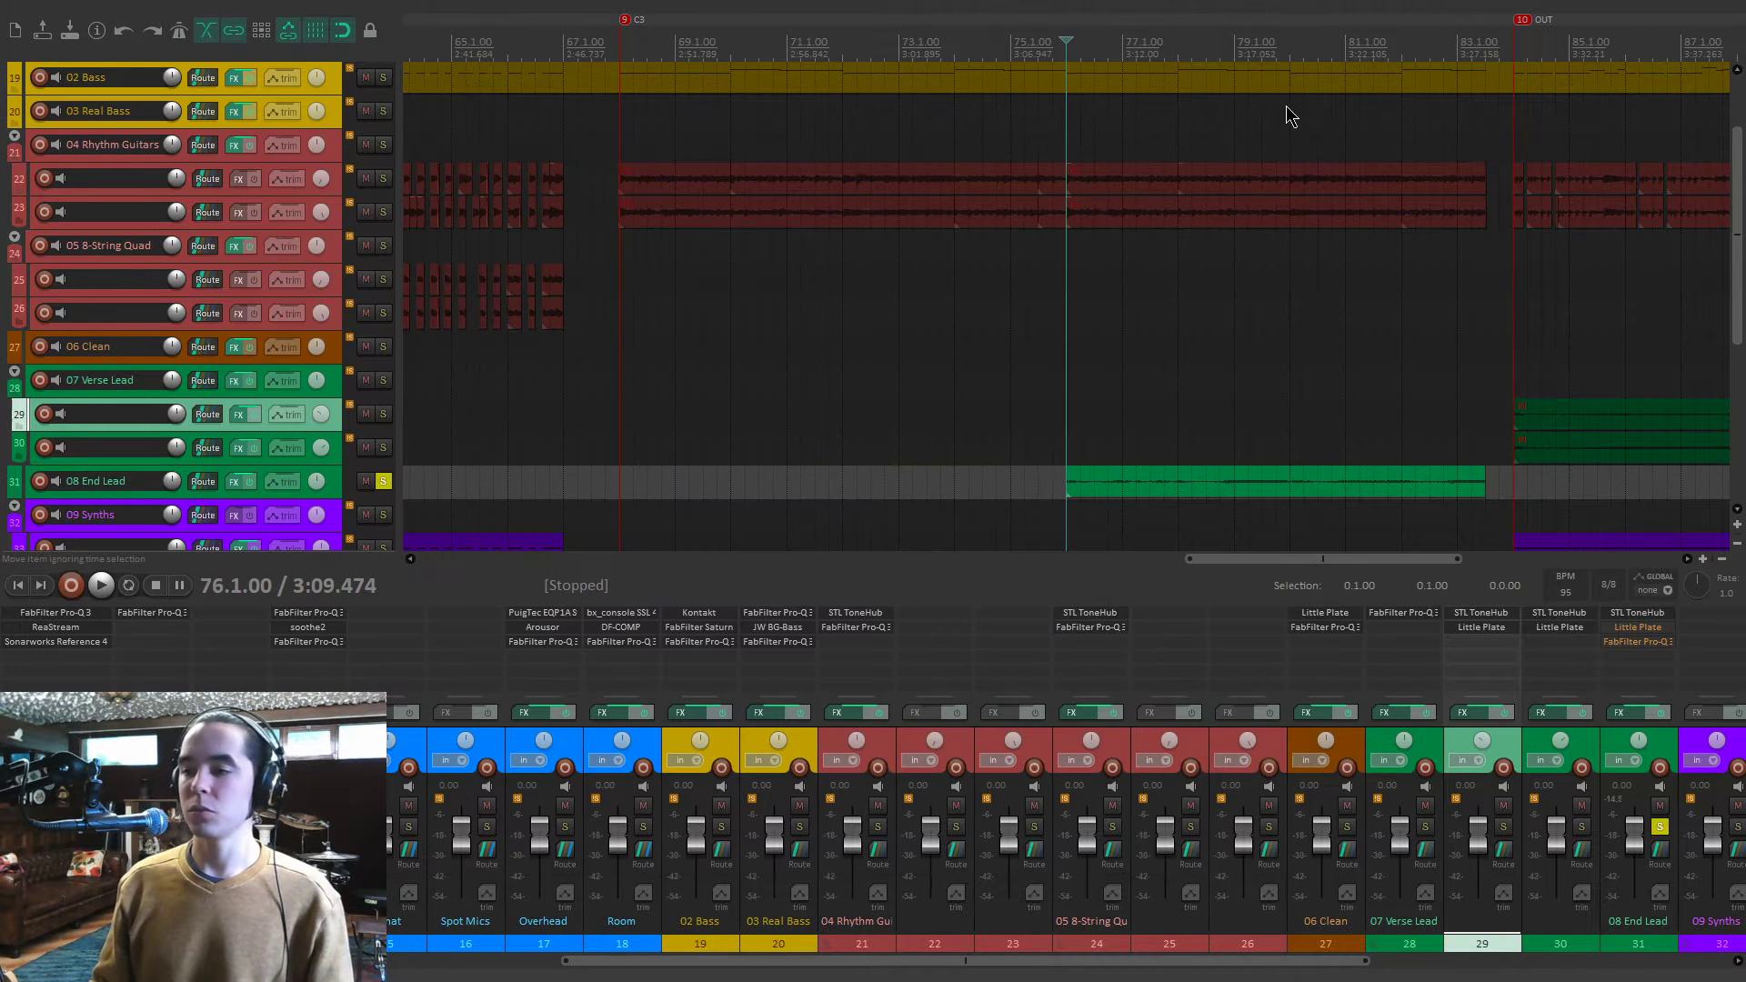
# Inspect Little Plate on 08 End Lead and compare the soloed track with the reverb bypassed and enabled.
pyautogui.click(1635, 629)
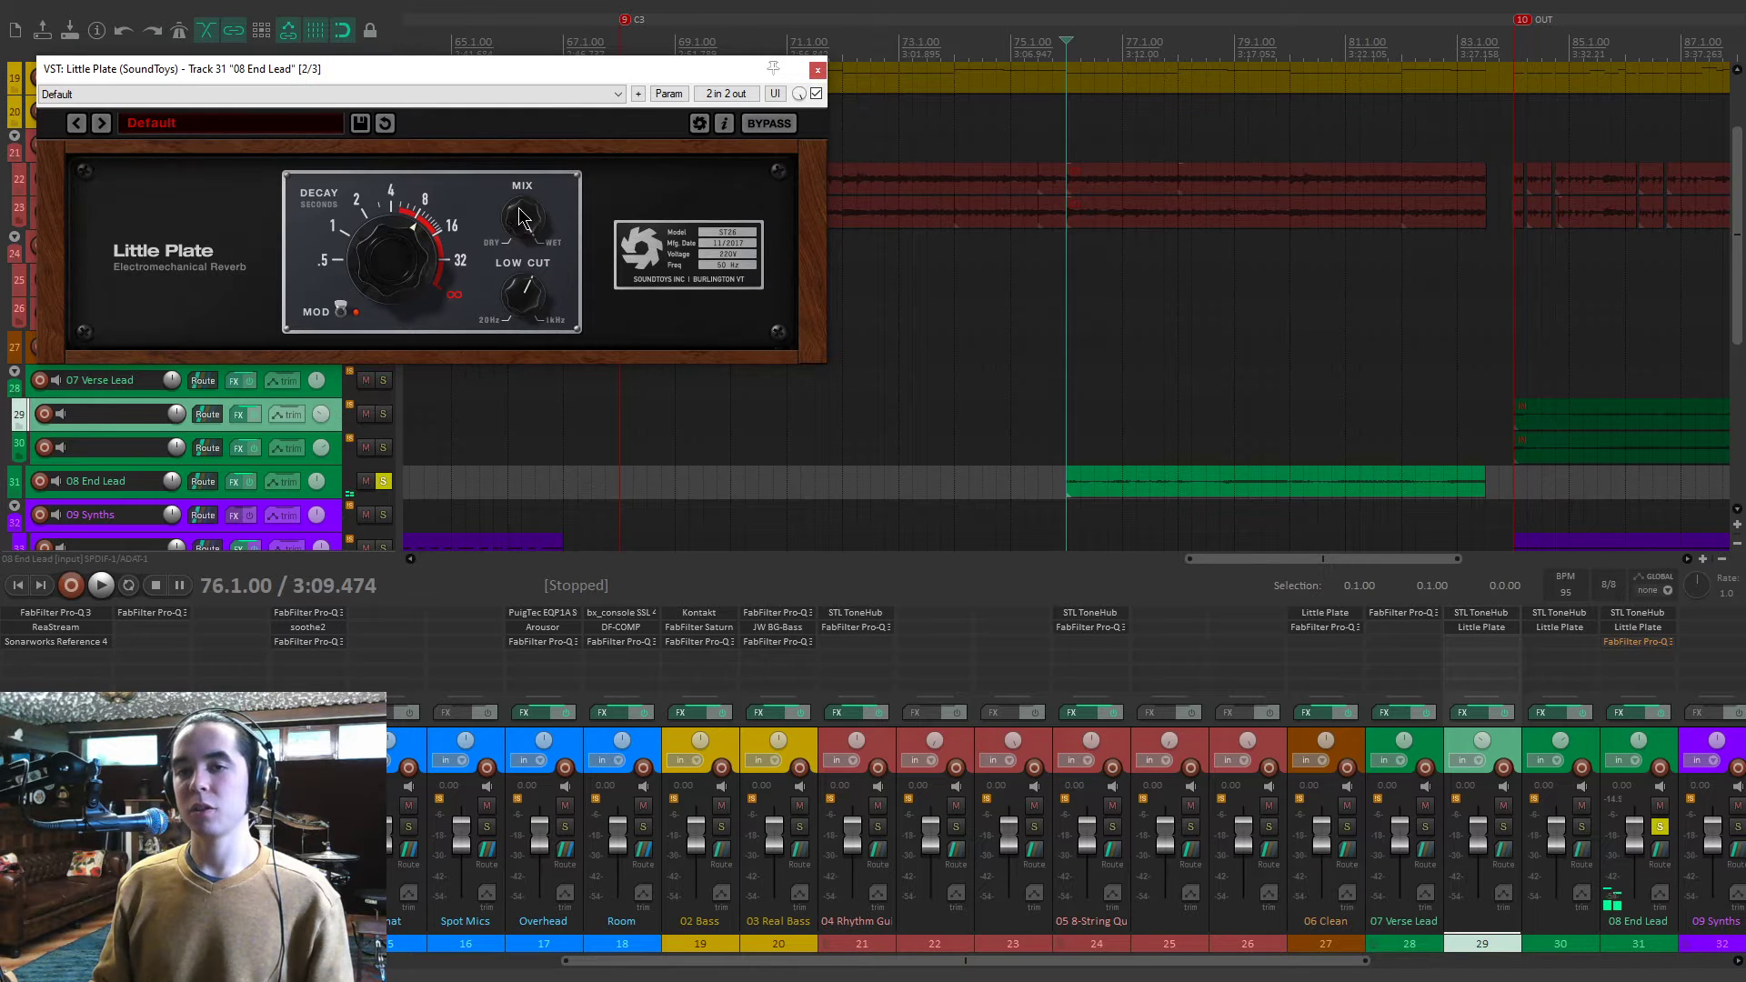
pyautogui.moveTo(559, 83); pyautogui.dragTo(825, 328)
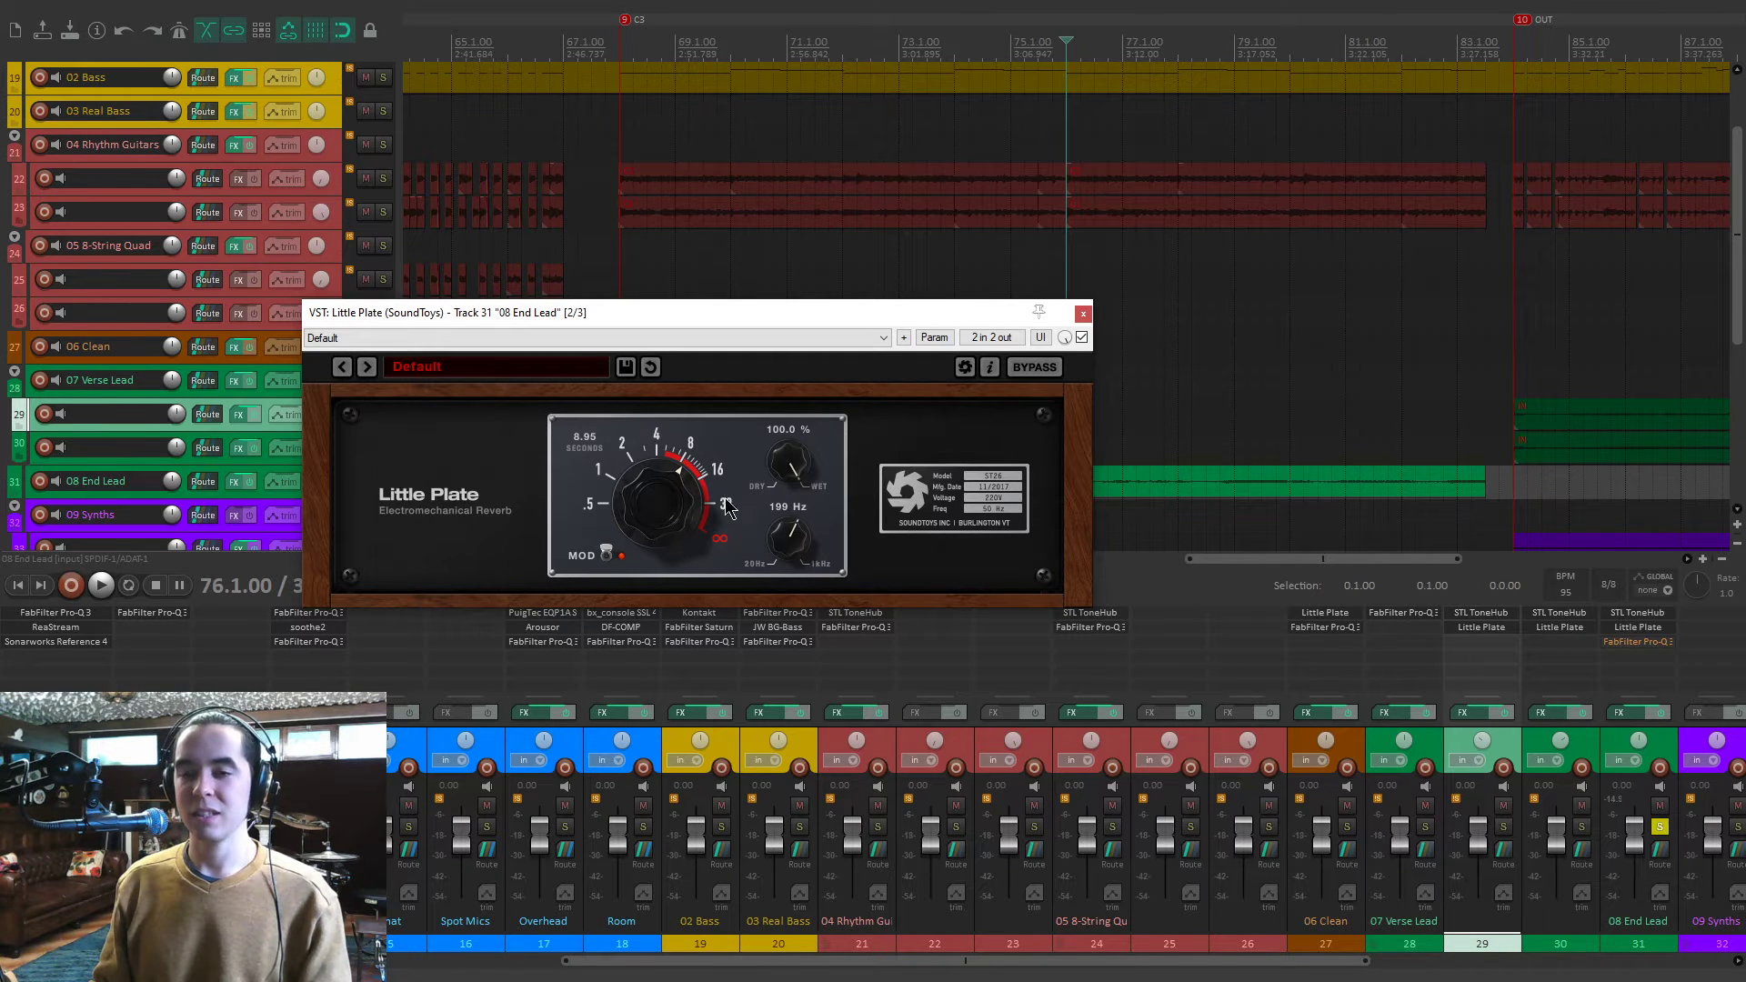
pyautogui.press('space')
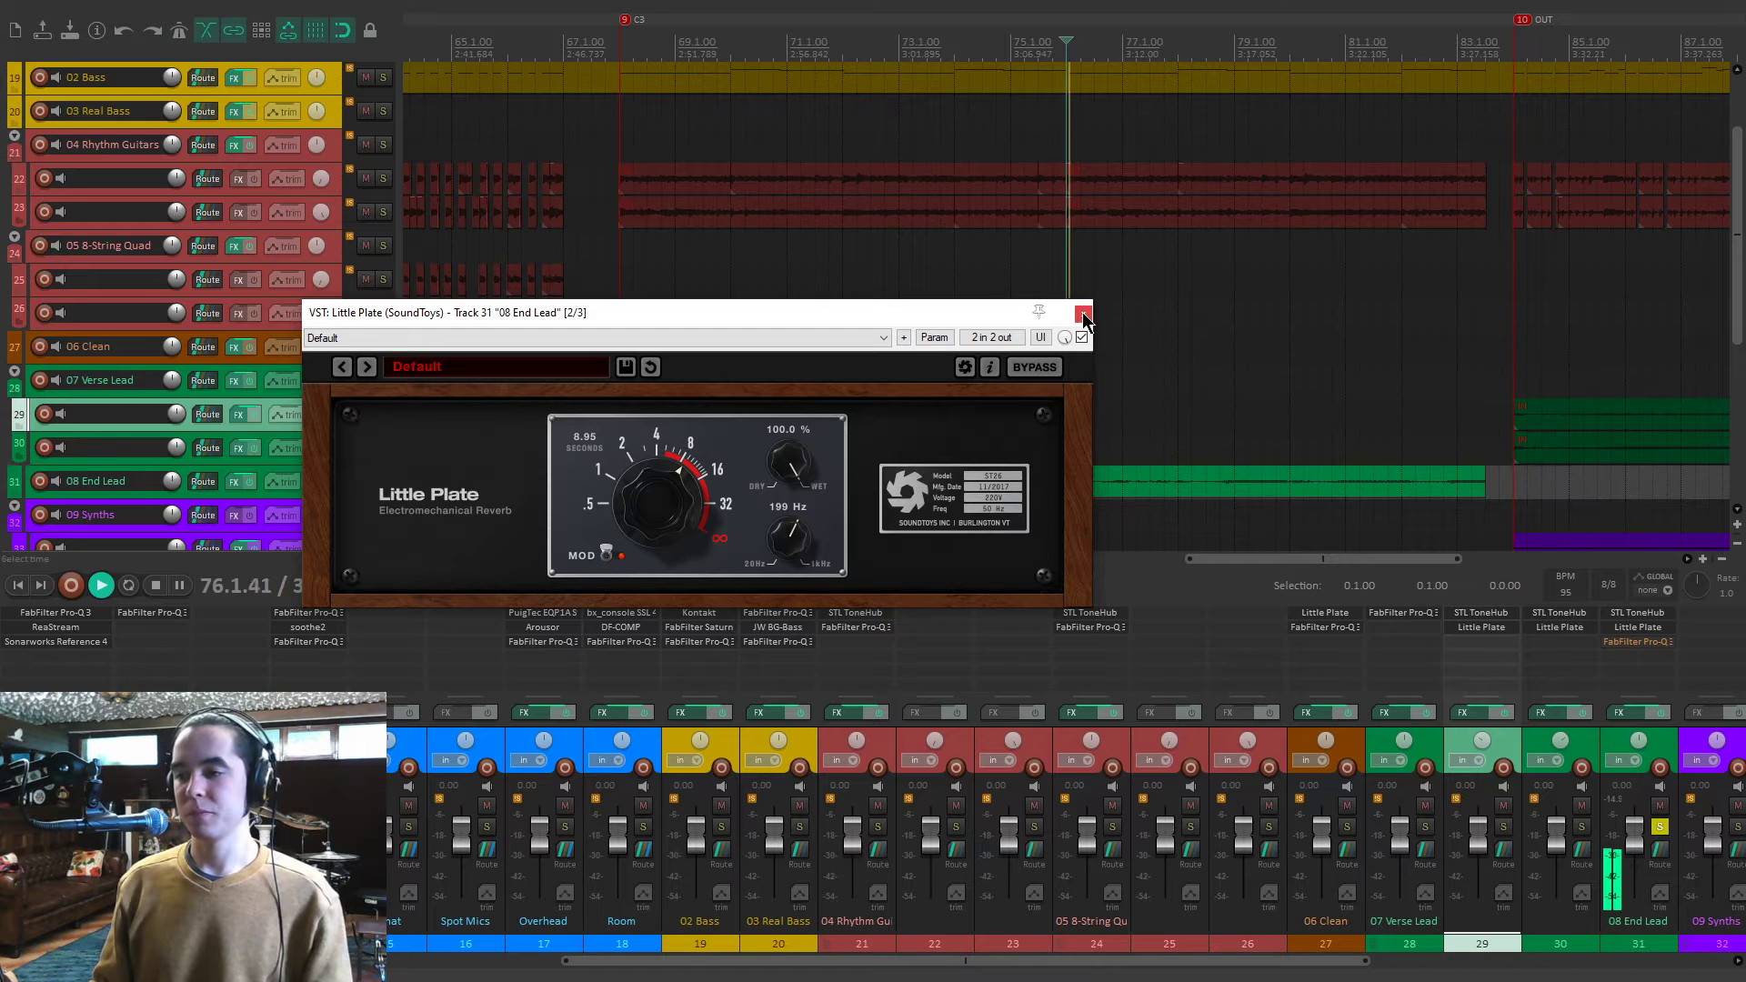
pyautogui.click(1083, 339)
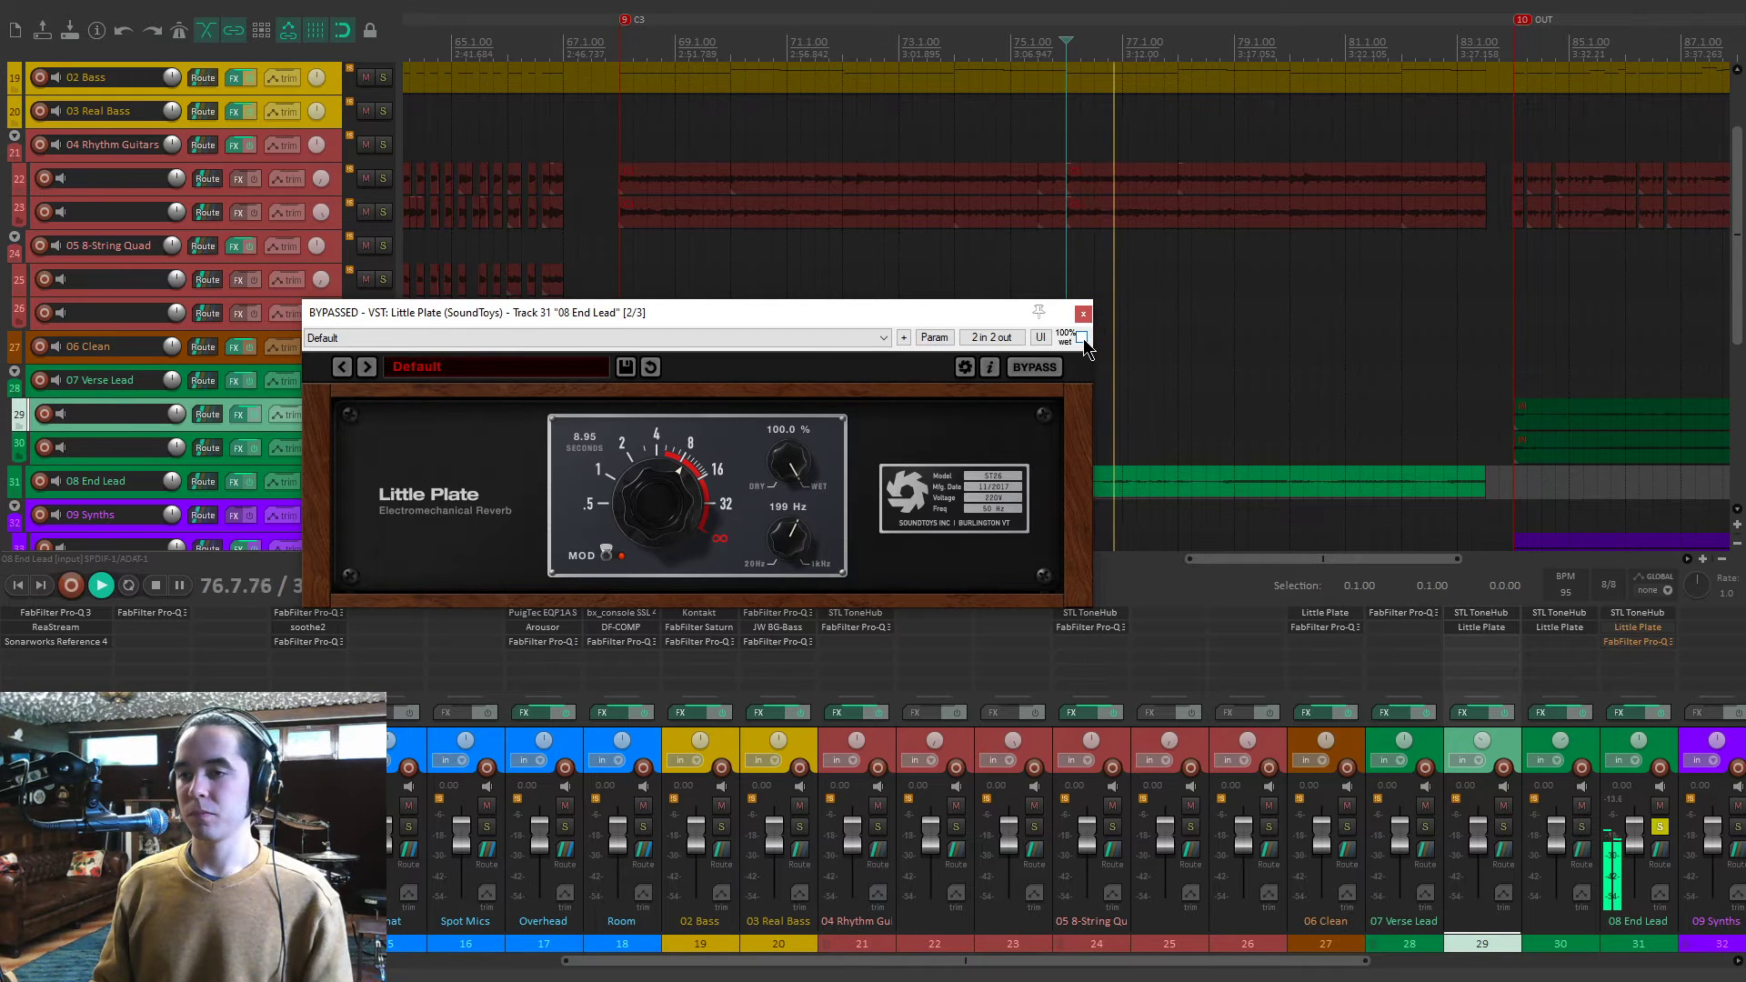
pyautogui.click(1082, 338)
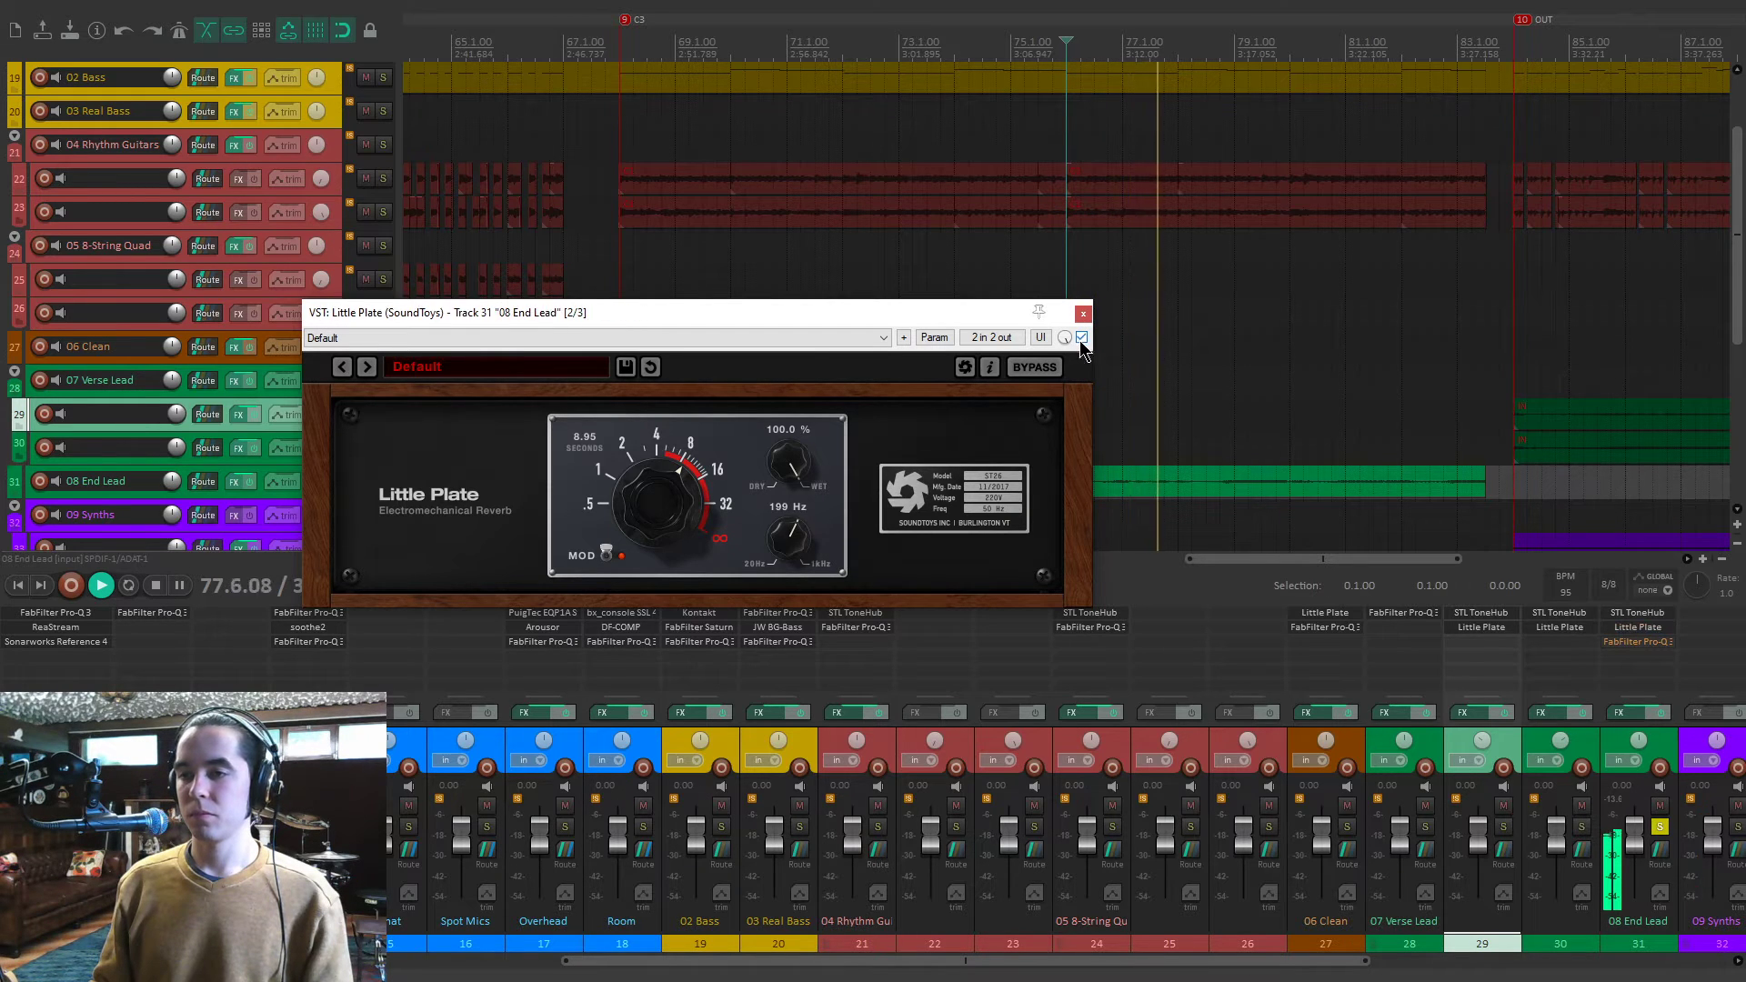
pyautogui.click(1083, 315)
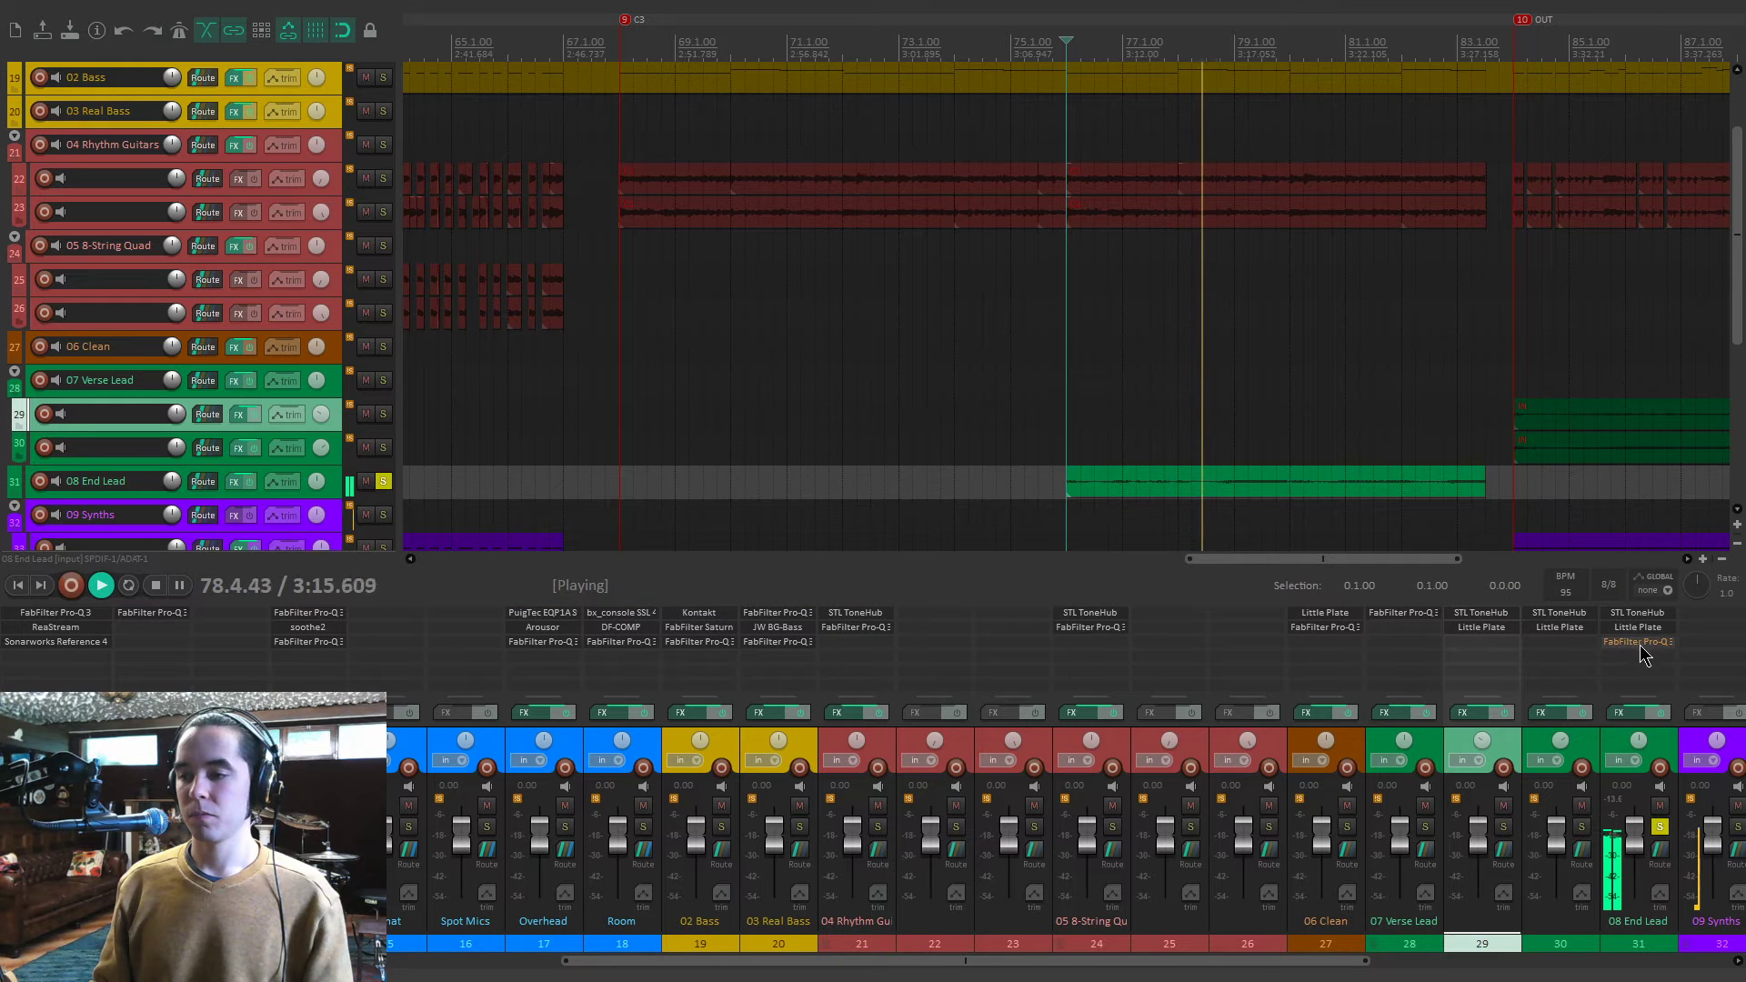
pyautogui.press('space')
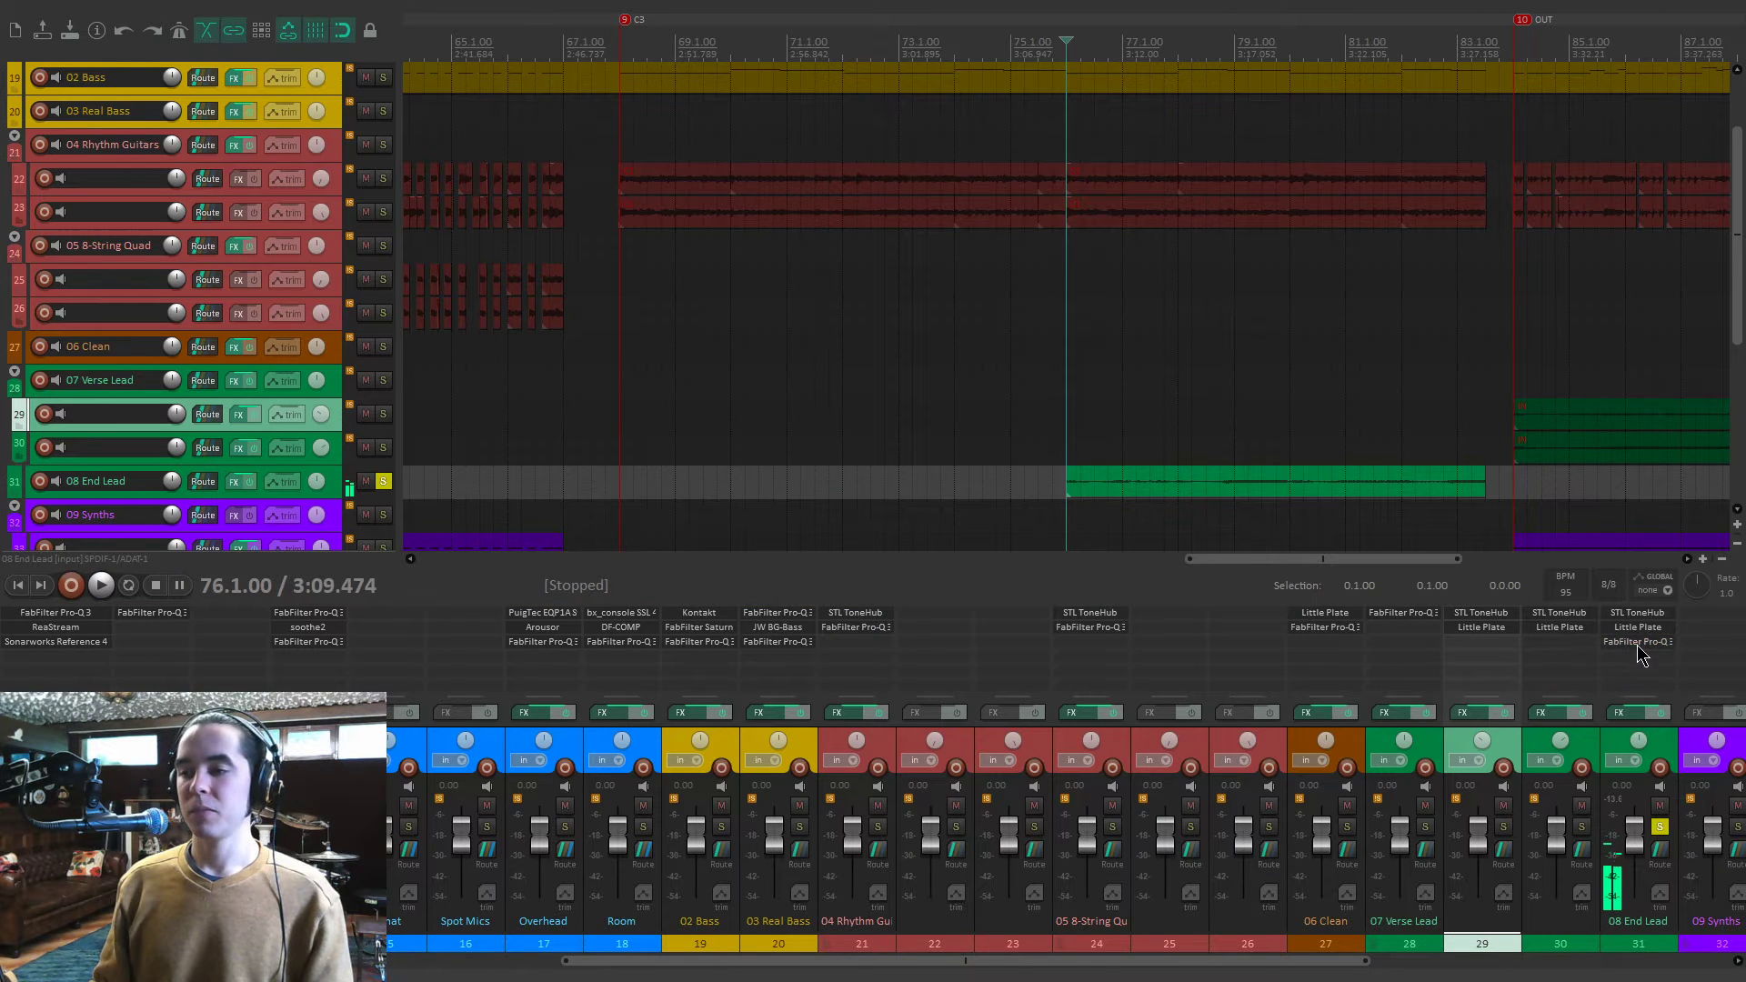
# Examine the Pro-Q 3 bands on 08 End Lead and compare the soloed track with the EQ bypassed and enabled.
pyautogui.click(1637, 641)
pyautogui.moveTo(1173, 225); pyautogui.dragTo(754, 166)
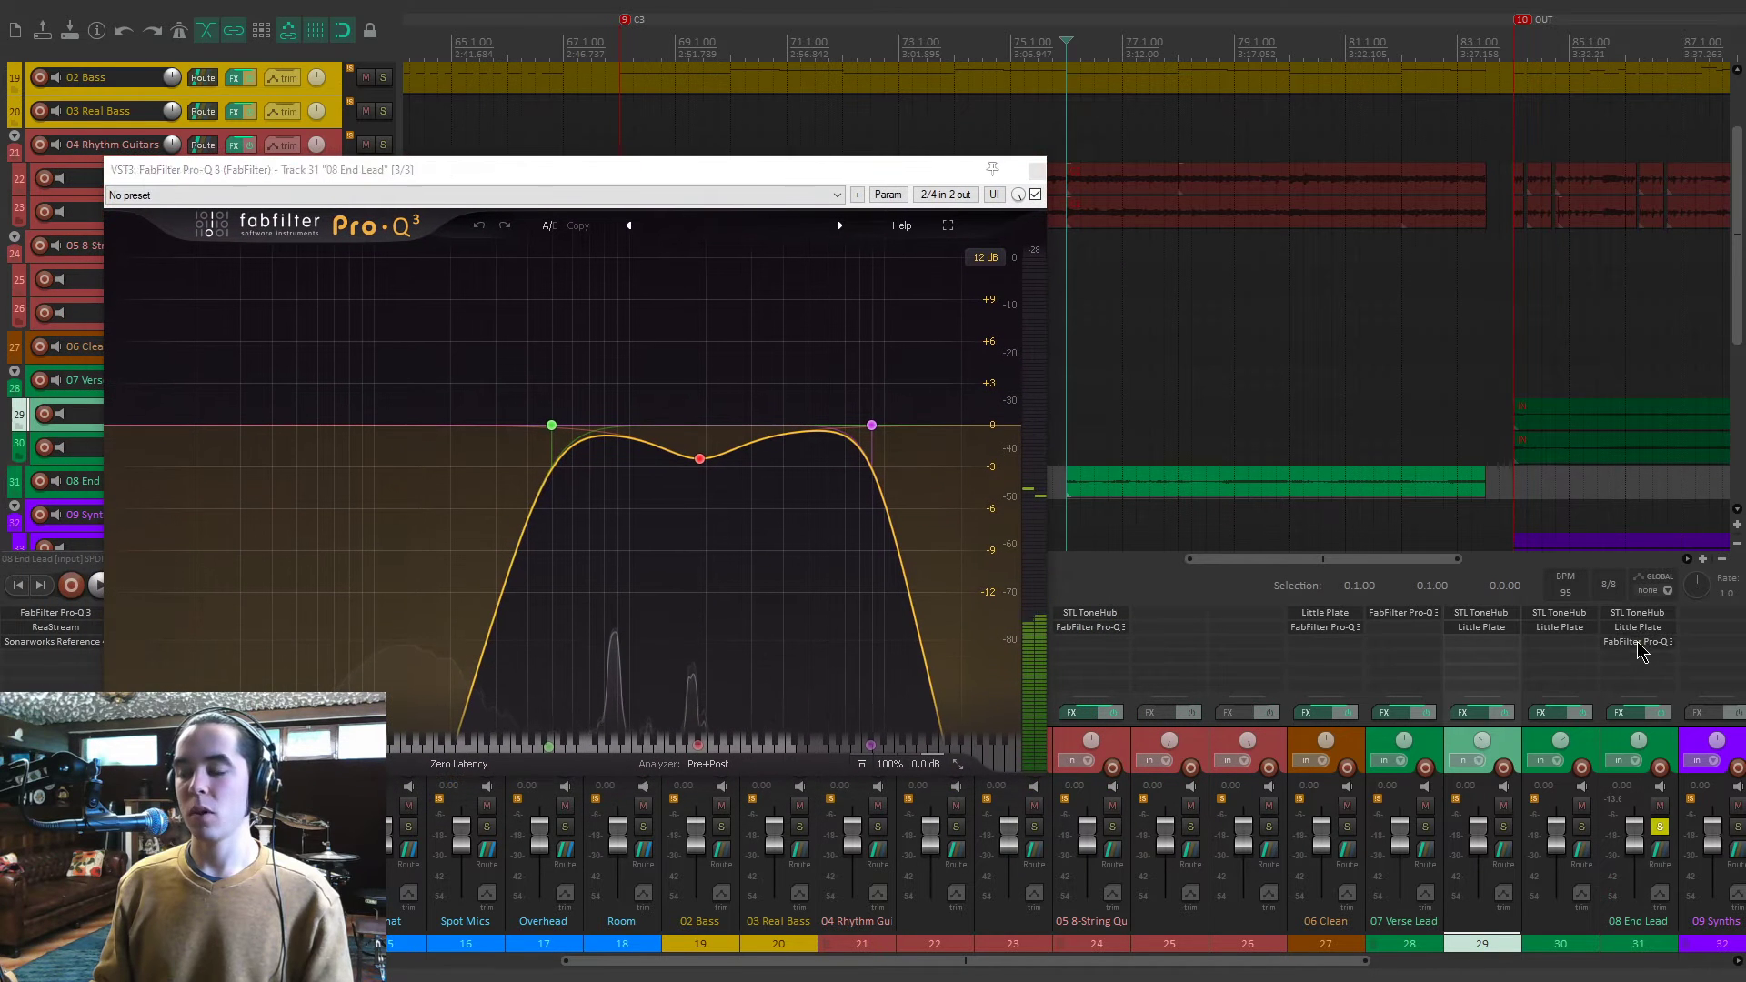
pyautogui.keyDown('shift'); pyautogui.click(1637, 642); pyautogui.keyUp('shift')
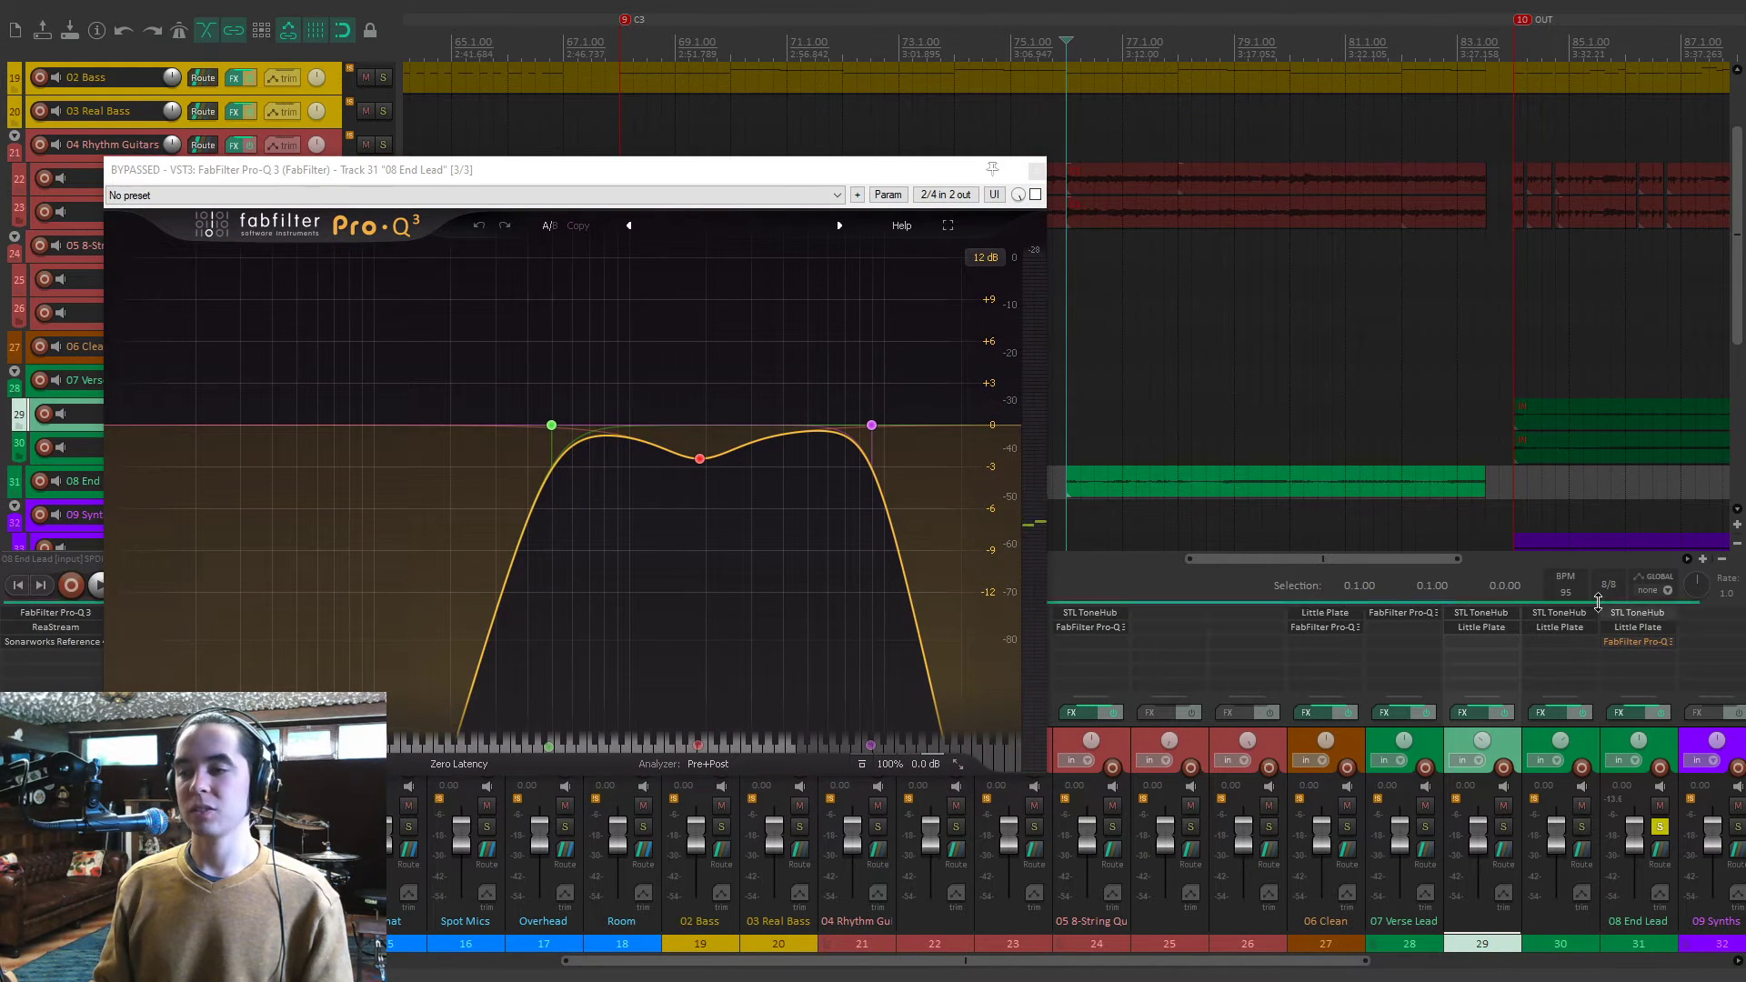
pyautogui.press('space')
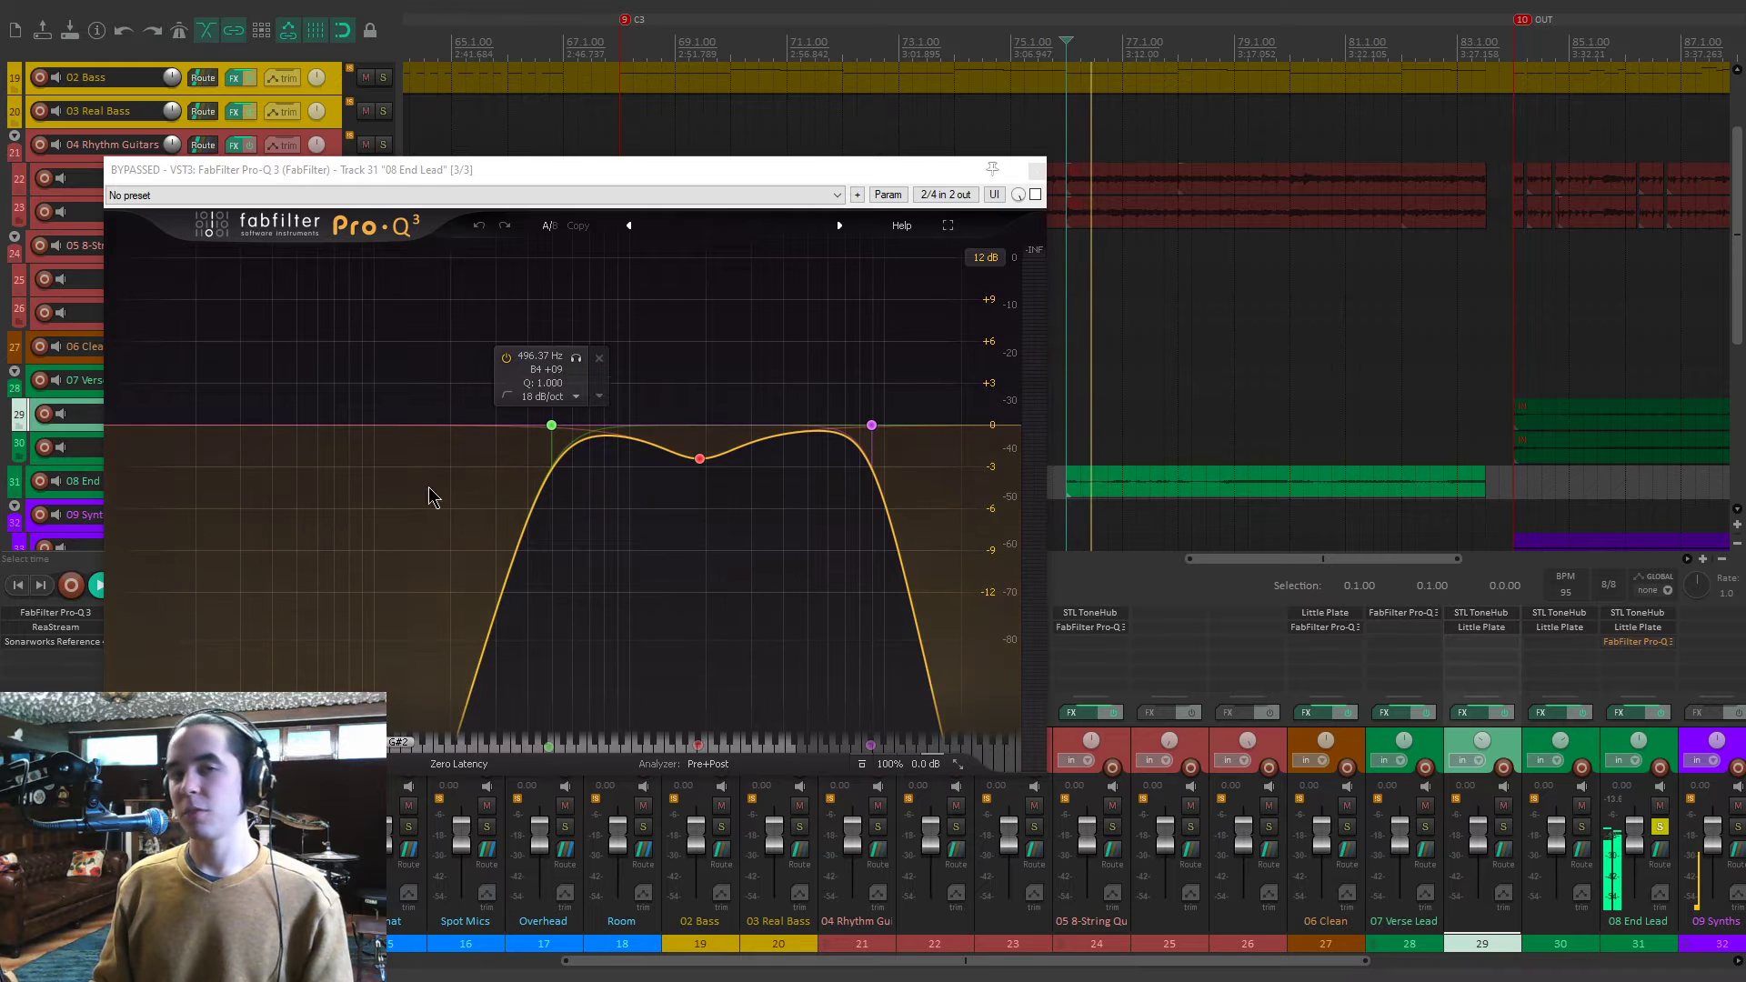
pyautogui.click(1036, 195)
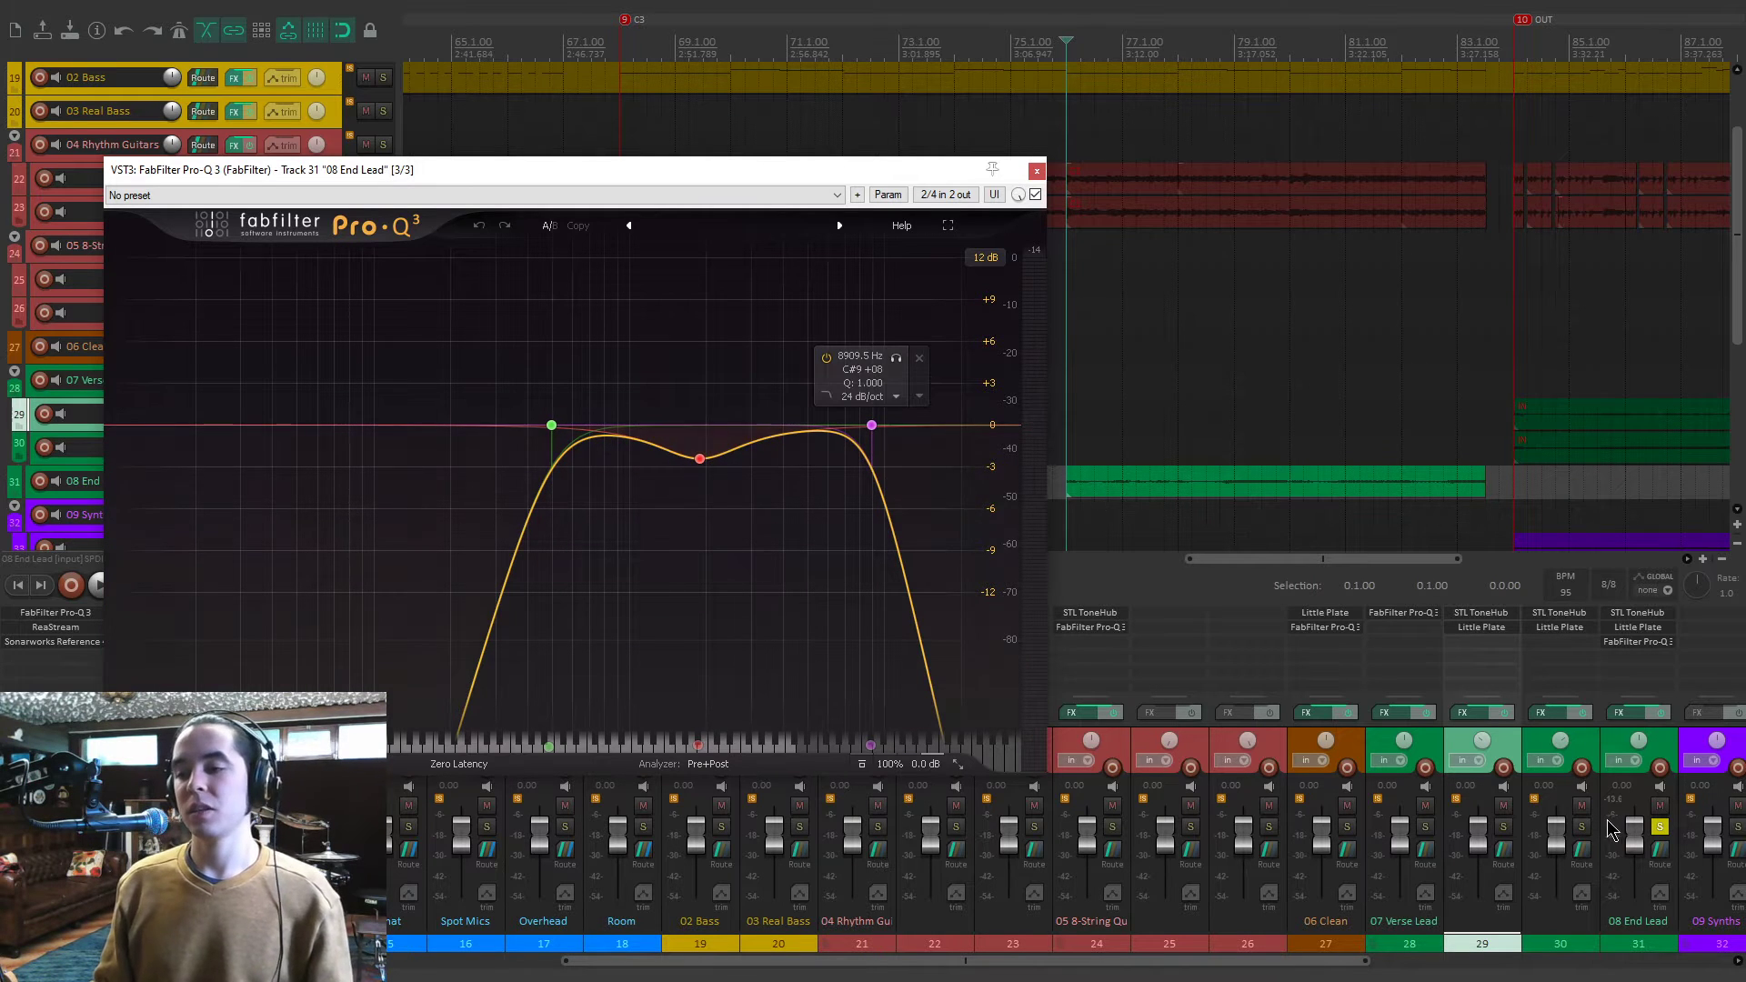
# Play 08 End Lead unsoloed in the full mix, compare its Pro-Q 3 bypassed and enabled, and close the EQ.
pyautogui.press('space')
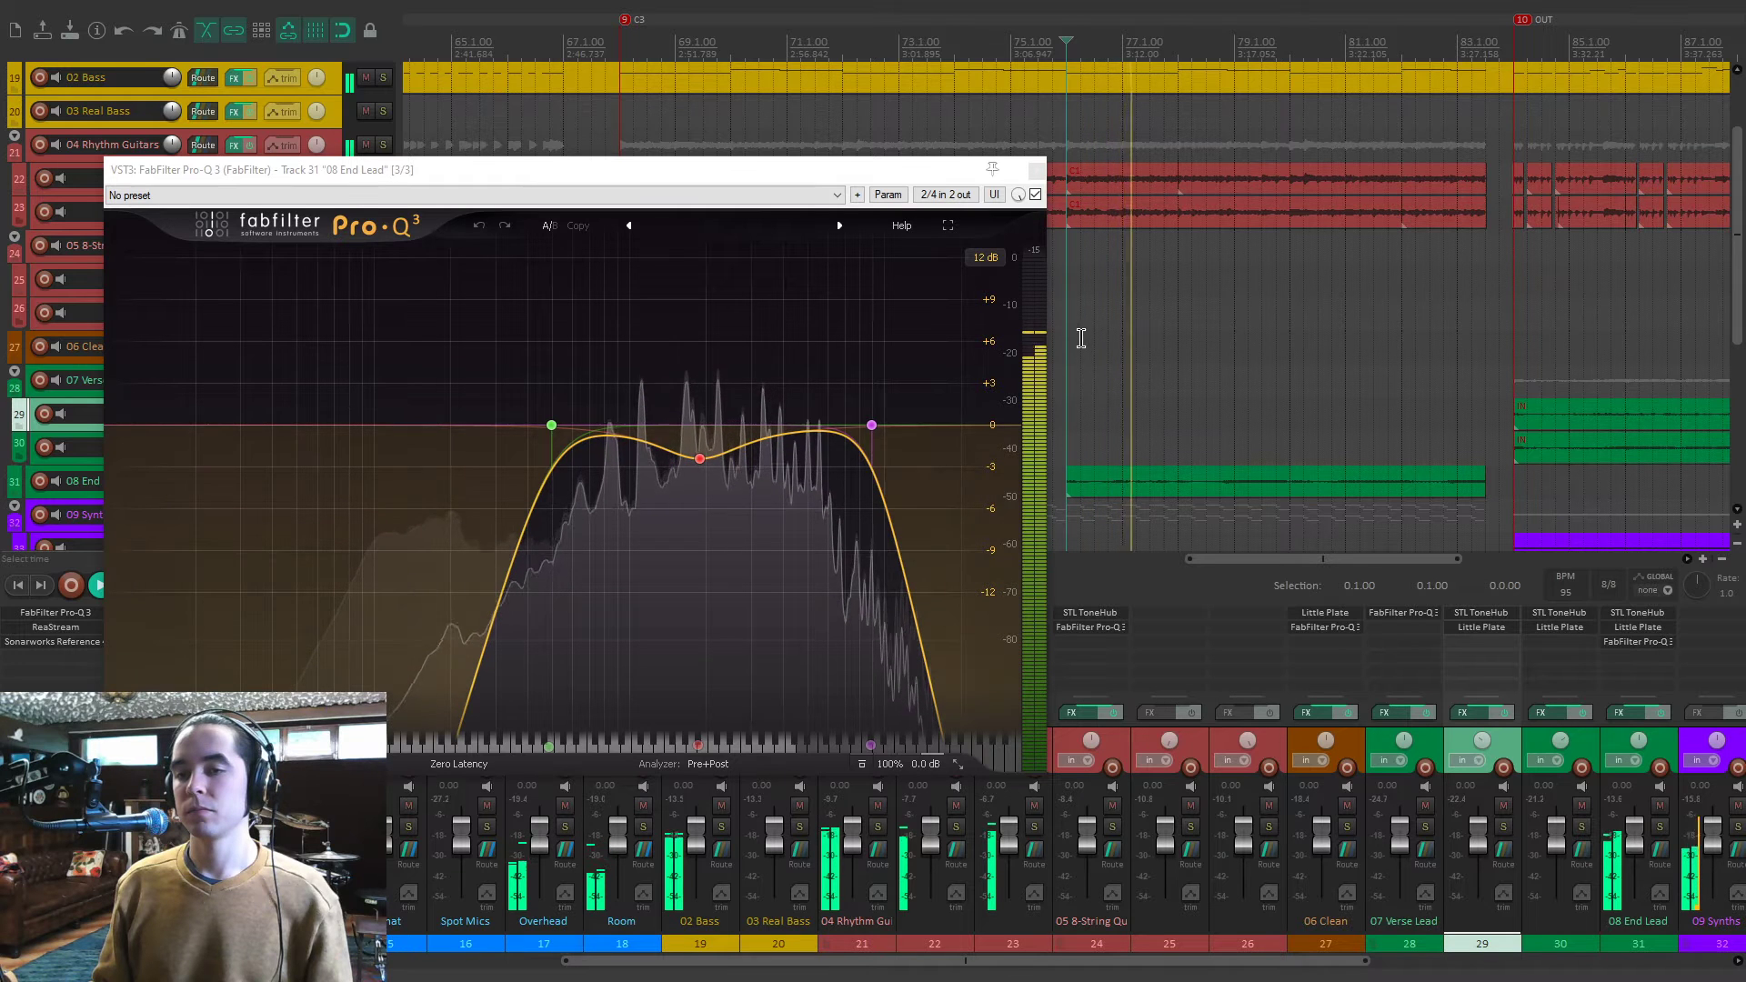
pyautogui.click(1035, 194)
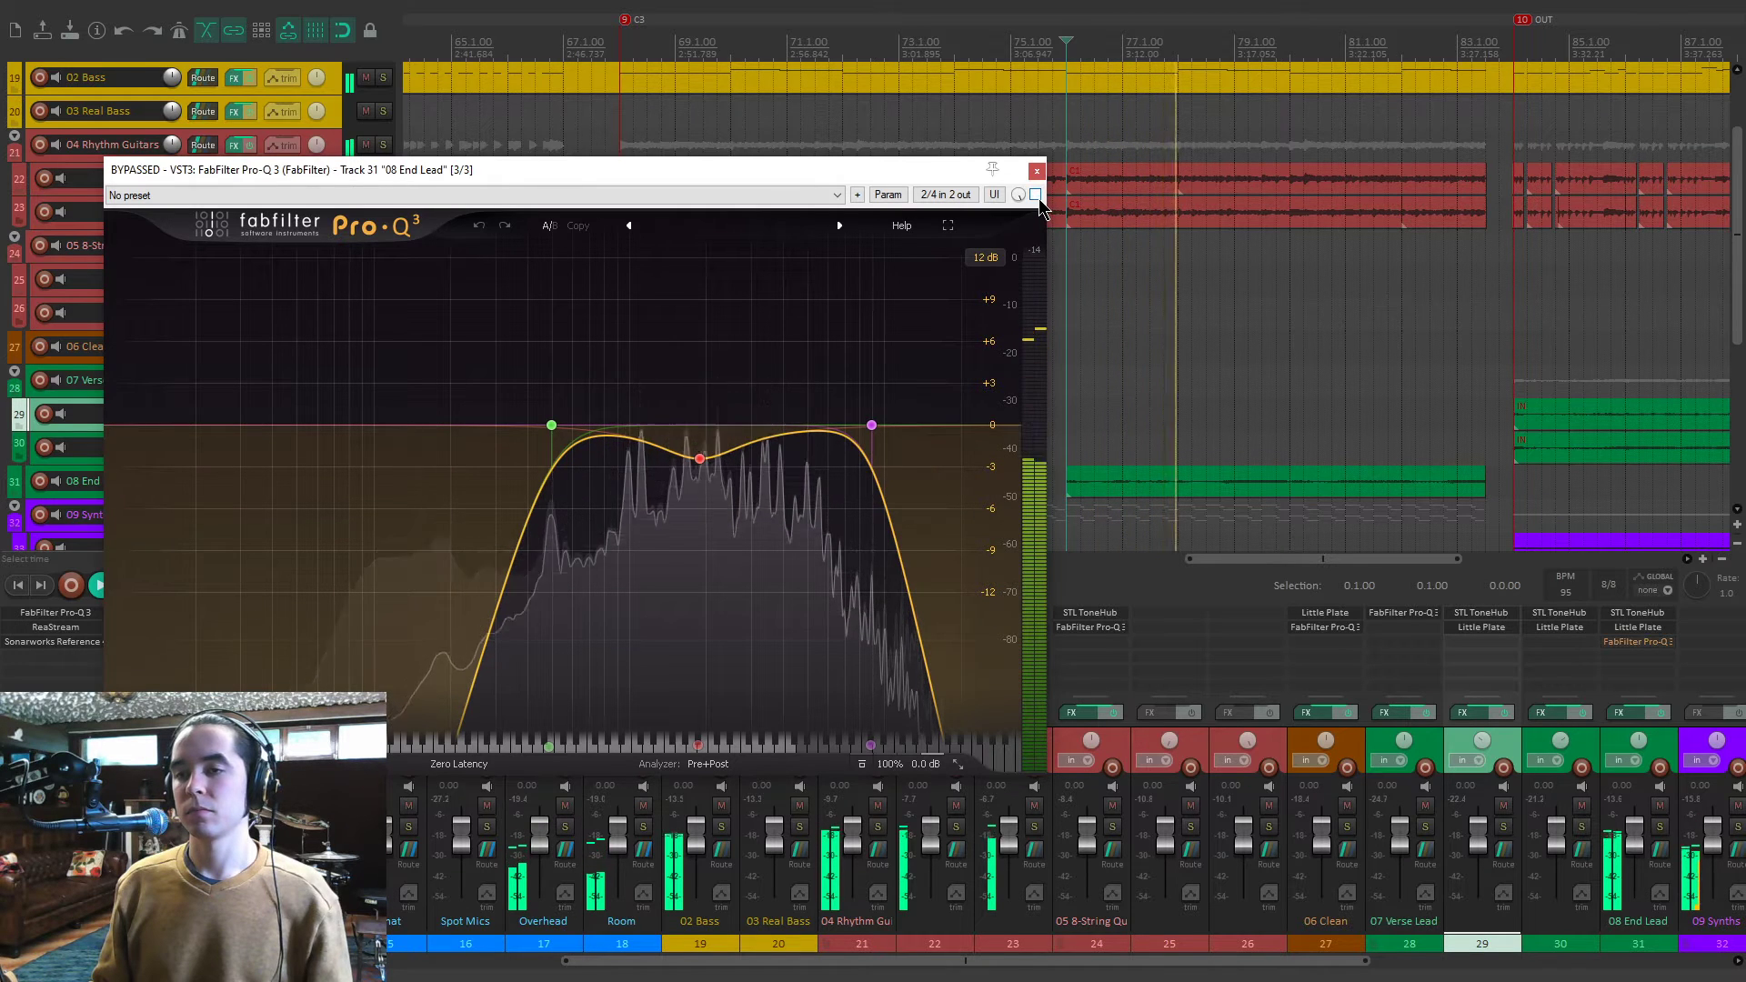
pyautogui.click(1035, 194)
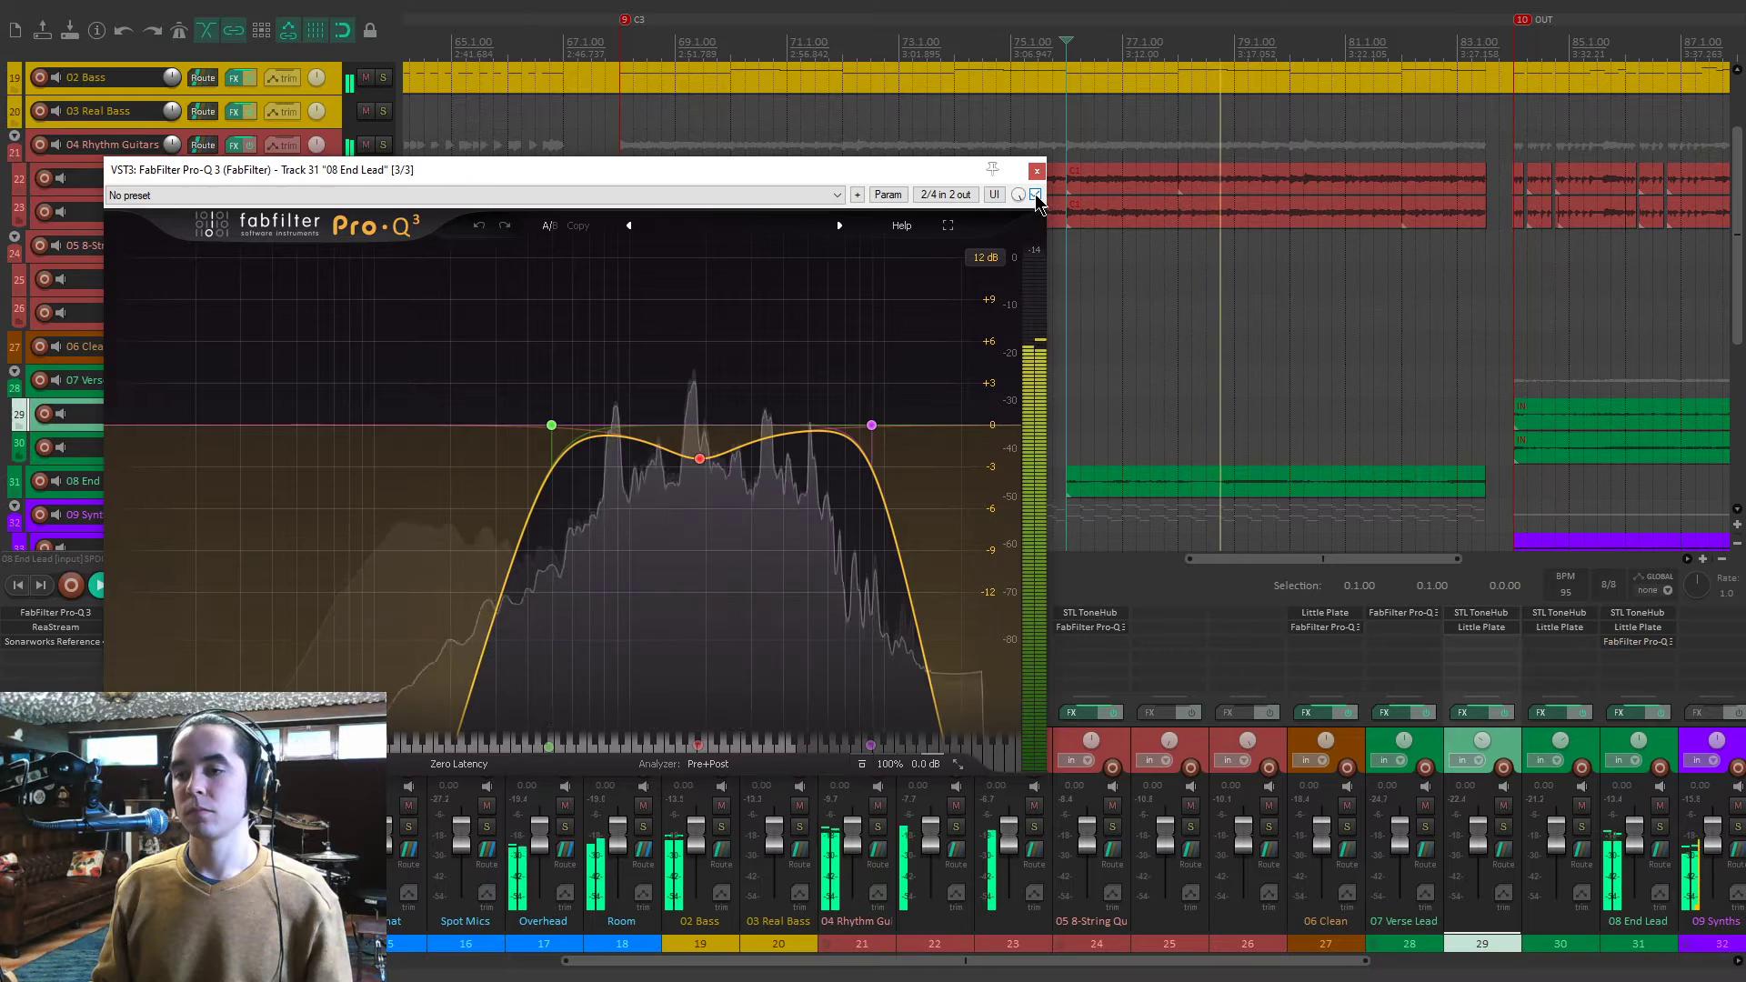
pyautogui.click(1035, 172)
# Solo the 07 Verse Lead folder and play it from the OUT marker.
pyautogui.scroll(-3, 987, 270)
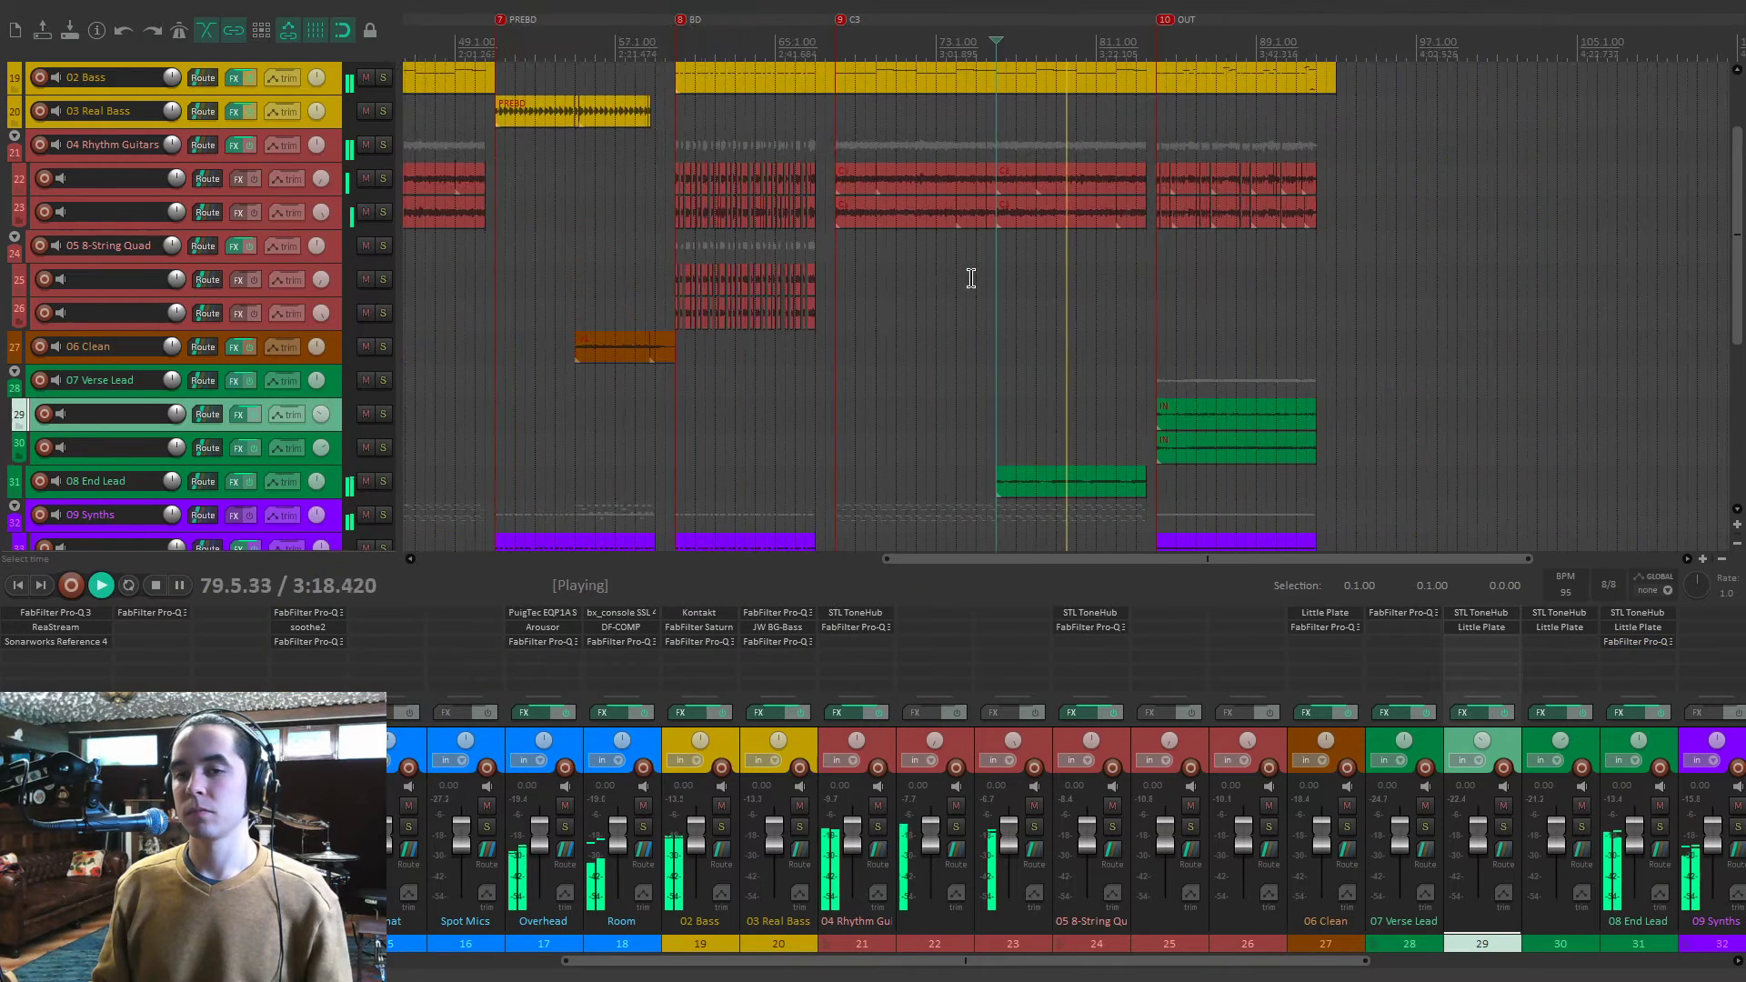
pyautogui.scroll(-3, 971, 278)
pyautogui.scroll(-3, 971, 278)
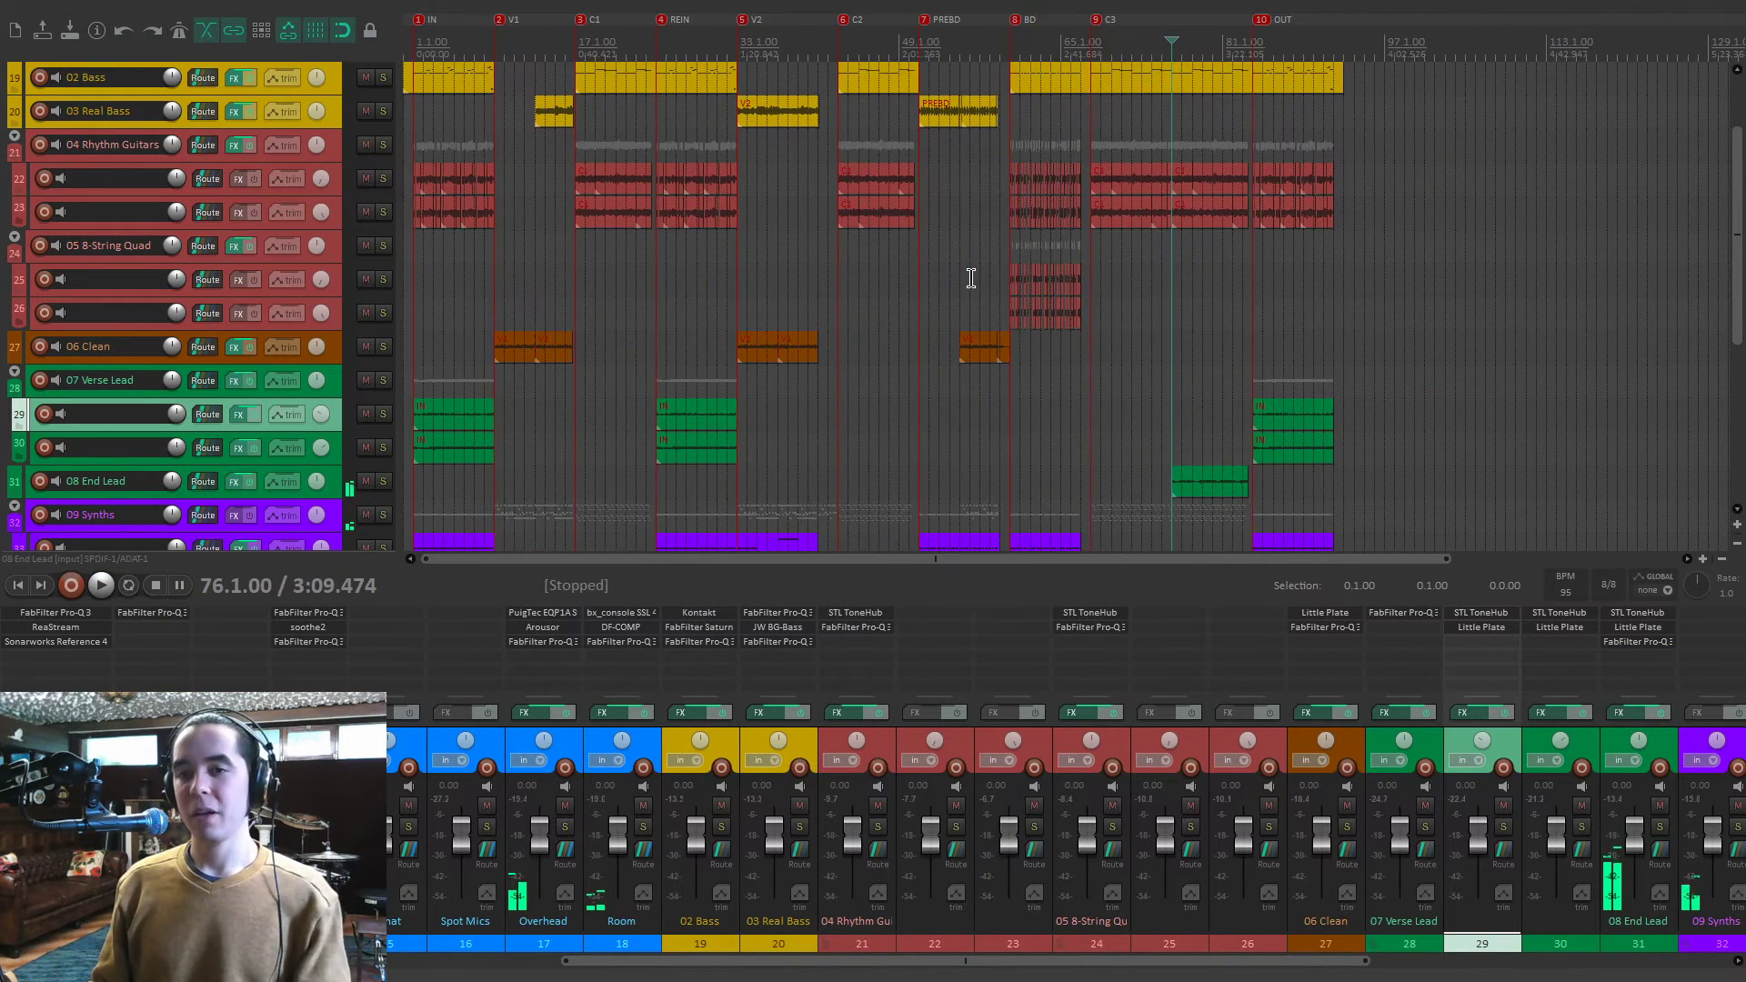
pyautogui.press('0')
pyautogui.press('space')
pyautogui.click(382, 380)
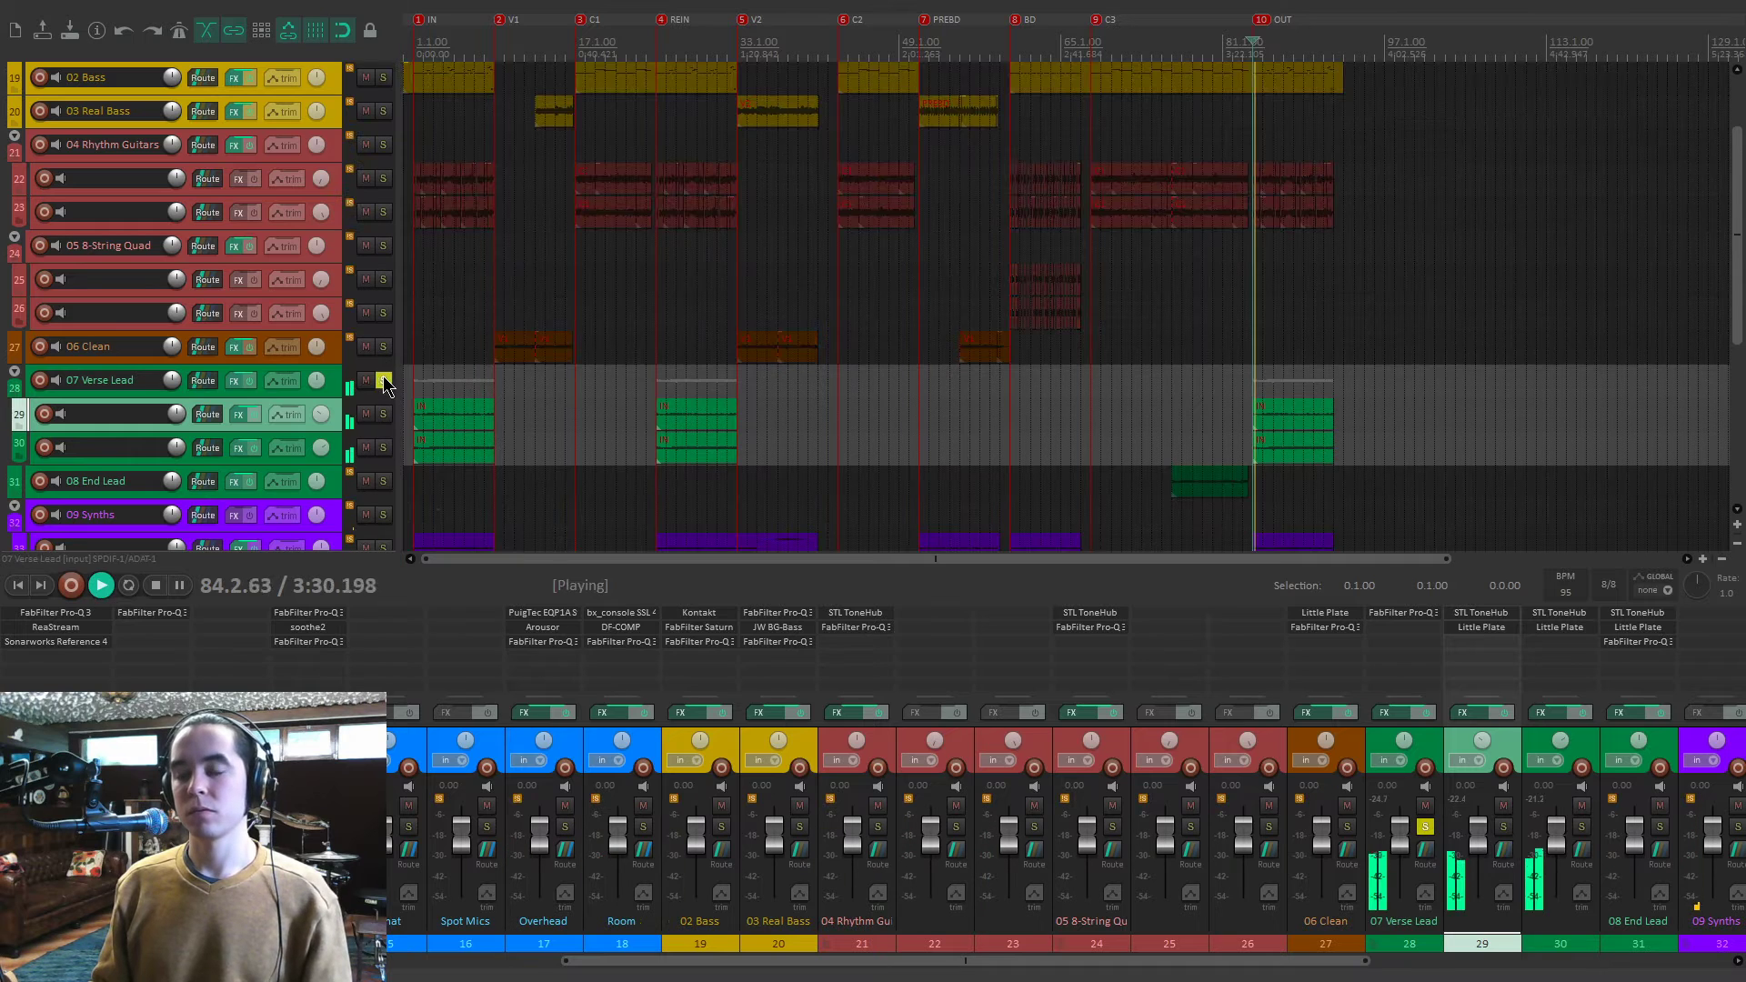
# Inspect the Pro-Q 3 curve on the 07 Verse Lead folder during playback, close it and stop.
pyautogui.hscroll(3, 1445, 742)
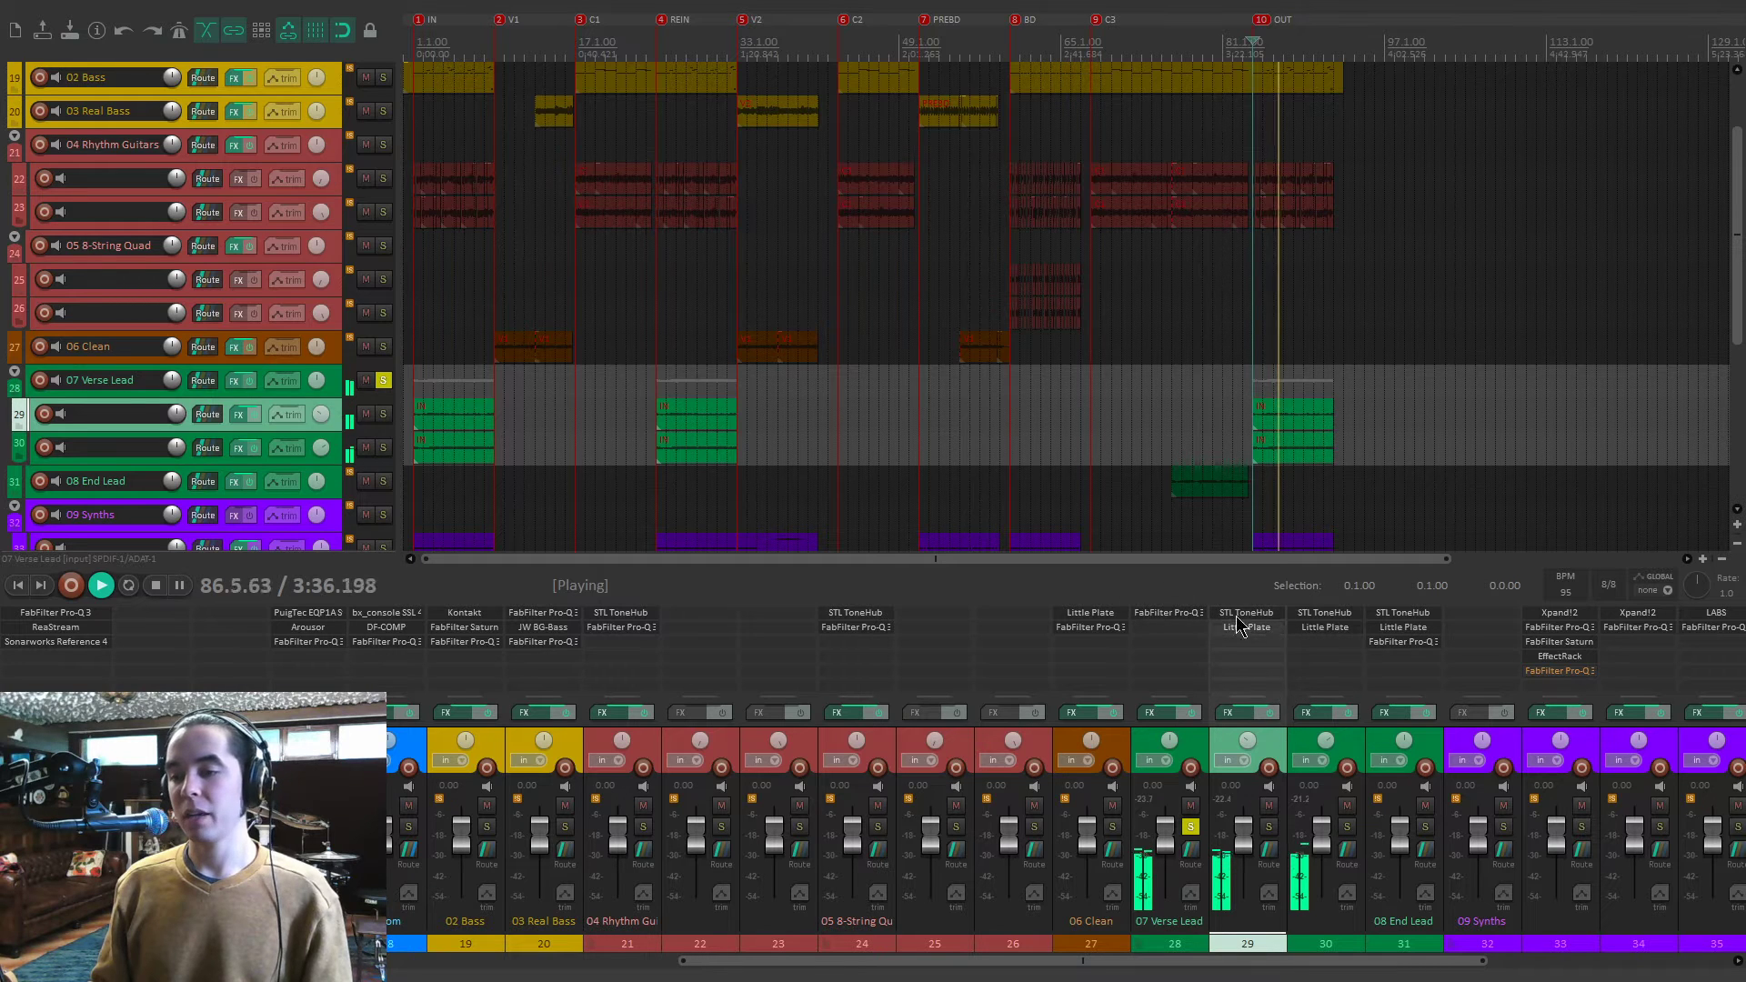
pyautogui.click(1187, 617)
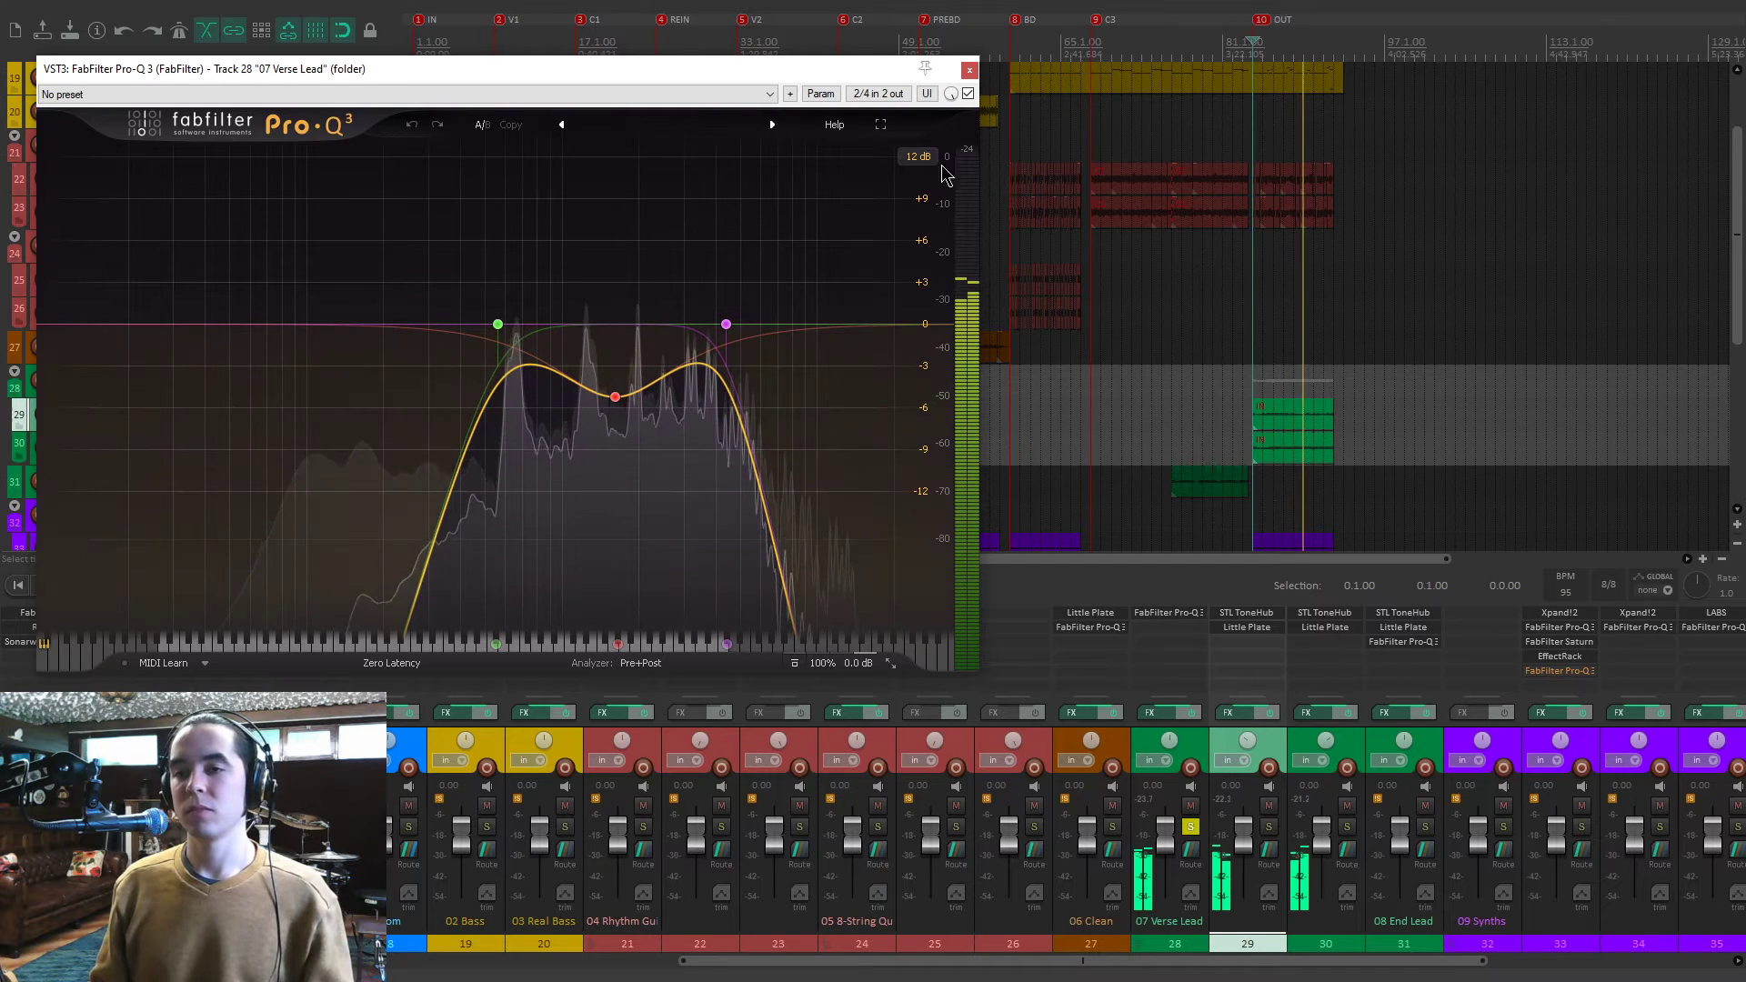
pyautogui.click(969, 69)
pyautogui.press('space')
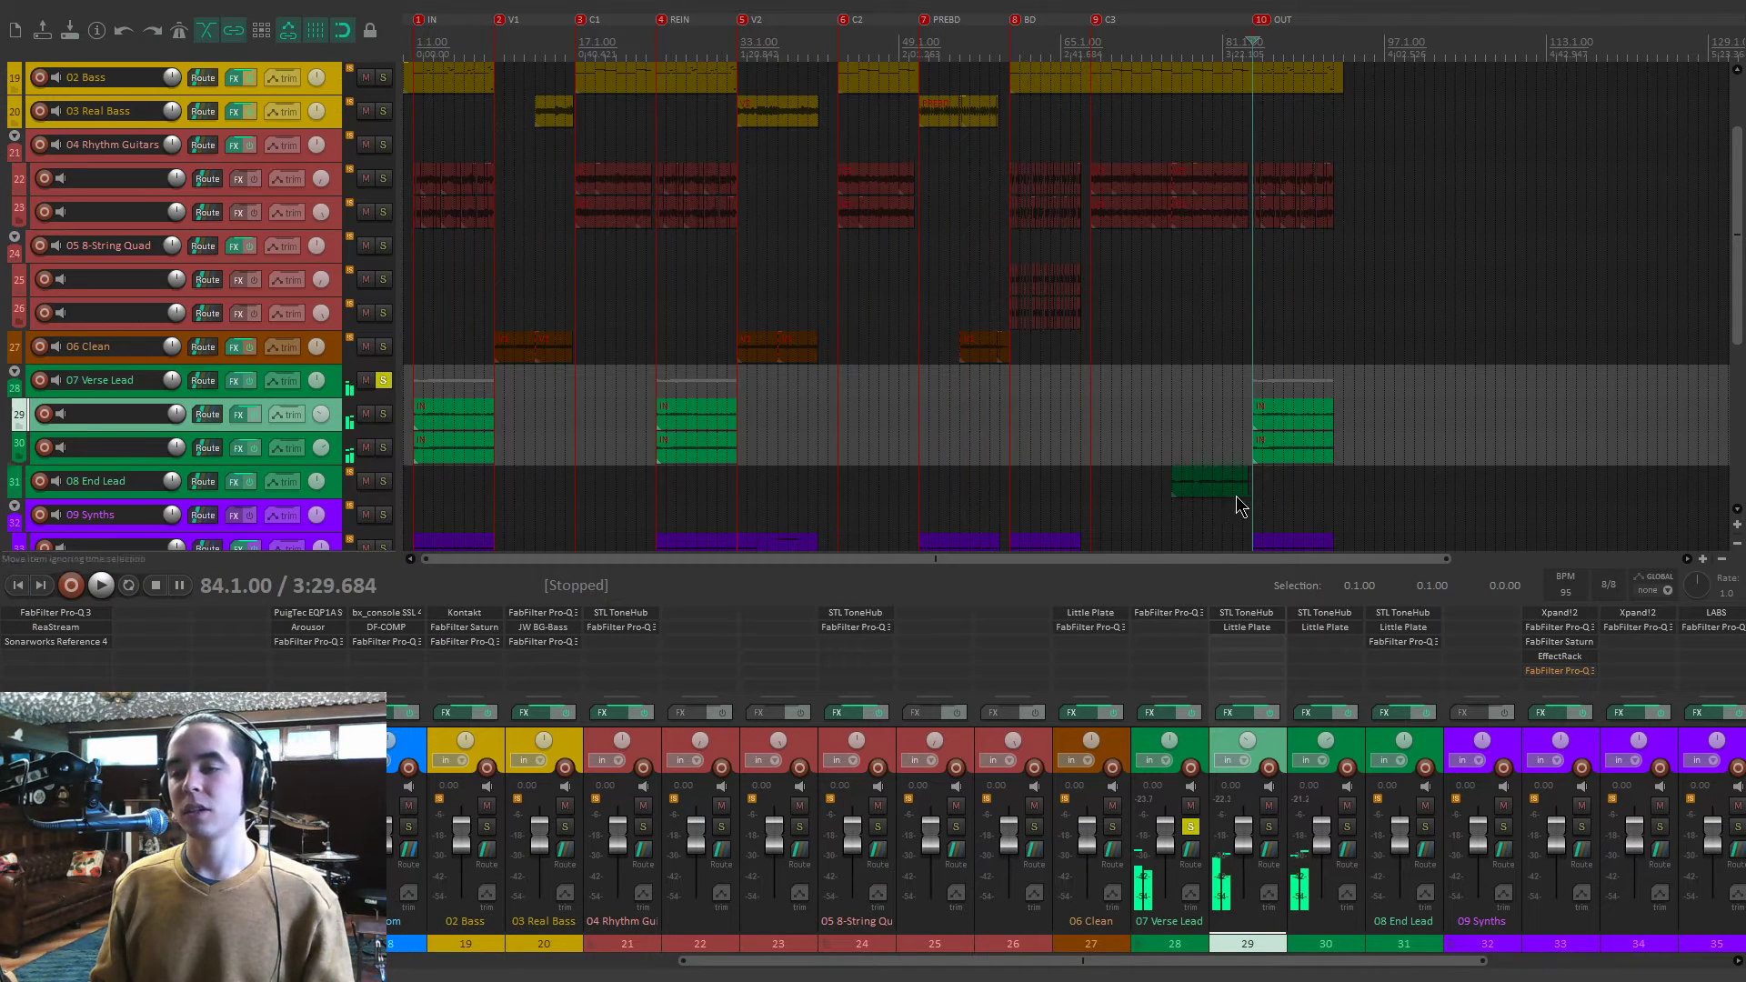
# Unsolo 07 Verse Lead, play the full mix from the OUT marker, and mute the folder for comparison.
pyautogui.click(1191, 828)
pyautogui.press('space')
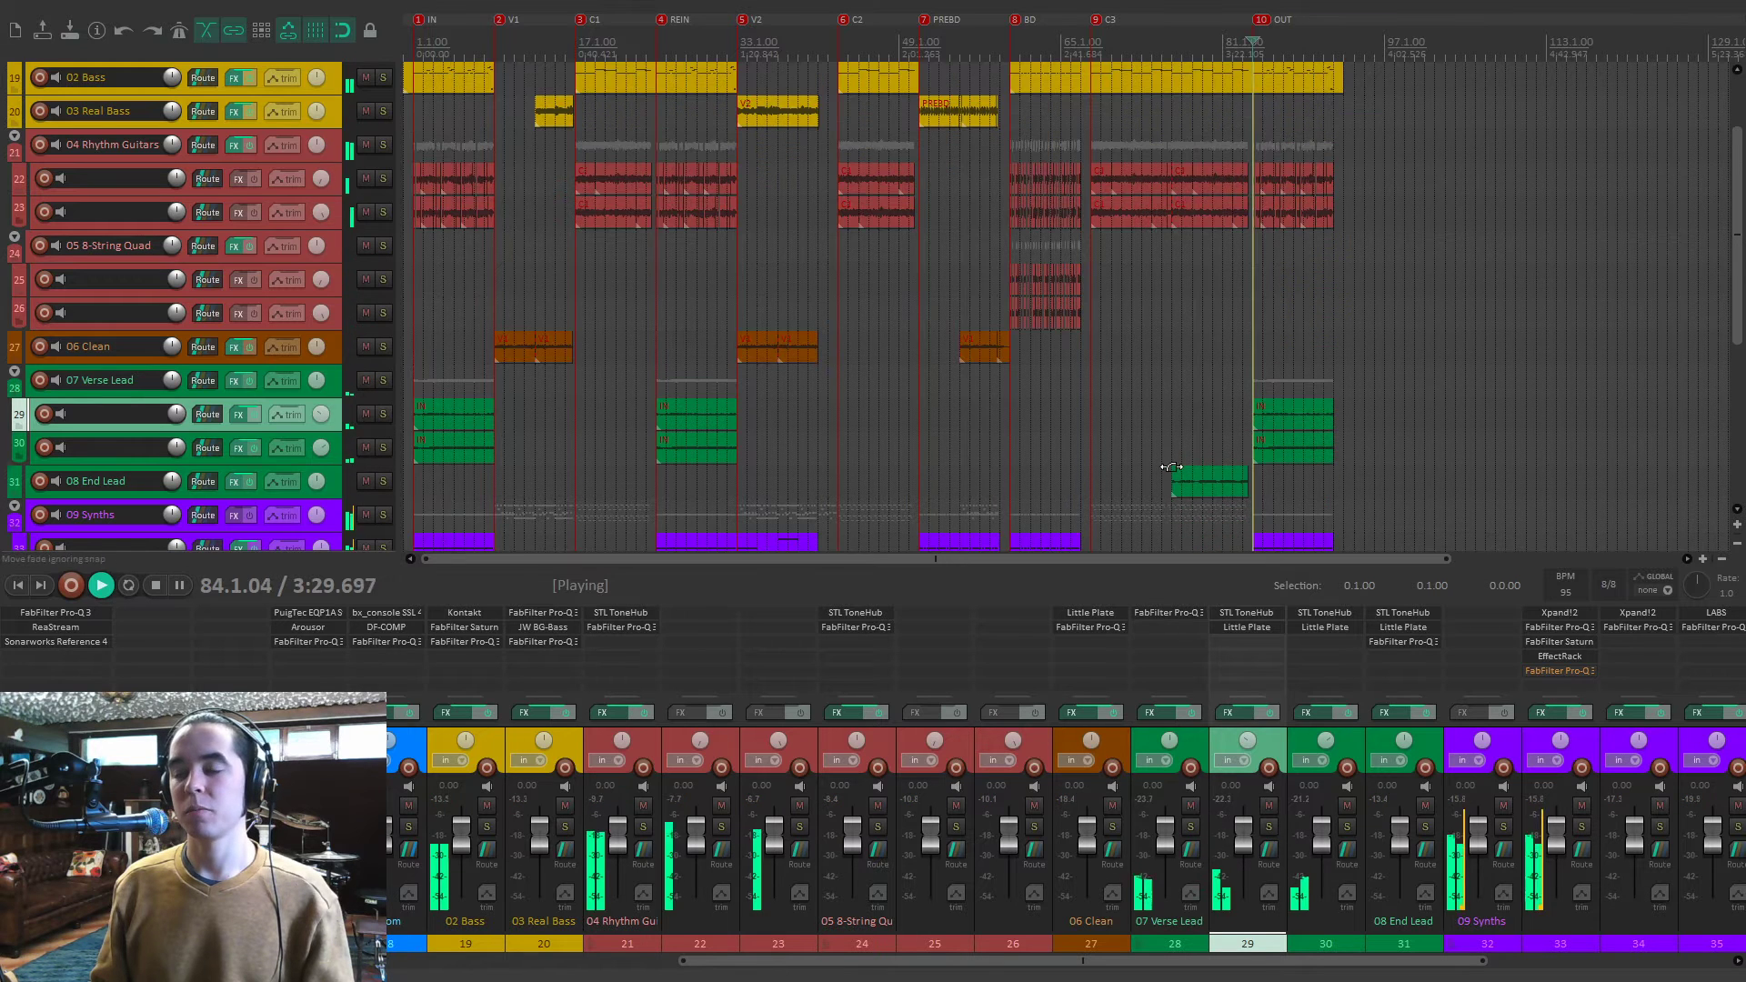
pyautogui.click(367, 381)
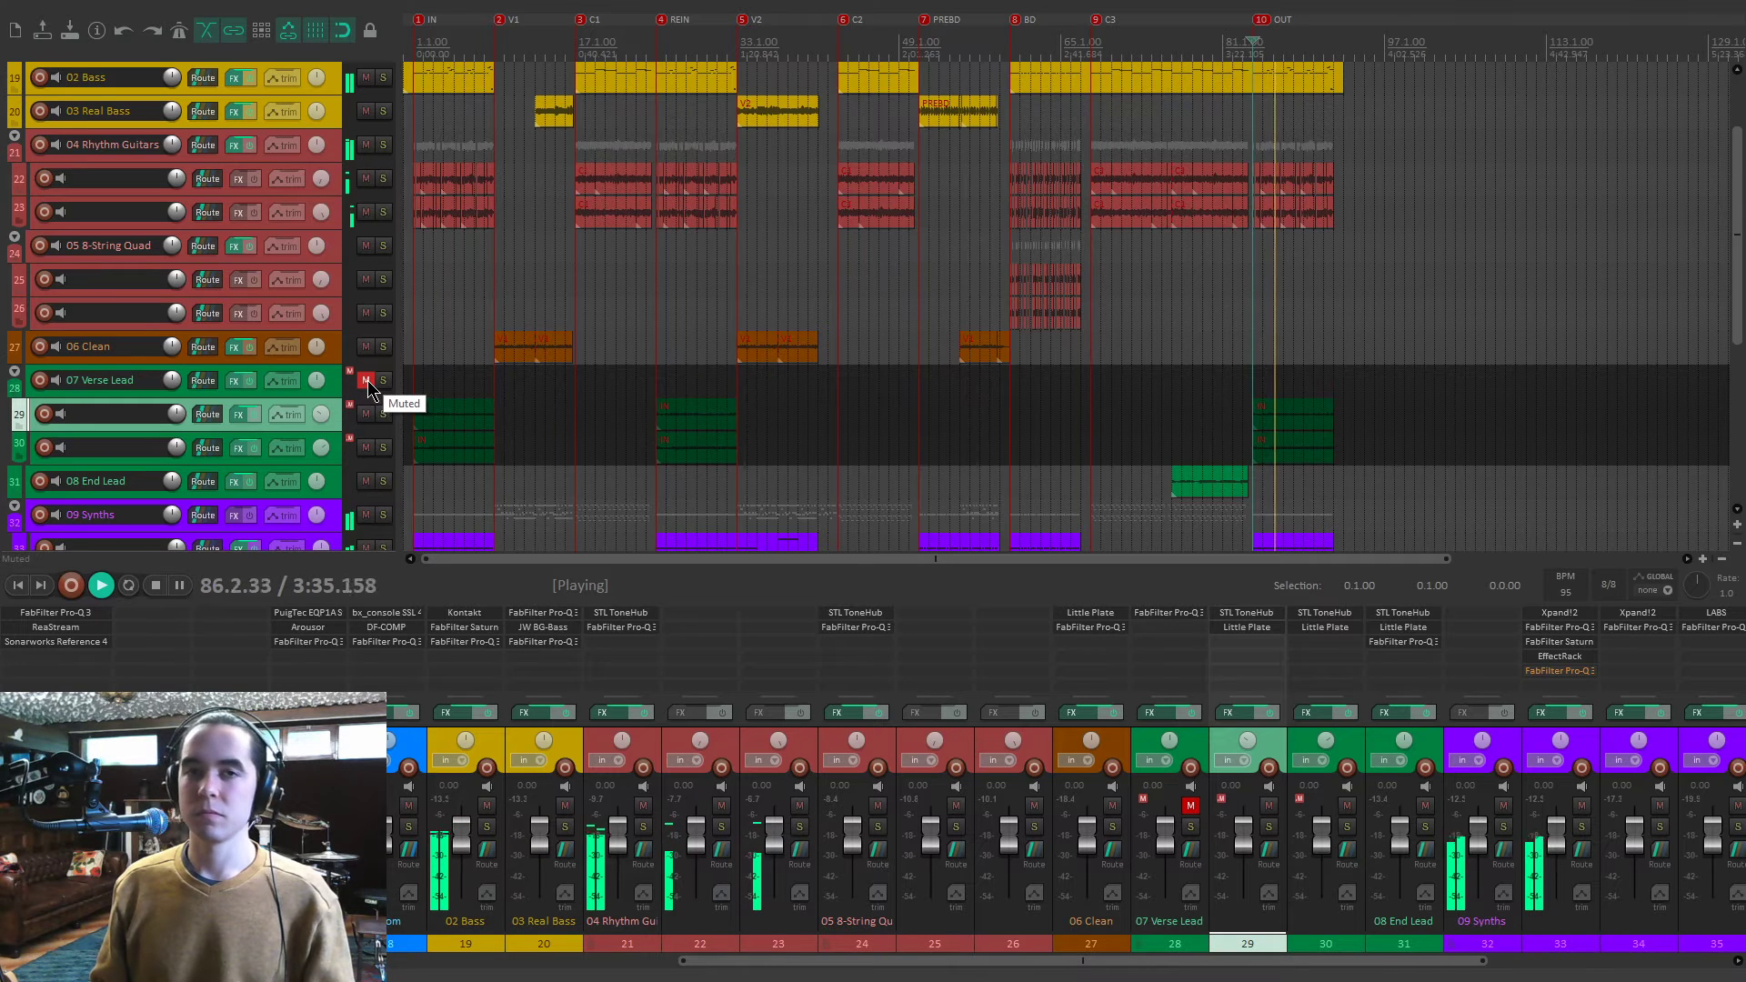
pyautogui.press('space')
# Play the intro from the song start and compare the mix with 07 Verse Lead muted and unmuted.
pyautogui.click(474, 332)
pyautogui.press('Home')
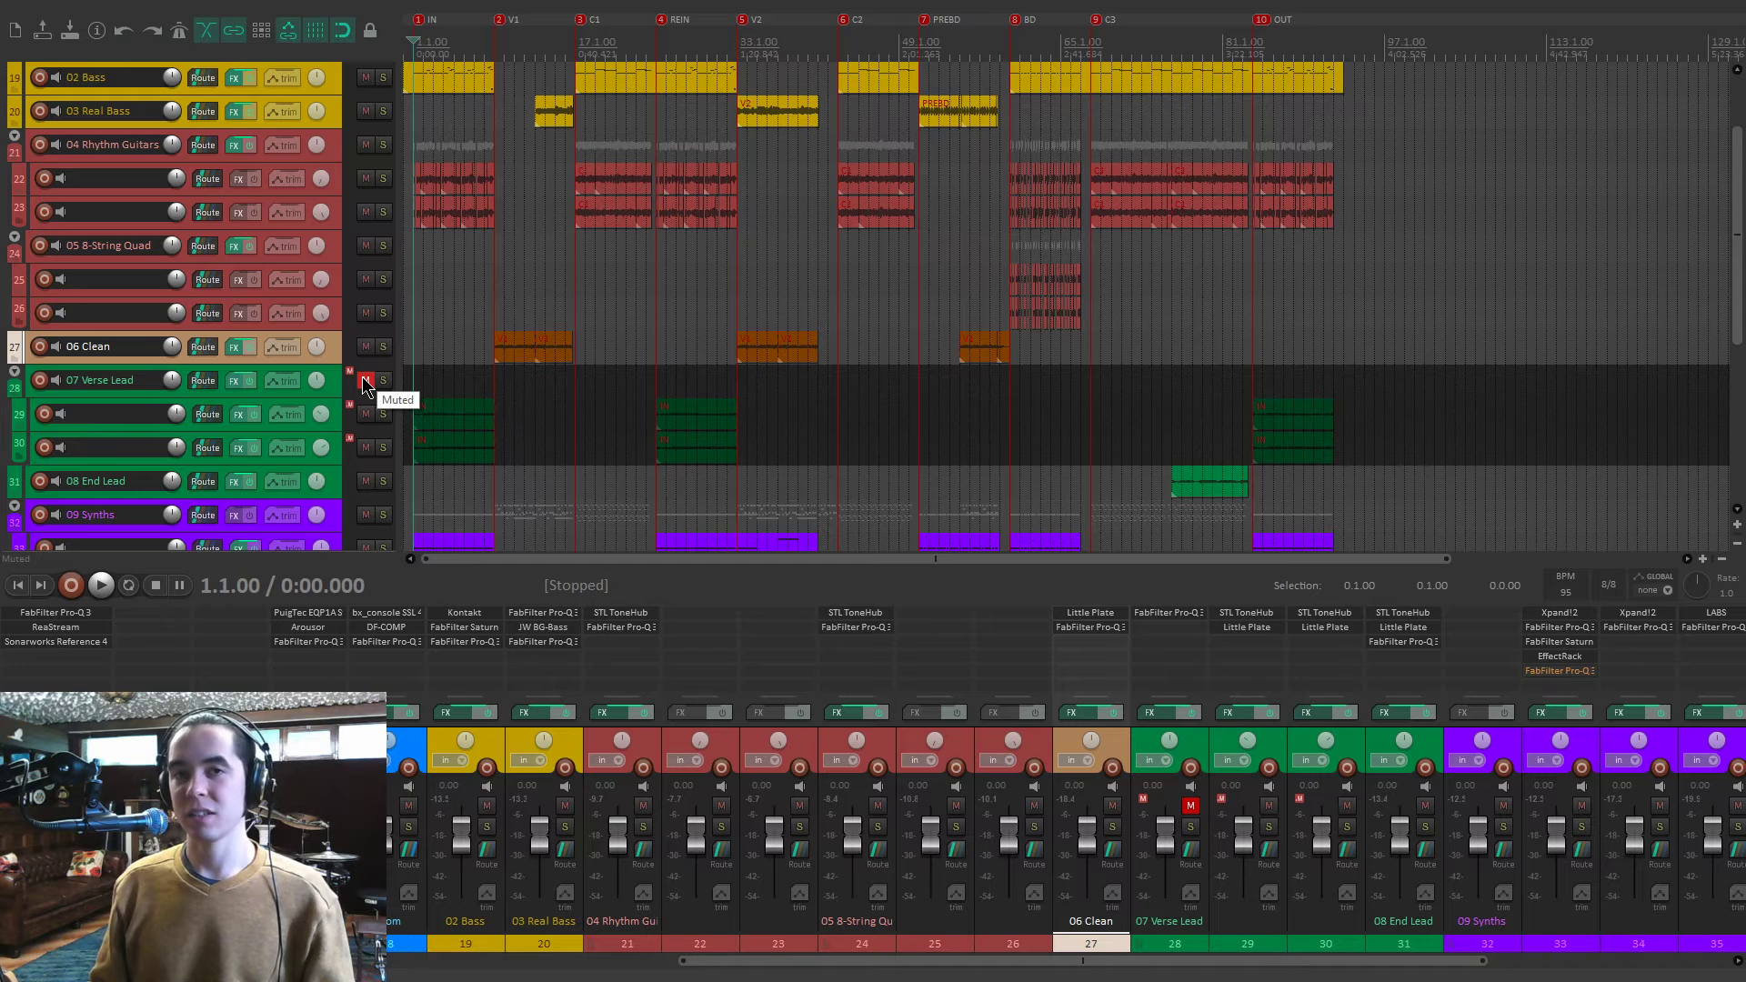
pyautogui.press('space')
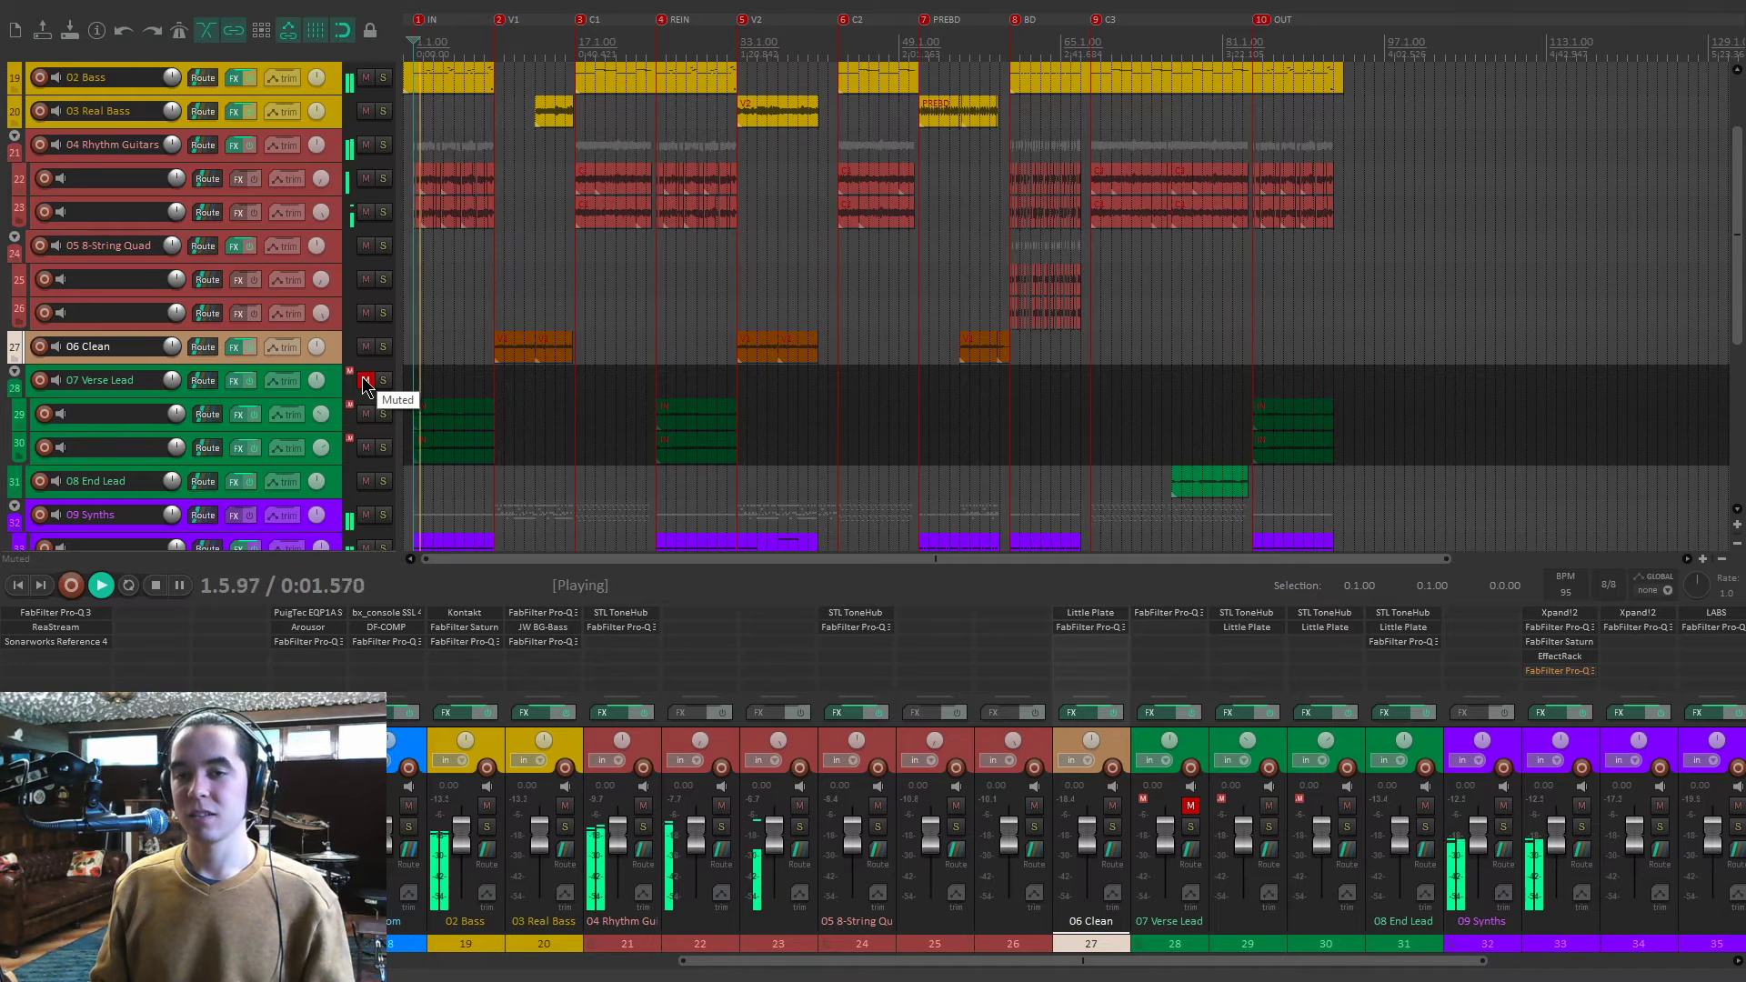
pyautogui.click(365, 381)
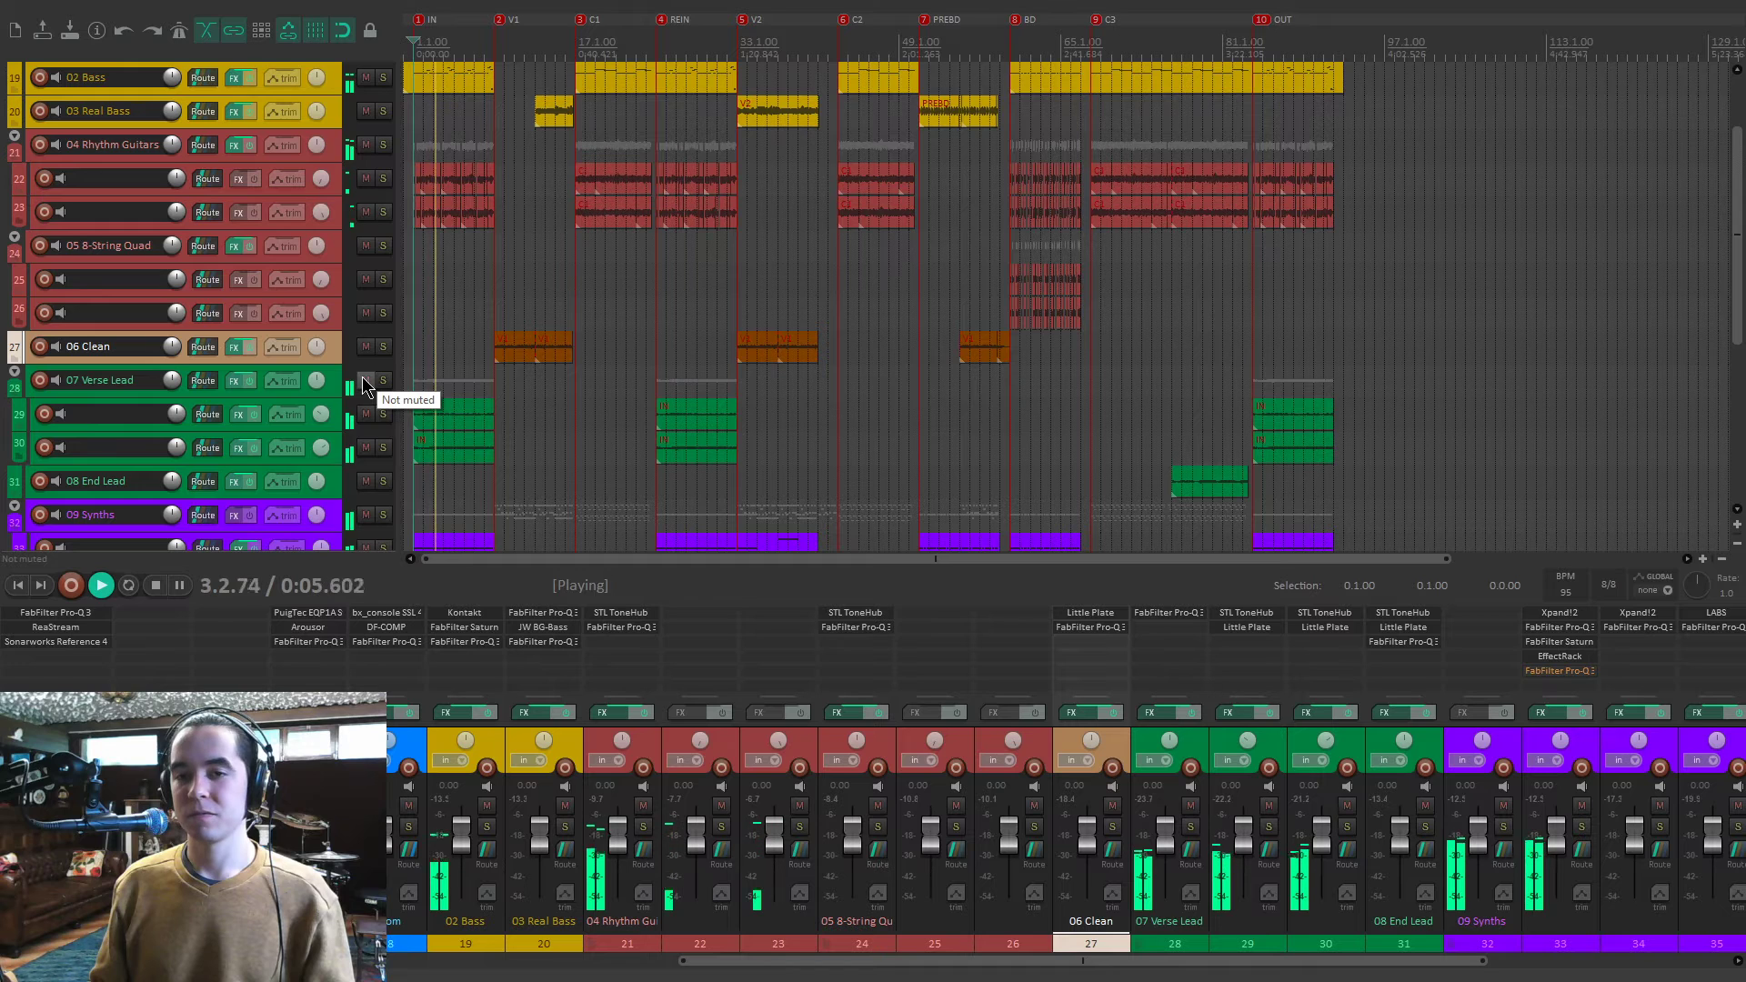
pyautogui.click(364, 382)
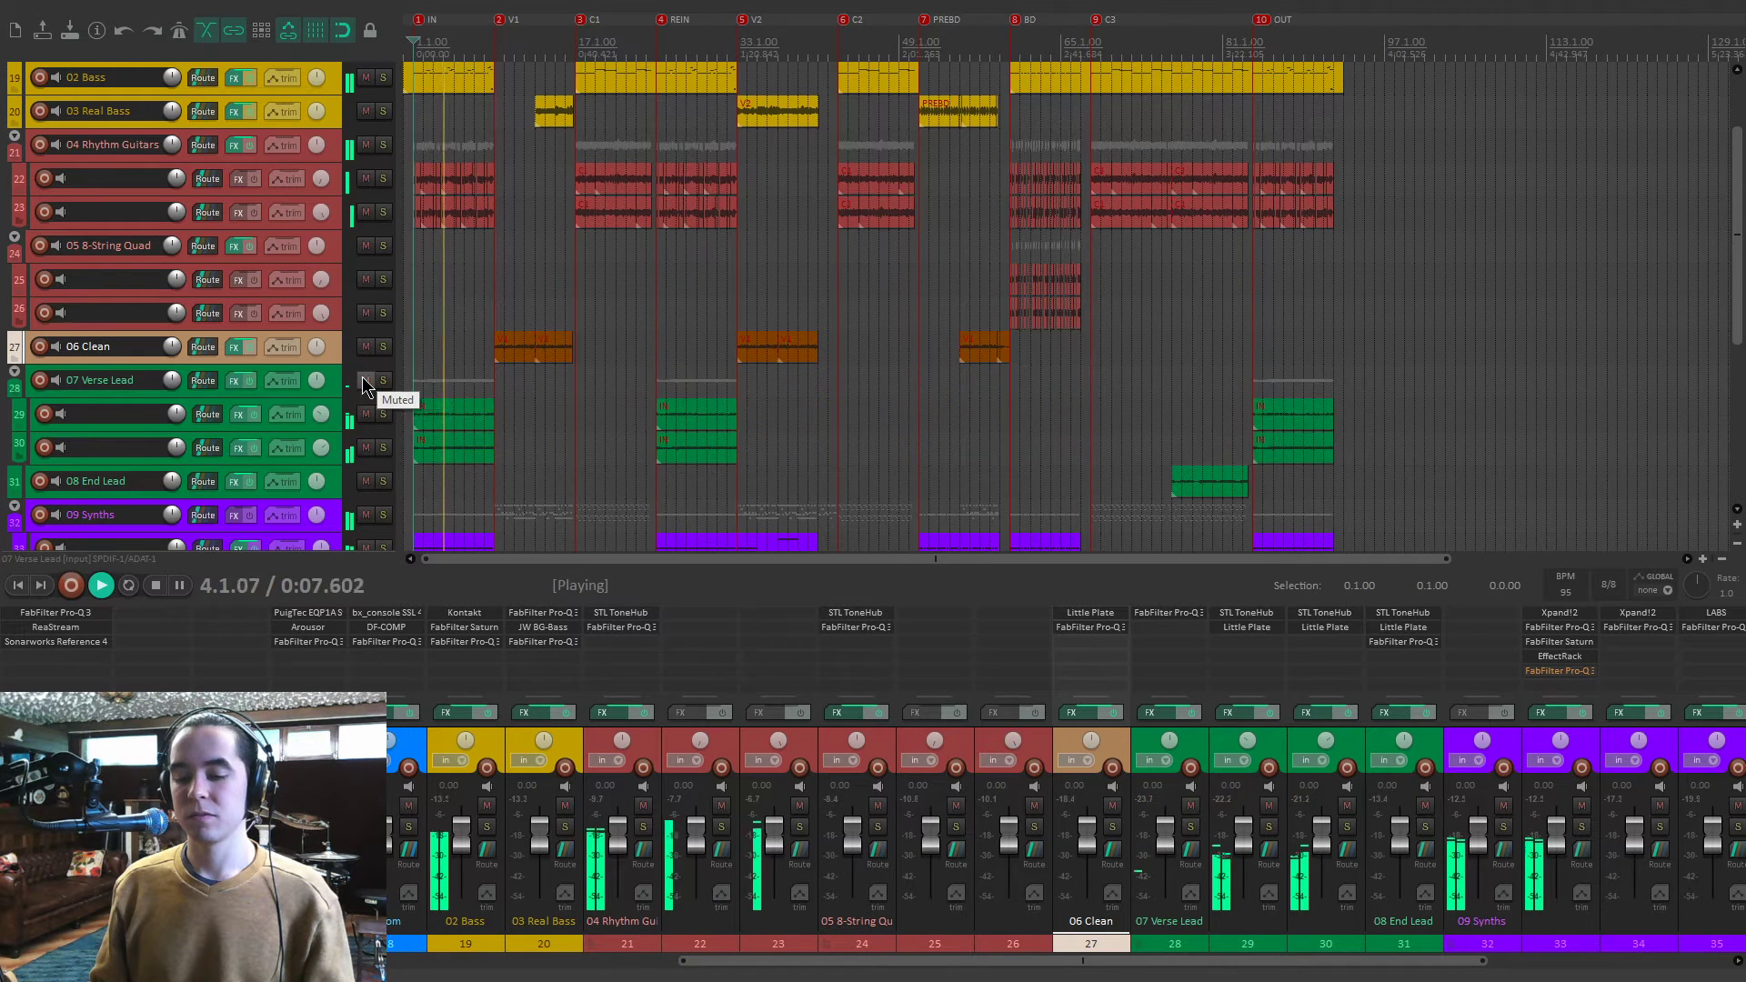
pyautogui.click(365, 382)
pyautogui.press('space')
# Solo track 33, the first synth in the 09 Synths folder, and play it briefly from the song start.
pyautogui.scroll(-2, 4, 445)
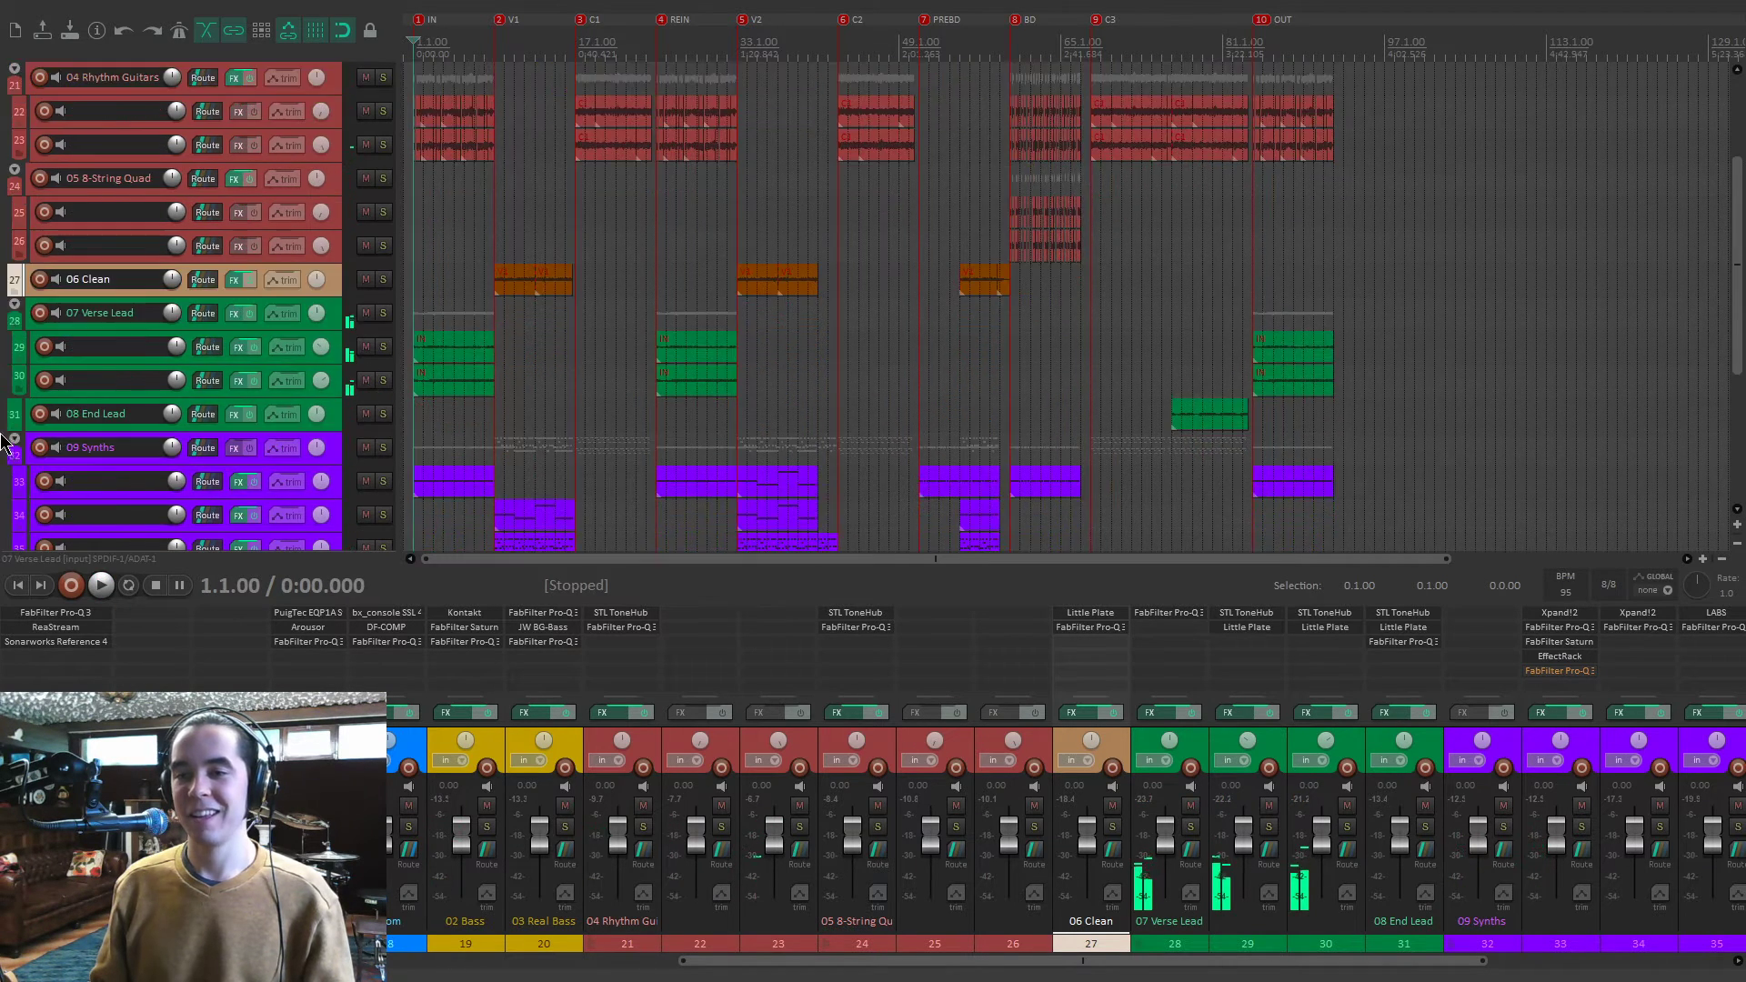
pyautogui.scroll(-3, 4, 432)
pyautogui.scroll(4, 518, 264)
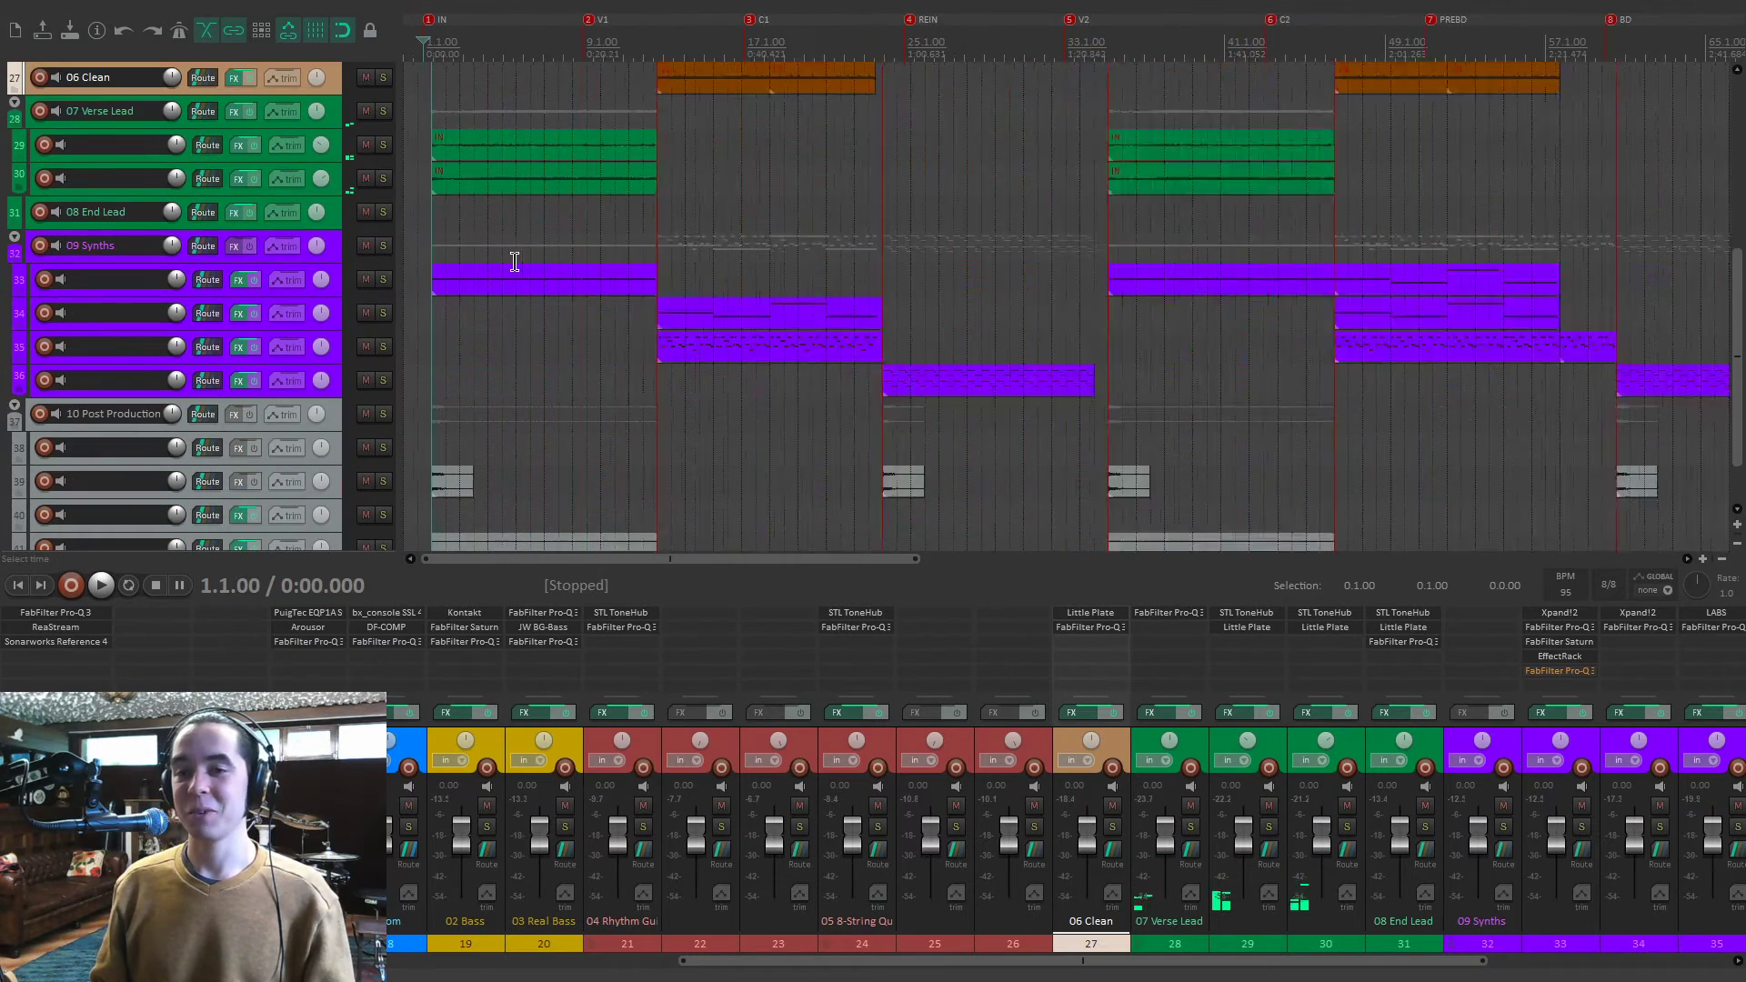
pyautogui.scroll(-4, 536, 250)
pyautogui.scroll(1, 515, 239)
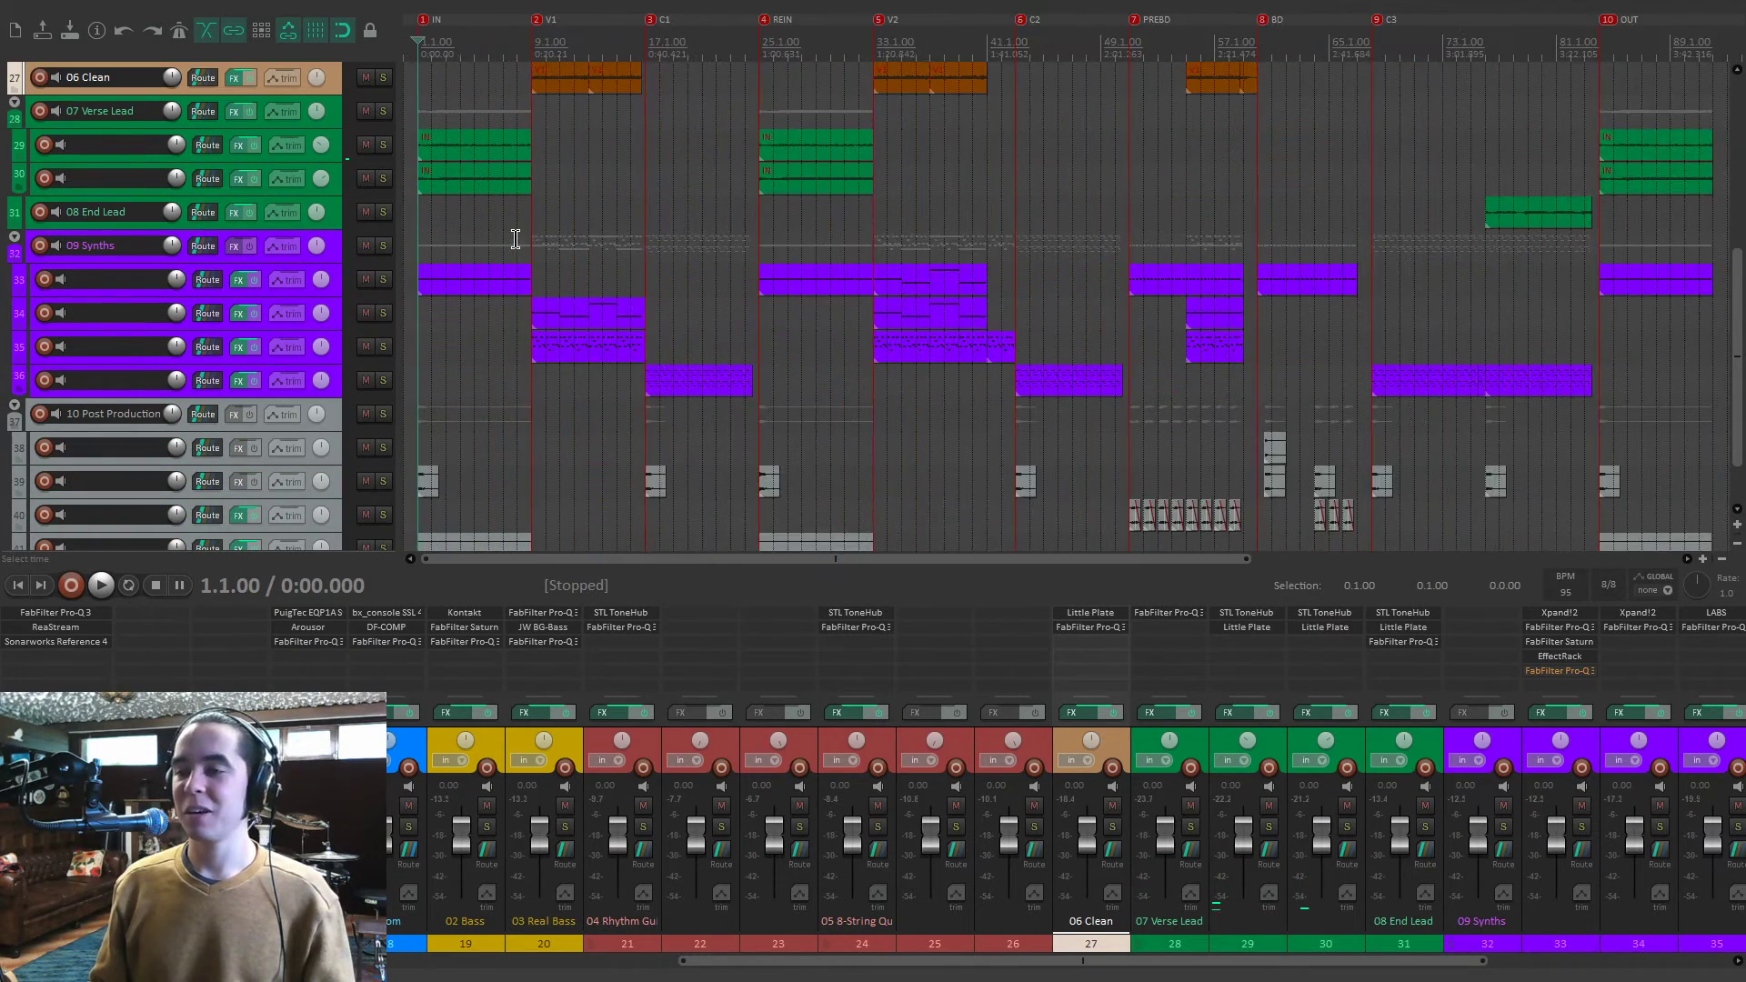
pyautogui.click(383, 280)
pyautogui.press('space')
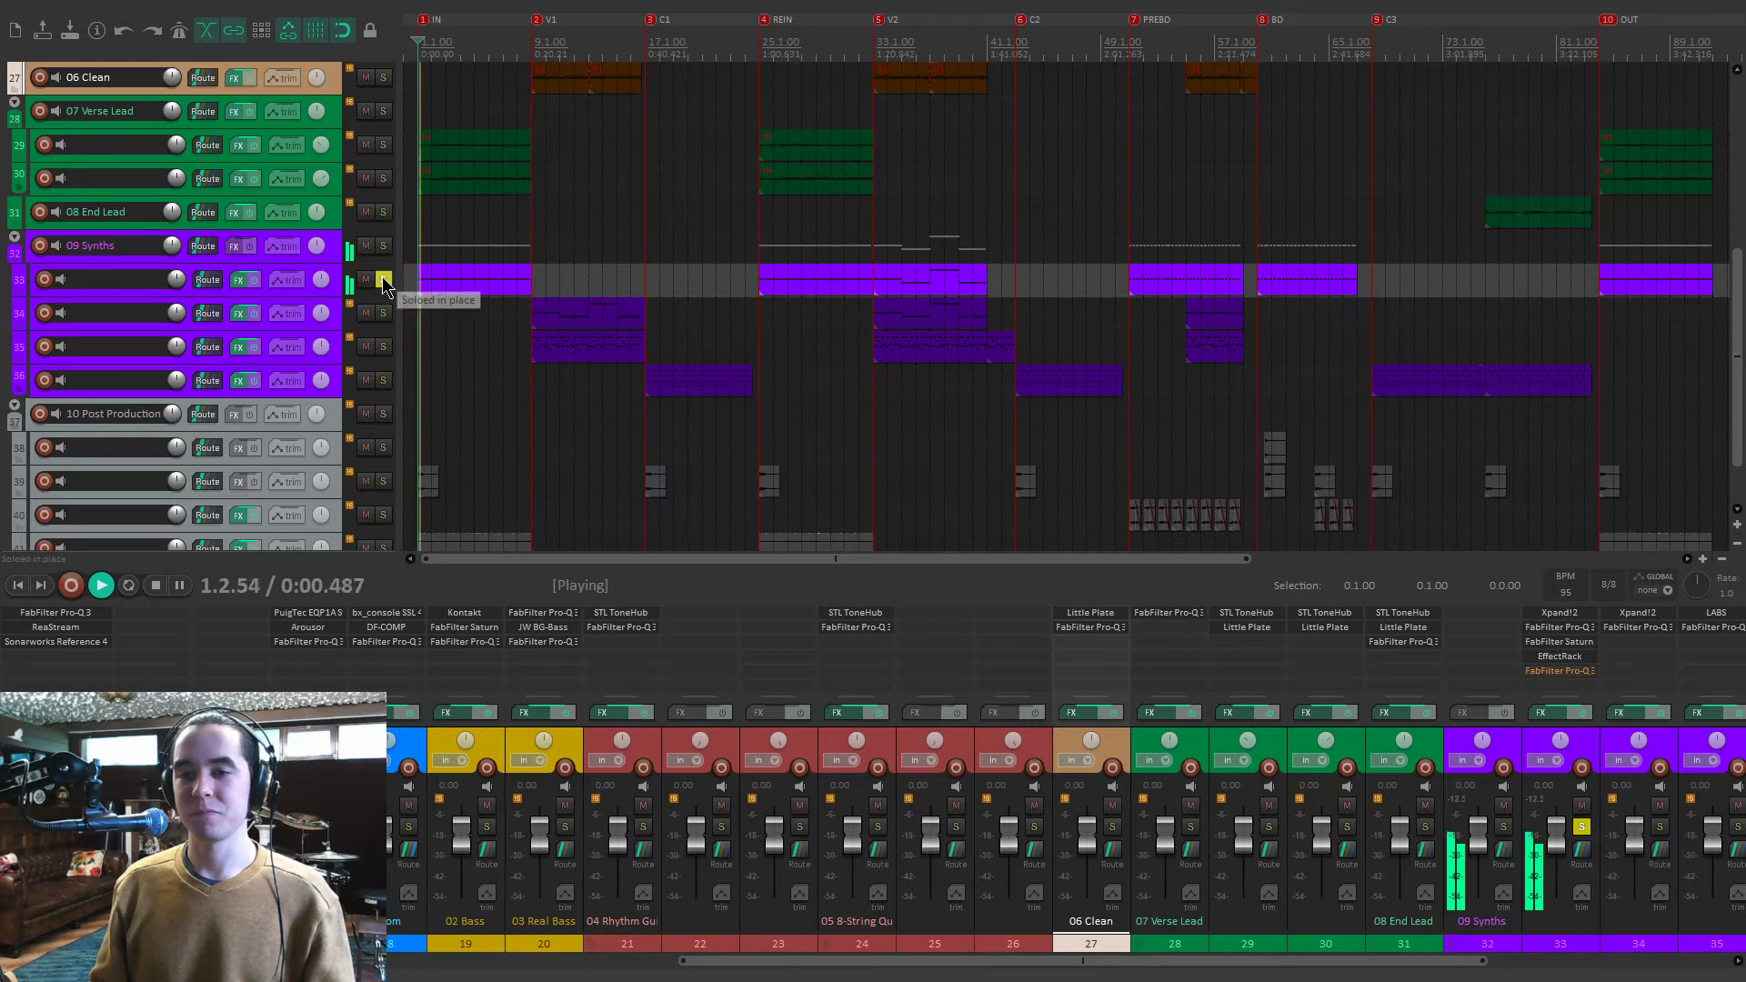
pyautogui.press('space')
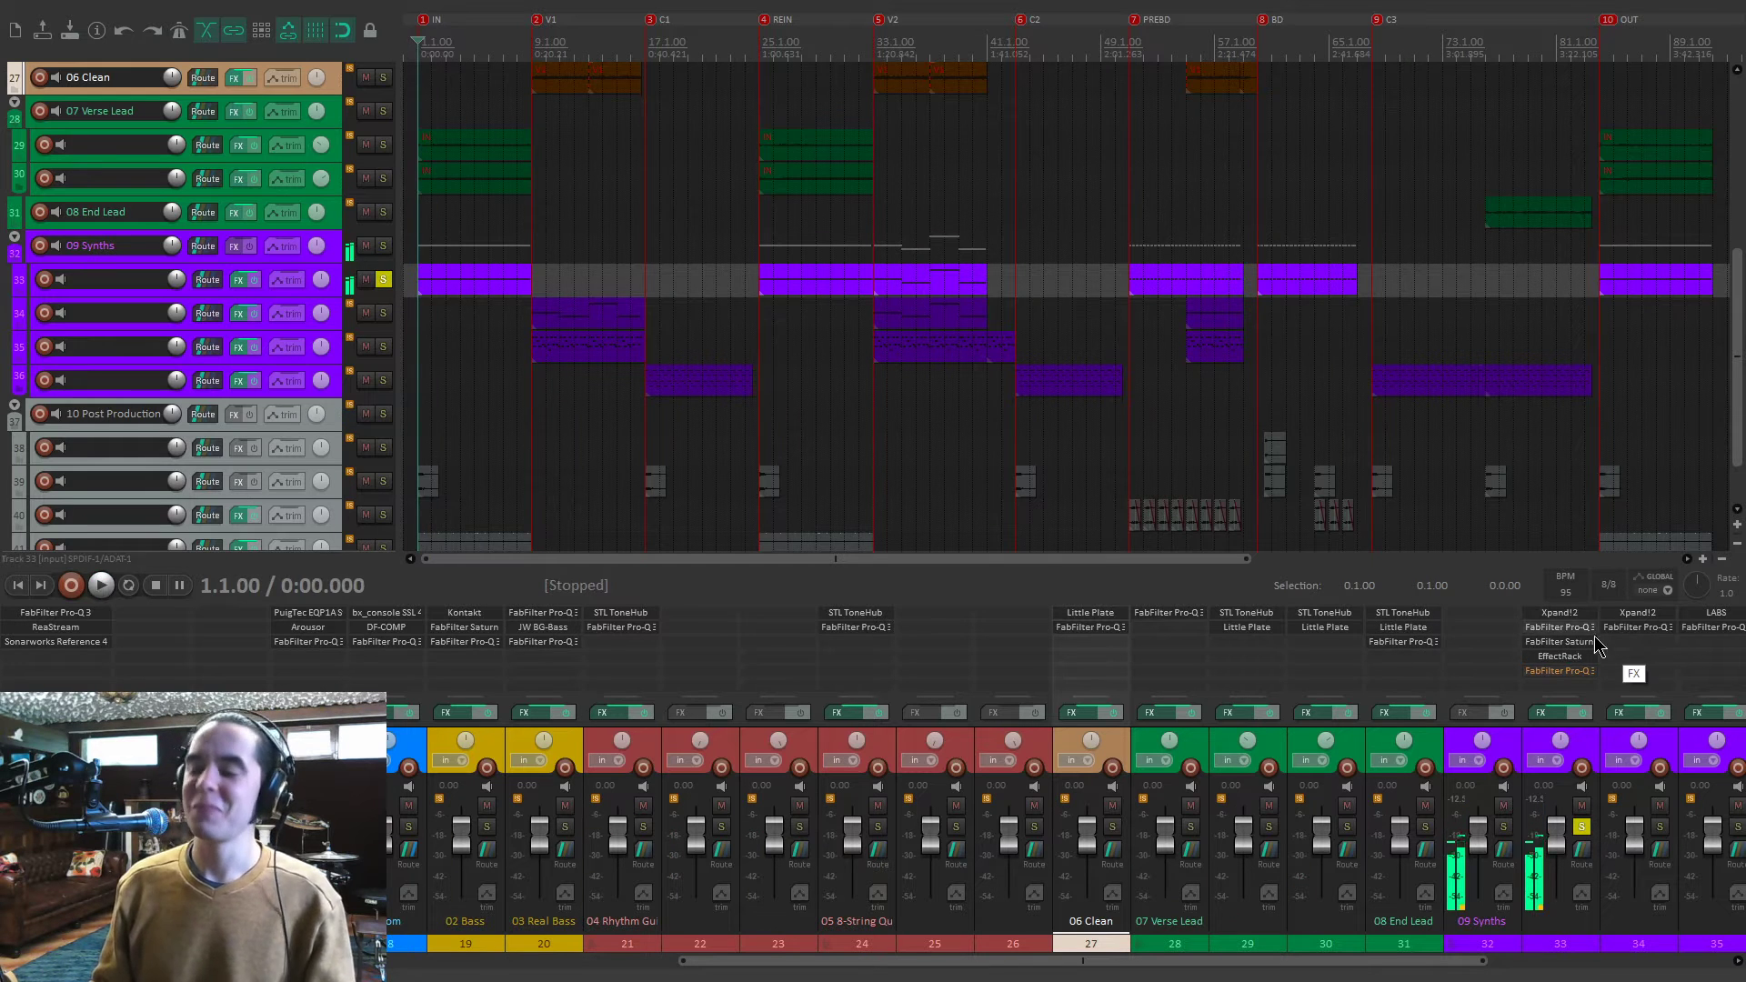
# Bypass FabFilter Saturn and the first Pro-Q 3 on track 33, and play the intro to hear the unprocessed synth.
pyautogui.keyDown('shift'); pyautogui.click(1557, 642); pyautogui.keyUp('shift')
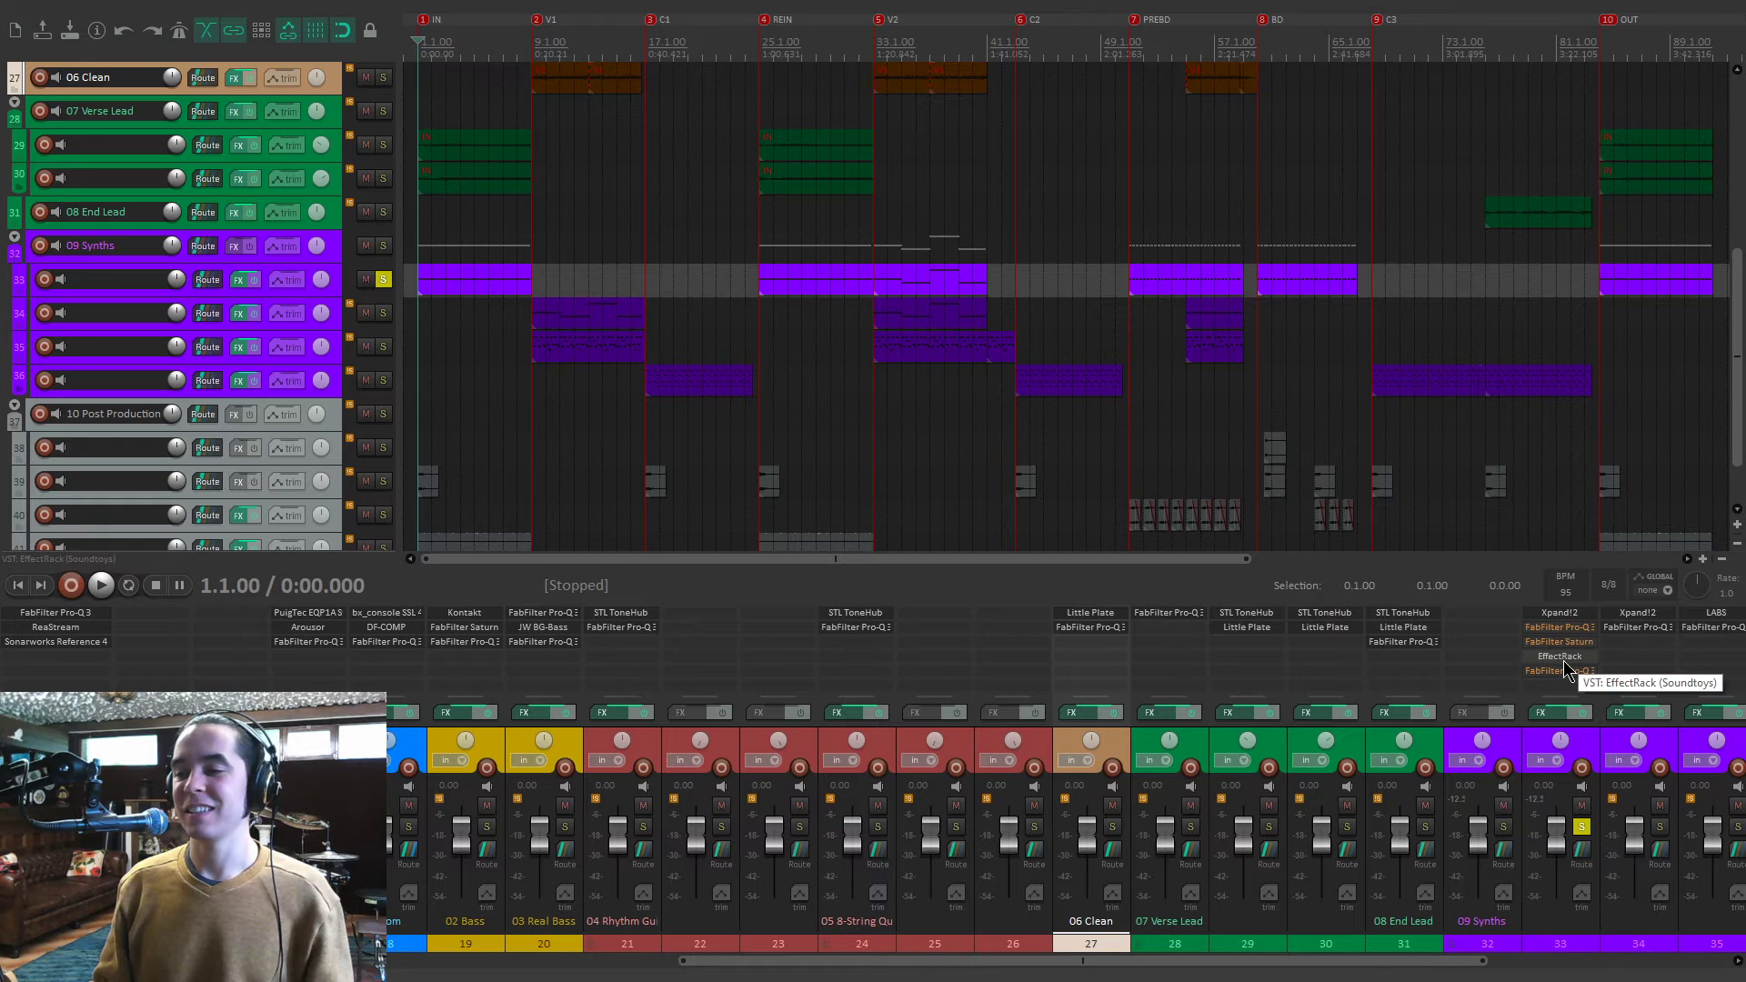
pyautogui.press('space')
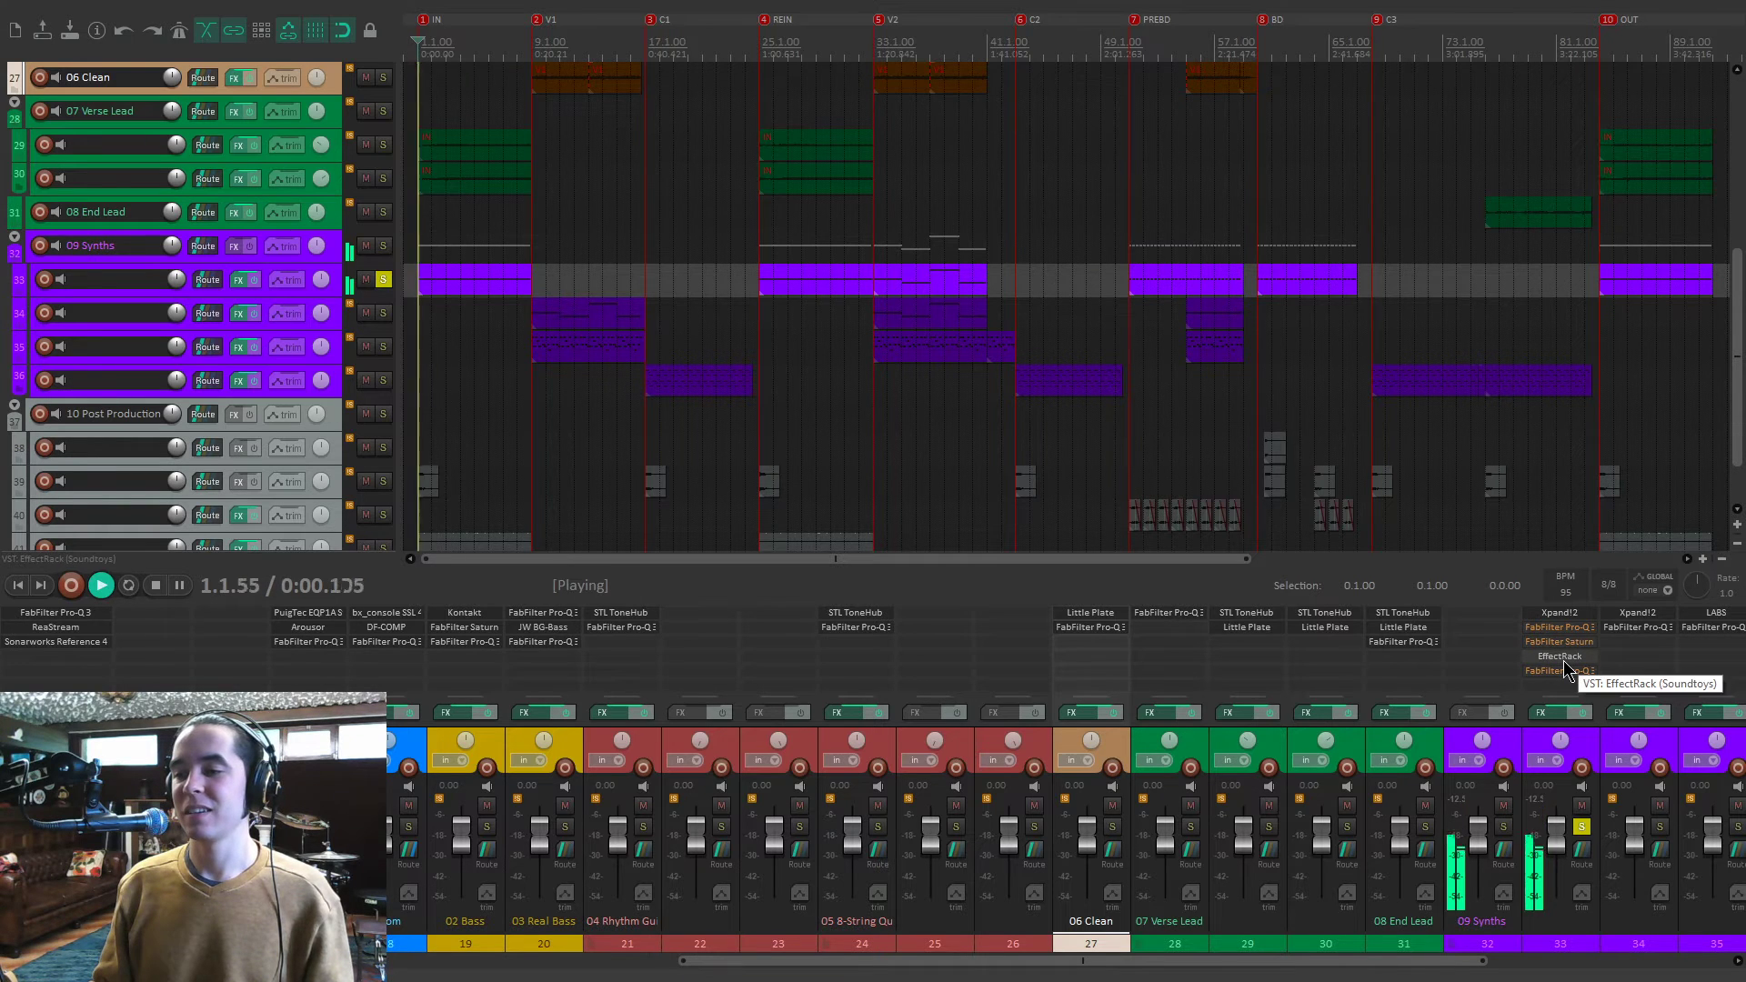
pyautogui.press('space')
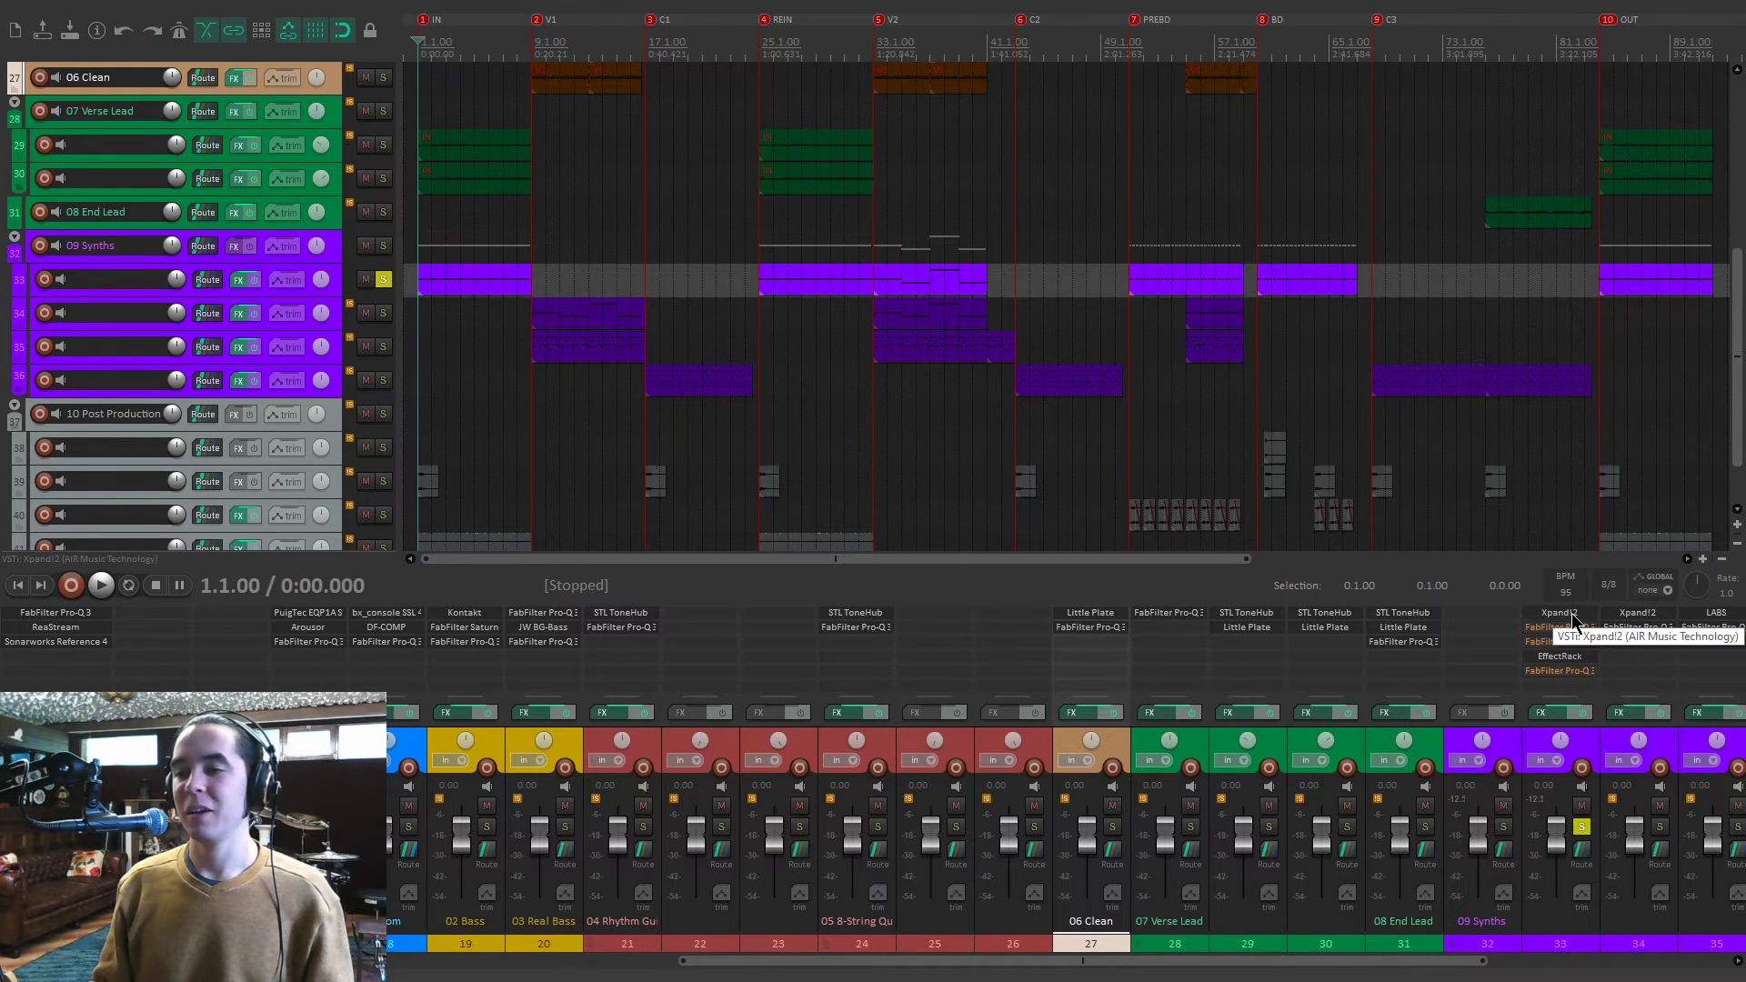
# Inspect the arpeggiator settings of part A in Xpand!2 on track 33, auditioning from the PREBD marker and the song start.
pyautogui.click(1575, 619)
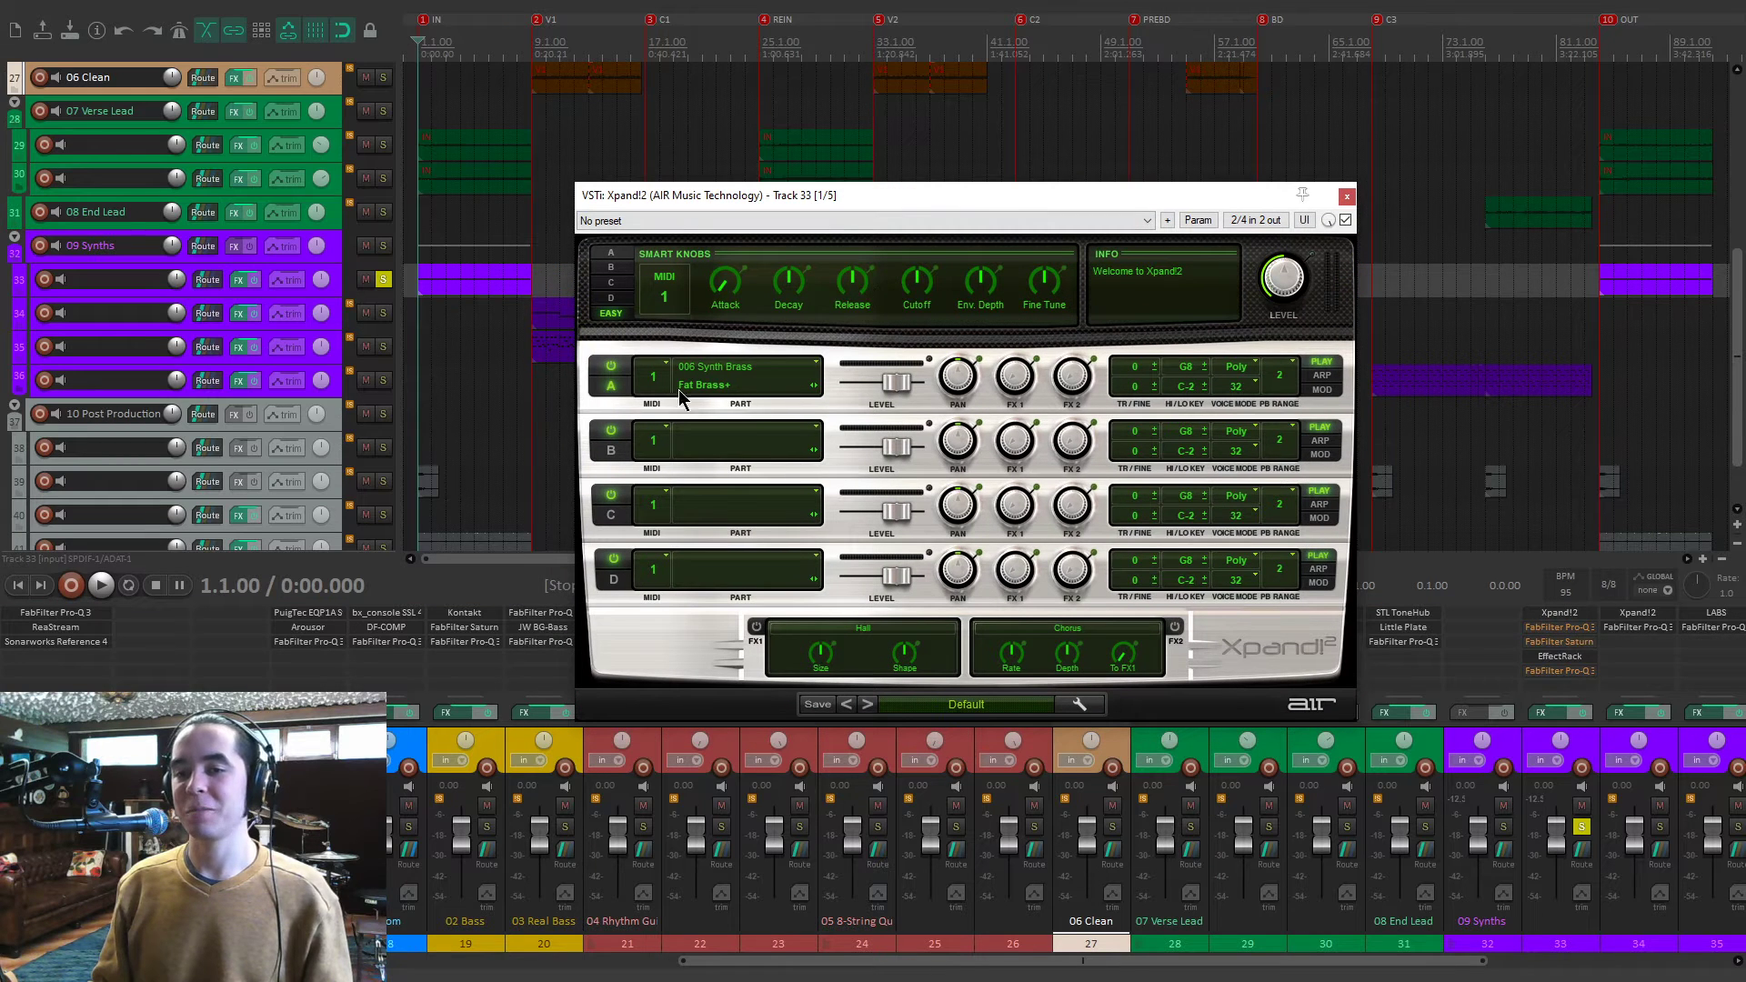
pyautogui.click(1321, 375)
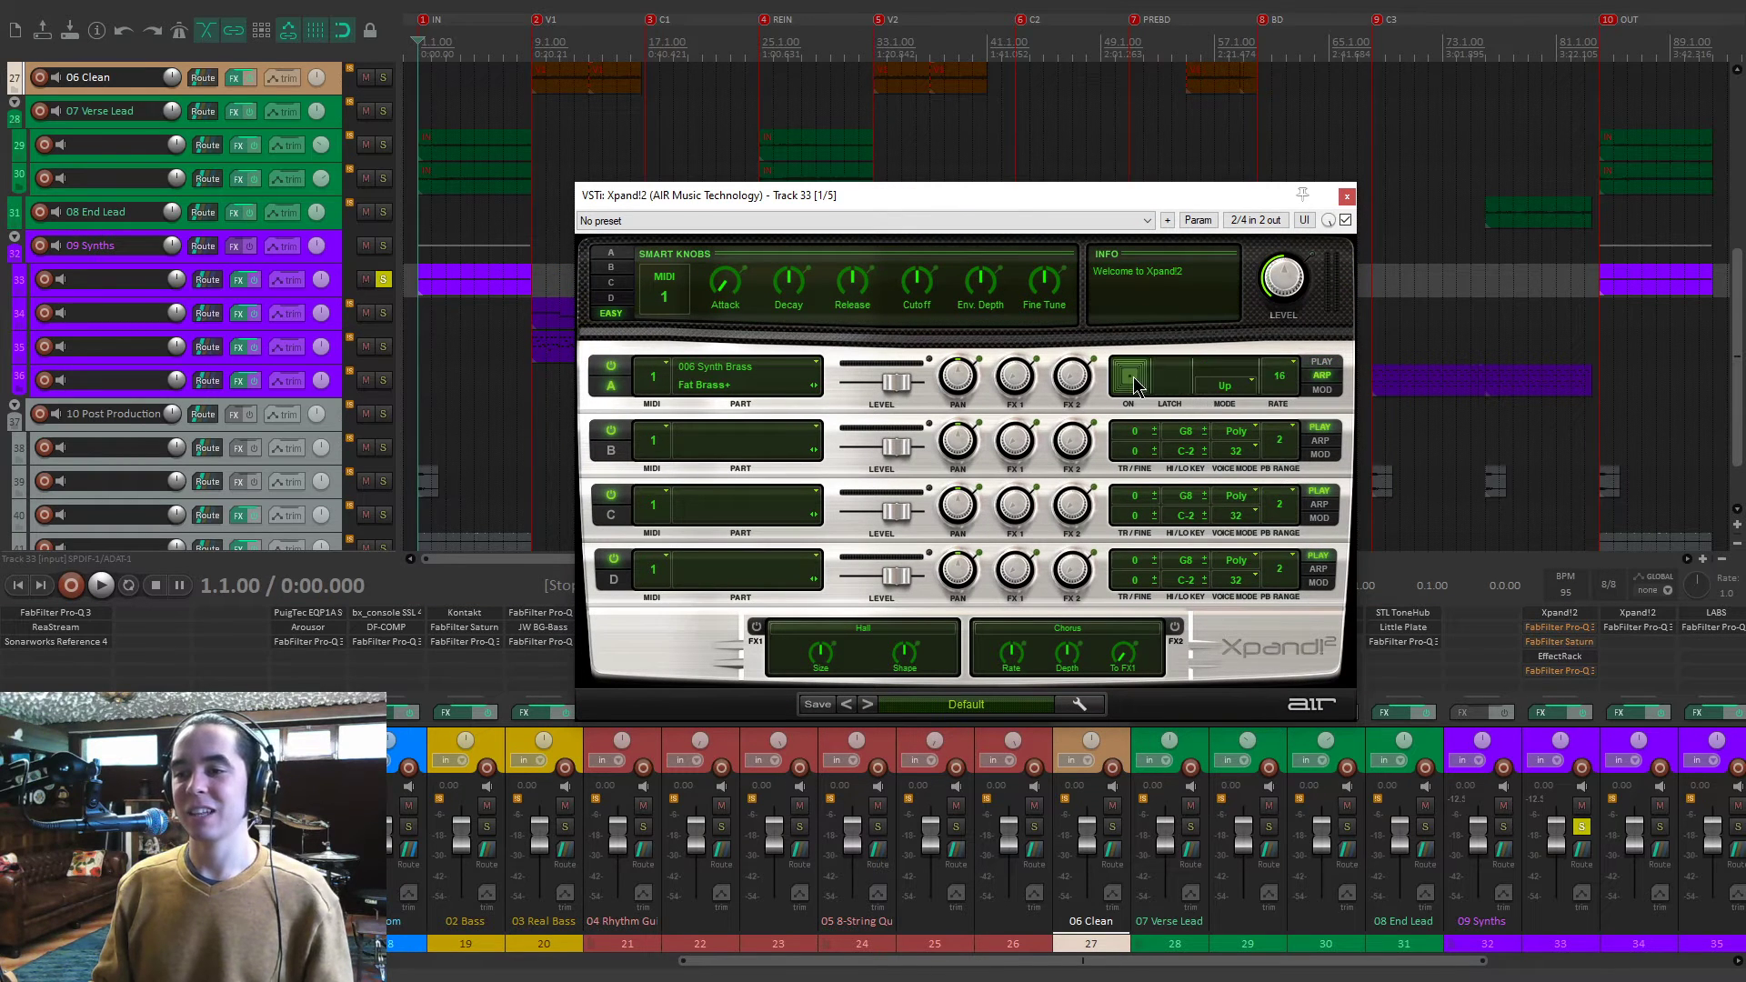
pyautogui.press('space')
pyautogui.press('space')
pyautogui.moveTo(1037, 195); pyautogui.dragTo(953, 443)
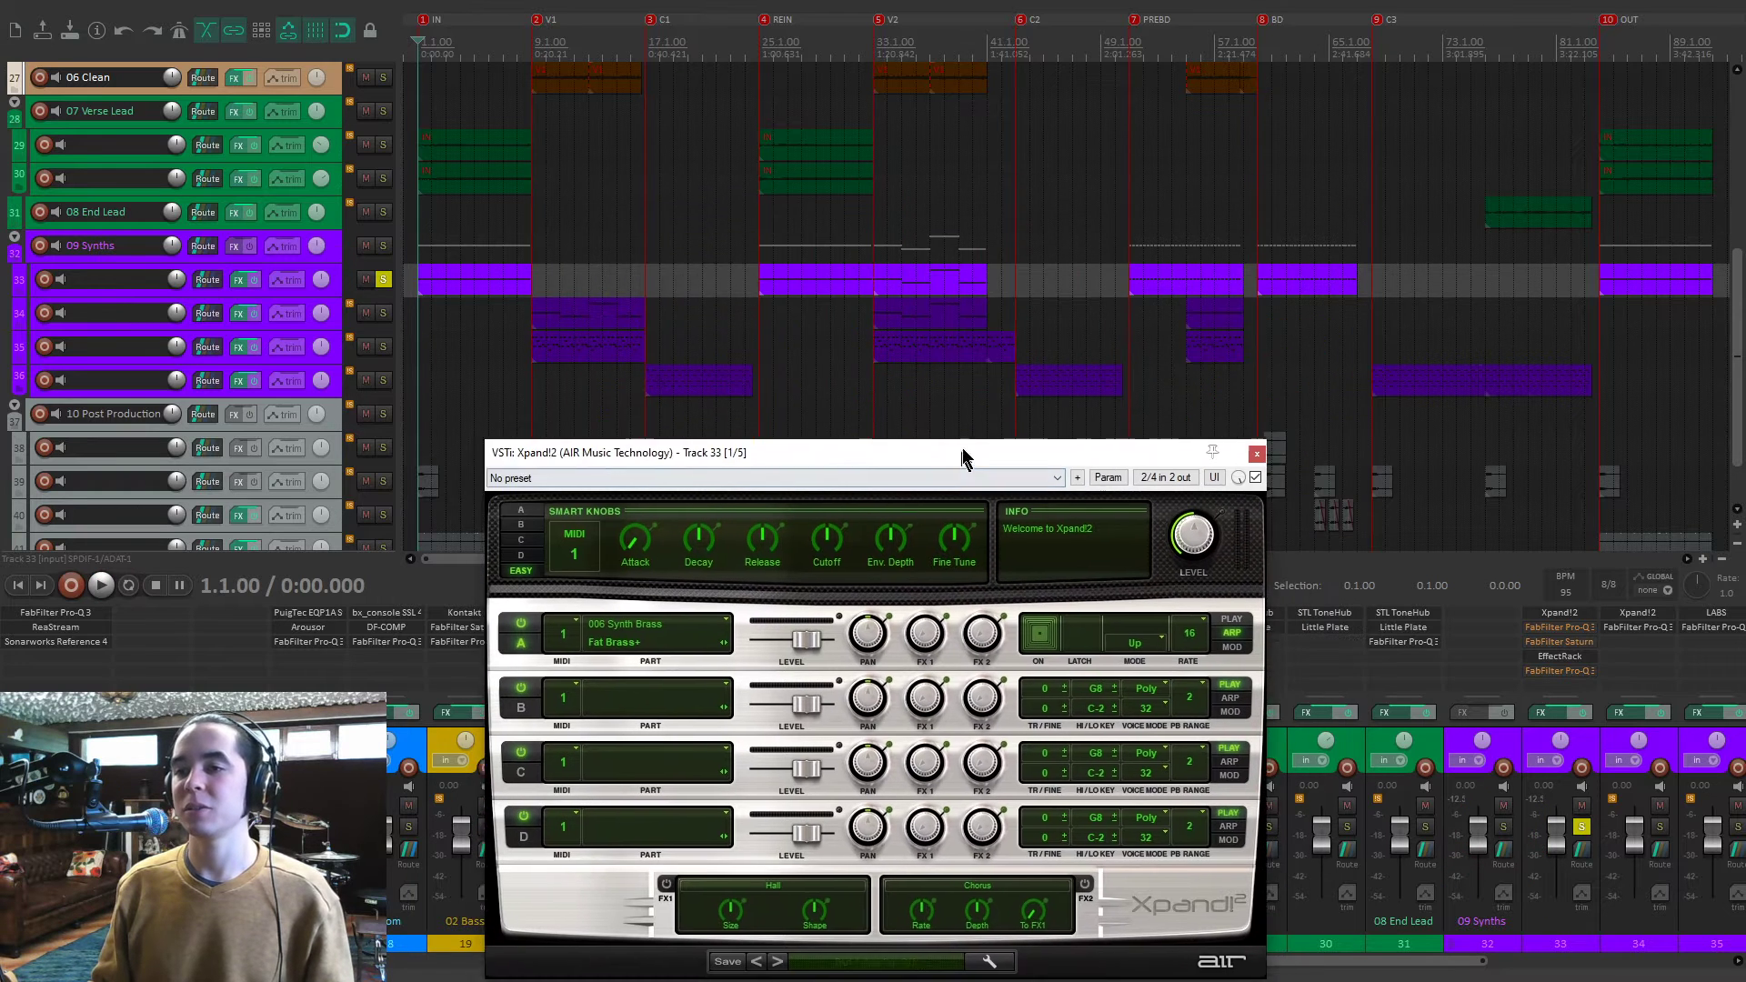
pyautogui.click(1127, 243)
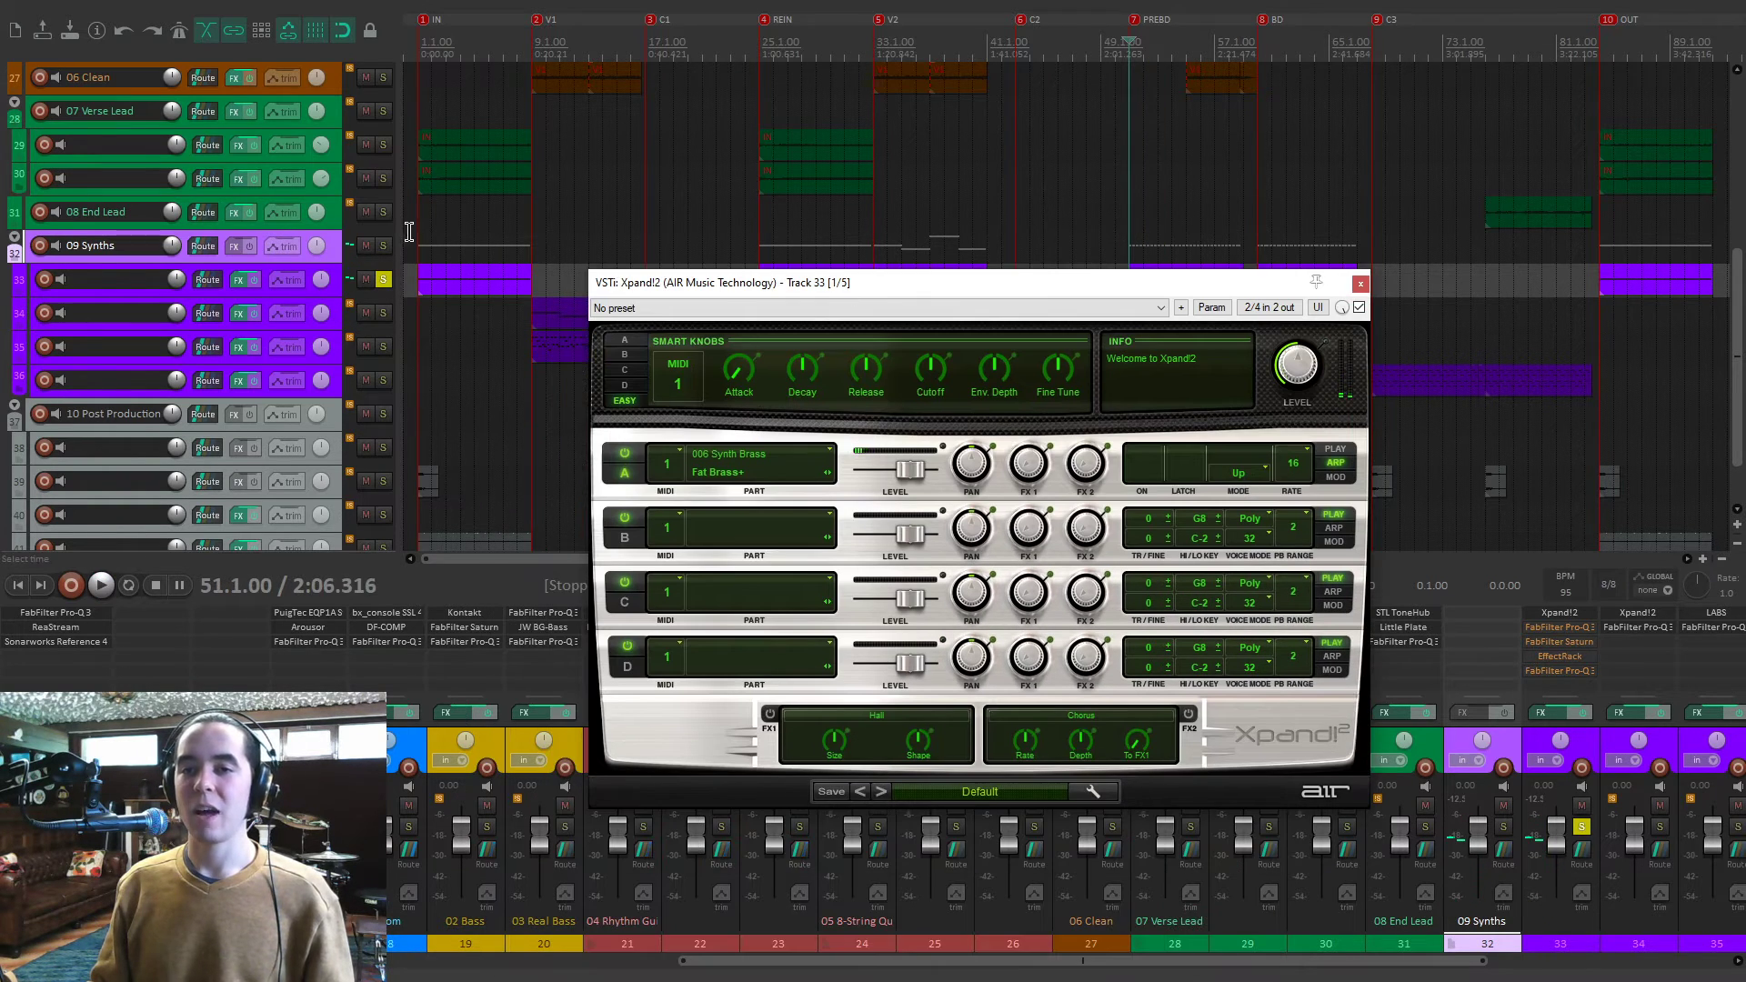
pyautogui.click(432, 220)
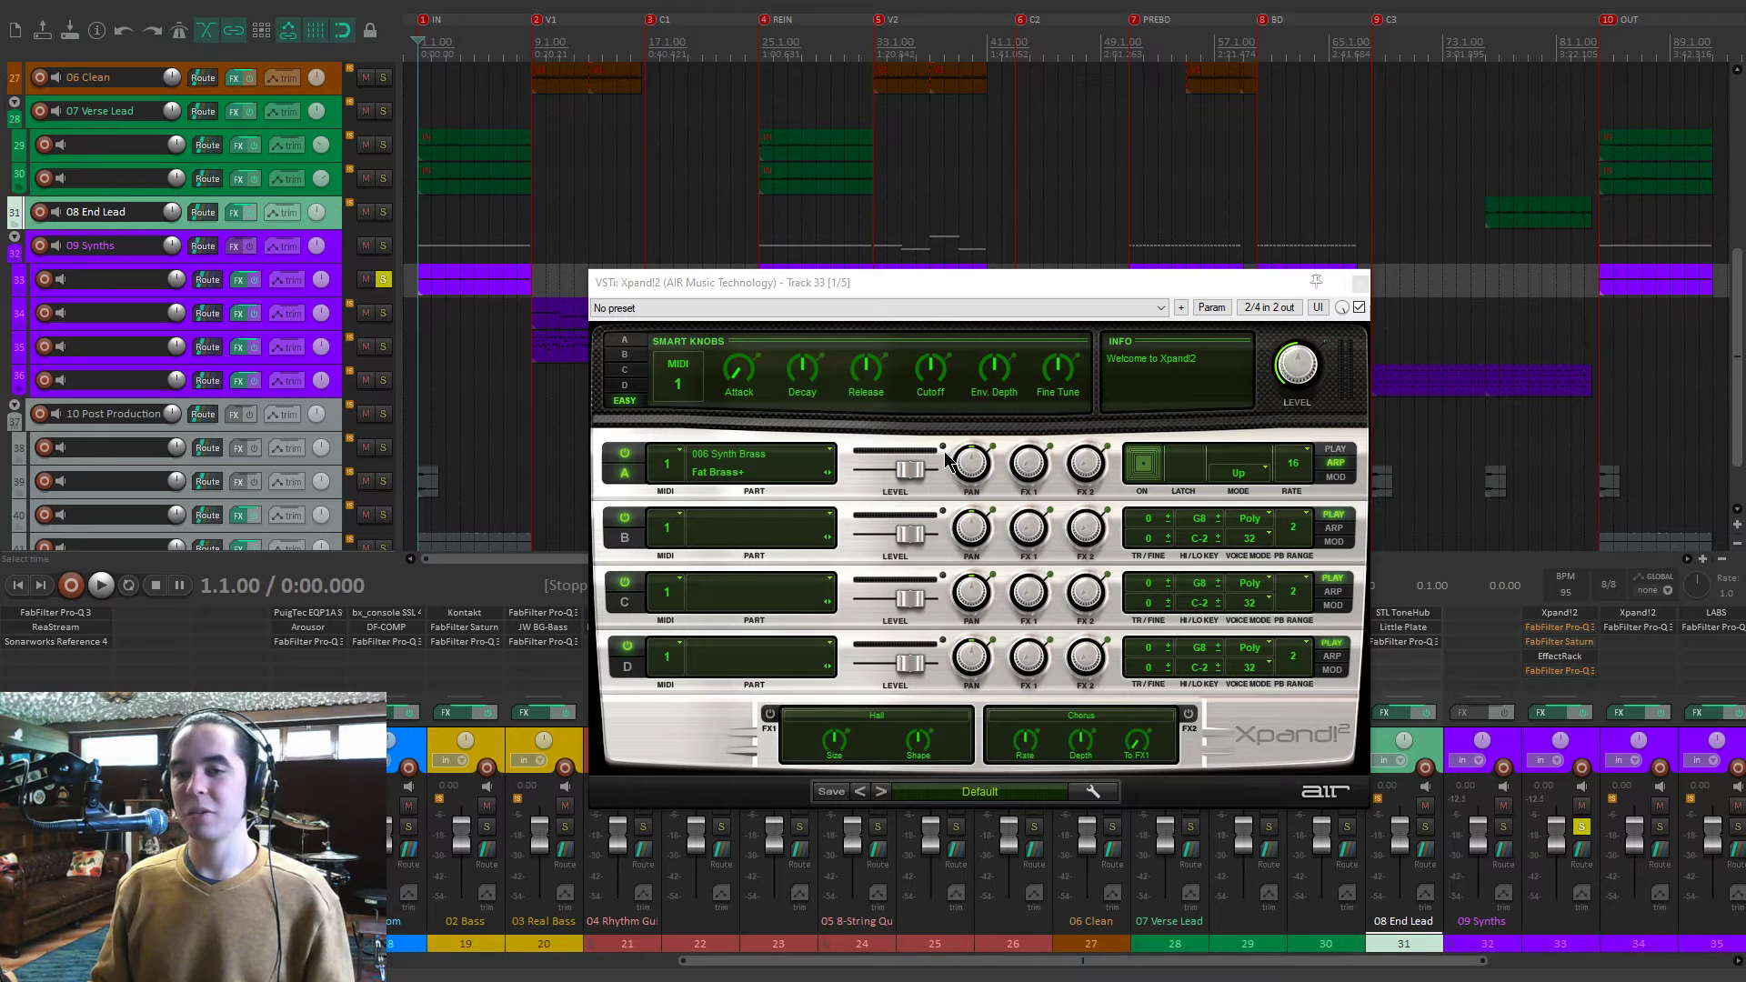
pyautogui.press('space')
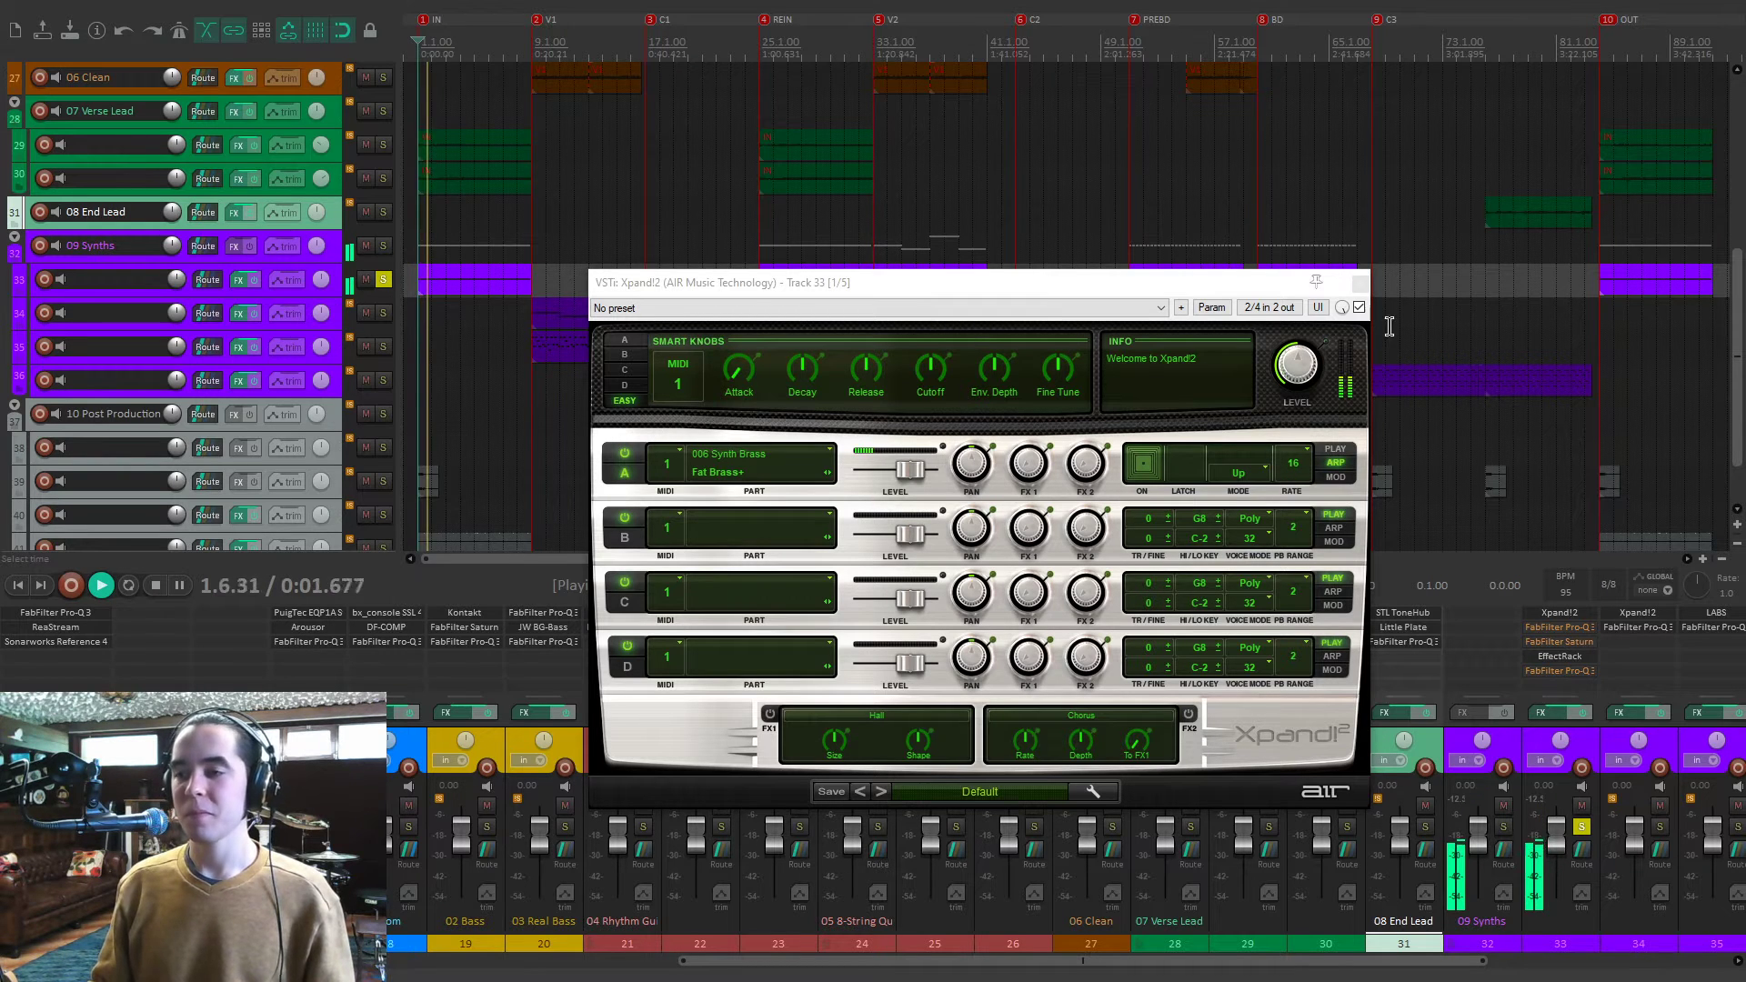
# Close Xpand!2, re-enable the first Pro-Q 3 on track 33 and inspect its curve during playback.
pyautogui.click(1359, 283)
pyautogui.click(1559, 628)
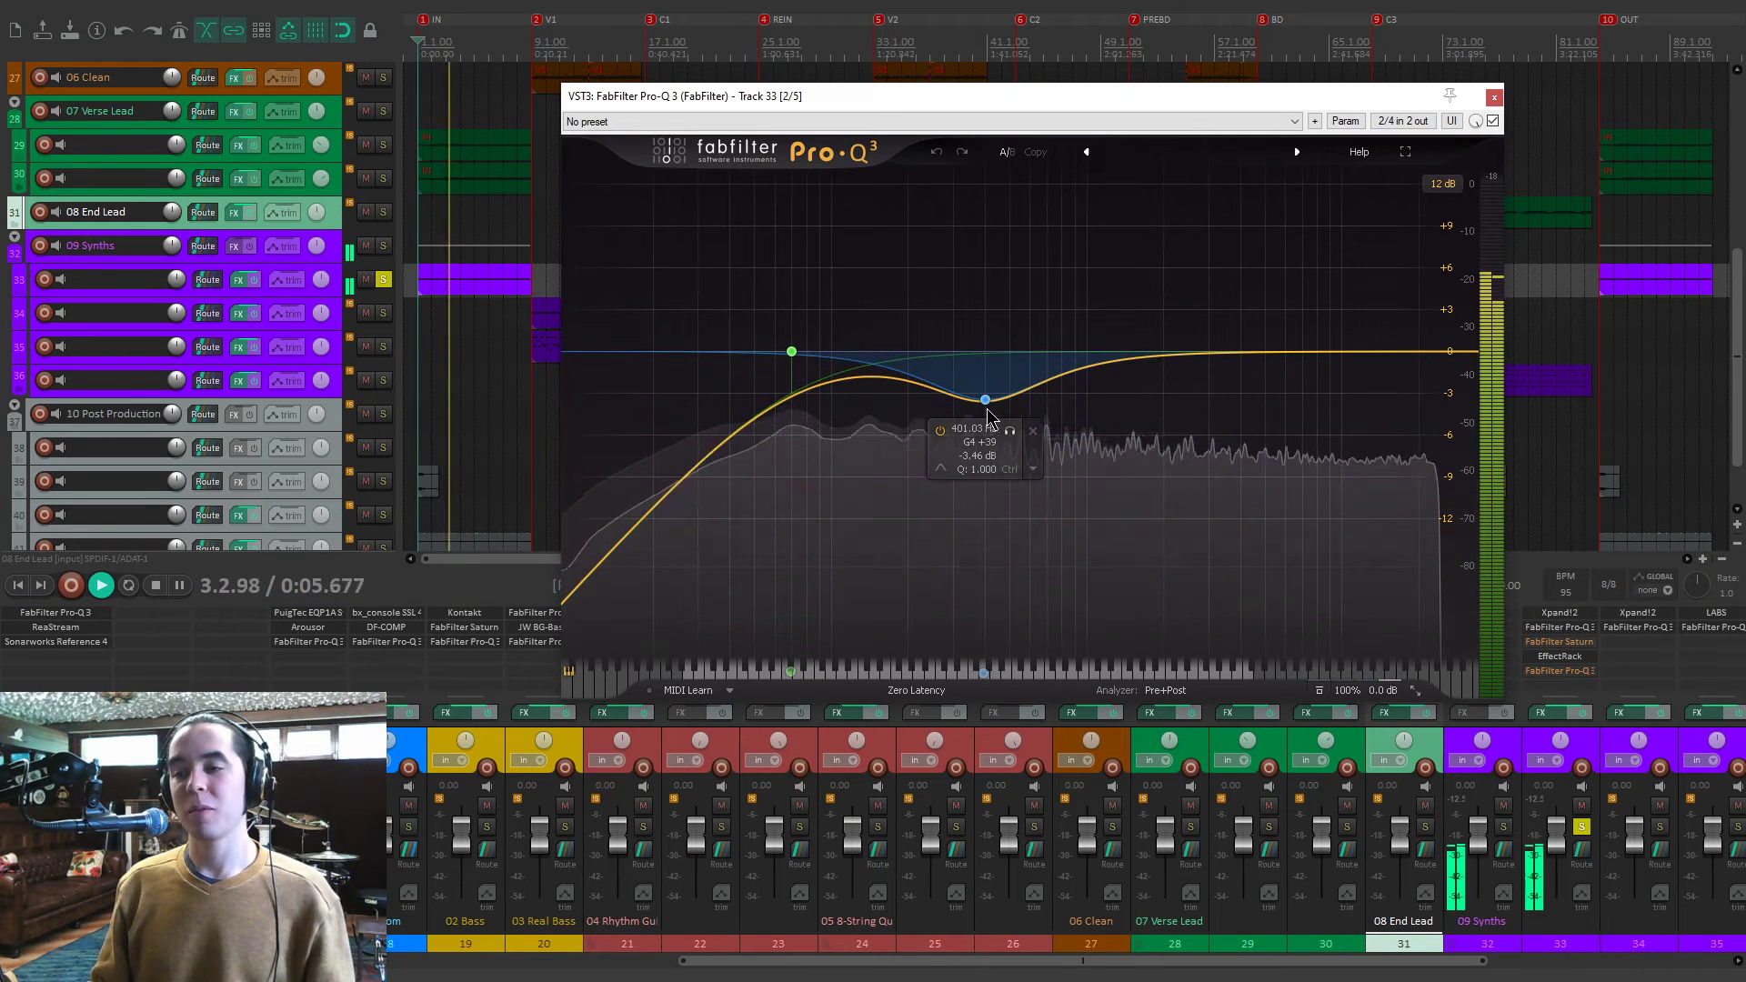
pyautogui.click(1496, 97)
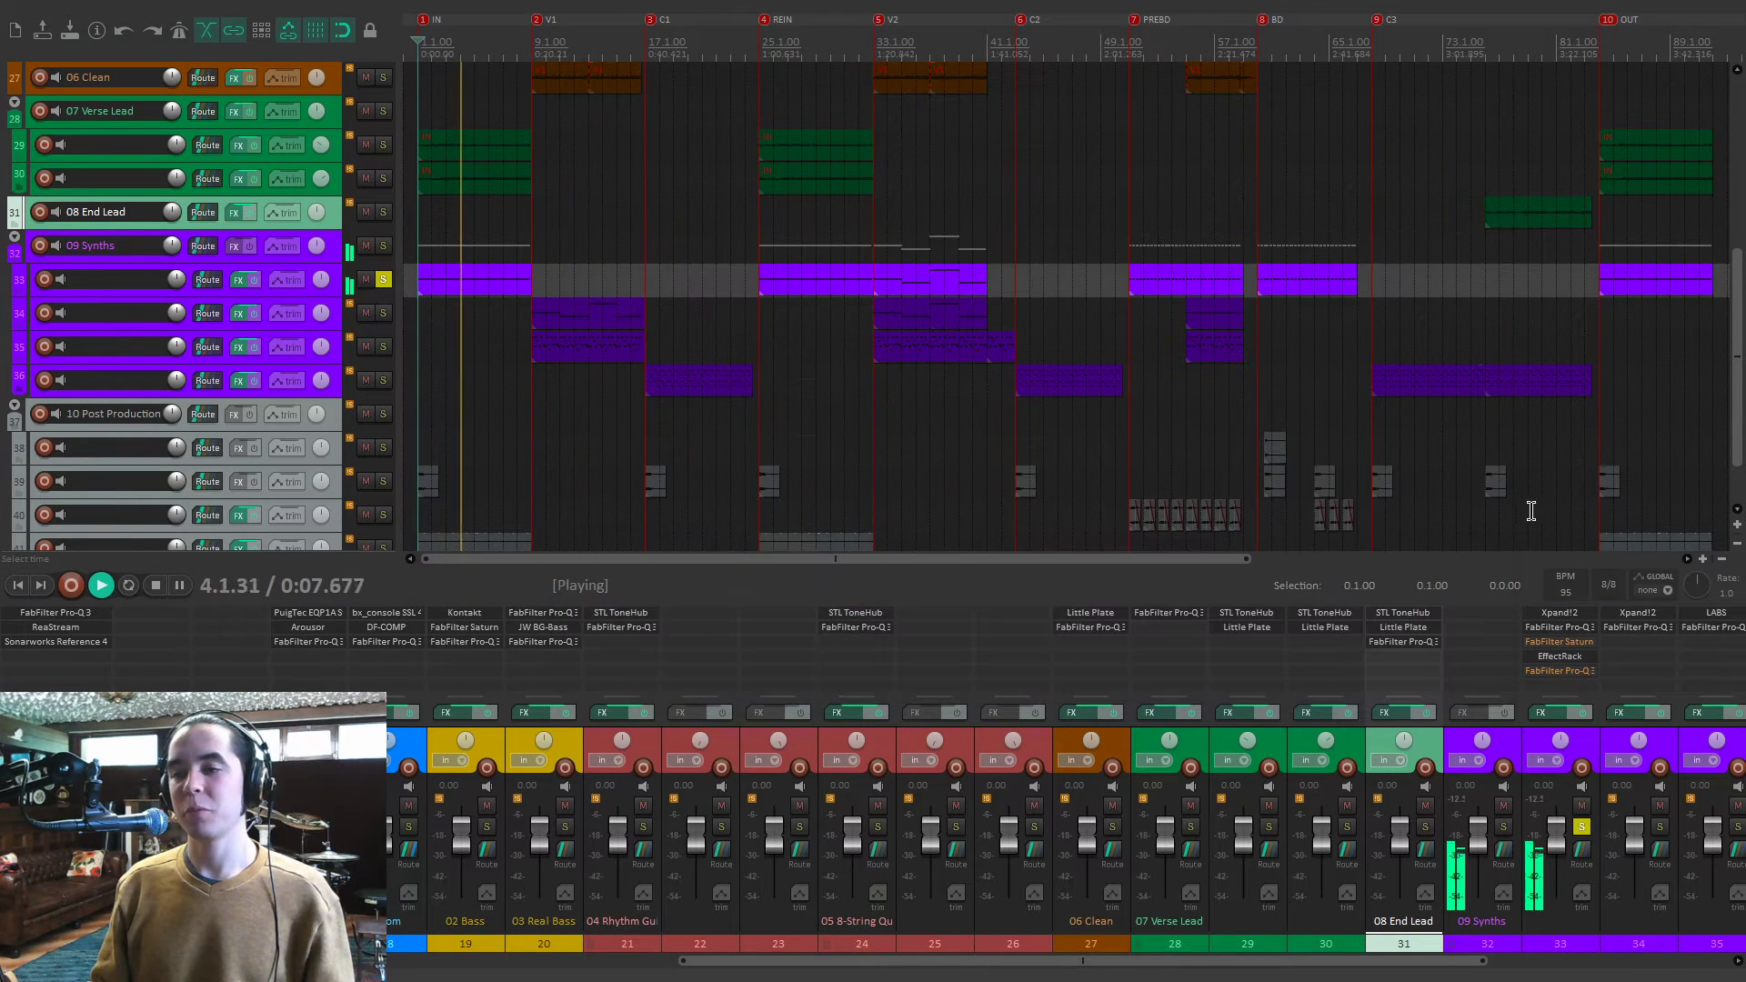
# Re-enable FabFilter Saturn 2 on track 33, inspect both saturation bands, play the intro with it and close the plugin.
pyautogui.keyDown('shift'); pyautogui.click(1575, 644); pyautogui.keyUp('shift')
pyautogui.click(1575, 644)
pyautogui.moveTo(1105, 94); pyautogui.dragTo(1049, 207)
pyautogui.press('space')
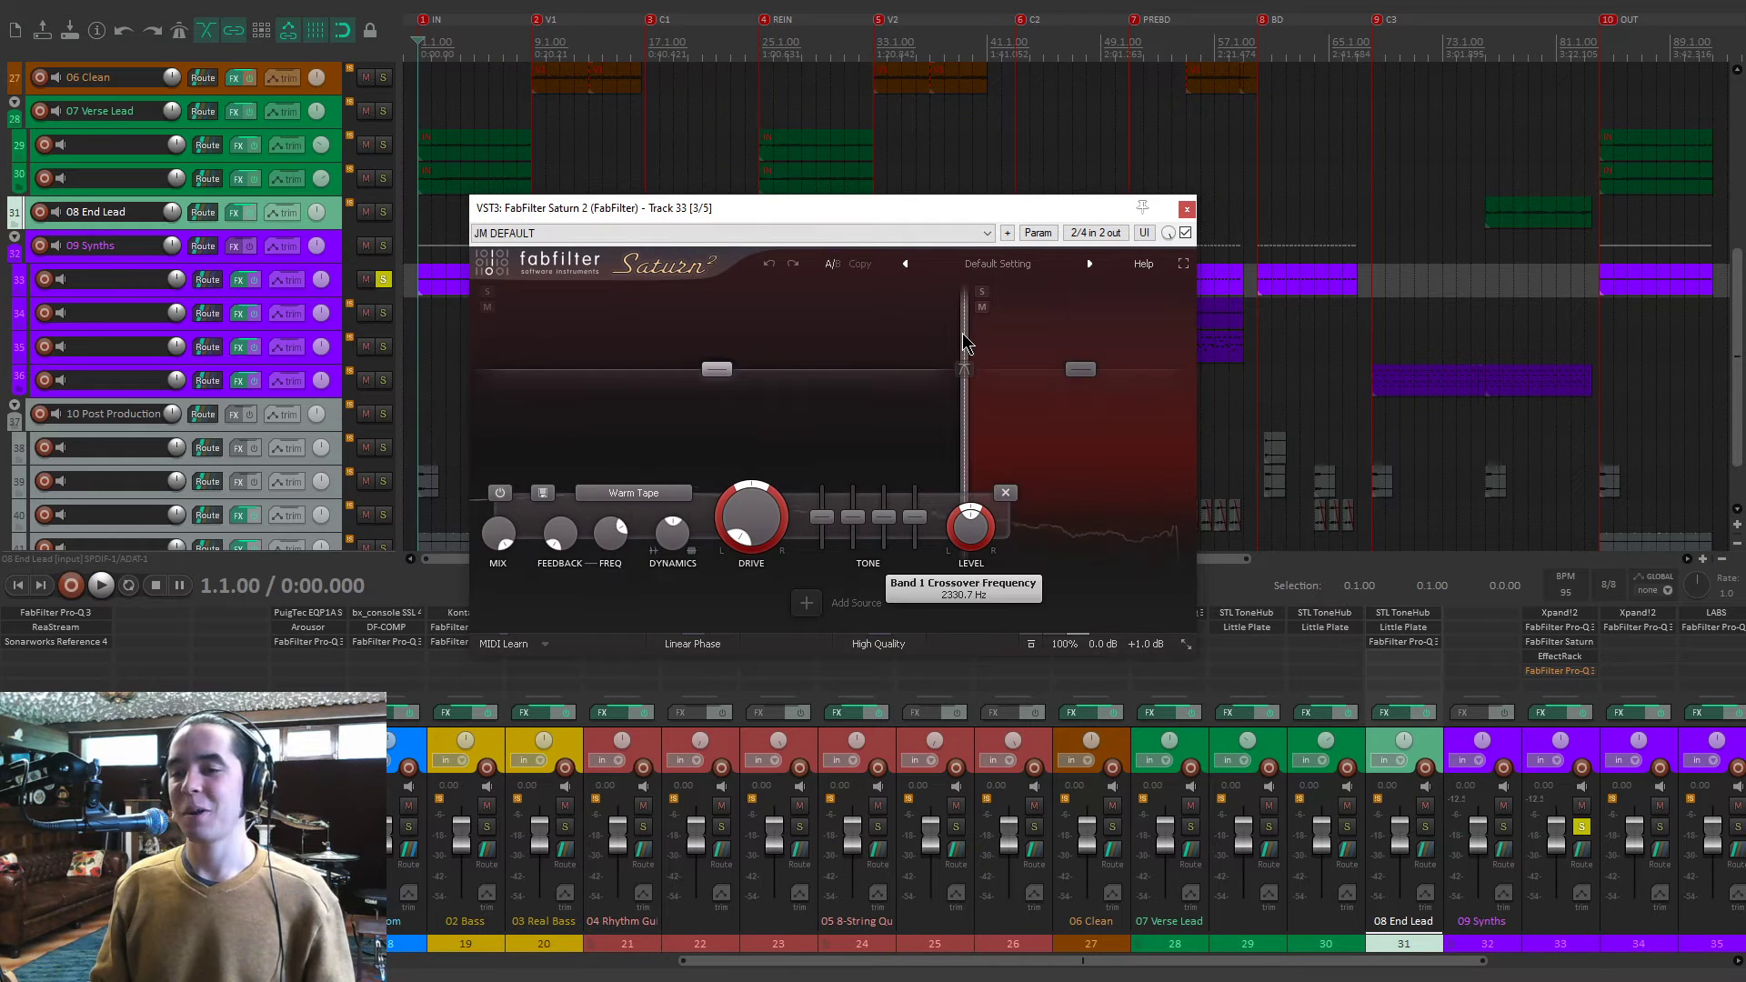
pyautogui.click(1049, 331)
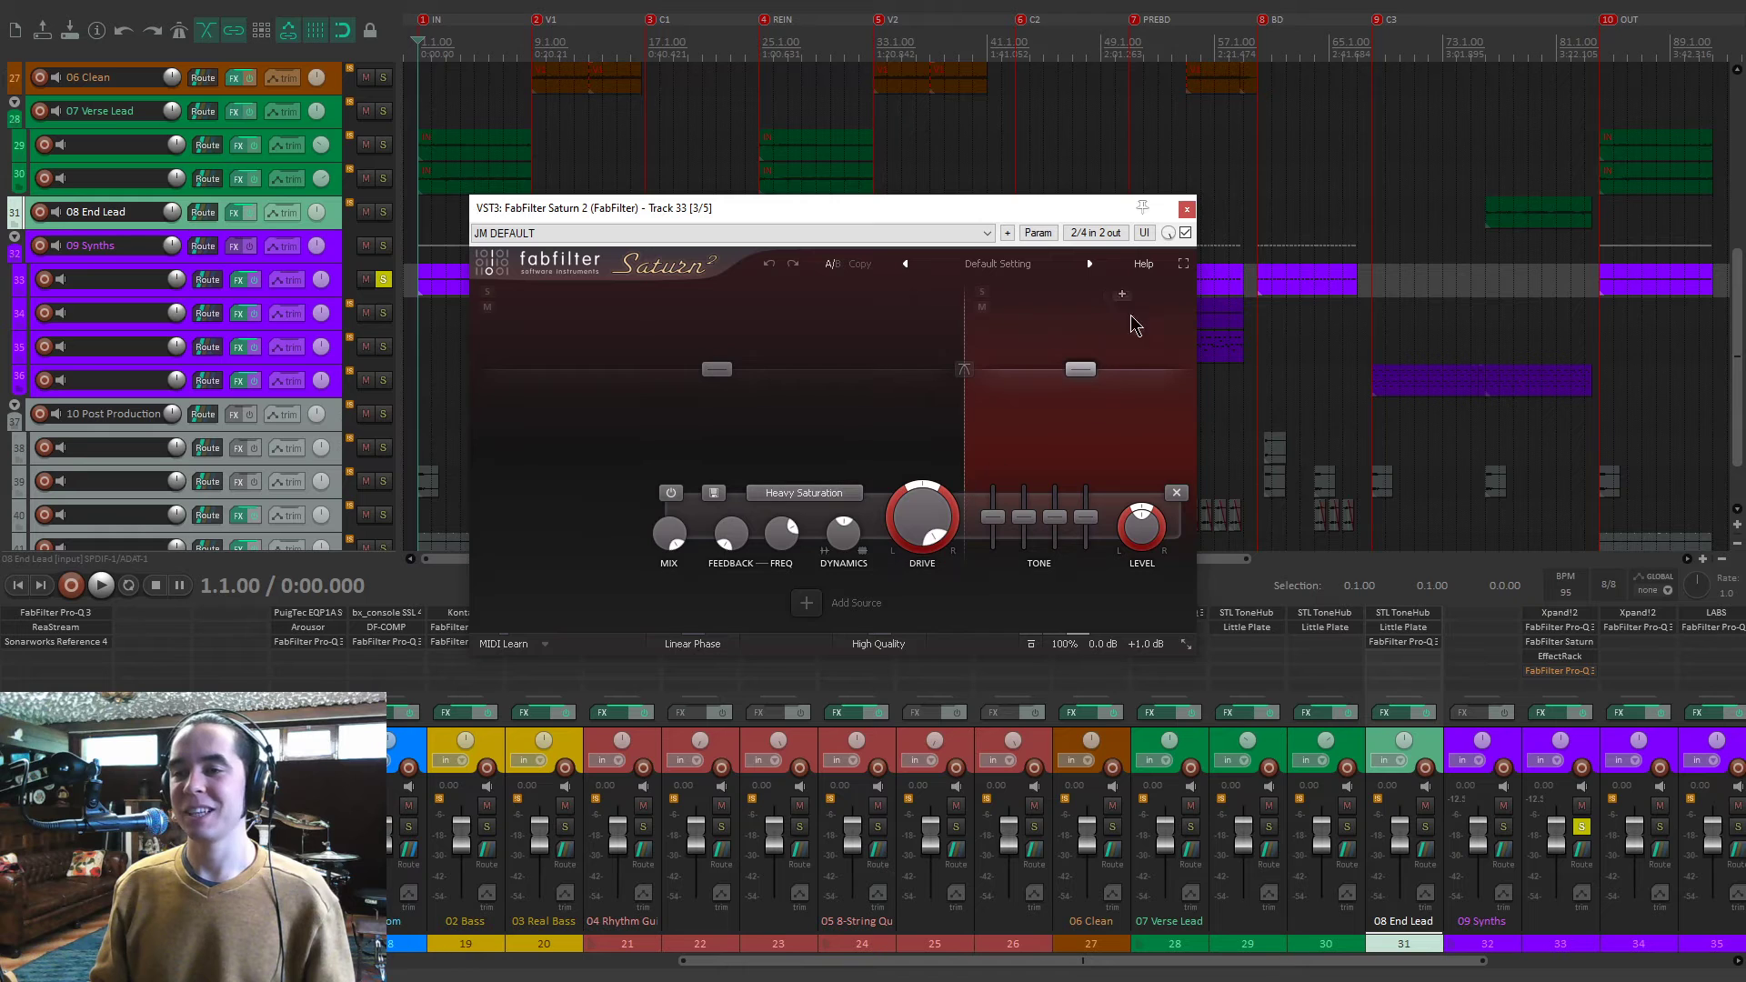
pyautogui.press('space')
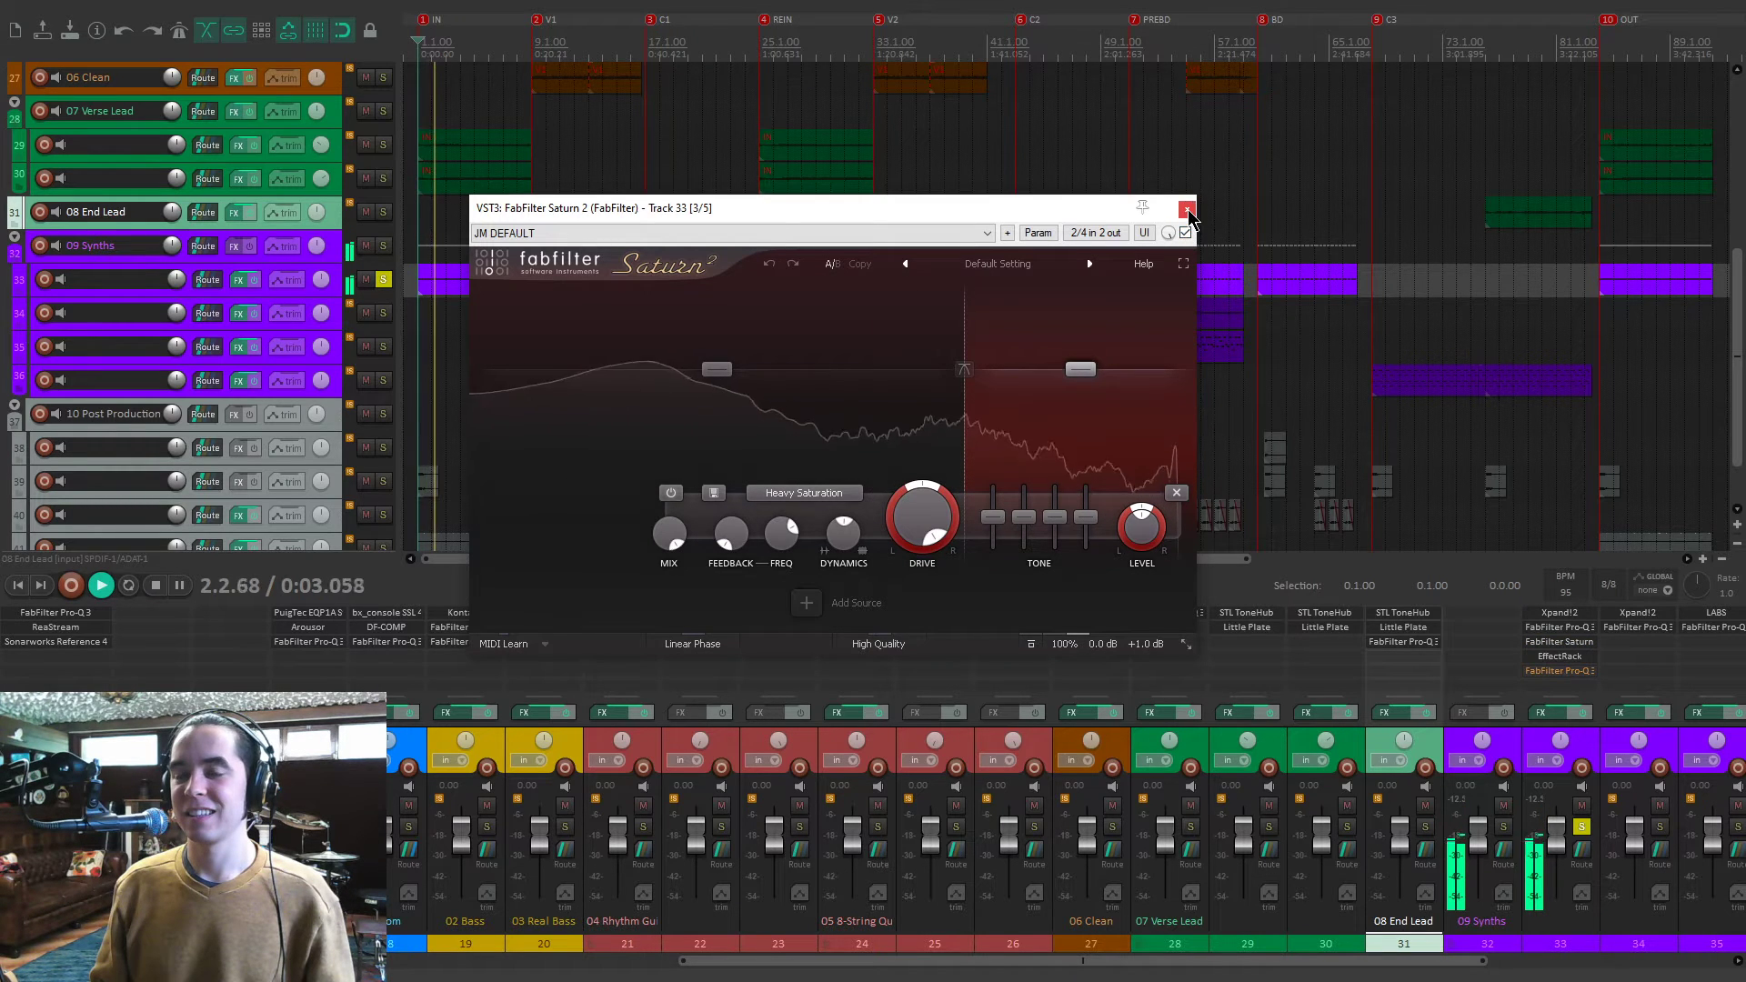
pyautogui.click(1187, 208)
pyautogui.press('space')
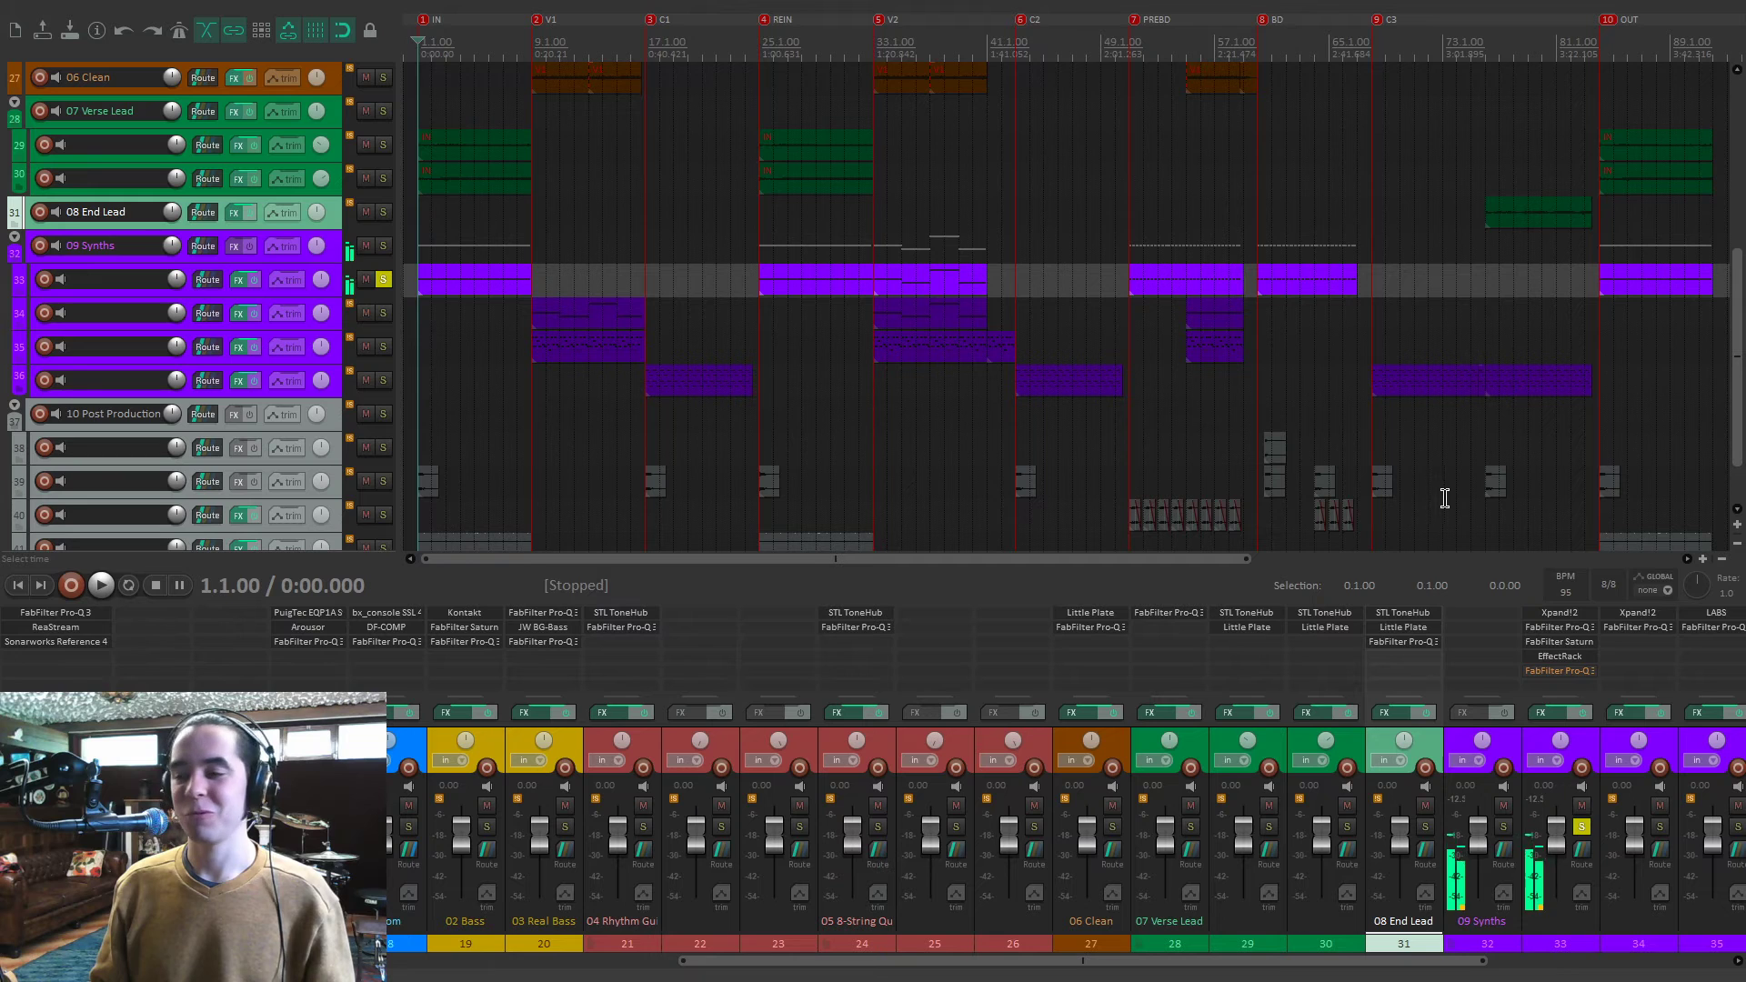
# Inspect the PanMan auto-panner in EffectRack on track 33 during intro playback, close it and stop.
pyautogui.click(1560, 657)
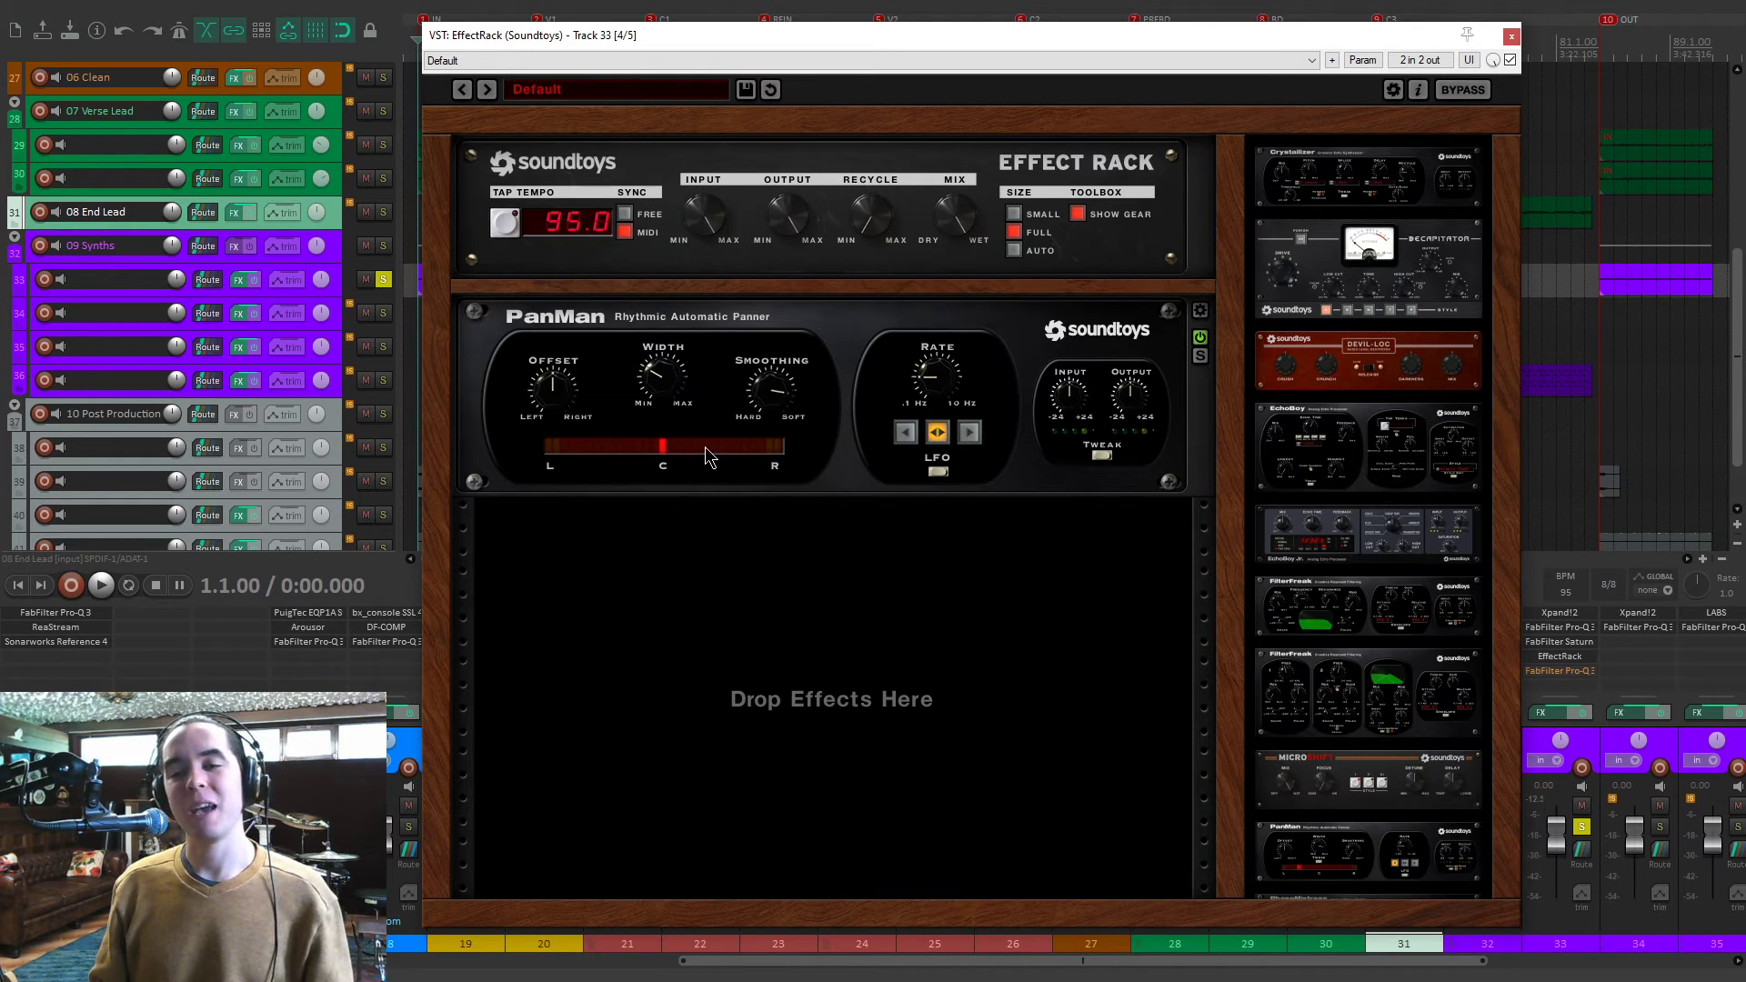
pyautogui.press('space')
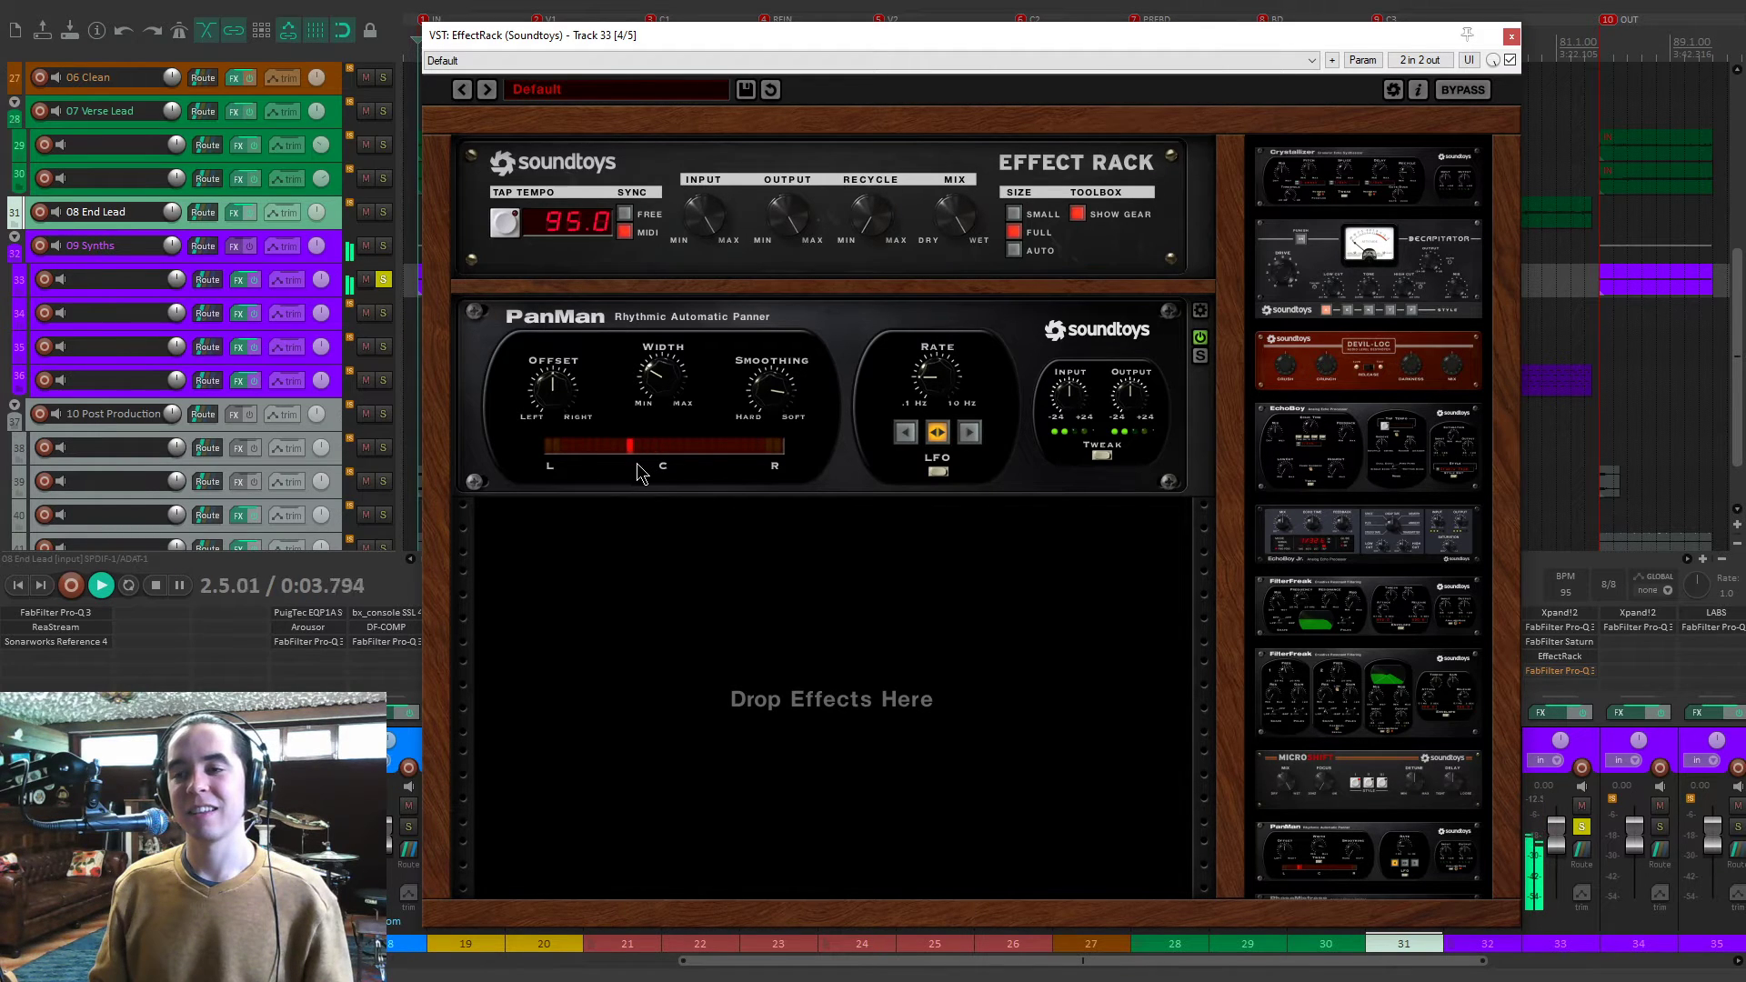
pyautogui.click(1511, 36)
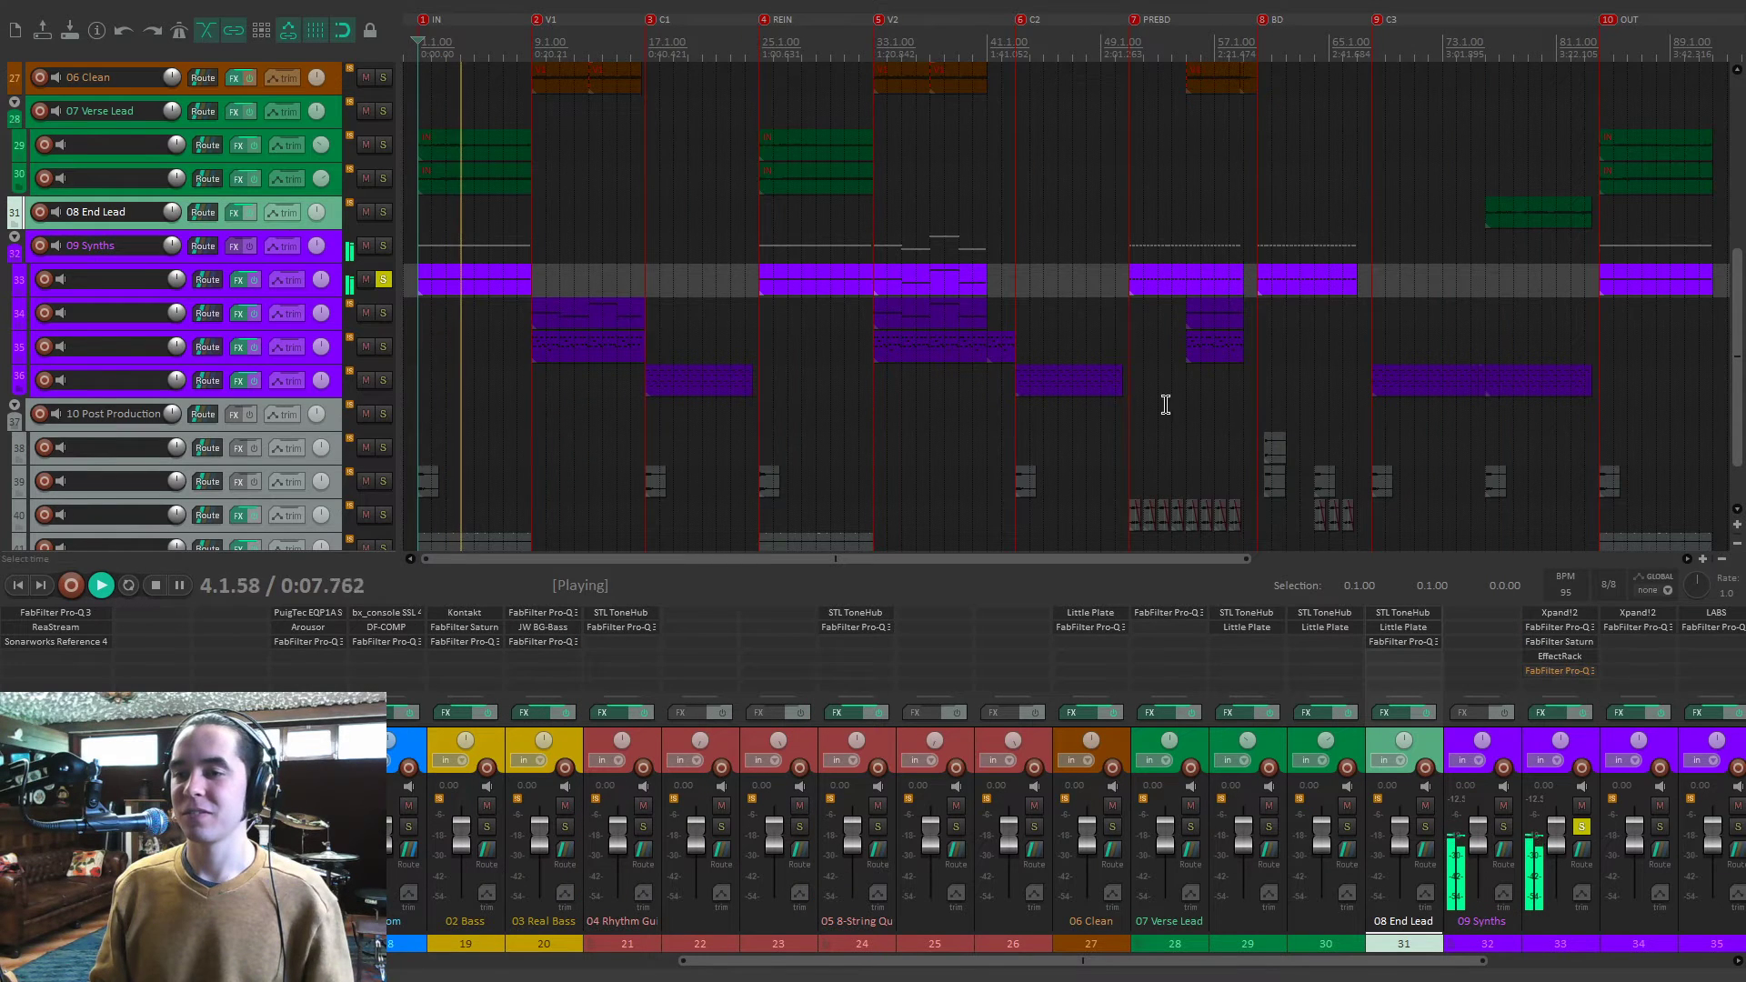
pyautogui.press('space')
# Inspect the high-cut band in the last Pro-Q 3 on track 33 at the V2 marker, start playback and close the plugin.
pyautogui.click(869, 244)
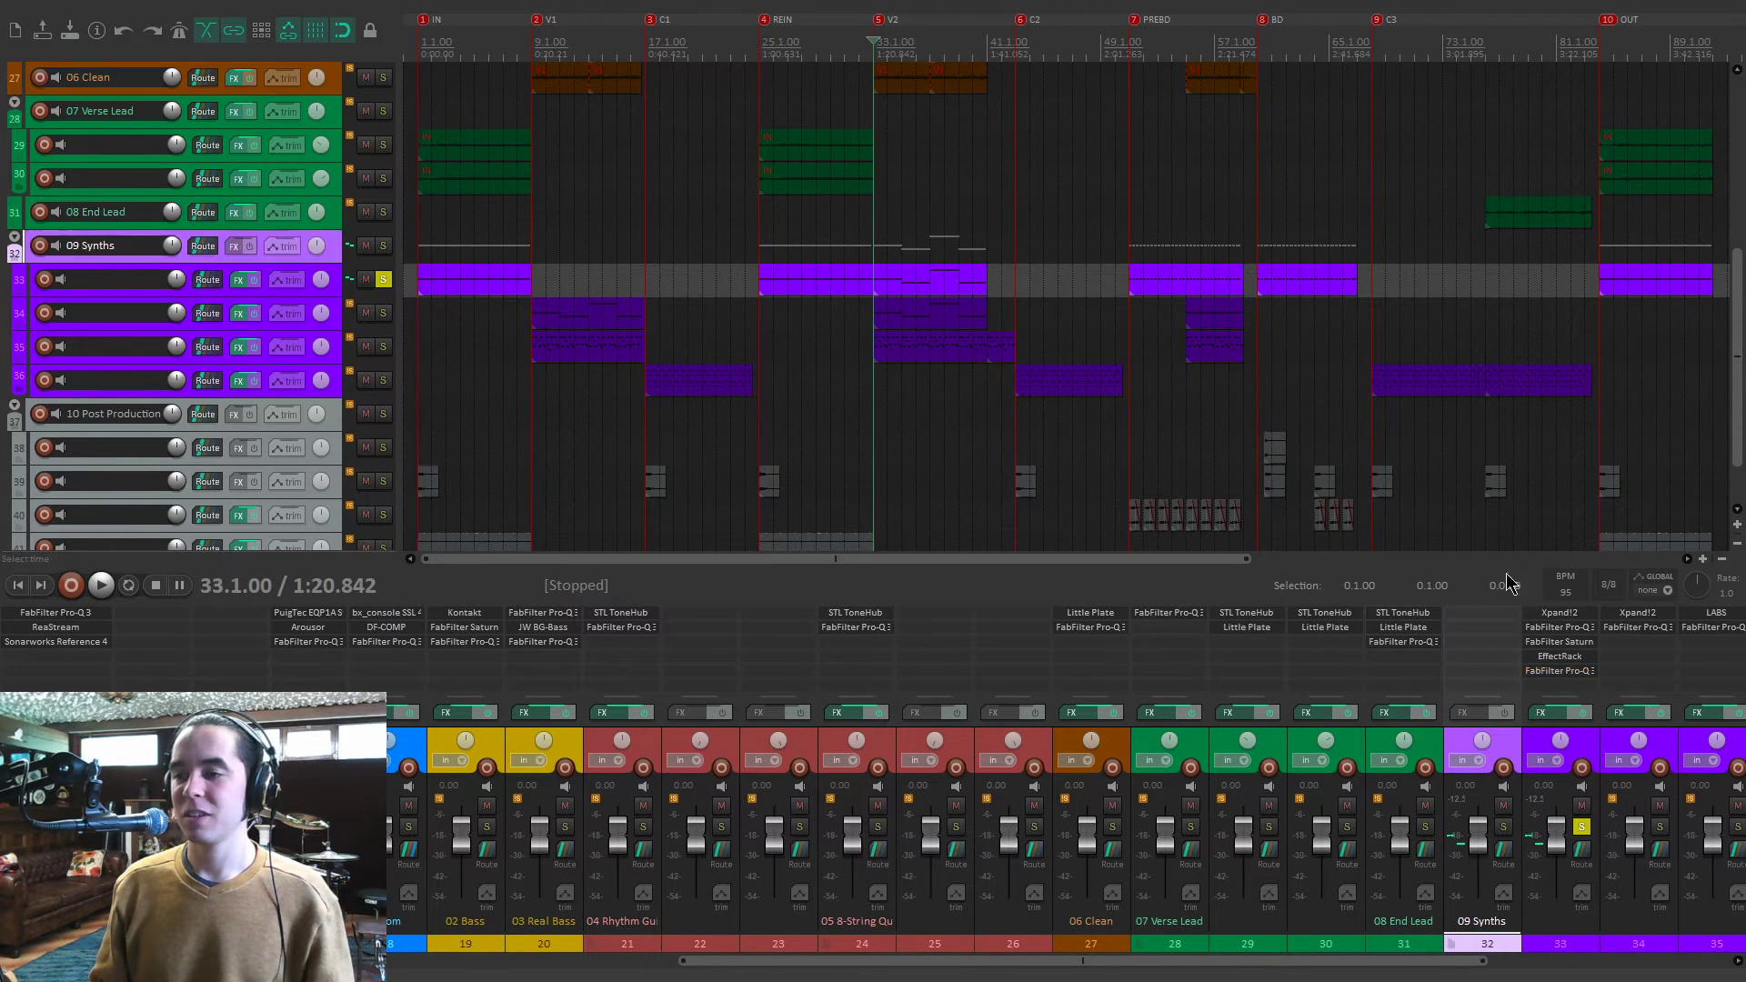
pyautogui.click(1563, 671)
pyautogui.moveTo(829, 328)
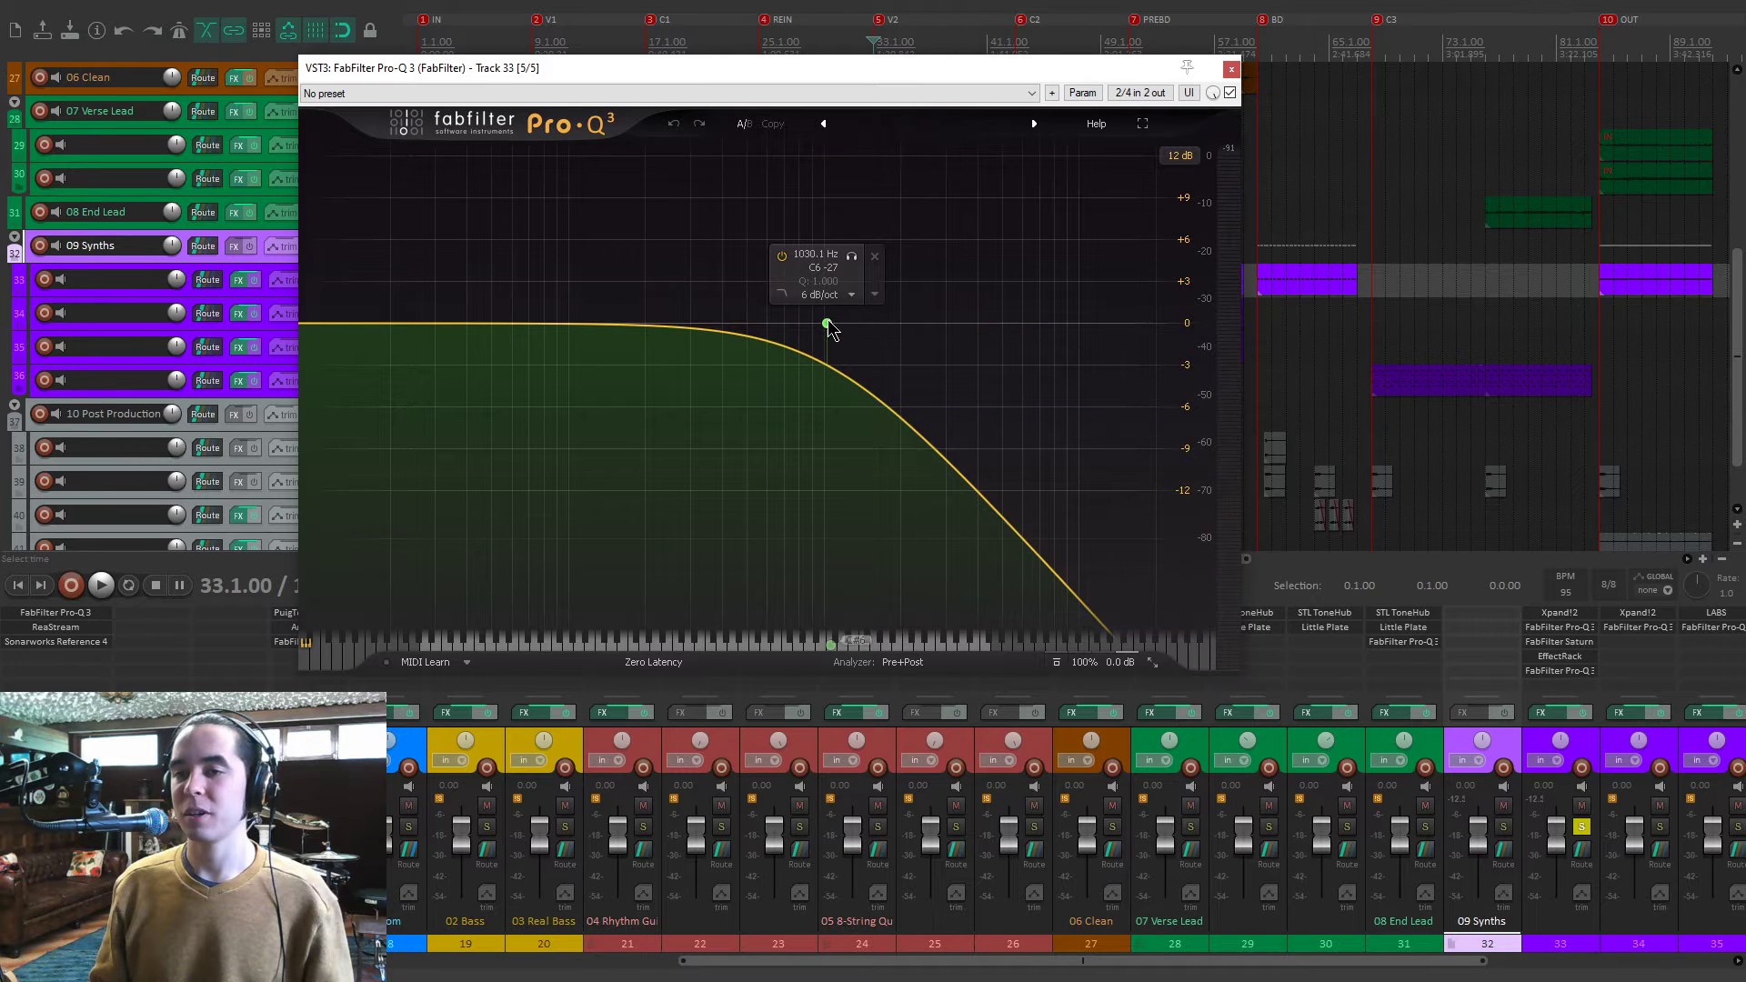
pyautogui.press('space')
pyautogui.click(1231, 69)
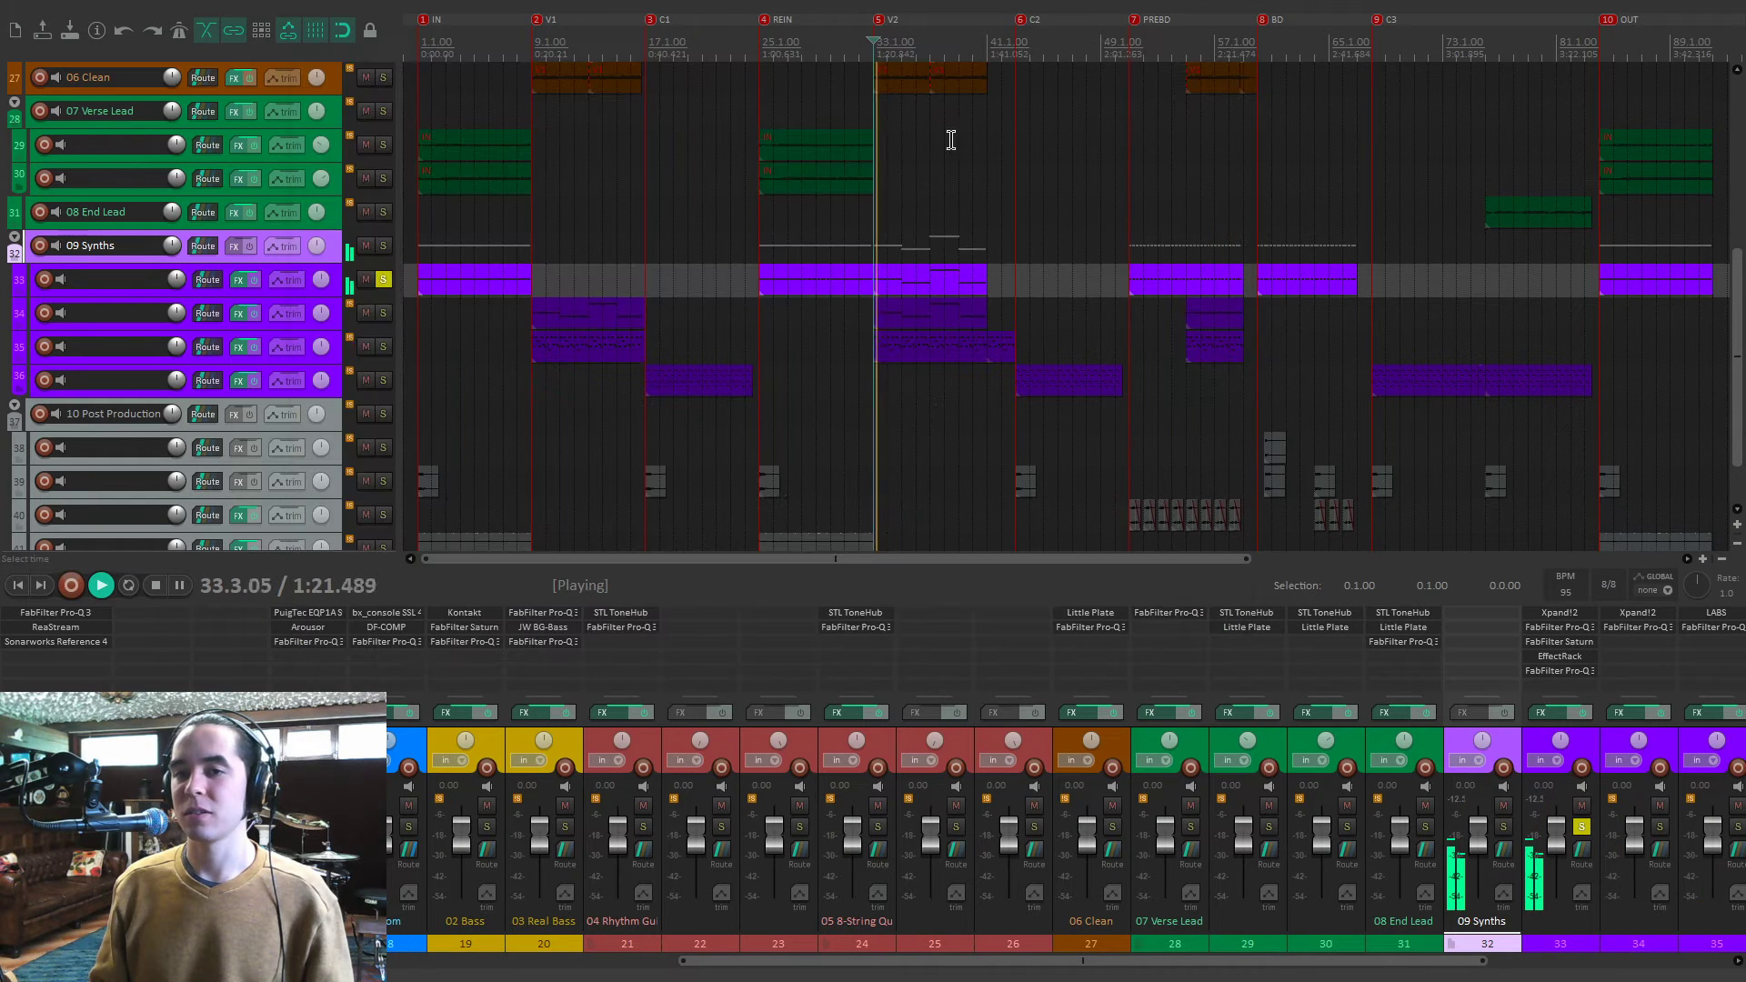
# Compare track 33 soloed against the full mix in the V2 section, and leave it unsoloed.
pyautogui.click(382, 280)
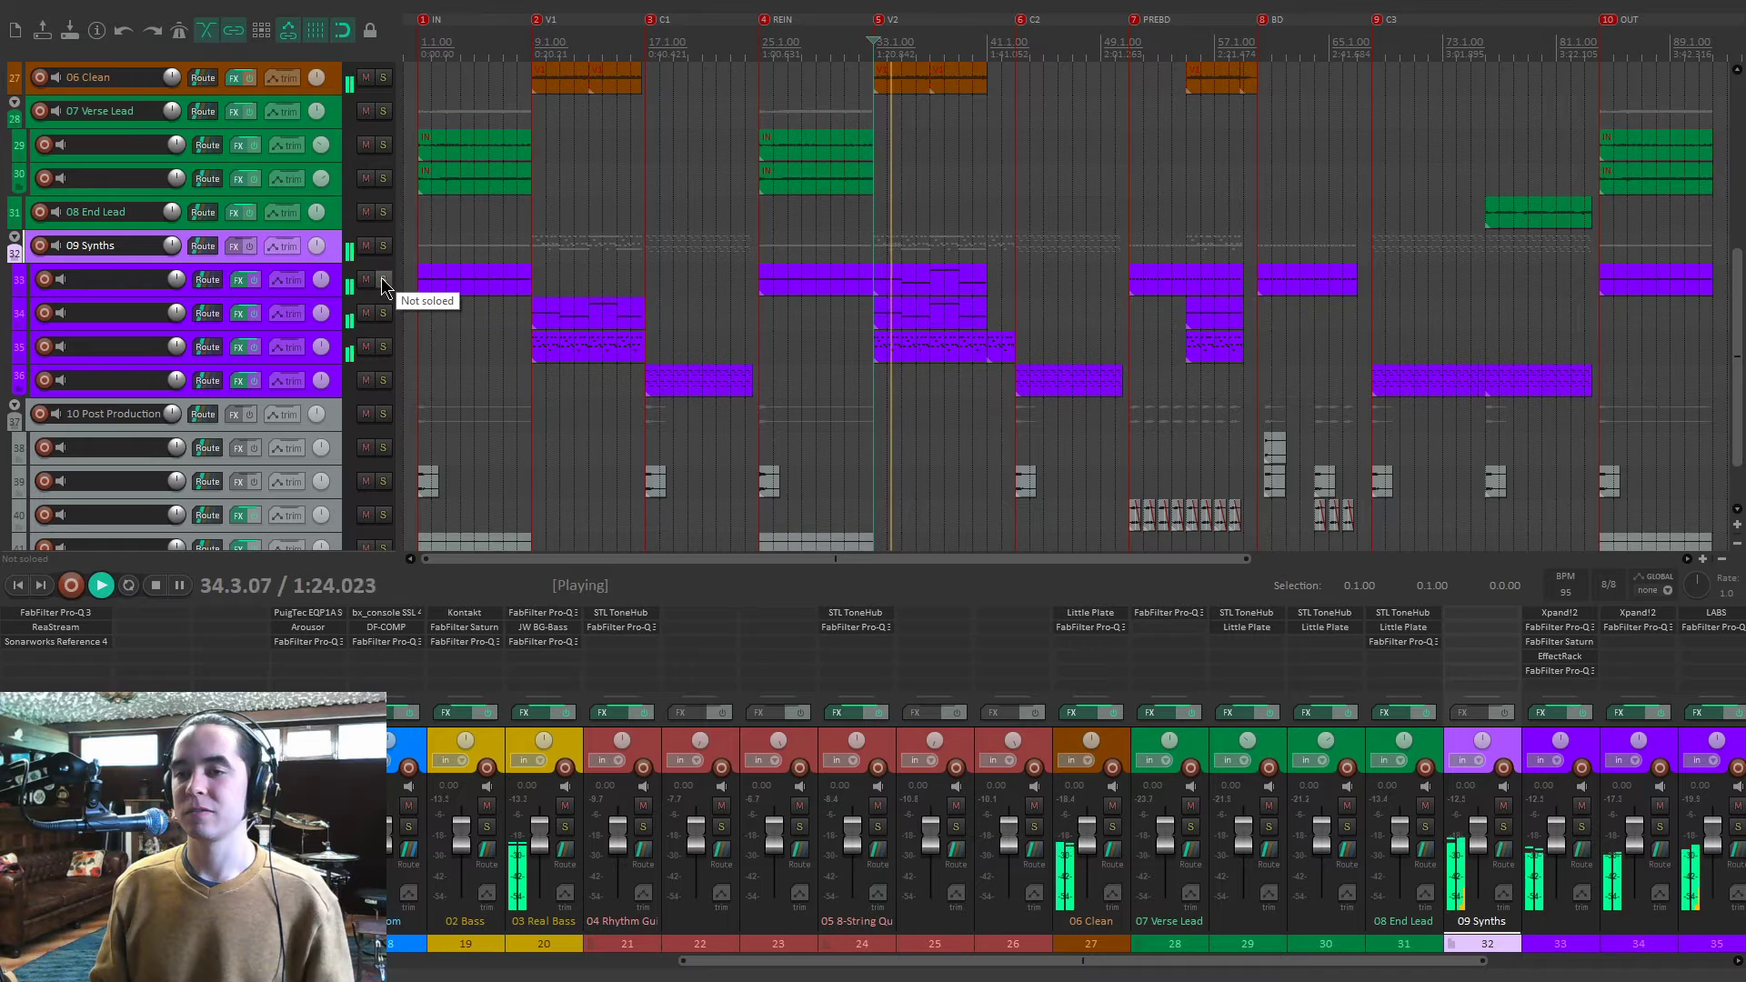
pyautogui.click(383, 280)
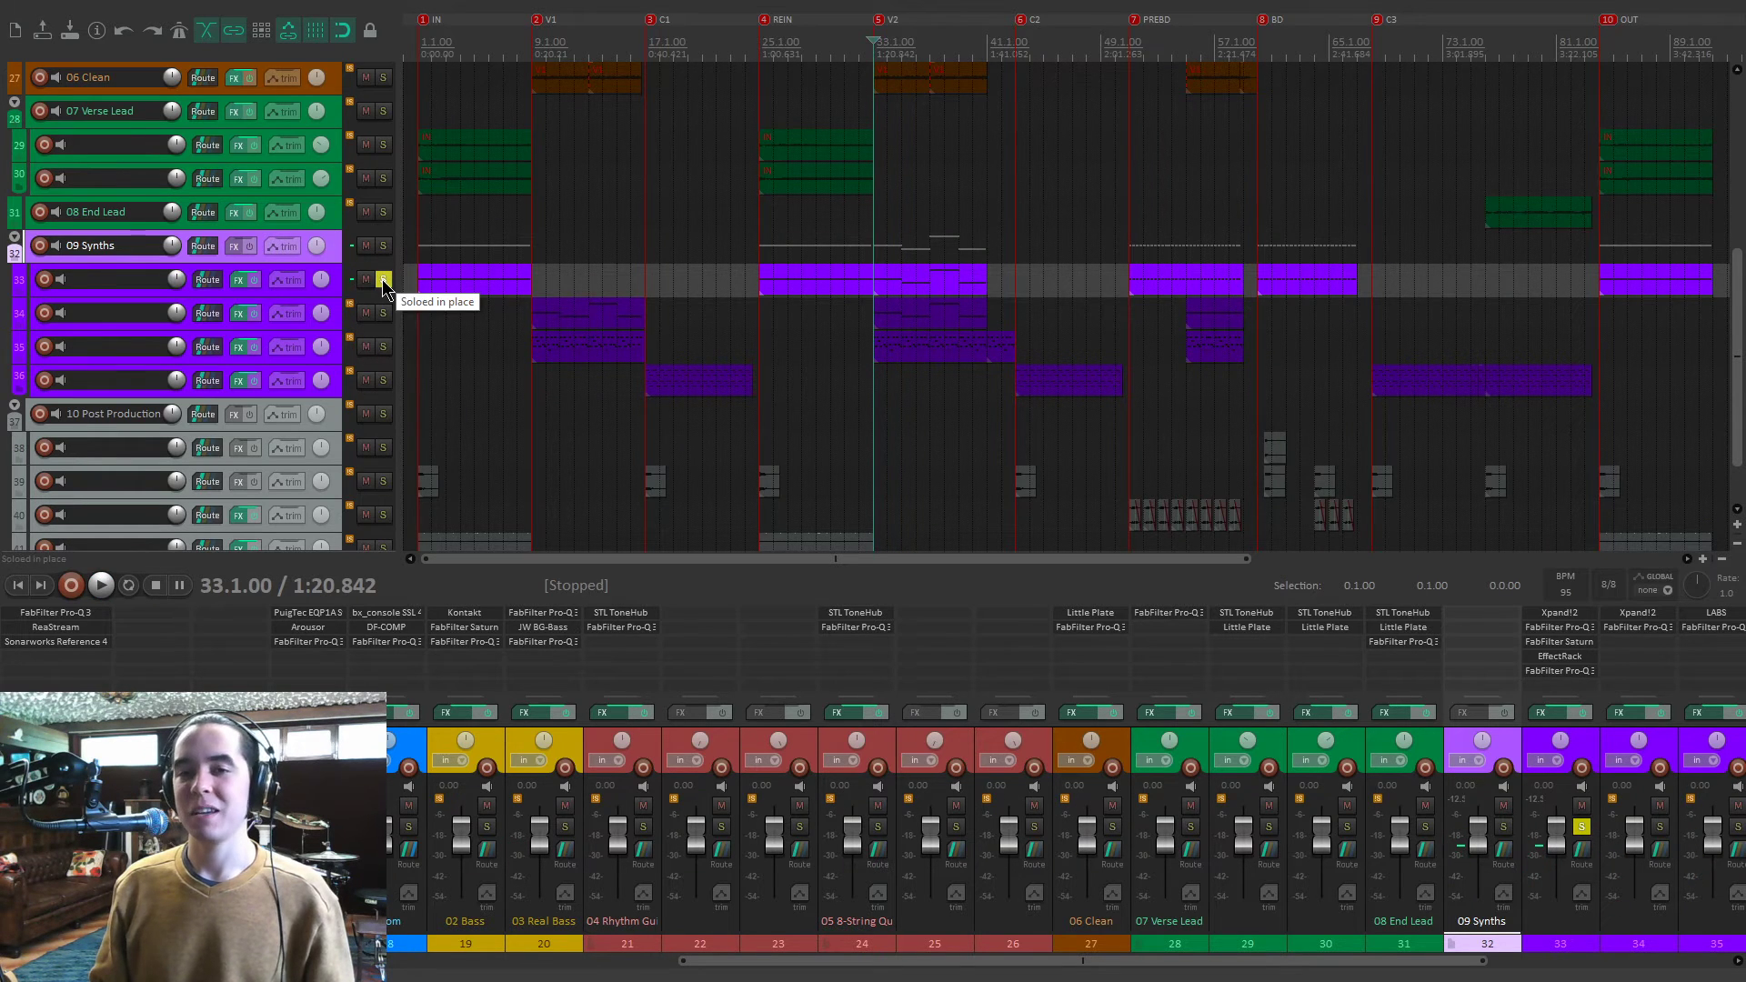
pyautogui.click(383, 281)
# Play from the V1 marker and solo track 34 in the 09 Synths folder.
pyautogui.press('2')
pyautogui.press('space')
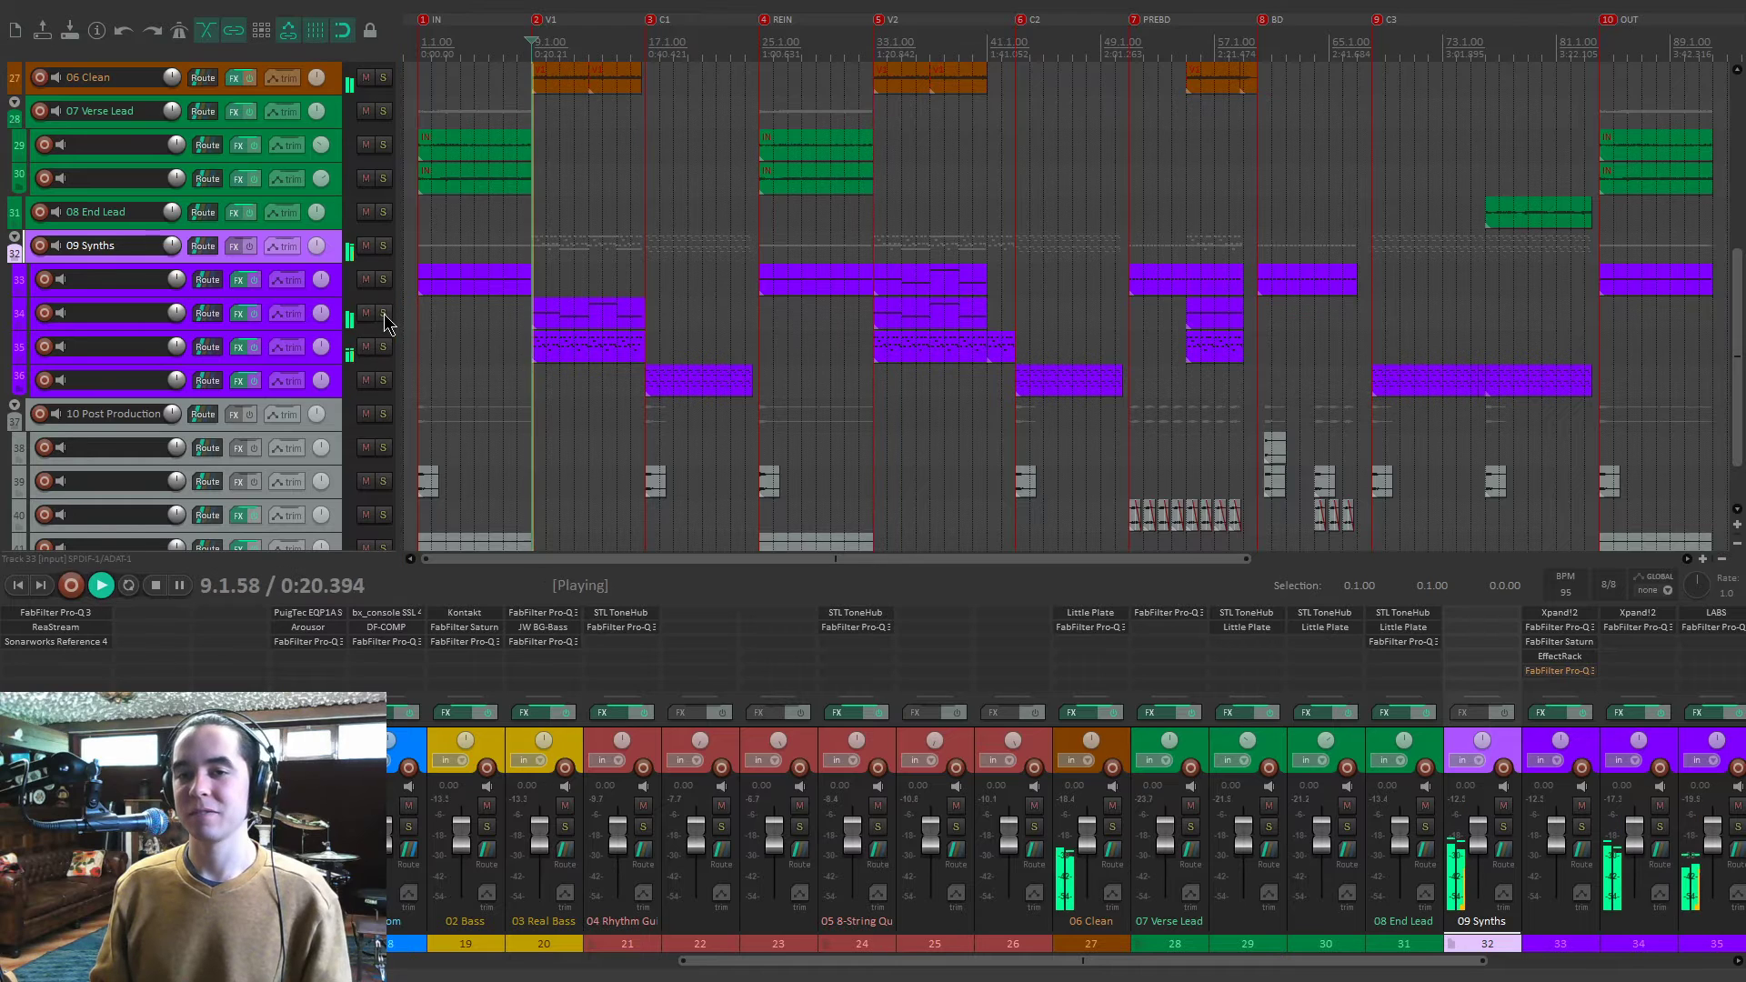
pyautogui.click(383, 314)
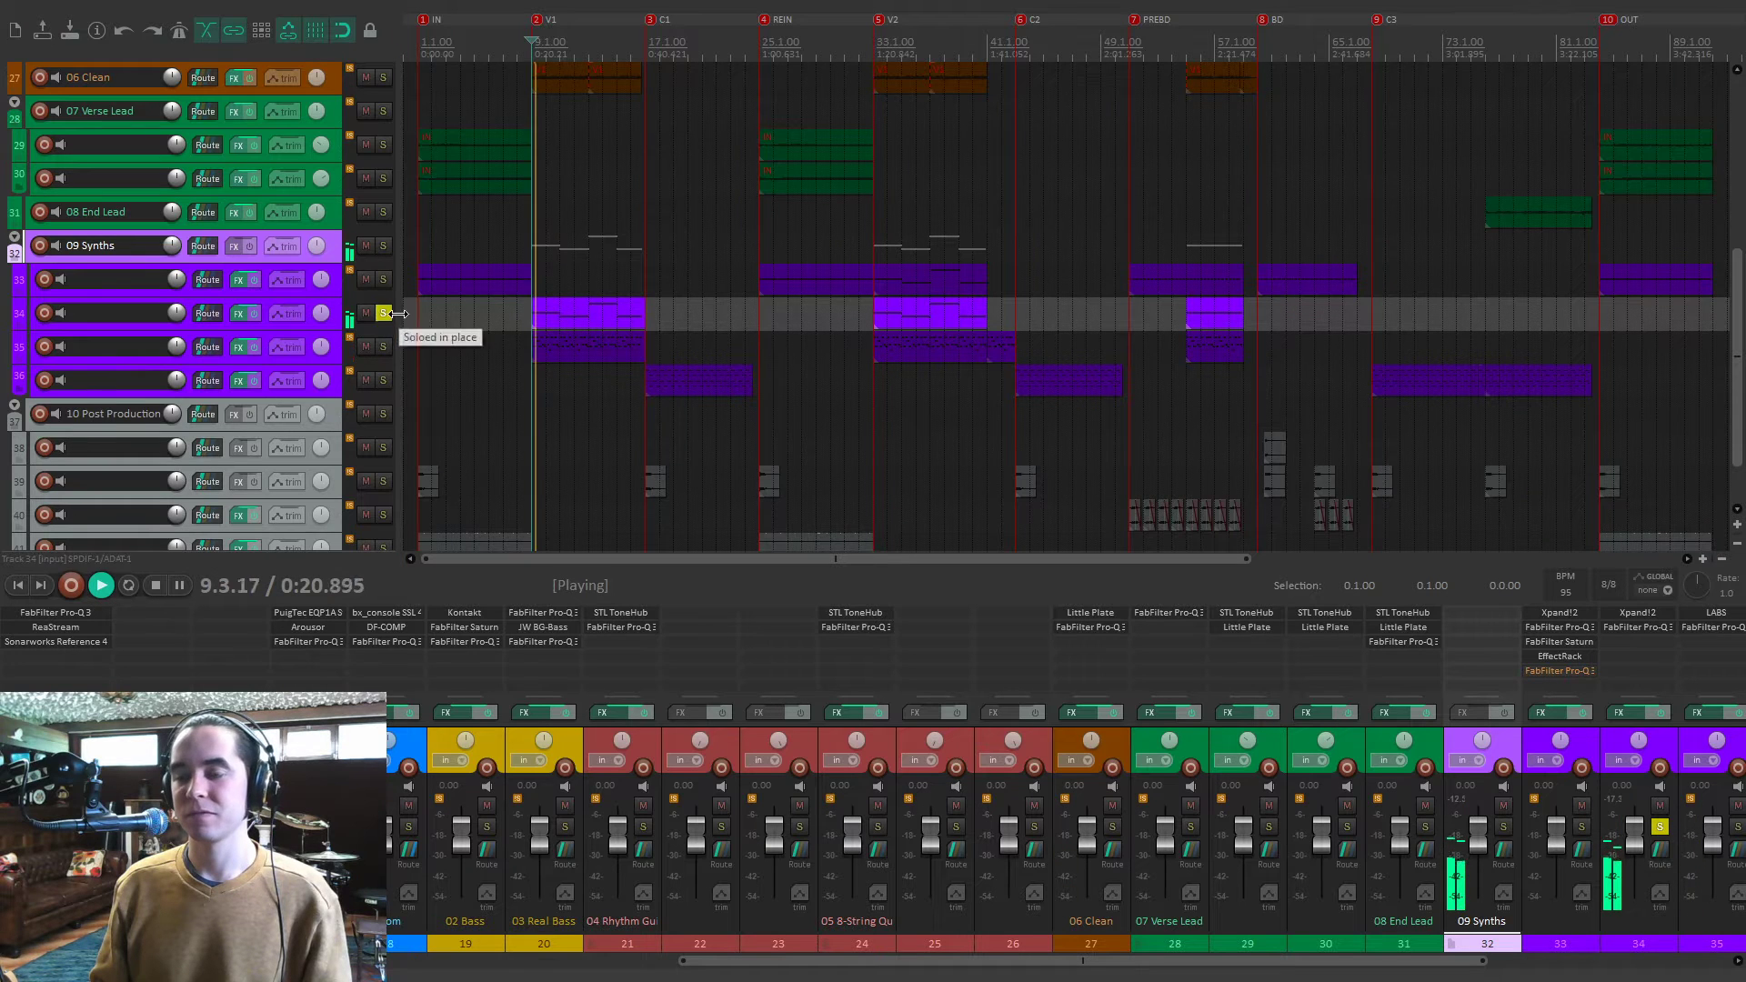
# Open Xpand!2 and Pro-Q 3 on track 34 to inspect the Fat Brass+ patch during playback, and close Xpand!2.
pyautogui.click(1651, 619)
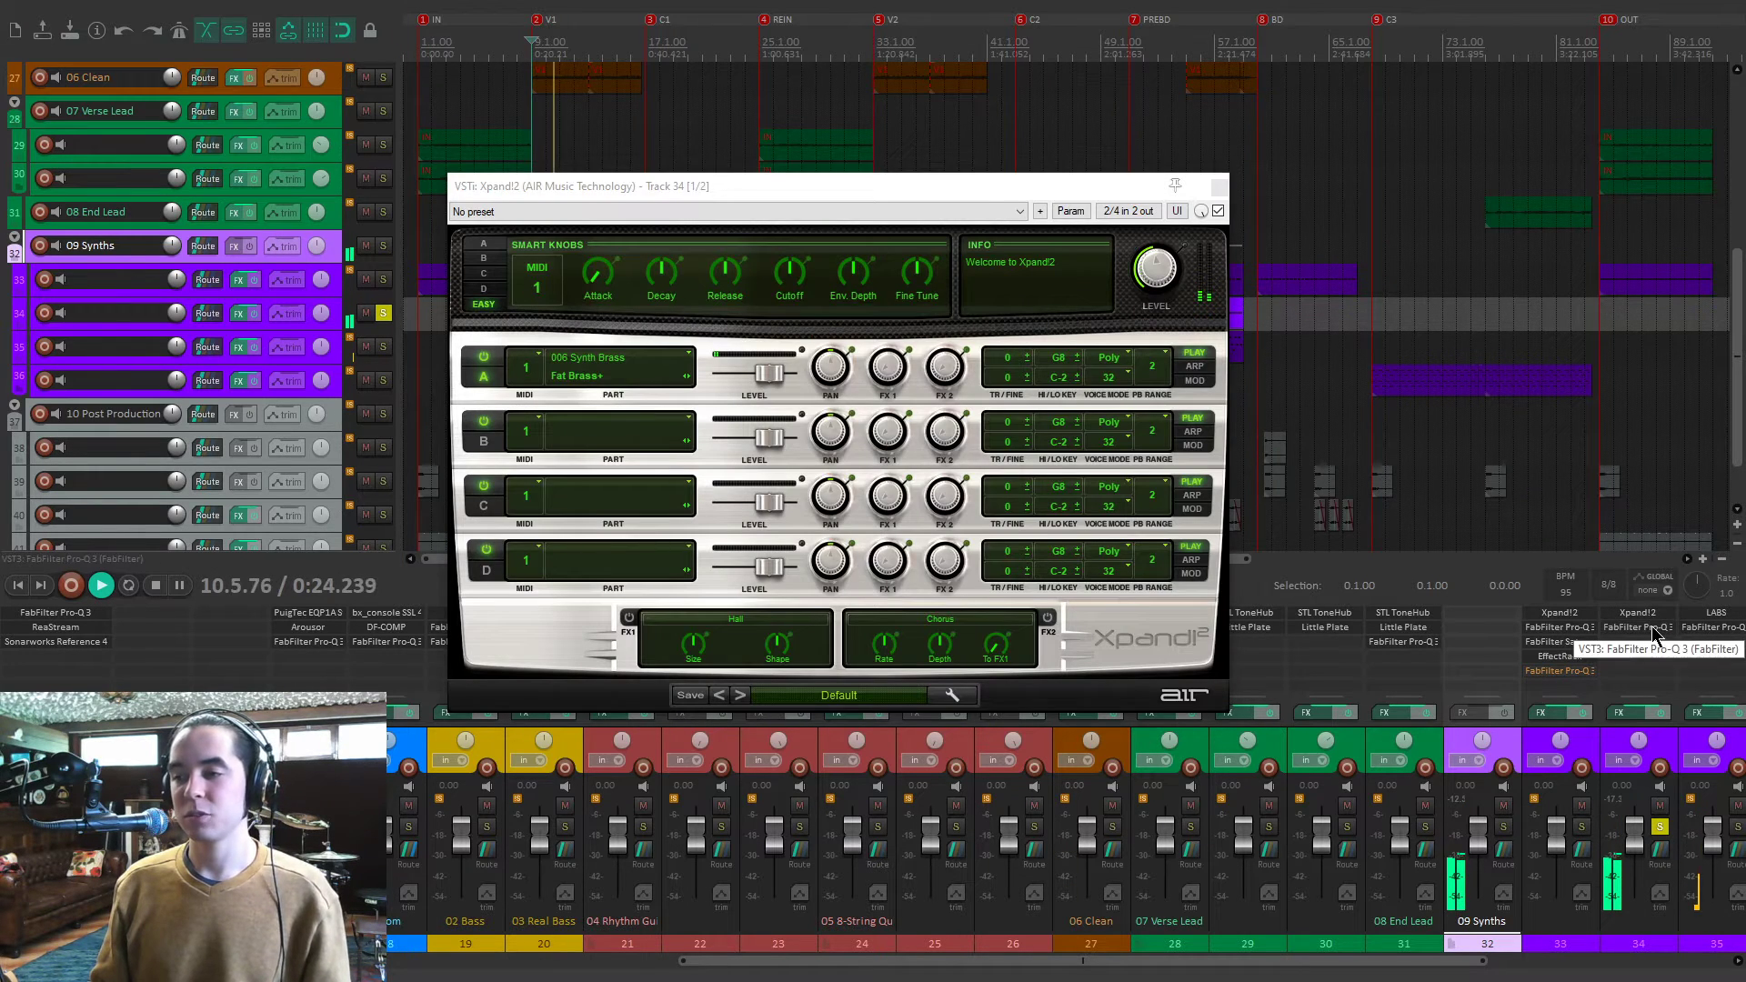
pyautogui.click(1652, 625)
pyautogui.moveTo(1019, 185); pyautogui.dragTo(1062, 178)
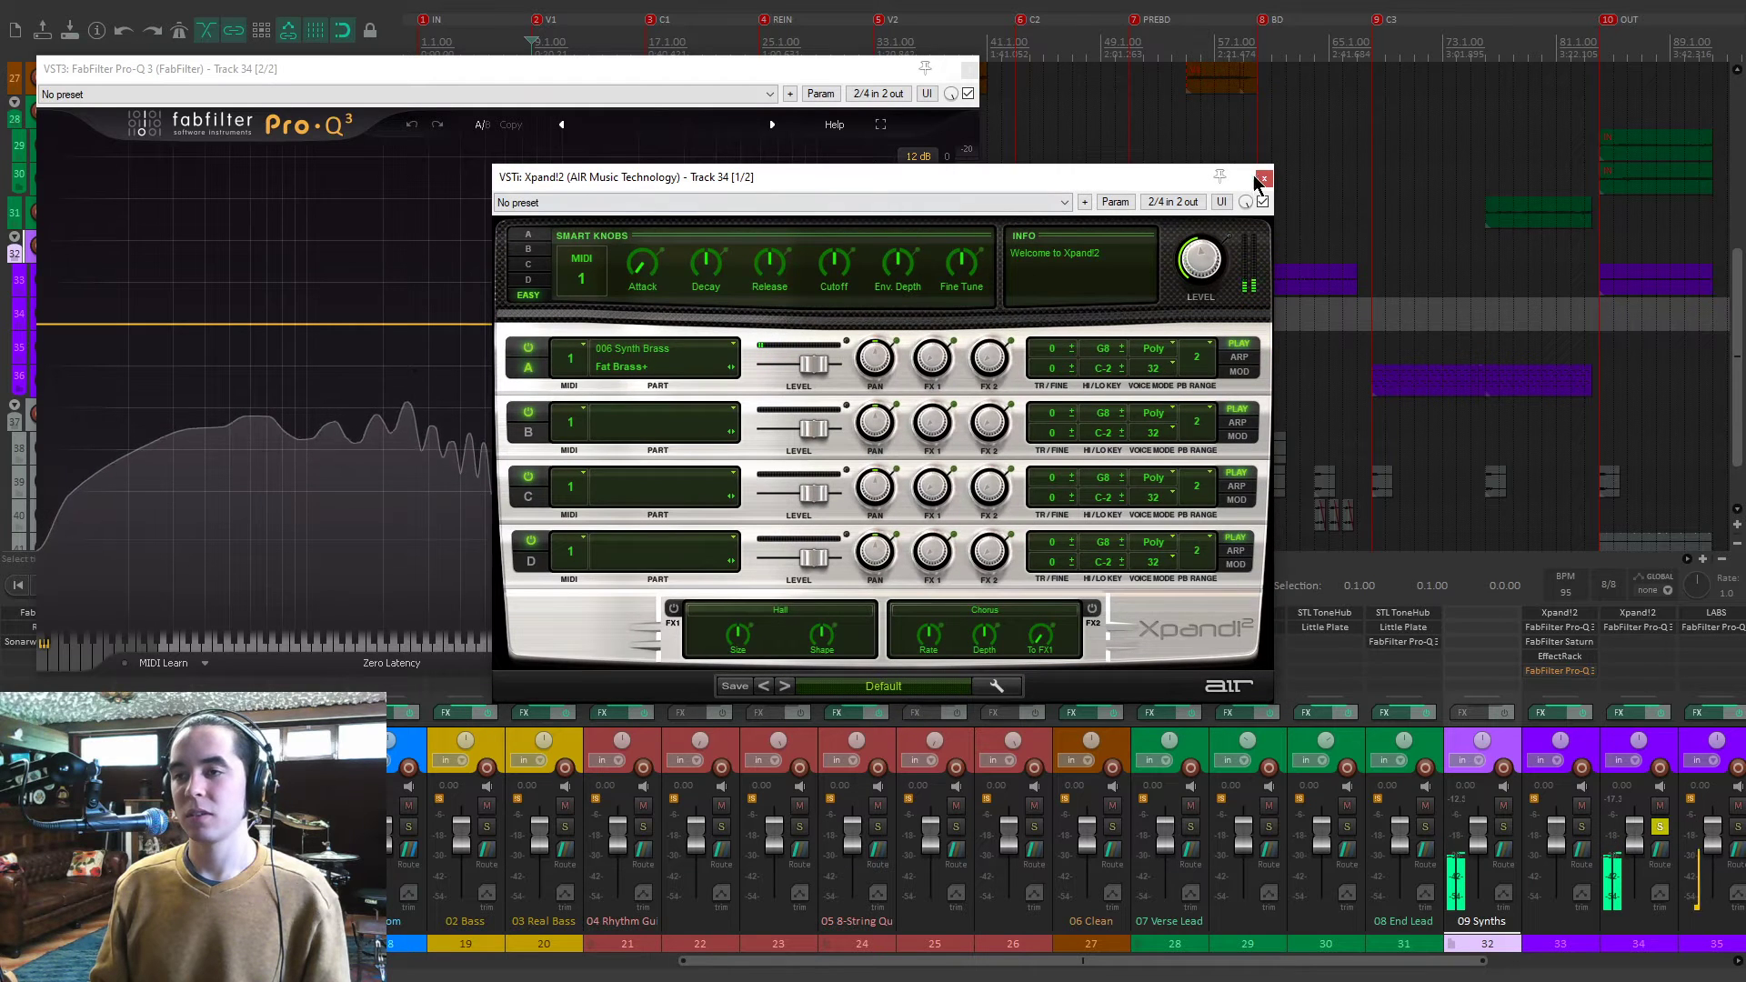
pyautogui.click(1262, 179)
# Compare track 34 with the Pro-Q 3 high-cut band disabled and enabled, and close the equalizer.
pyautogui.click(578, 257)
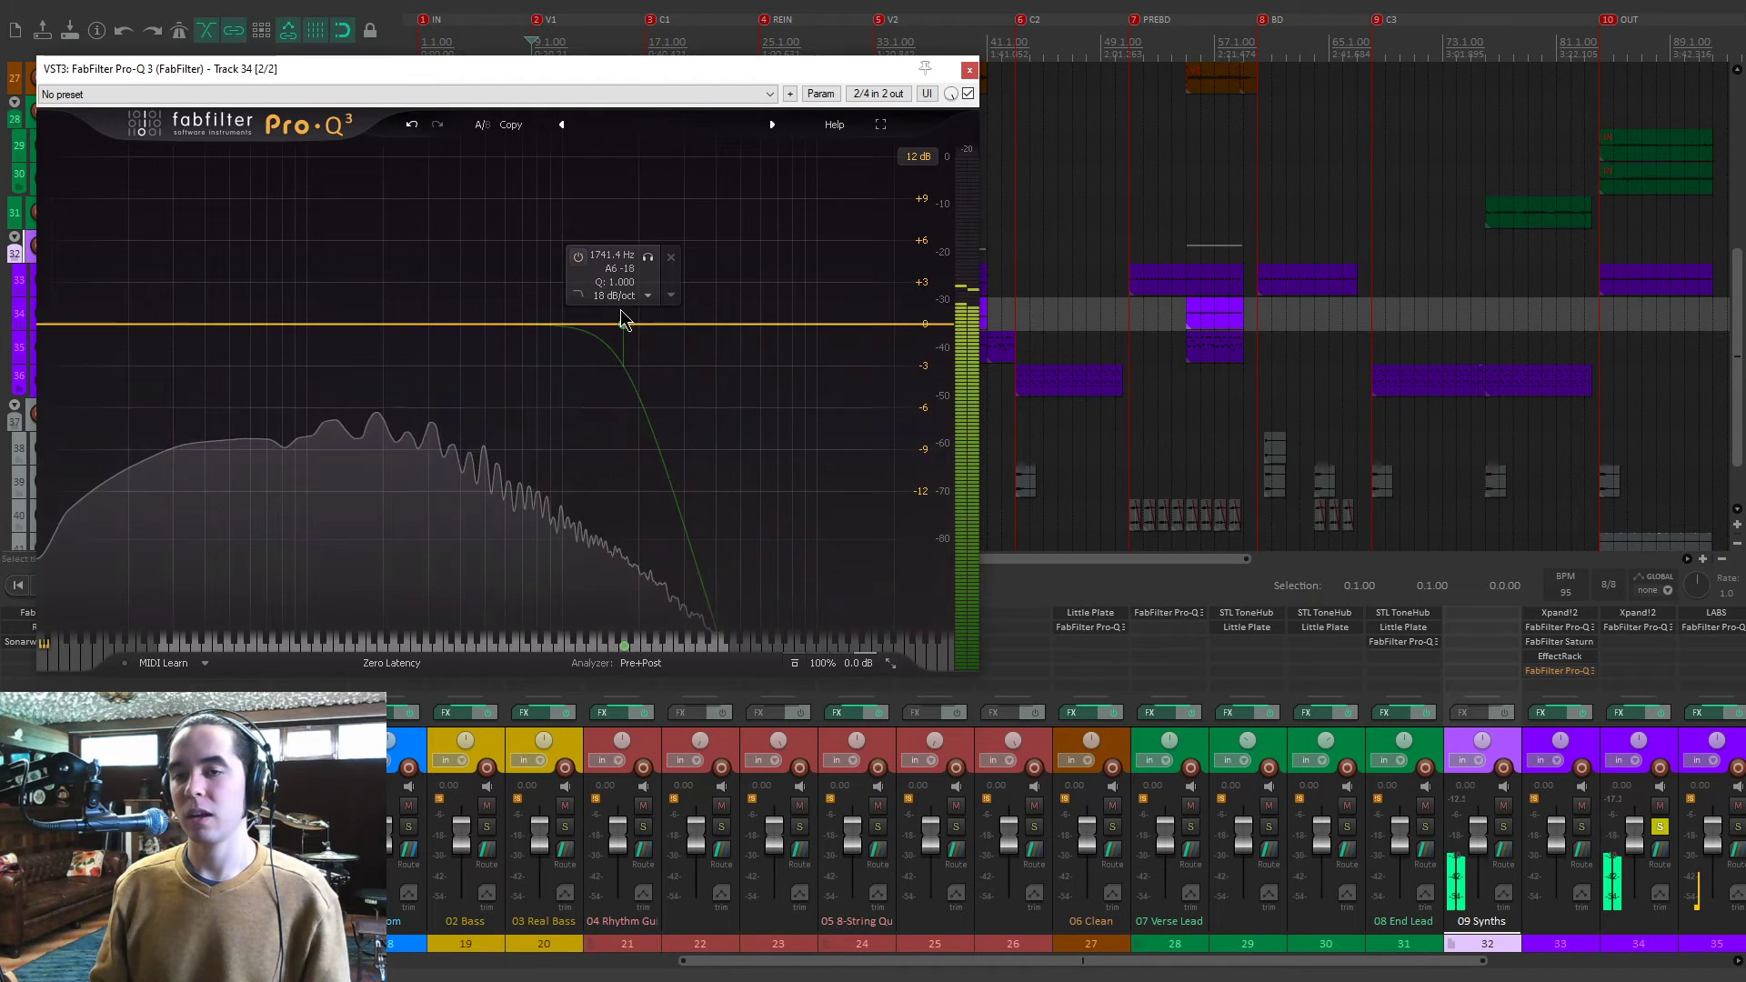
pyautogui.click(578, 258)
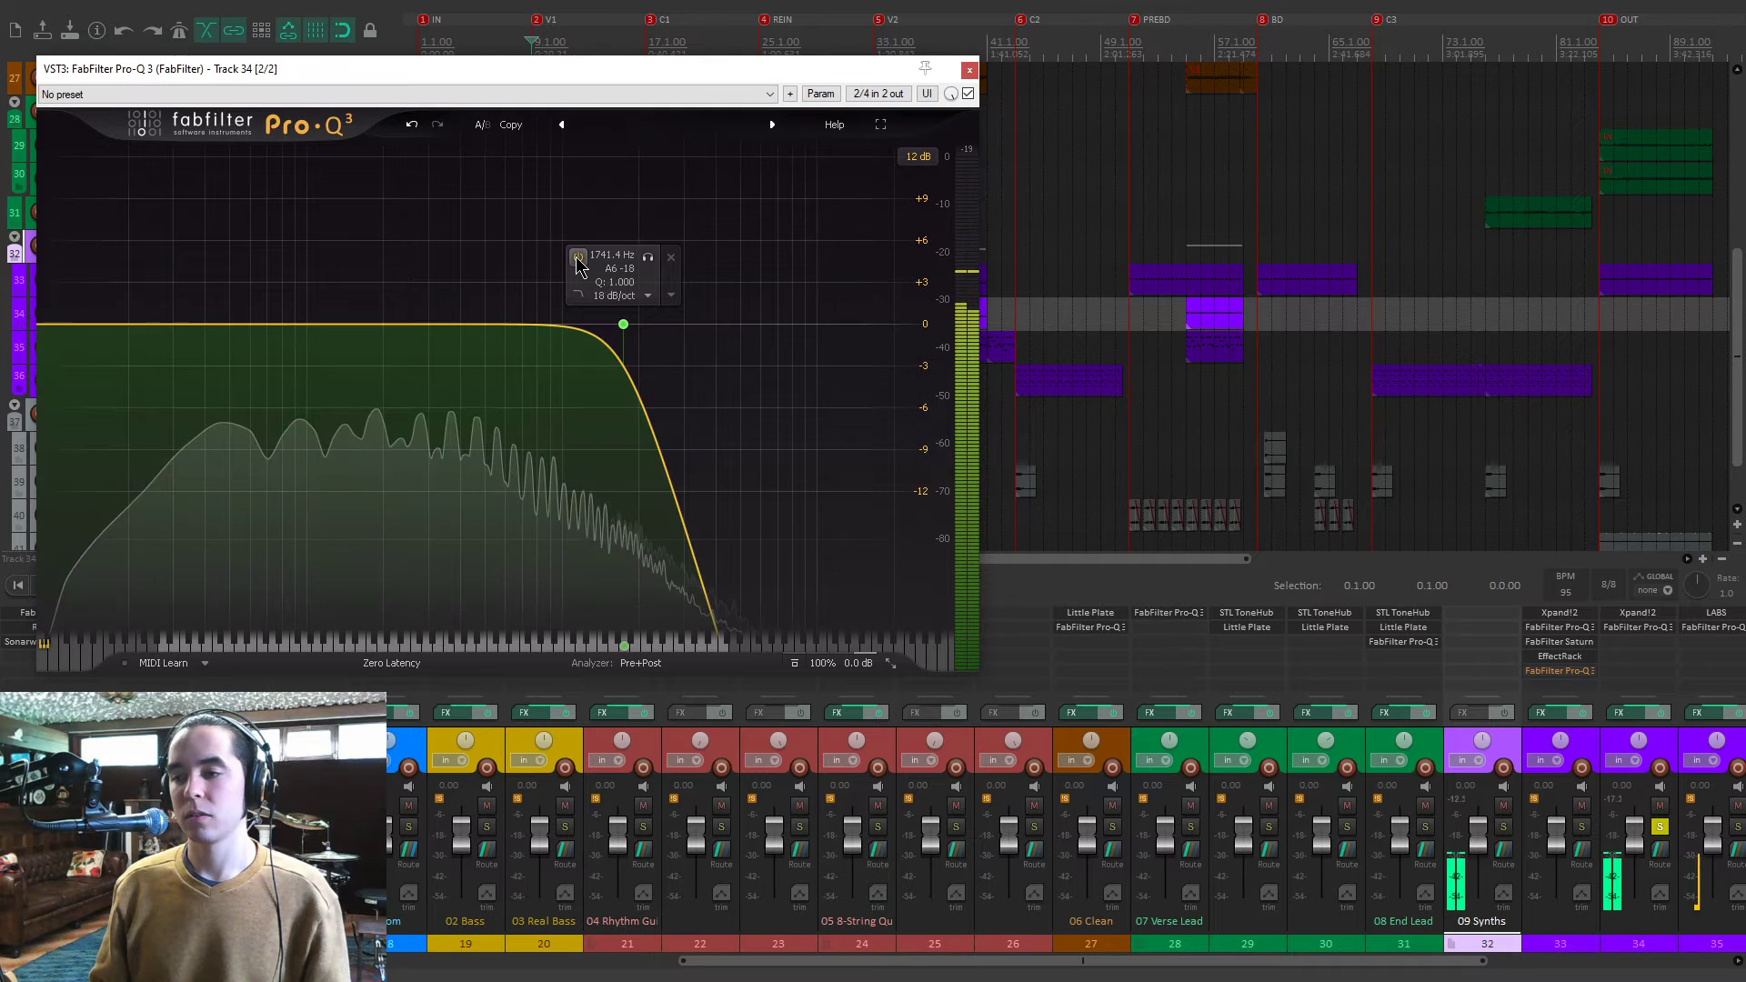
pyautogui.click(970, 72)
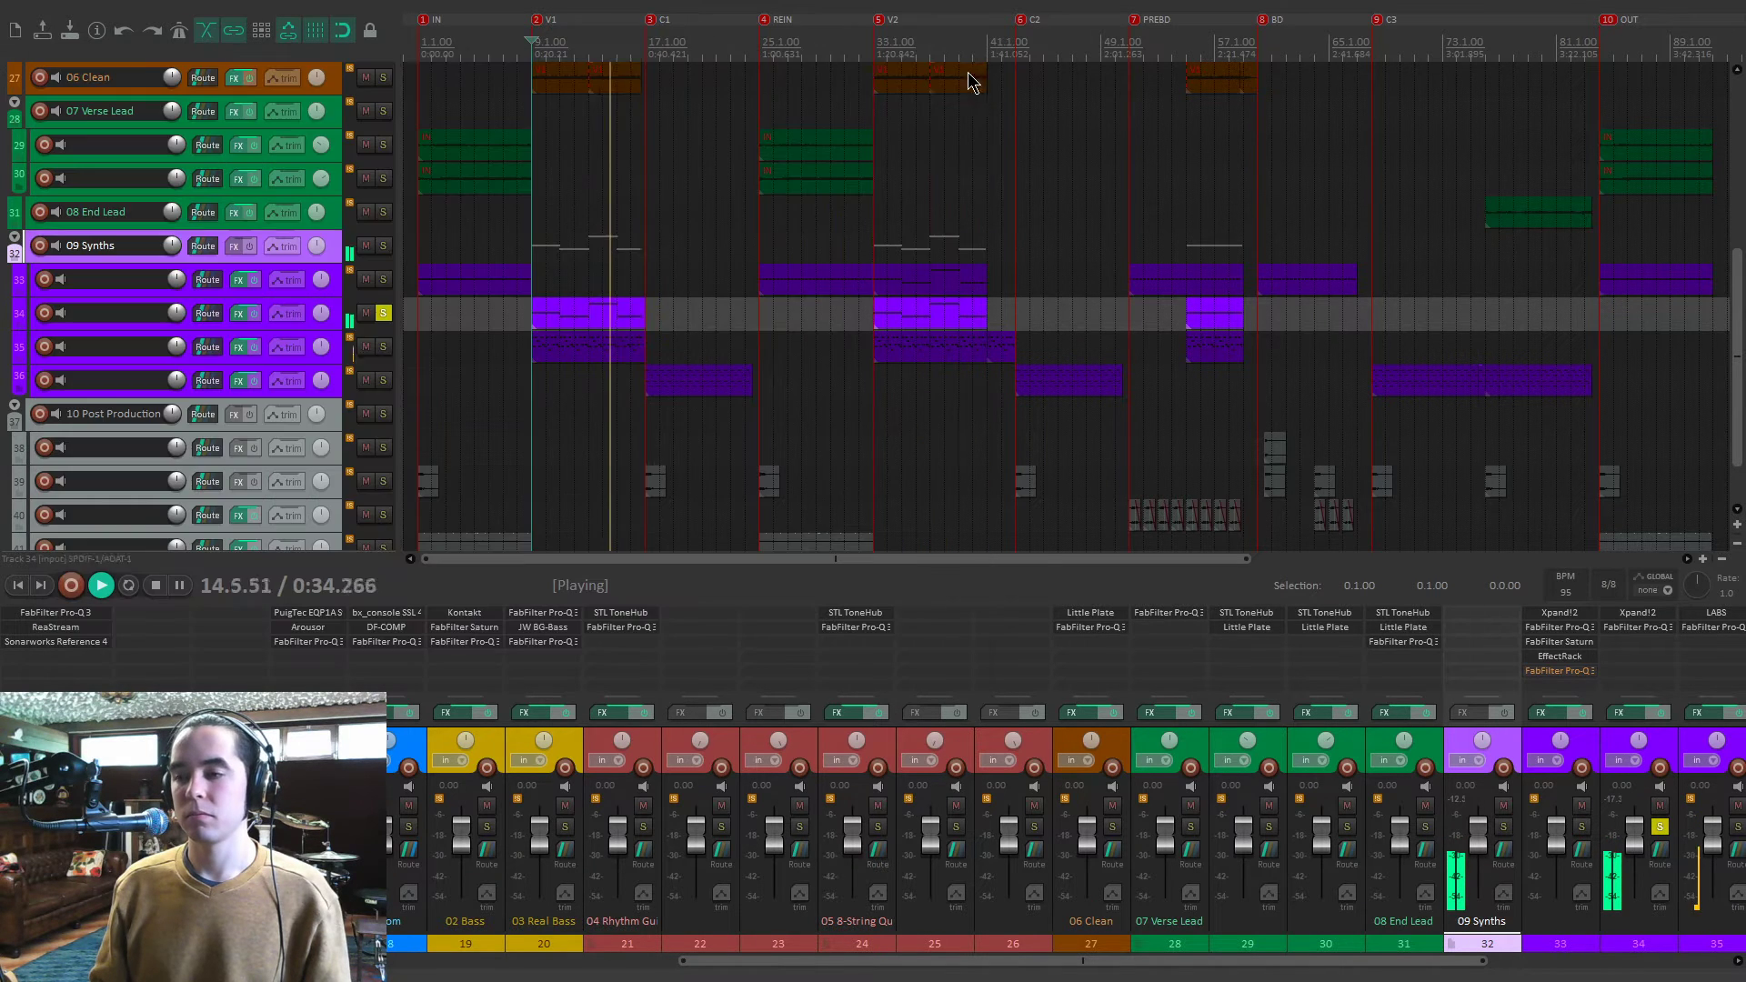
# Switch the solo from track 34 to track 35 in the 09 Synths folder and play it from the V1 marker.
pyautogui.press('space')
pyautogui.click(384, 314)
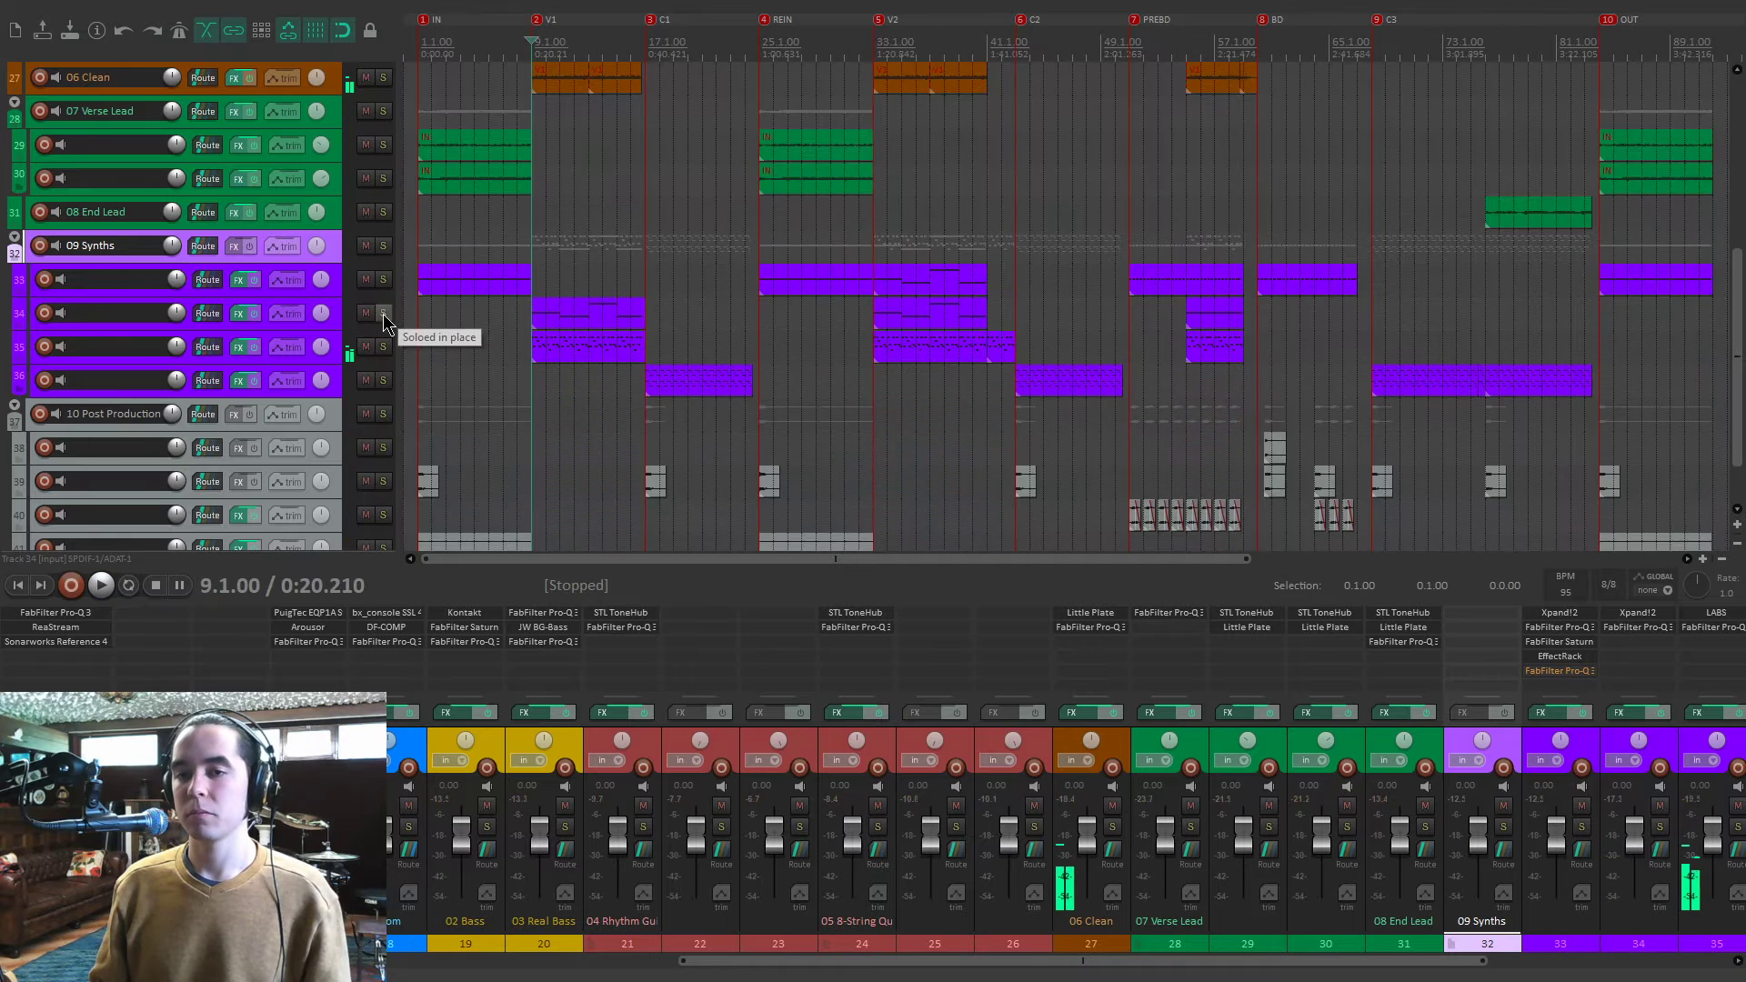
pyautogui.click(384, 347)
pyautogui.press('space')
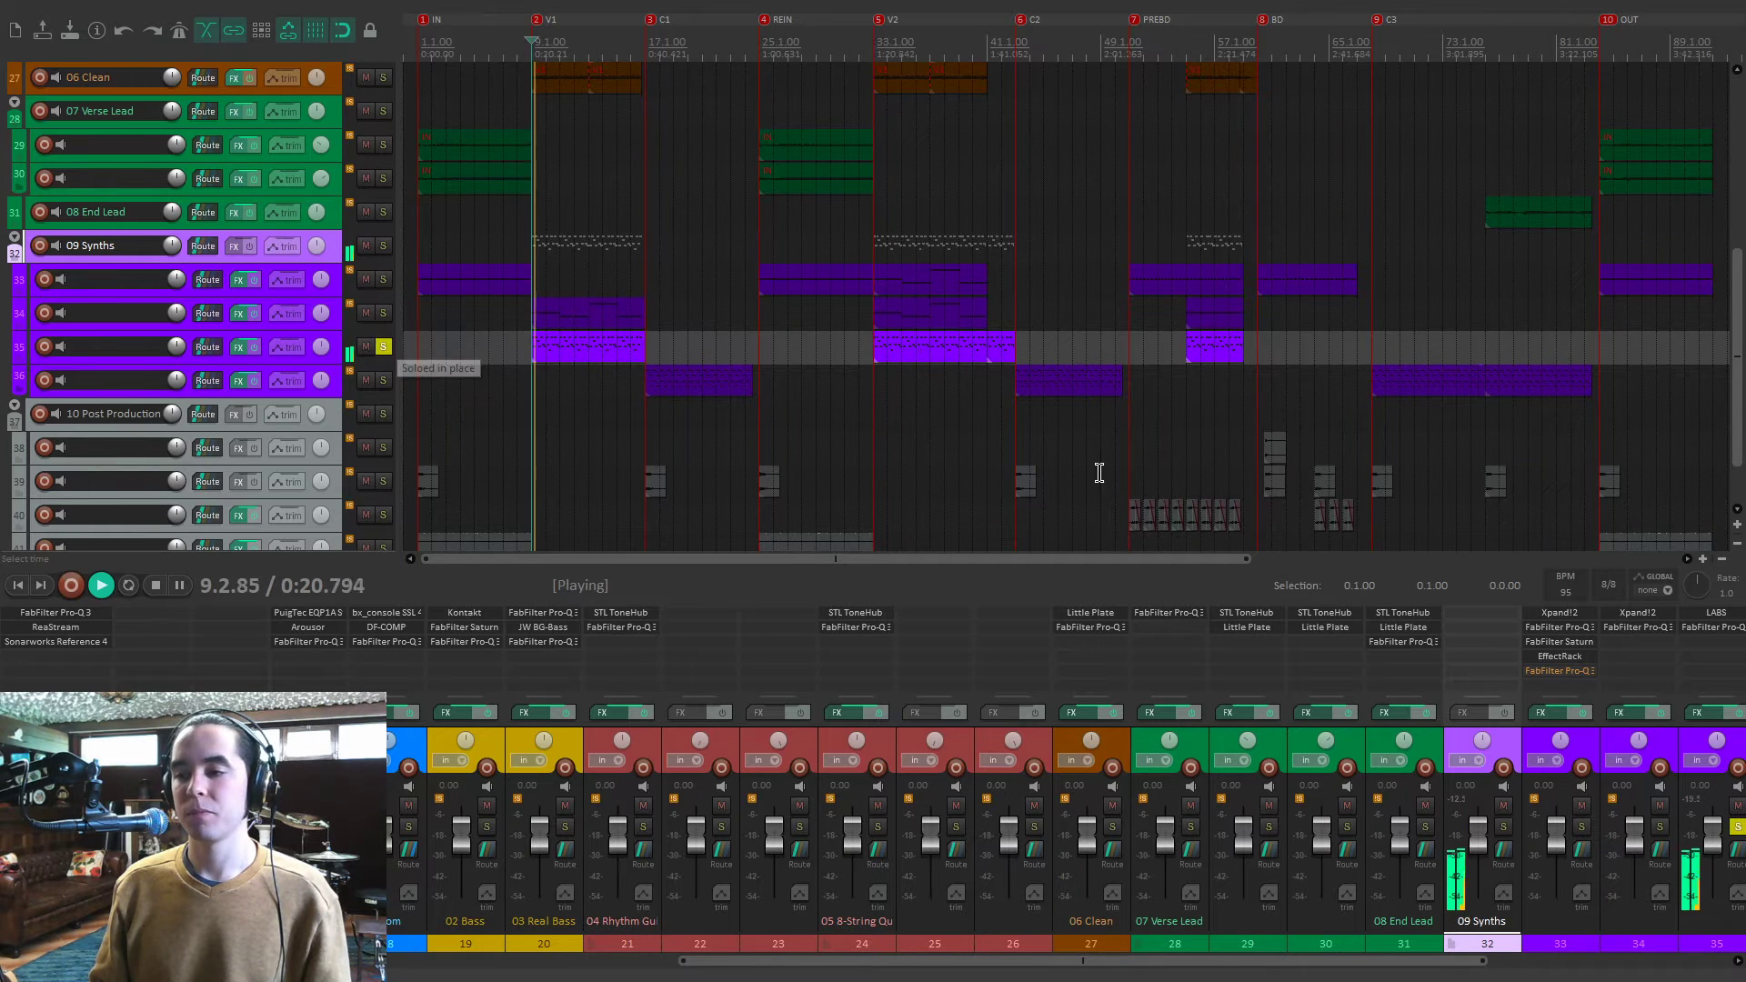
# Open LABS on track 35 to inspect the Soft Piano preset, and move its window clear of the upper tracks.
pyautogui.hscroll(3, 1362, 728)
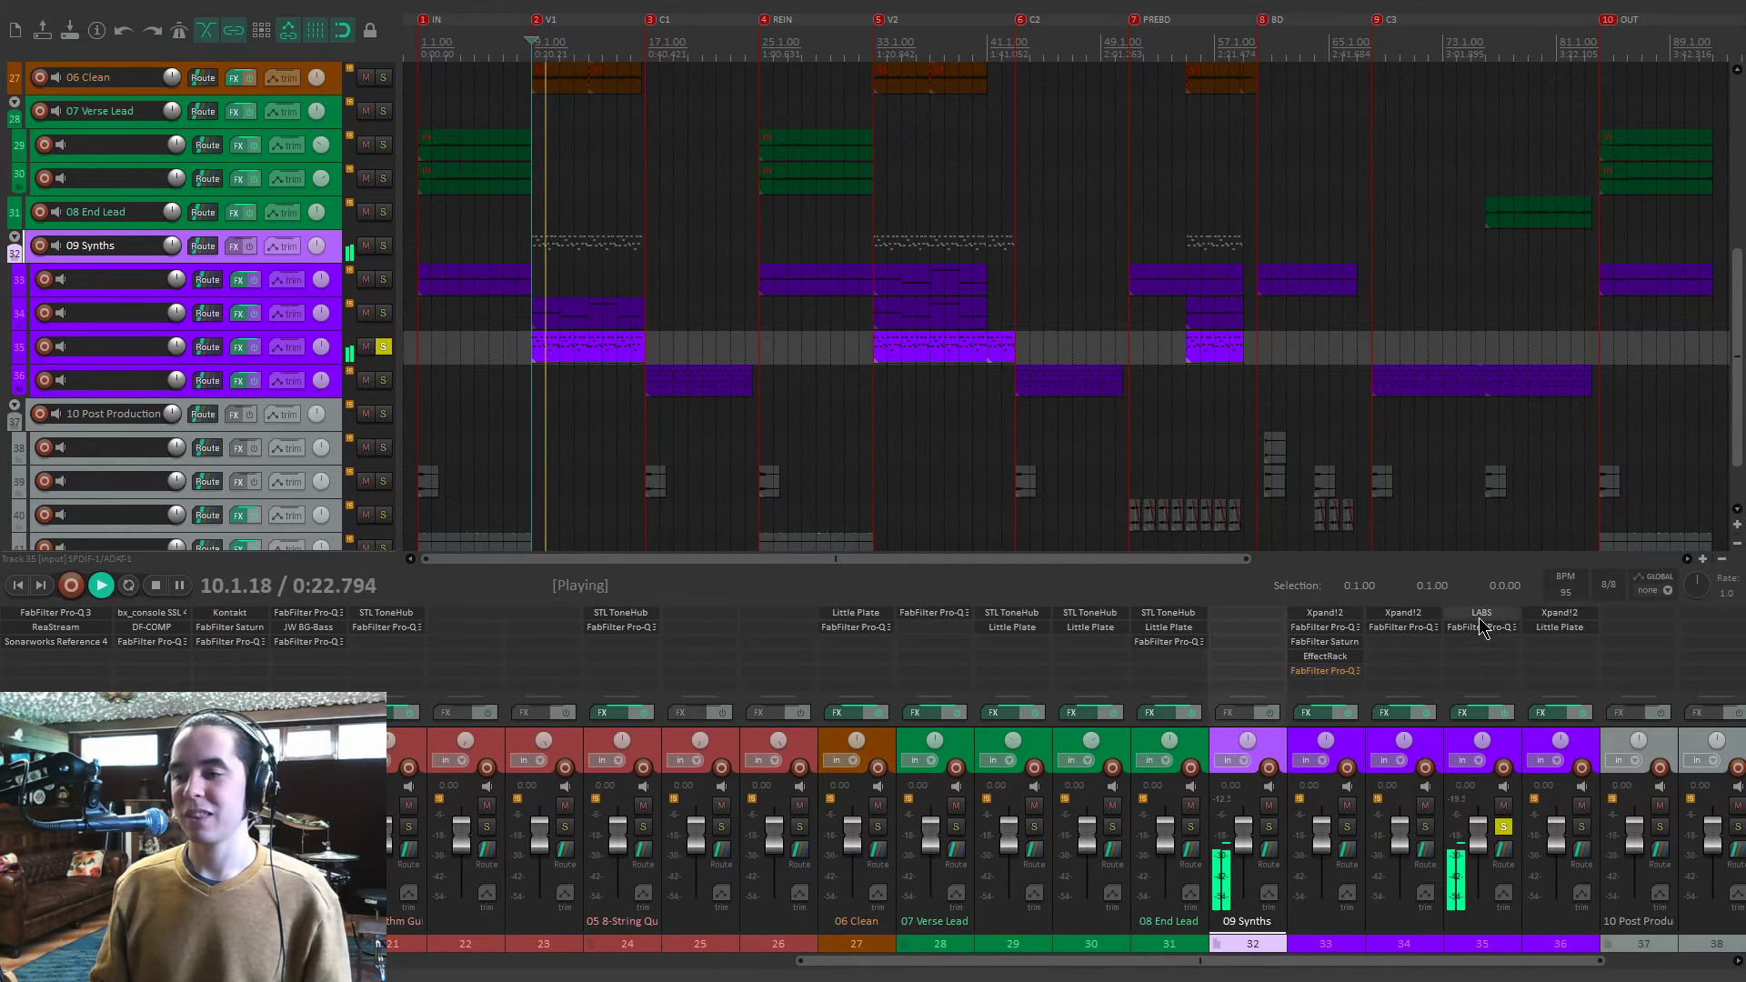
pyautogui.click(1480, 617)
pyautogui.moveTo(1044, 142)
pyautogui.mouseDown()
pyautogui.moveTo(1060, 128)
pyautogui.moveTo(1046, 130)
pyautogui.mouseUp()
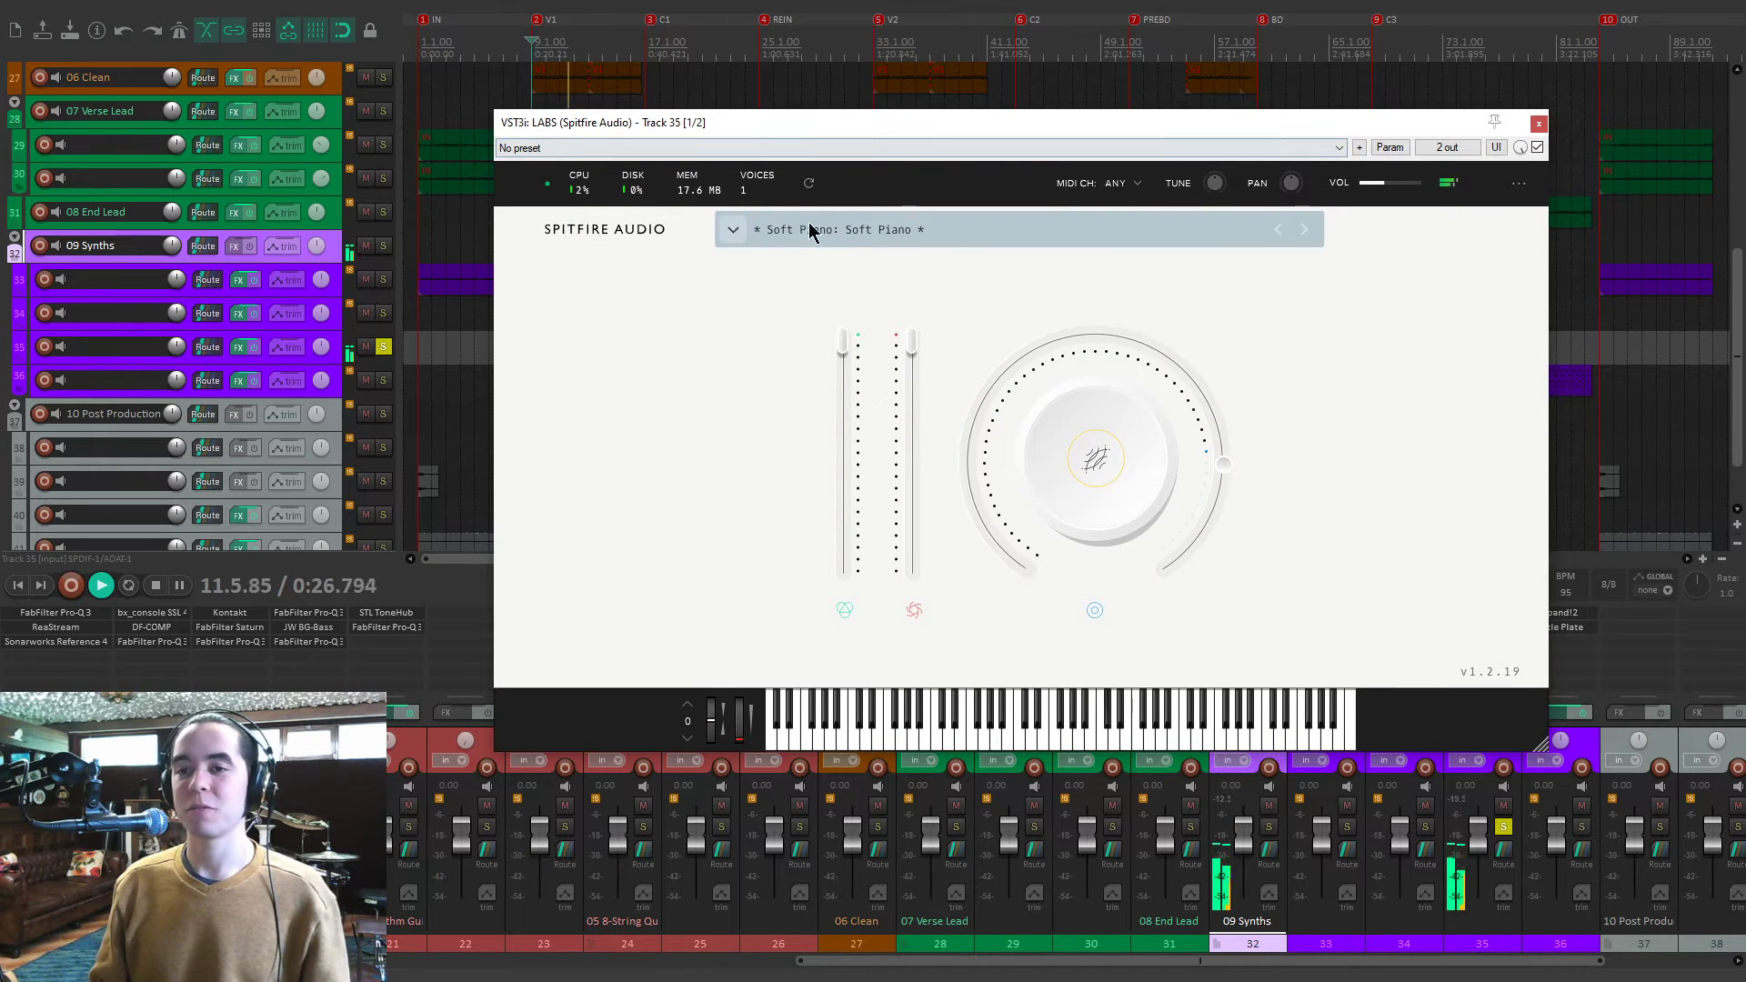
pyautogui.moveTo(963, 127); pyautogui.dragTo(861, 454)
# Solo 06 Clean alongside track 35 and compare the clean guitar with and without the piano layer.
pyautogui.click(383, 77)
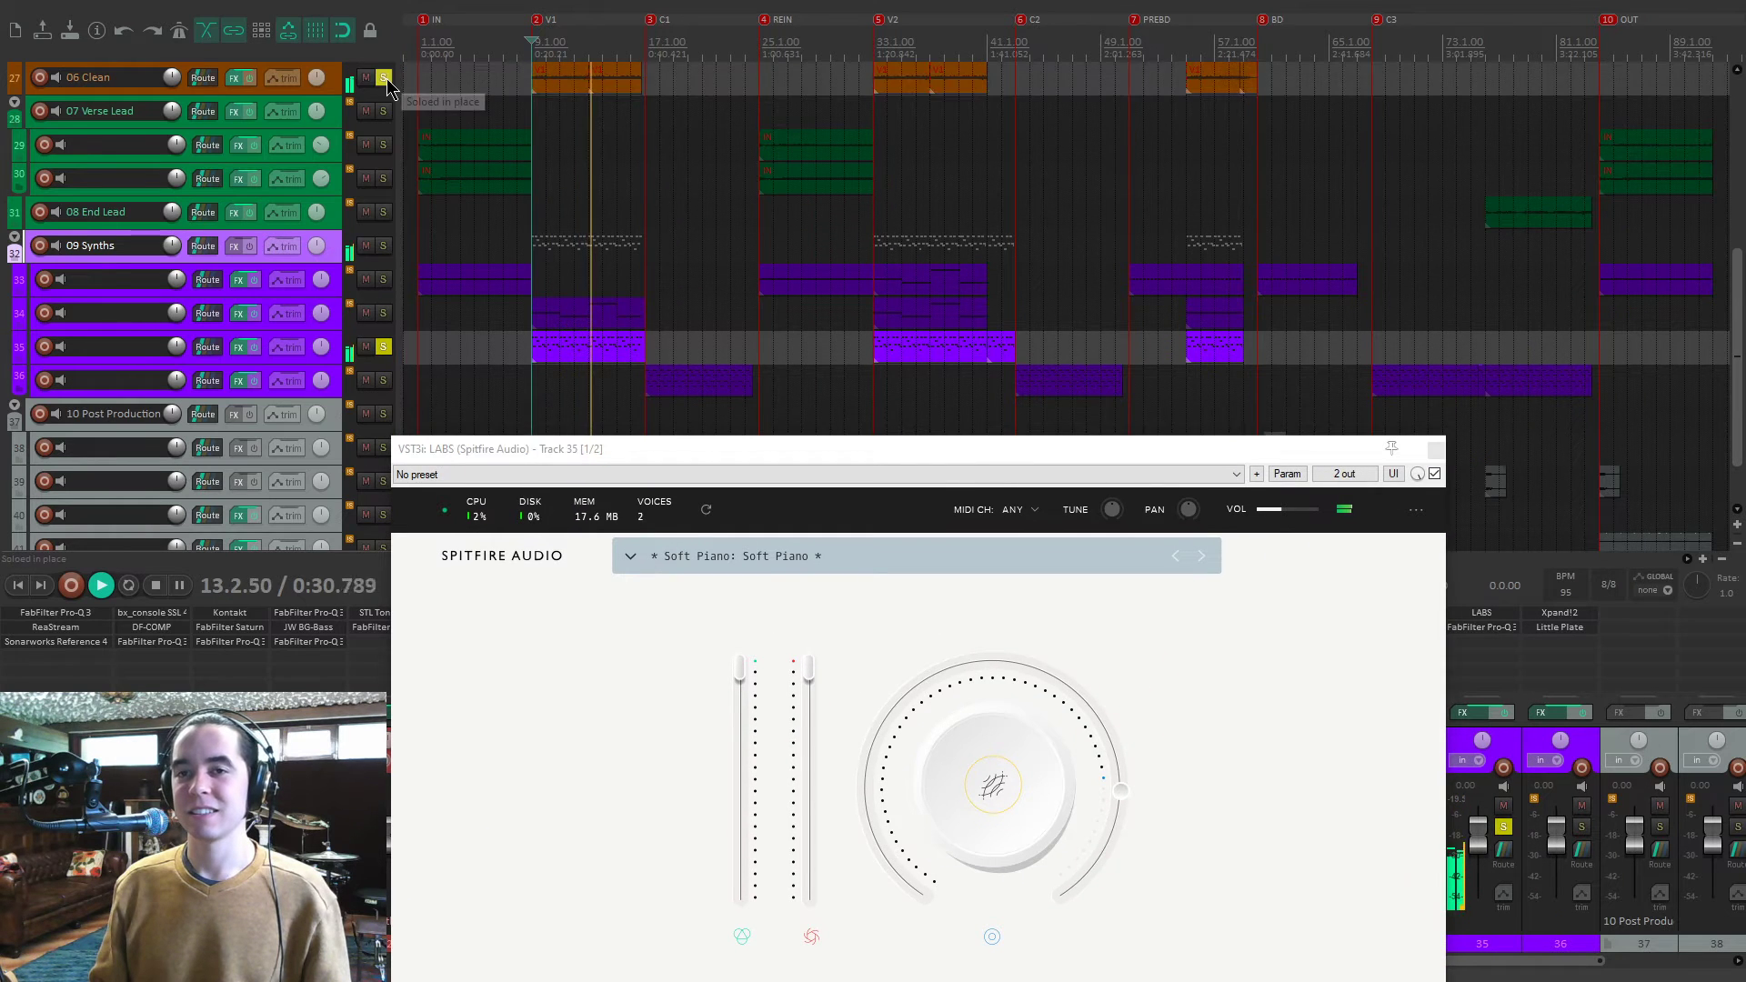
pyautogui.click(383, 348)
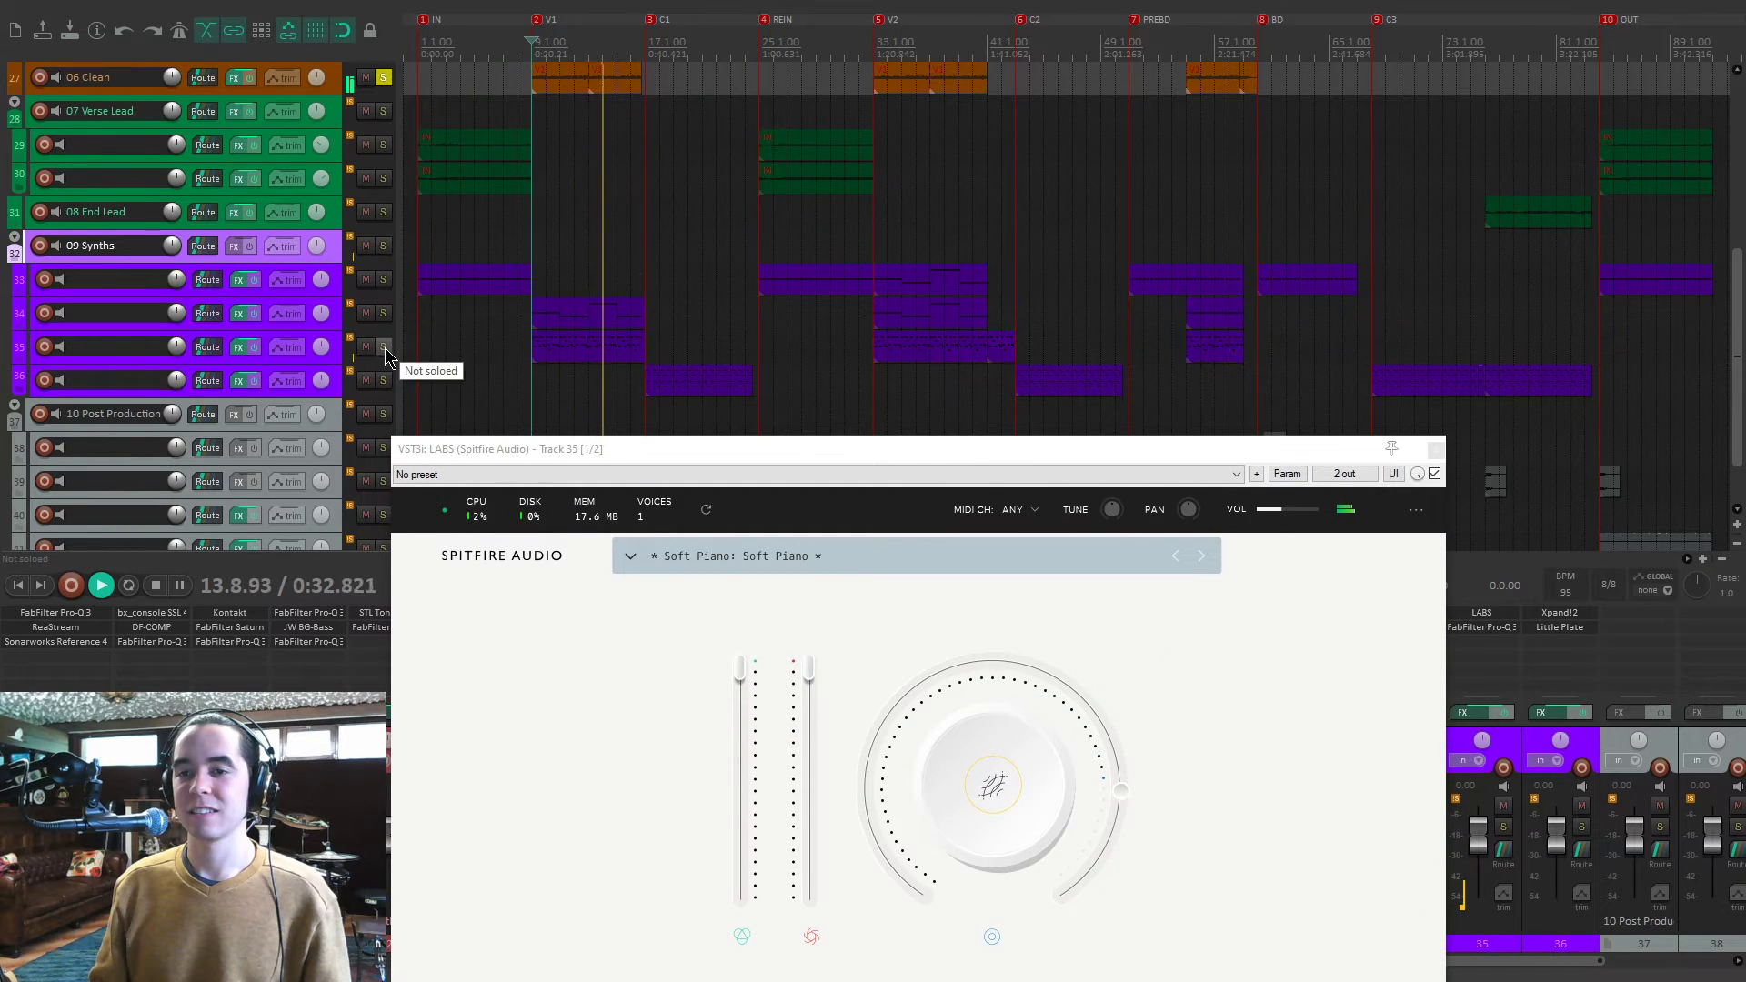
pyautogui.click(383, 348)
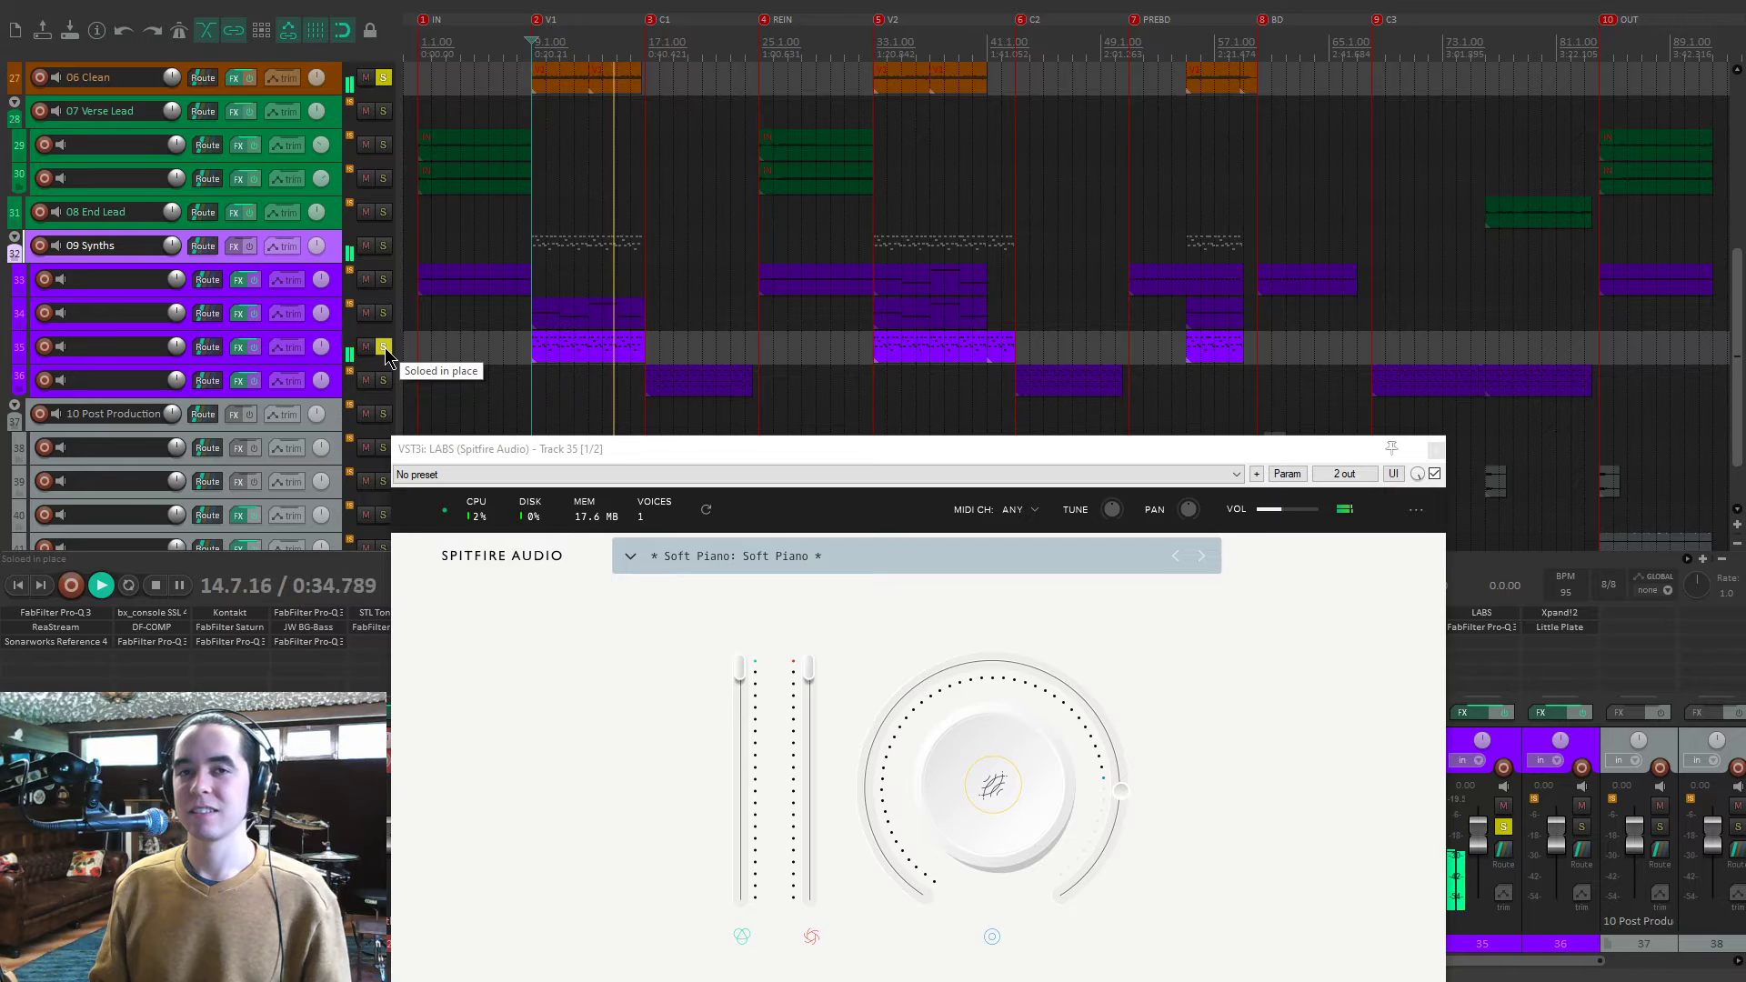
# Open and close the V1 MIDI item on track 35, clear the solos on 06 Clean and track 35, and stop playback.
pyautogui.doubleClick(570, 357)
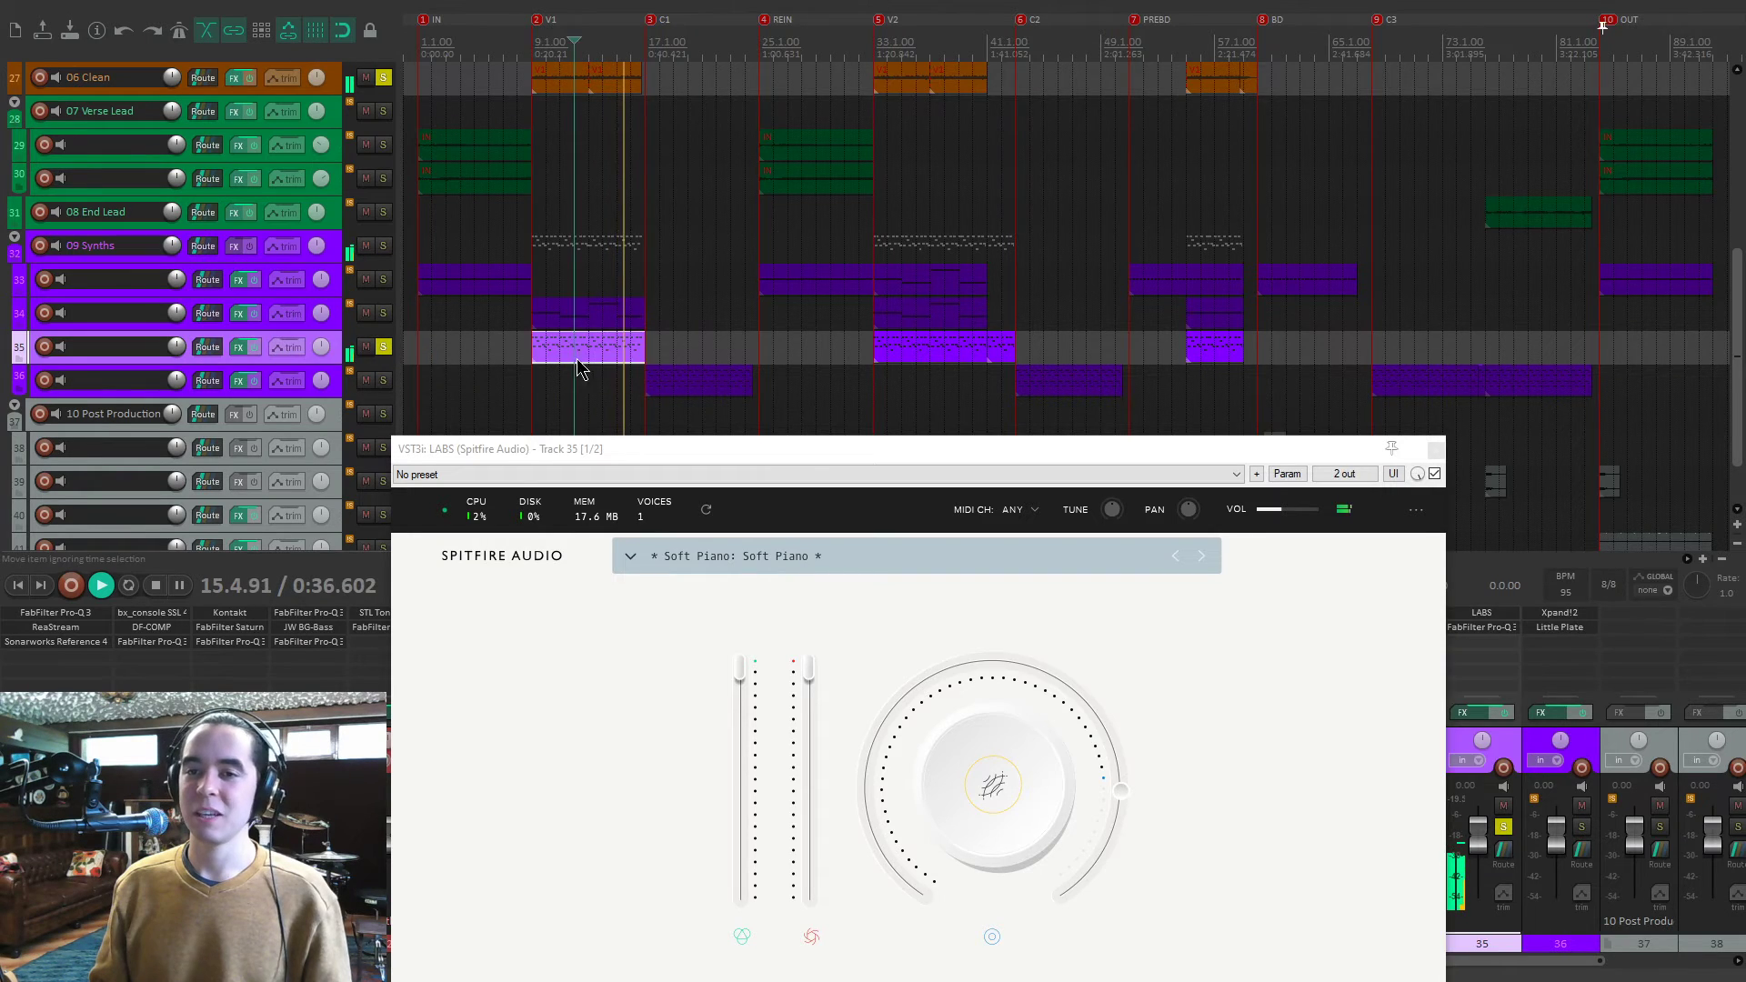
pyautogui.click(1727, 29)
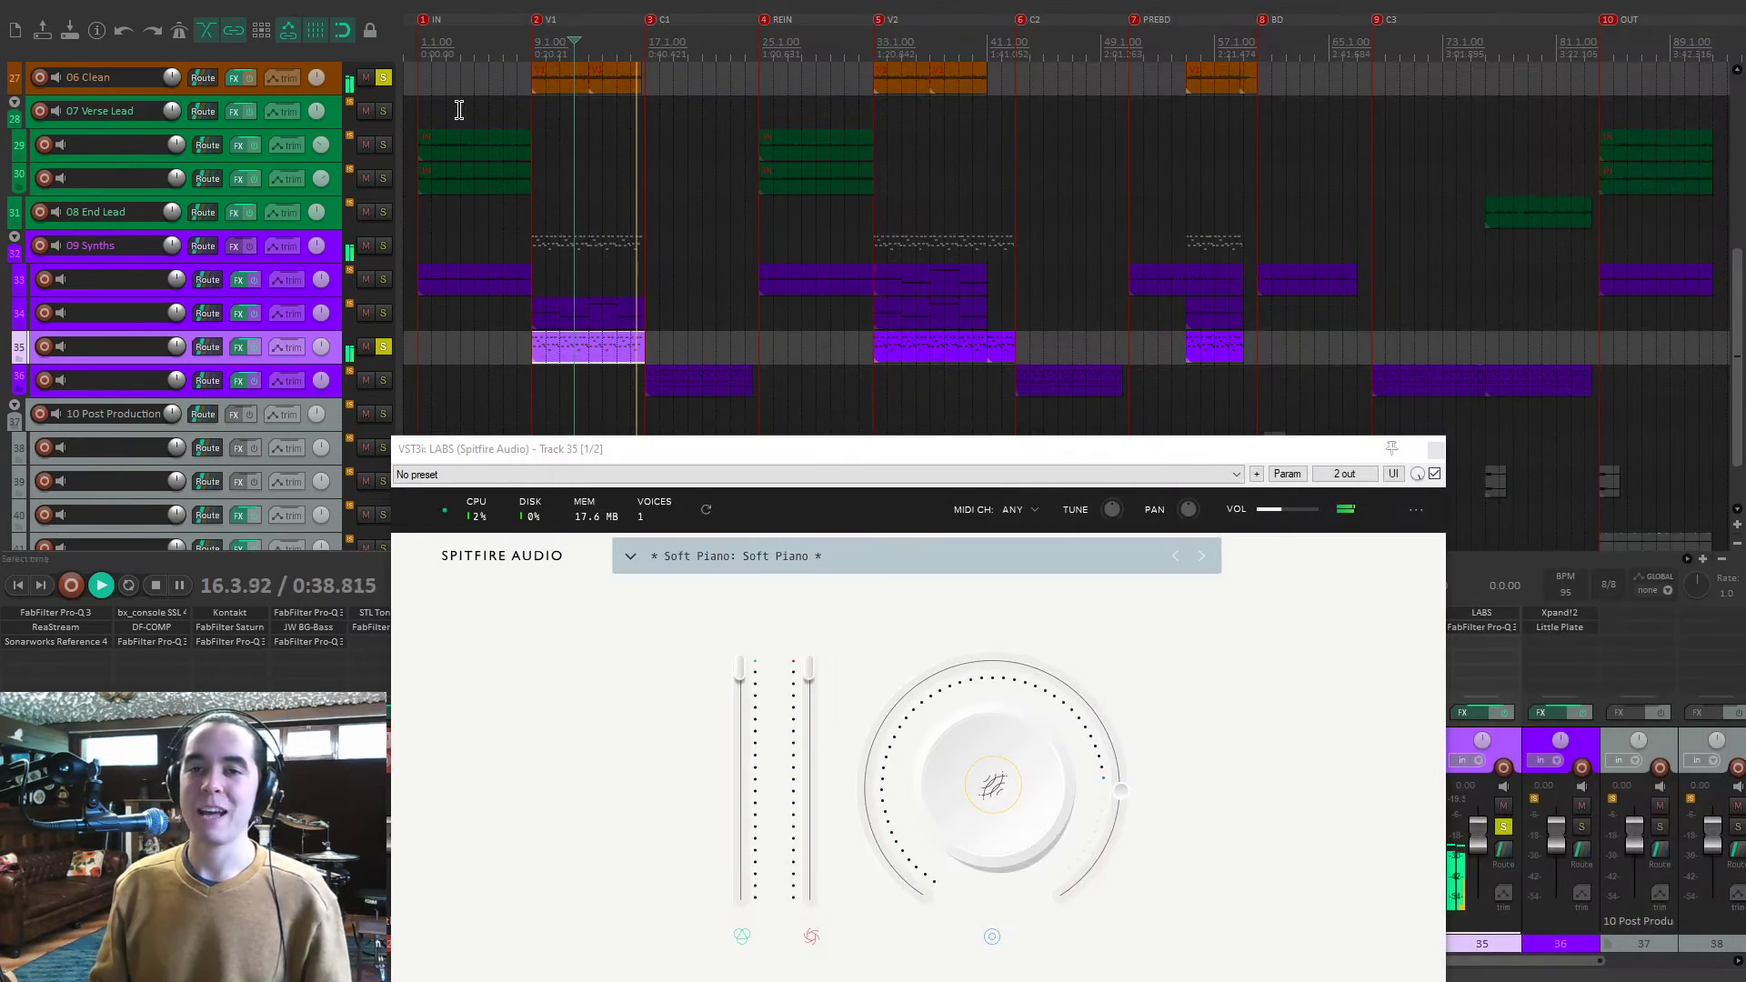
pyautogui.click(383, 78)
pyautogui.click(383, 347)
pyautogui.moveTo(686, 452); pyautogui.dragTo(768, 187)
pyautogui.press('space')
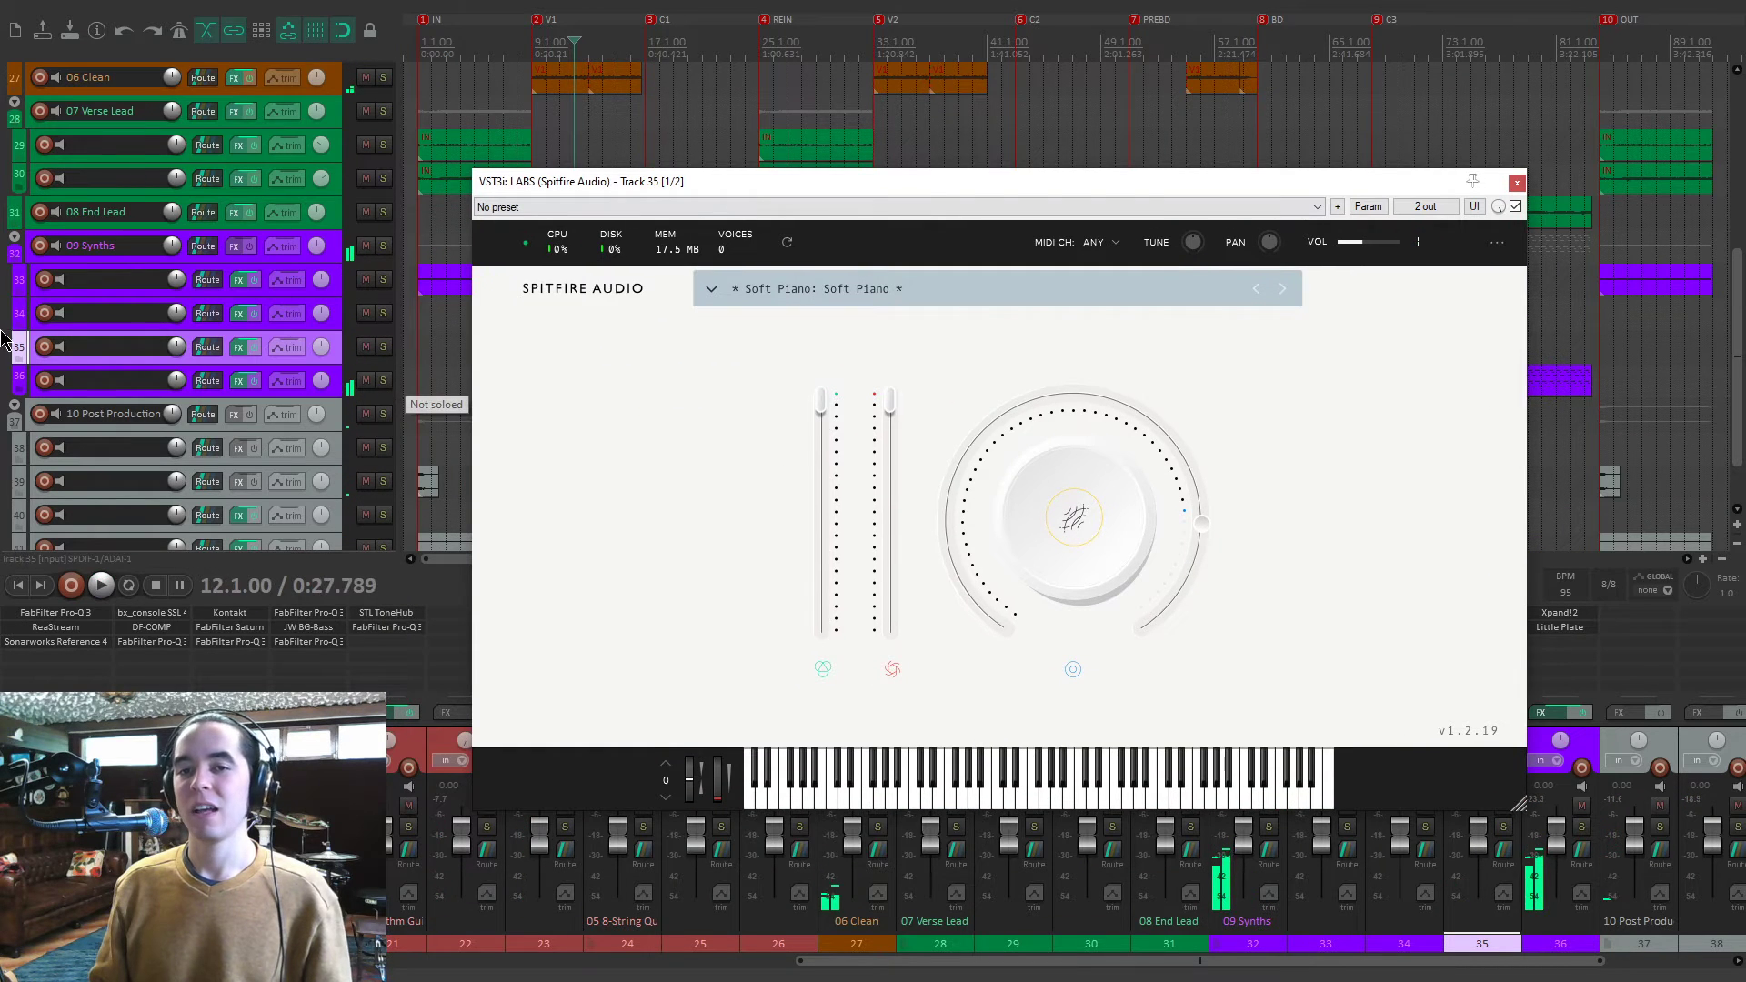
# Play the Architects reference track soloed from the C1 marker, and leave it unsoloed.
pyautogui.click(565, 141)
pyautogui.press('3')
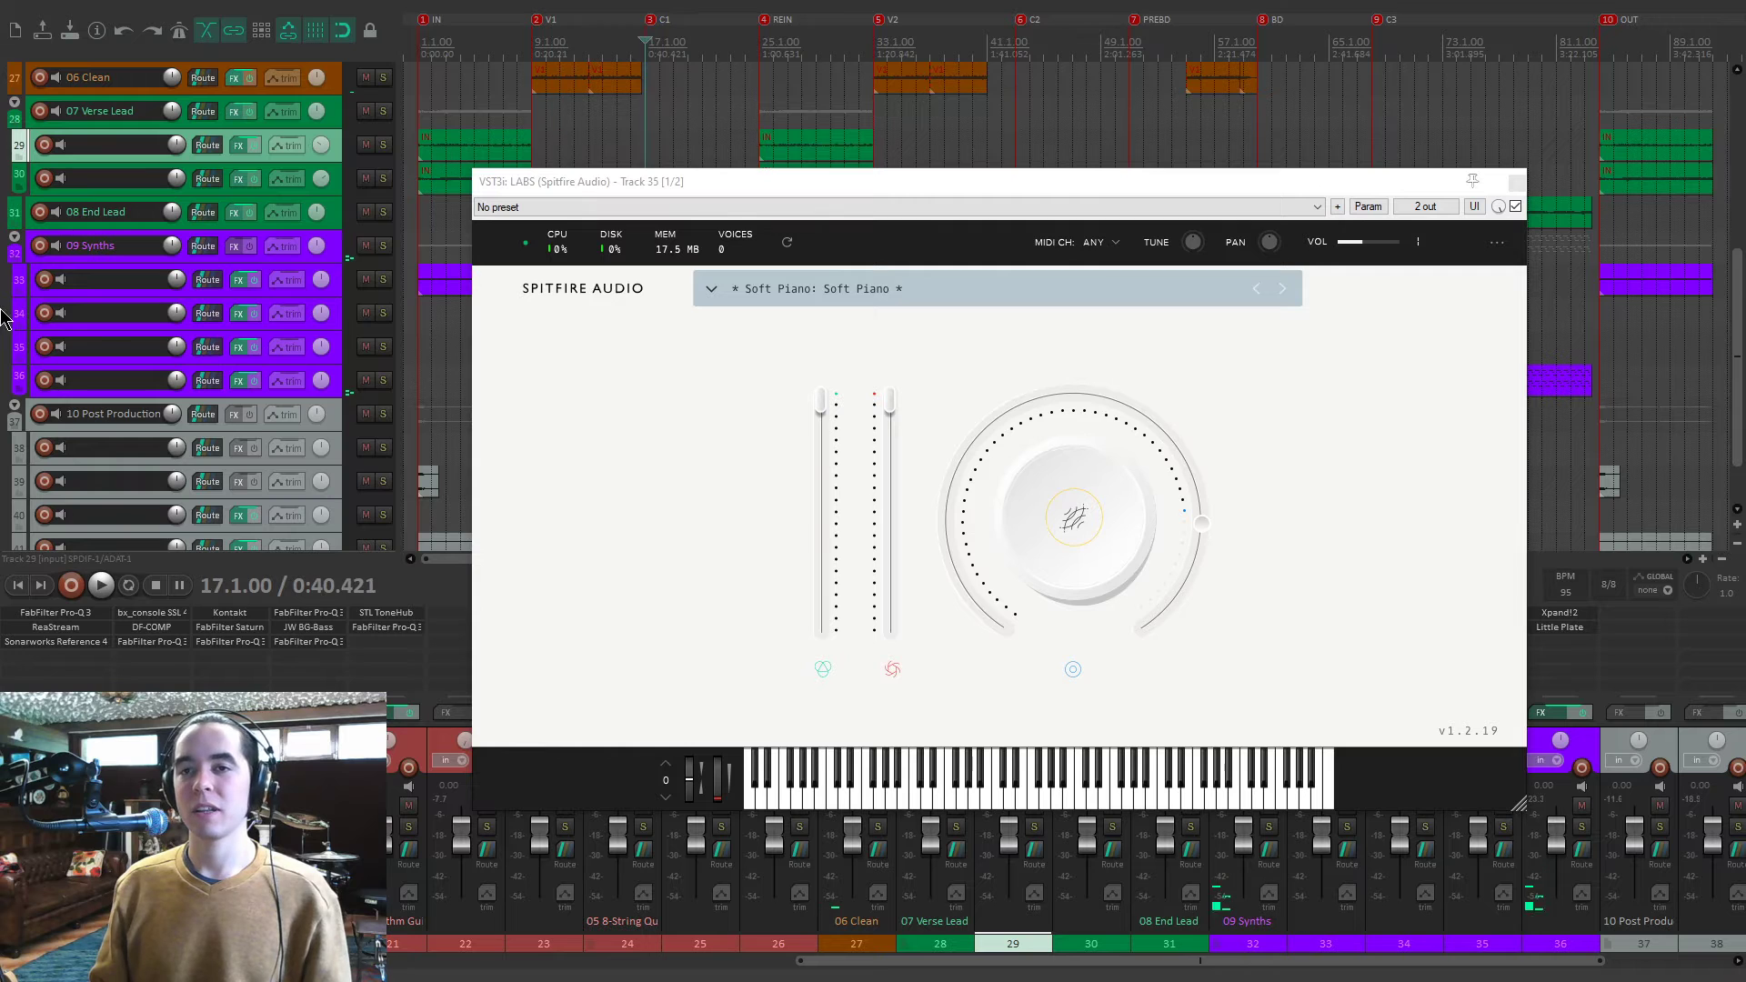
pyautogui.scroll(-1, 1, 352)
pyautogui.scroll(3, 1, 417)
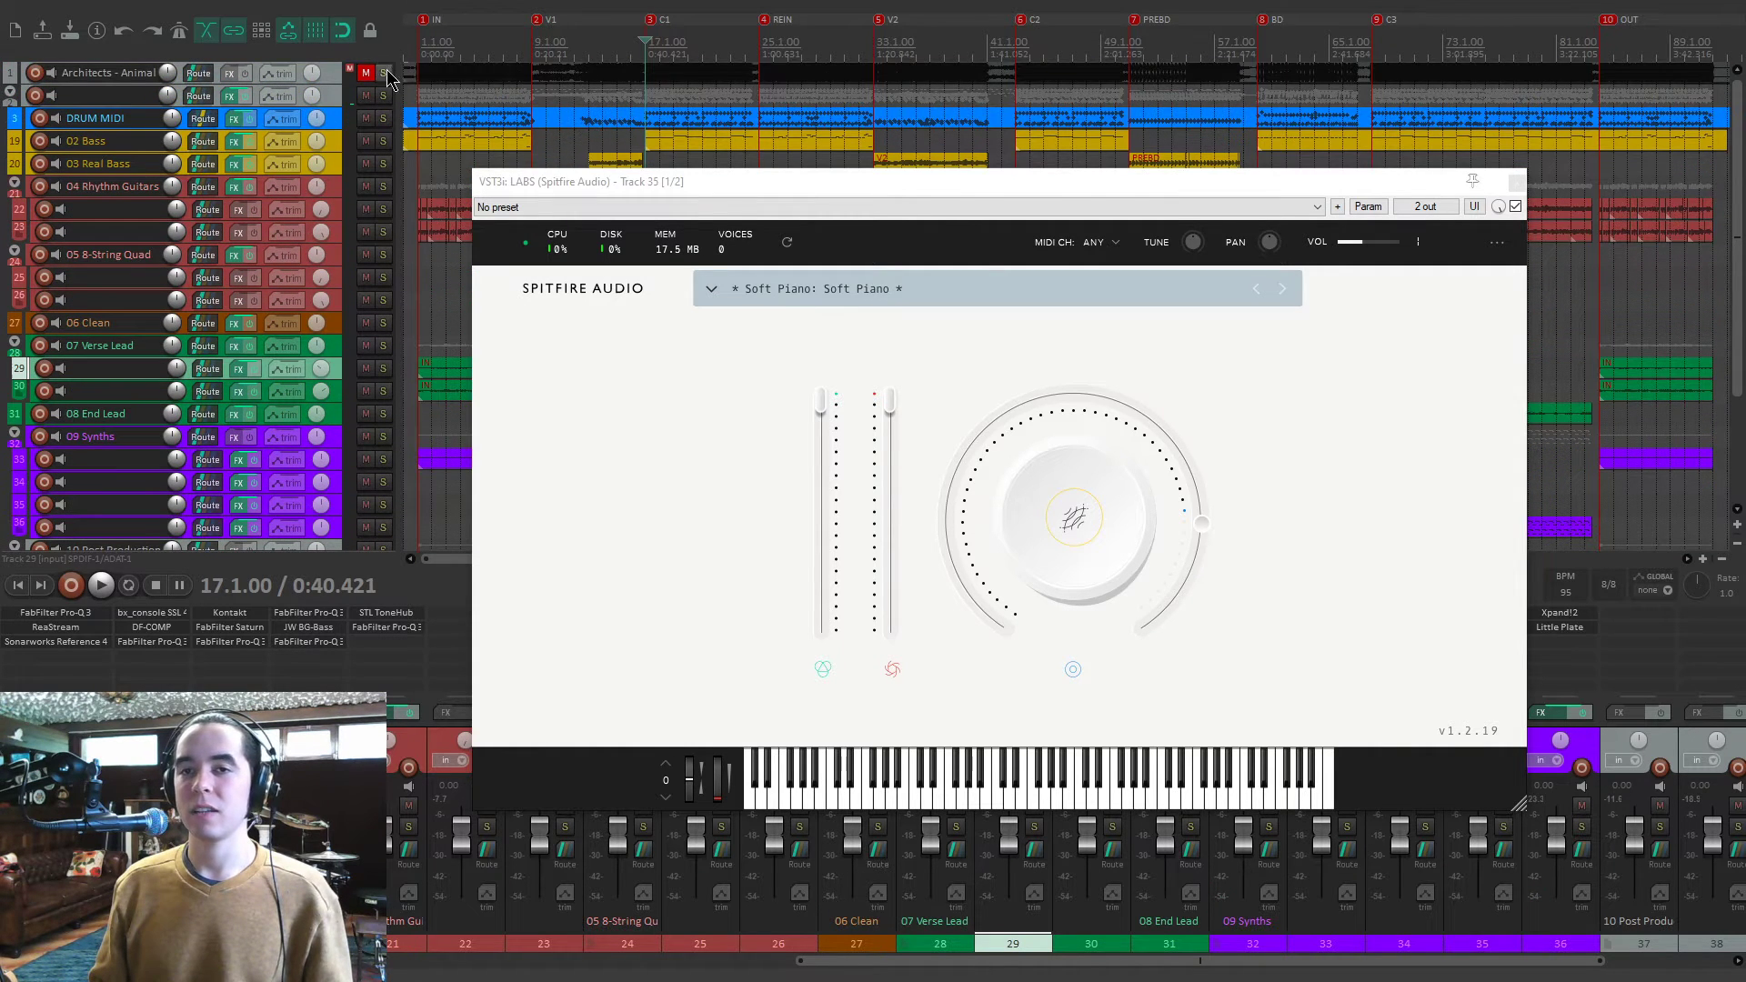
pyautogui.click(384, 73)
pyautogui.press('space')
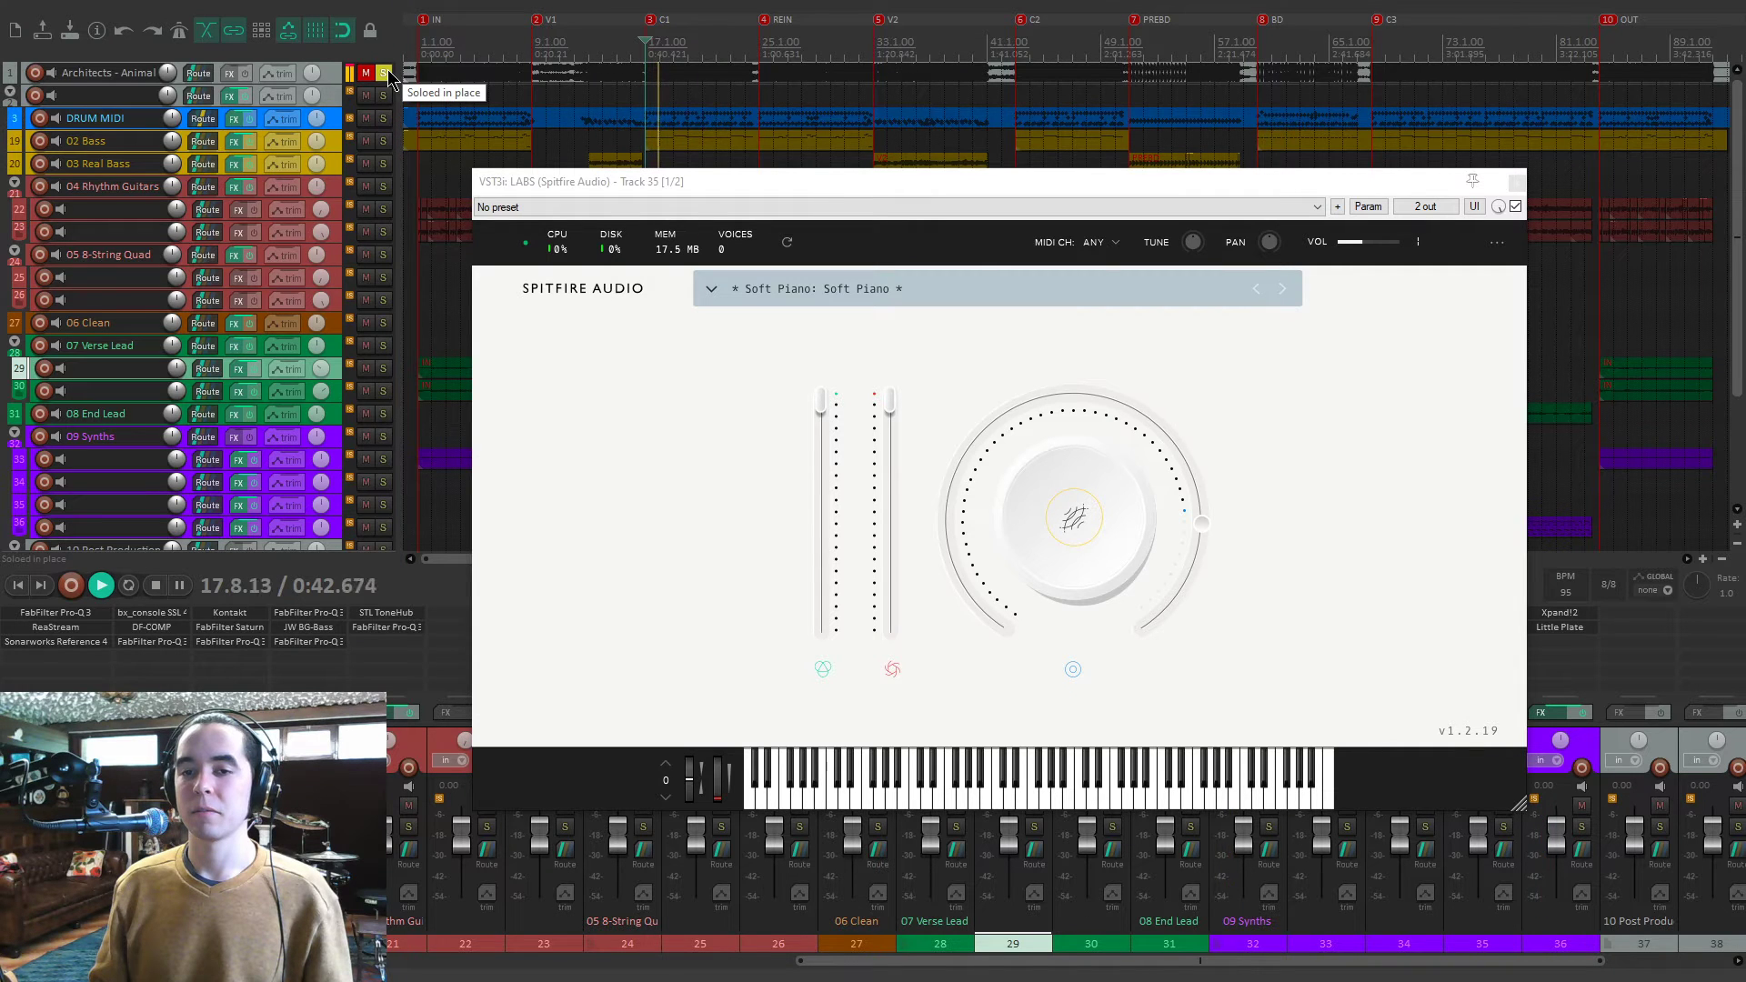
pyautogui.press('space')
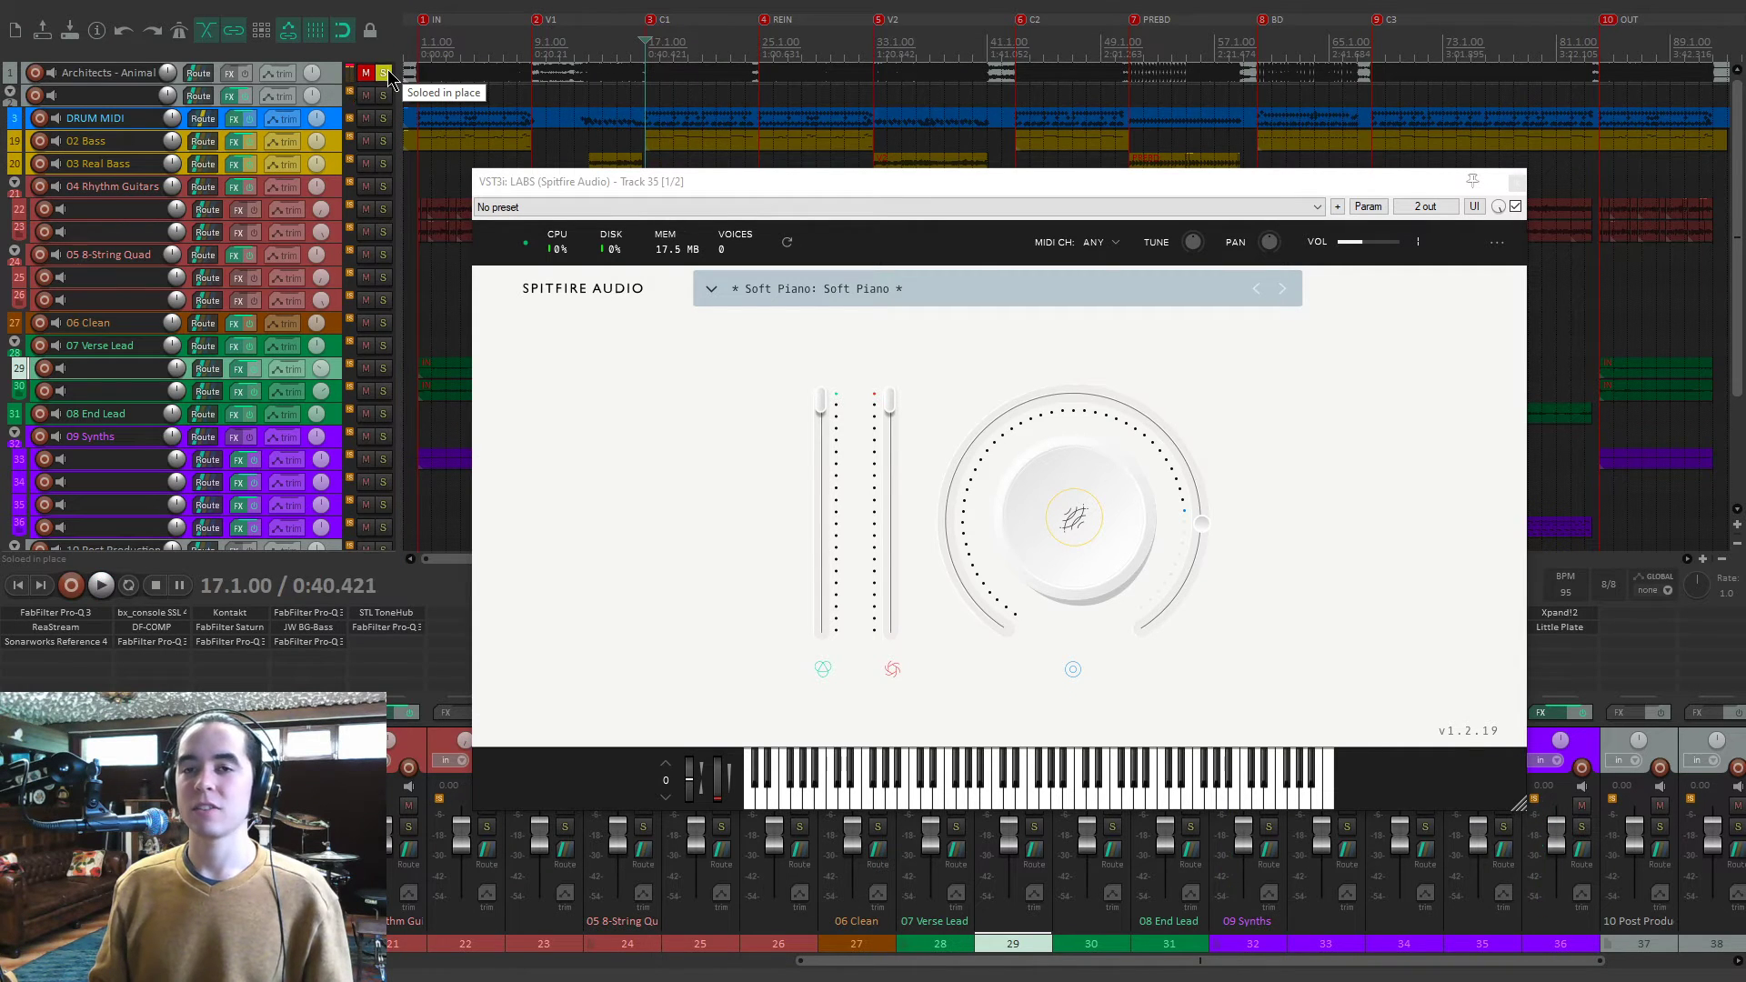
pyautogui.click(386, 72)
# Close the LABS window and solo track 36 in the 09 Synths folder.
pyautogui.scroll(-5, 2, 396)
pyautogui.scroll(-2, 6, 391)
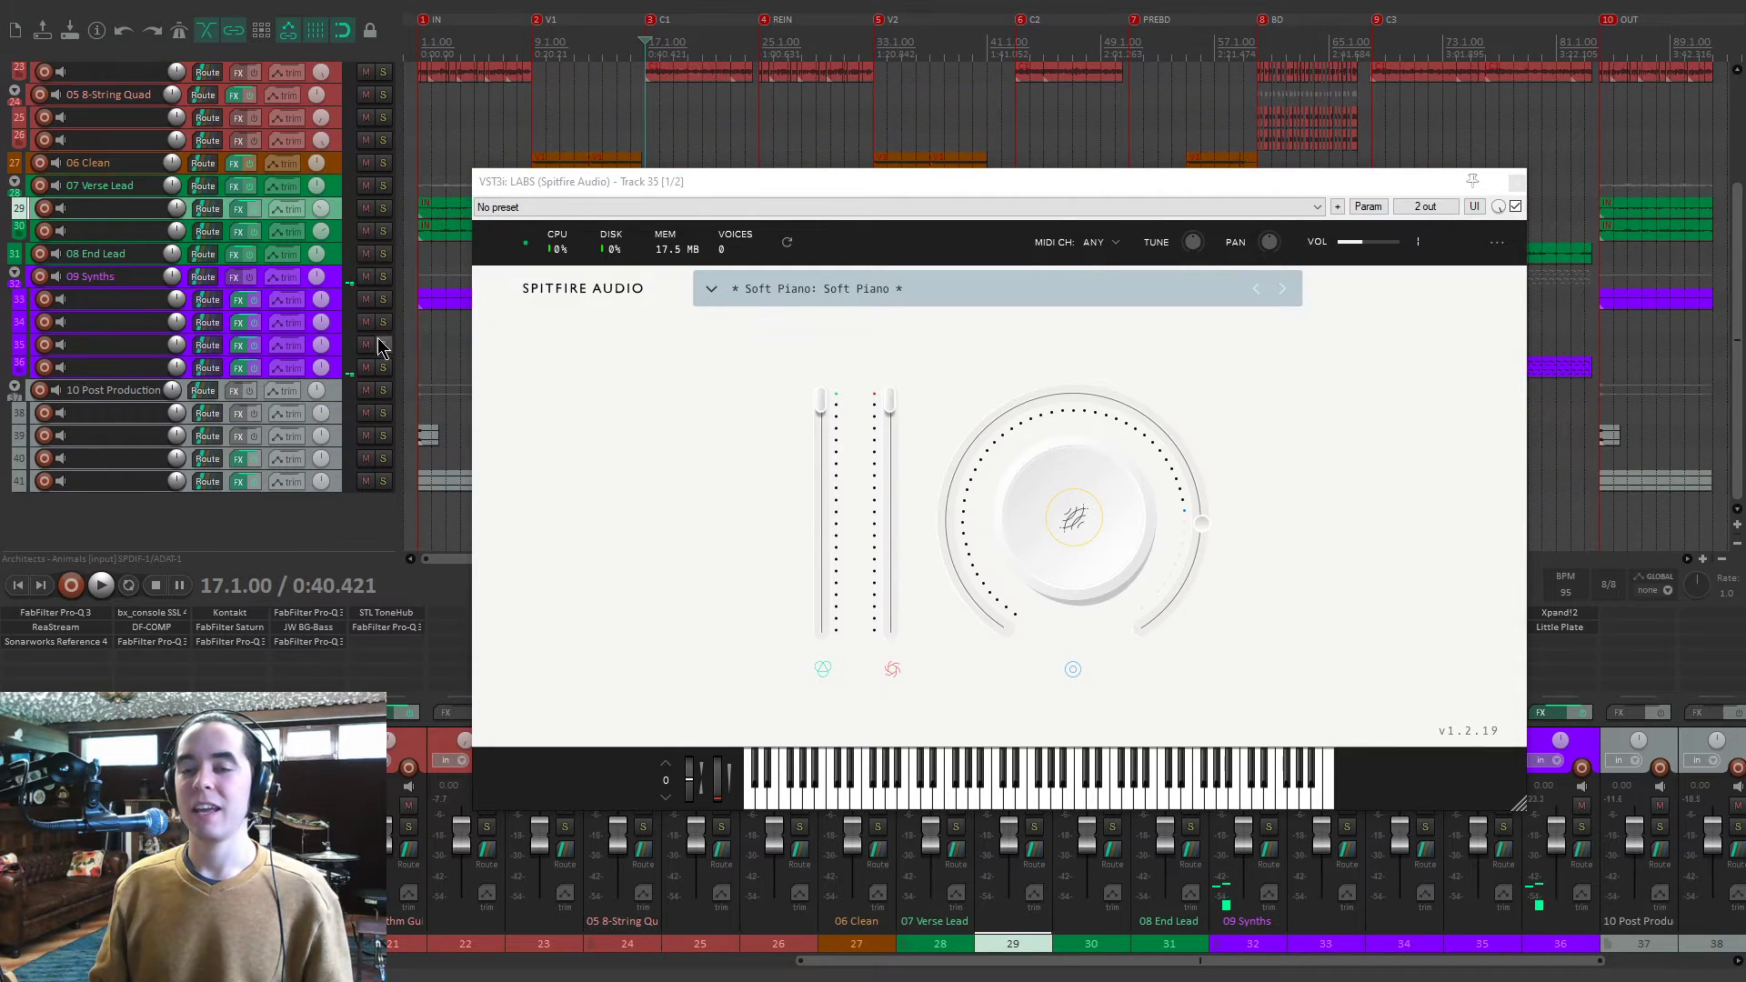
pyautogui.click(1516, 181)
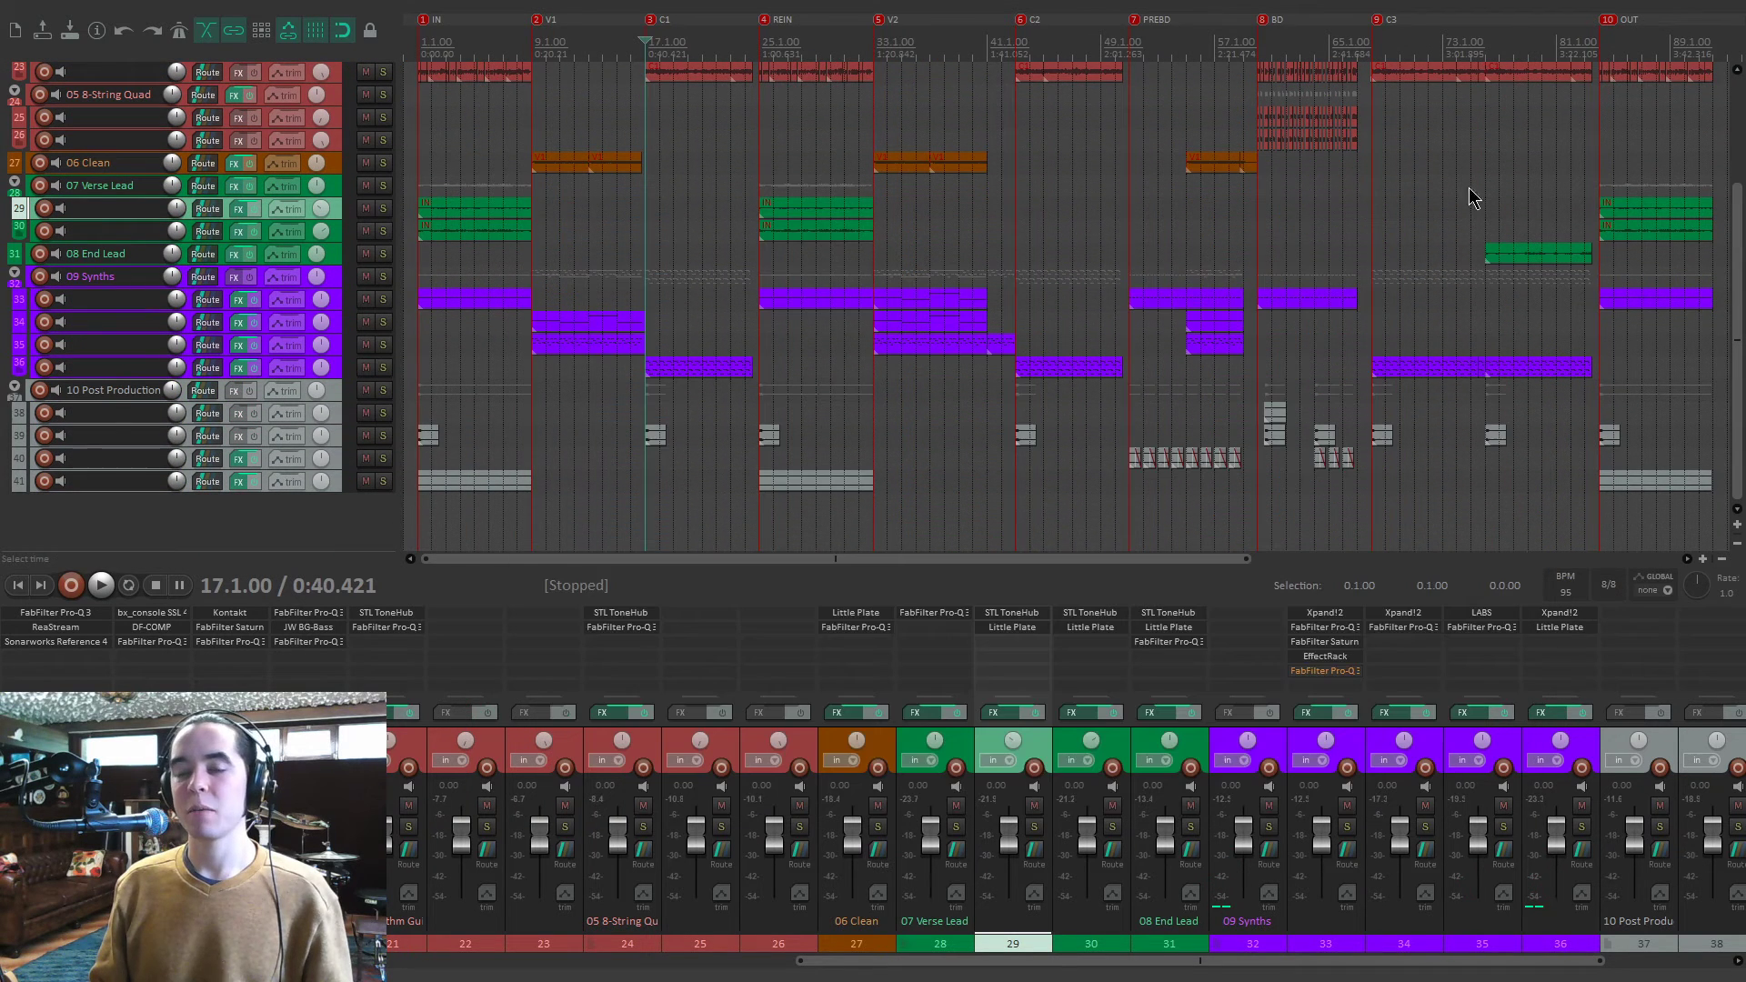
pyautogui.click(383, 367)
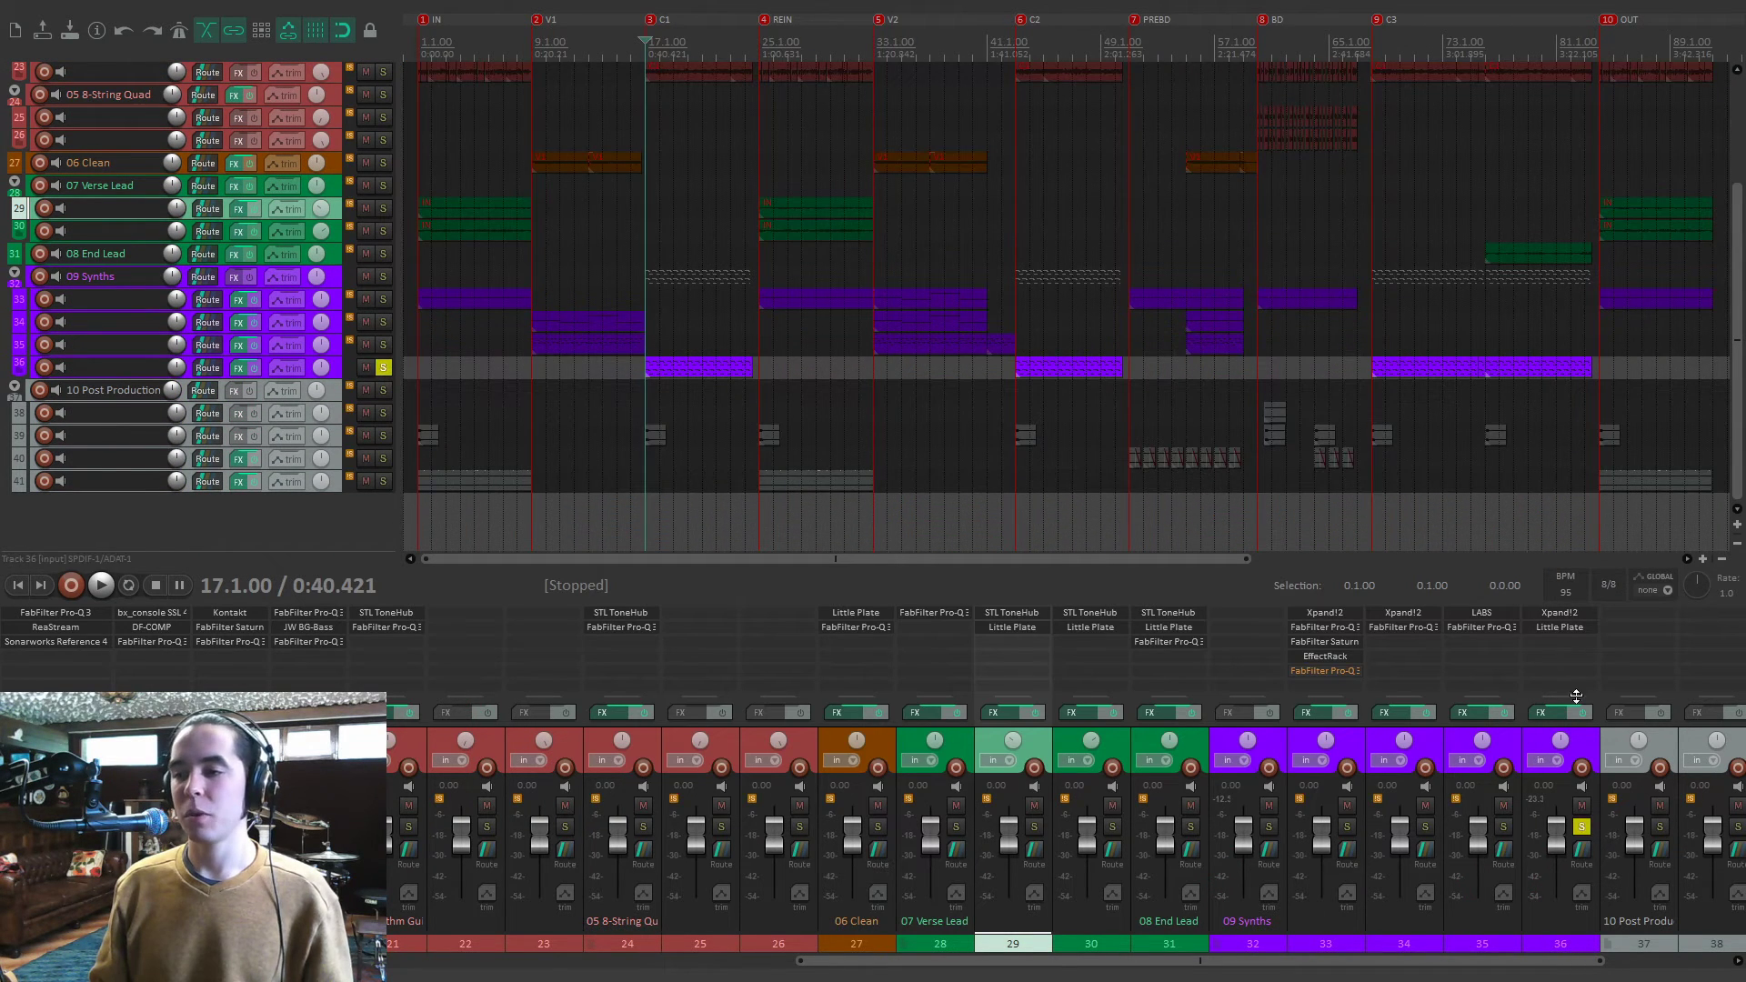
# Inspect the Xpand!2 choir patches and the Little Plate reverb on track 36 during playback, and close both plugins.
pyautogui.click(1559, 614)
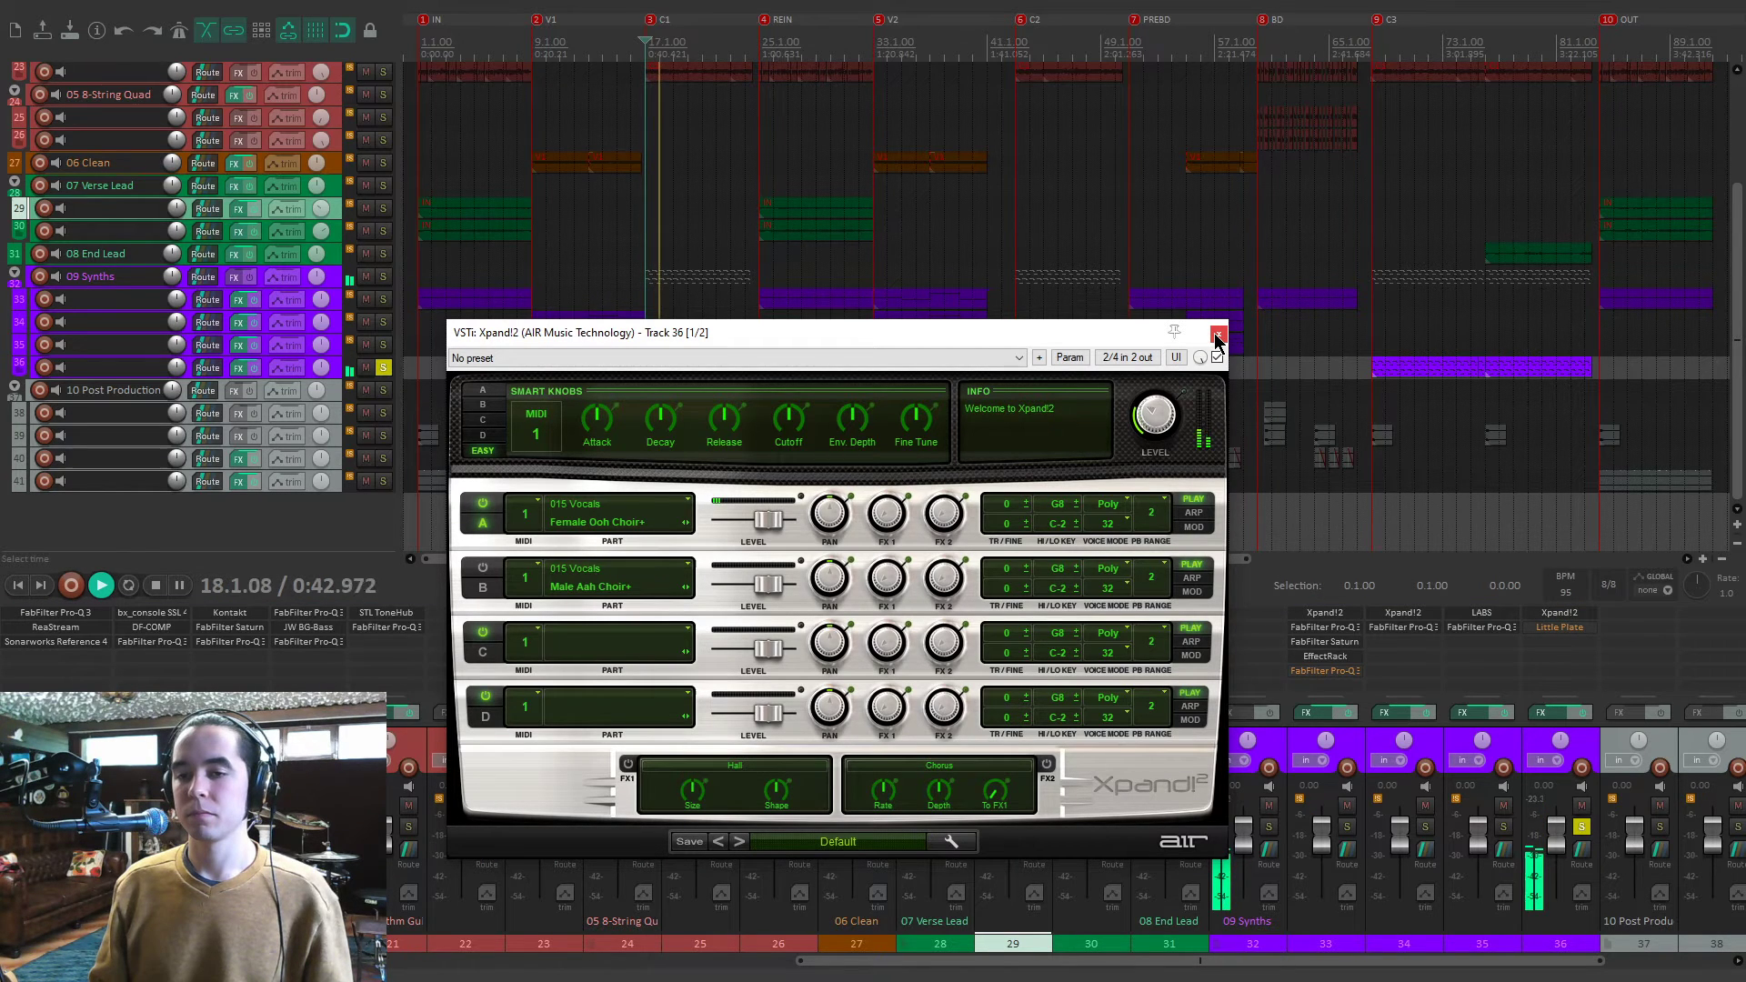
pyautogui.click(1542, 629)
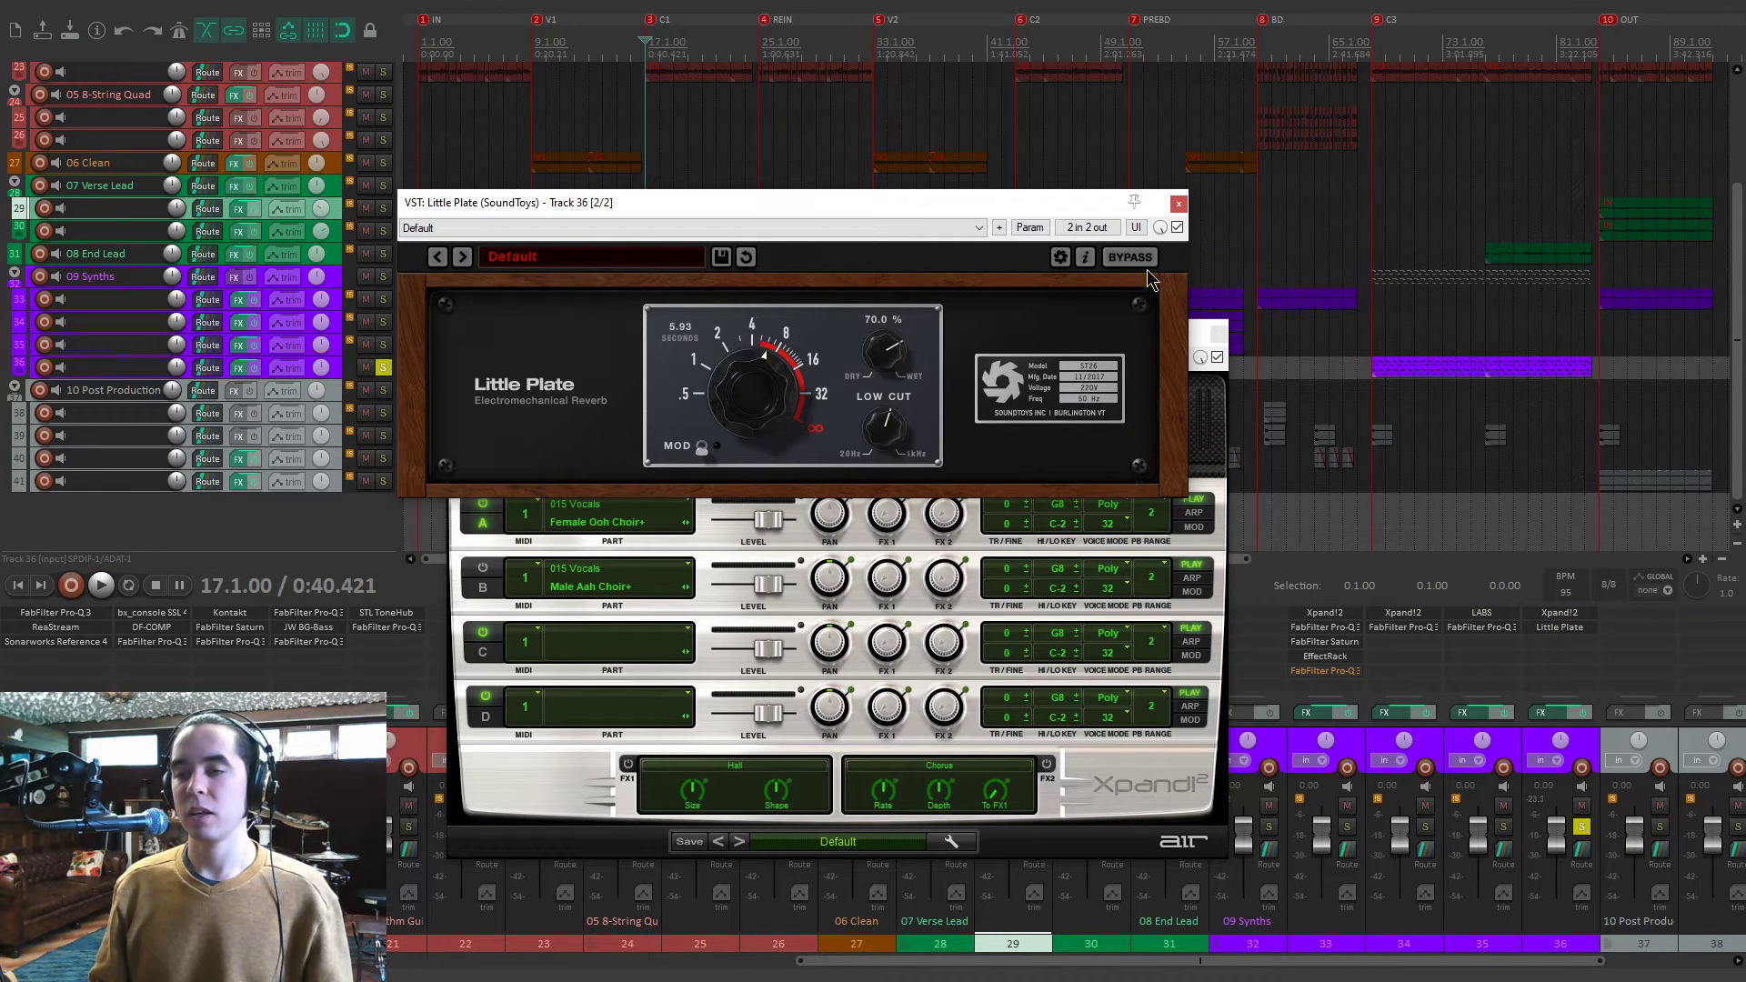
pyautogui.click(1177, 206)
pyautogui.click(1215, 330)
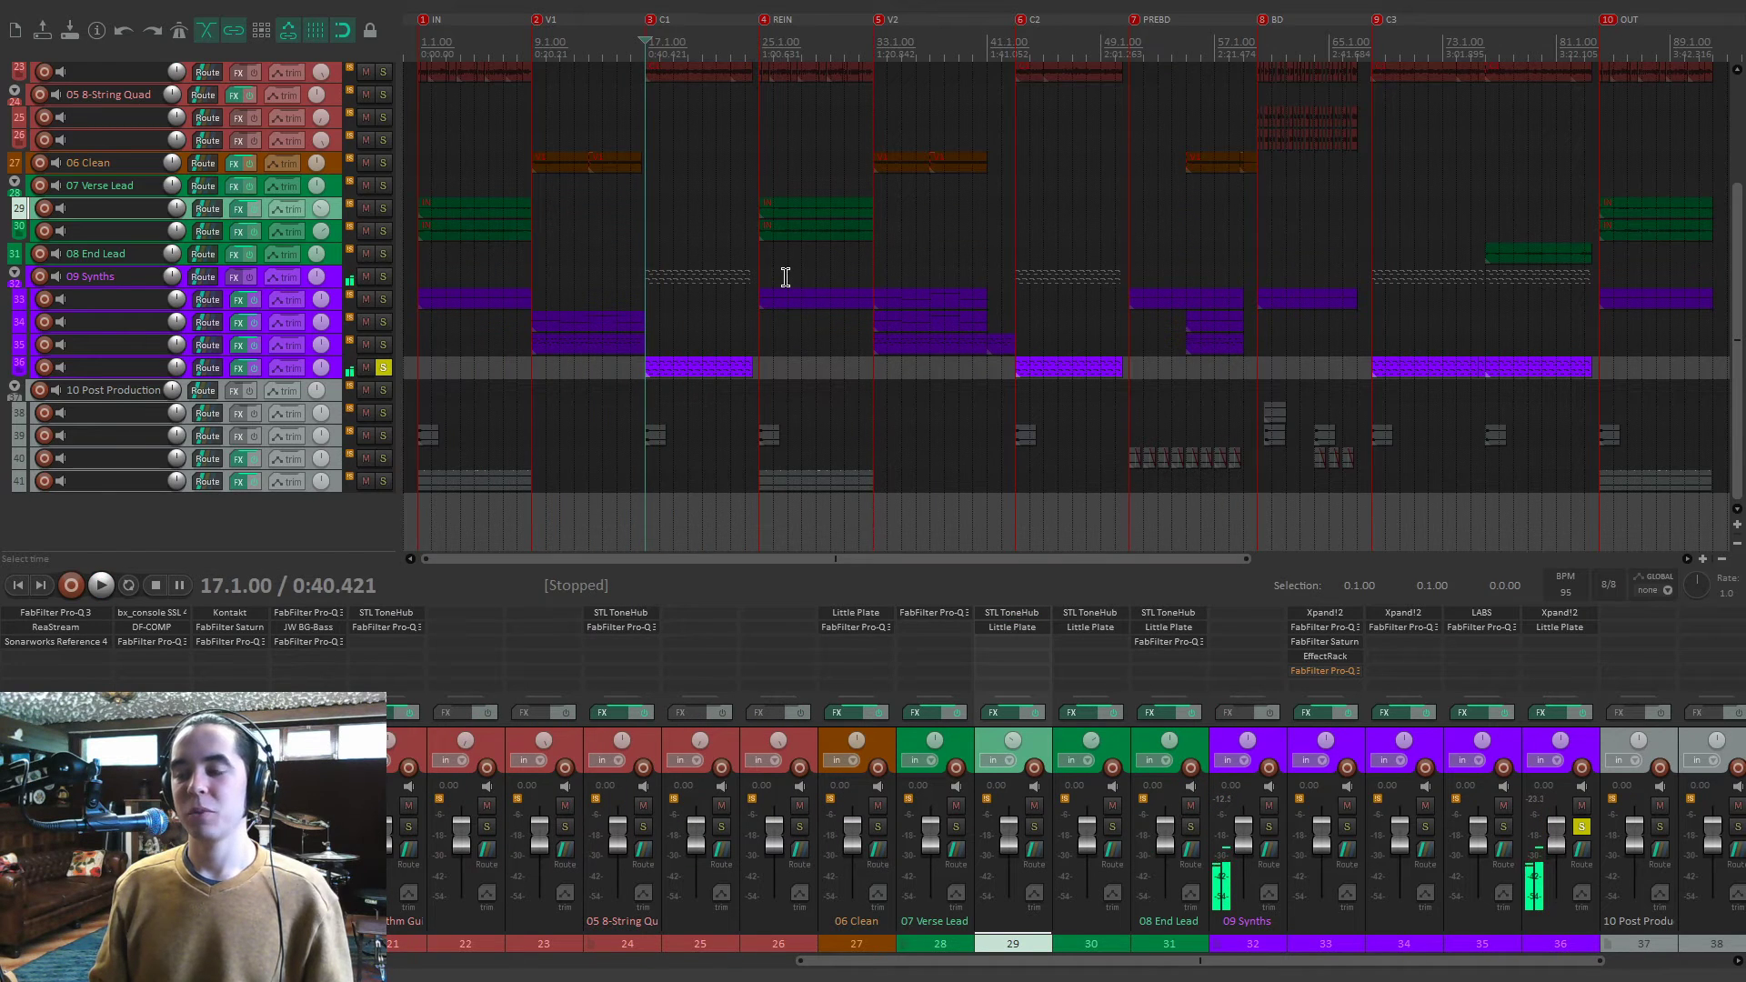
# Unsolo track 36 and compare the full mix from the C1 marker with it unmuted and muted, leaving it unmuted.
pyautogui.click(384, 368)
pyautogui.press('space')
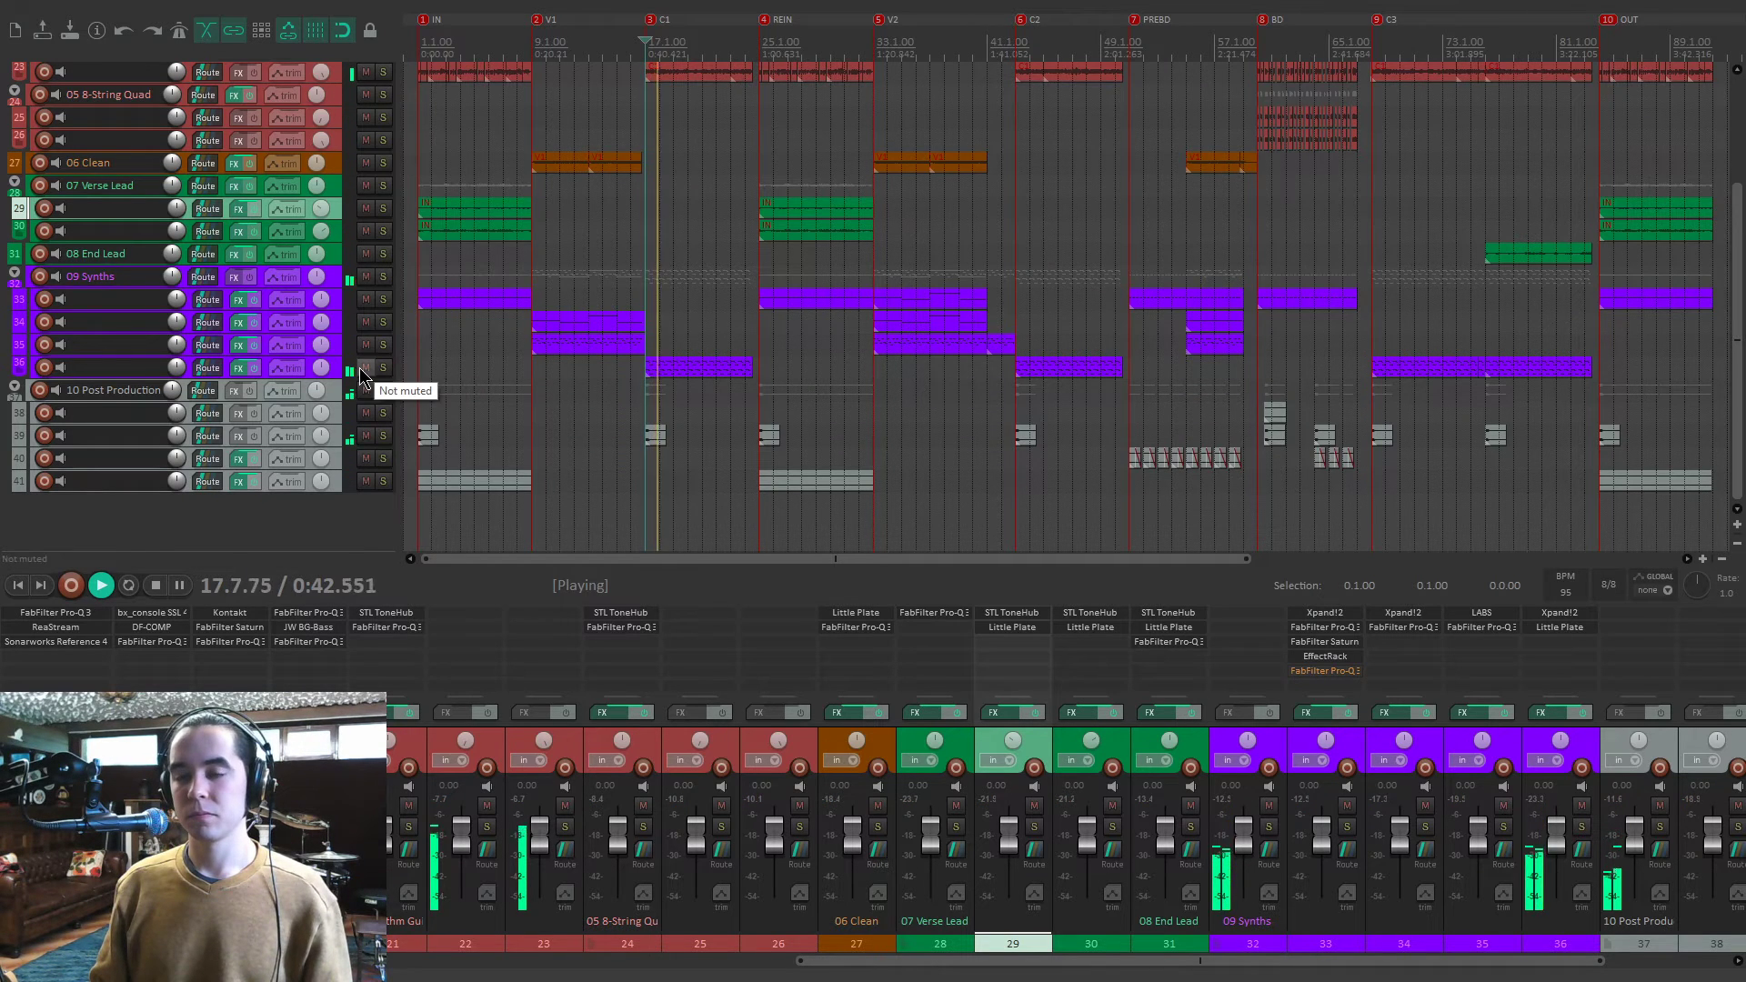
pyautogui.click(365, 368)
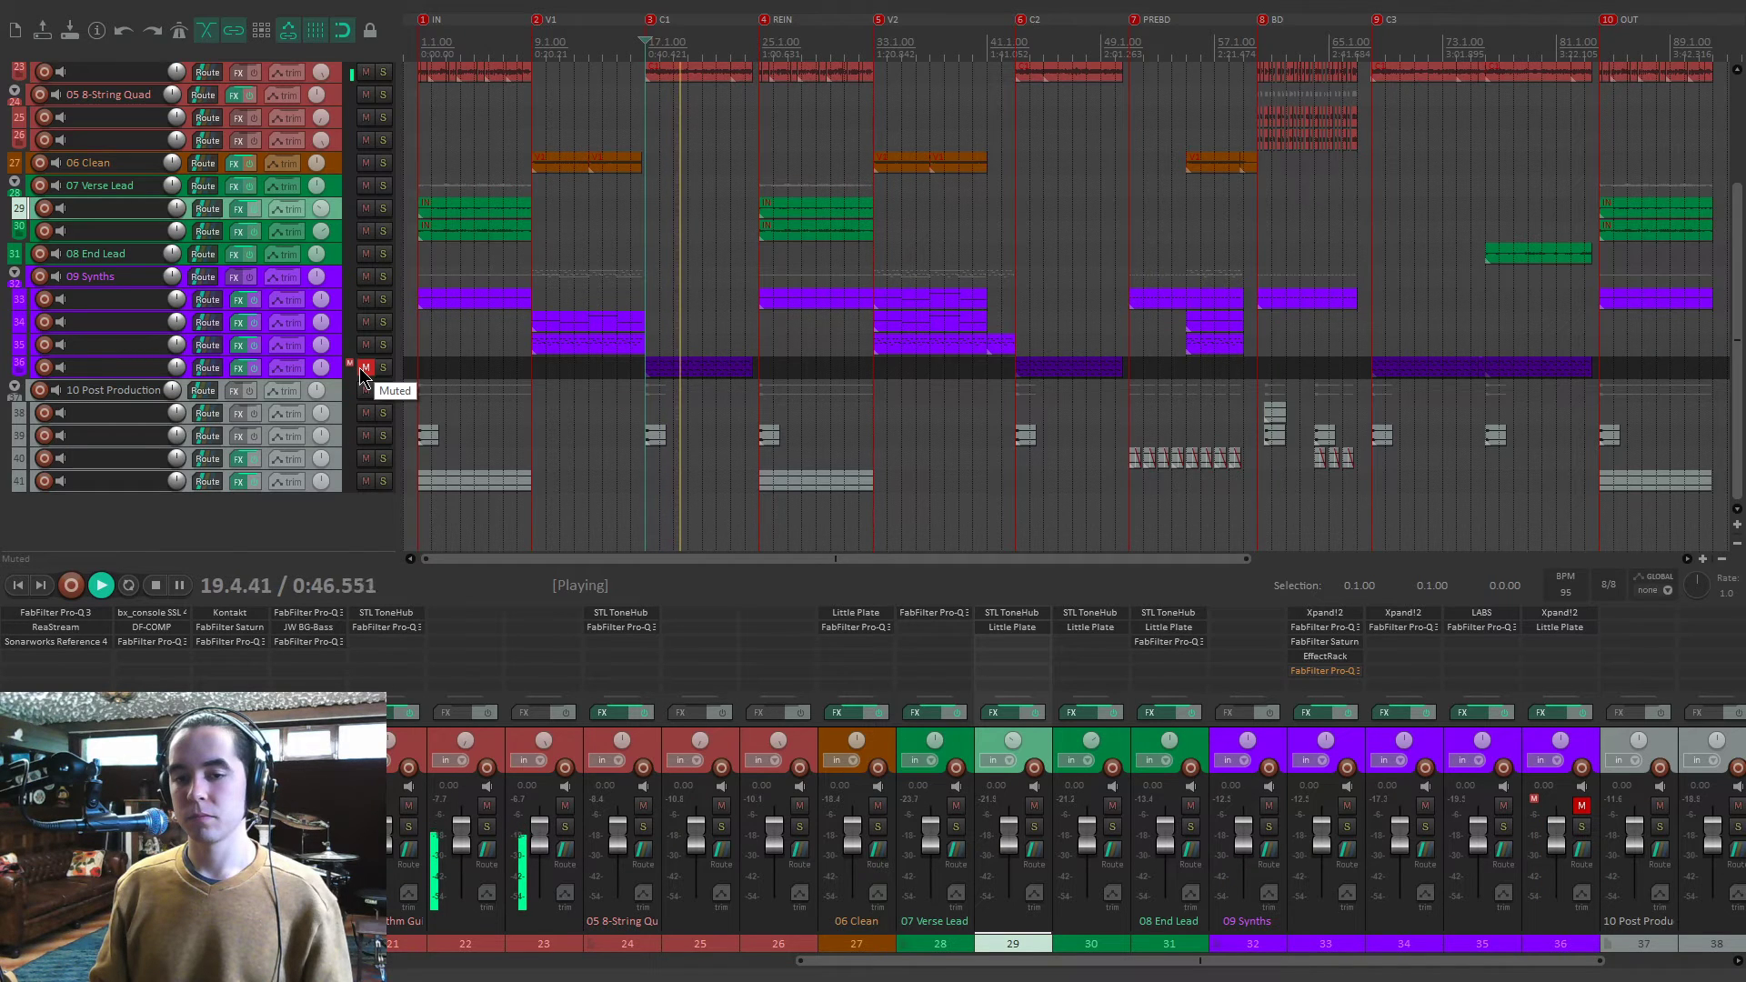
pyautogui.click(365, 368)
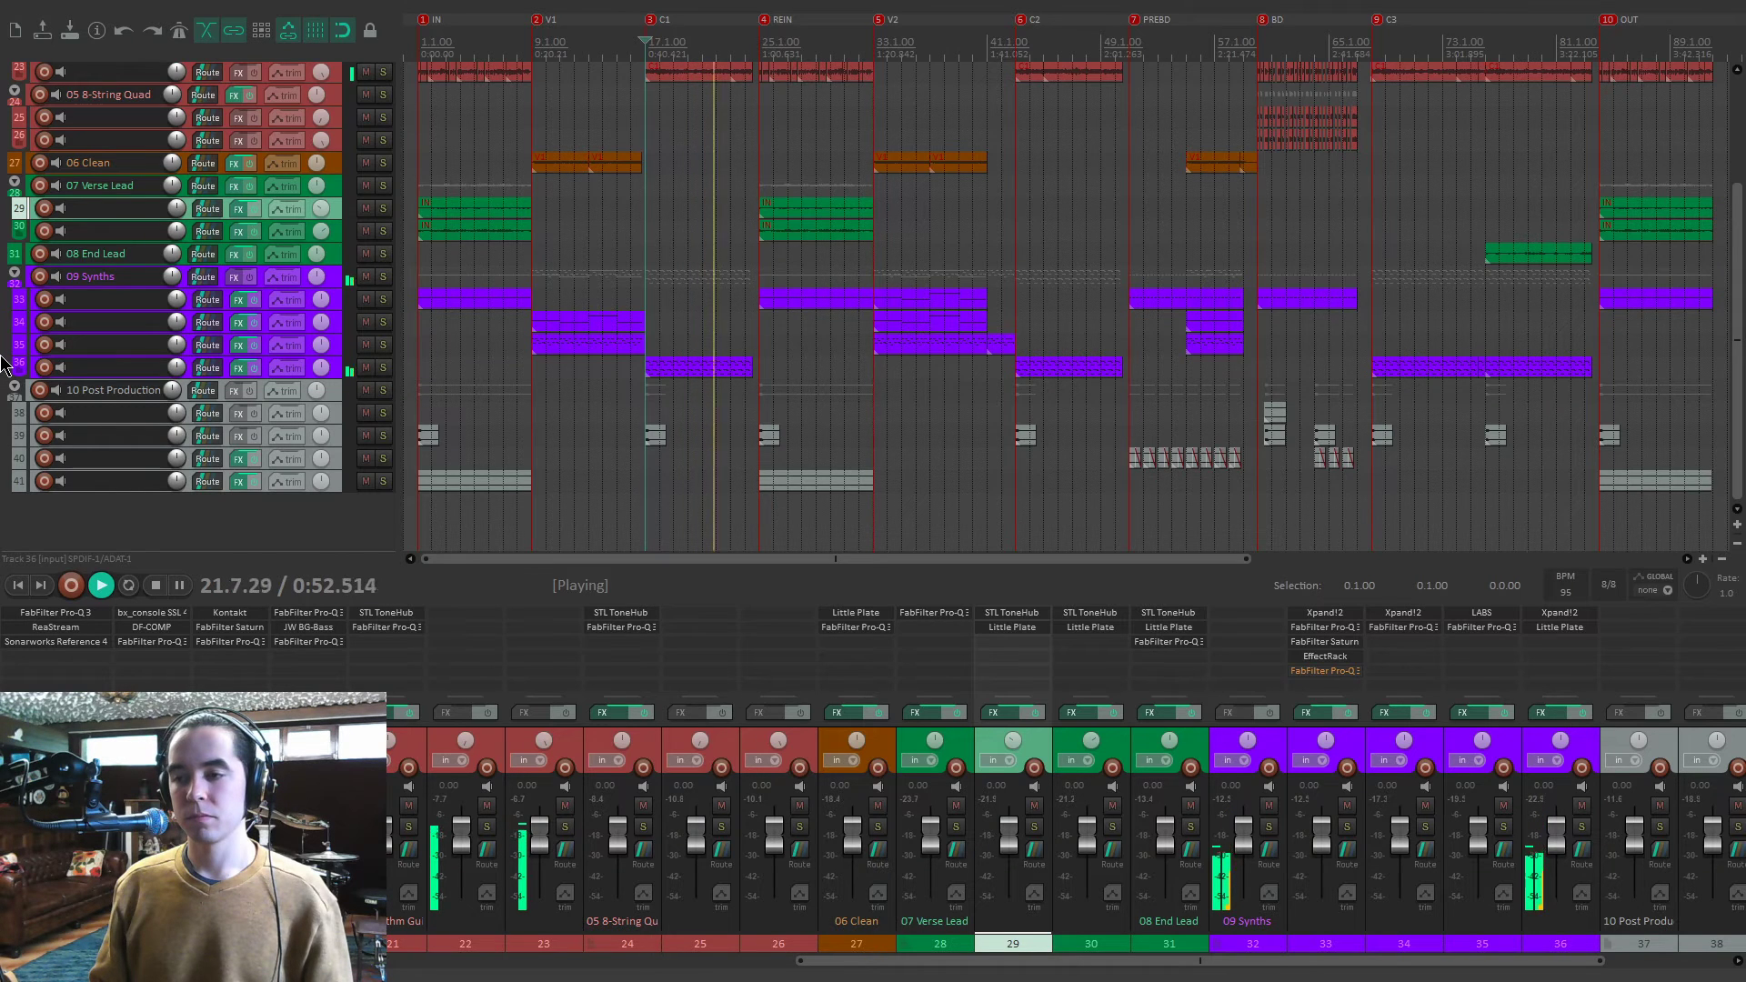
pyautogui.press('space')
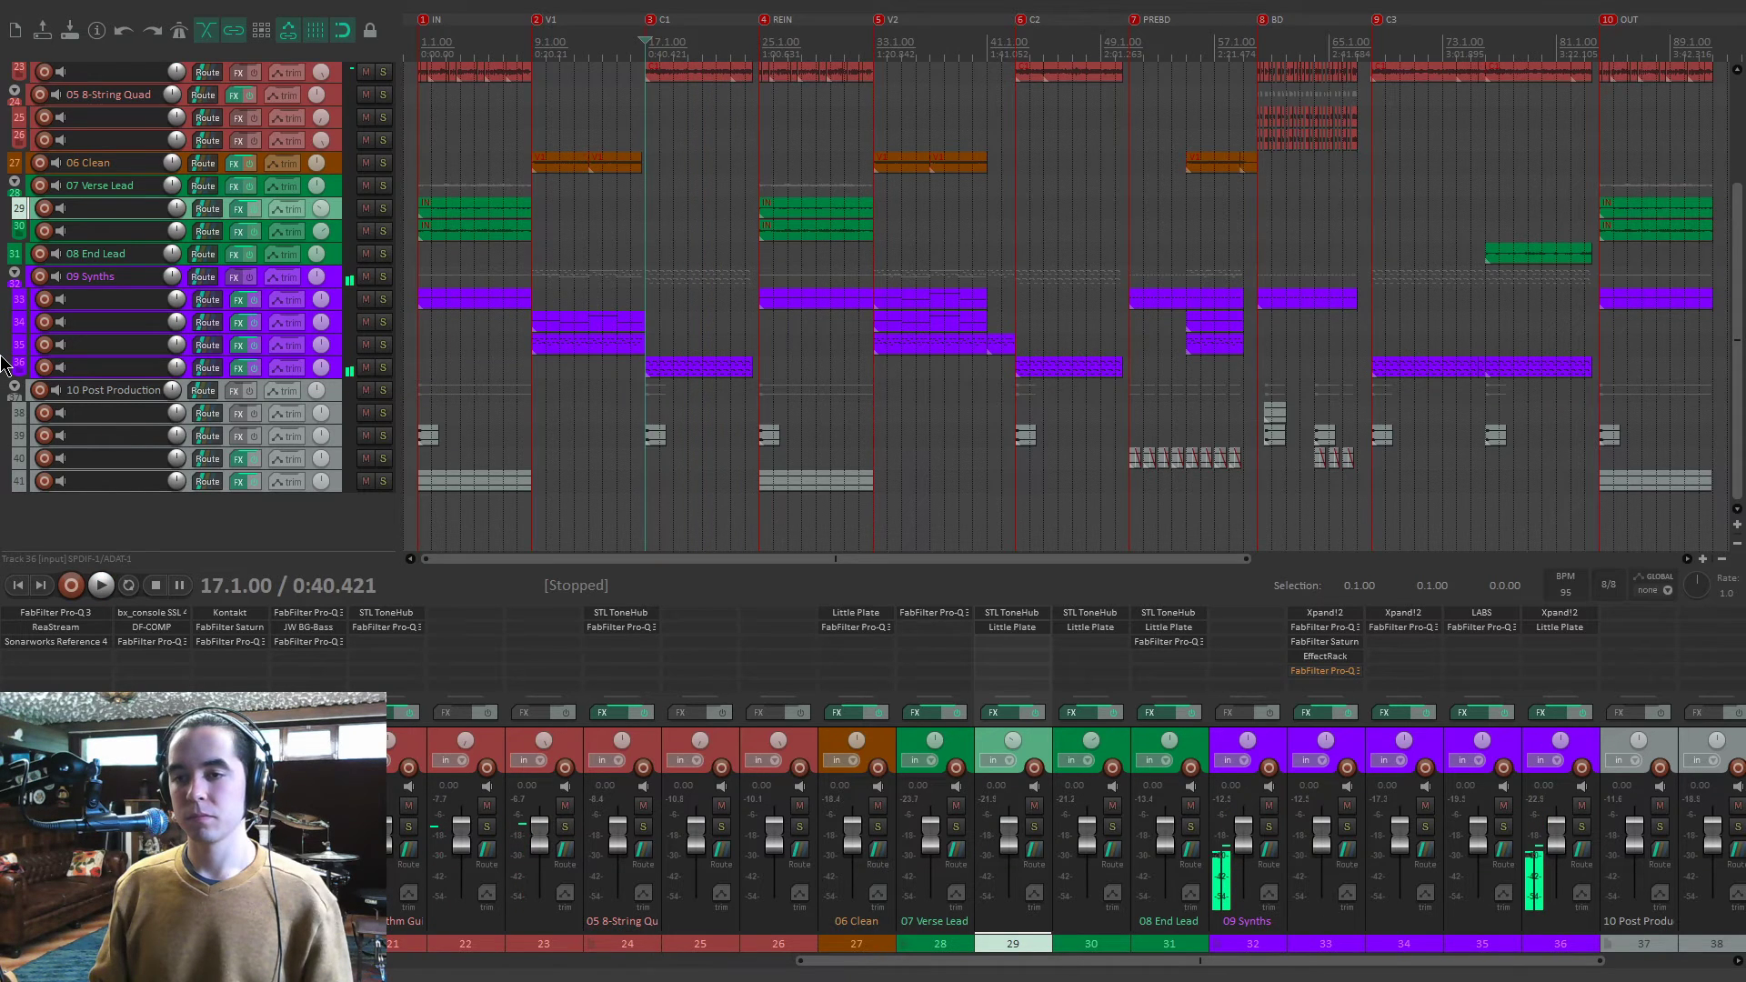
# Bring the 10 Post Production tracks into focus, solo track 38, and place the edit cursor at the BD marker.
pyautogui.click(892, 410)
pyautogui.scroll(-2, 890, 410)
pyautogui.press('Home')
pyautogui.scroll(1, 739, 419)
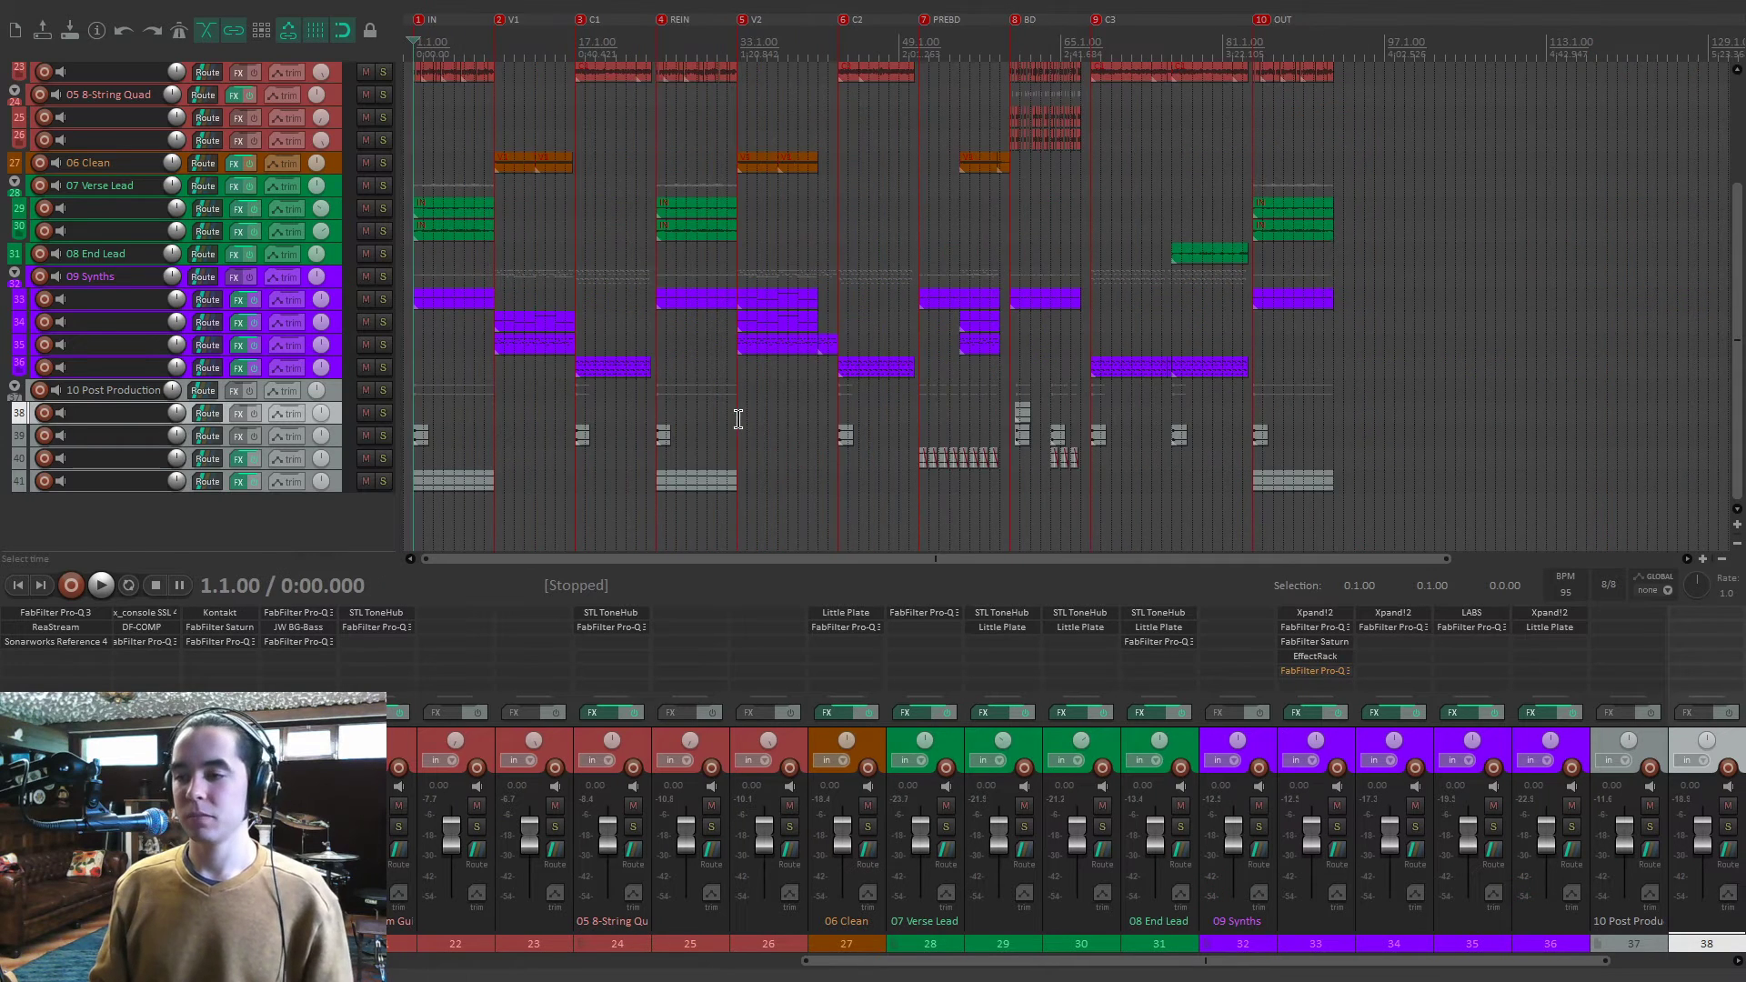
pyautogui.hscroll(3, 1236, 722)
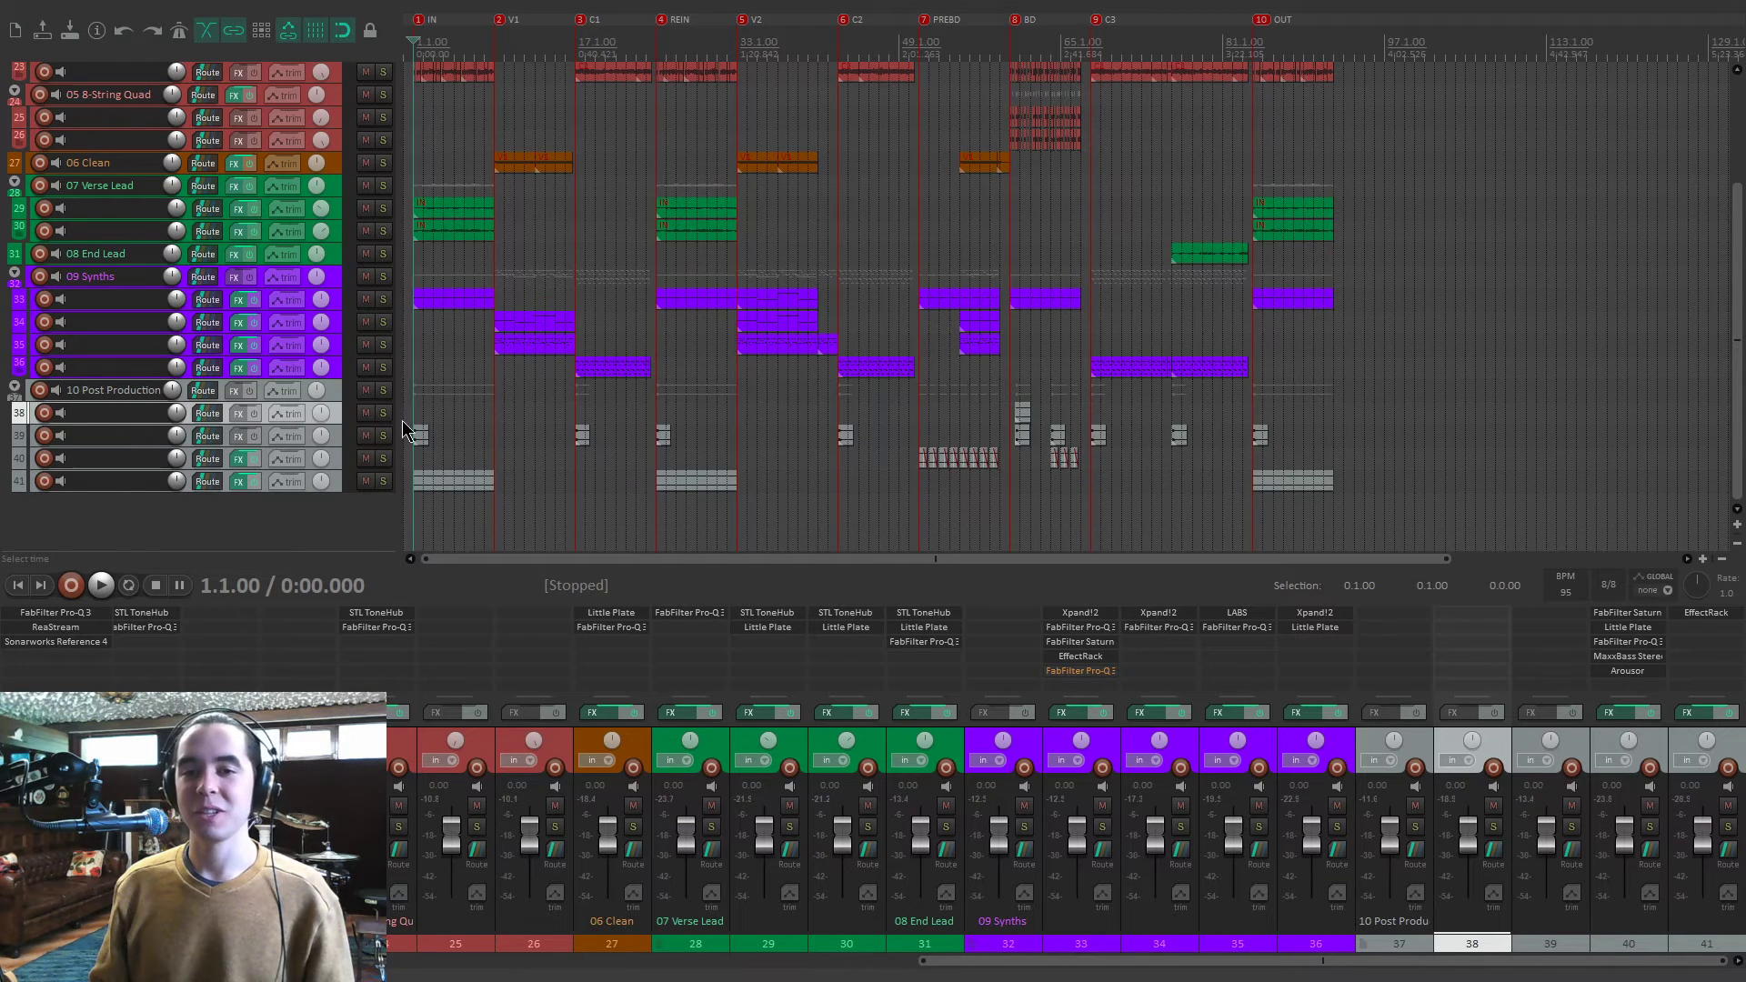
pyautogui.click(383, 415)
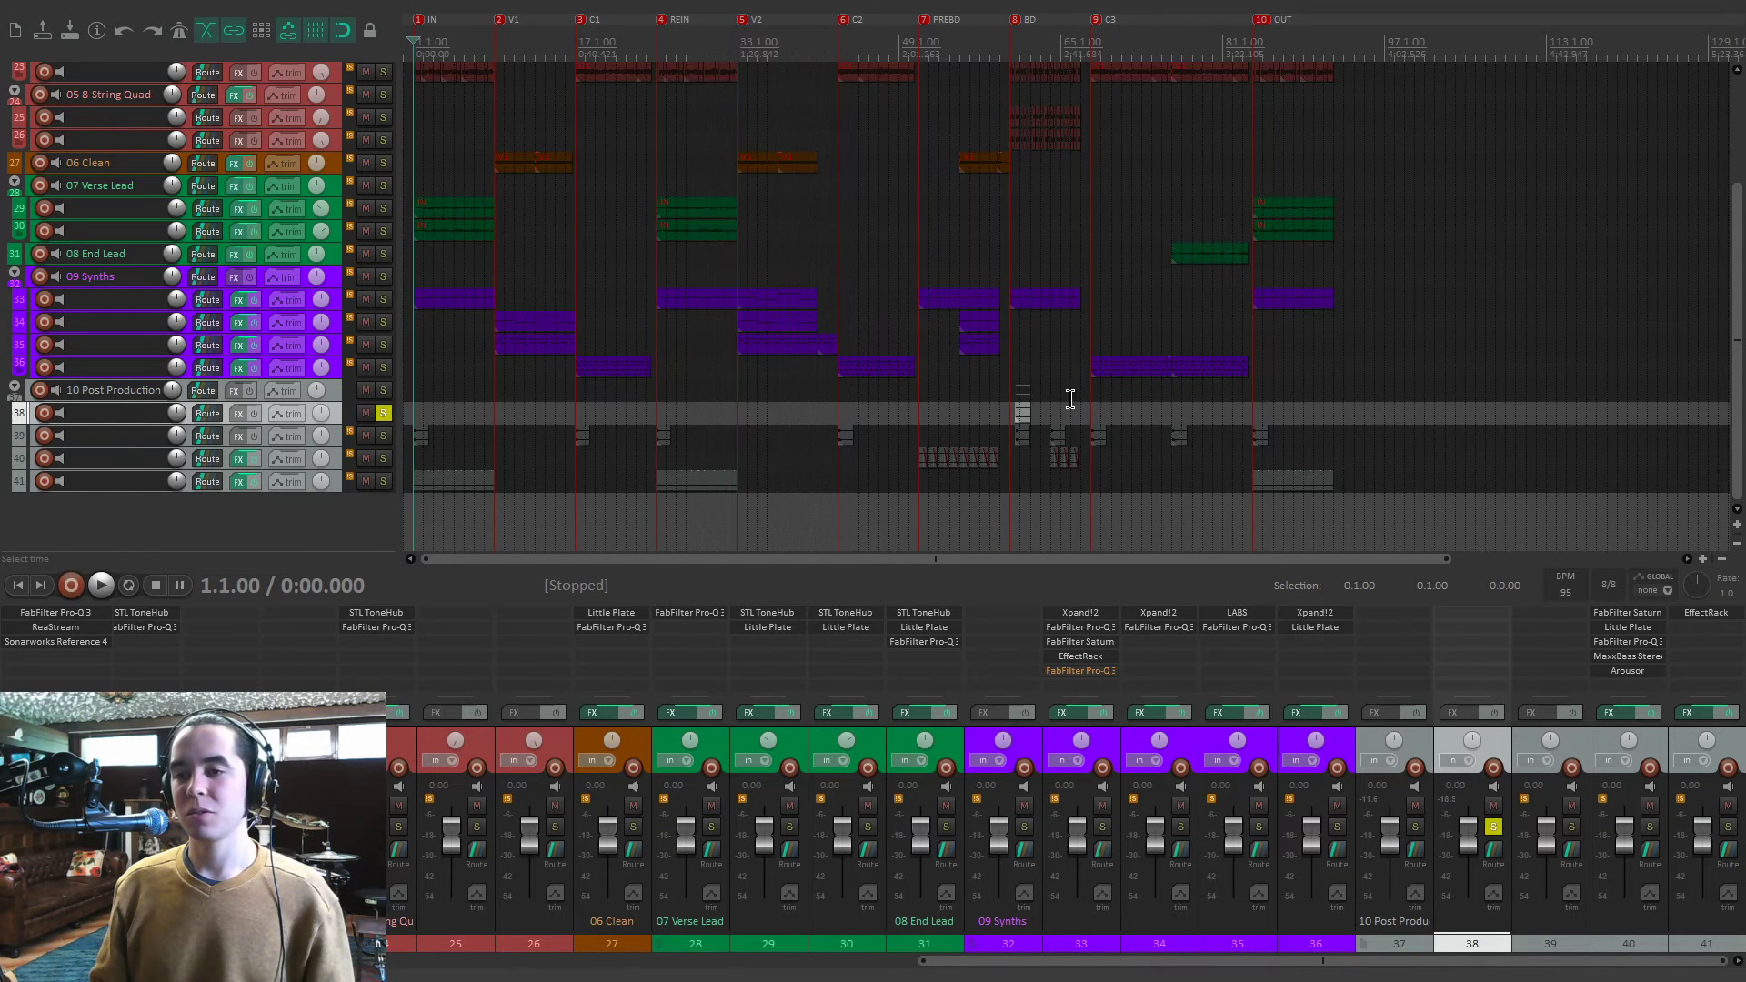
pyautogui.click(1009, 385)
pyautogui.scroll(5, 1013, 427)
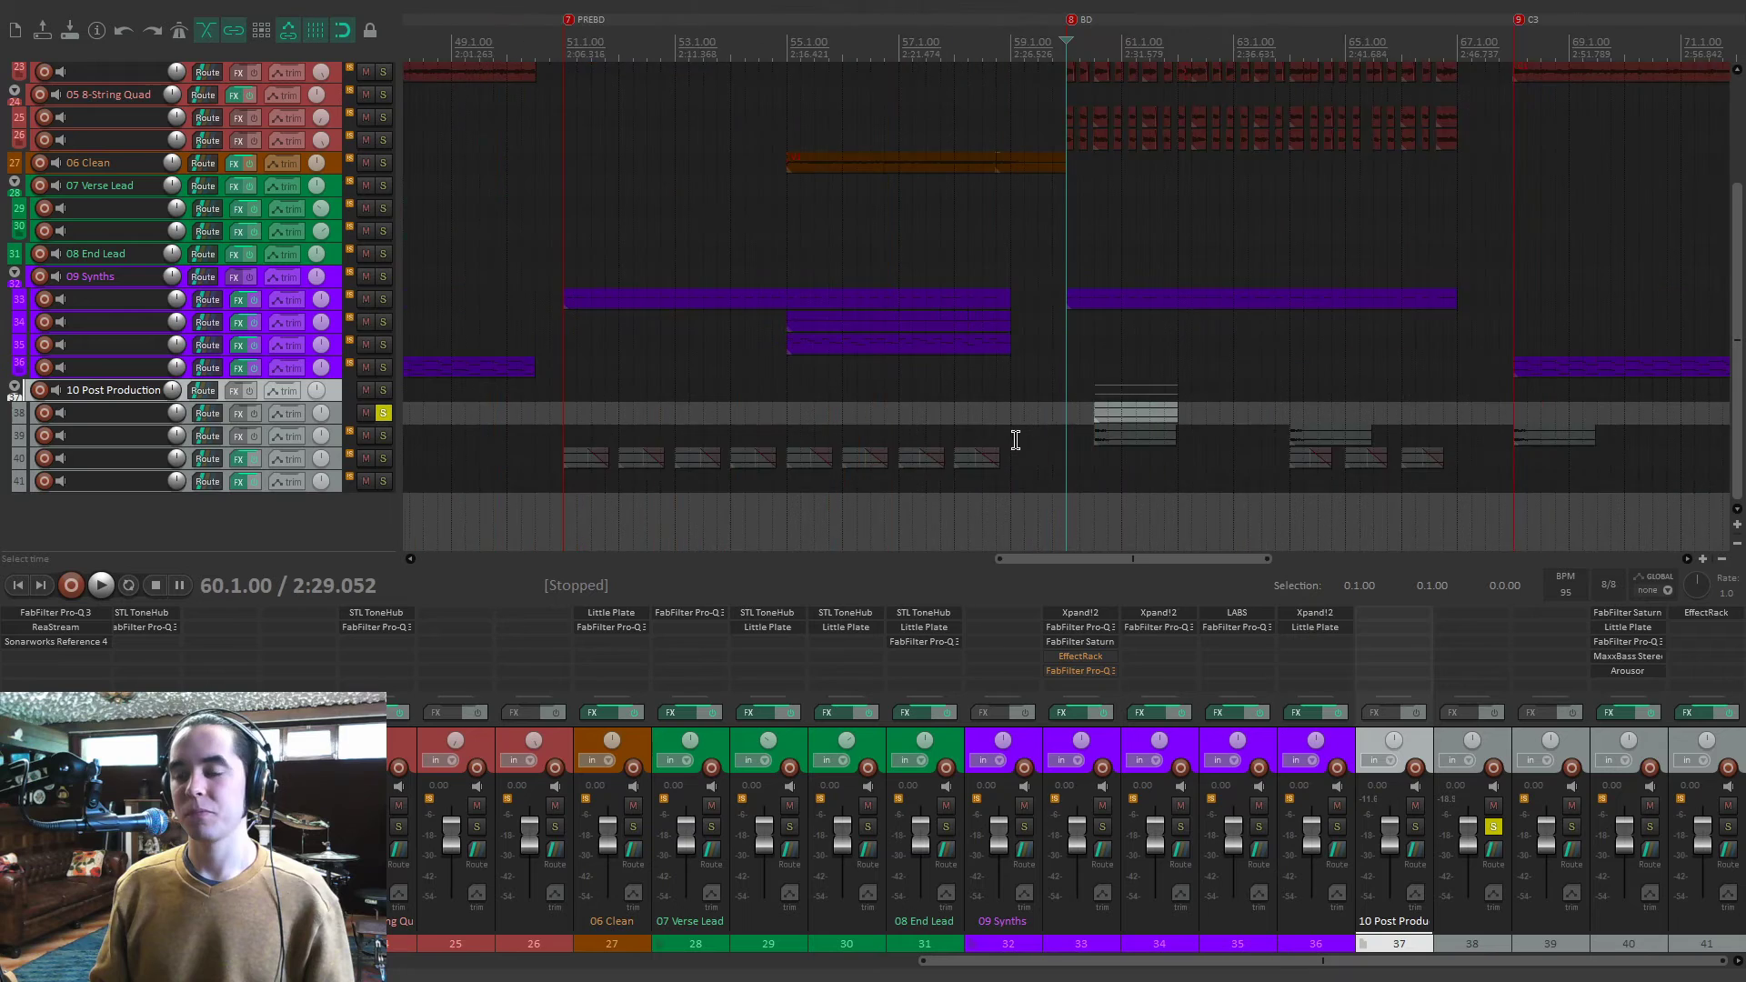
# Switch the solo to track 39 and play it from the BD marker.
pyautogui.click(383, 436)
pyautogui.press('space')
pyautogui.scroll(-5, 964, 405)
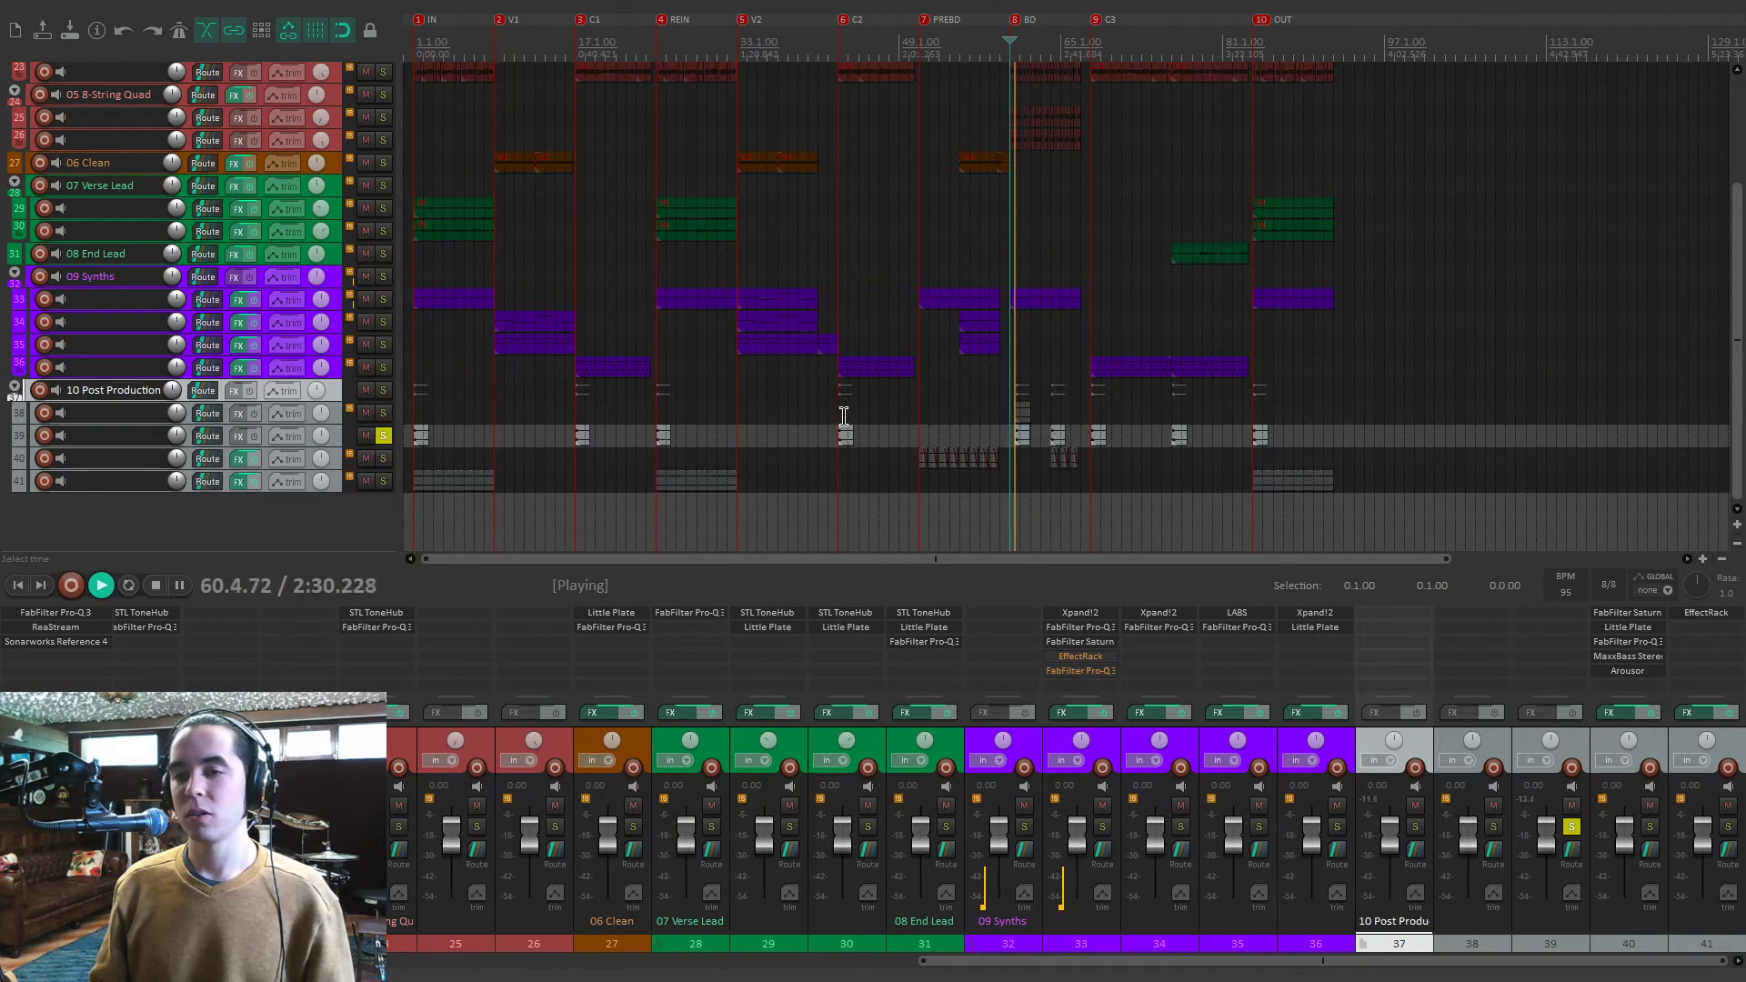
pyautogui.scroll(5, 1008, 391)
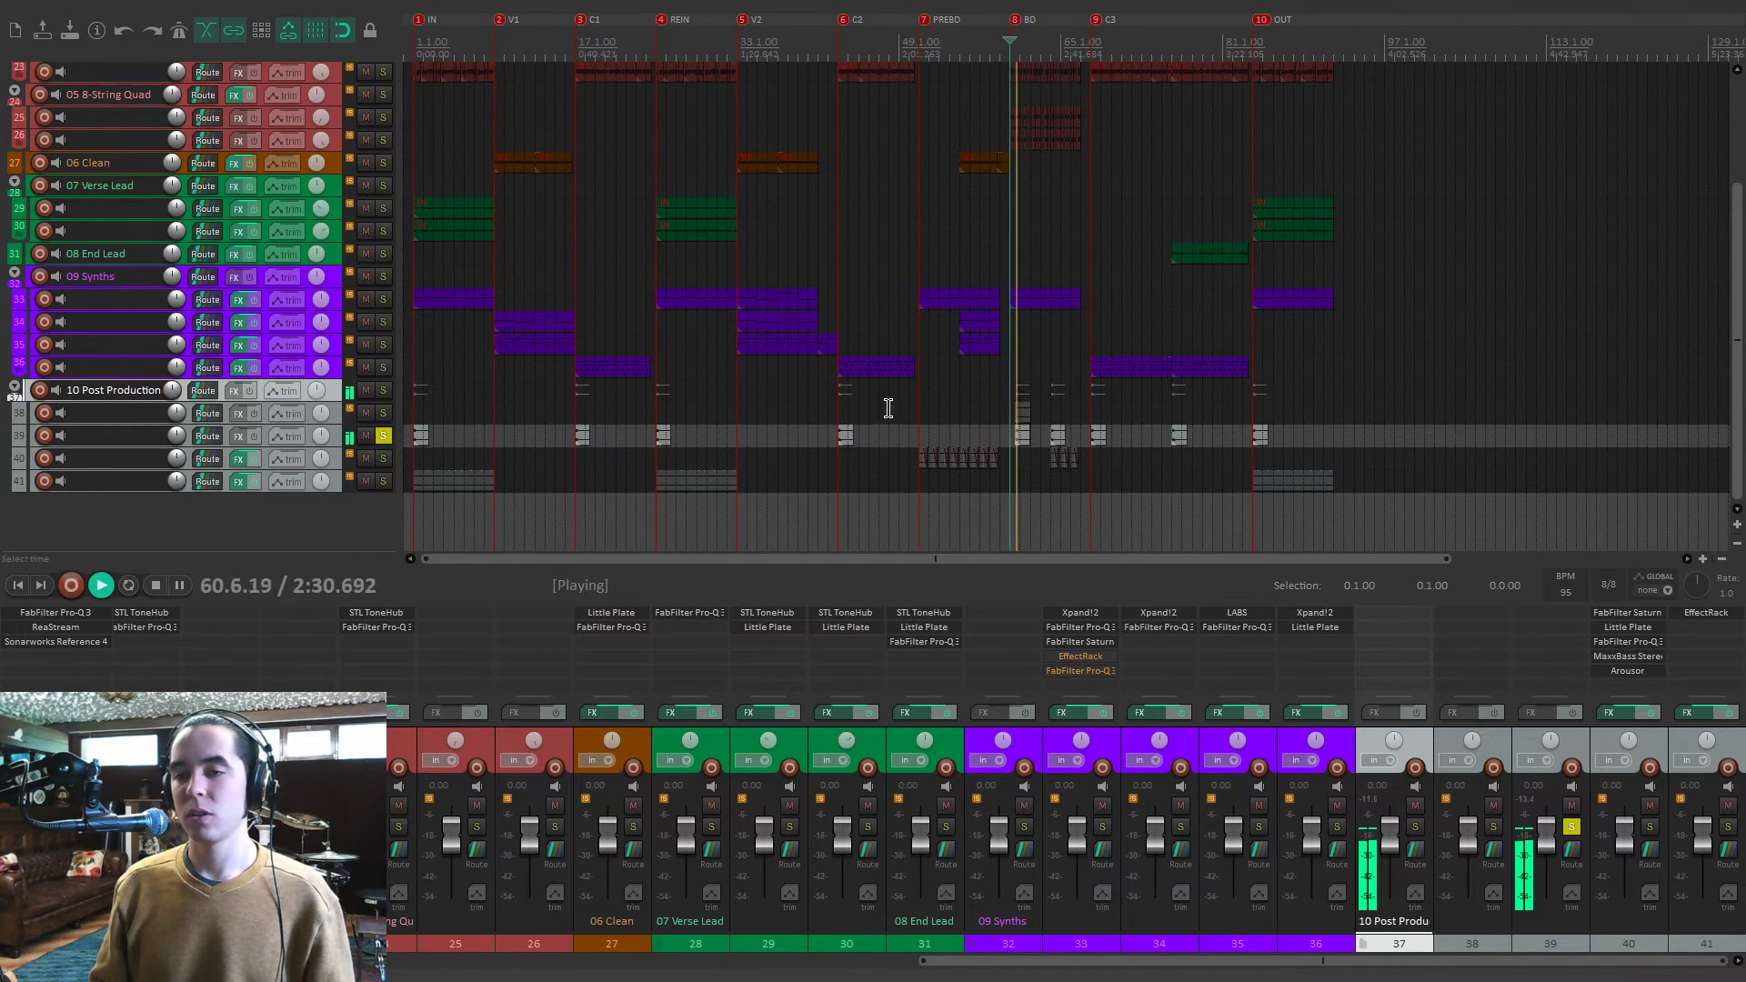
# Play from 60.3.00 with track 38 soloed and in the full mix, and stop playback.
pyautogui.click(383, 414)
pyautogui.click(1009, 374)
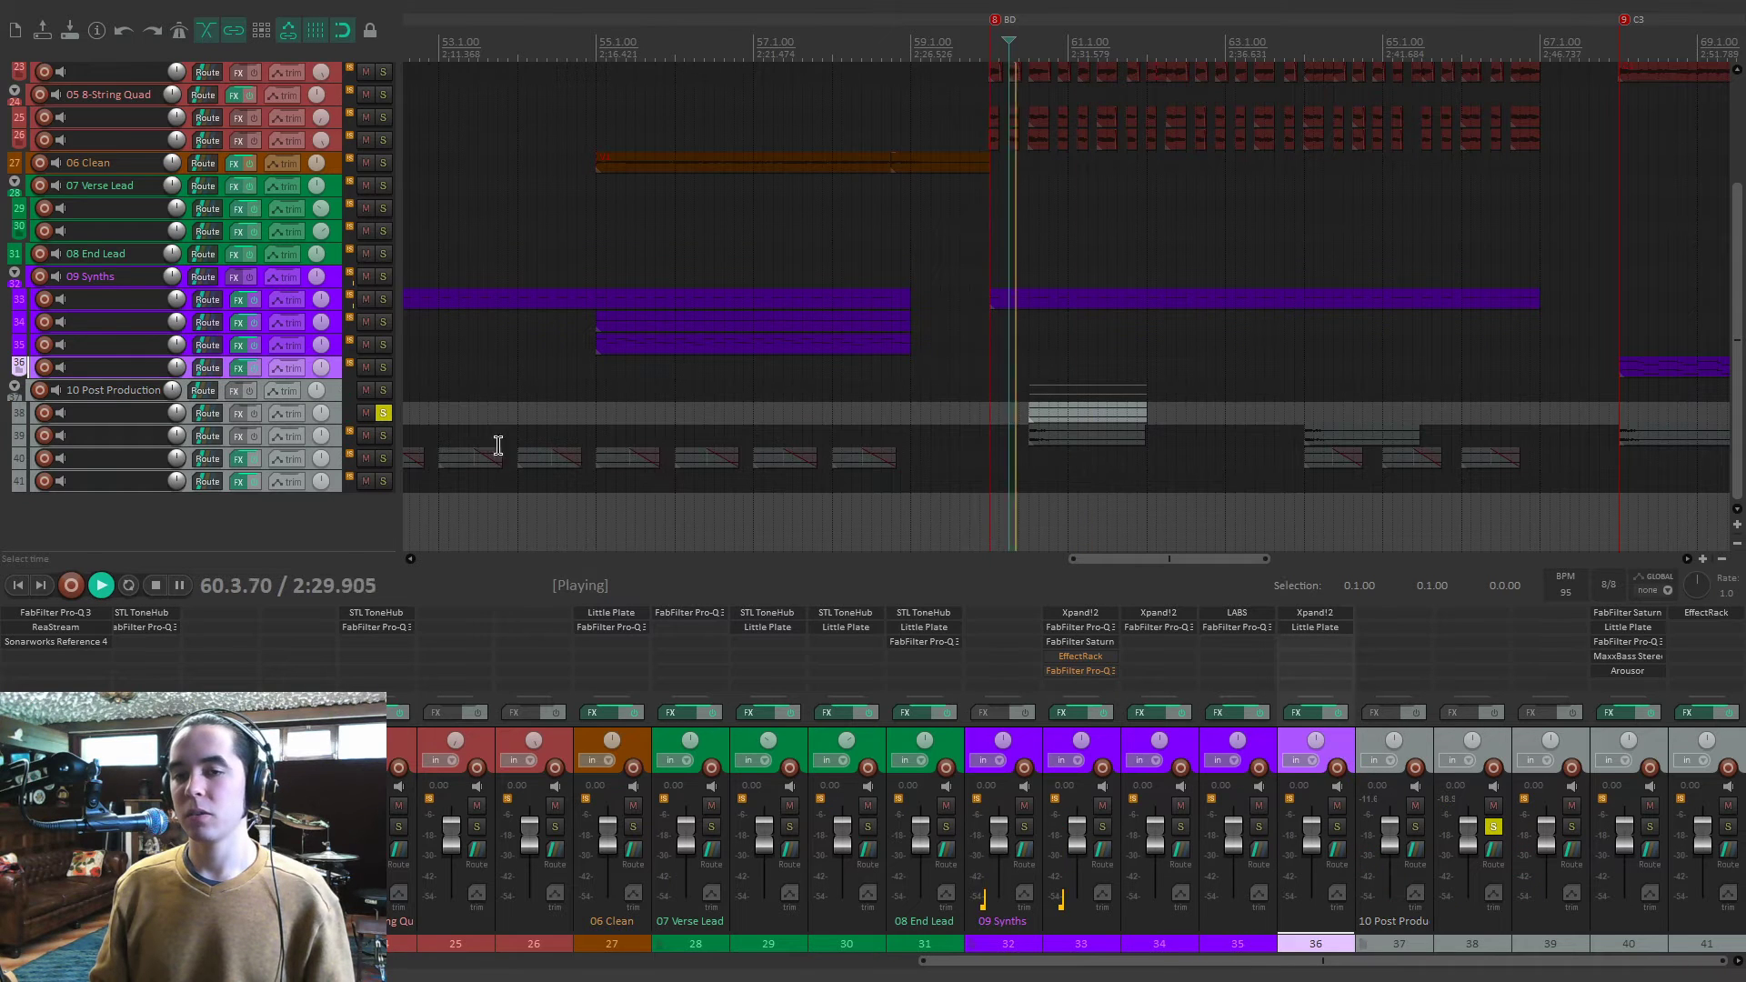
pyautogui.click(383, 413)
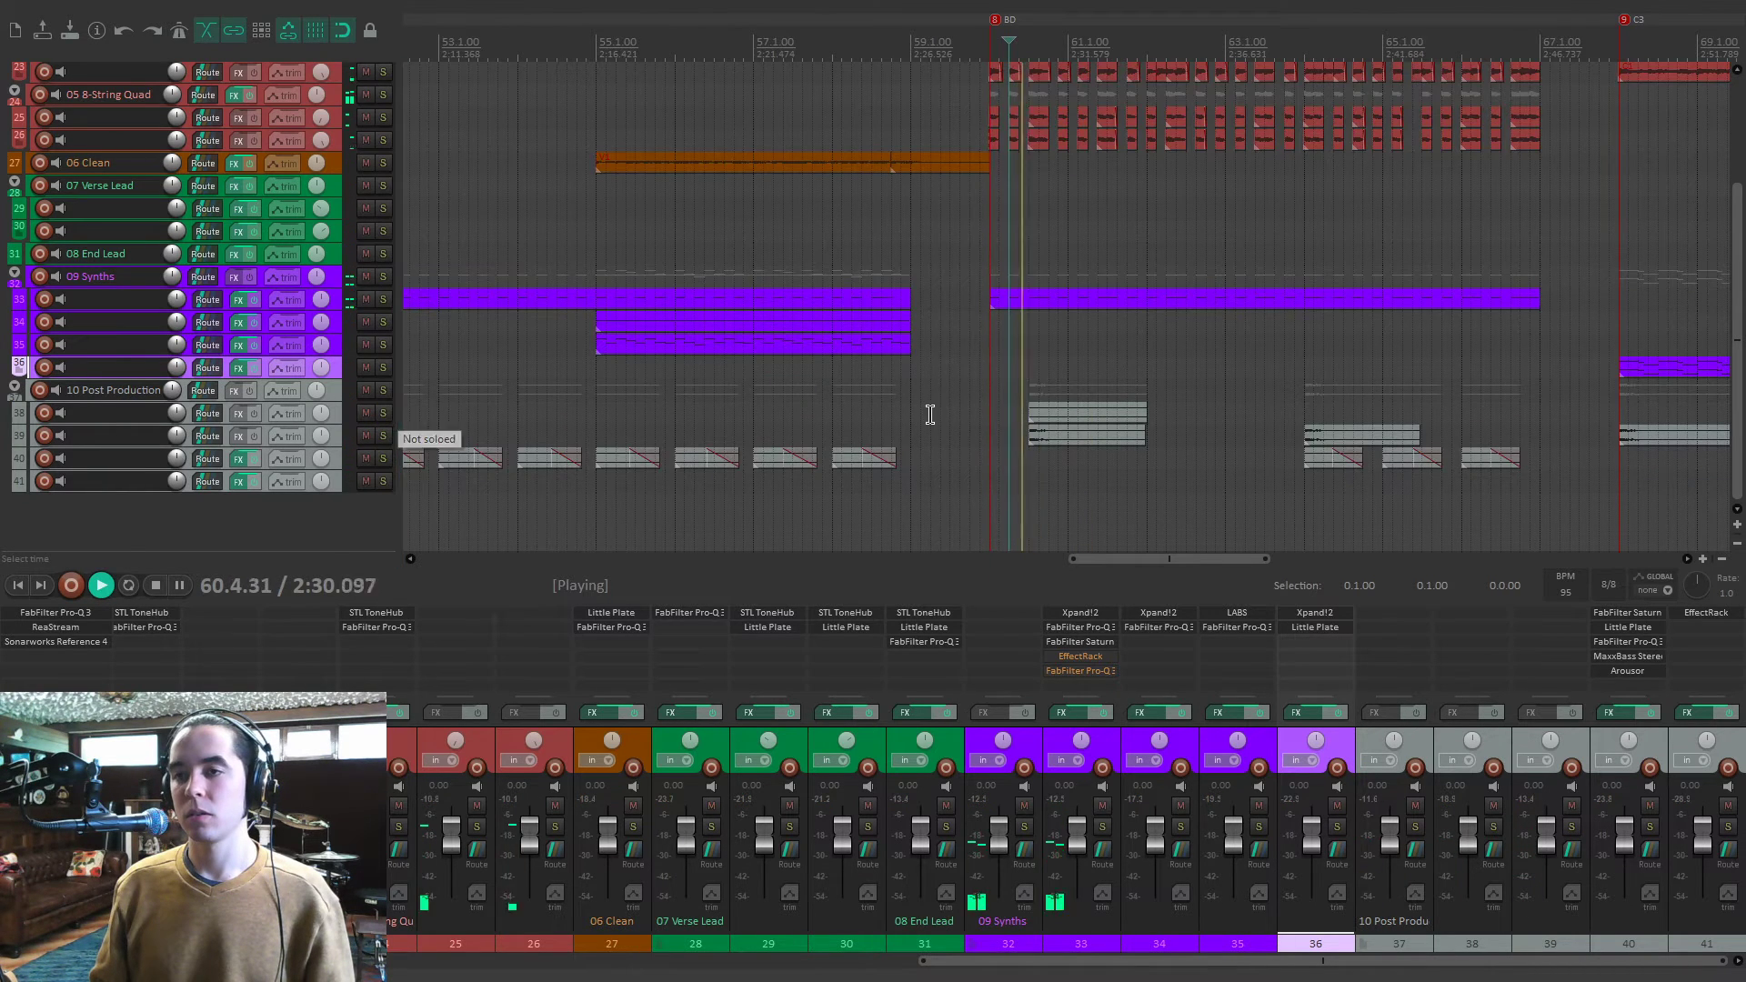
pyautogui.press('space')
# Compare tracks 38 and 39 soloed together against the full mix, playing from 60.3.00.
pyautogui.click(383, 413)
pyautogui.click(383, 435)
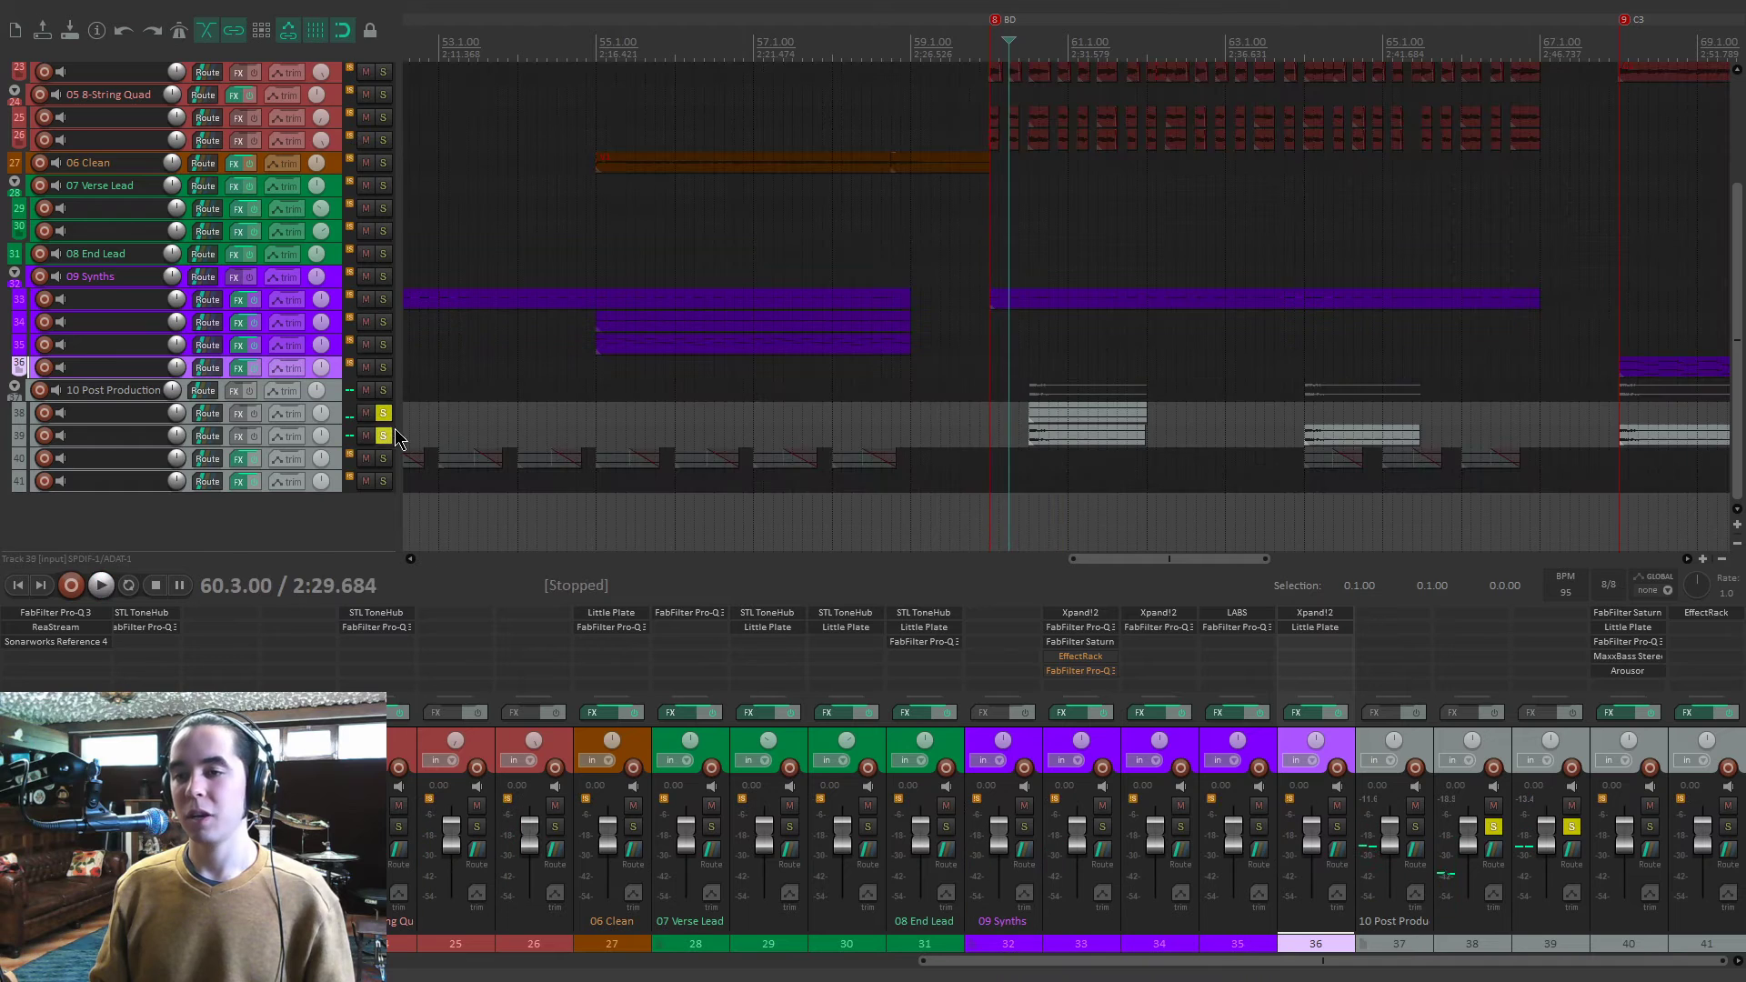
pyautogui.press('space')
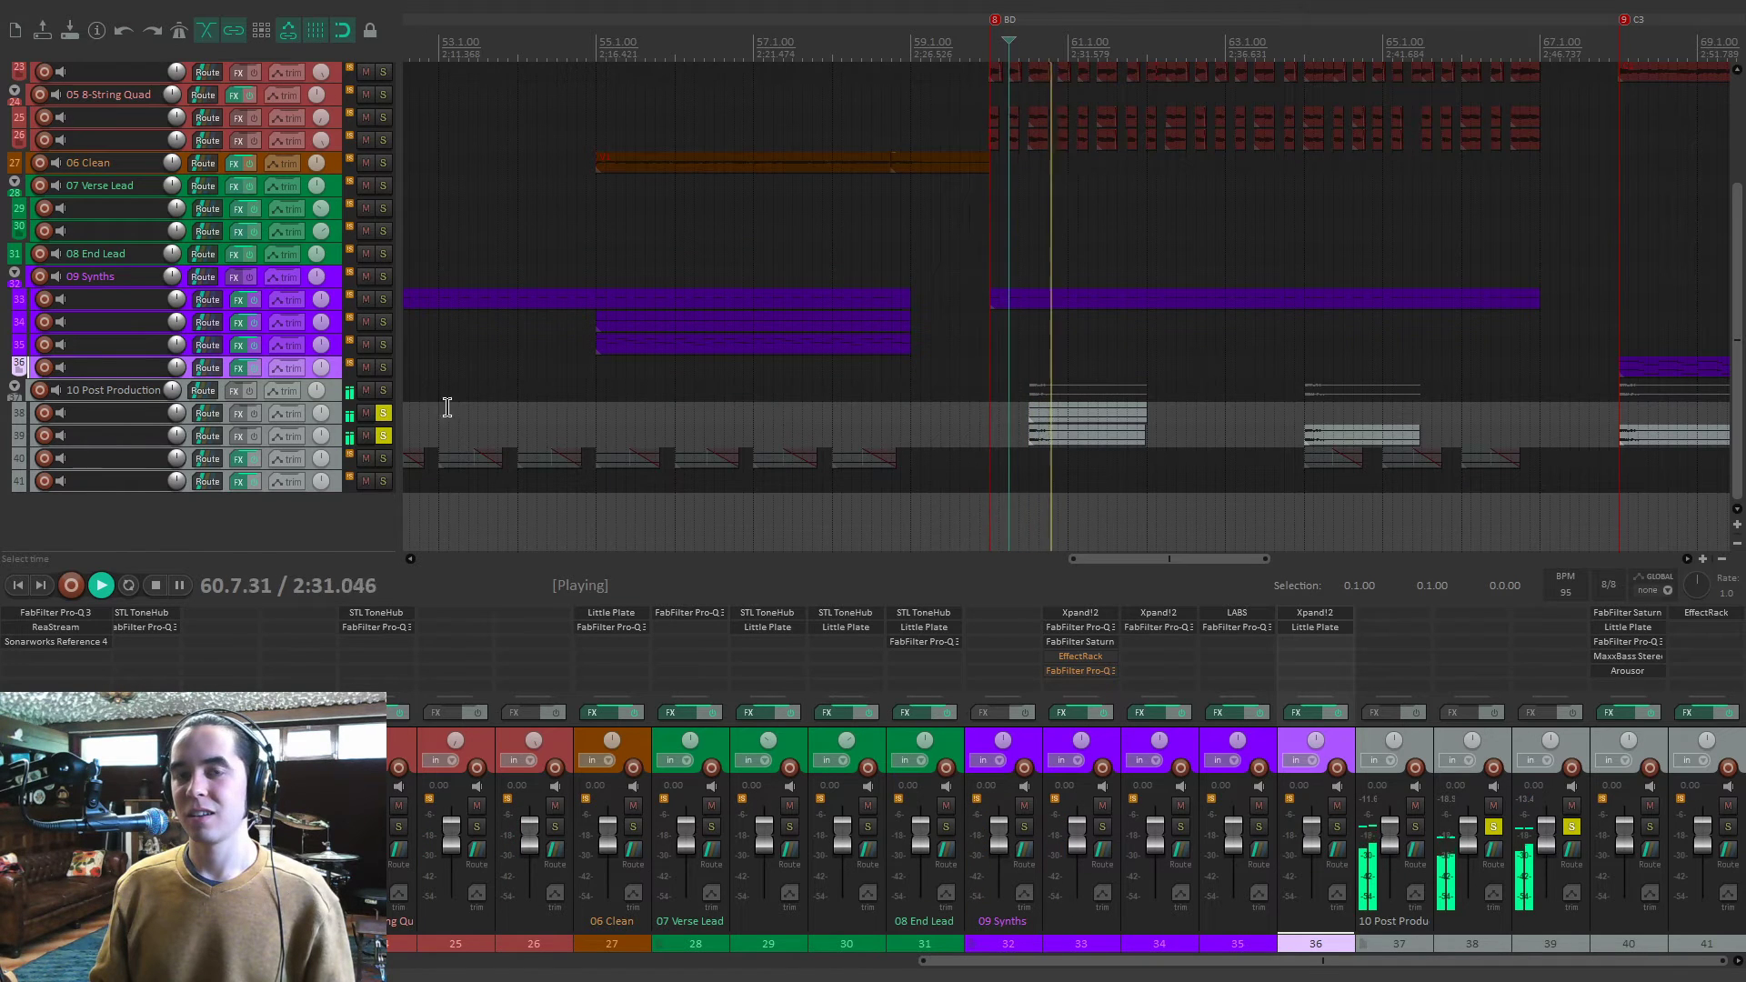
pyautogui.press('space')
pyautogui.click(383, 436)
pyautogui.click(383, 413)
pyautogui.press('space')
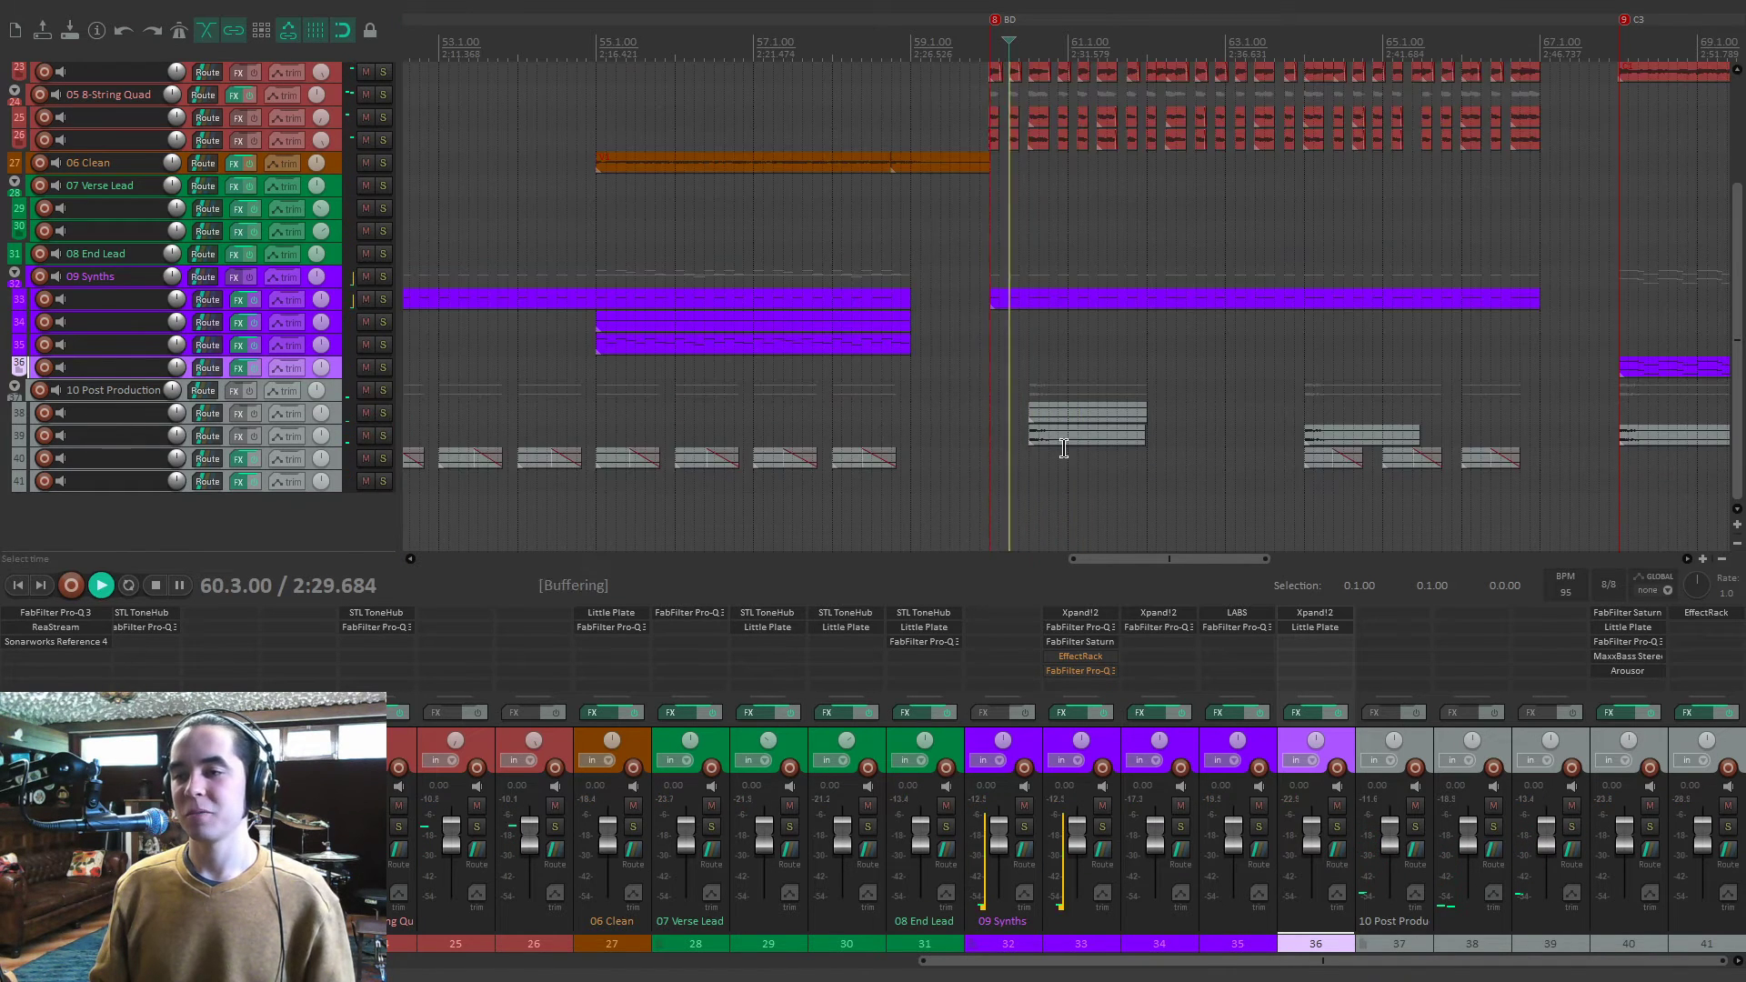
# Stop playback, solo track 41, and play it from the start of the song.
pyautogui.scroll(-8, 1177, 419)
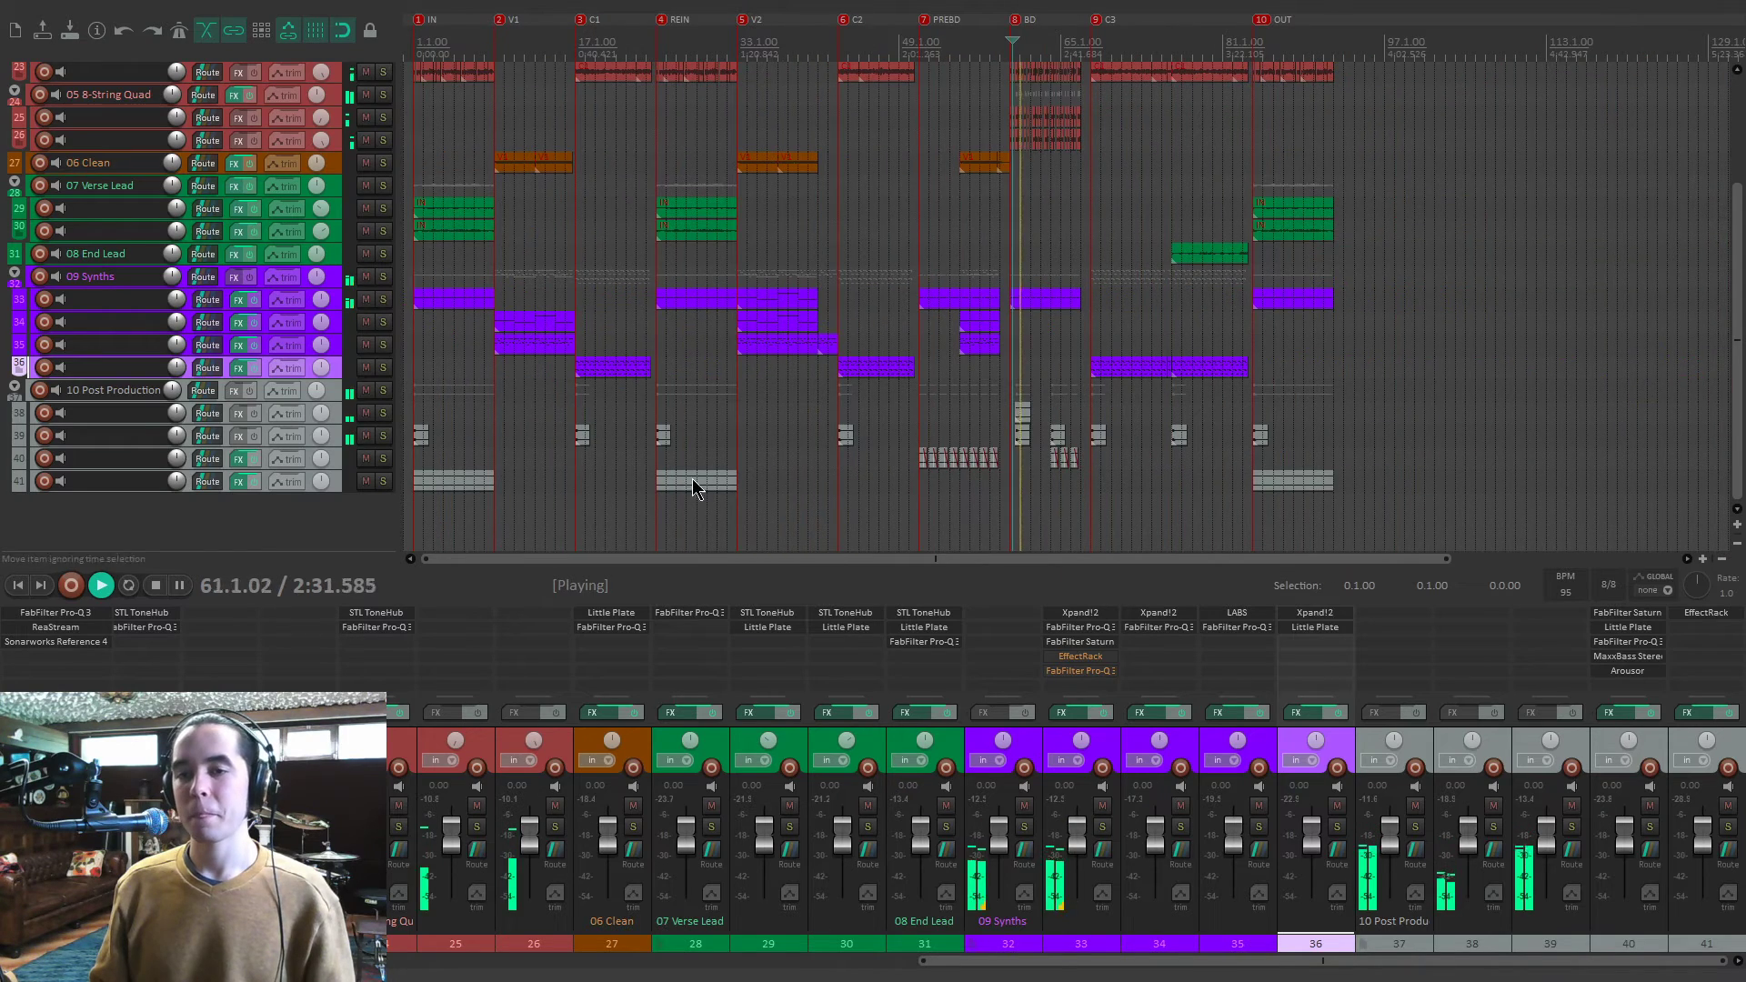
pyautogui.press('space')
pyautogui.click(410, 478)
pyautogui.click(384, 481)
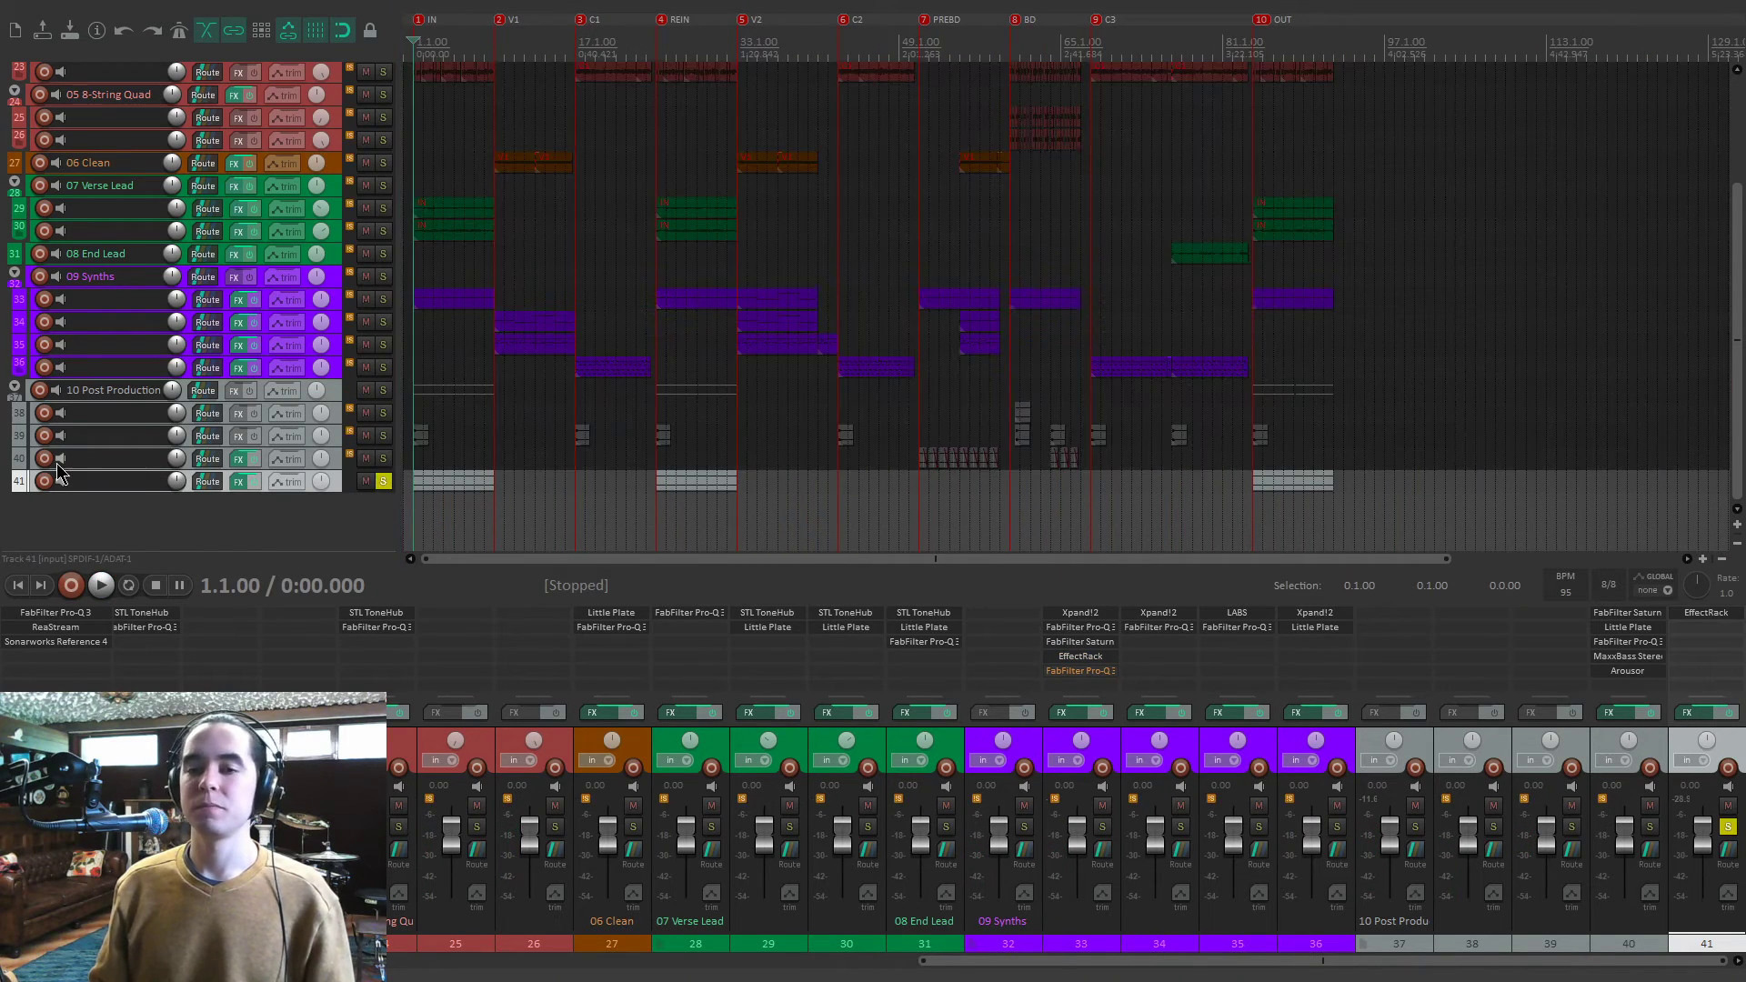
pyautogui.press('space')
pyautogui.scroll(6, 35, 453)
pyautogui.scroll(-8, 19, 451)
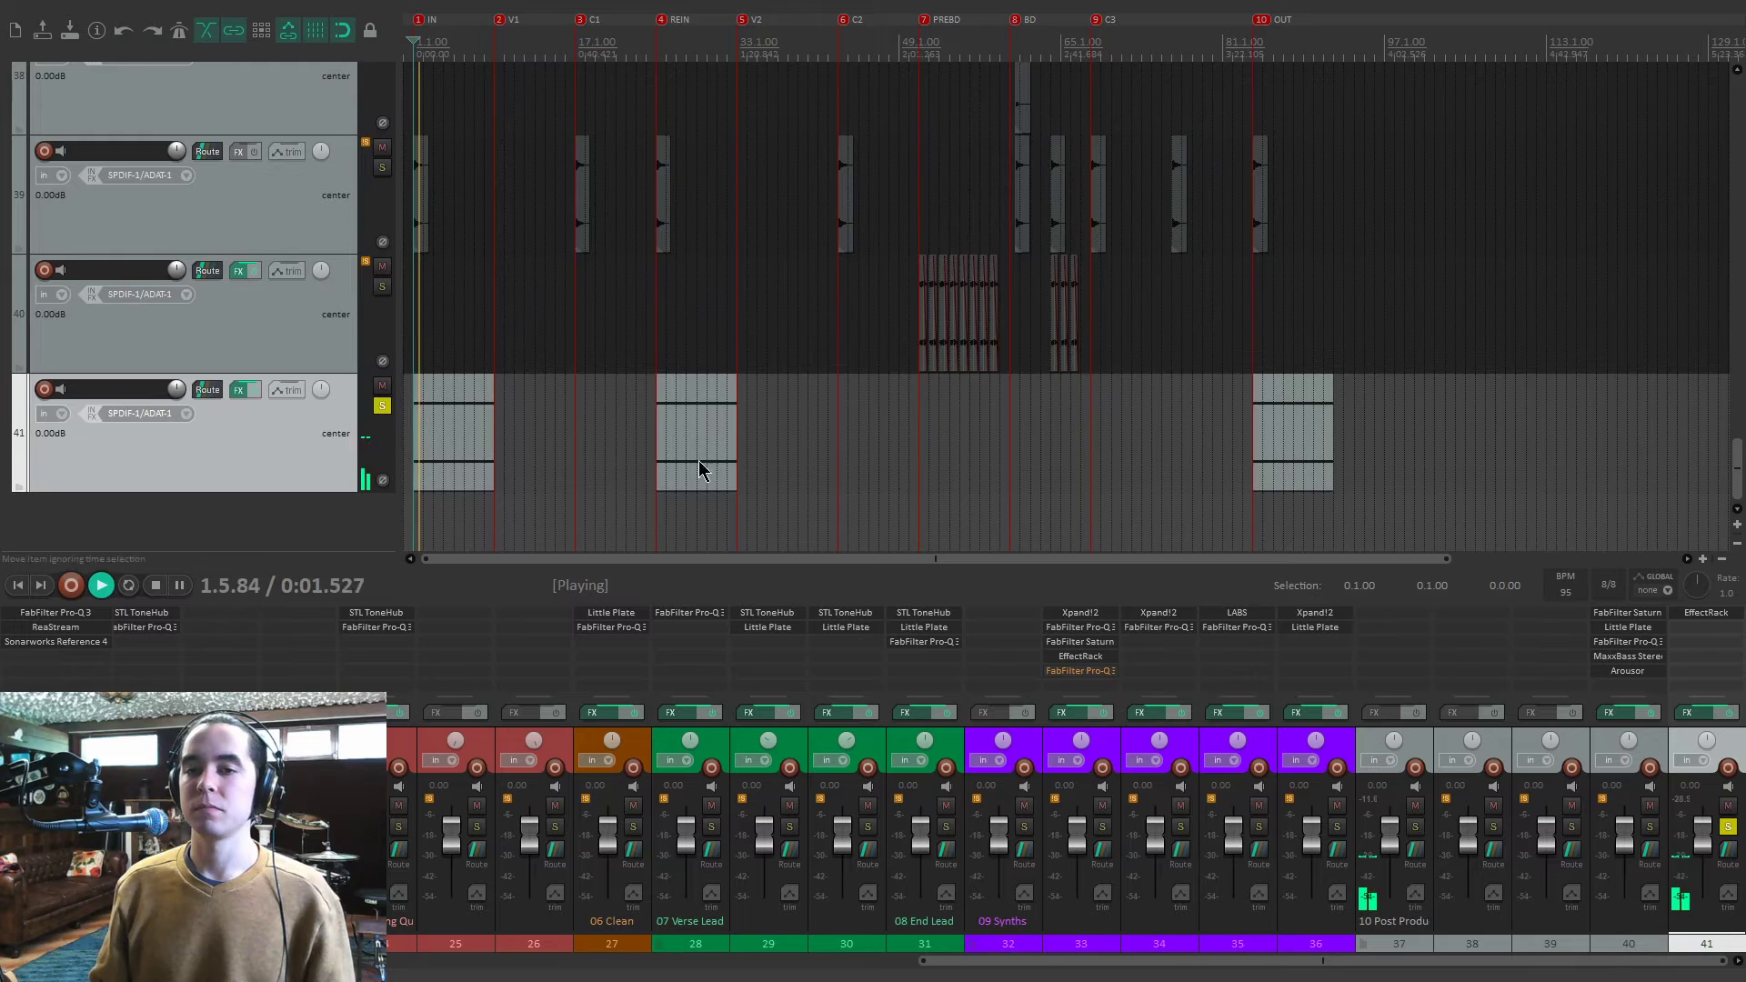
pyautogui.scroll(3, 700, 464)
# Inspect PanMan in track 41's EffectRack and close it, and switch from the soloed track to the full mix during playback.
pyautogui.click(1705, 613)
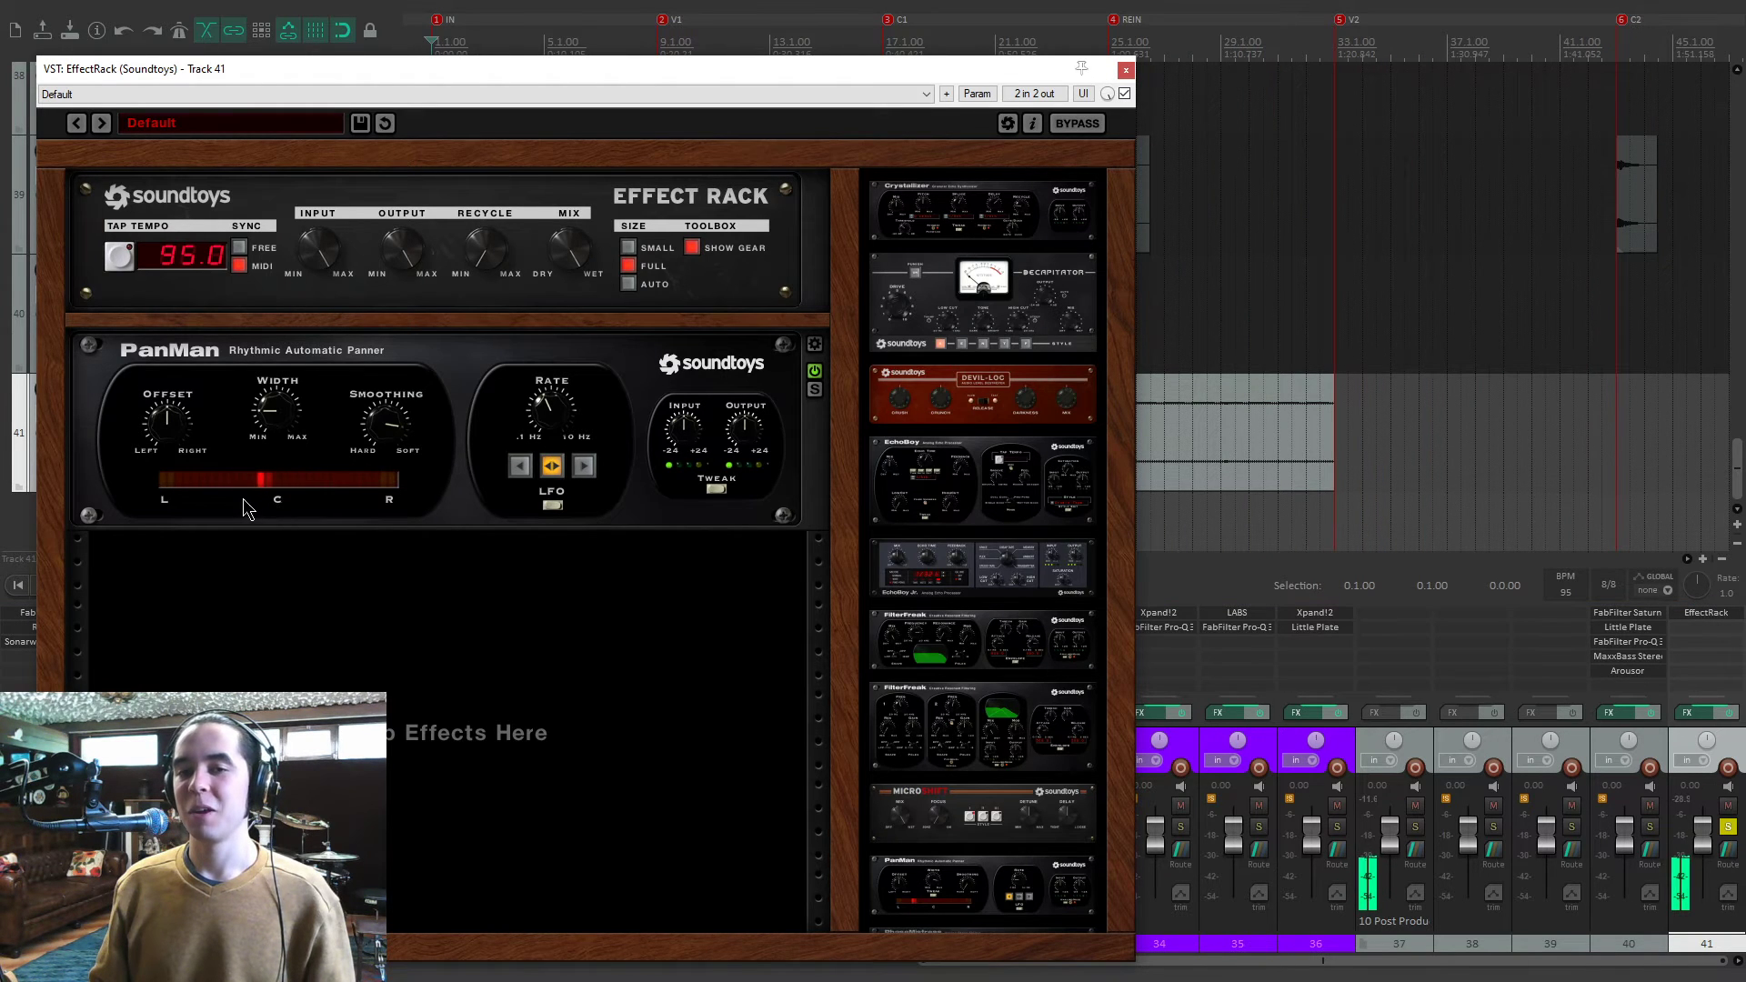
pyautogui.click(1124, 72)
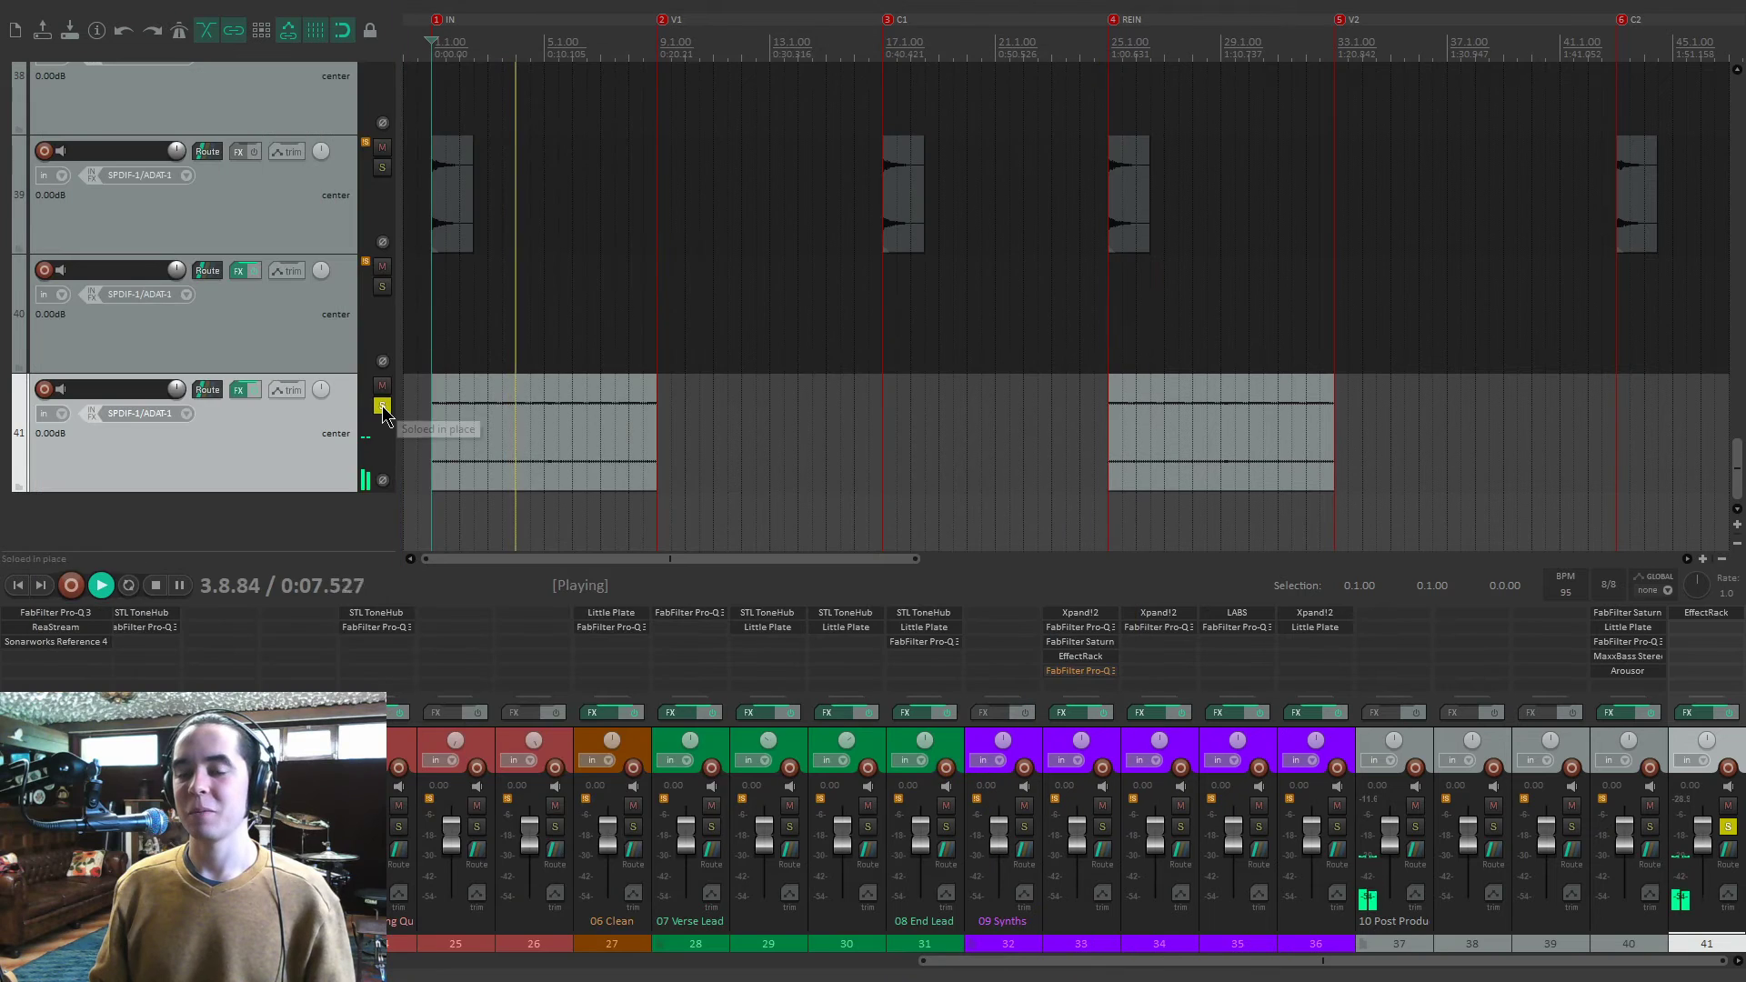
pyautogui.scroll(5, 1037, 352)
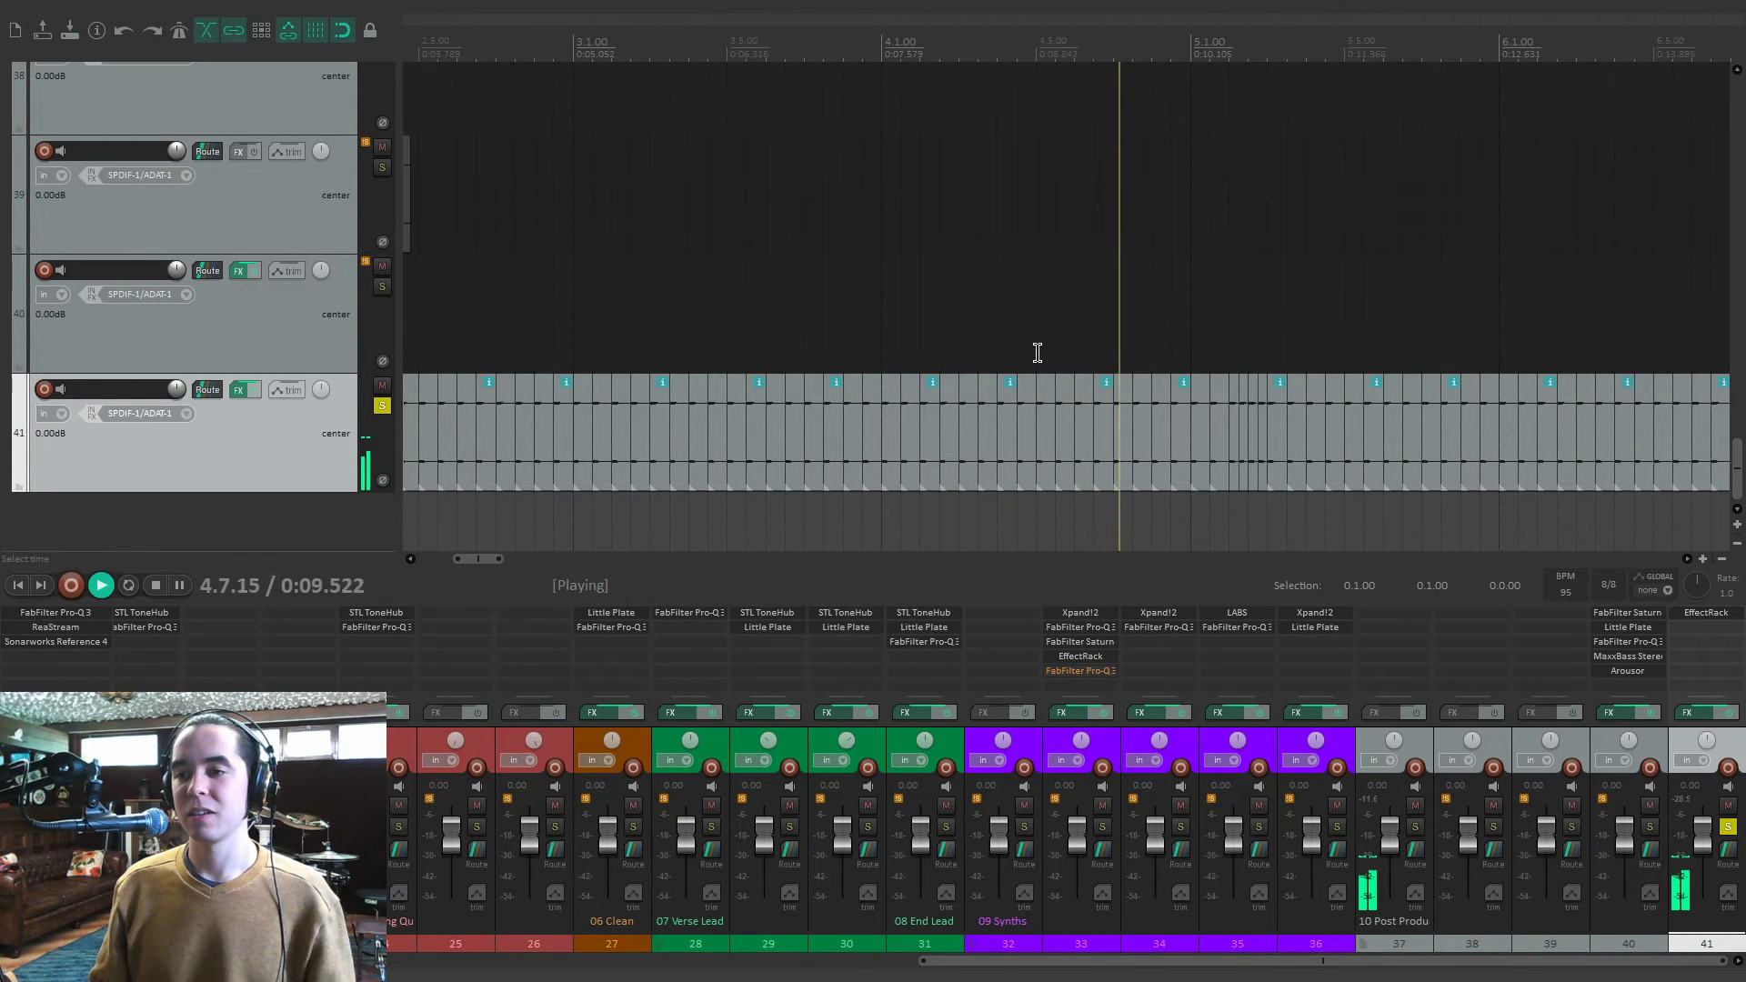
pyautogui.scroll(-5, 1037, 352)
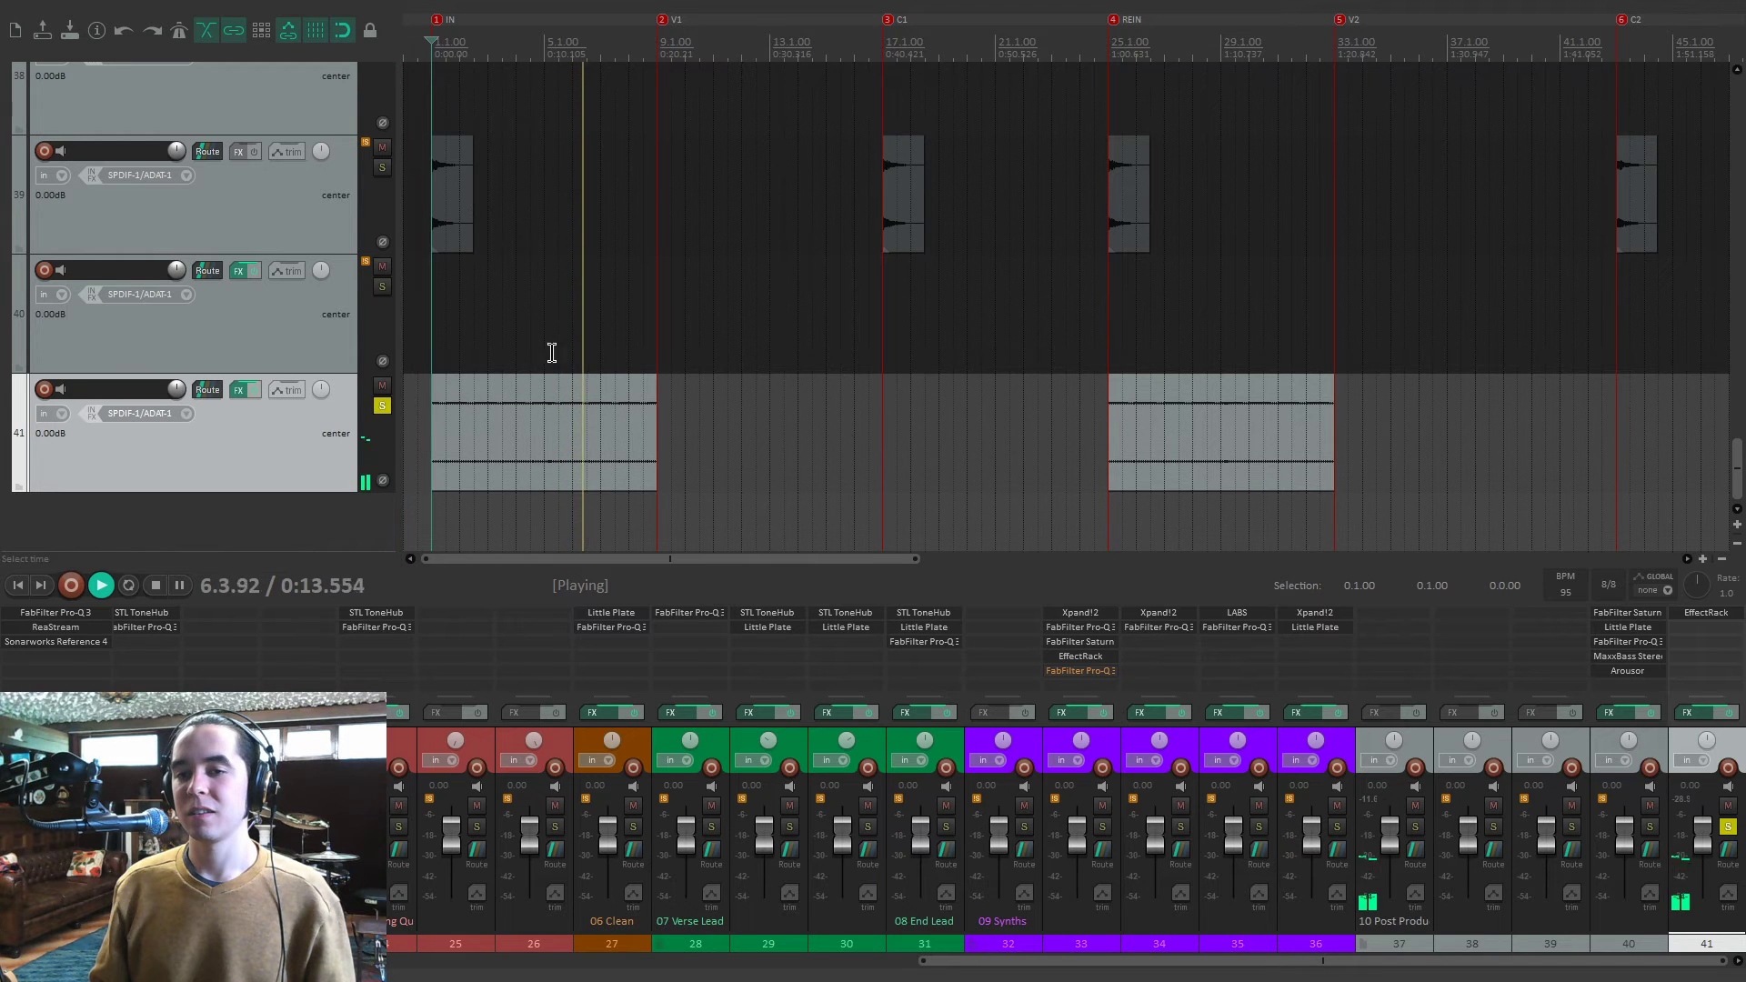
pyautogui.click(382, 406)
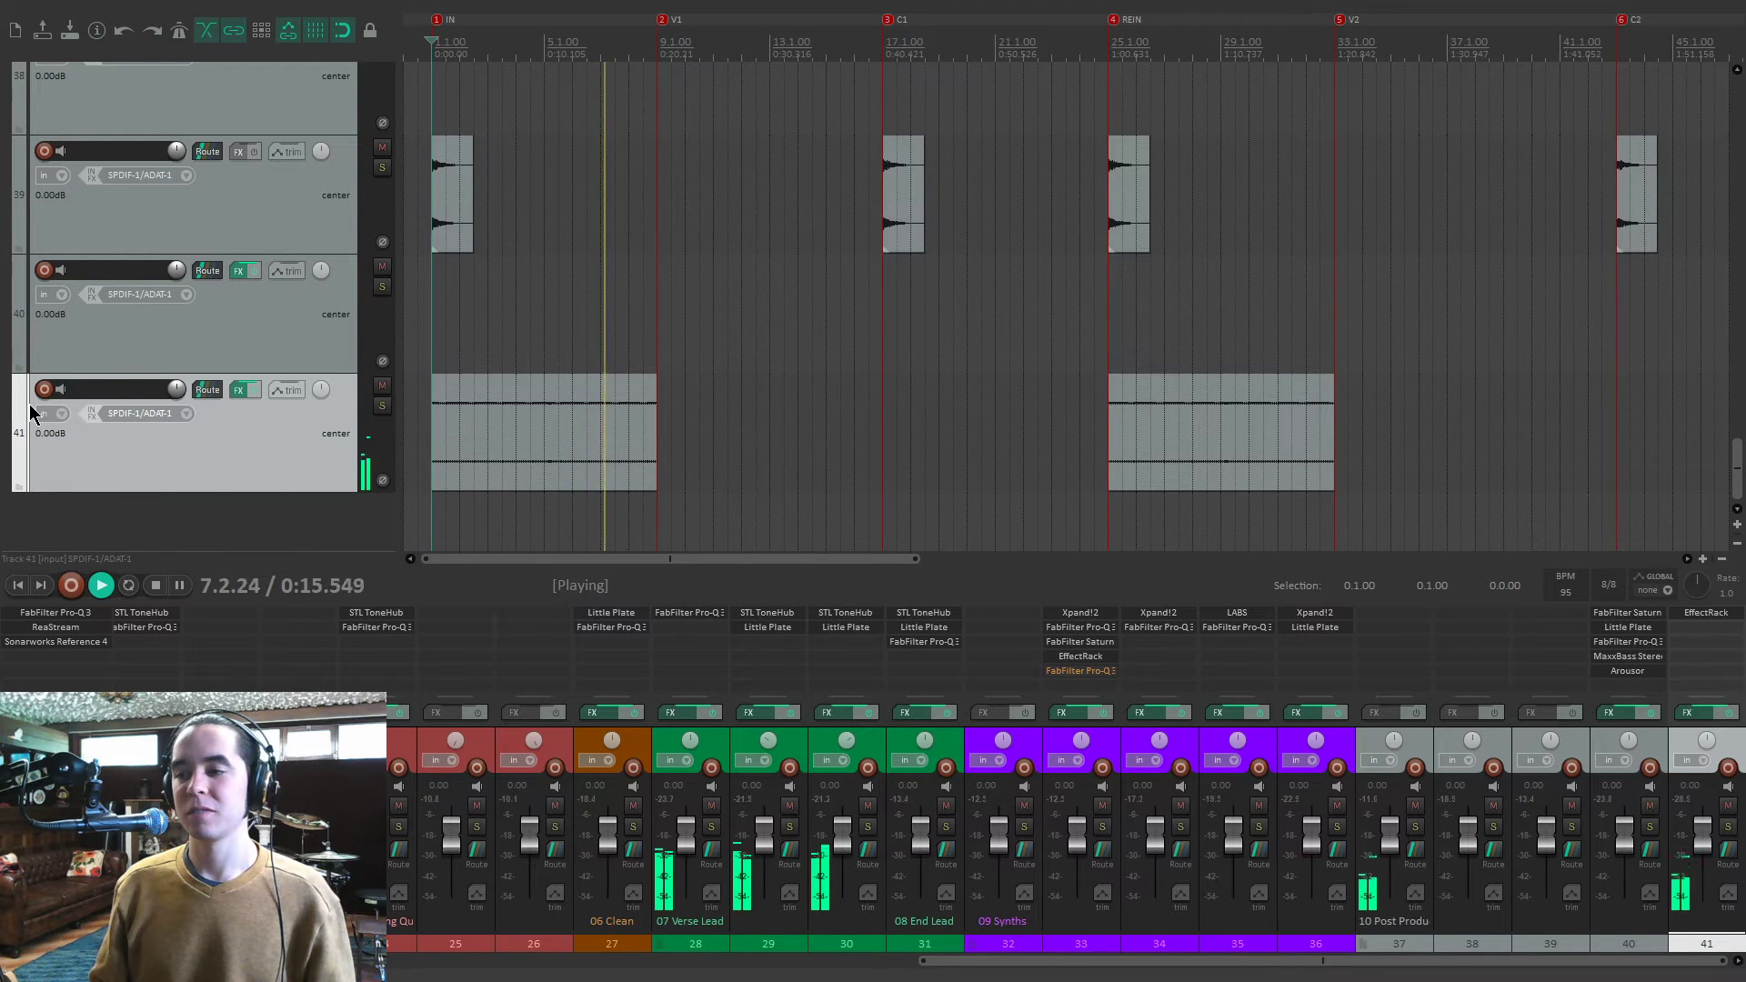
# Stop playback and place the edit cursor just before the PREBD marker.
pyautogui.scroll(-1, 15, 413)
pyautogui.press('space')
pyautogui.scroll(-5, 907, 472)
pyautogui.click(675, 458)
pyautogui.scroll(5, 612, 406)
pyautogui.click(889, 430)
pyautogui.scroll(3, 1005, 441)
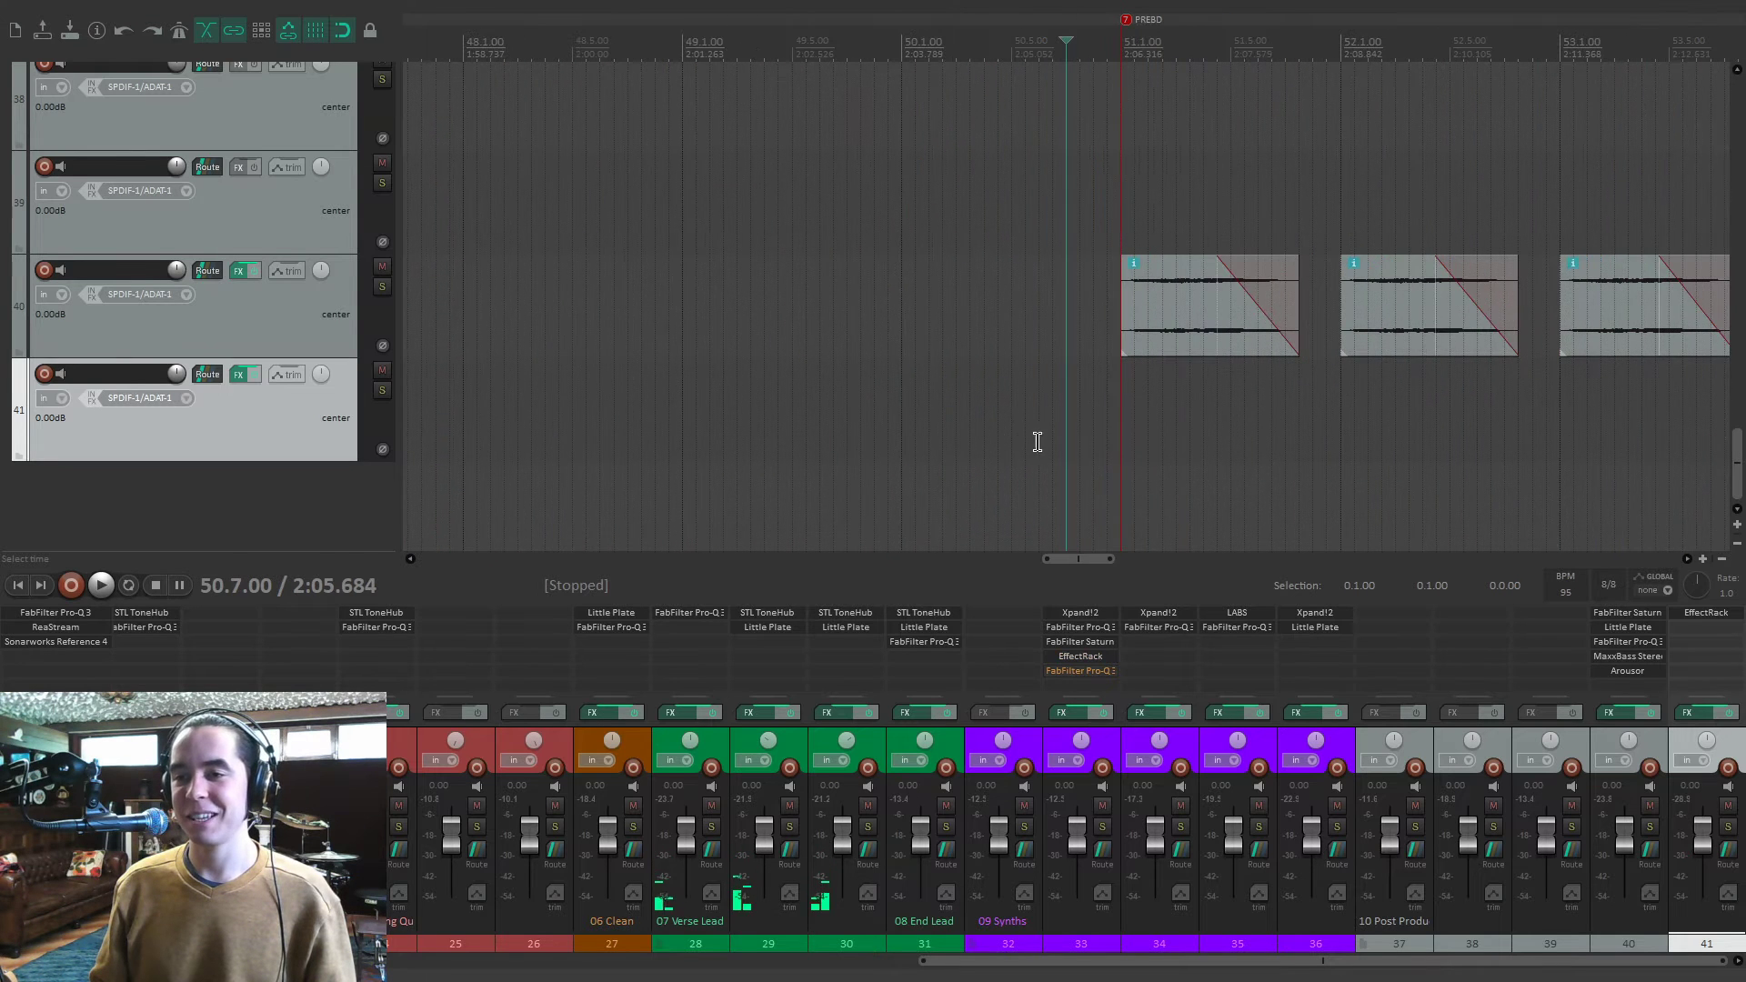
# Solo track 40 and play it from 50.8.50.
pyautogui.click(382, 289)
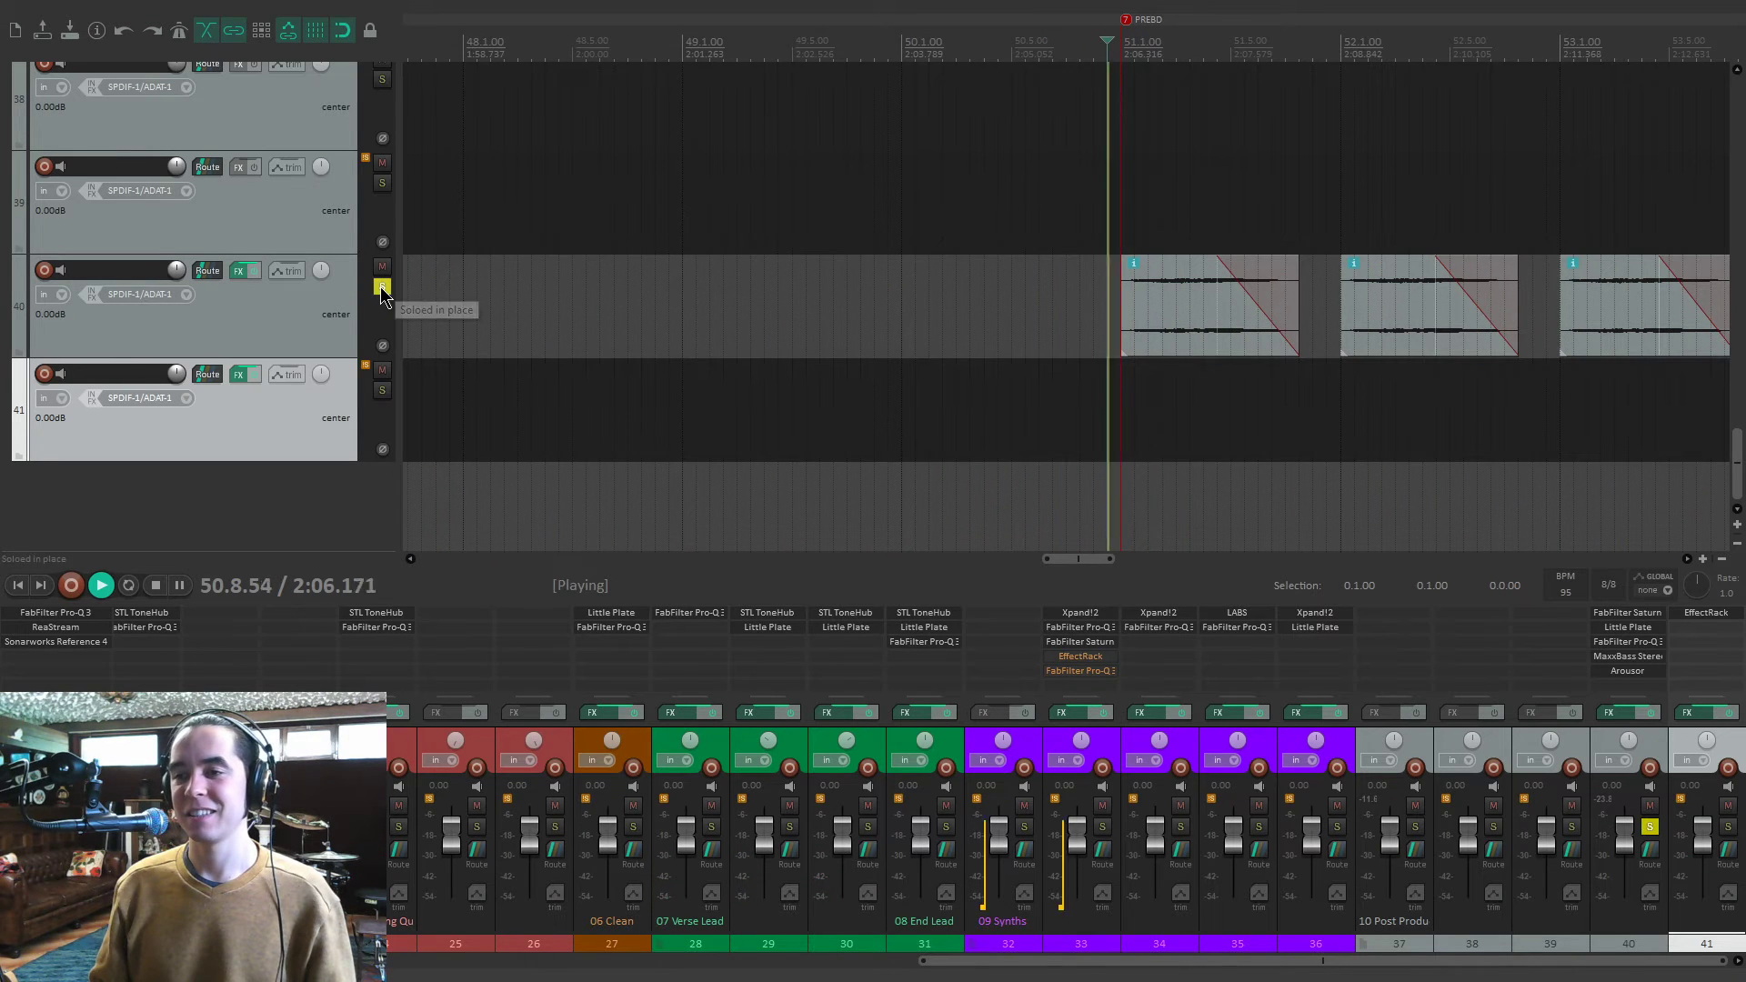
pyautogui.press('space')
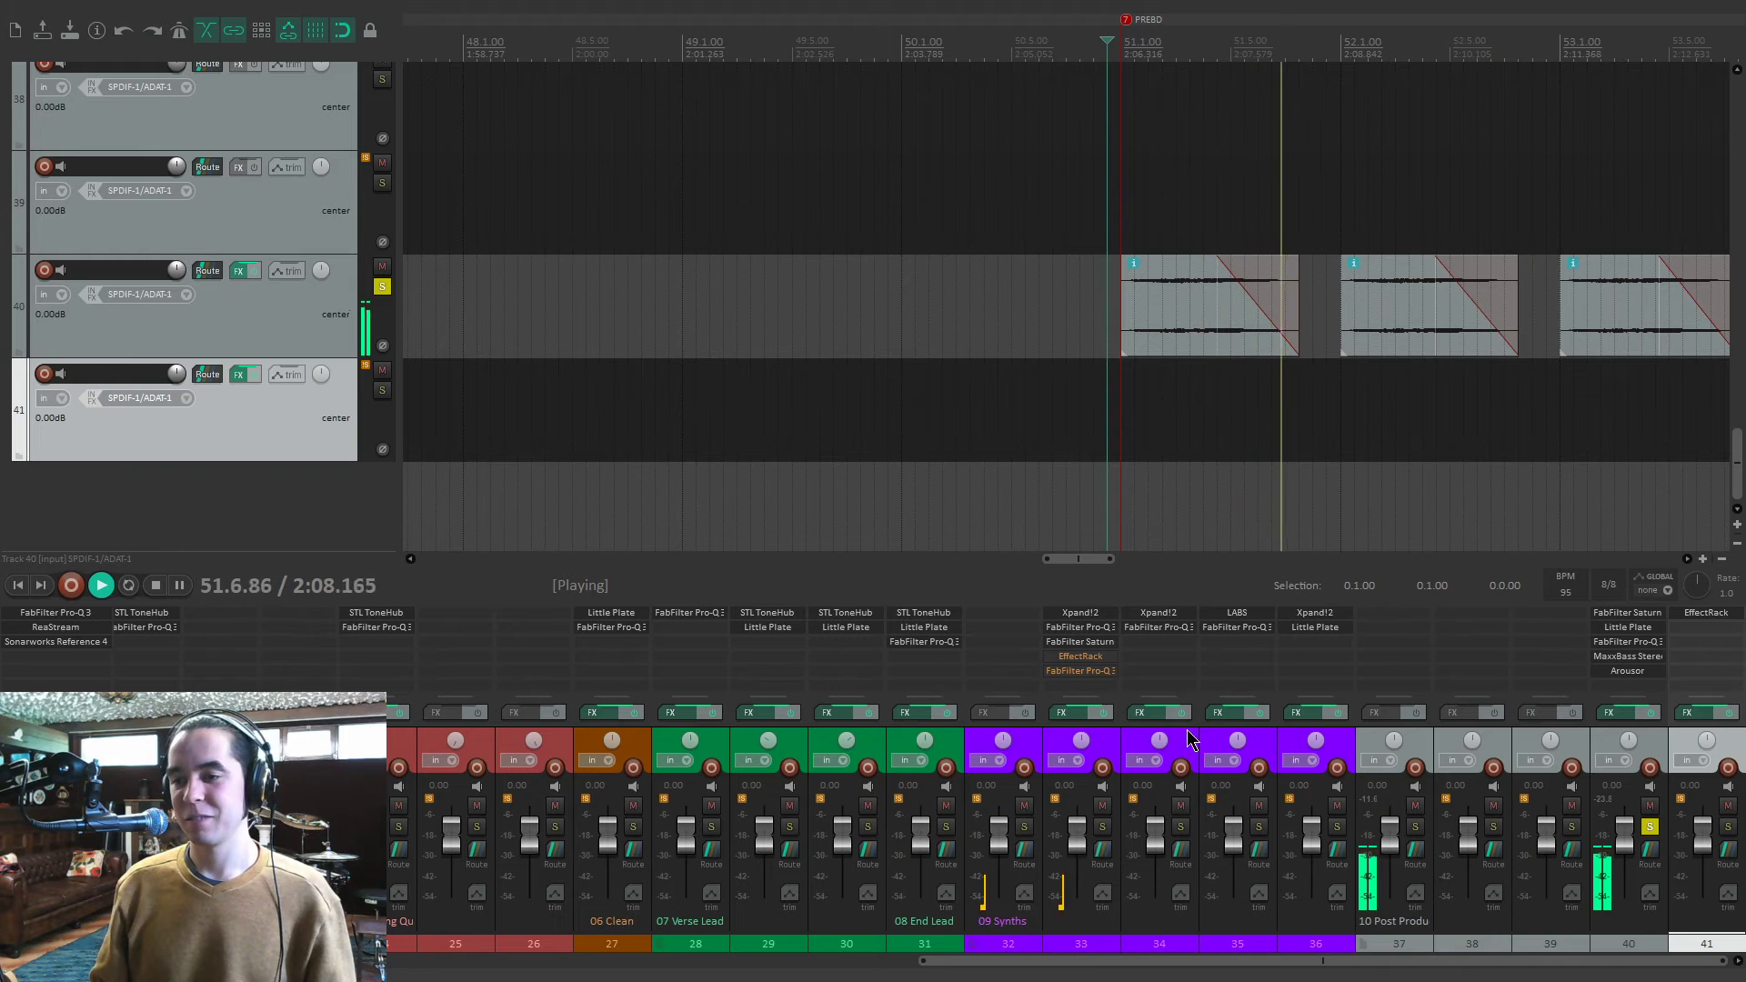
pyautogui.click(1417, 740)
pyautogui.press('space')
# Play track 40 with its whole FX chain bypassed, and re-enable the chain after stopping.
pyautogui.click(1654, 714)
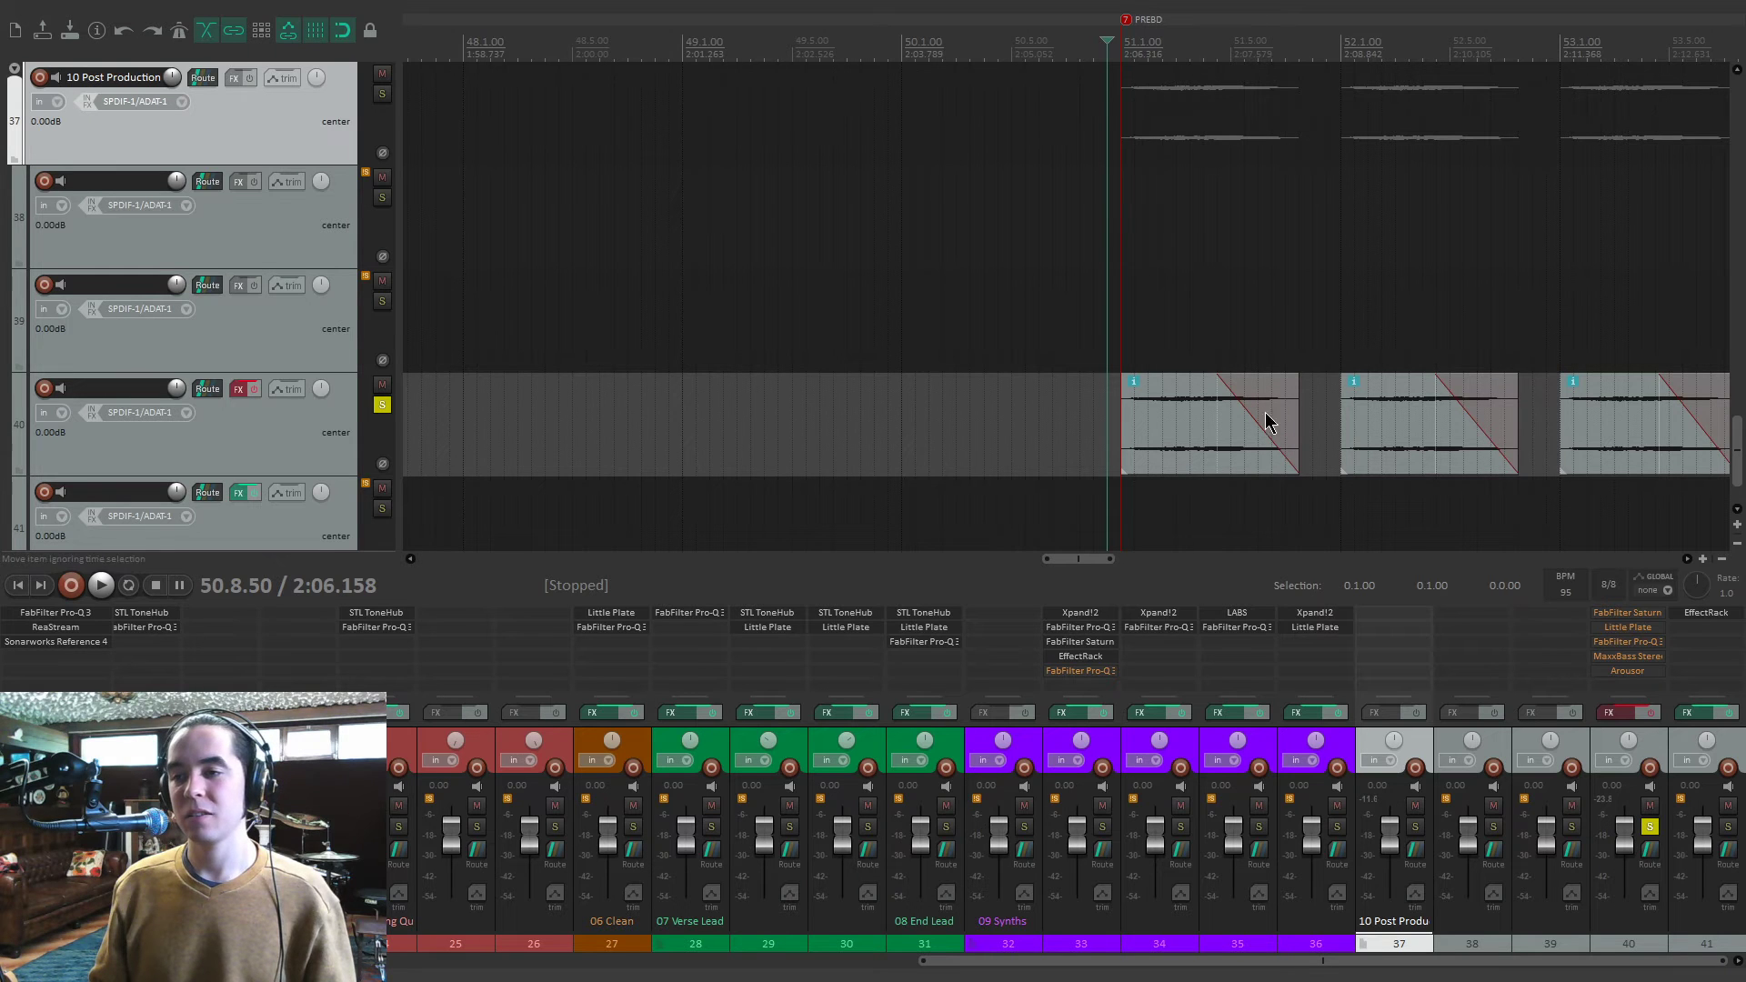
pyautogui.press('space')
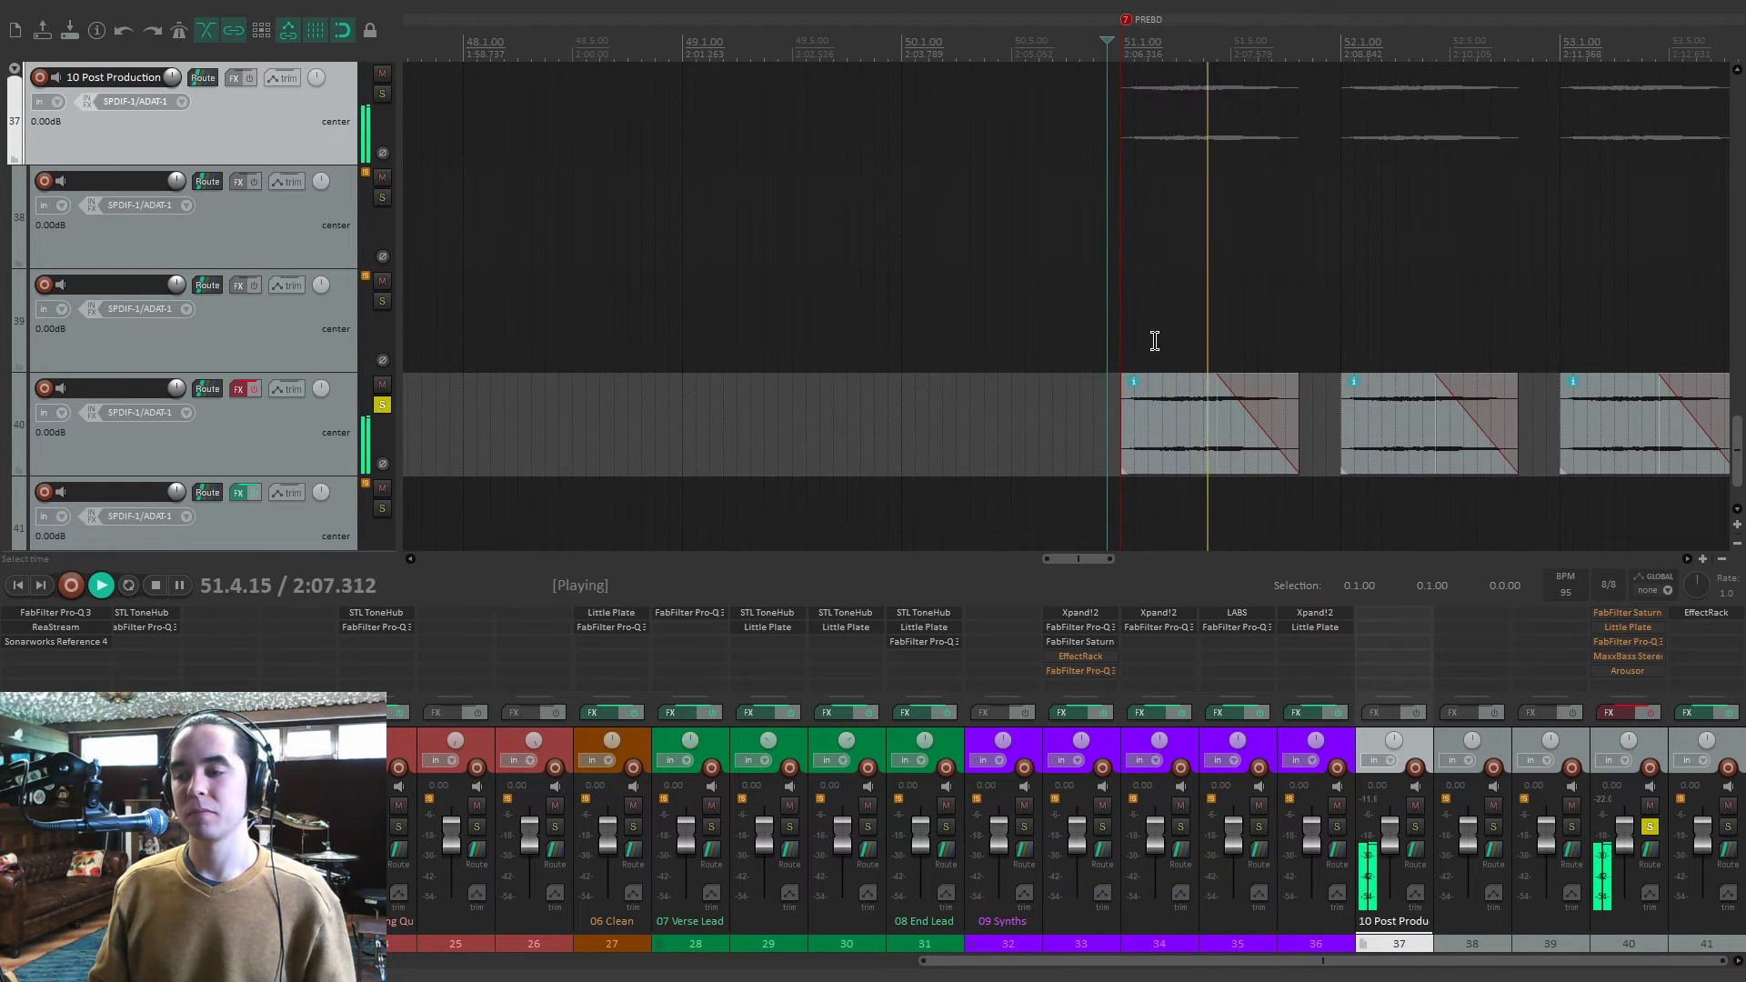
pyautogui.scroll(-2, 1270, 331)
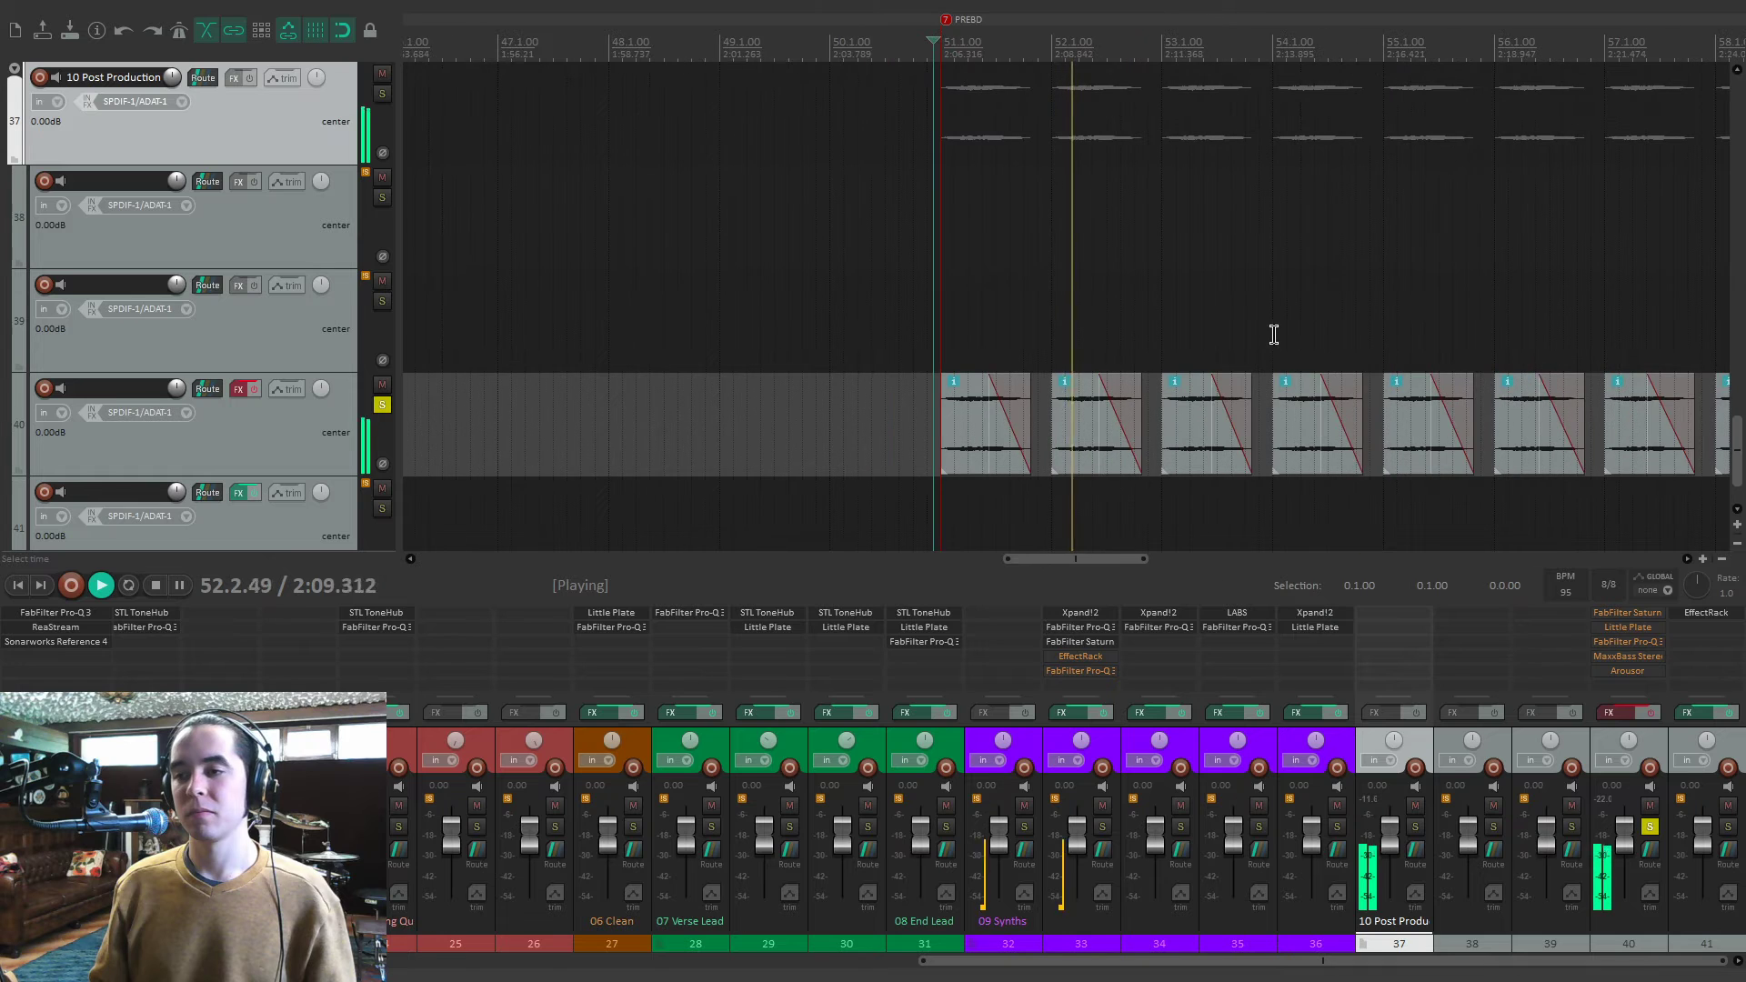
pyautogui.press('space')
pyautogui.click(1650, 712)
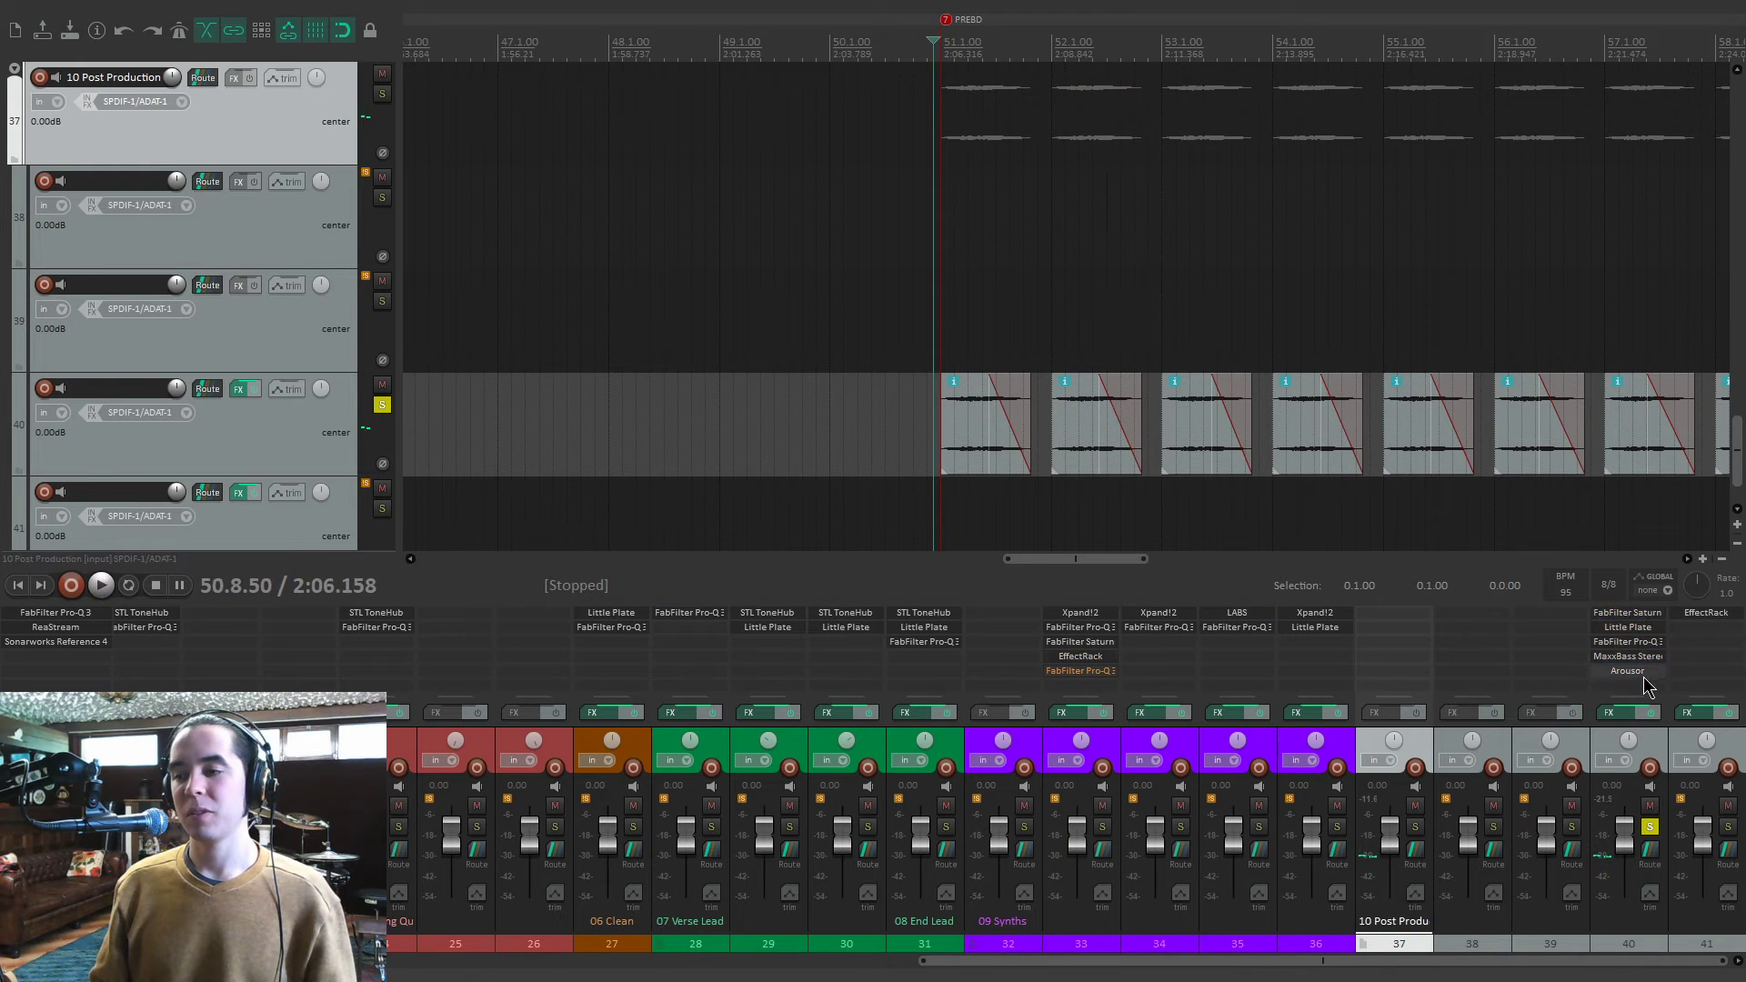
# Open FabFilter Saturn 2 on track 40 and play the track with the four plugins after it bypassed.
pyautogui.click(1627, 614)
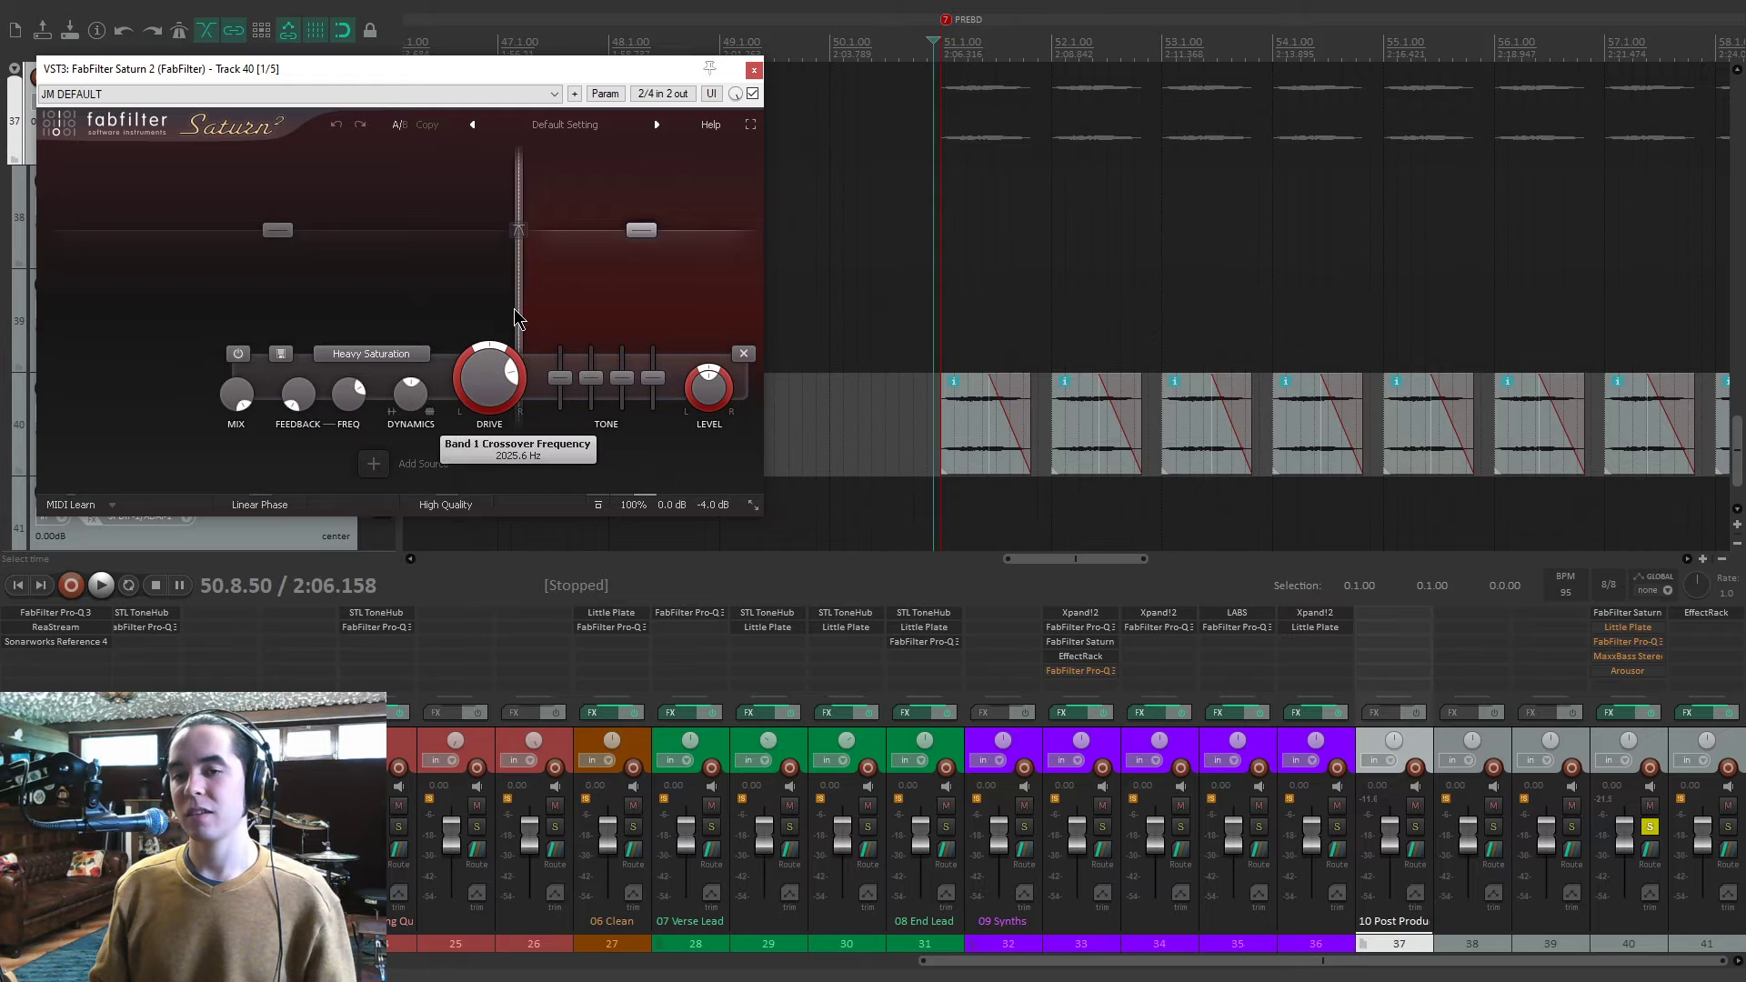
pyautogui.press('space')
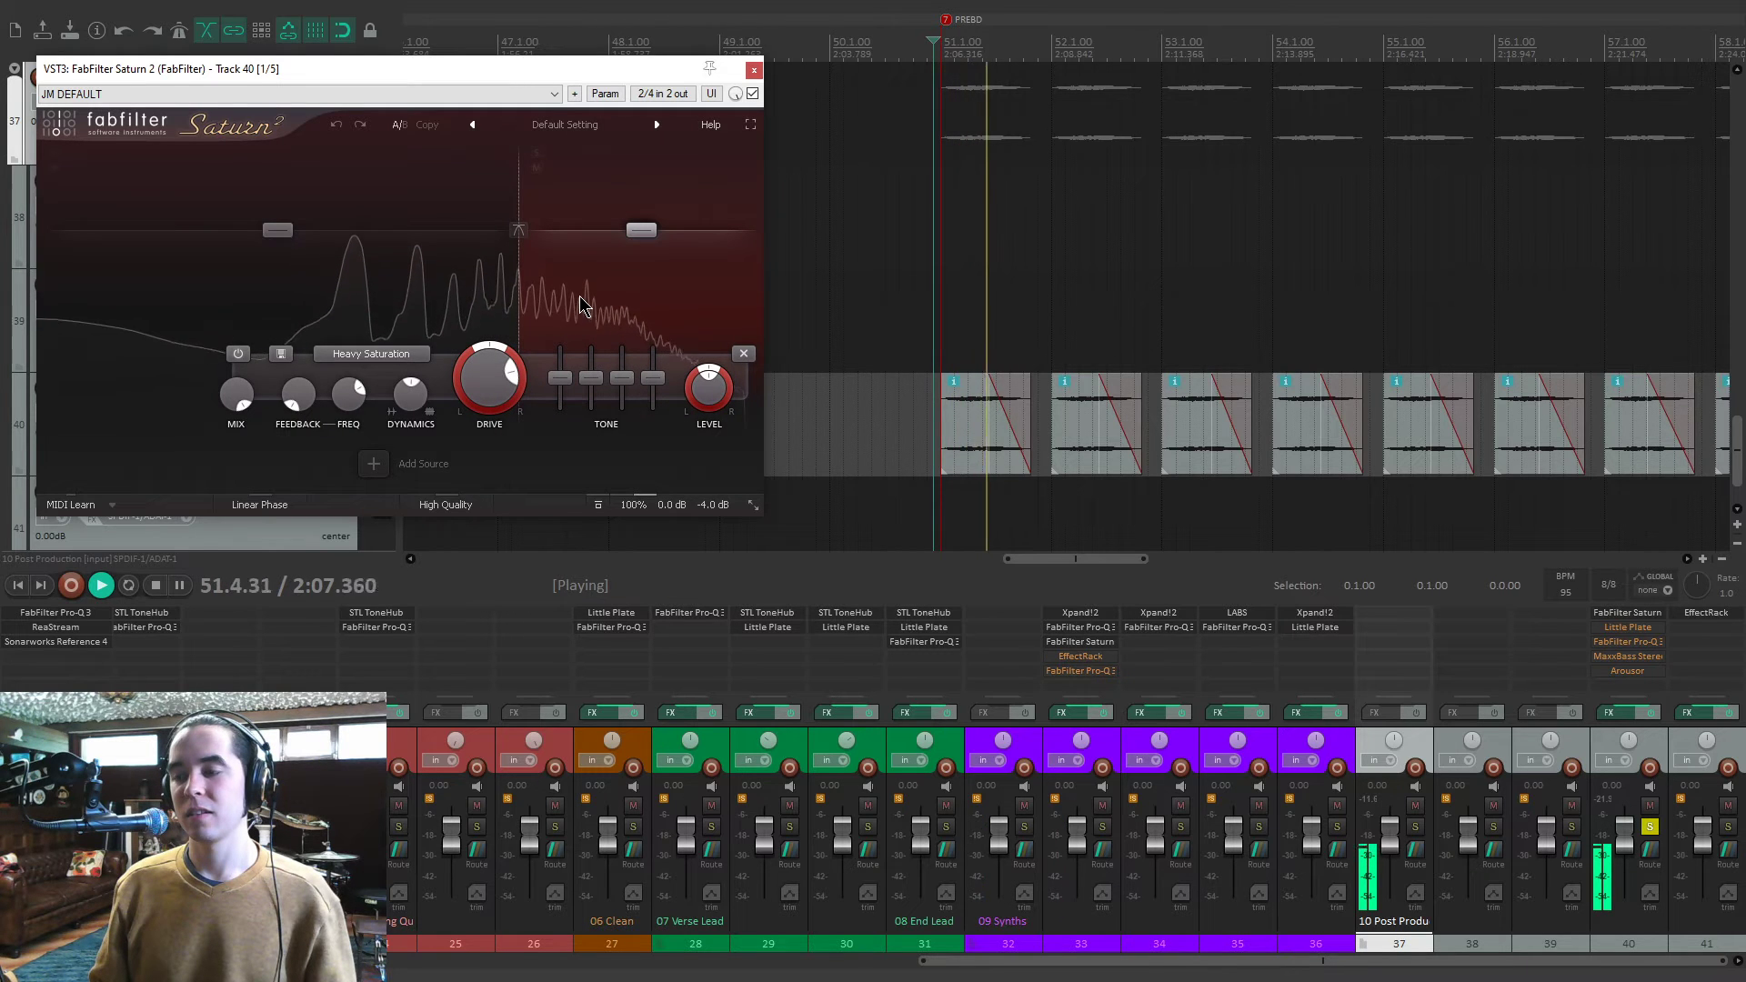
pyautogui.press('space')
# Open Little Plate on track 40 and play the track with the reverb active and the last three plugins bypassed.
pyautogui.click(1628, 631)
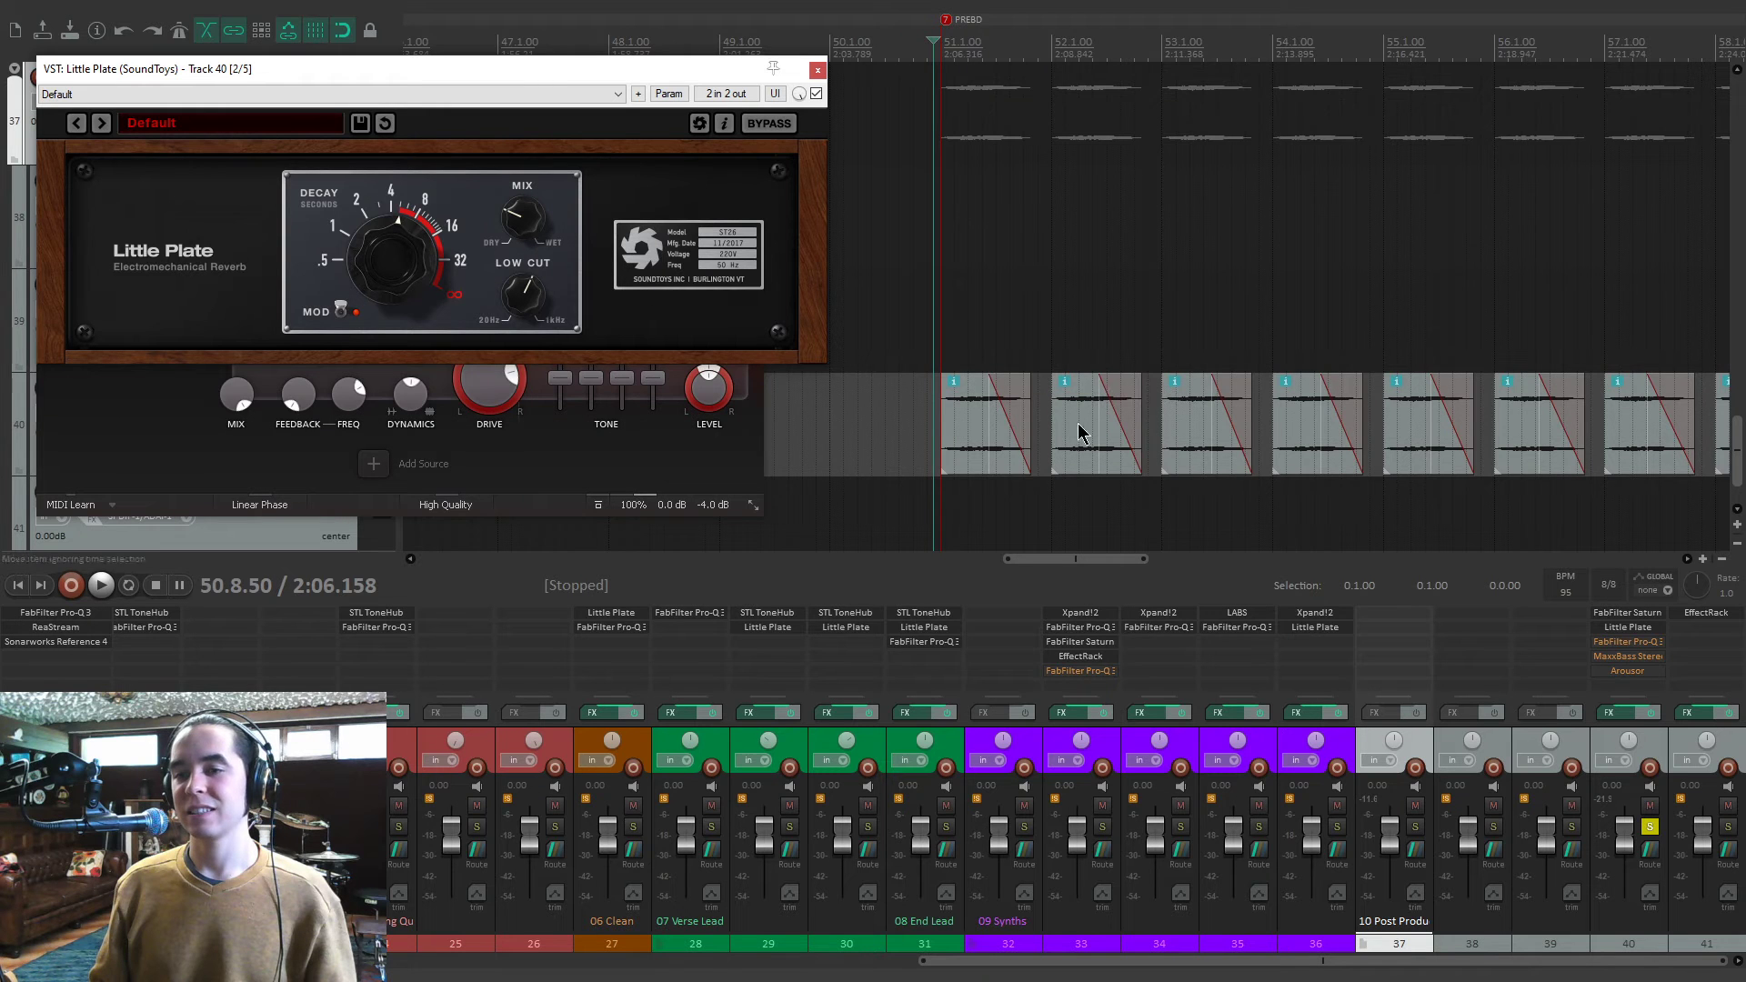
pyautogui.press('space')
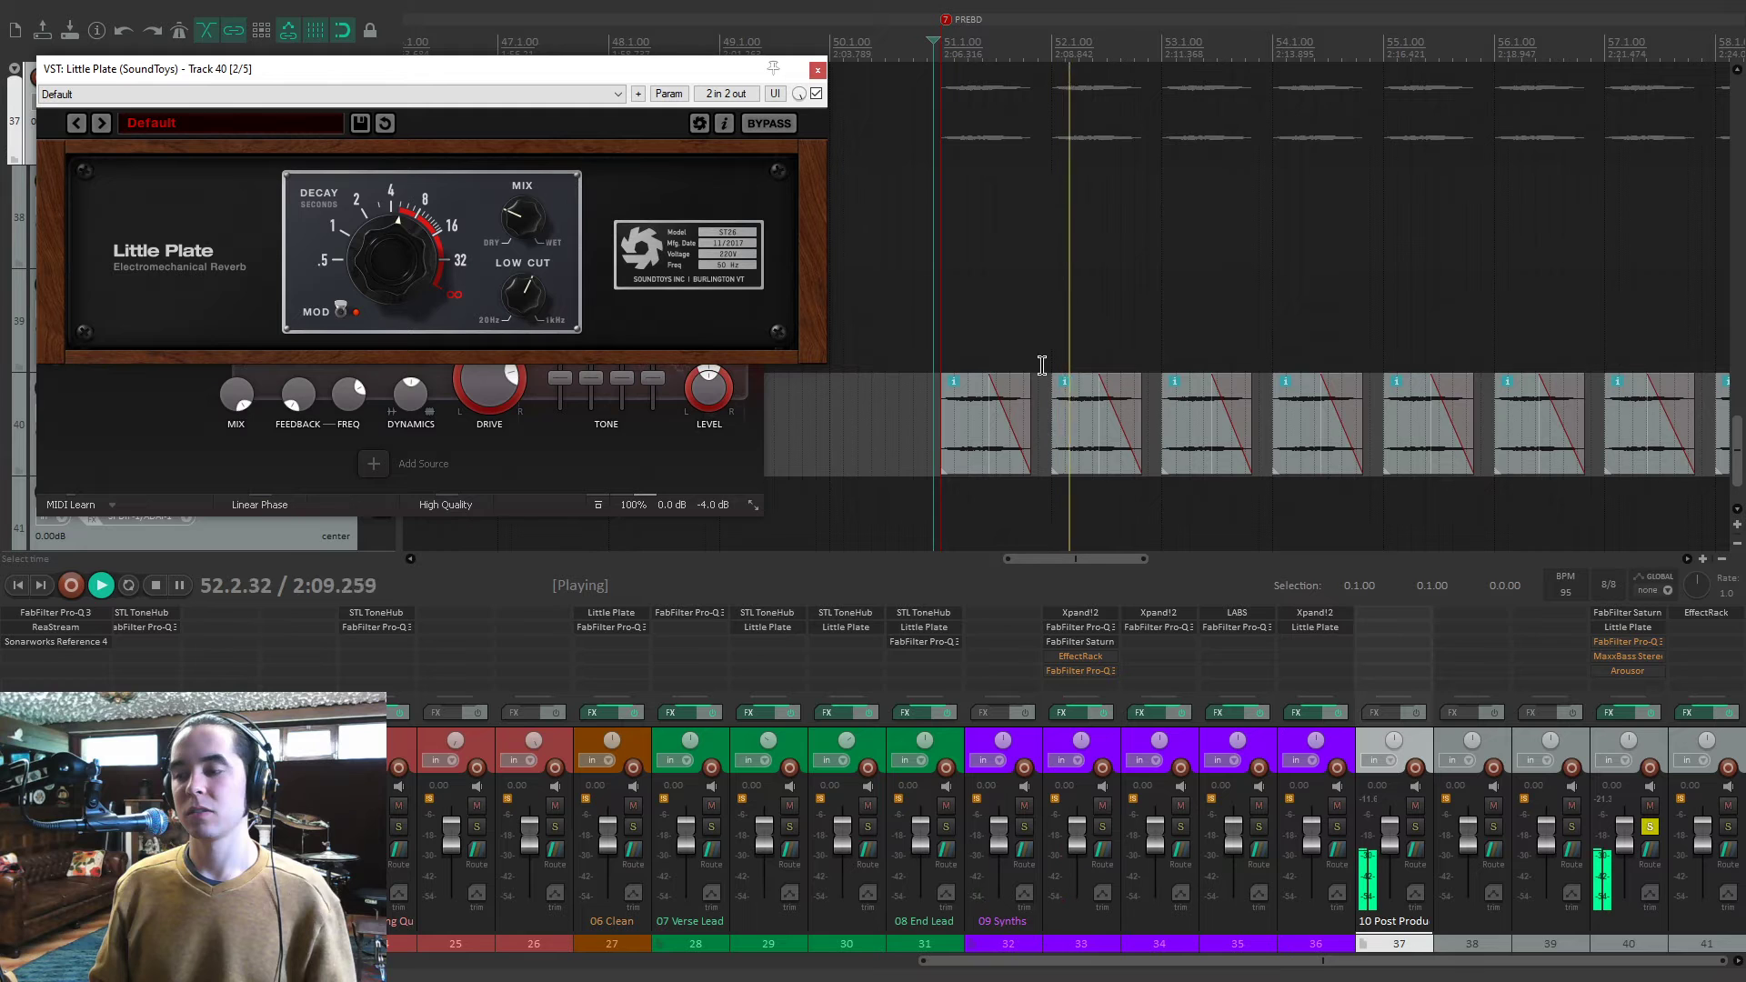
pyautogui.press('space')
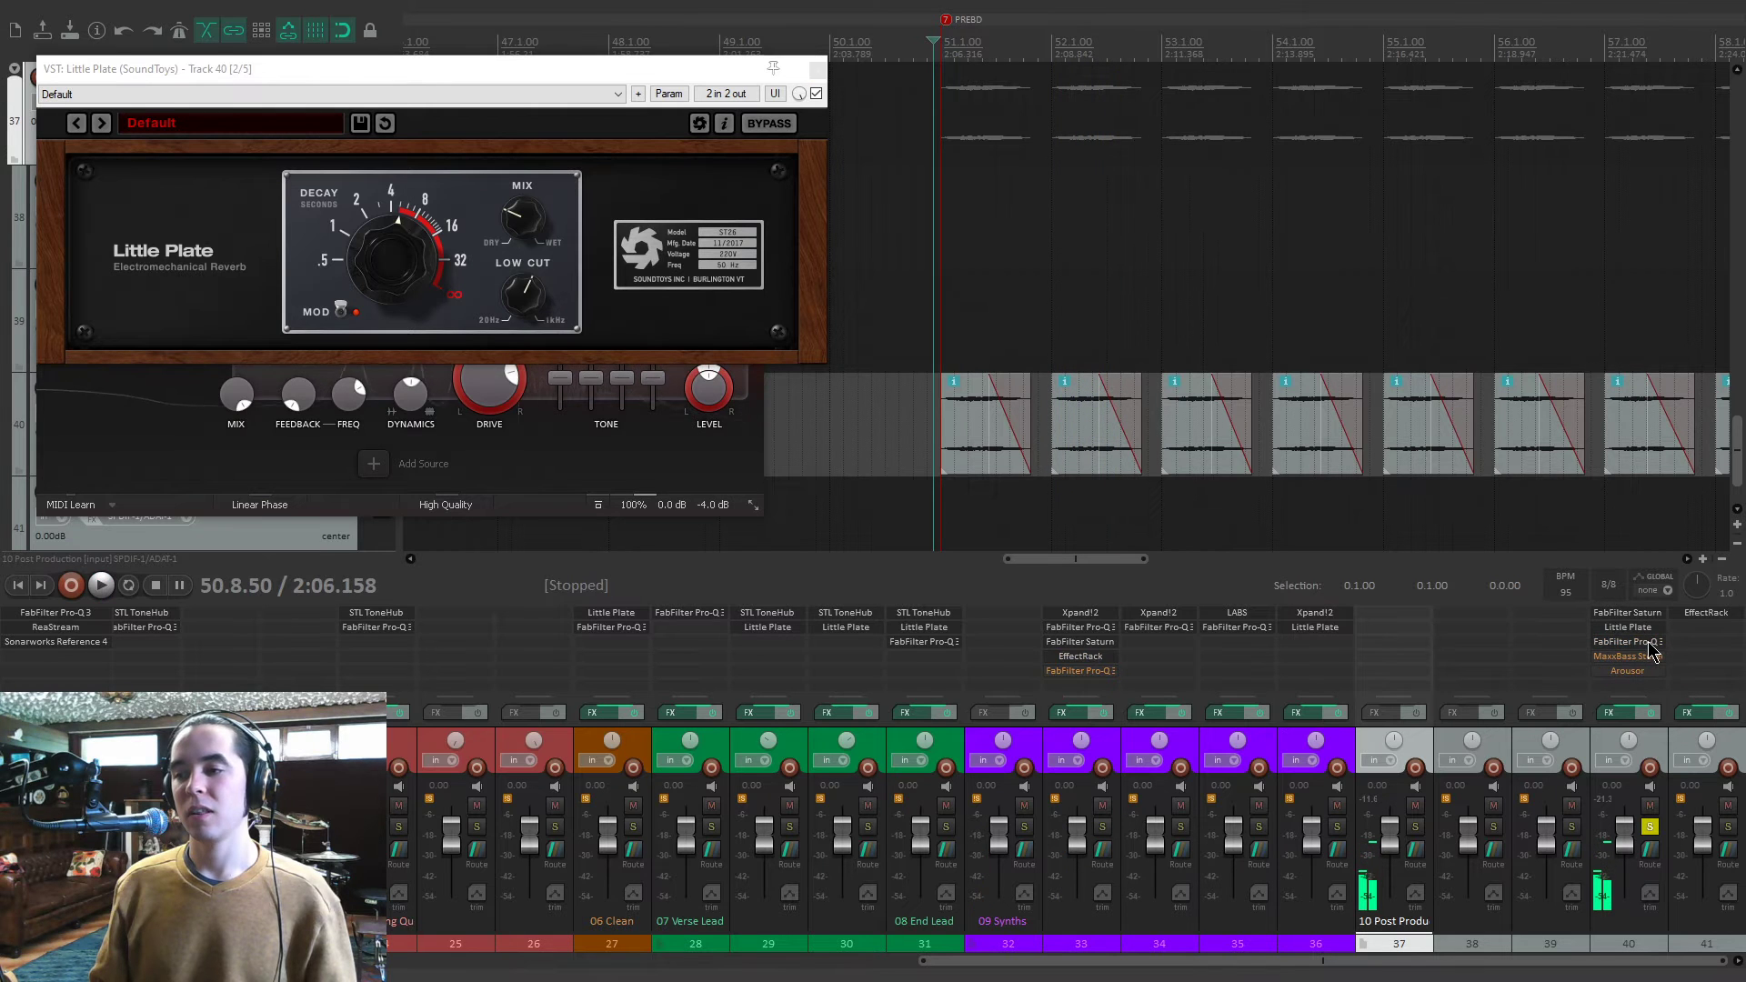
# Audition the cut band in track 40's FabFilter Pro-Q 3 during playback, and close the open plugin windows.
pyautogui.click(1637, 642)
pyautogui.moveTo(610, 357)
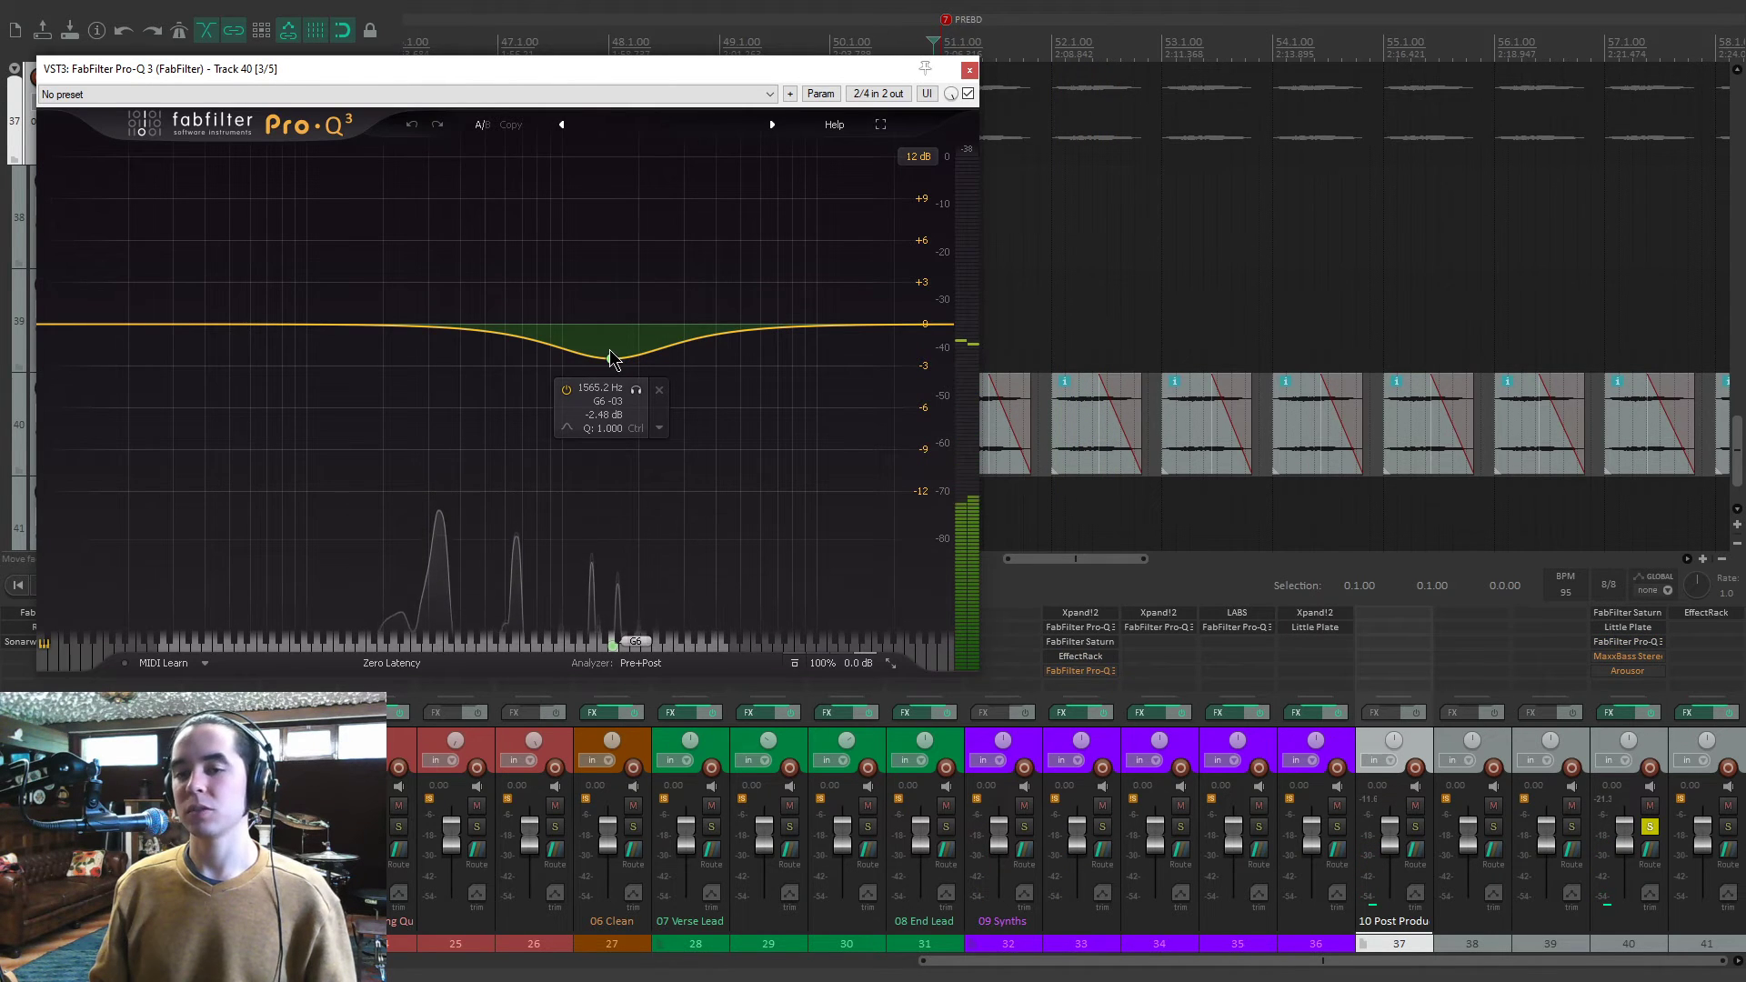
pyautogui.press('space')
pyautogui.click(635, 390)
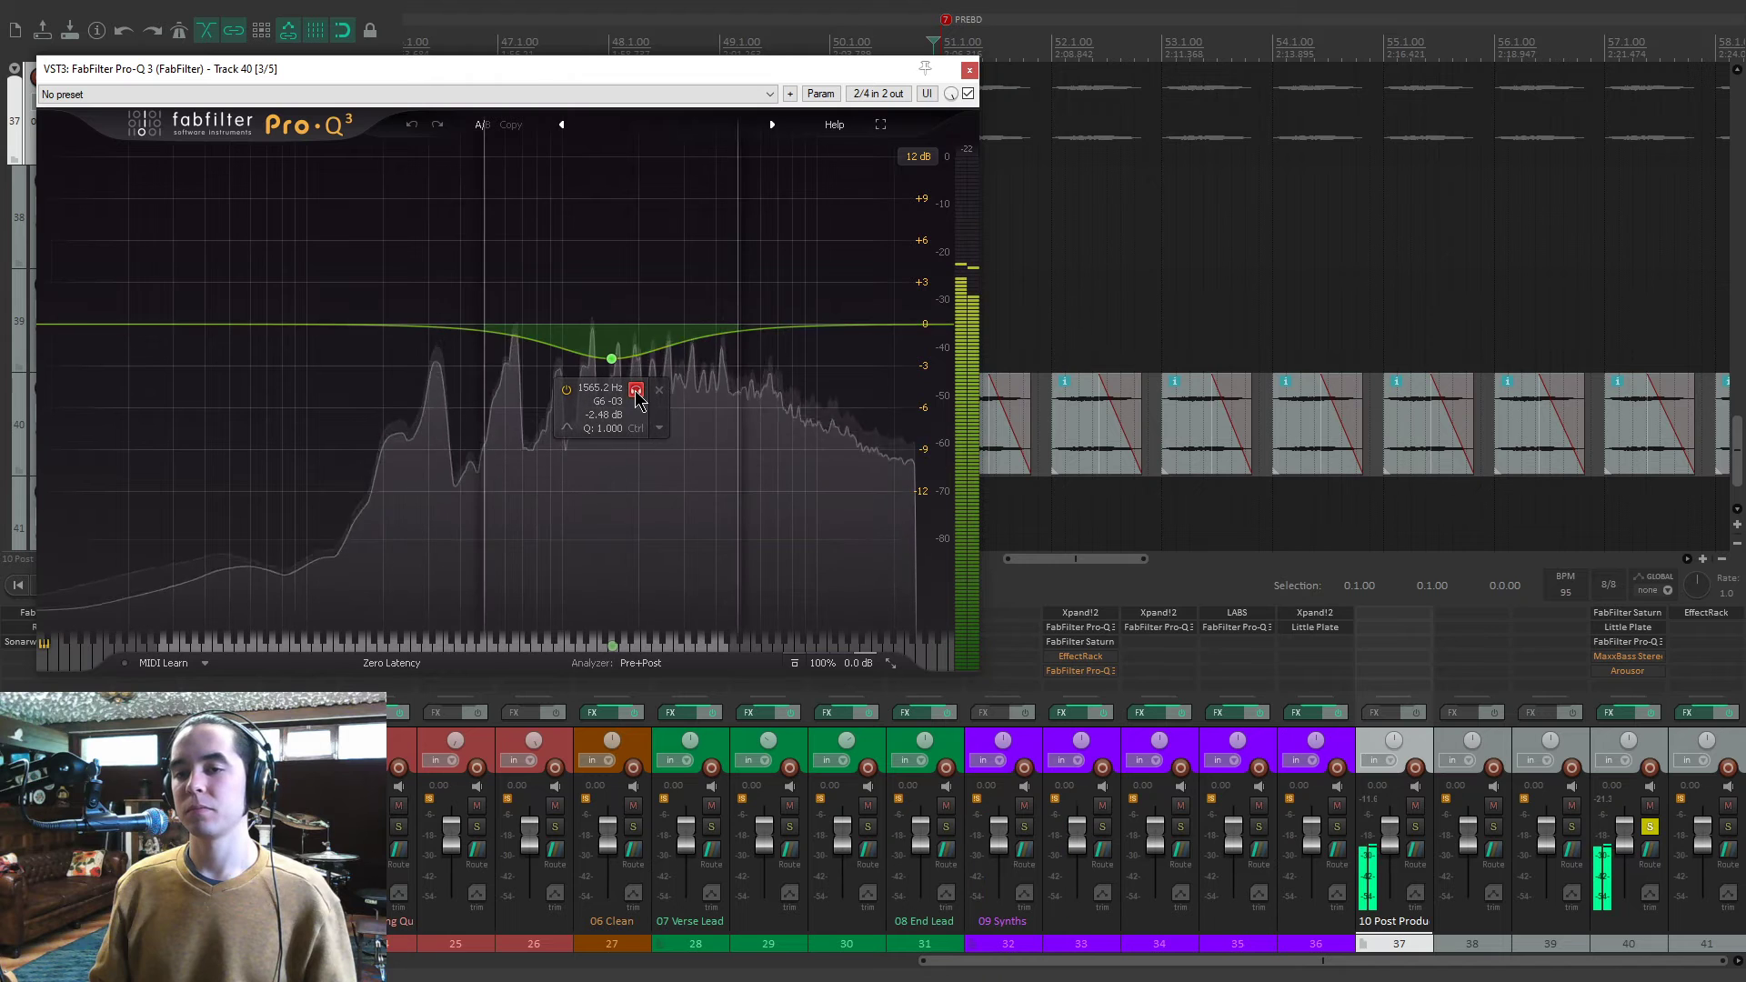
pyautogui.press('space')
pyautogui.click(968, 72)
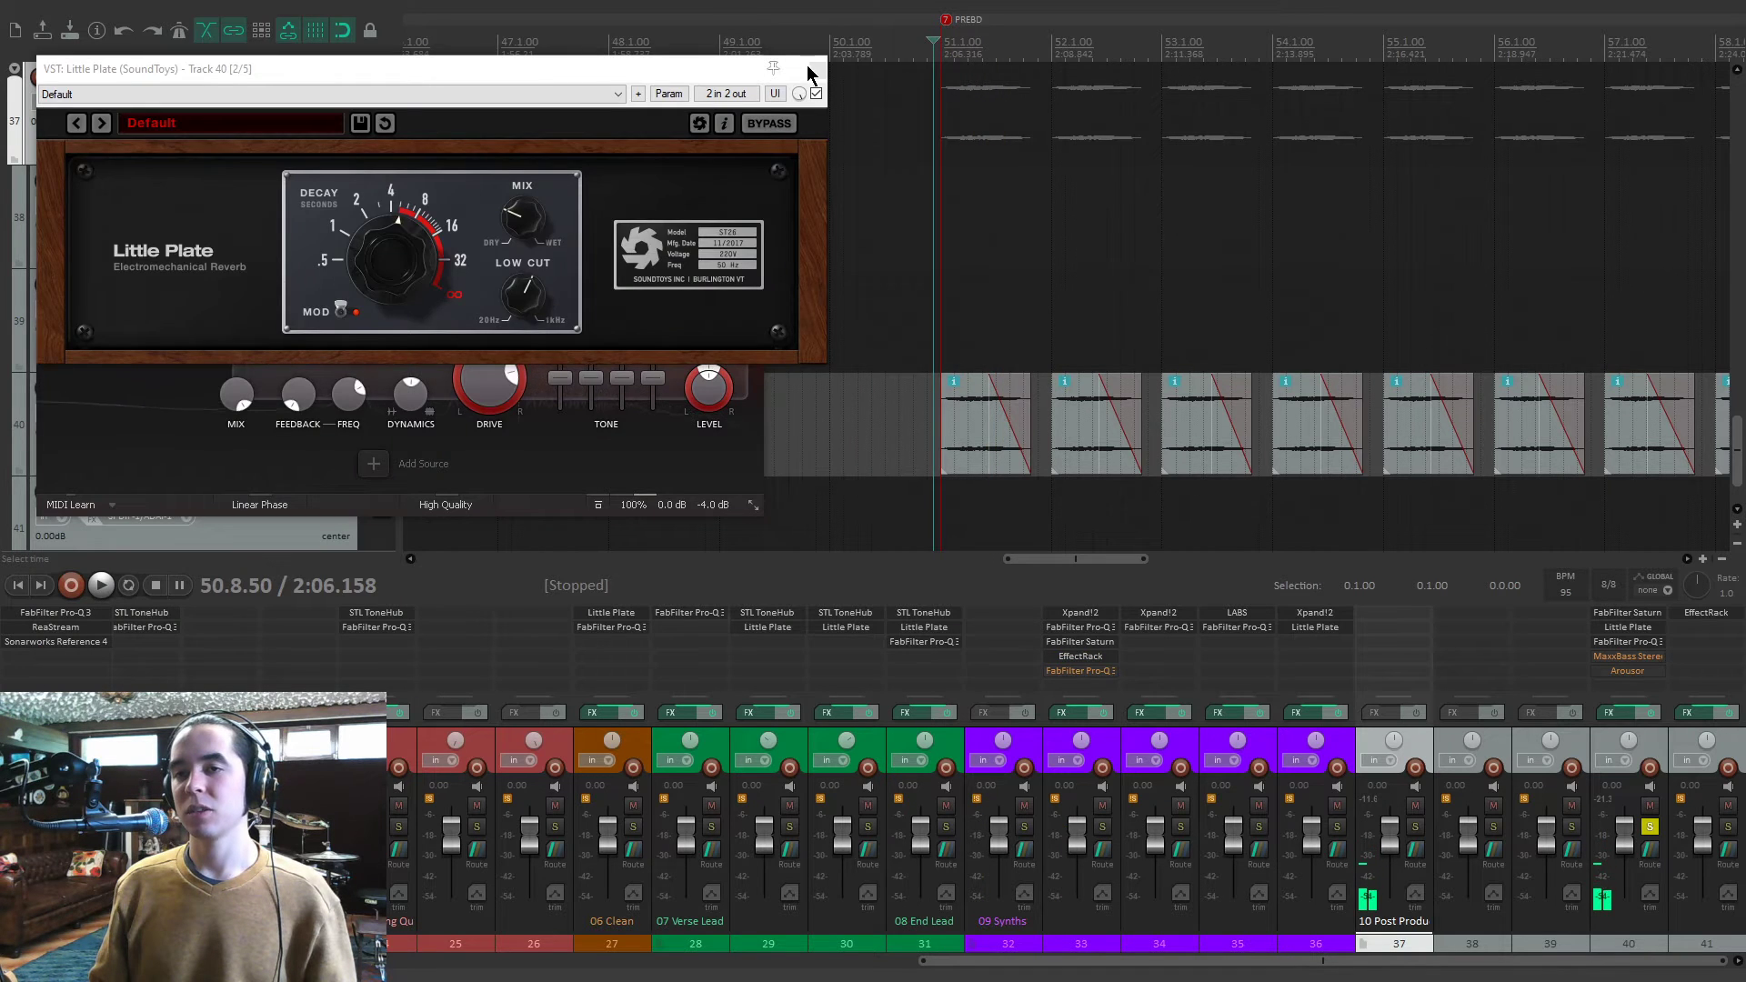
pyautogui.click(810, 70)
pyautogui.click(754, 69)
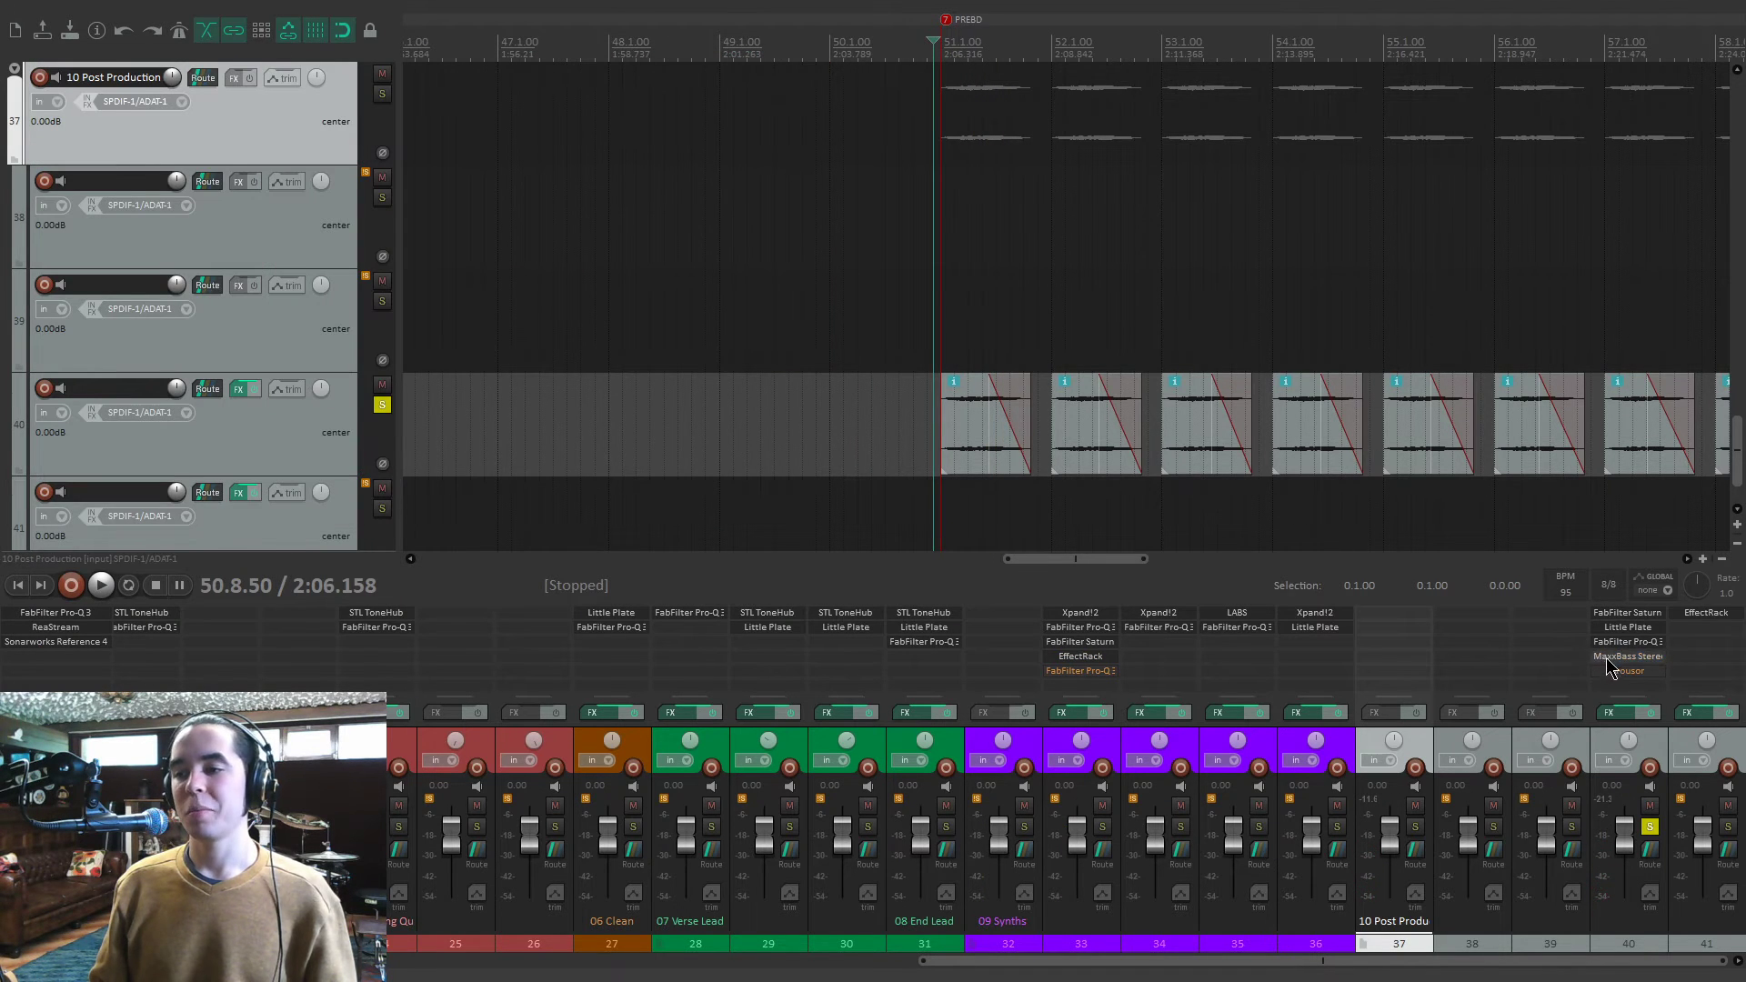
# Open MaxxBass Stereo on track 40, play the track with its monitoring set to MaxxBass only, and close the plugin.
pyautogui.click(1608, 658)
pyautogui.moveTo(343, 73); pyautogui.dragTo(727, 123)
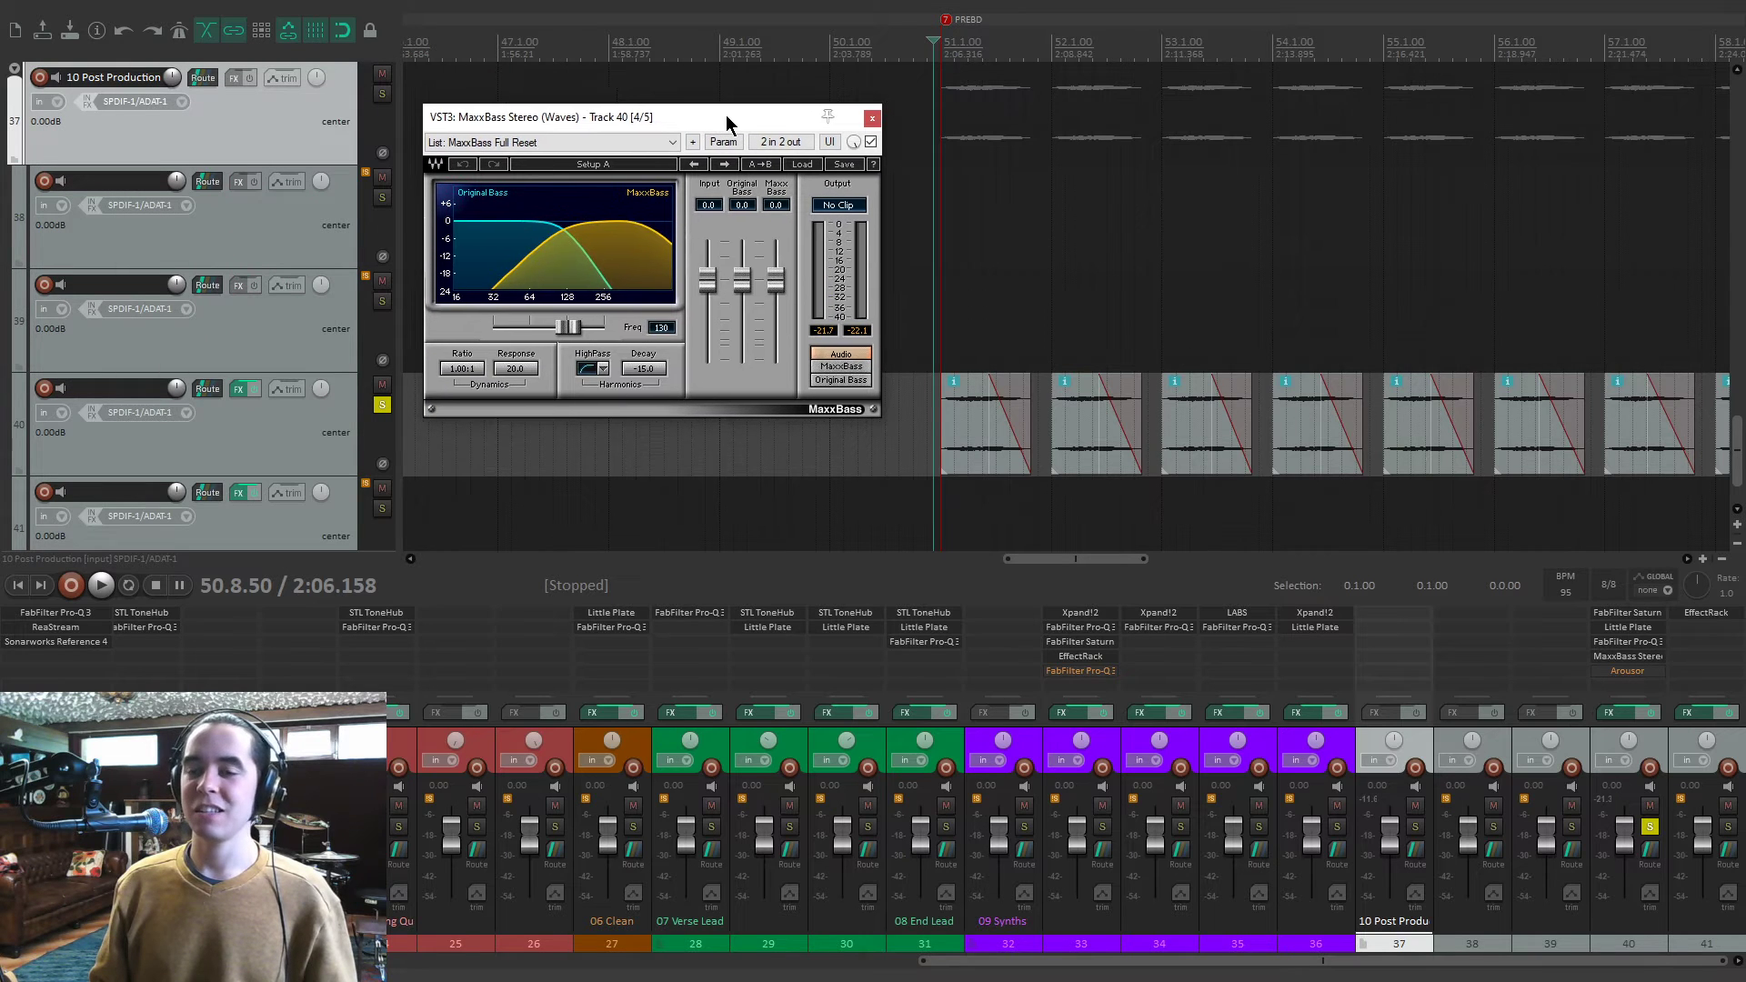
pyautogui.press('space')
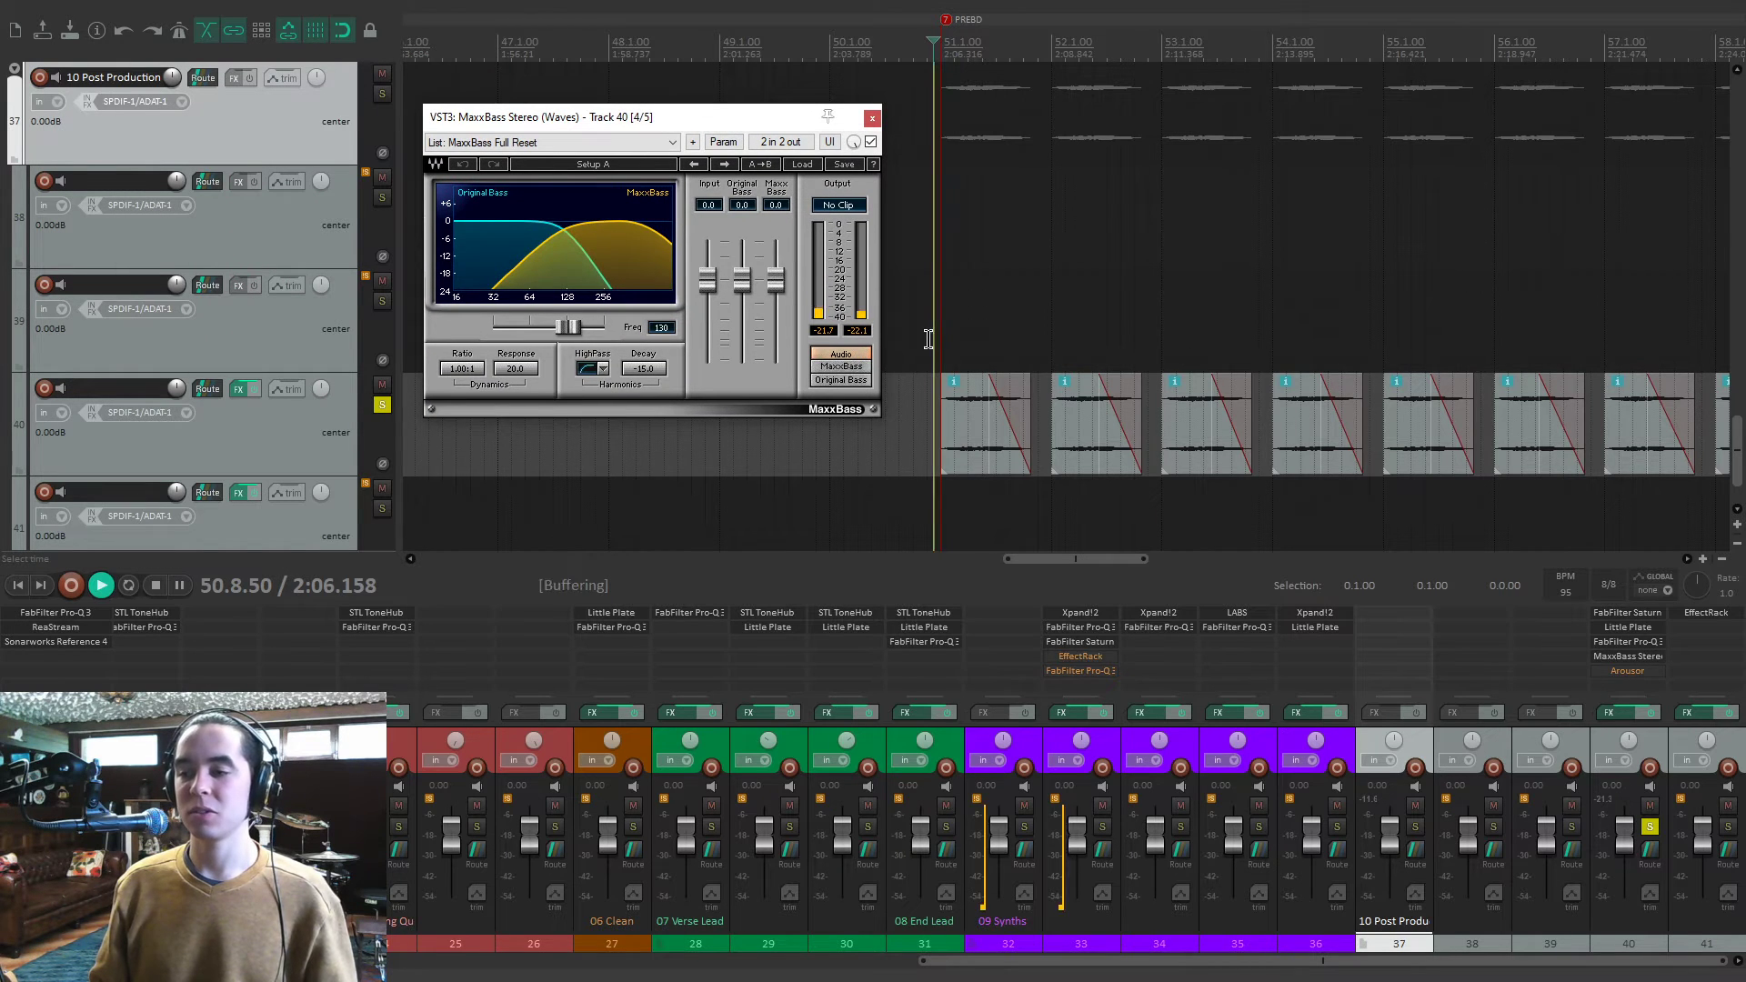
pyautogui.click(858, 365)
pyautogui.press('space')
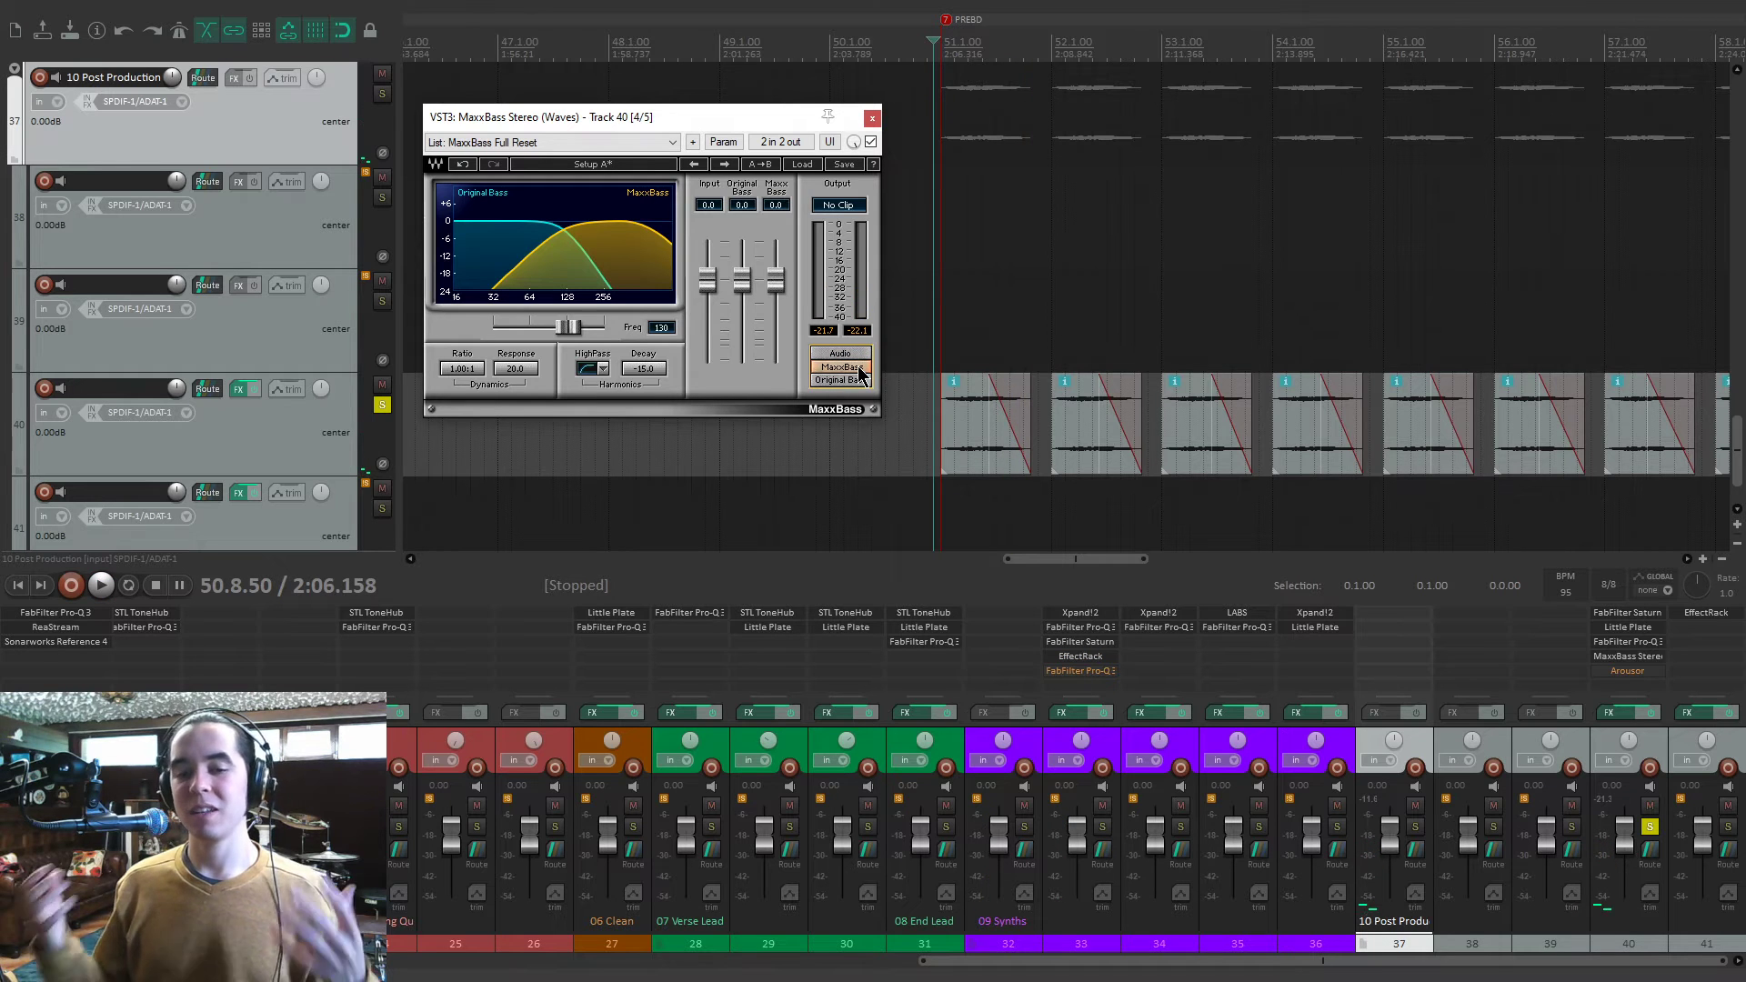
pyautogui.press('space')
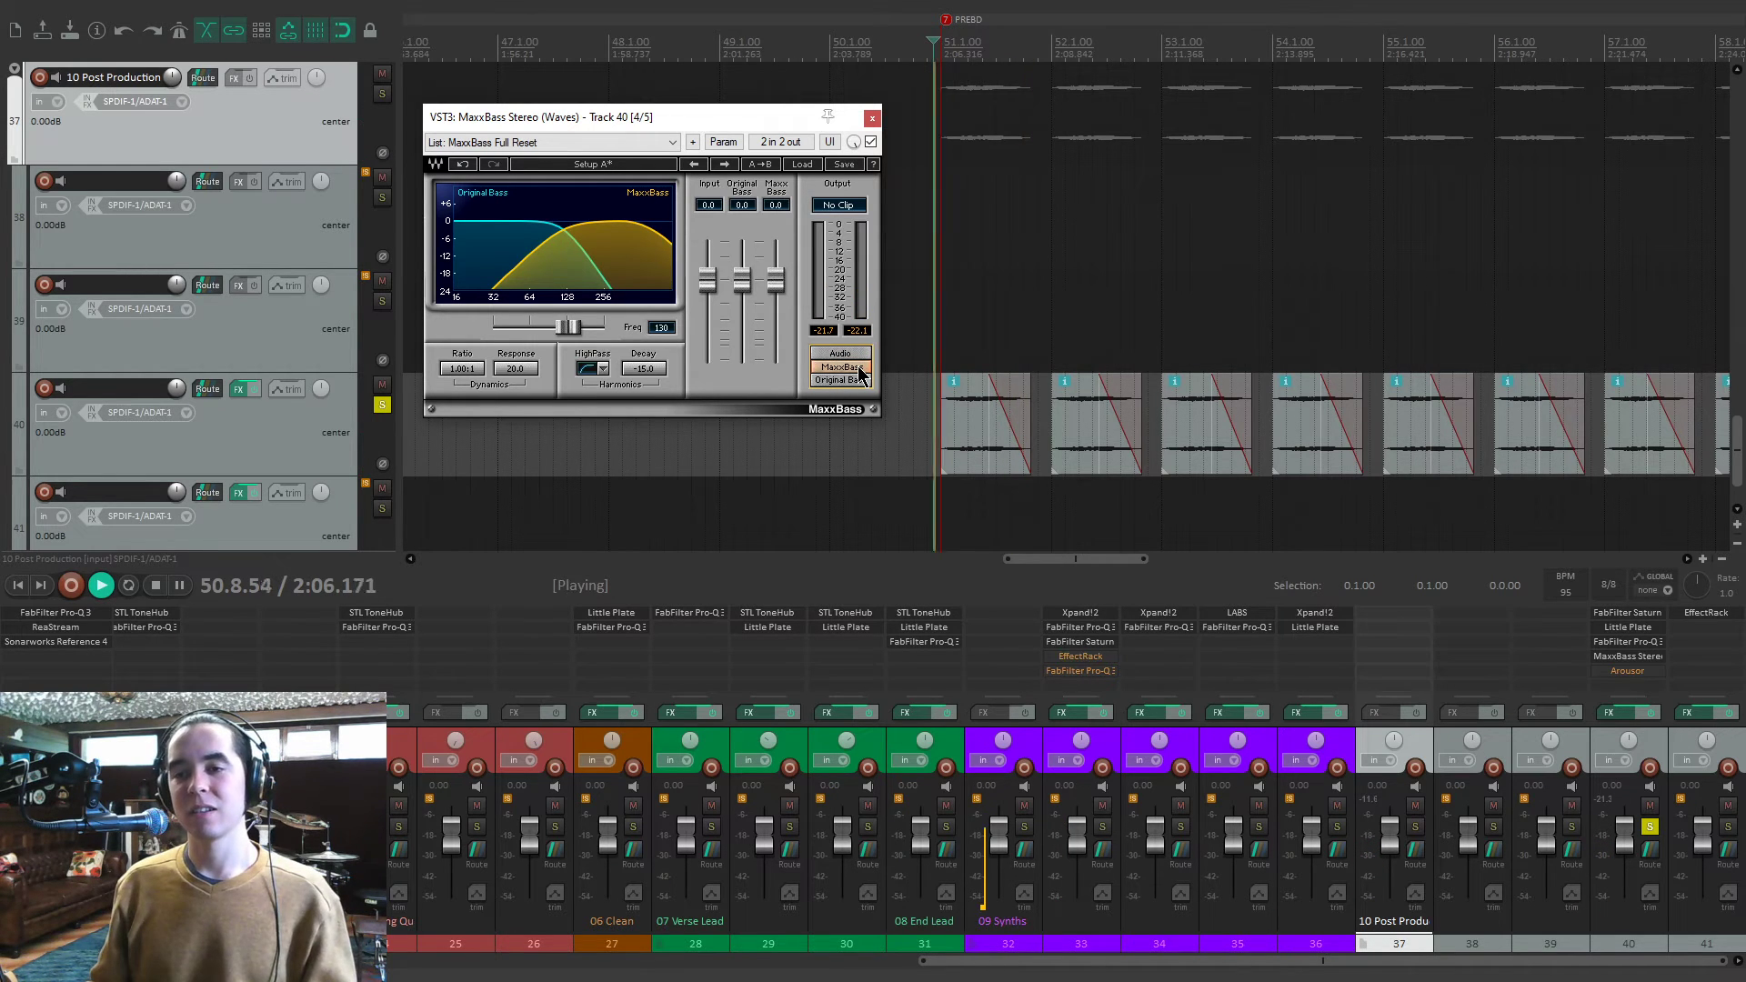
pyautogui.press('space')
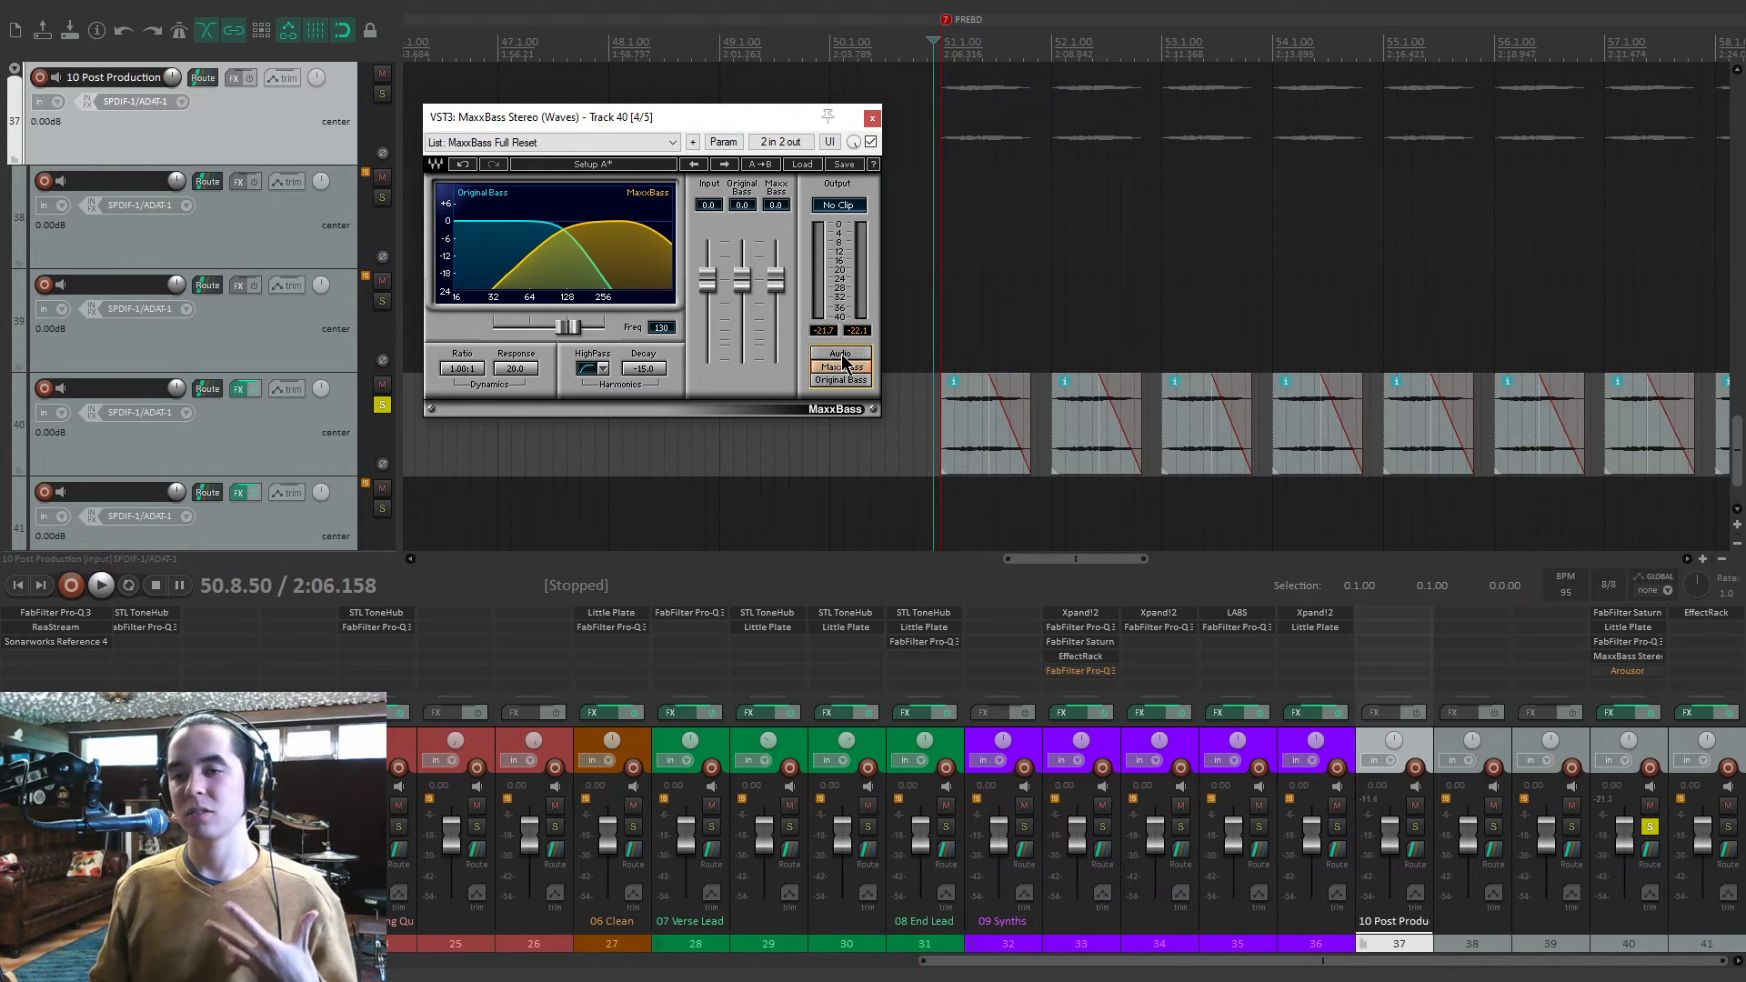
pyautogui.click(871, 118)
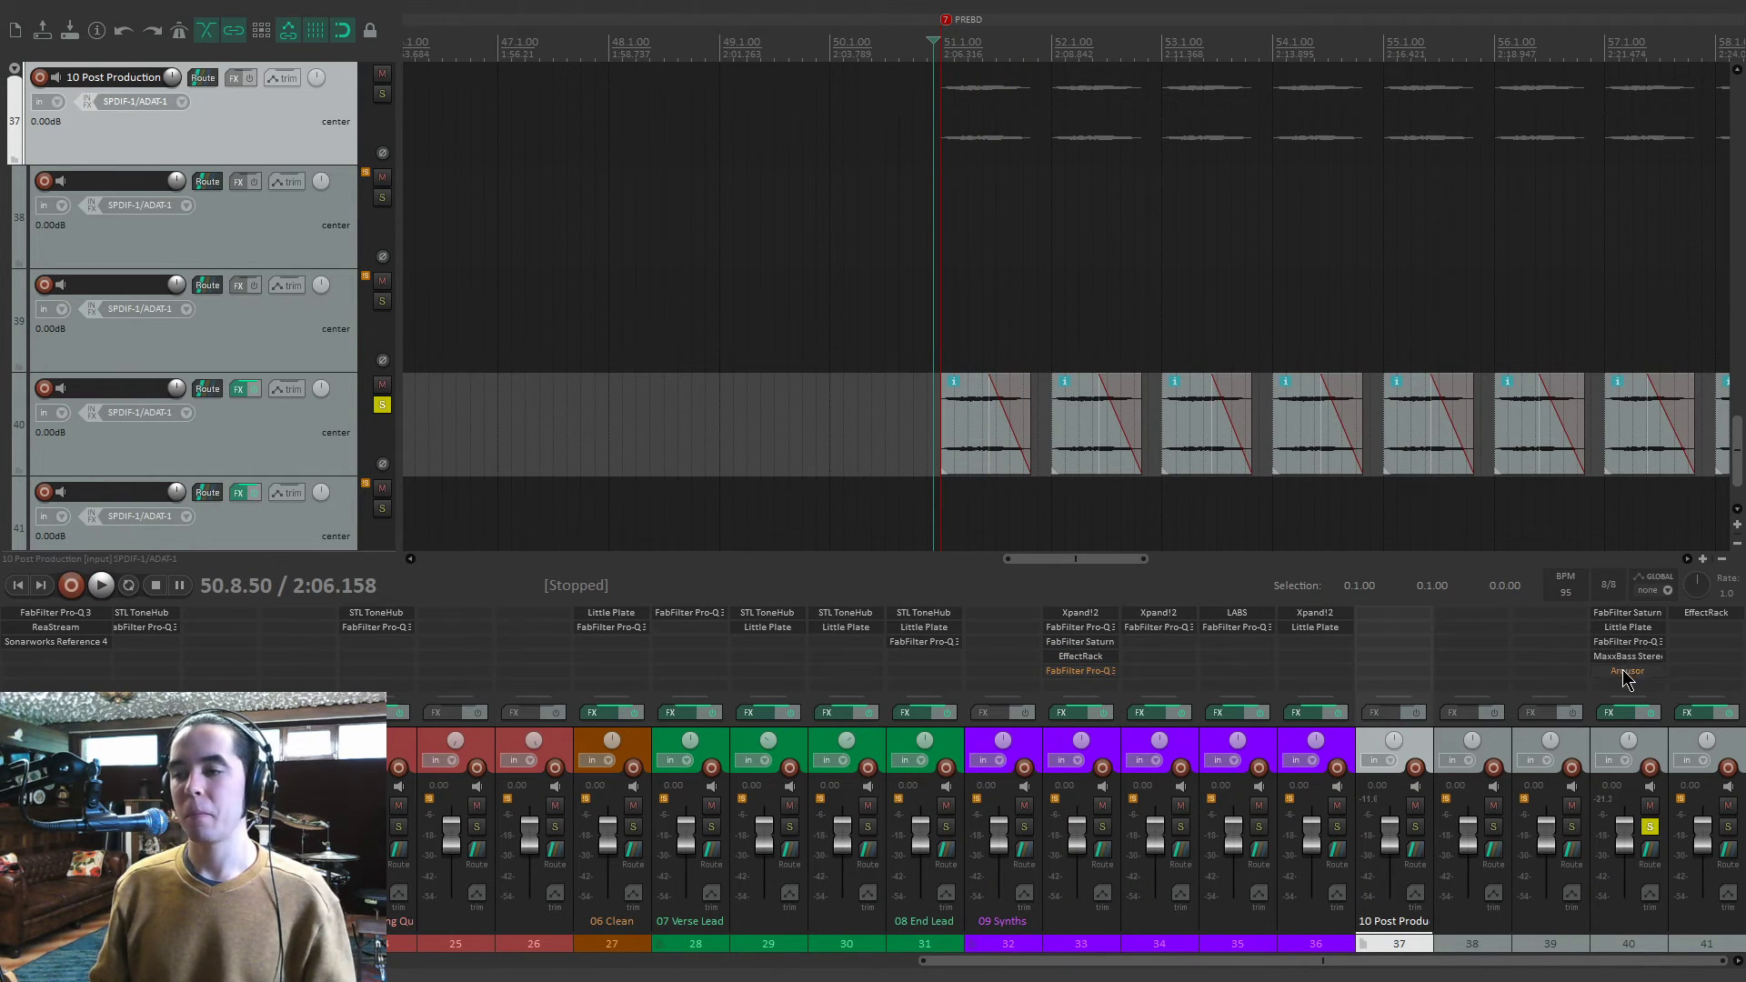
# Play track 40 through its Arousor compressor, close the plugin, and clear the track's solo.
pyautogui.click(1623, 673)
pyautogui.moveTo(869, 281); pyautogui.dragTo(703, 177)
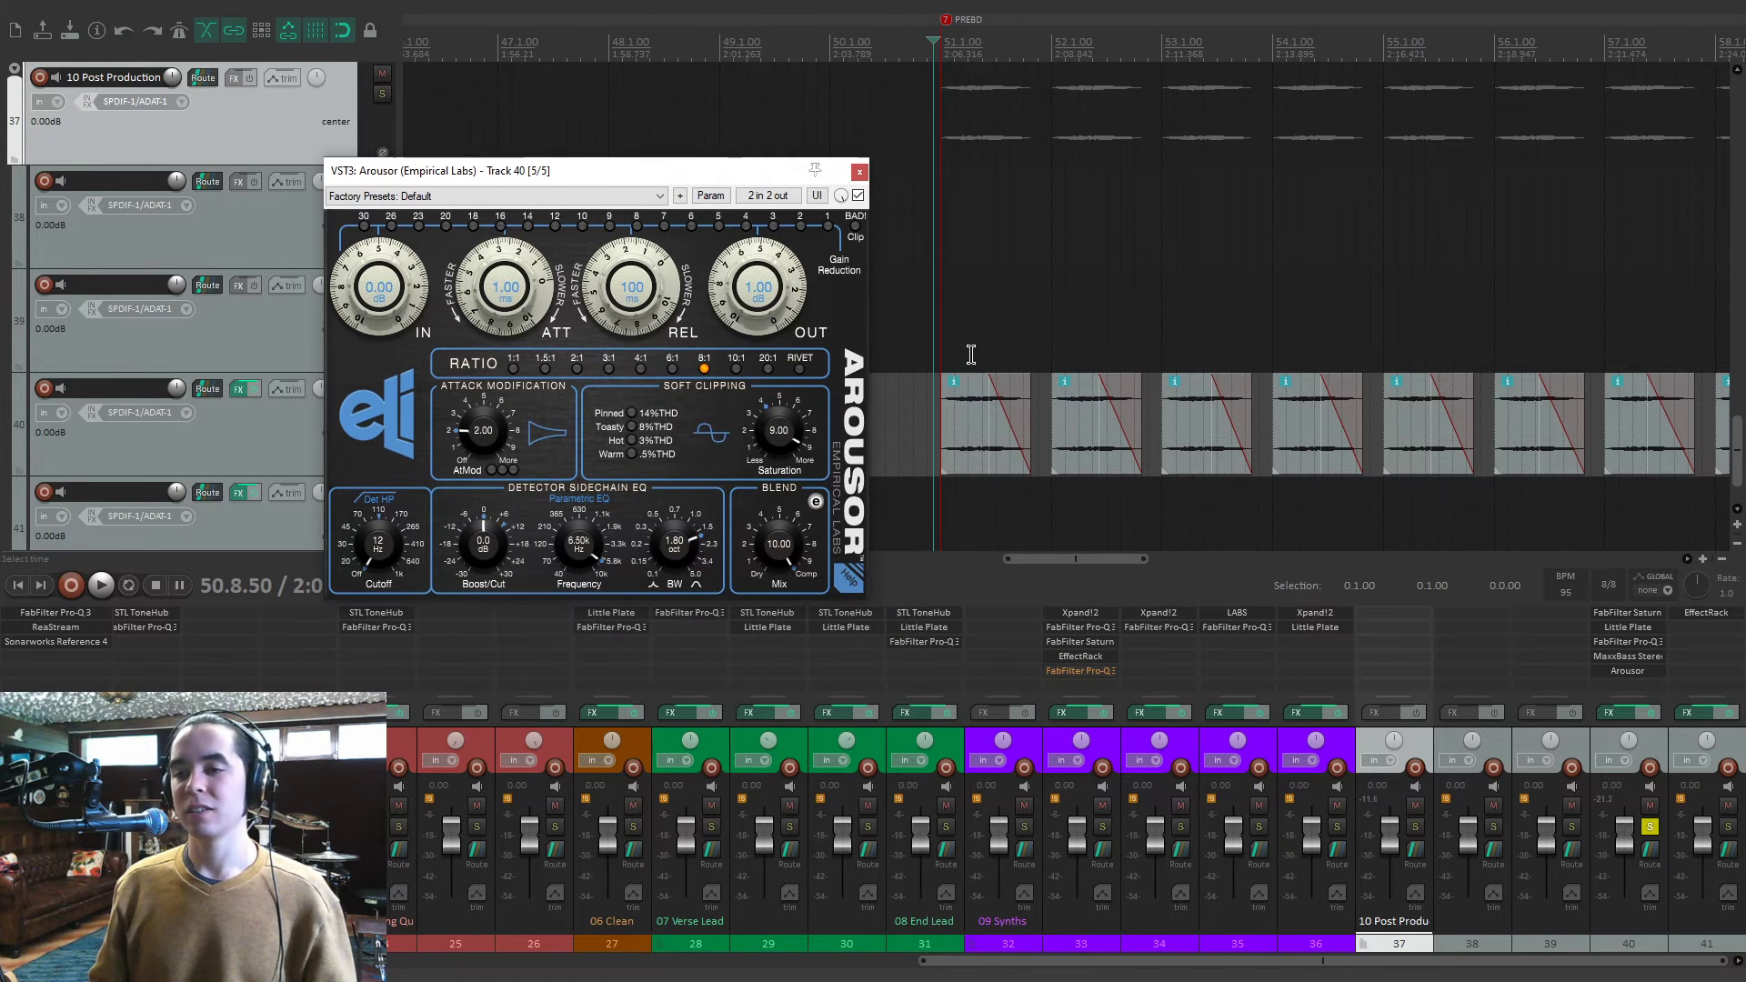
pyautogui.scroll(4, 1246, 426)
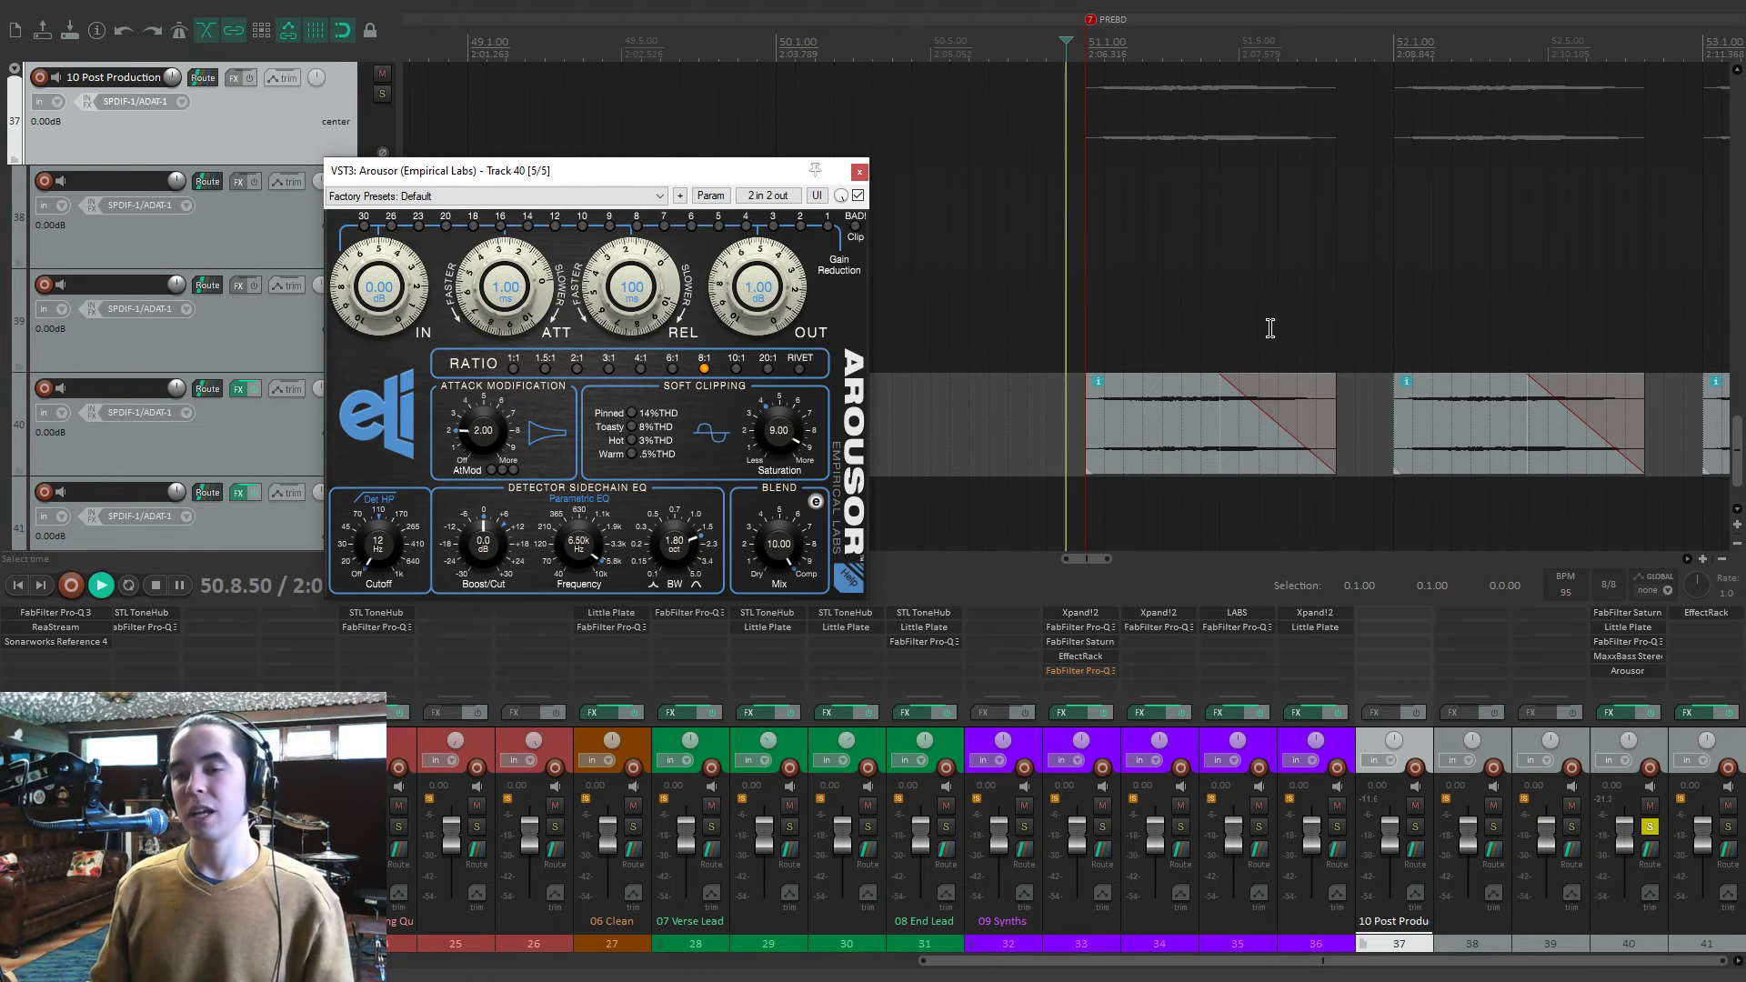
pyautogui.press('space')
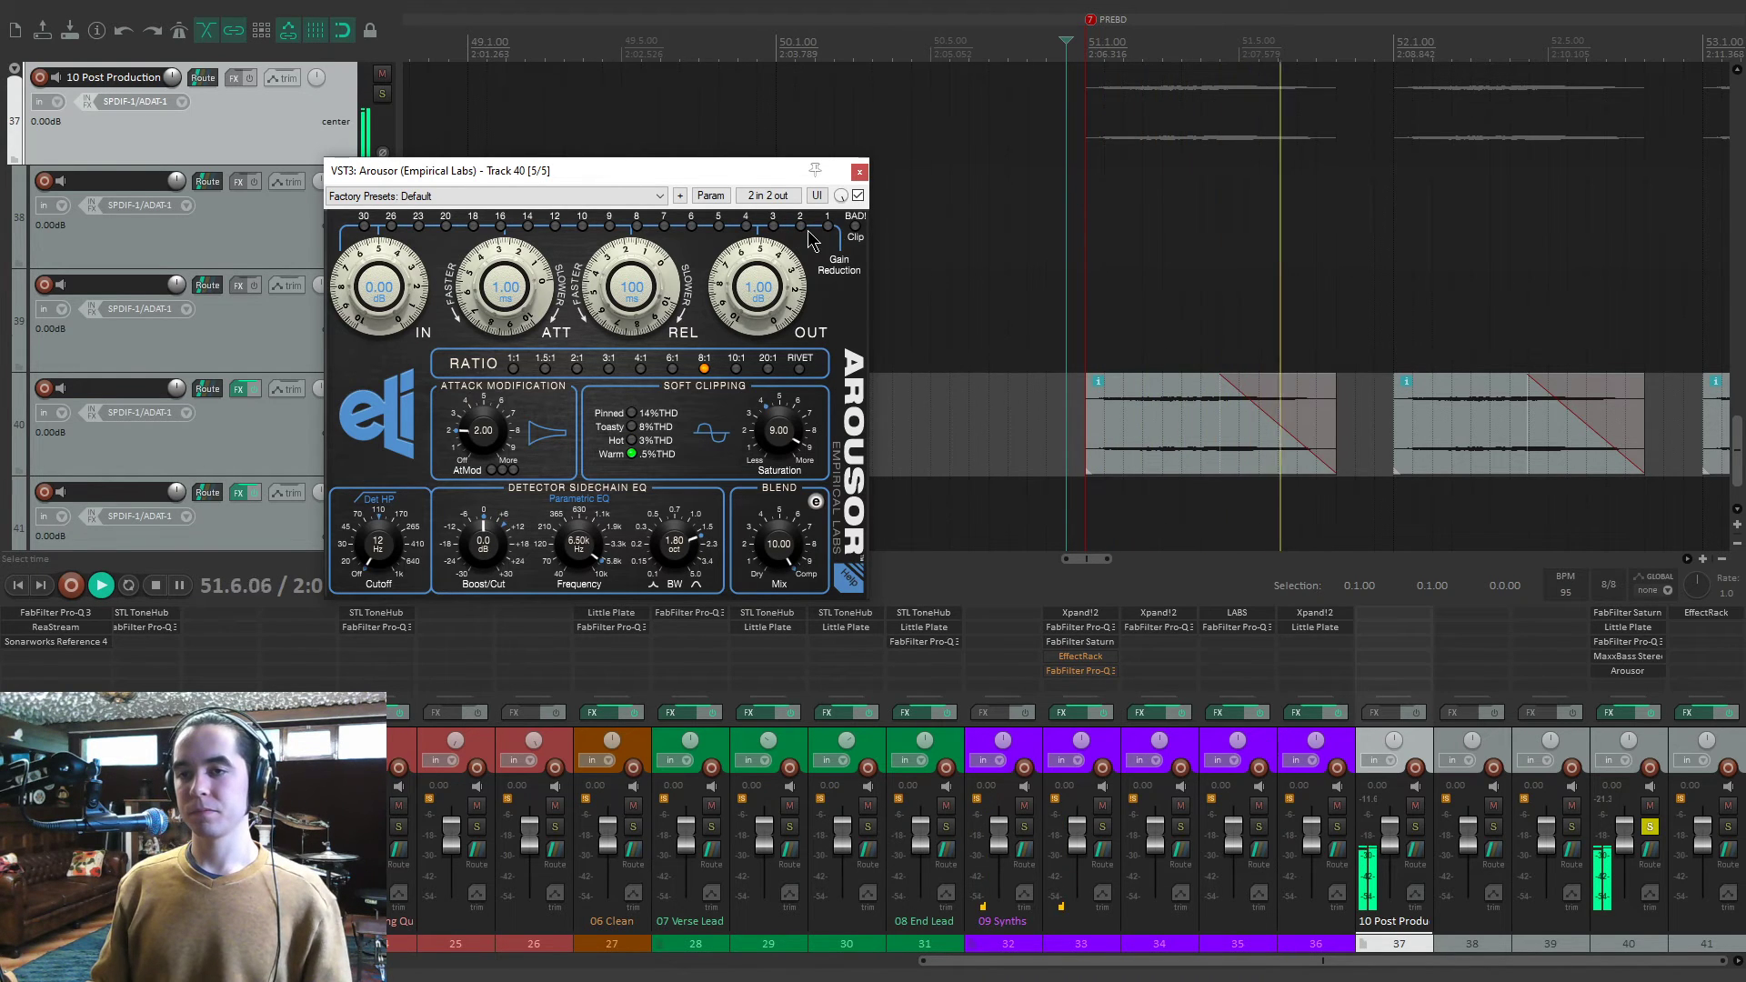
pyautogui.press('space')
pyautogui.click(860, 171)
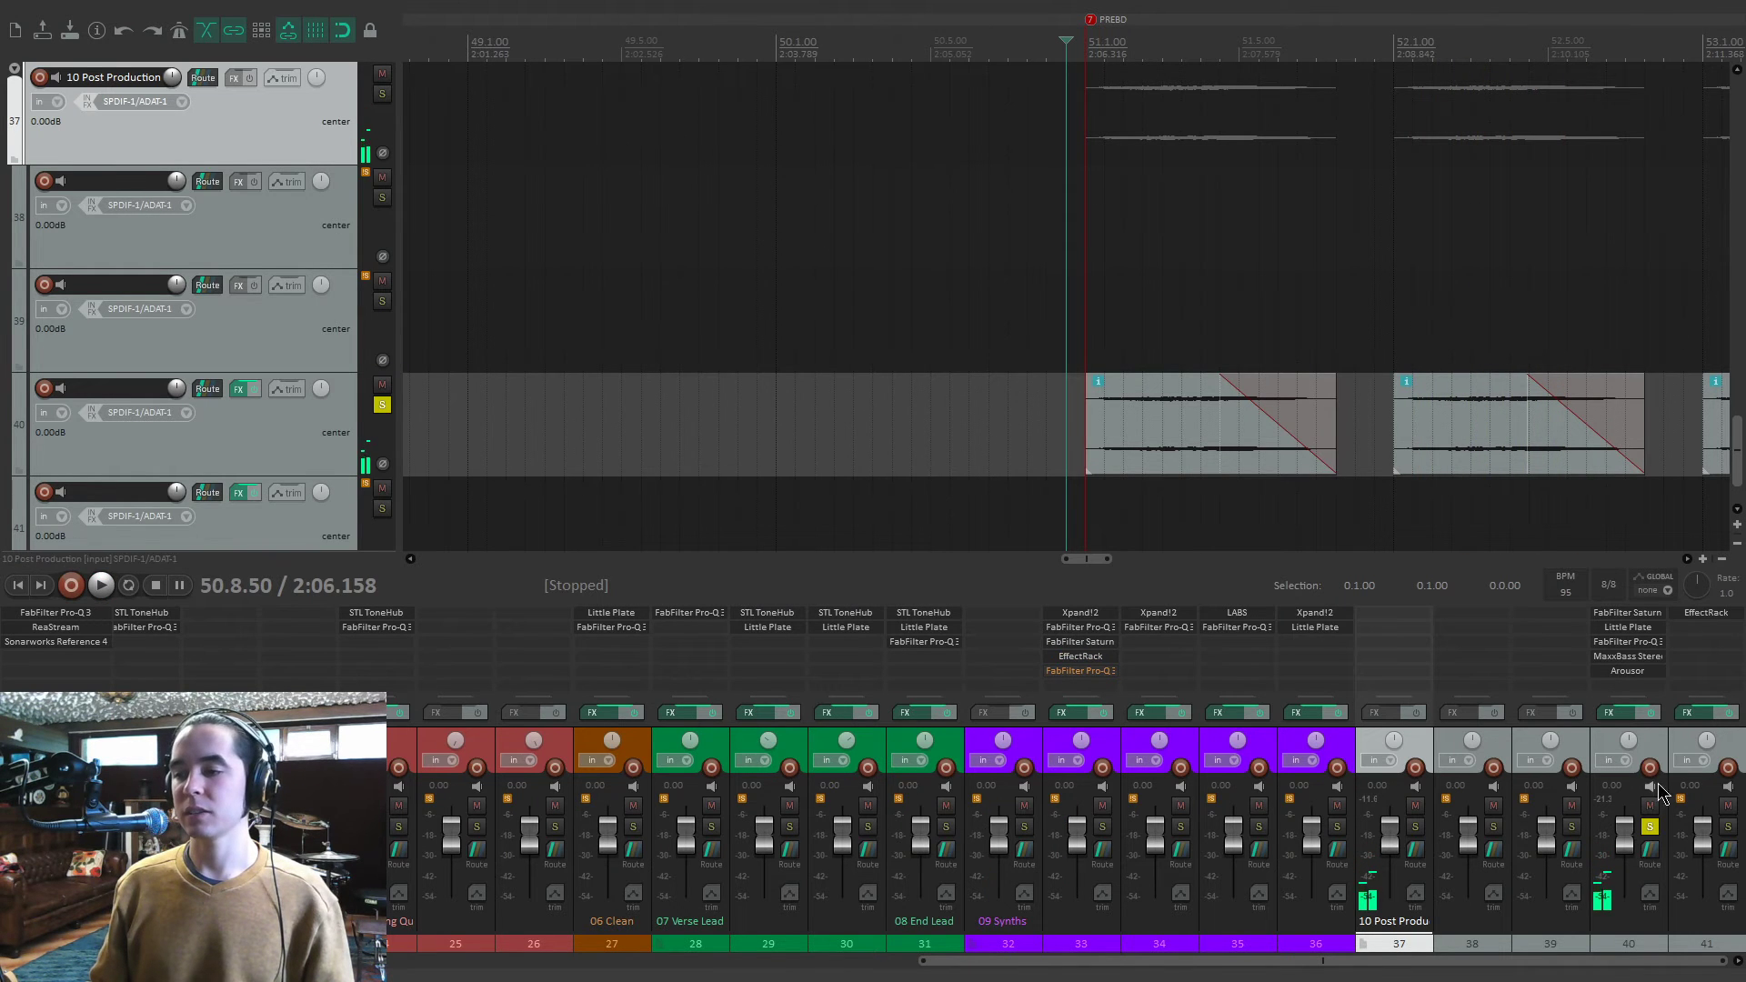
pyautogui.scroll(-5, 1017, 363)
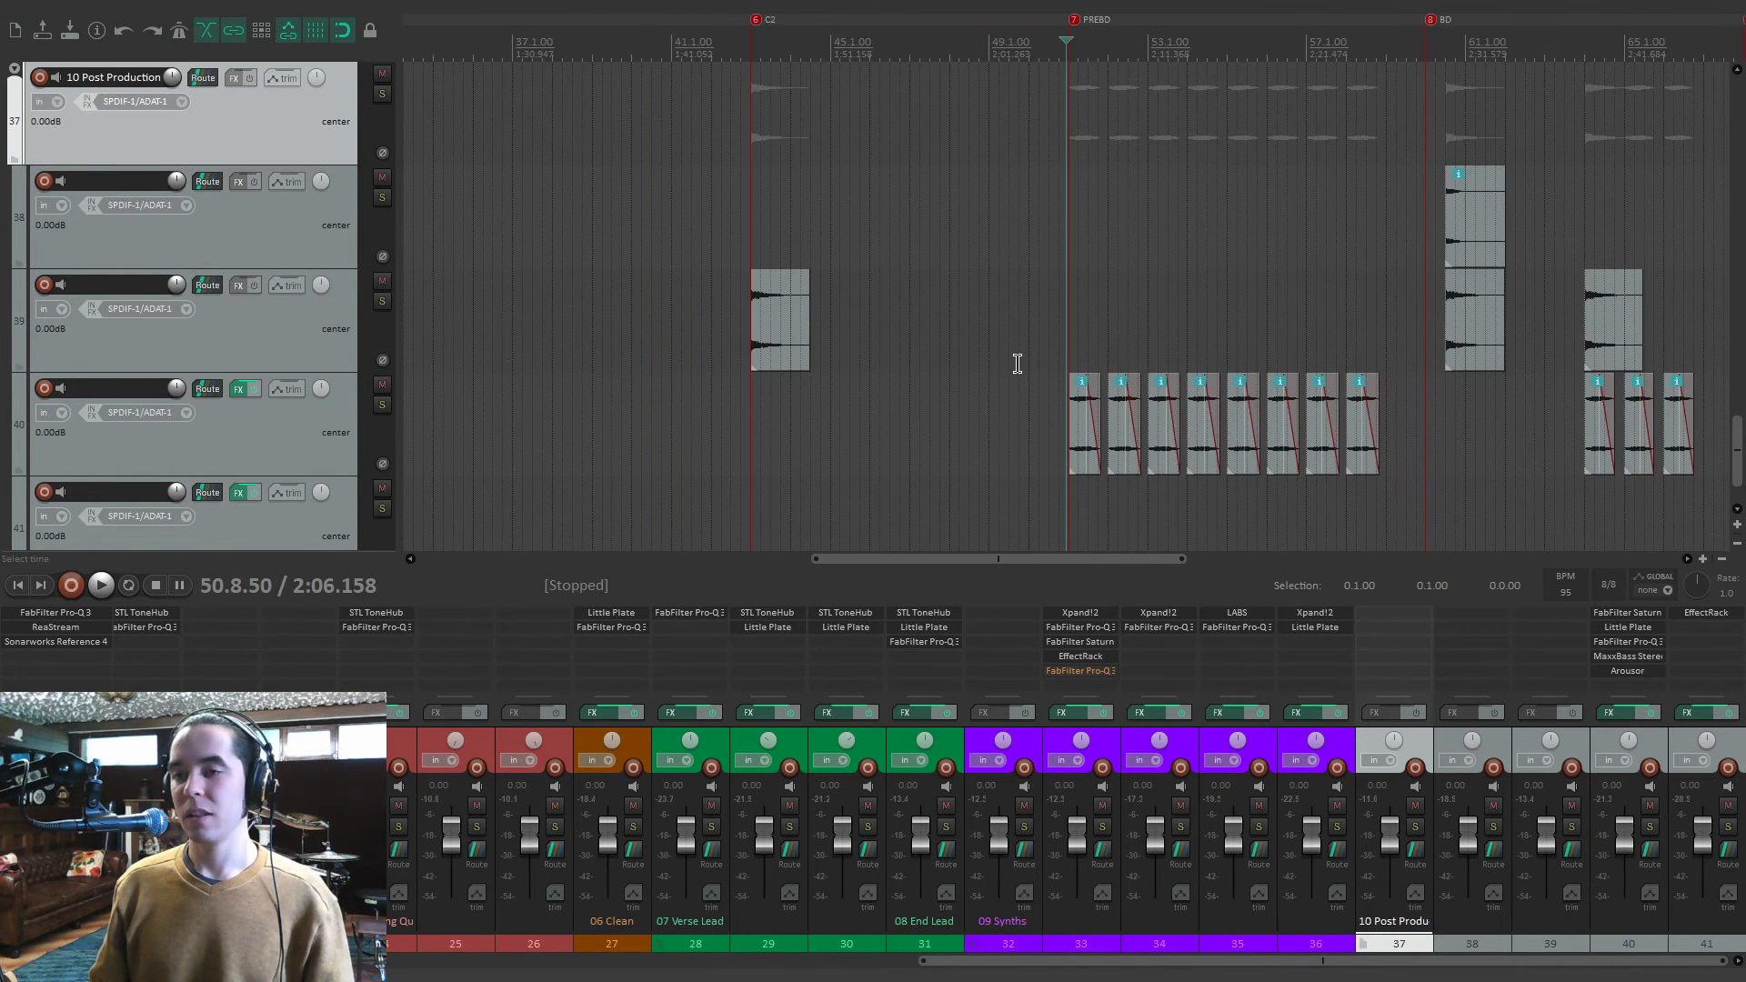
# Play the full mix from the BD marker, look over all the tracks in the arrangement, and stop playback.
pyautogui.press('8')
pyautogui.press('space')
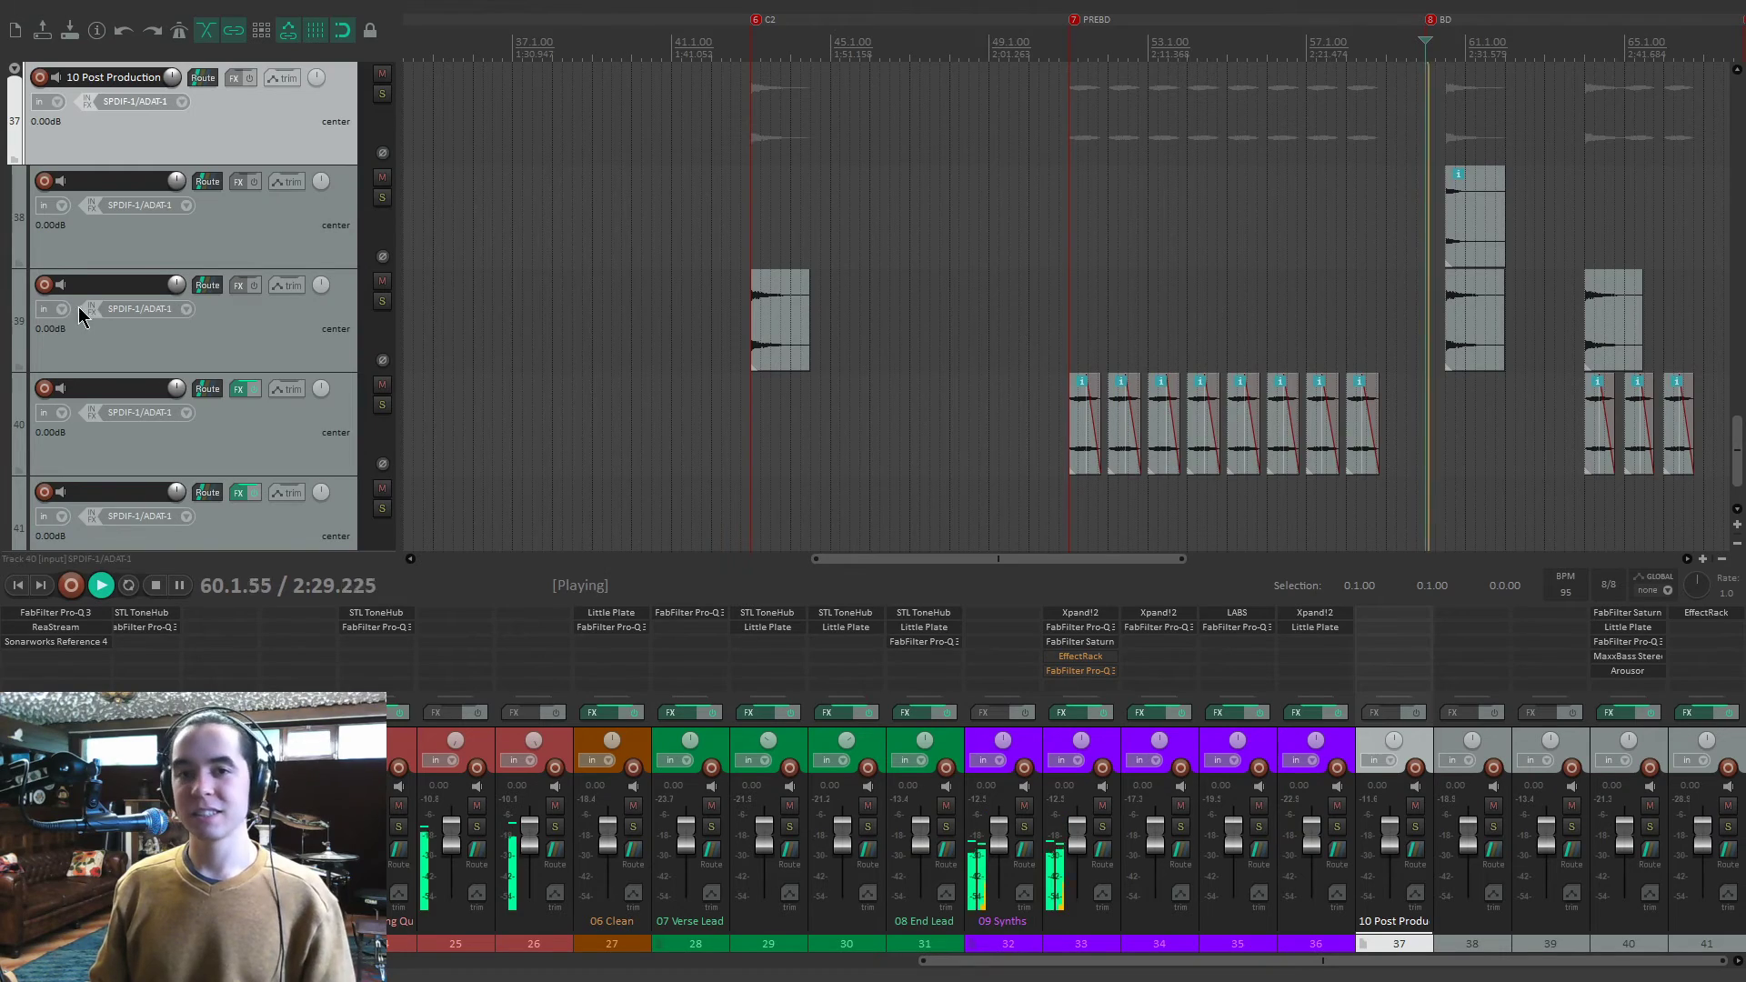
pyautogui.scroll(-6, 82, 312)
pyautogui.scroll(1, 5, 263)
pyautogui.scroll(5, 4, 264)
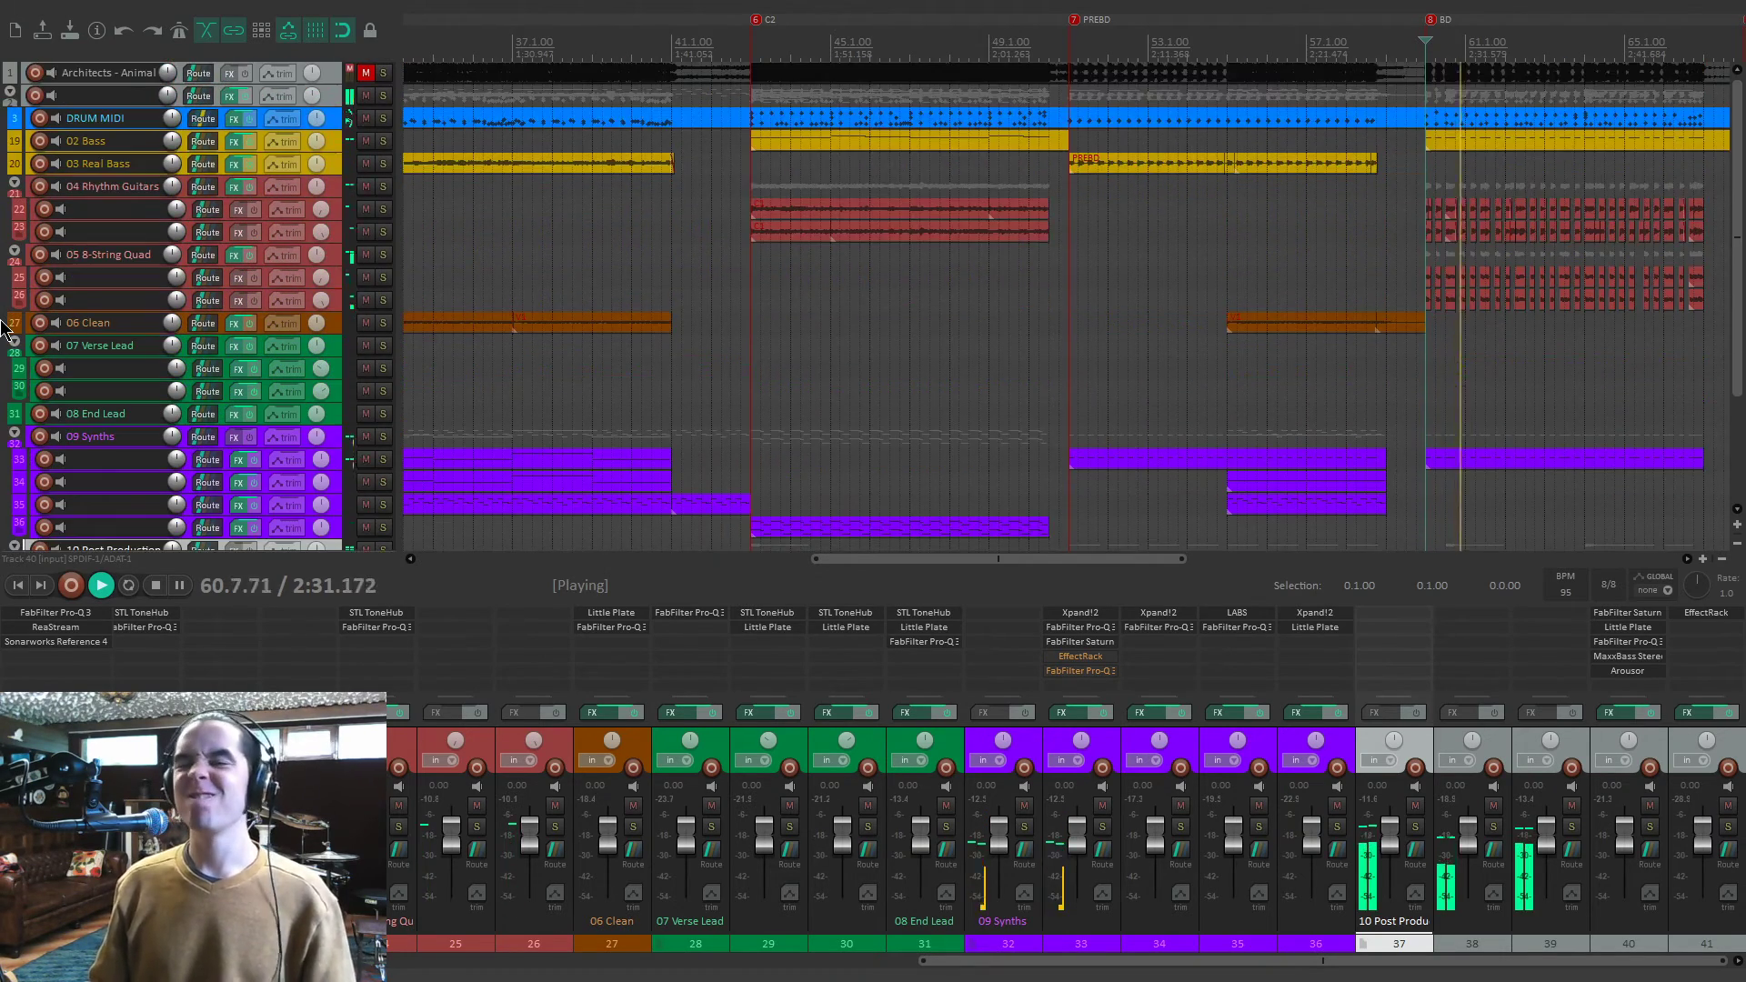
pyautogui.scroll(-3, 786, 326)
pyautogui.scroll(1, 778, 317)
pyautogui.press('space')
pyautogui.scroll(3, 917, 363)
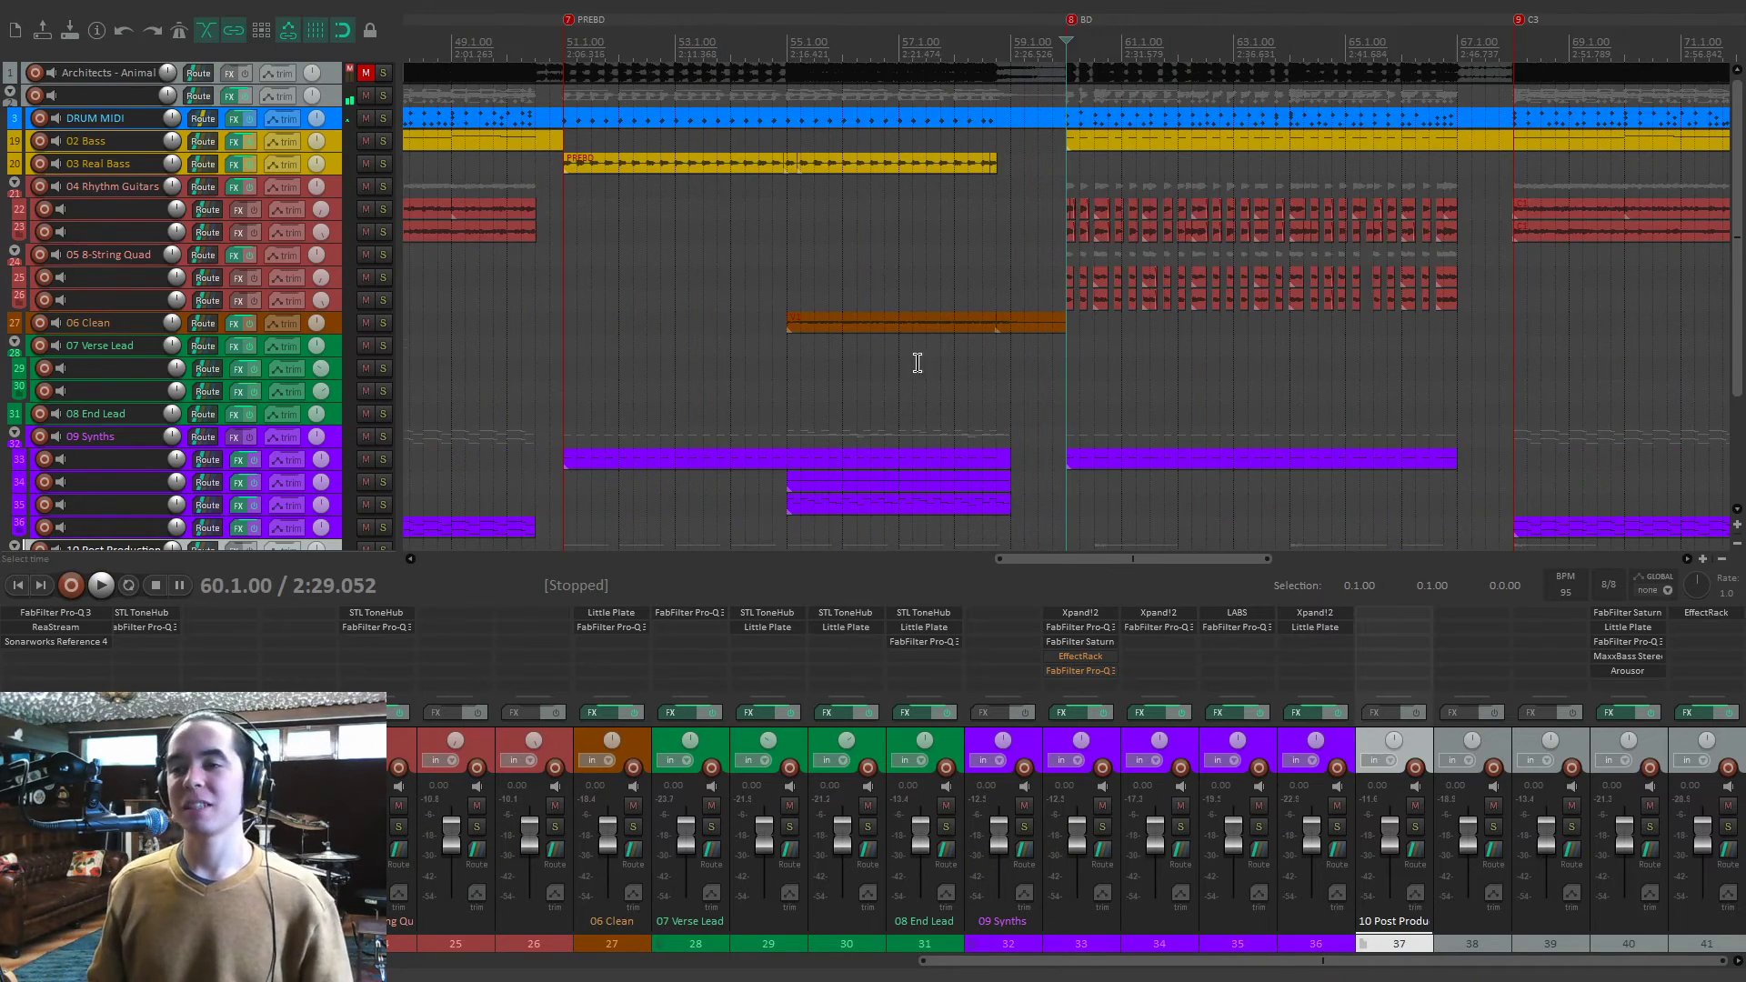
# Open the FX chain of folder track 2 and enable its Gullfoss plugin.
pyautogui.scroll(13, 805, 731)
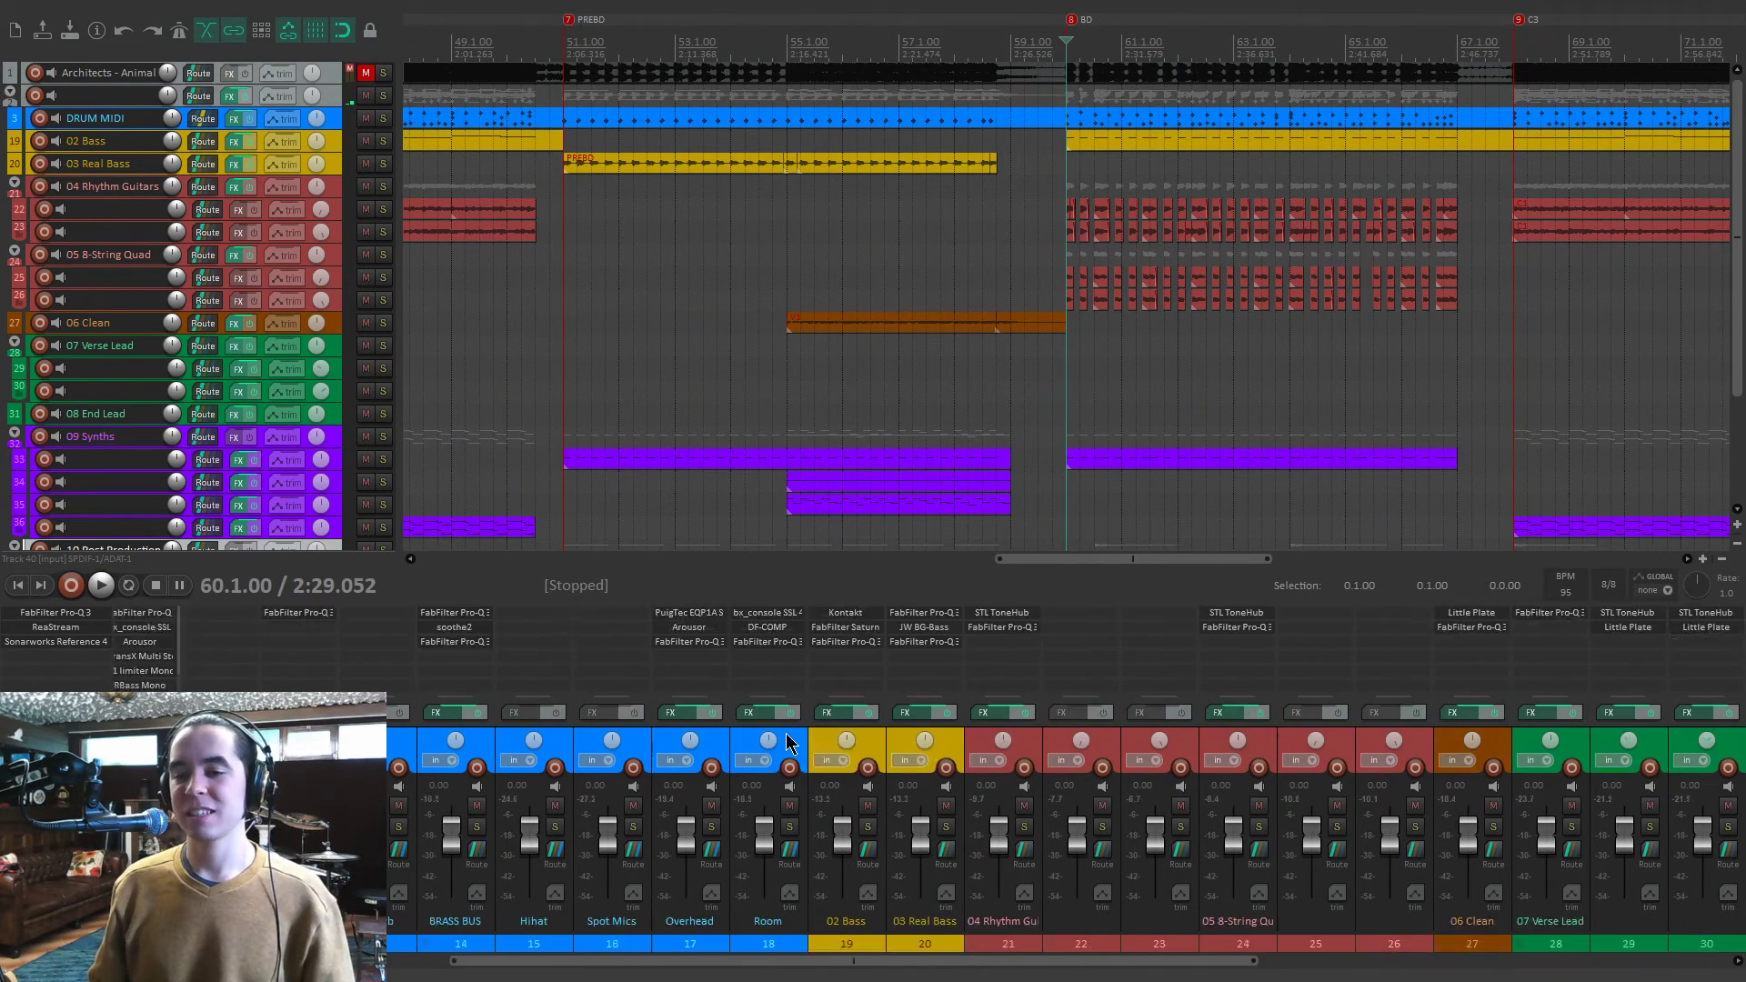
pyautogui.scroll(8, 787, 738)
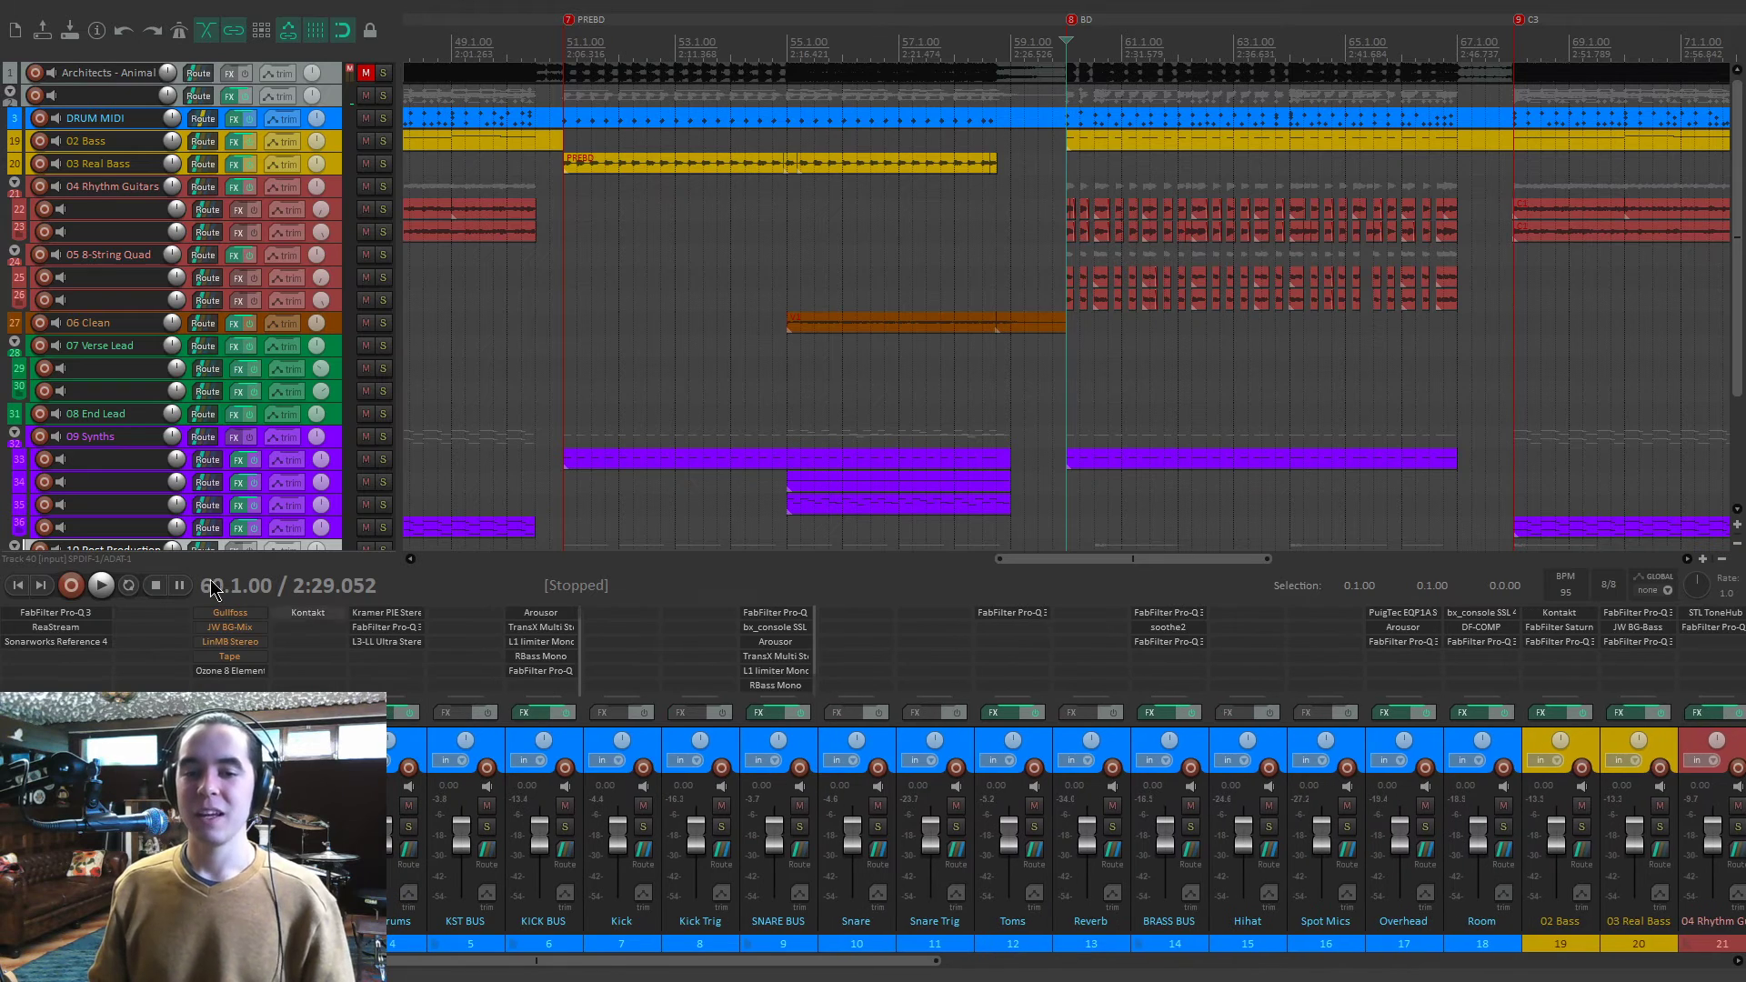
pyautogui.click(230, 612)
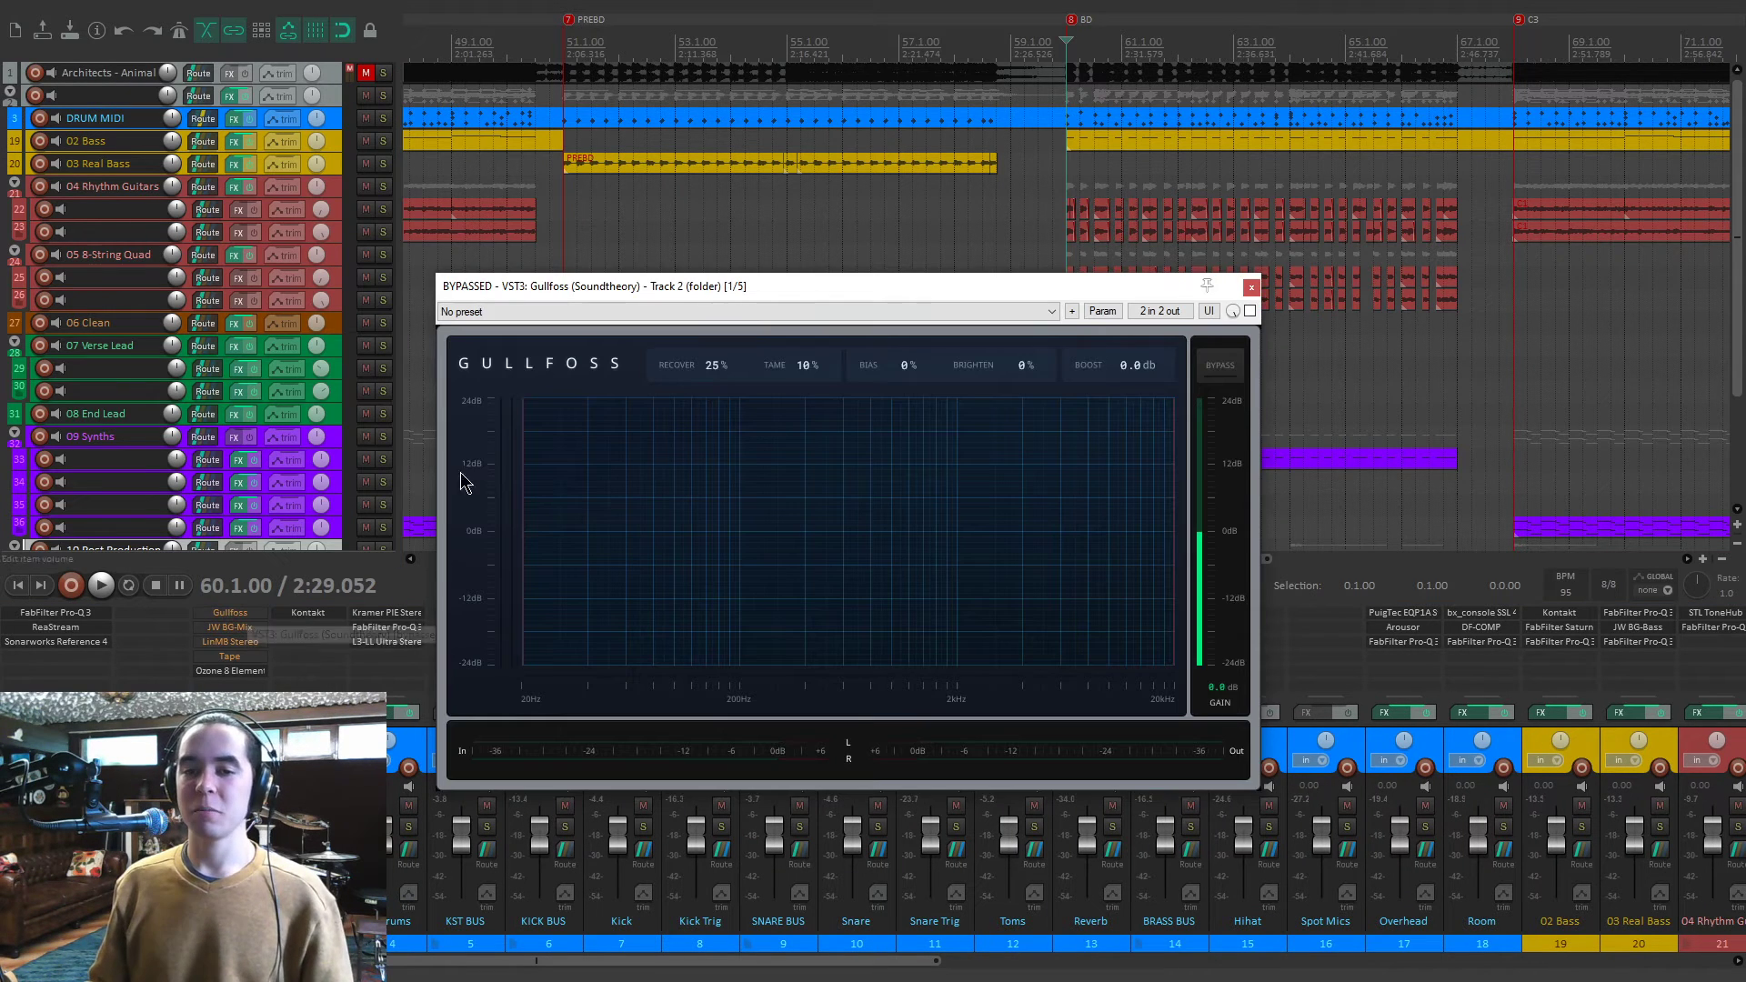
pyautogui.moveTo(1117, 289); pyautogui.dragTo(1186, 261)
pyautogui.click(1320, 259)
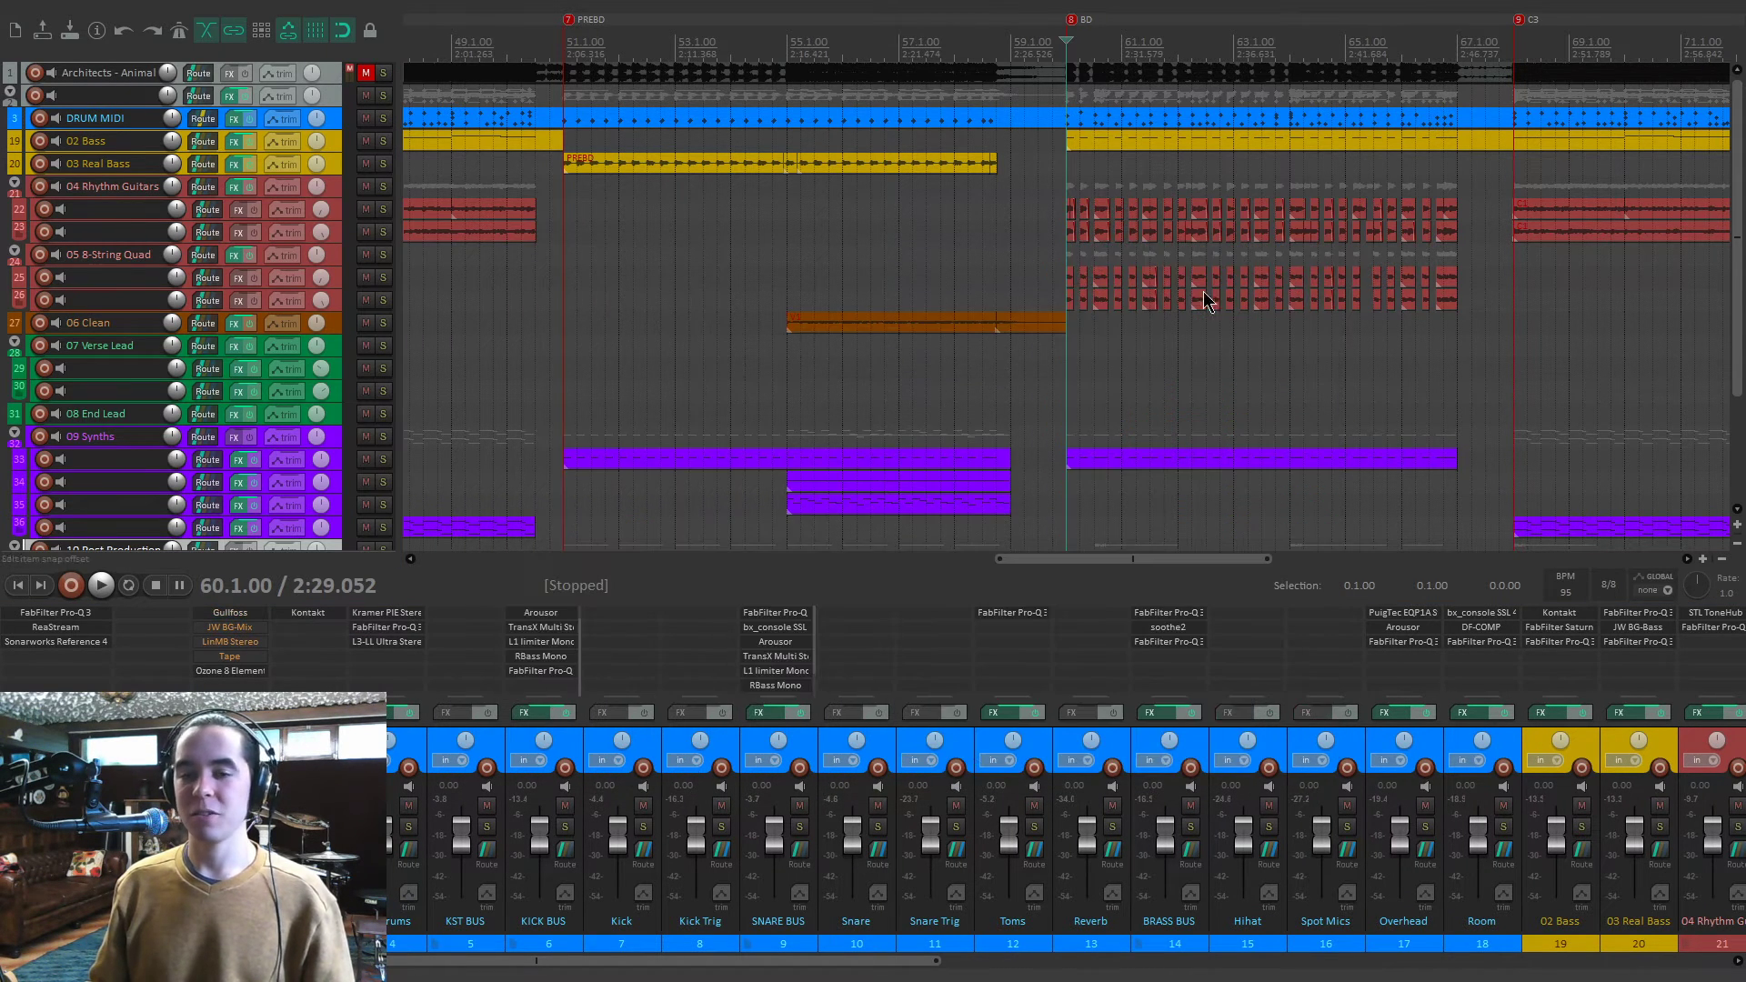
pyautogui.click(212, 712)
pyautogui.moveTo(536, 75); pyautogui.dragTo(934, 120)
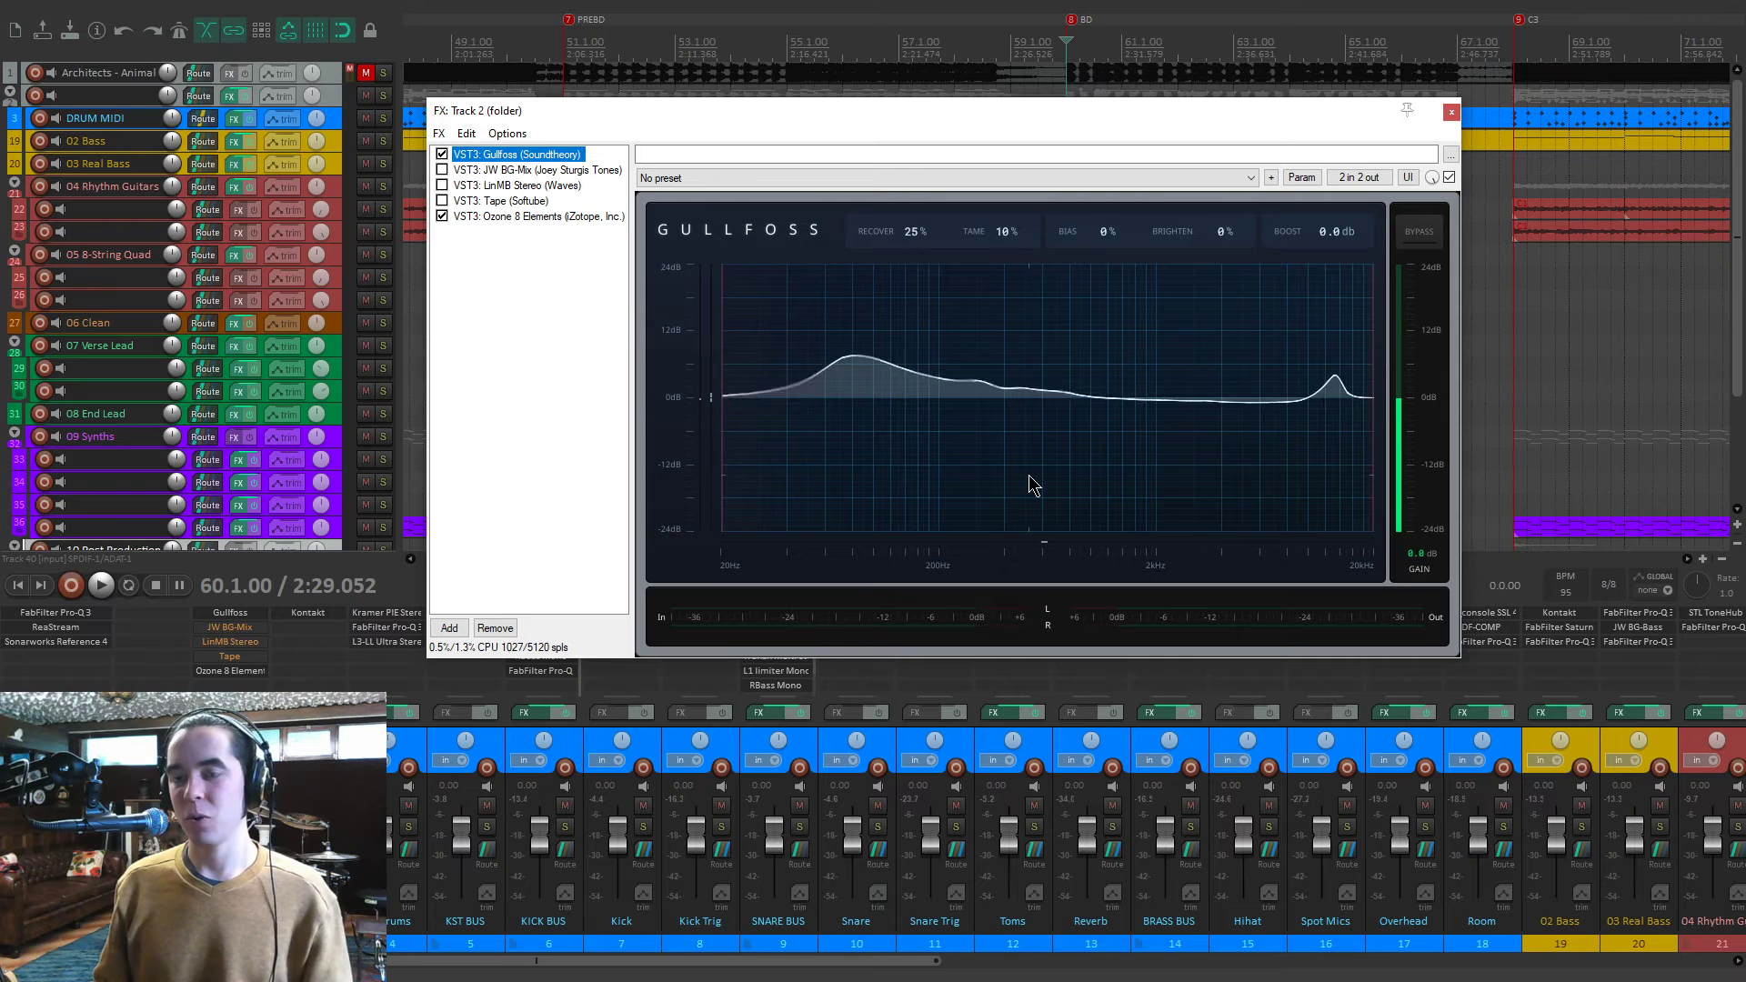
# Play the mix with Gullfoss's Recover raised to 130%, compare it bypassed and active, and return Recover to 25%.
pyautogui.press('space')
pyautogui.moveTo(914, 231); pyautogui.dragTo(906, 45)
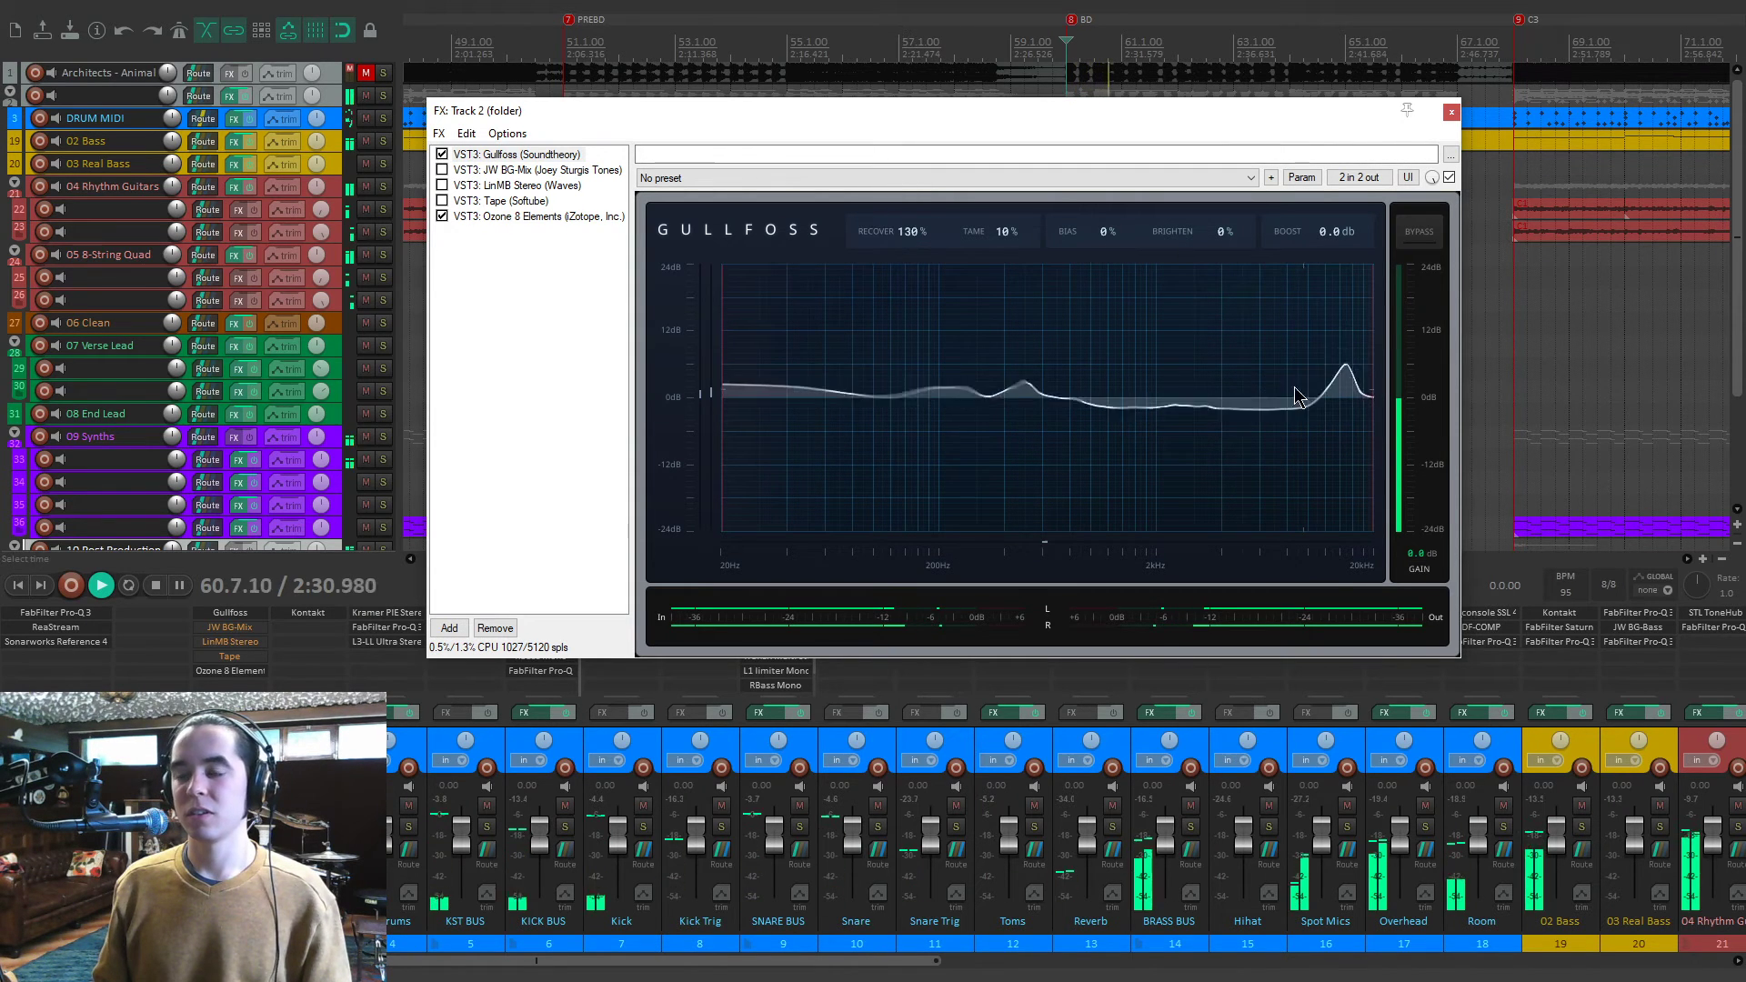
pyautogui.click(1421, 238)
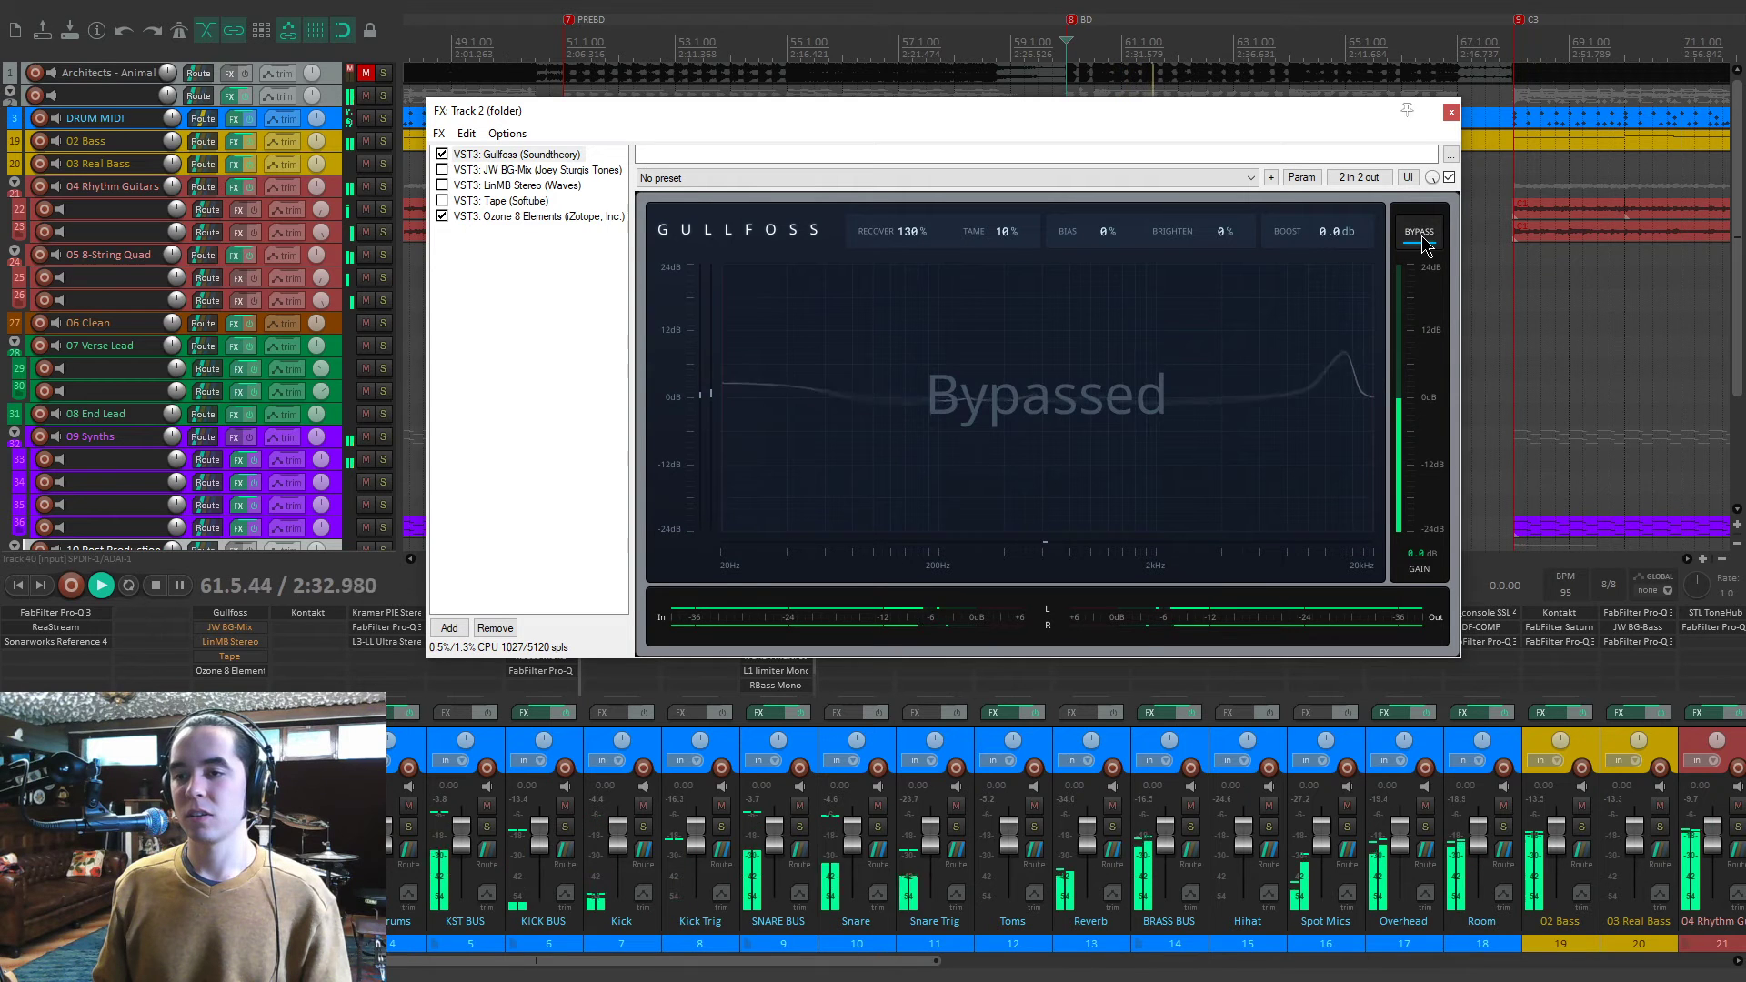
pyautogui.click(1422, 239)
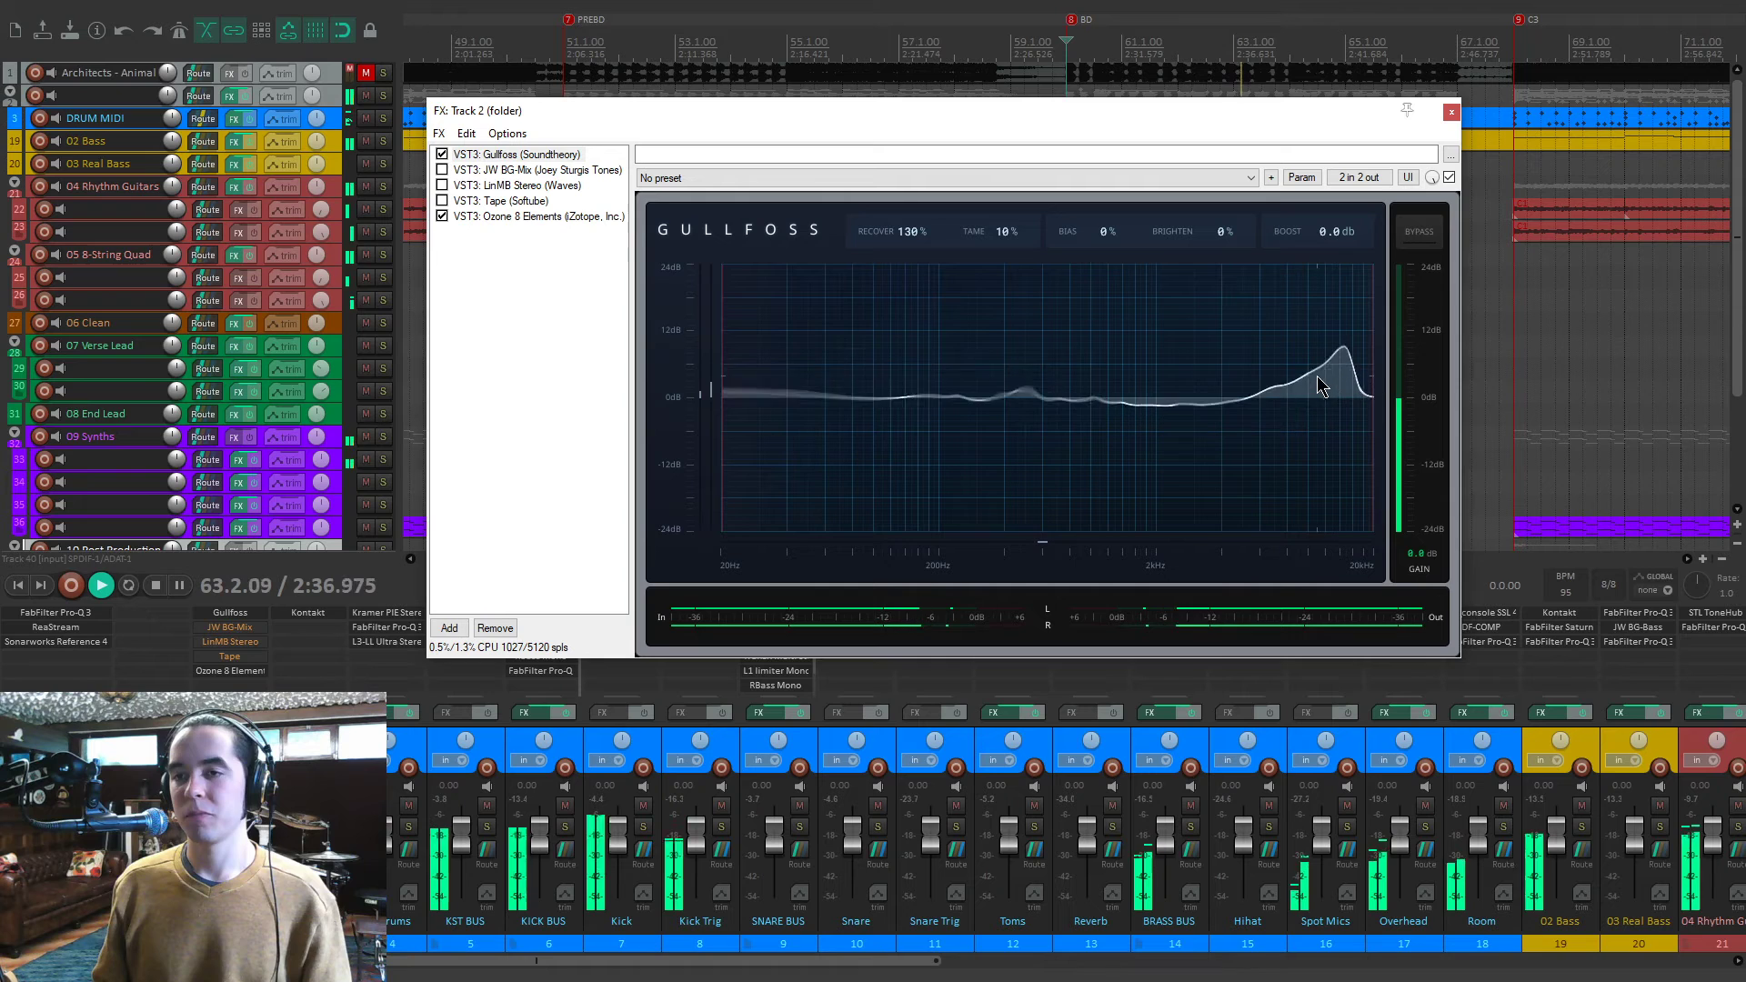
pyautogui.press('space')
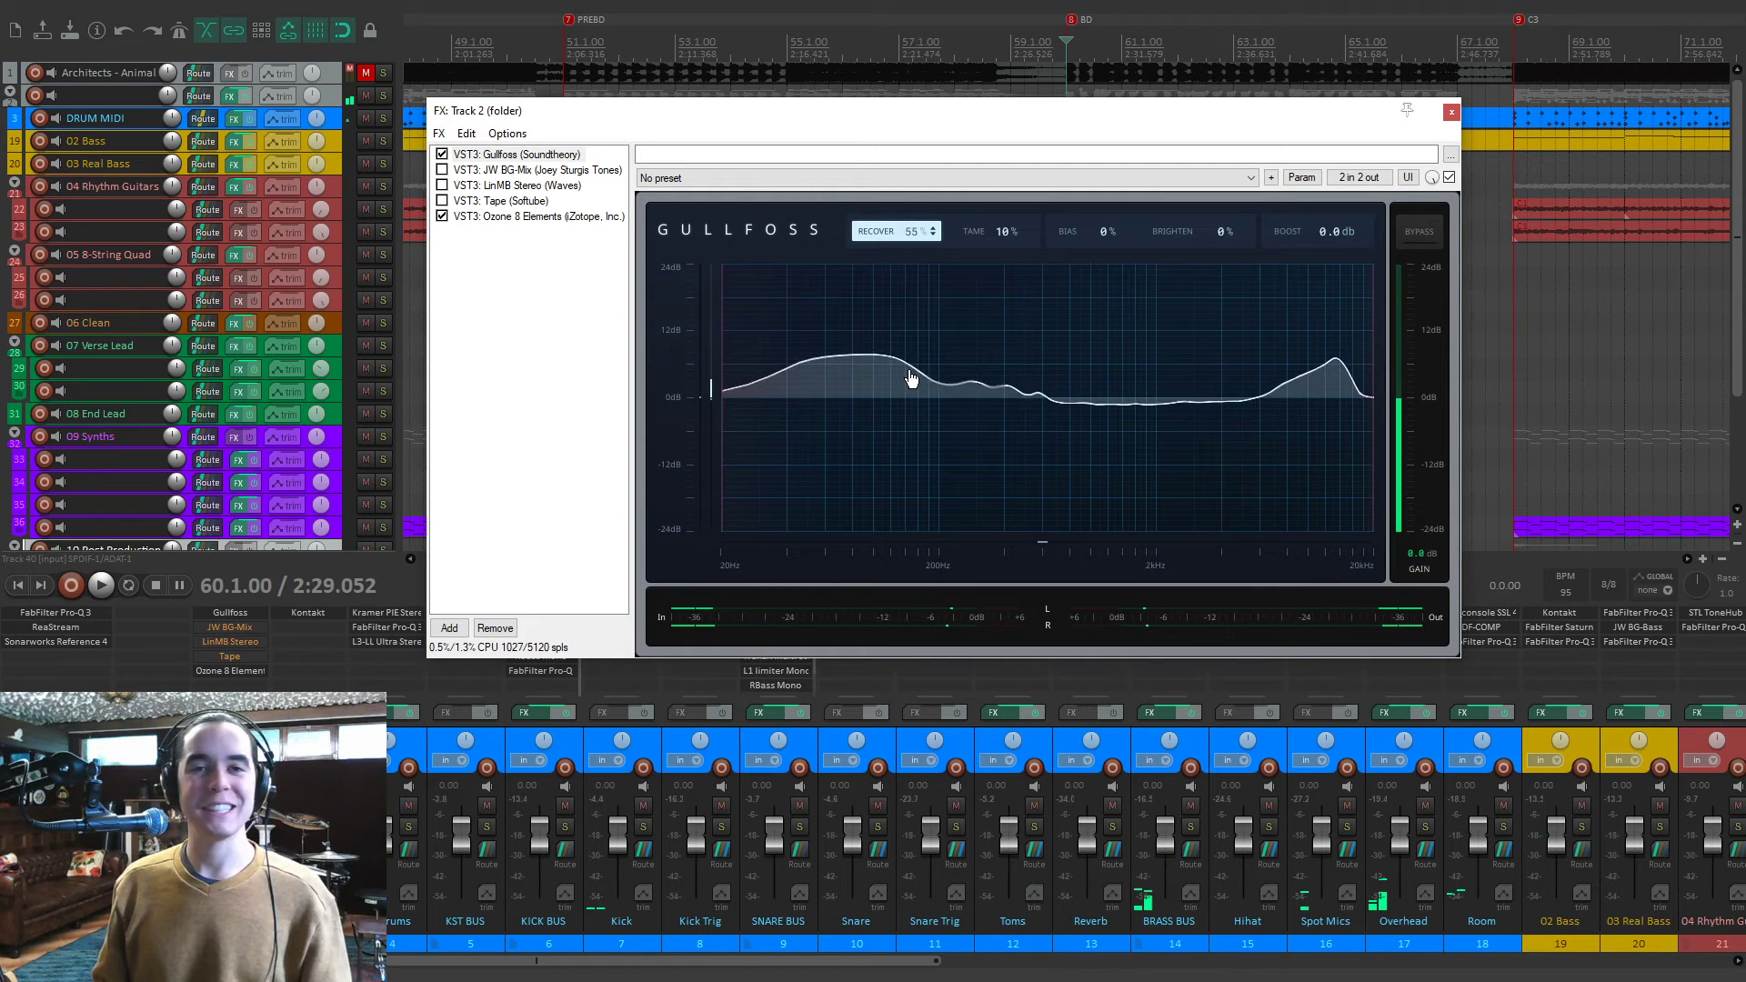
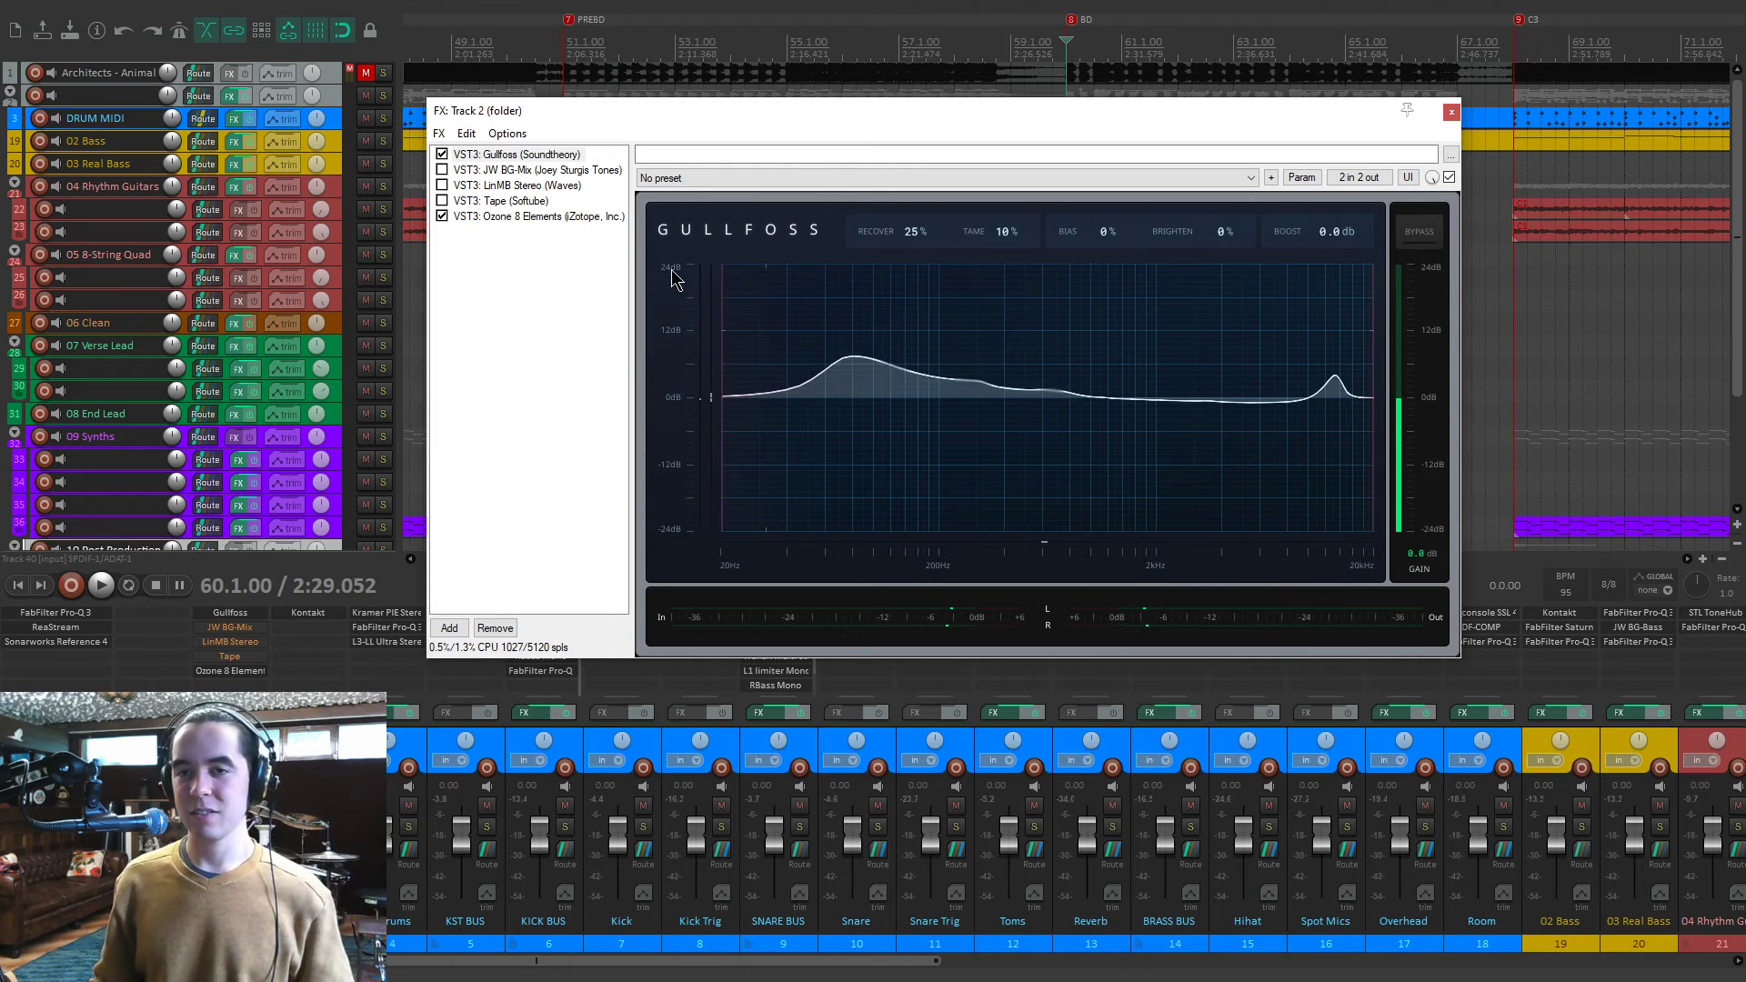
# Enable JW BG-Mix in track 2's FX chain and play the breakdown through it.
pyautogui.click(510, 170)
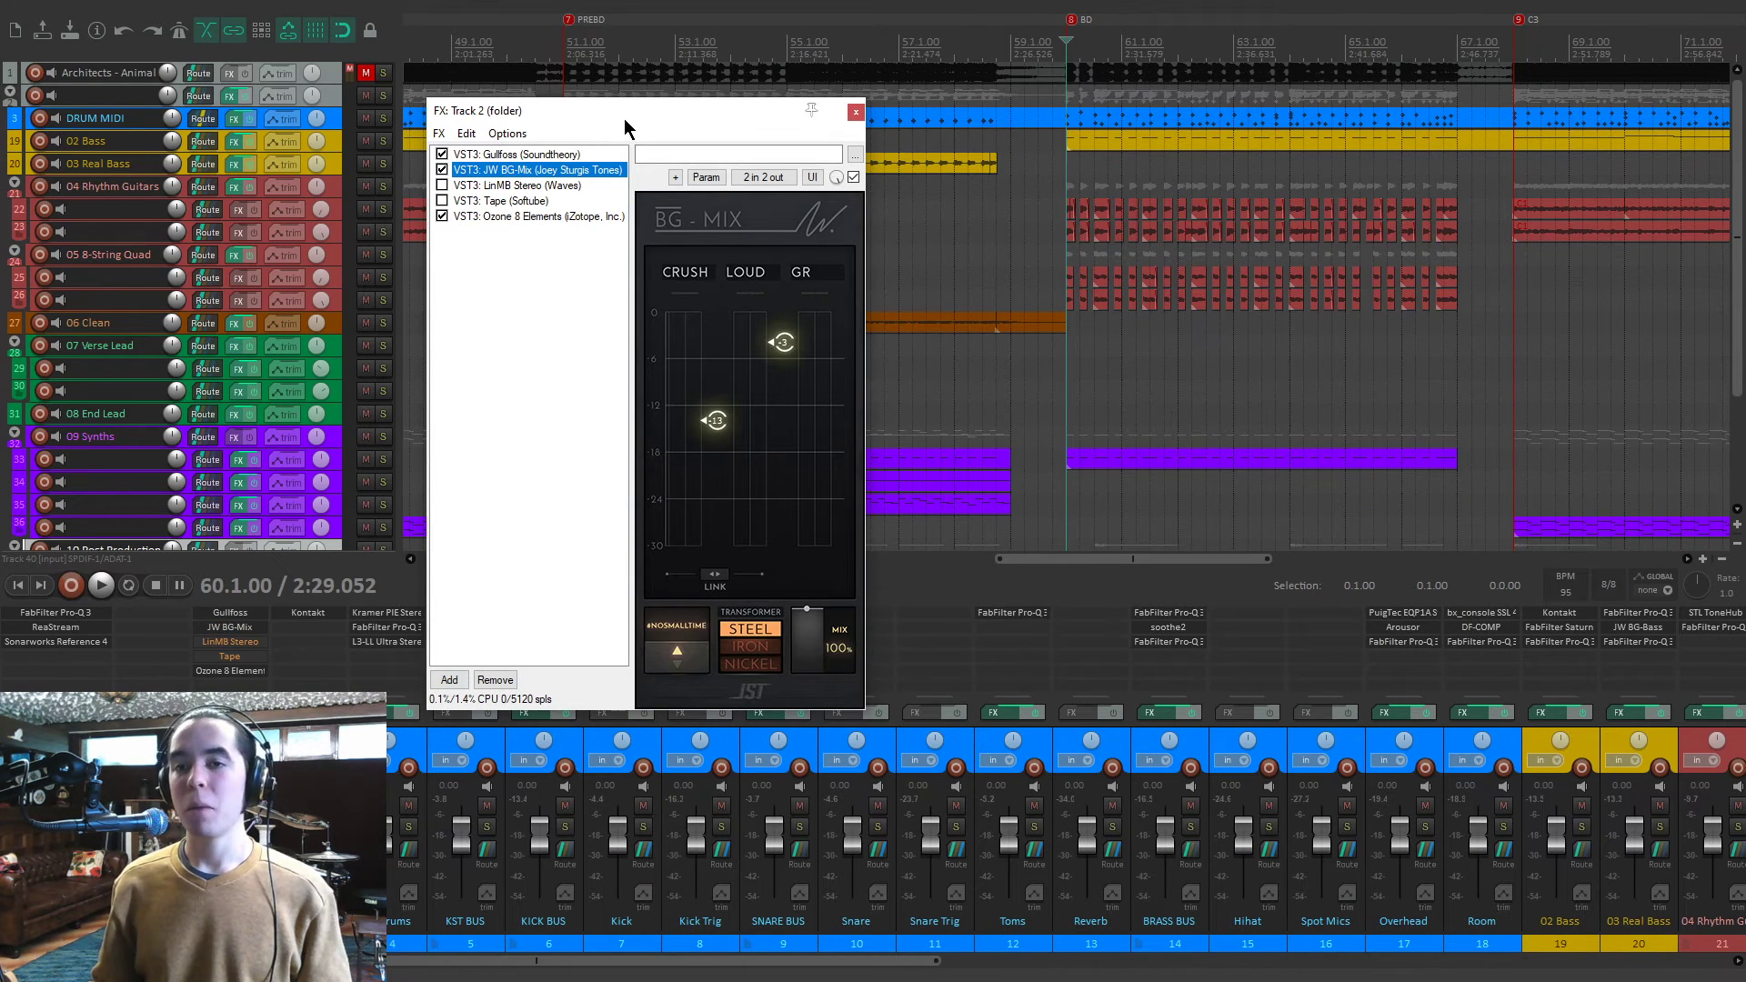
pyautogui.moveTo(626, 129); pyautogui.dragTo(642, 144)
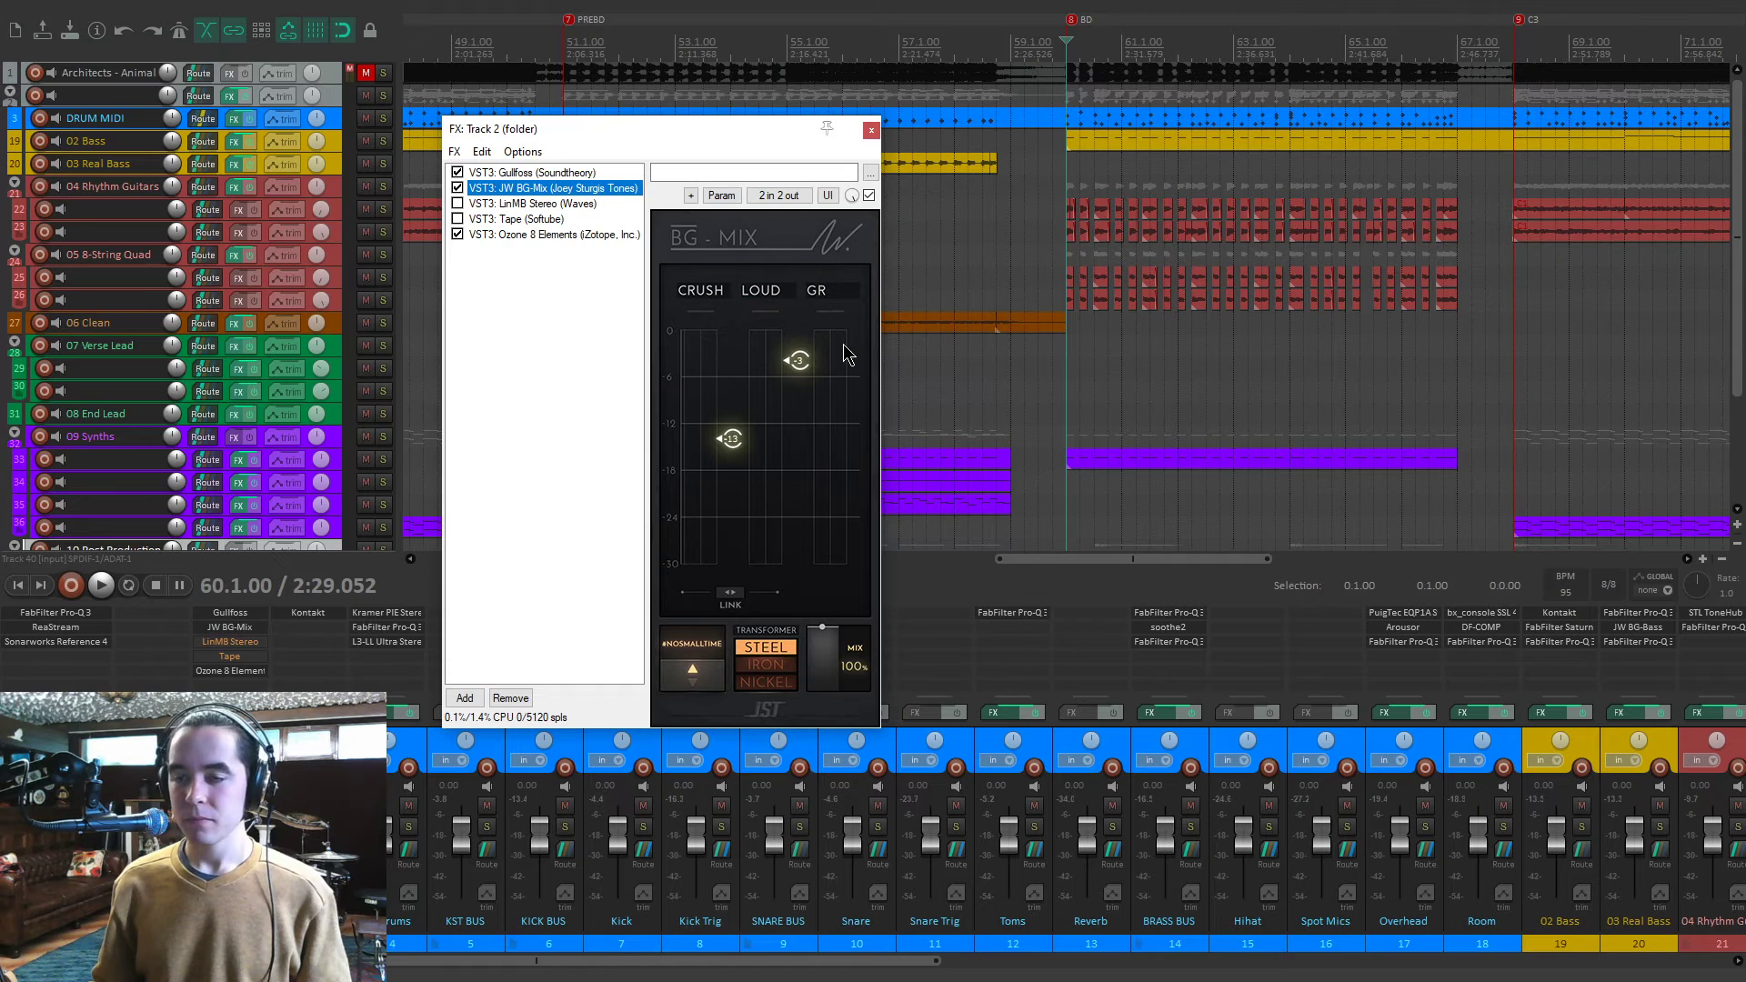
pyautogui.press('space')
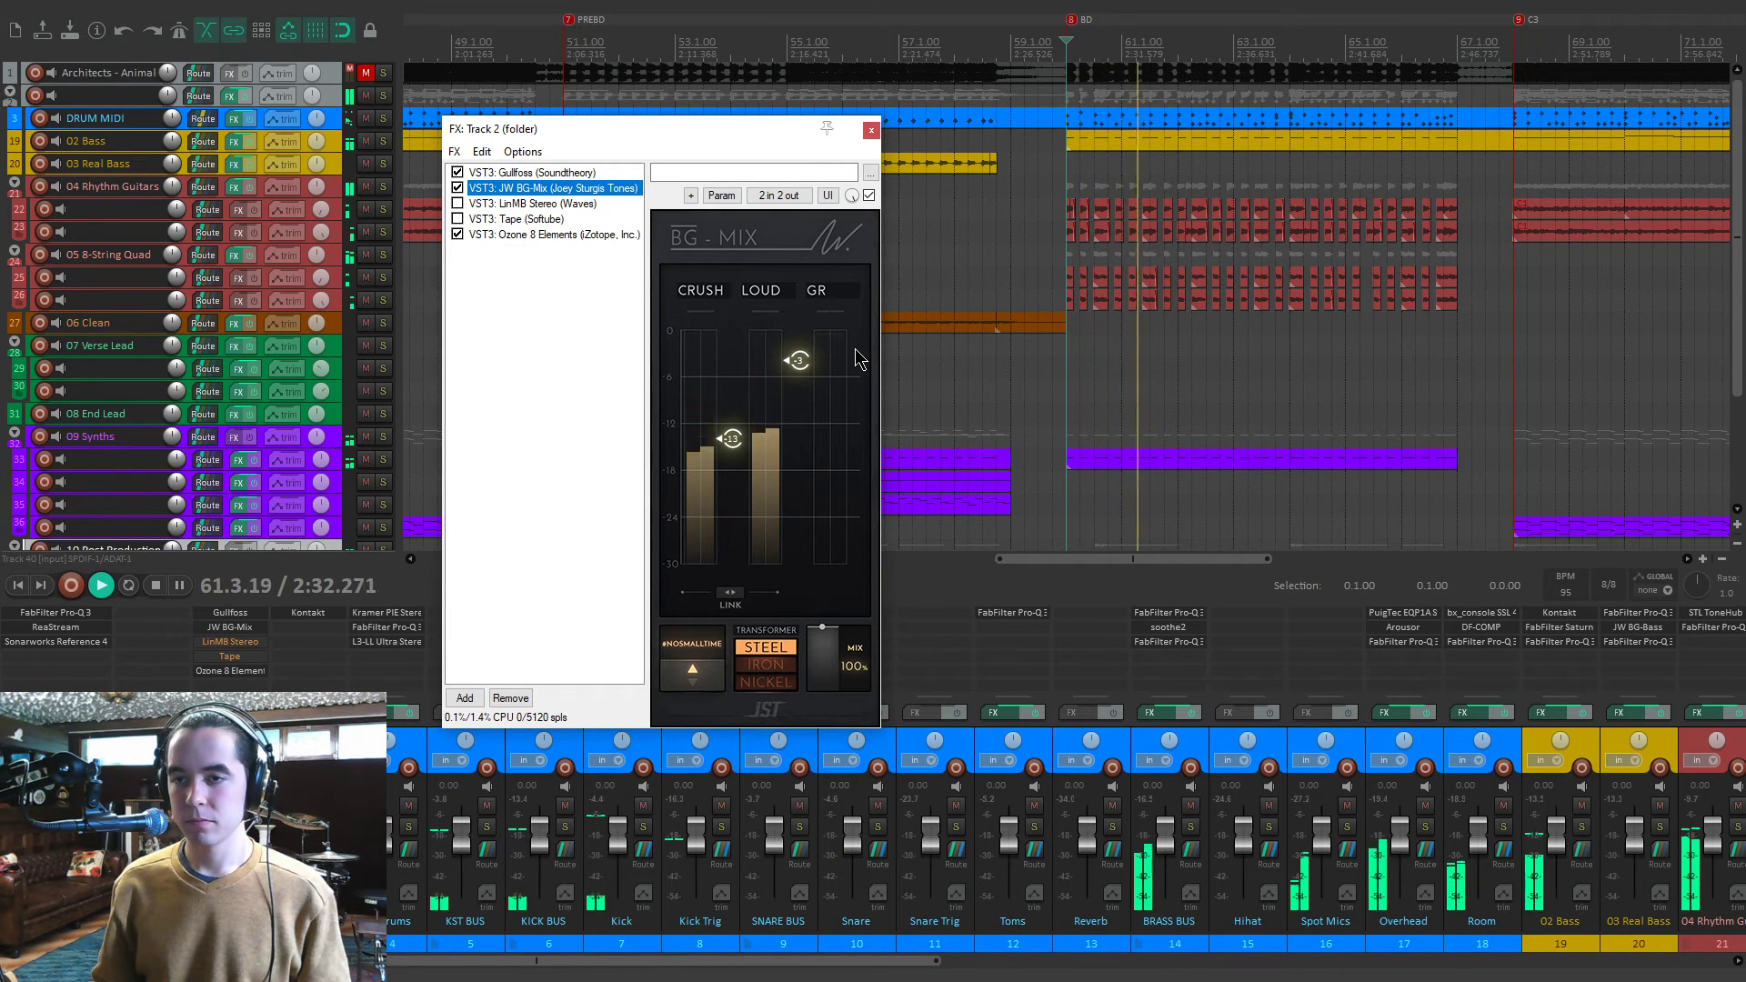
pyautogui.press('space')
pyautogui.moveTo(826, 344)
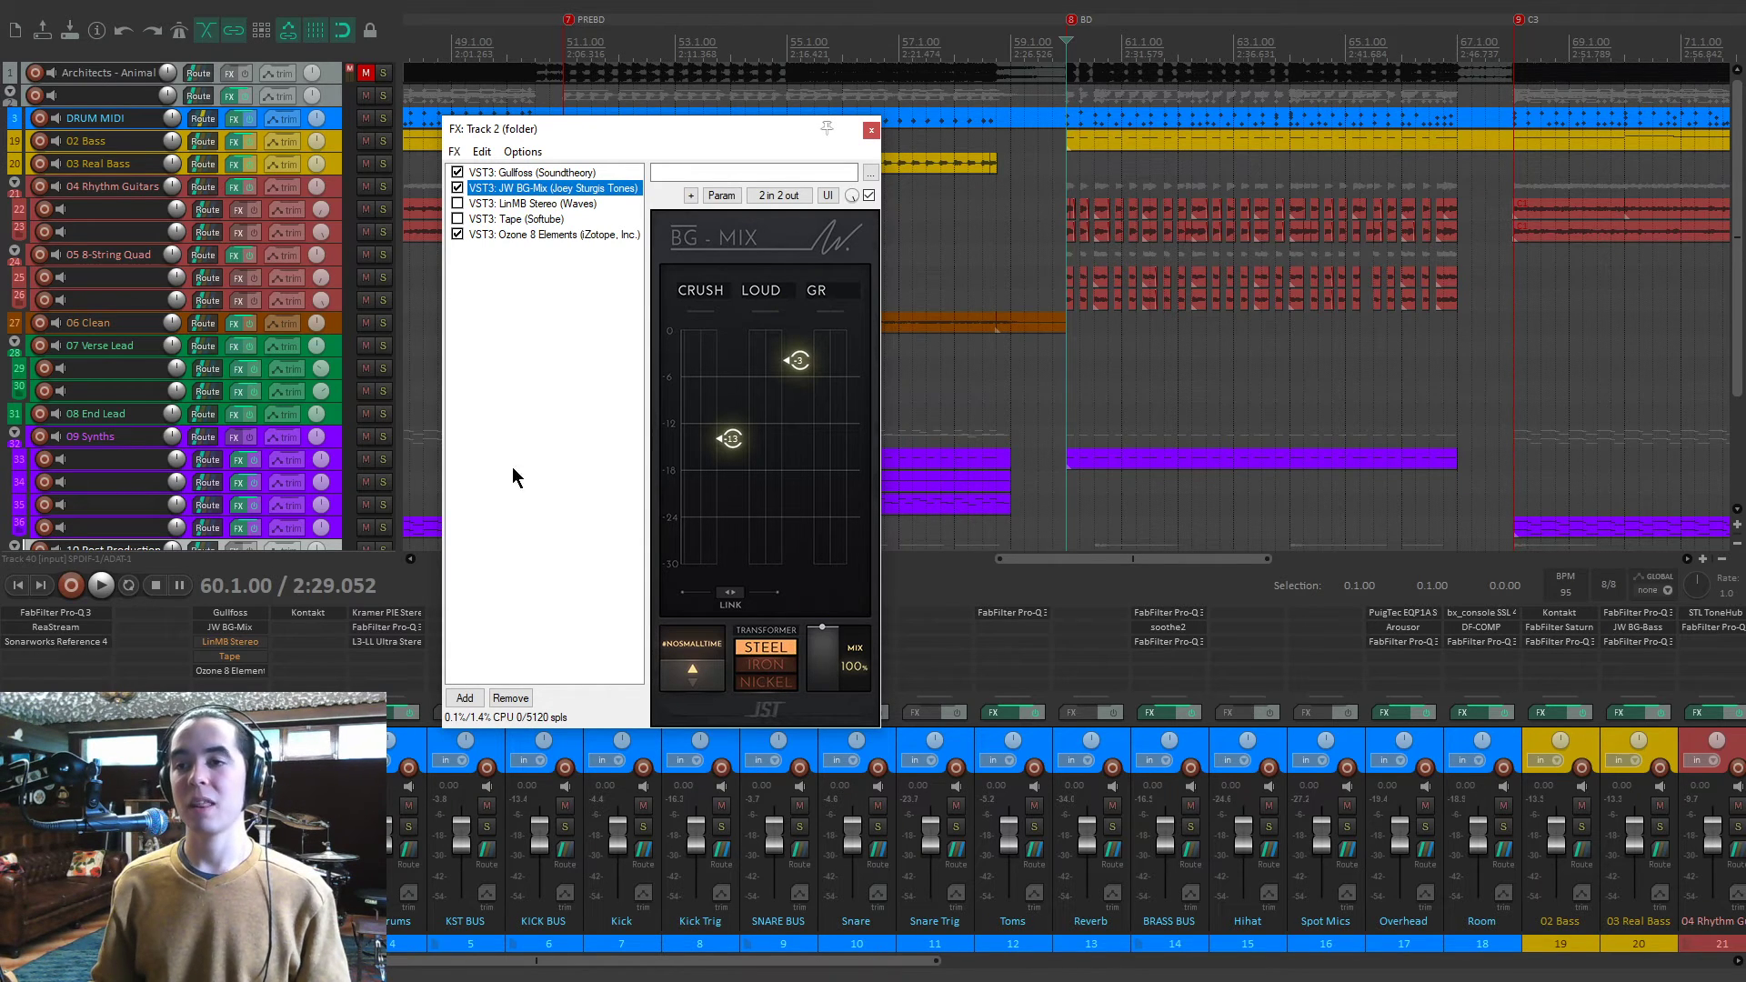
# Compare the breakdown with Gullfoss and JW BG-Mix both bypassed and both active.
pyautogui.press('space')
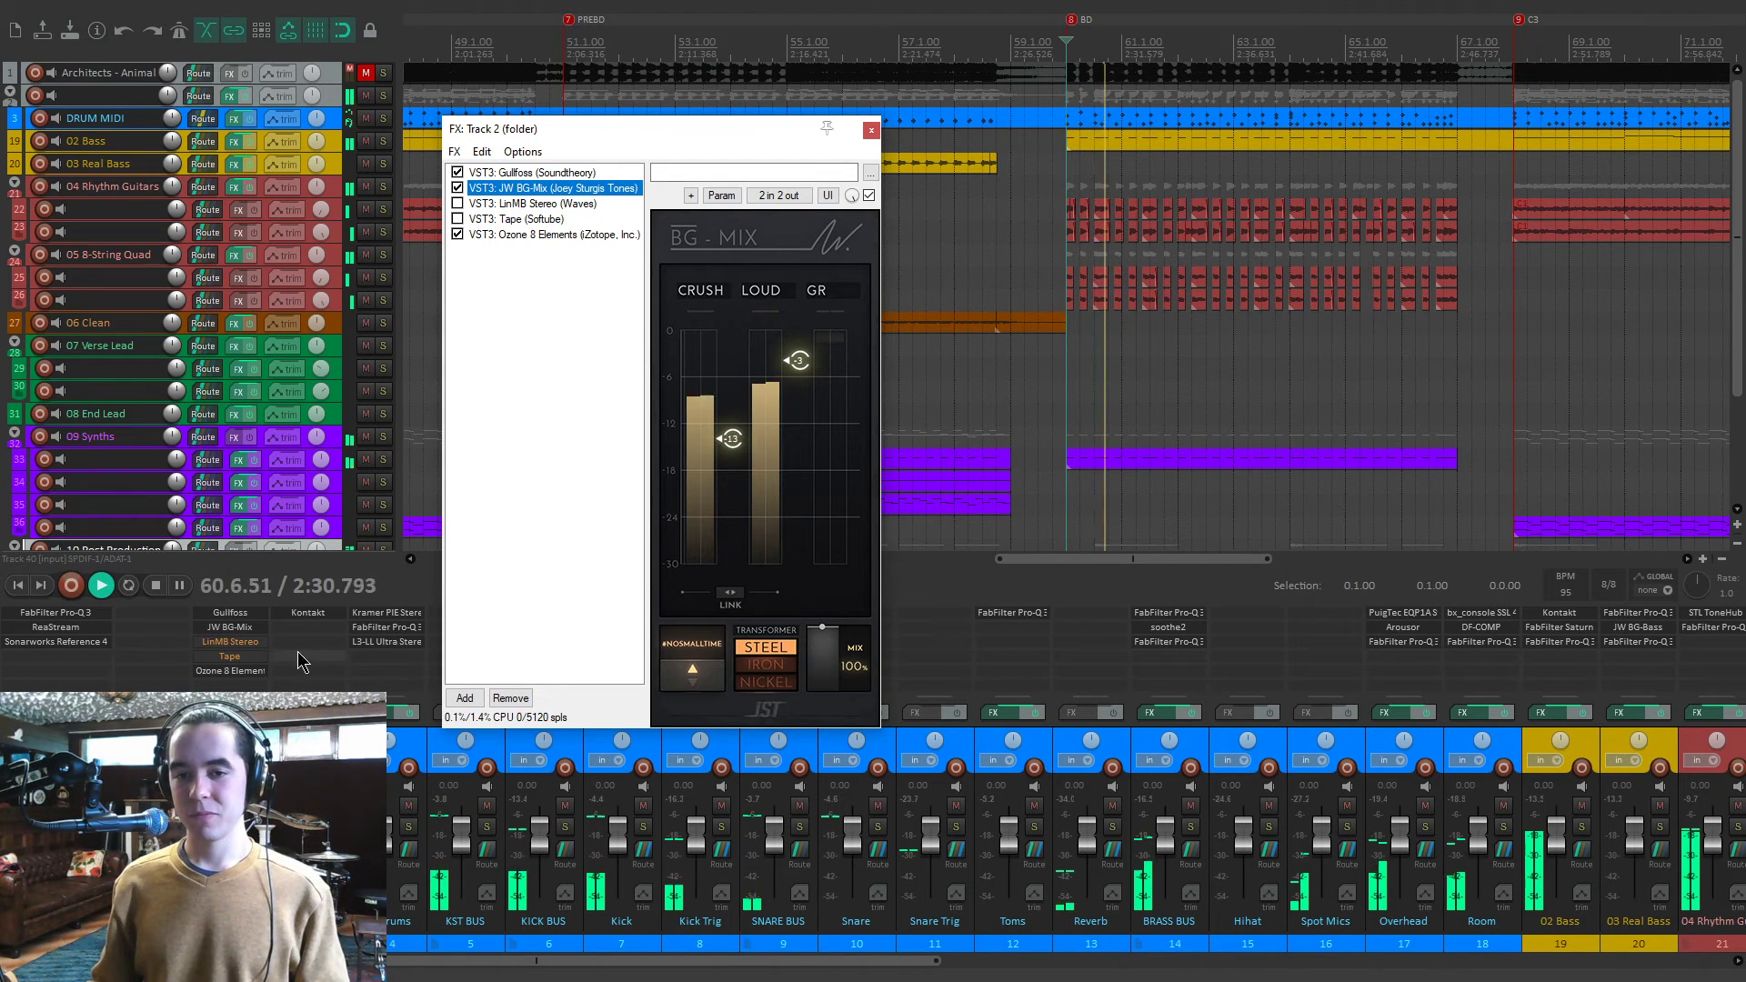
pyautogui.press('space')
pyautogui.keyDown('shift'); pyautogui.click(241, 626); pyautogui.keyUp('shift')
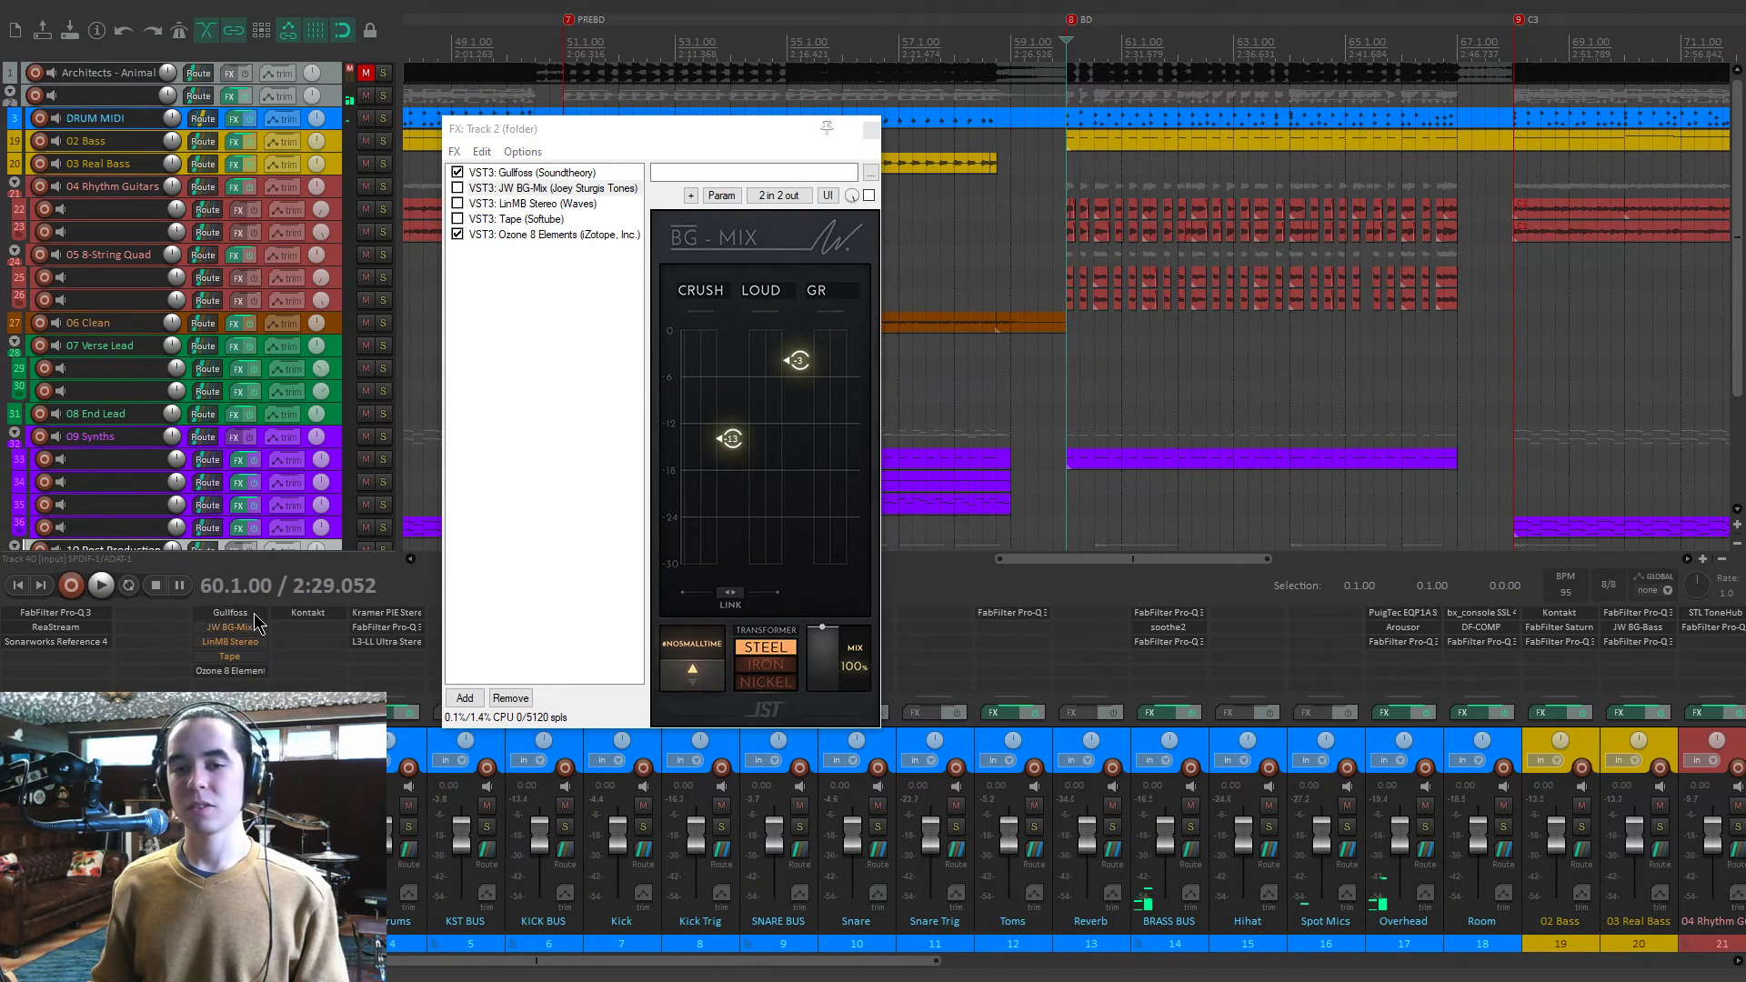
pyautogui.keyDown('shift'); pyautogui.click(253, 615); pyautogui.keyUp('shift')
pyautogui.press('space')
pyautogui.press('space')
pyautogui.keyDown('shift'); pyautogui.click(255, 616); pyautogui.keyUp('shift')
pyautogui.keyDown('shift'); pyautogui.click(246, 629); pyautogui.keyUp('shift')
pyautogui.press('space')
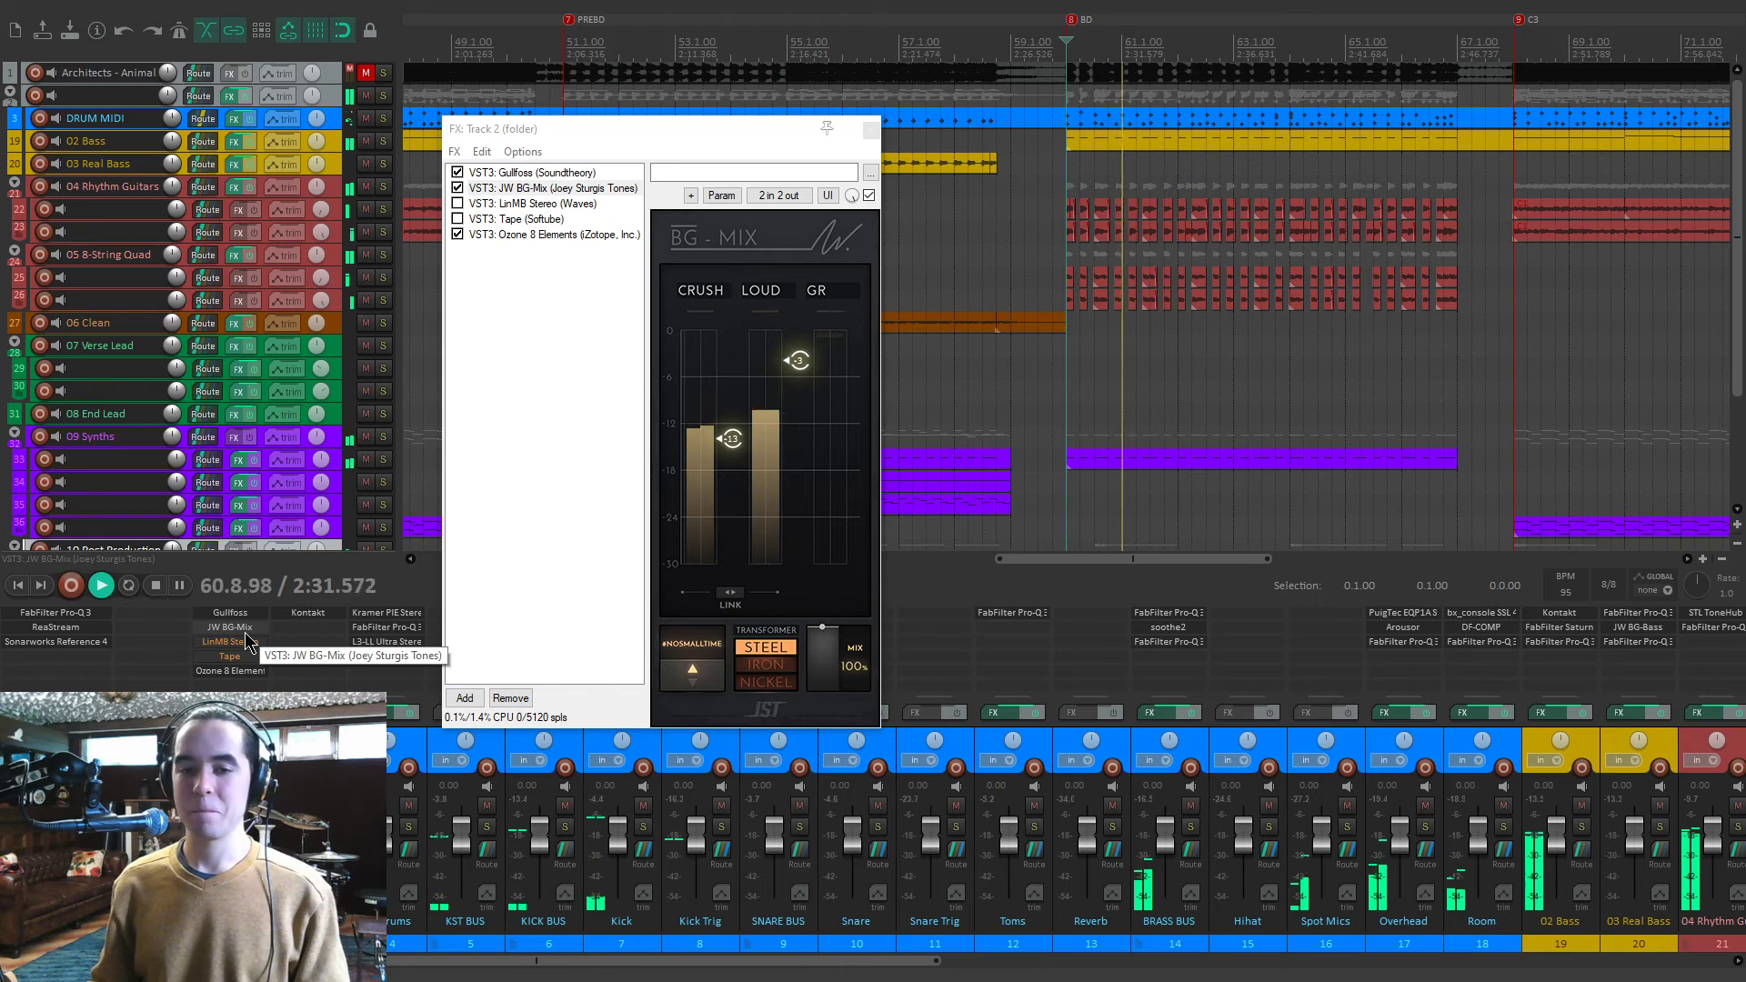
pyautogui.press('space')
# Enable LinMB Stereo on track 2, play the mix through it, and recheck the JW BG-Mix threshold.
pyautogui.click(475, 204)
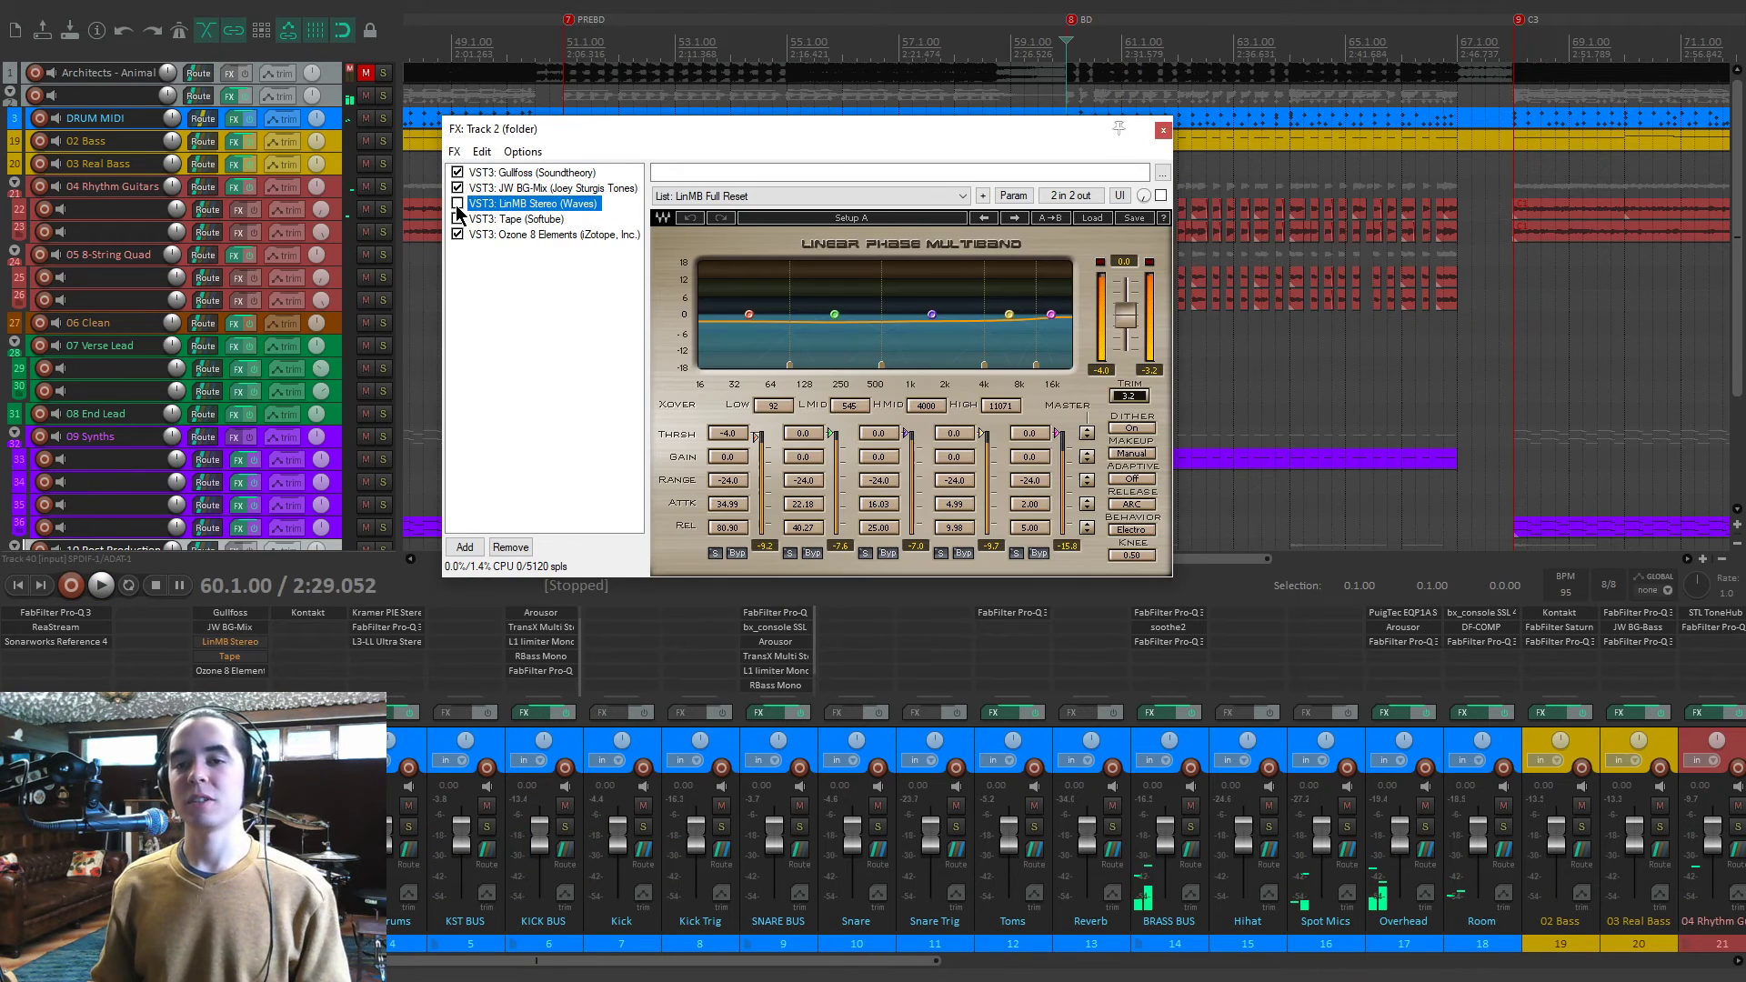
pyautogui.click(457, 204)
pyautogui.moveTo(835, 148); pyautogui.dragTo(813, 185)
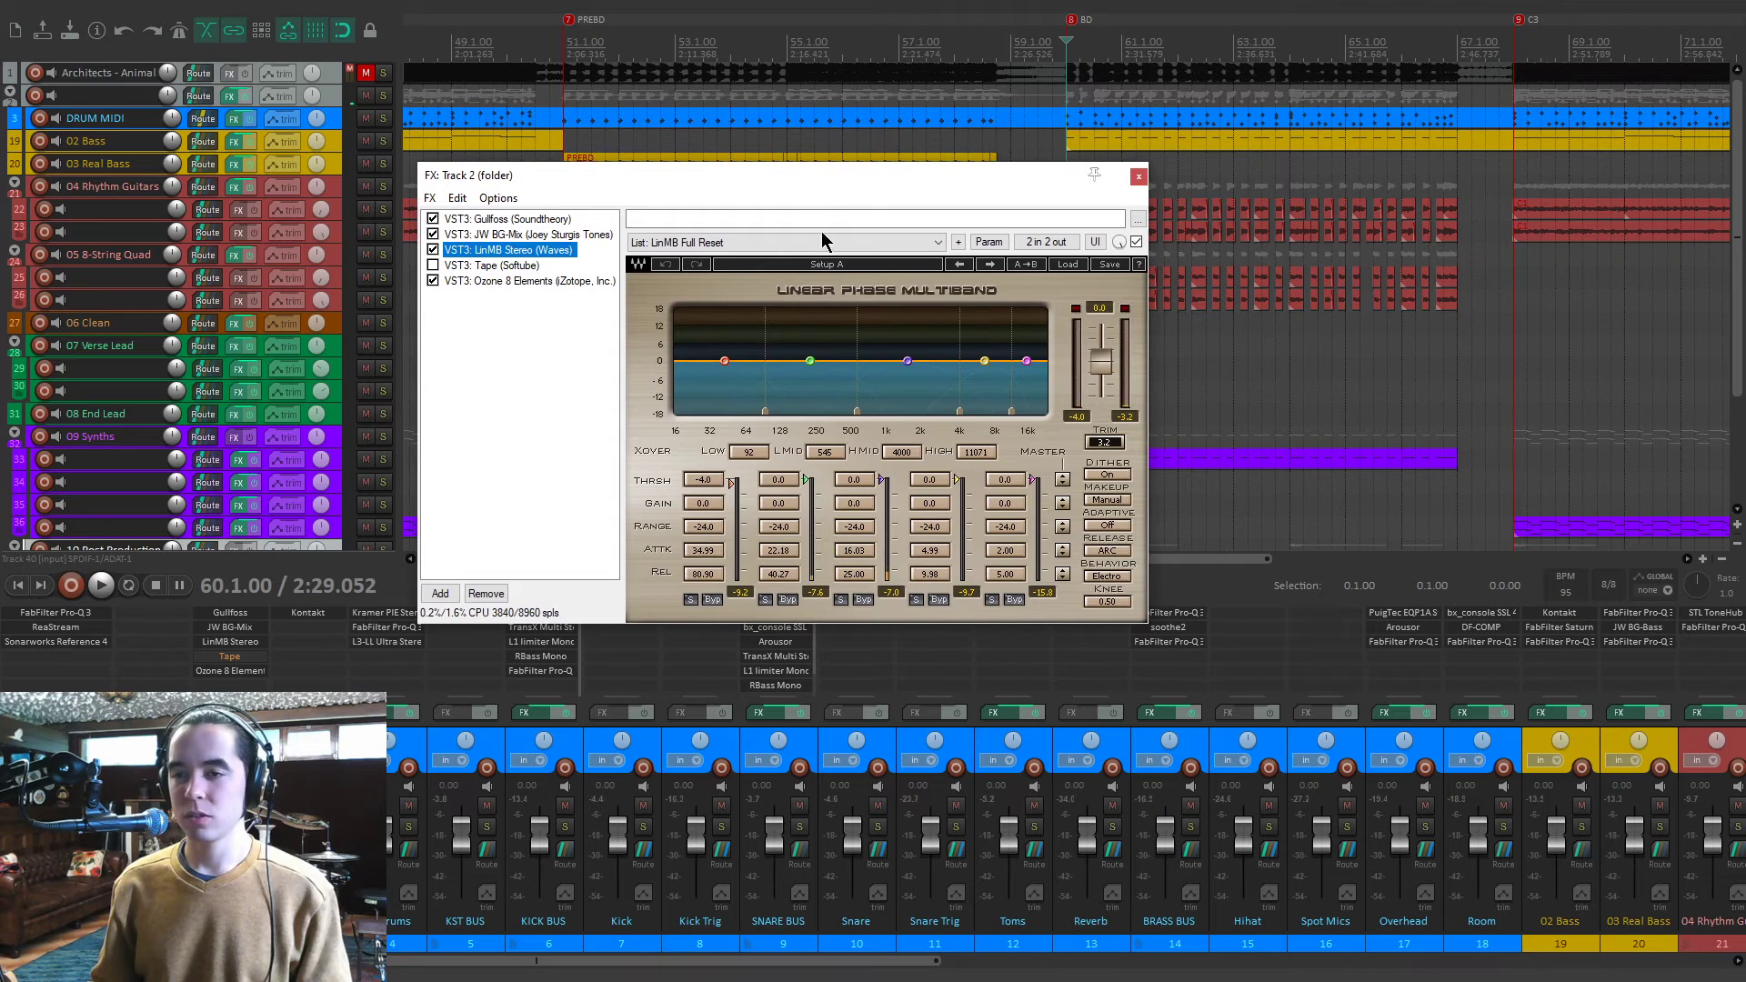
pyautogui.press('space')
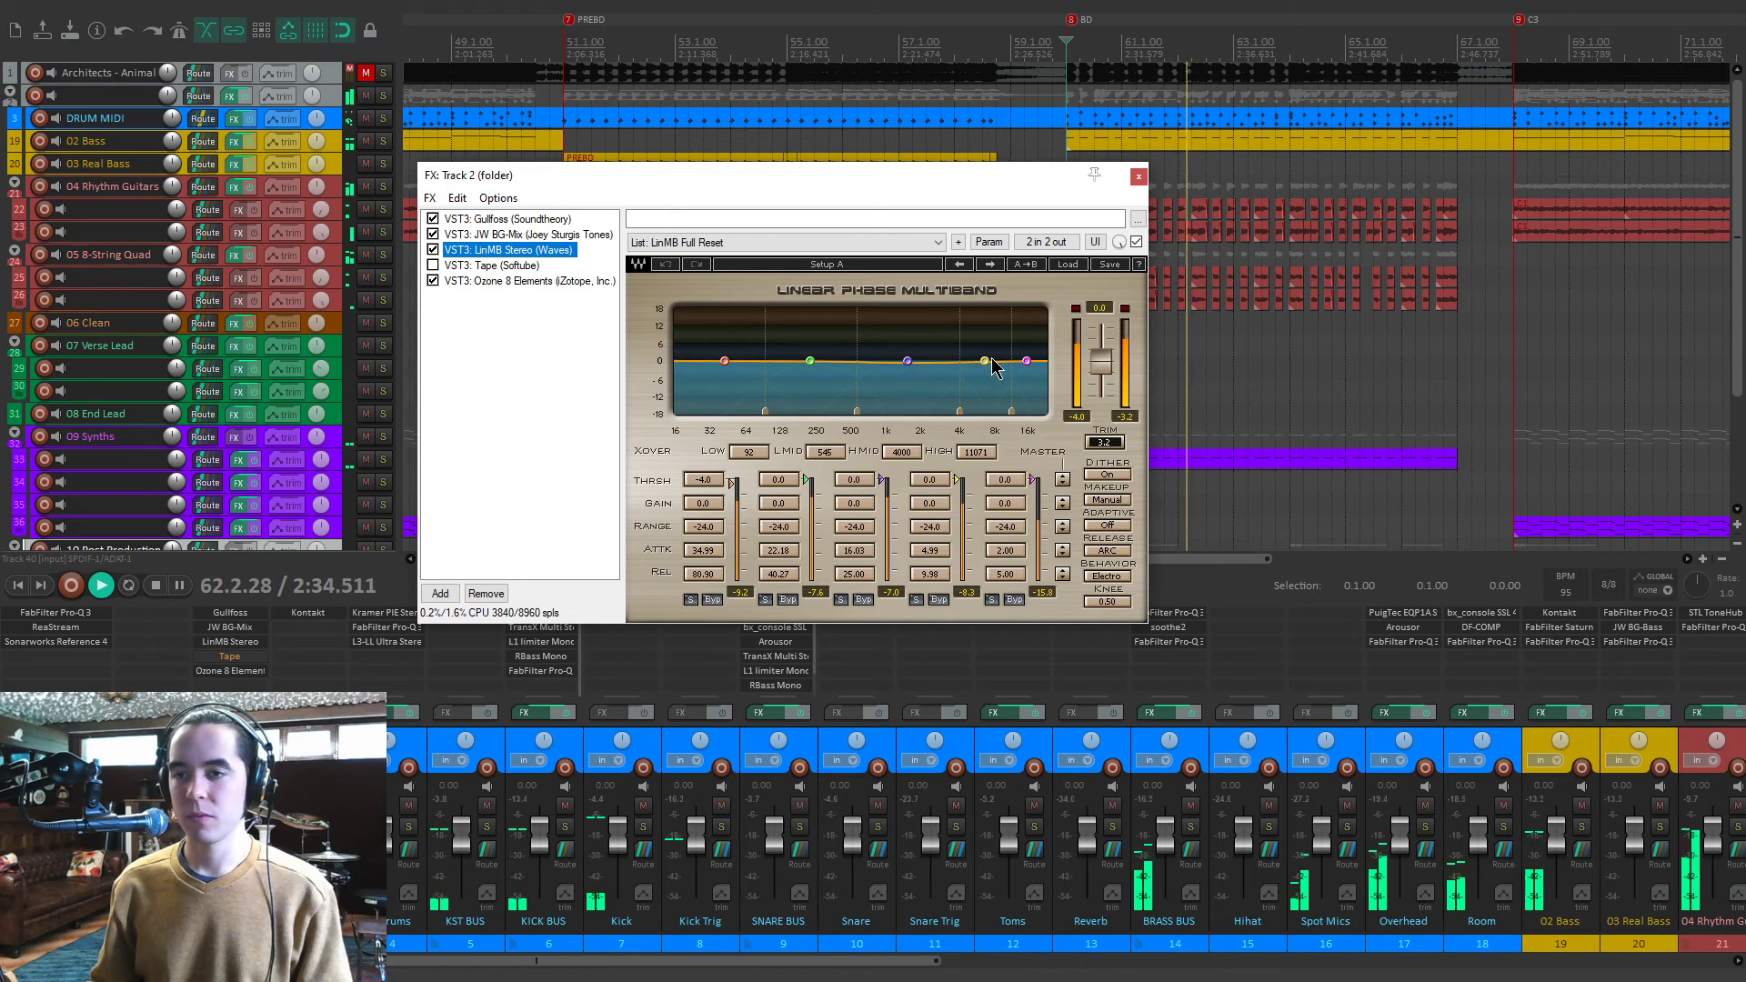
pyautogui.press('space')
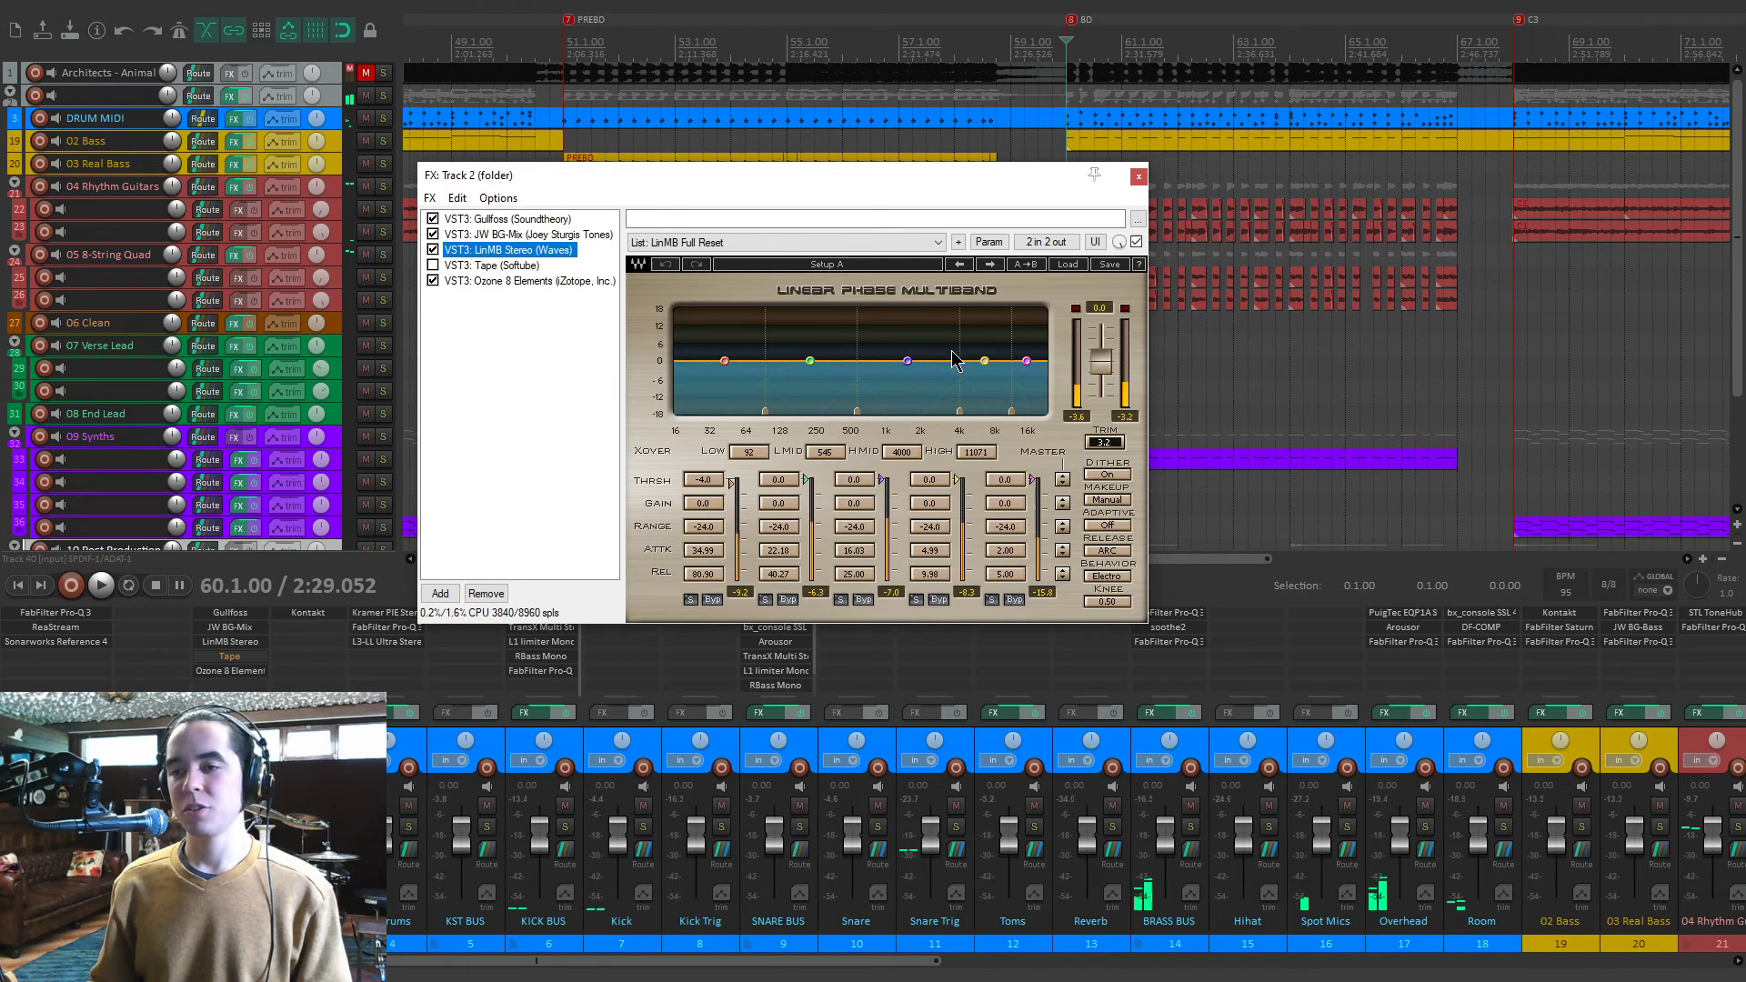
pyautogui.click(522, 234)
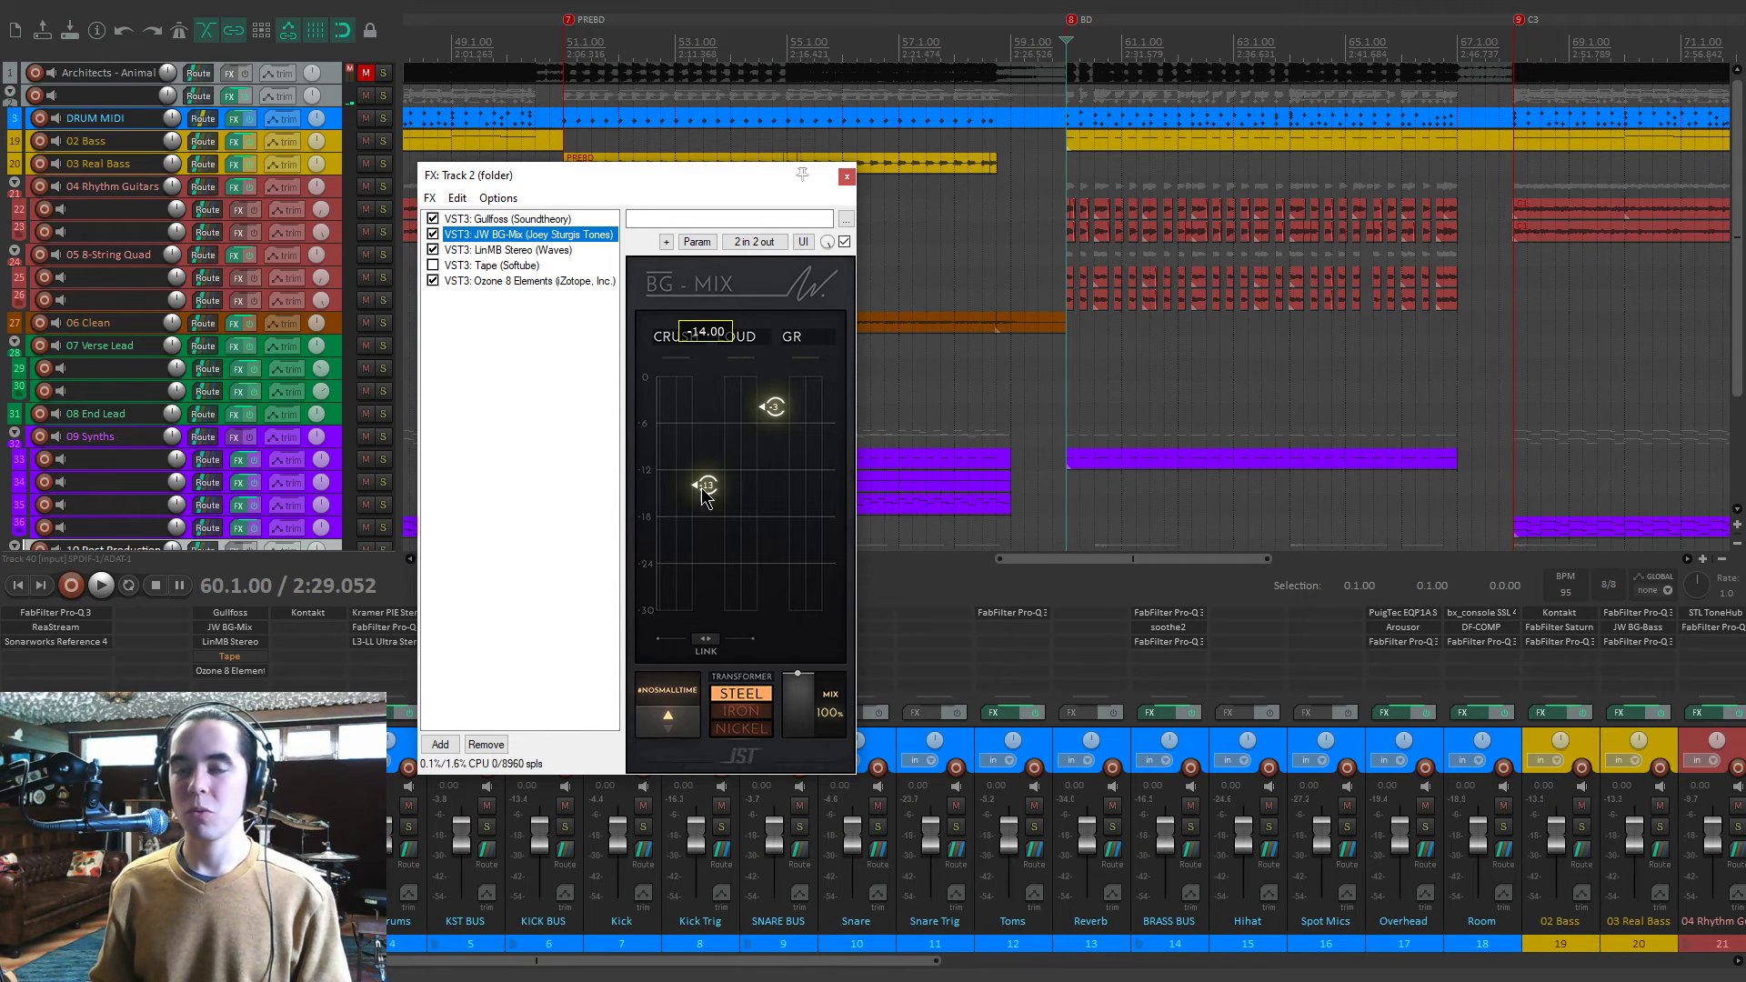
pyautogui.click(538, 250)
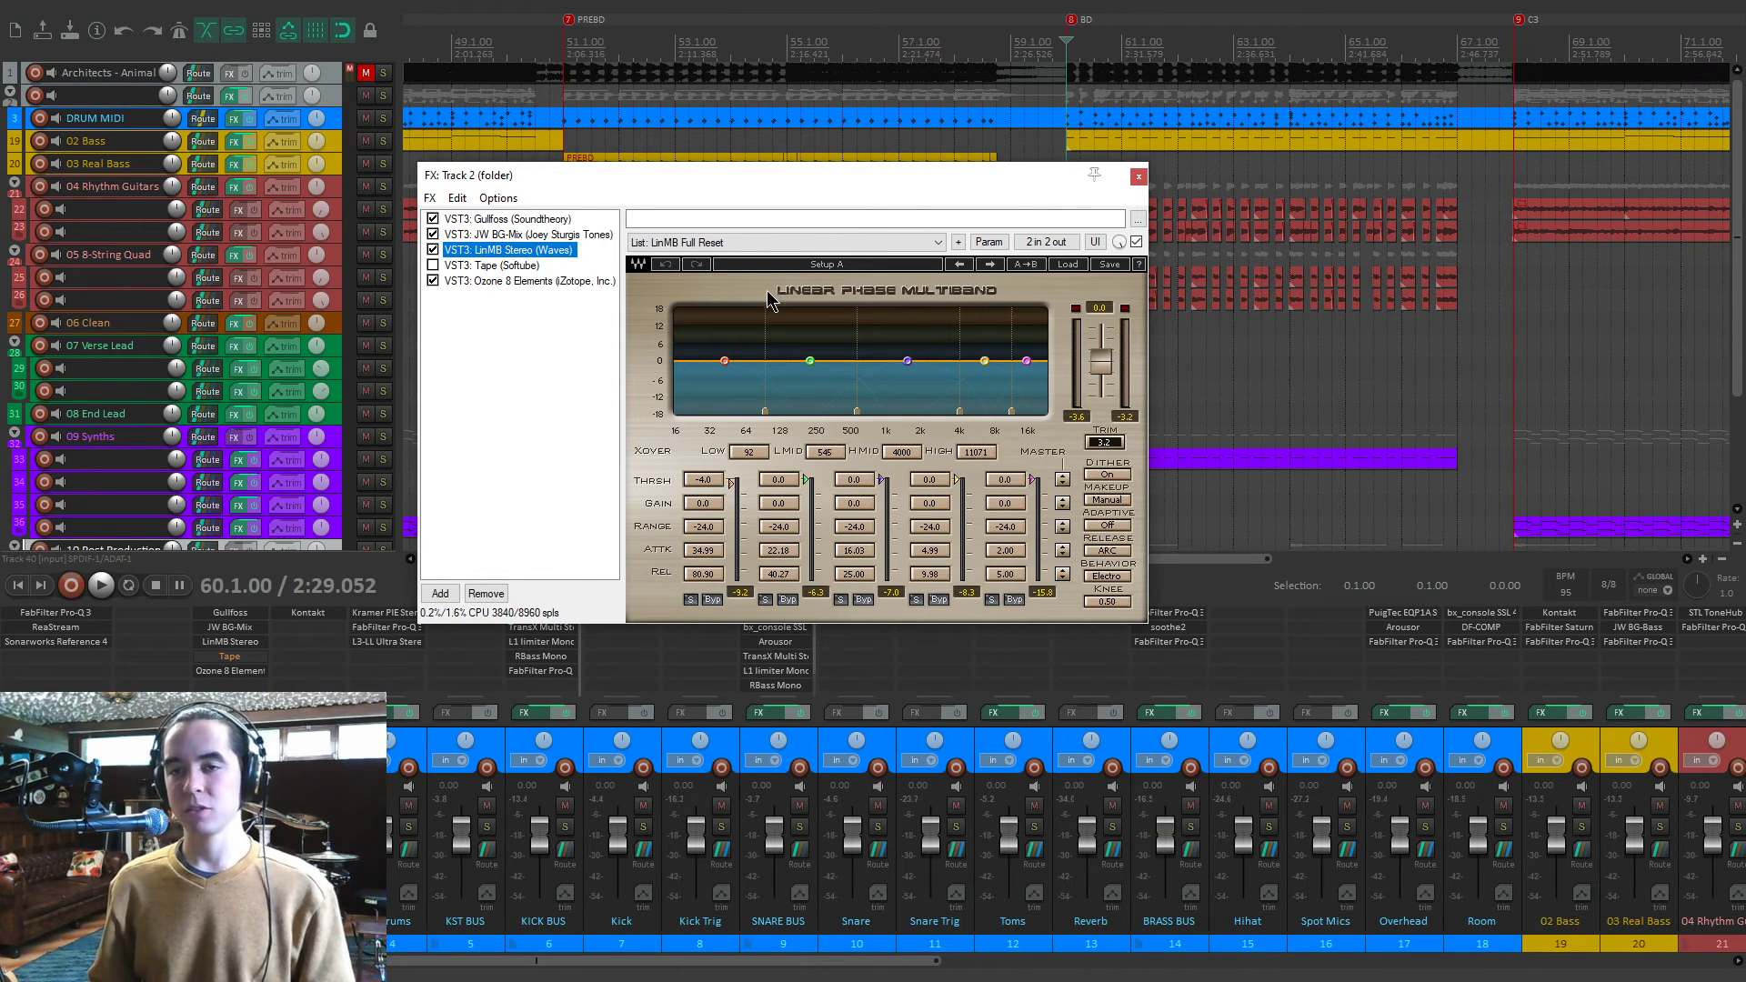
# Enable Softube Tape on track 2 and compare it off and on during playback, leaving it active.
pyautogui.click(510, 266)
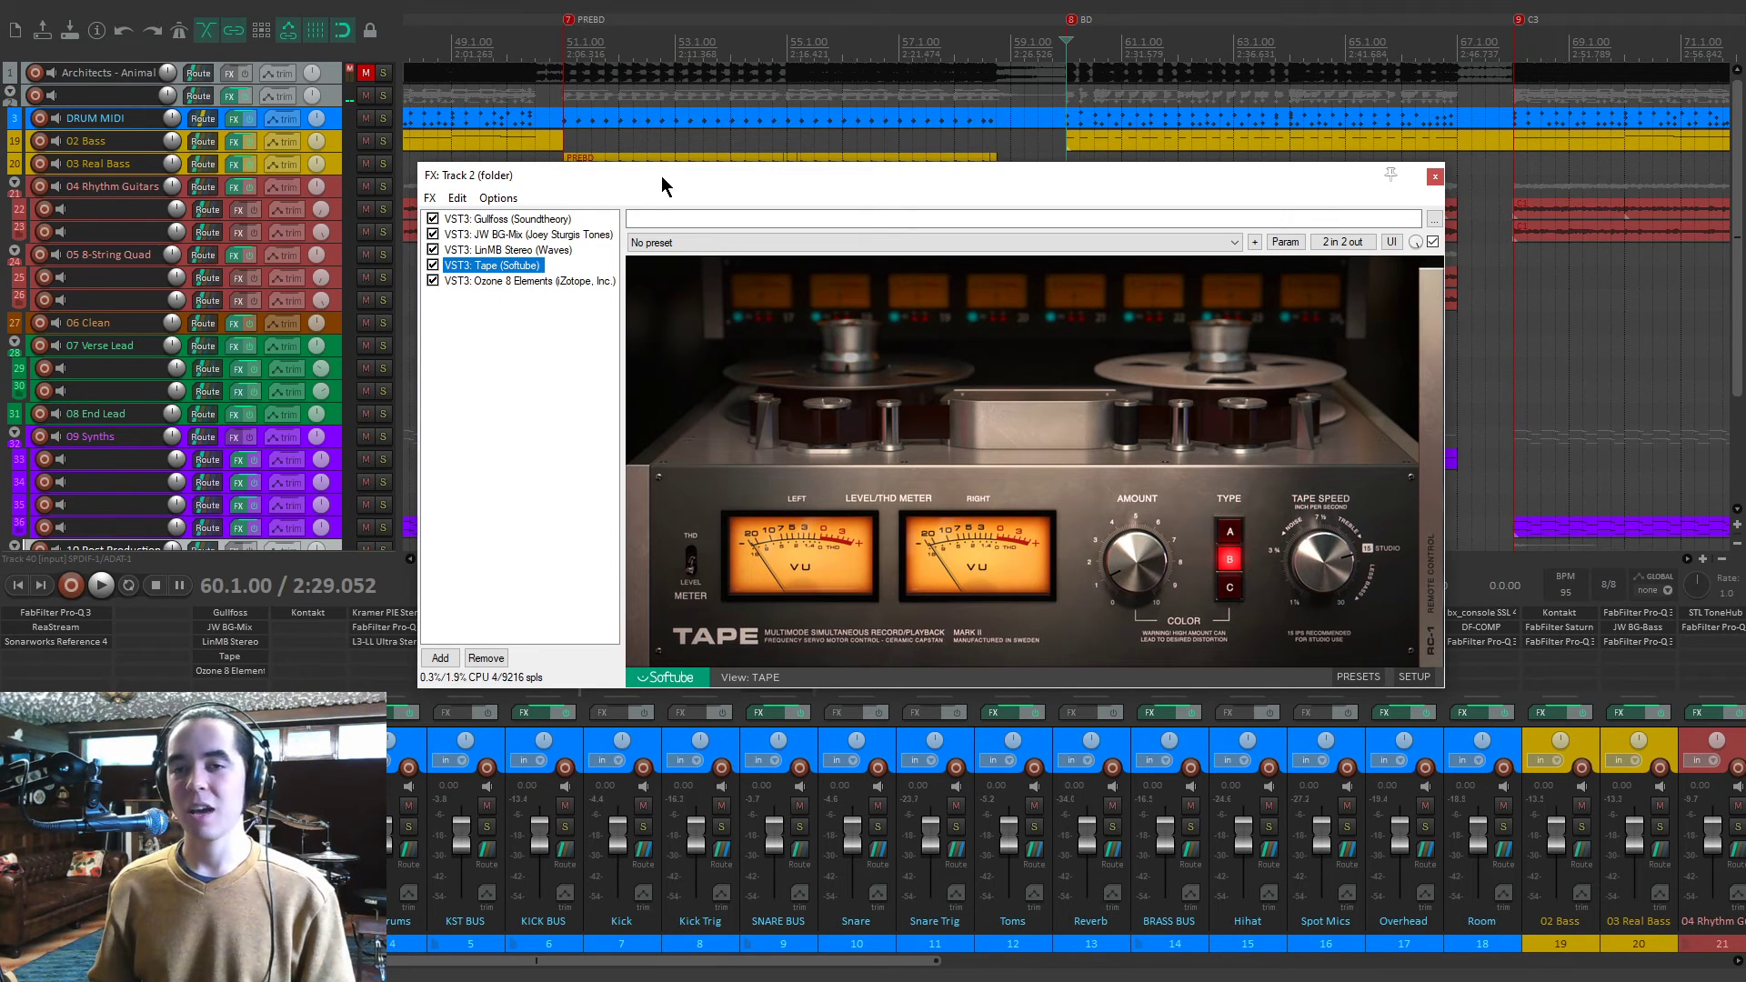
pyautogui.moveTo(662, 179); pyautogui.dragTo(658, 171)
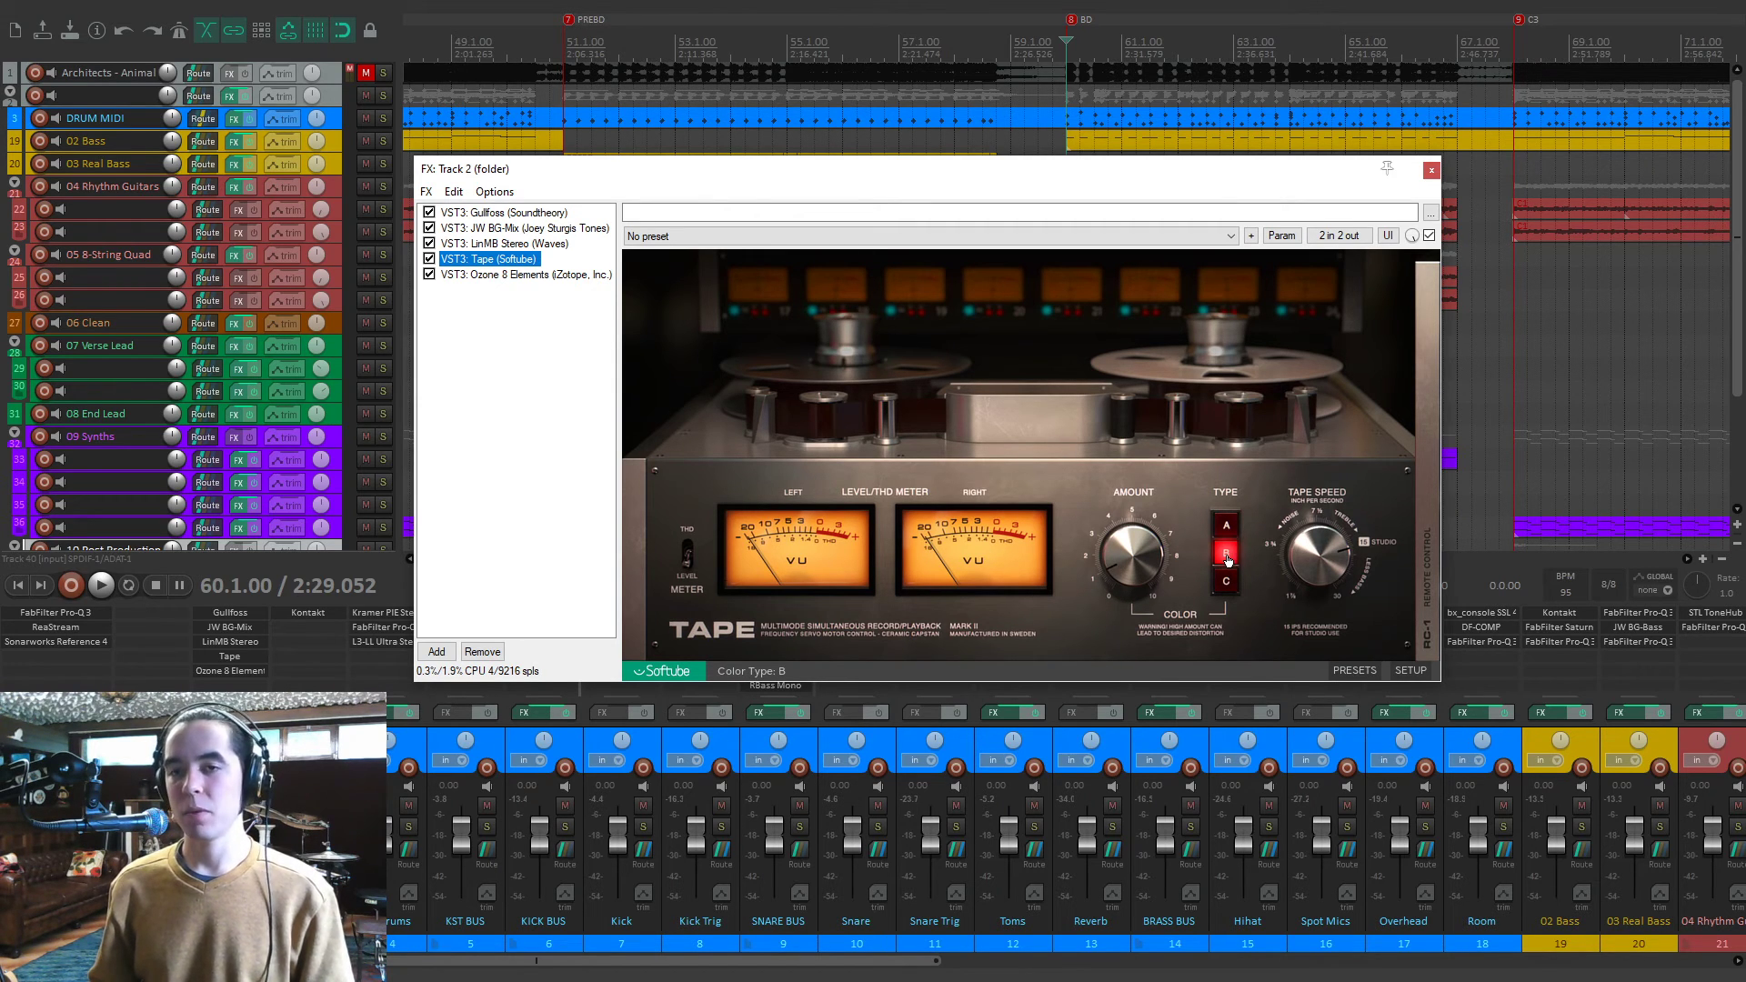
pyautogui.click(431, 260)
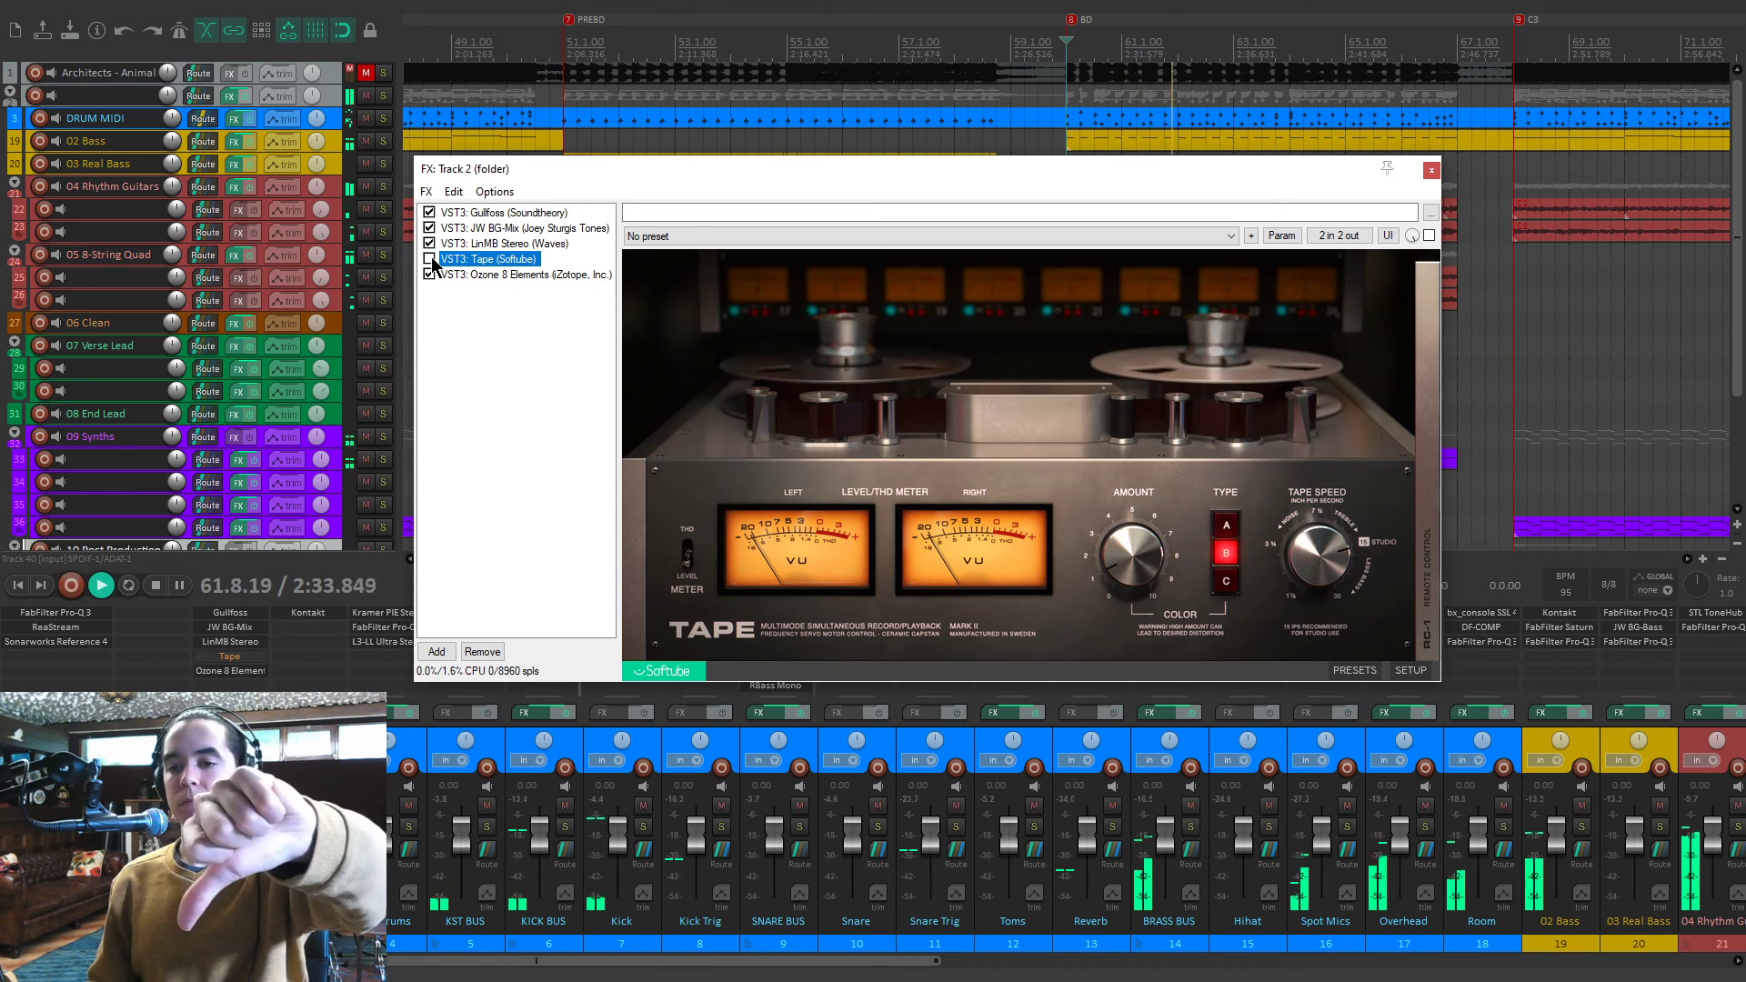
pyautogui.click(430, 260)
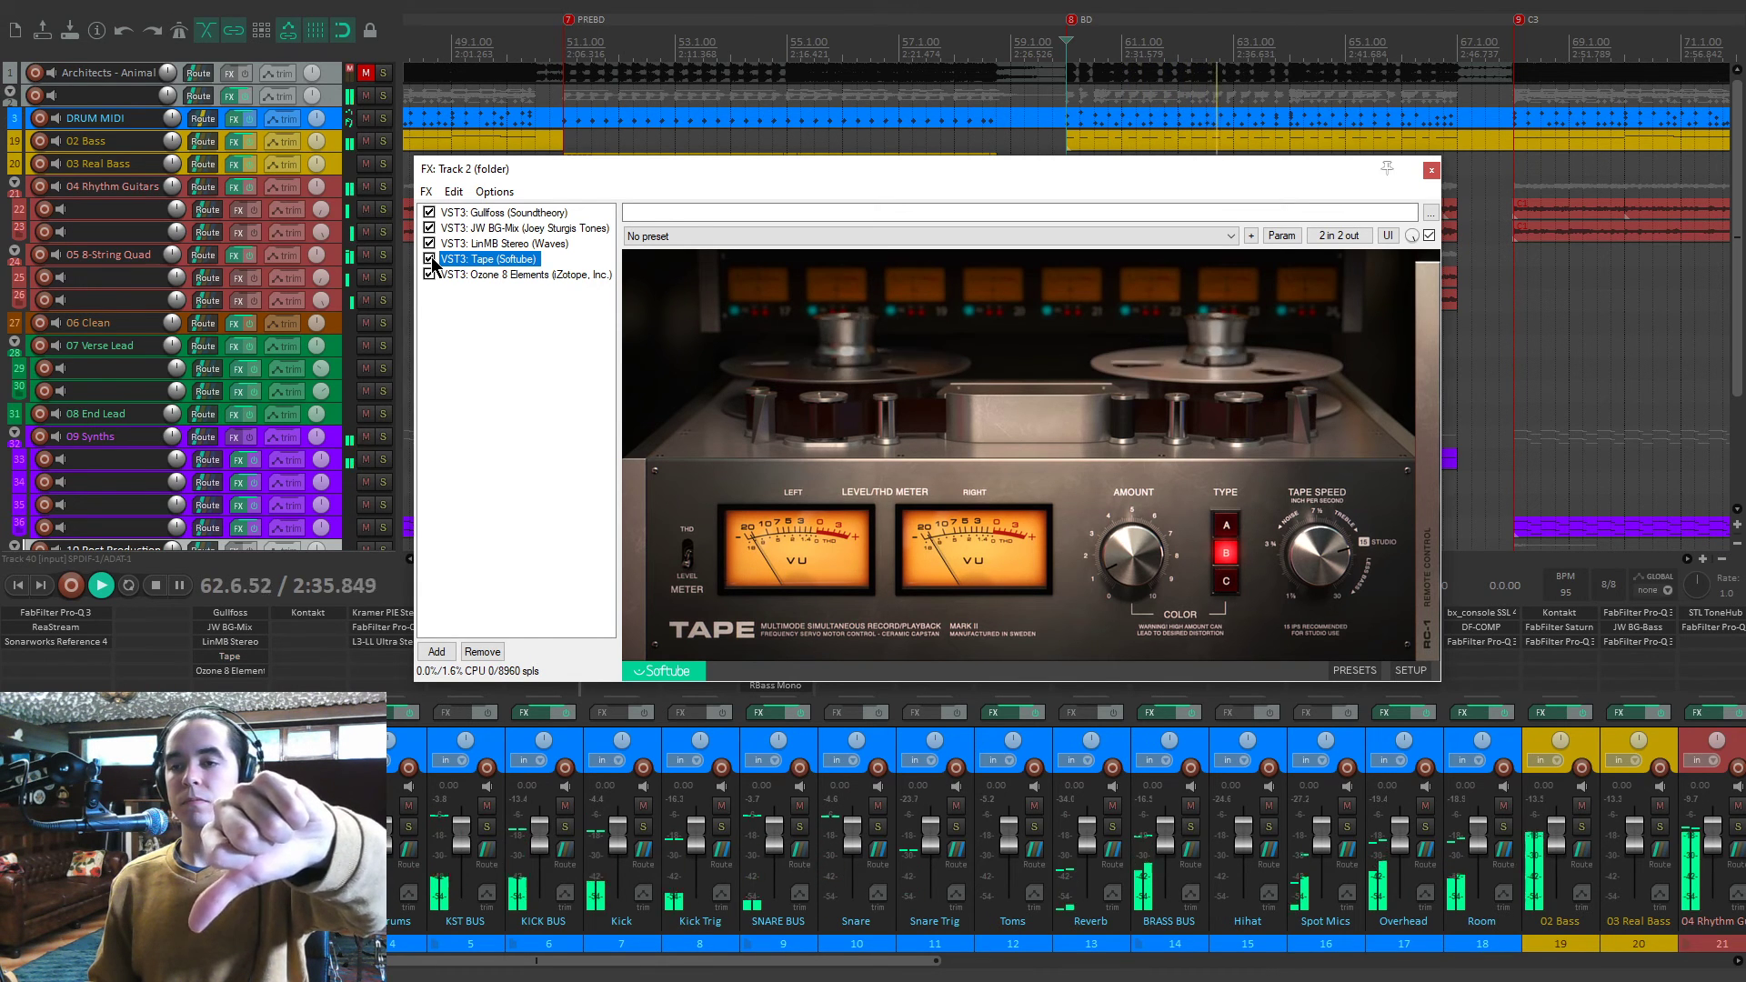
pyautogui.click(430, 260)
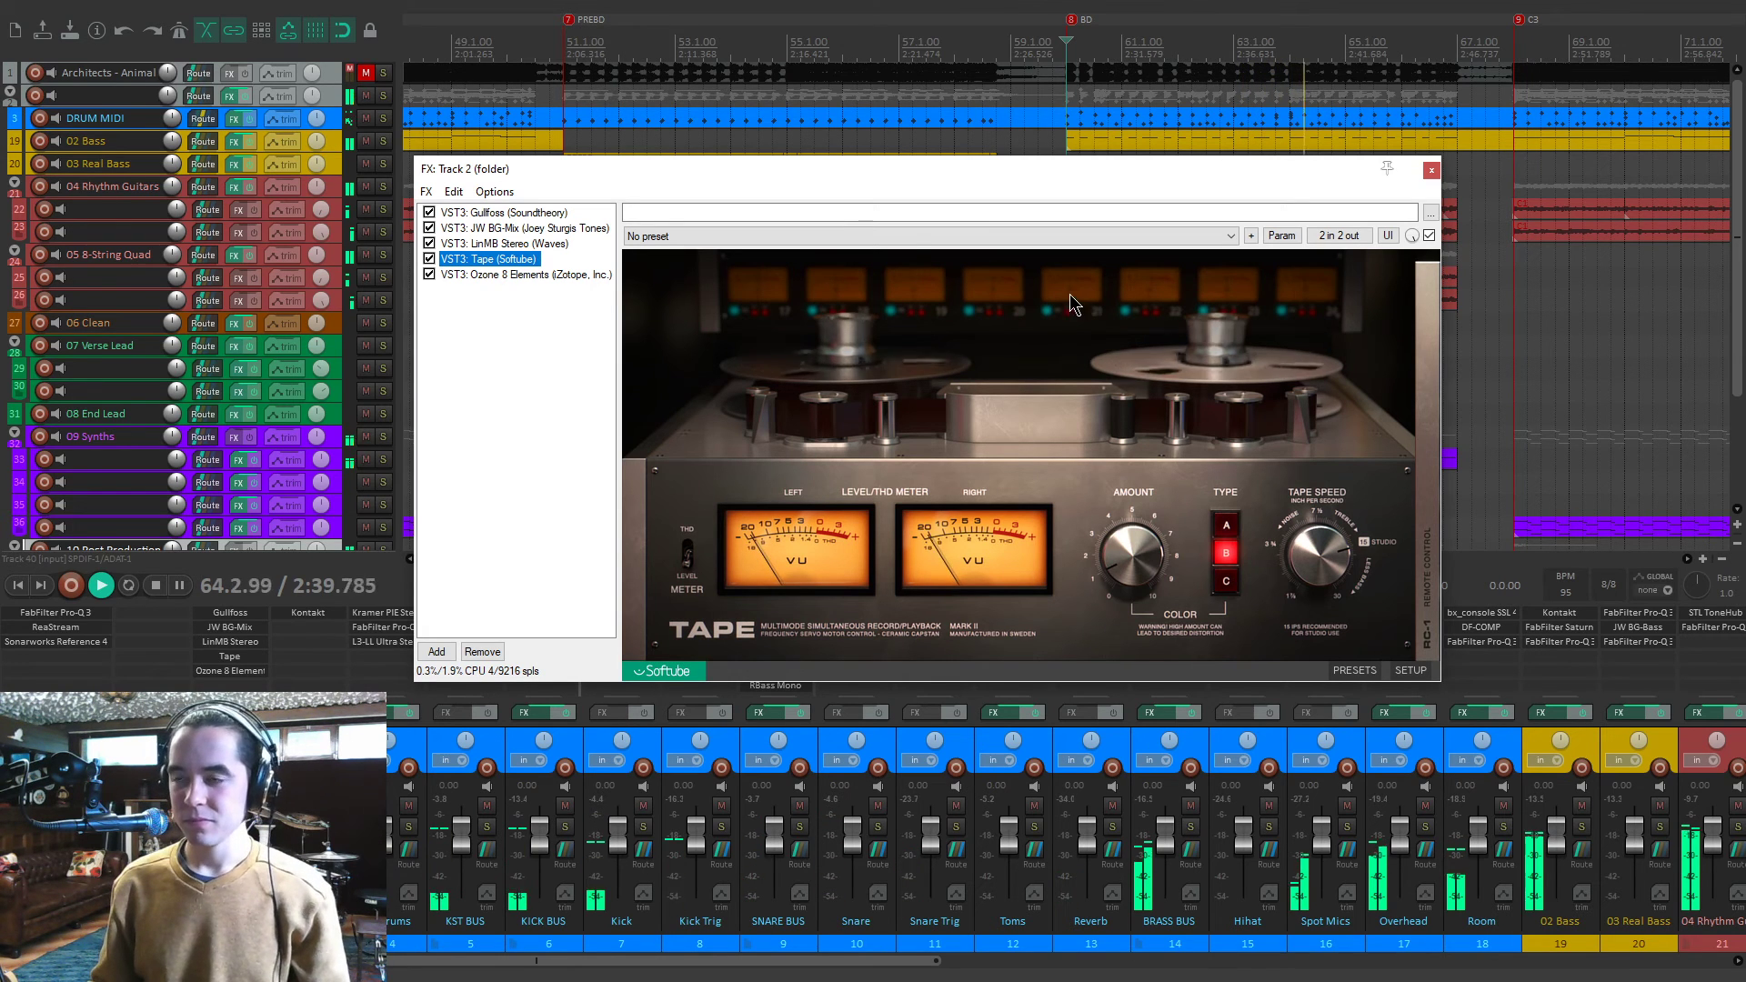
pyautogui.press('space')
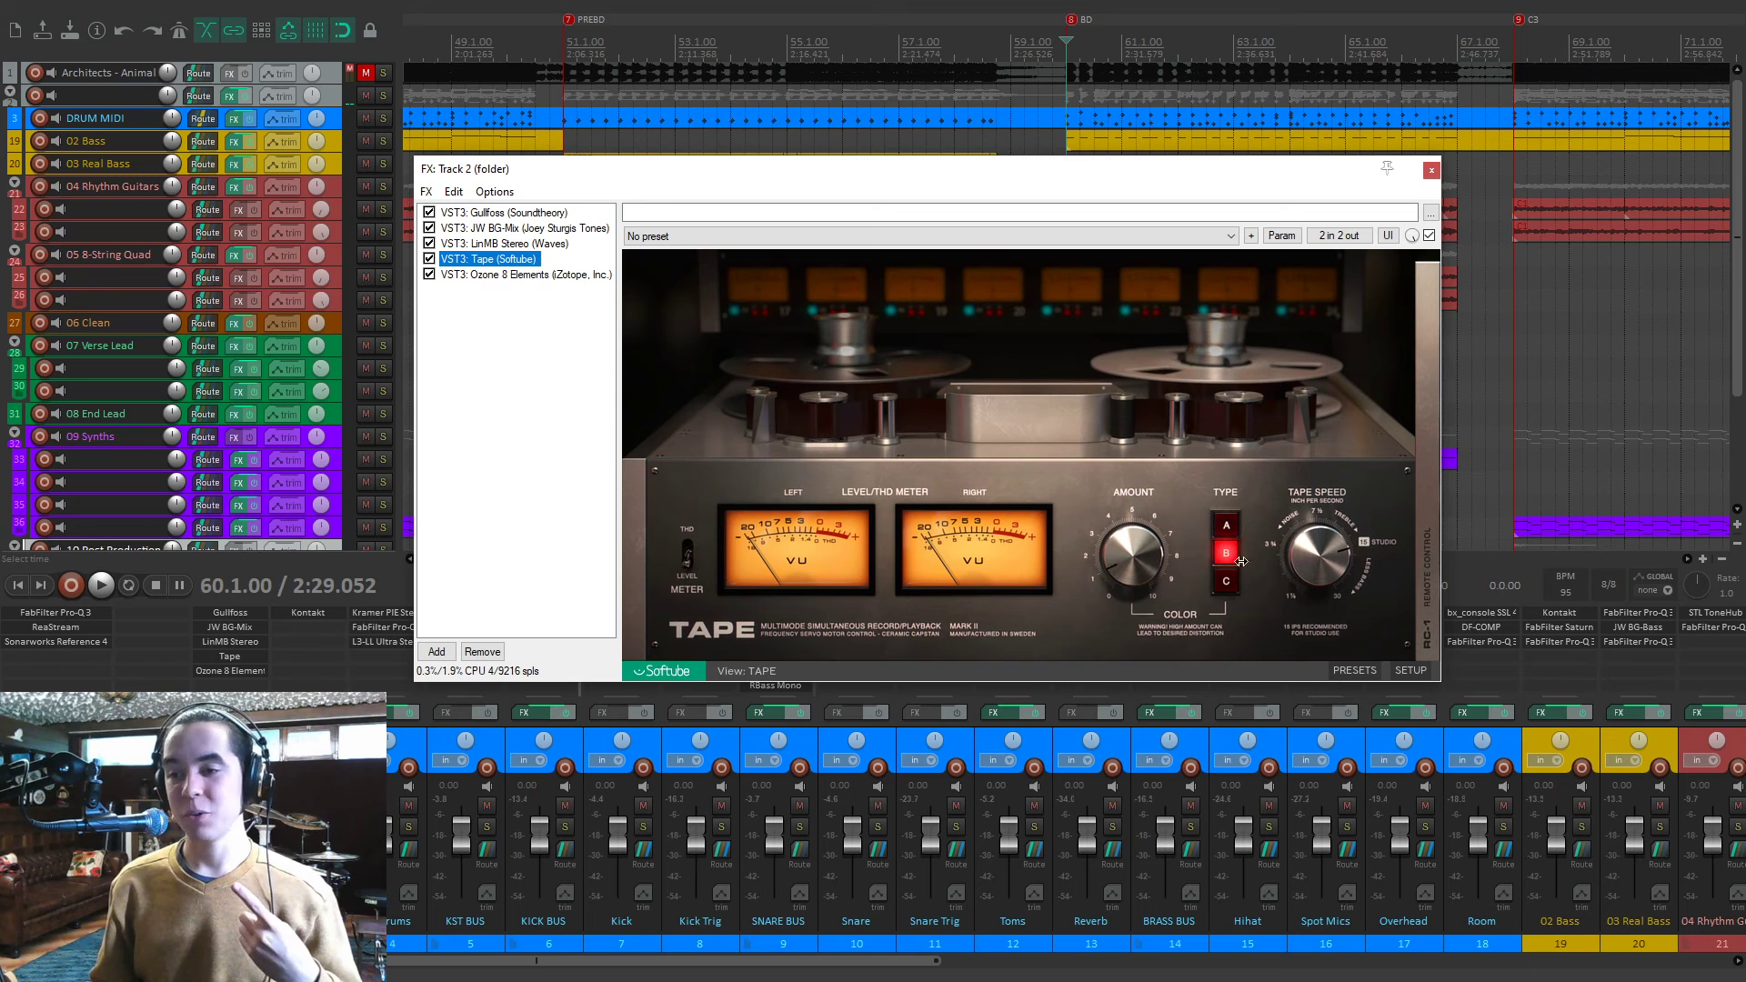
# Open Ozone 8 Elements in track 2's FX chain and play the breakdown through its Maximizer, checking the output levels.
pyautogui.click(557, 277)
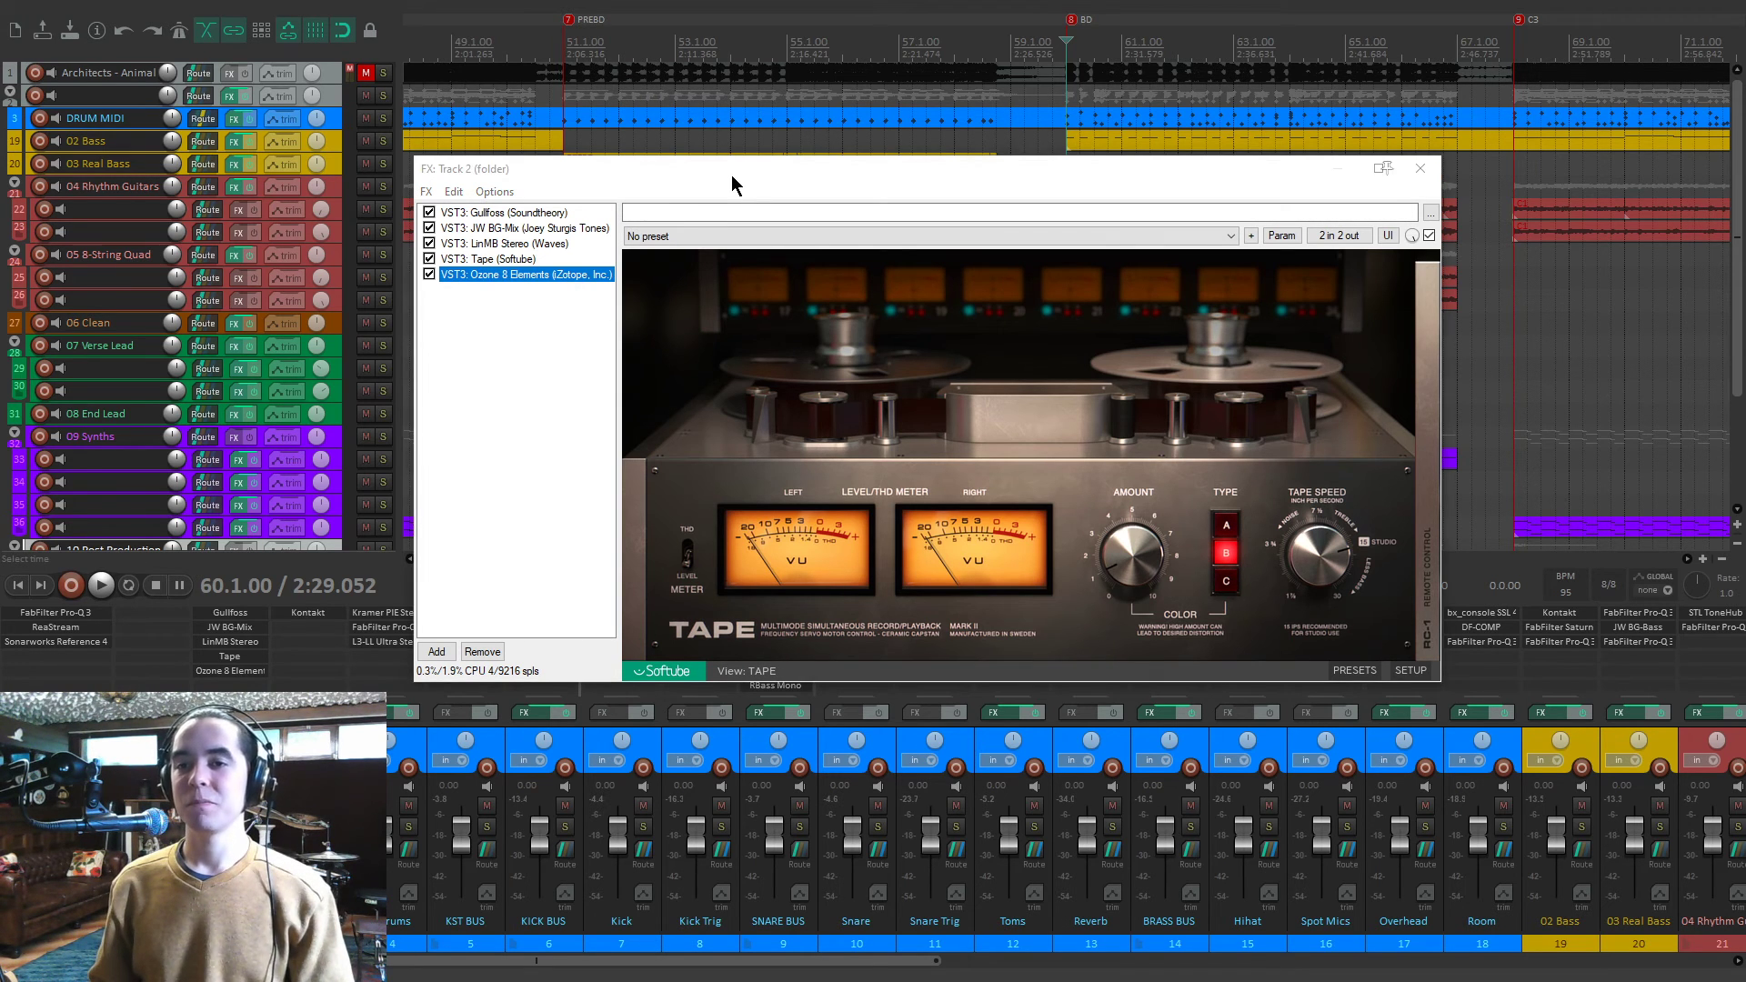
pyautogui.moveTo(739, 171); pyautogui.dragTo(744, 154)
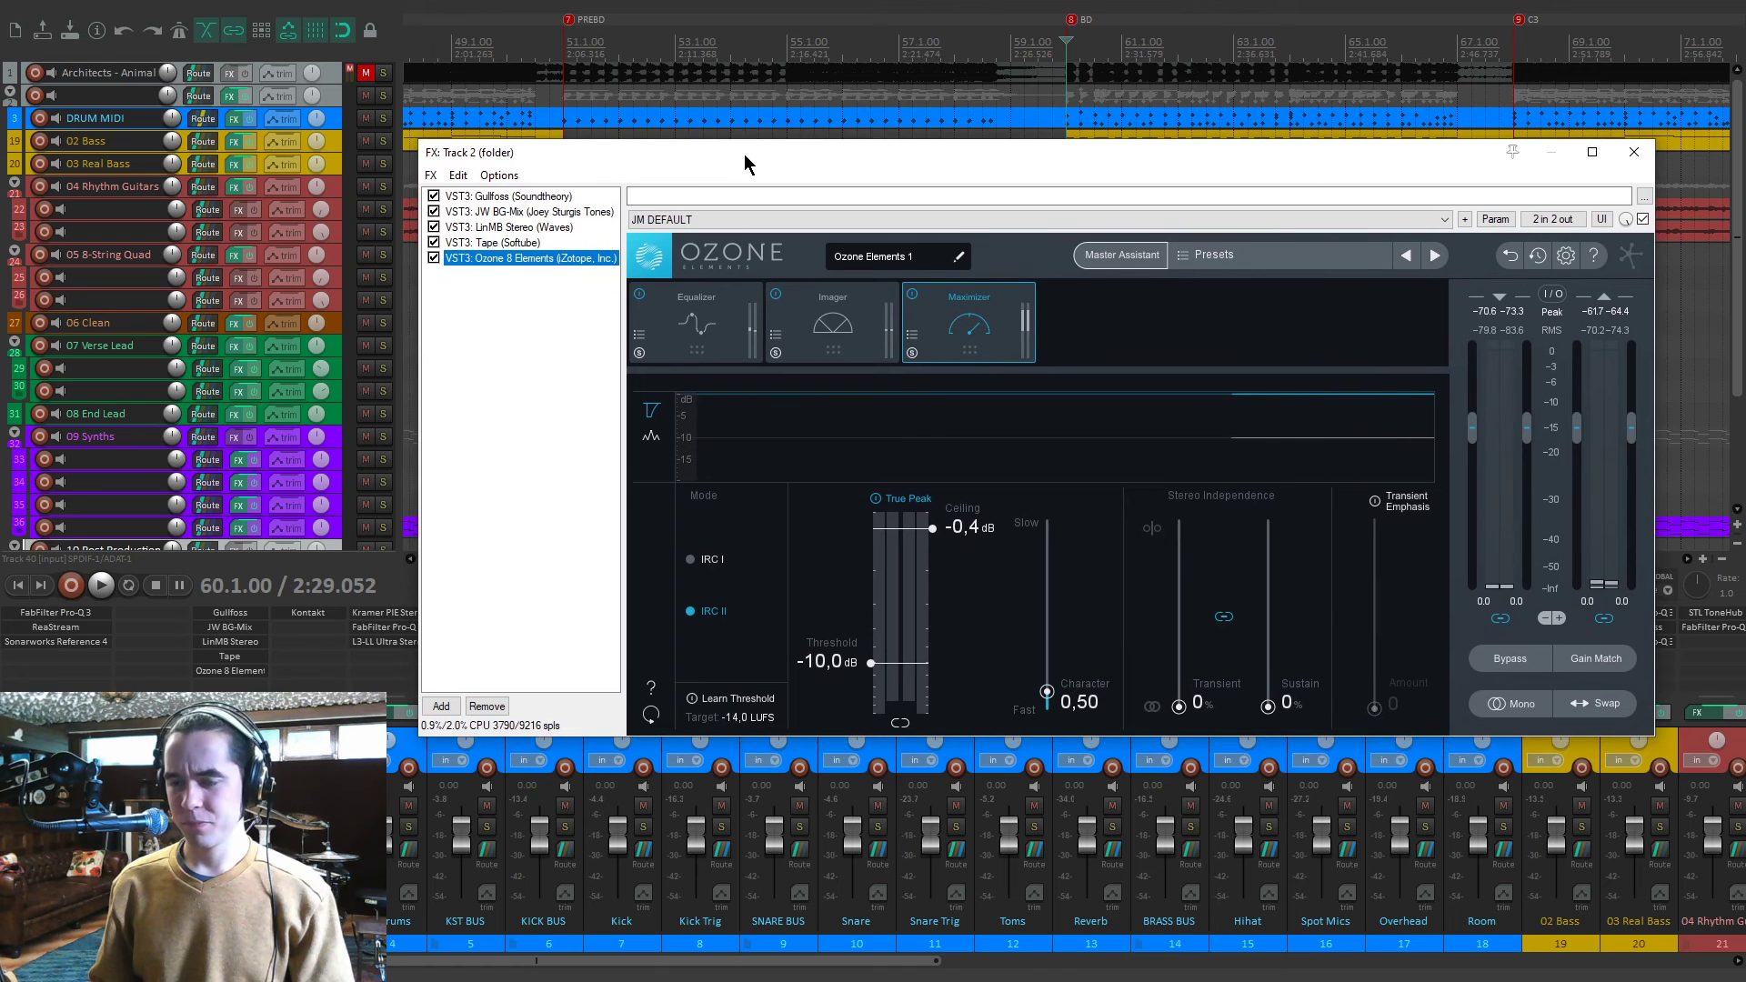
pyautogui.press('space')
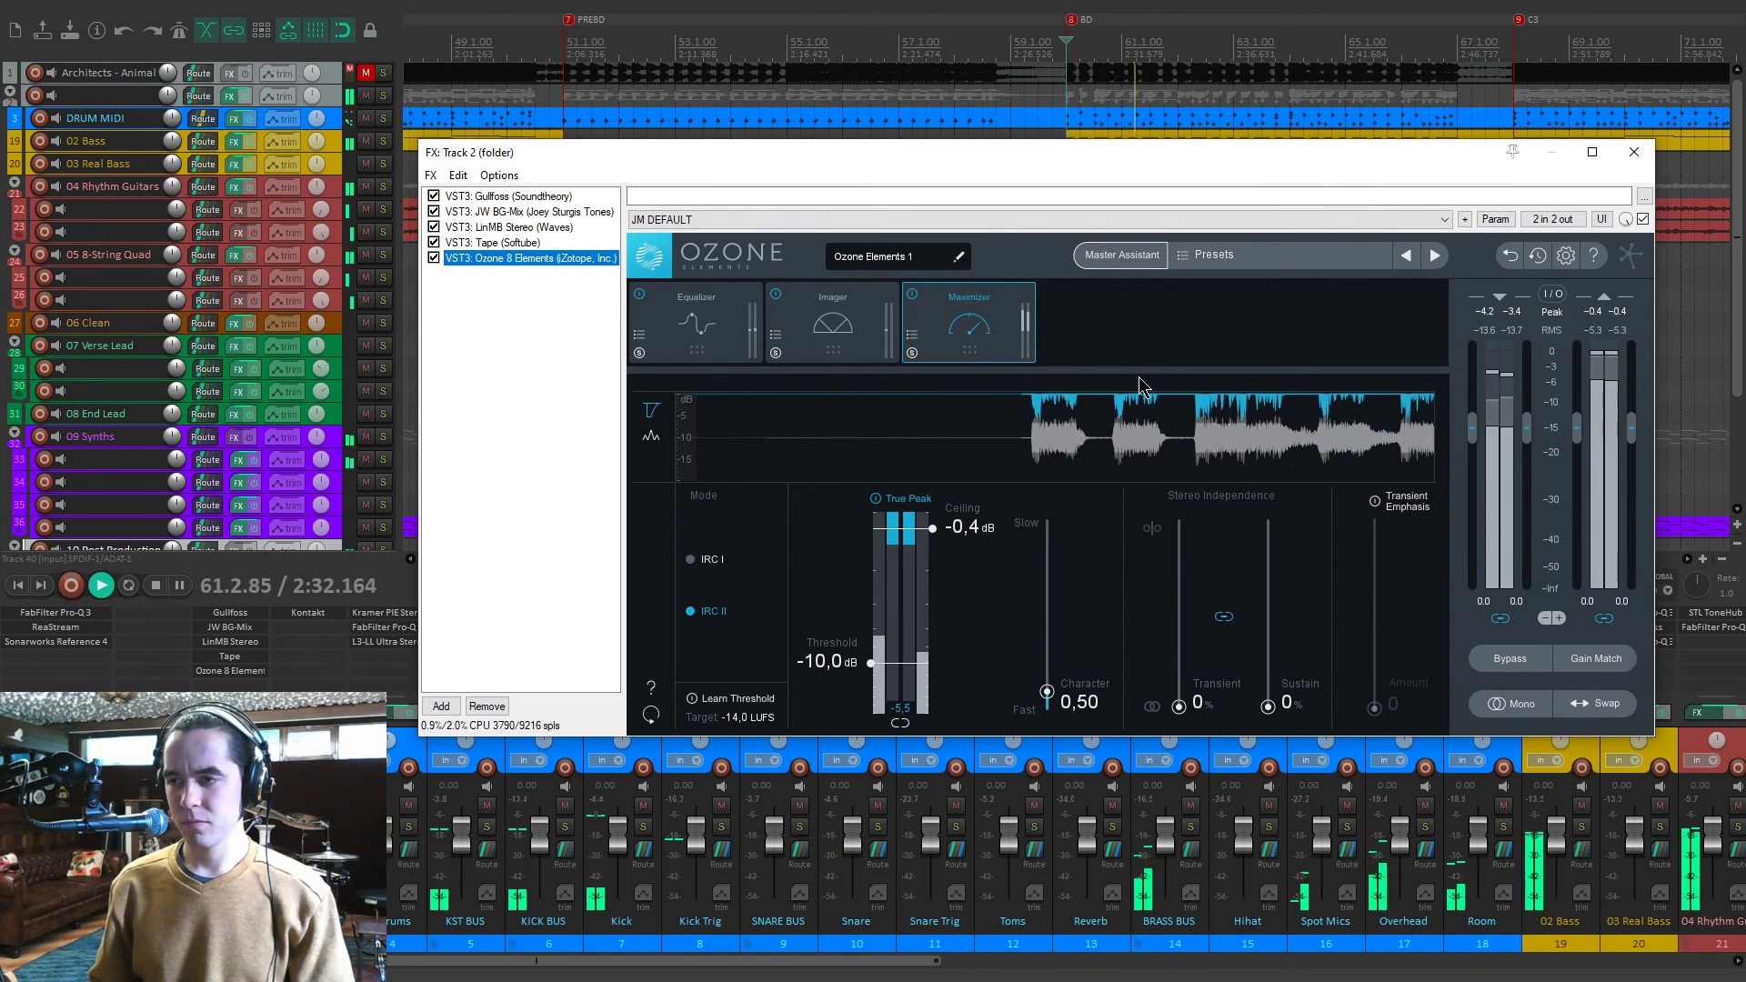
pyautogui.press('space')
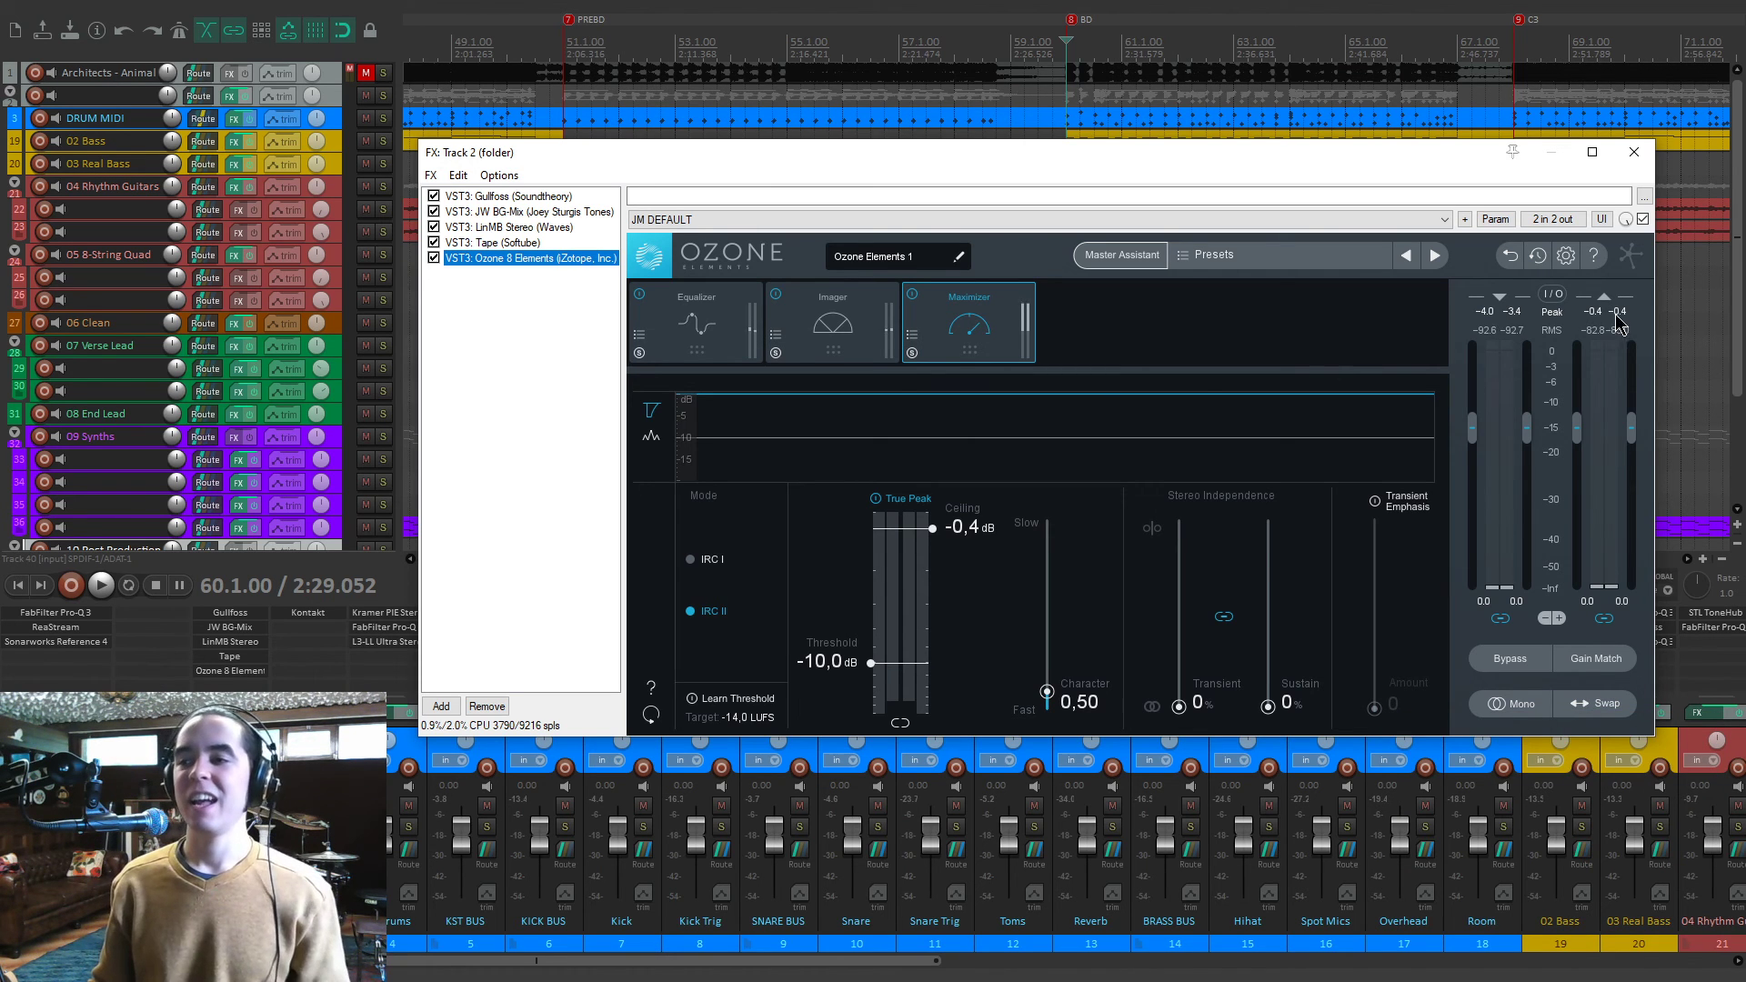
pyautogui.press('space')
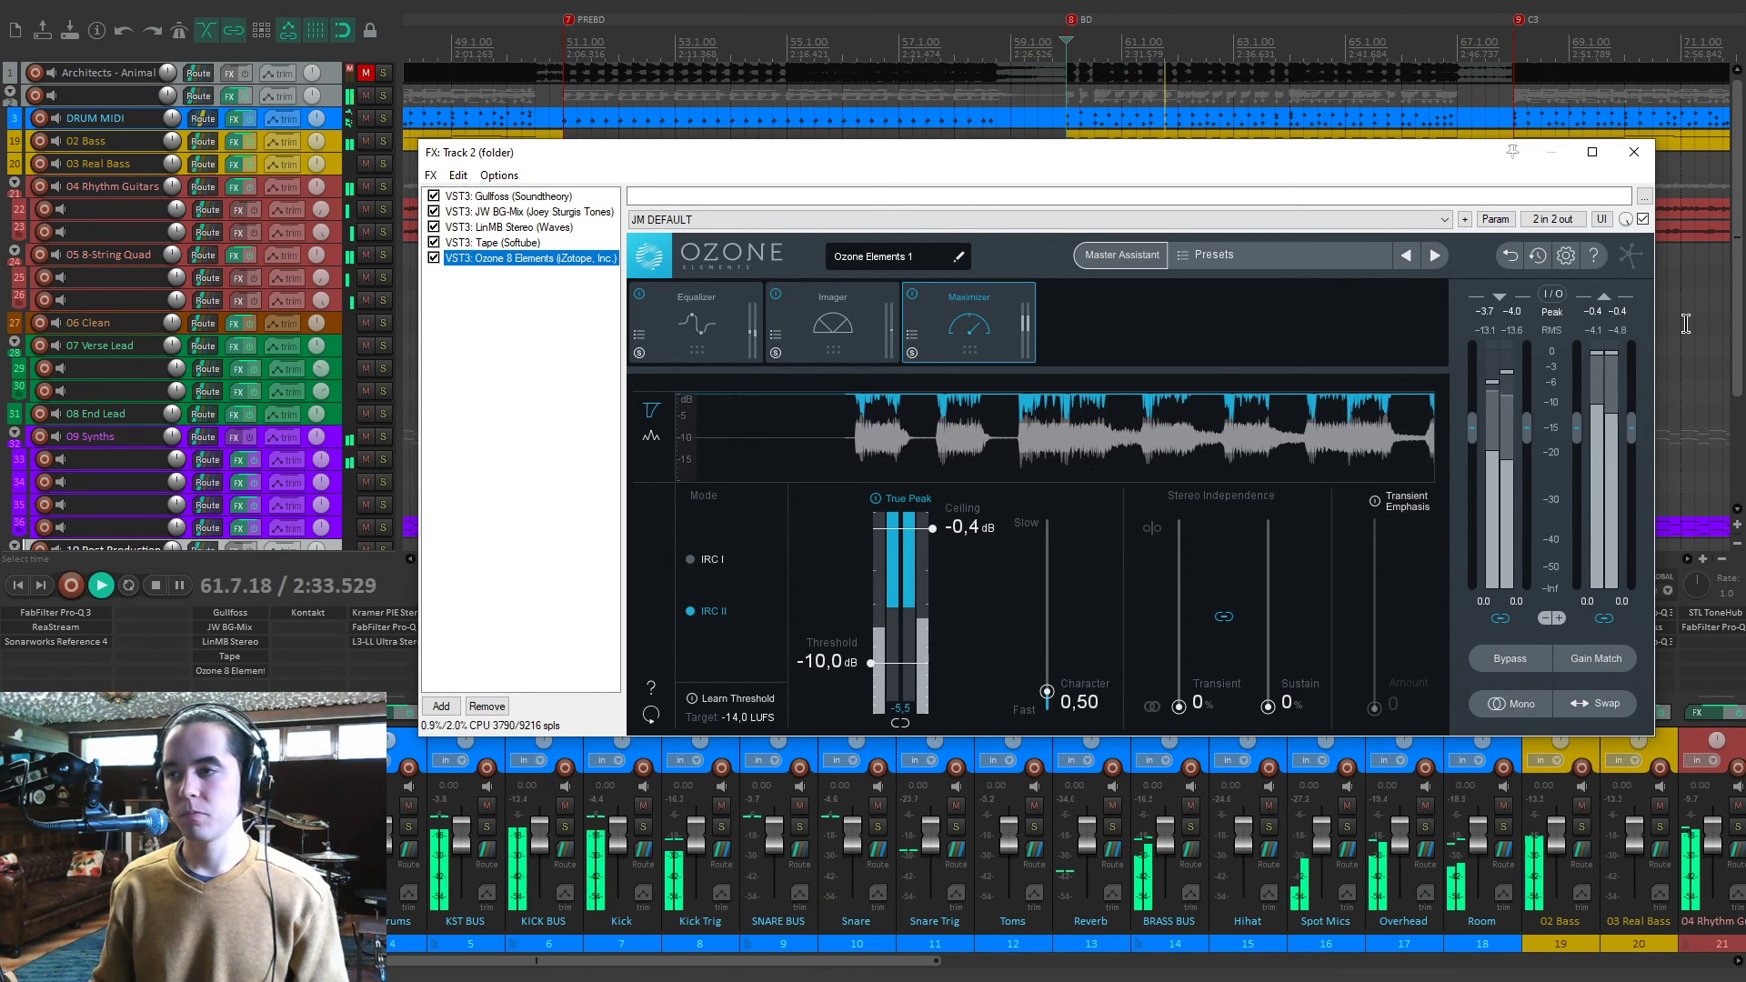
pyautogui.press('space')
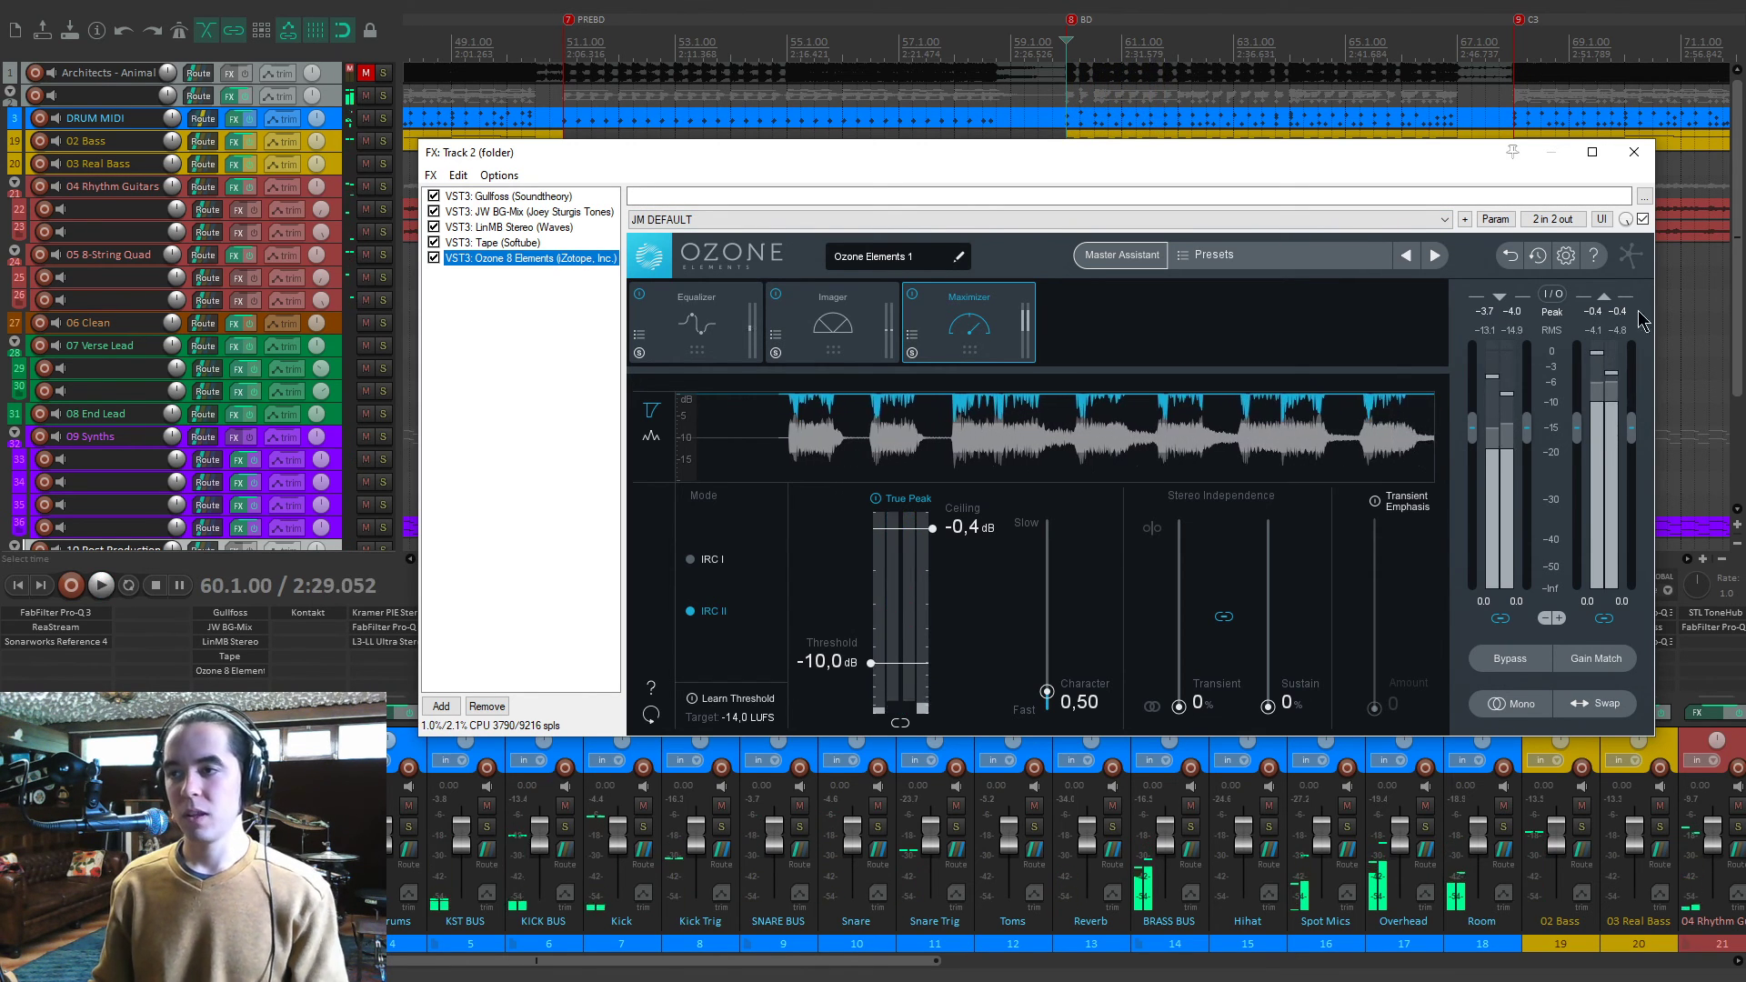
# Play the C3 section from bar 76 through the Ozone Maximizer, then close track 2's FX chain.
pyautogui.click(1683, 338)
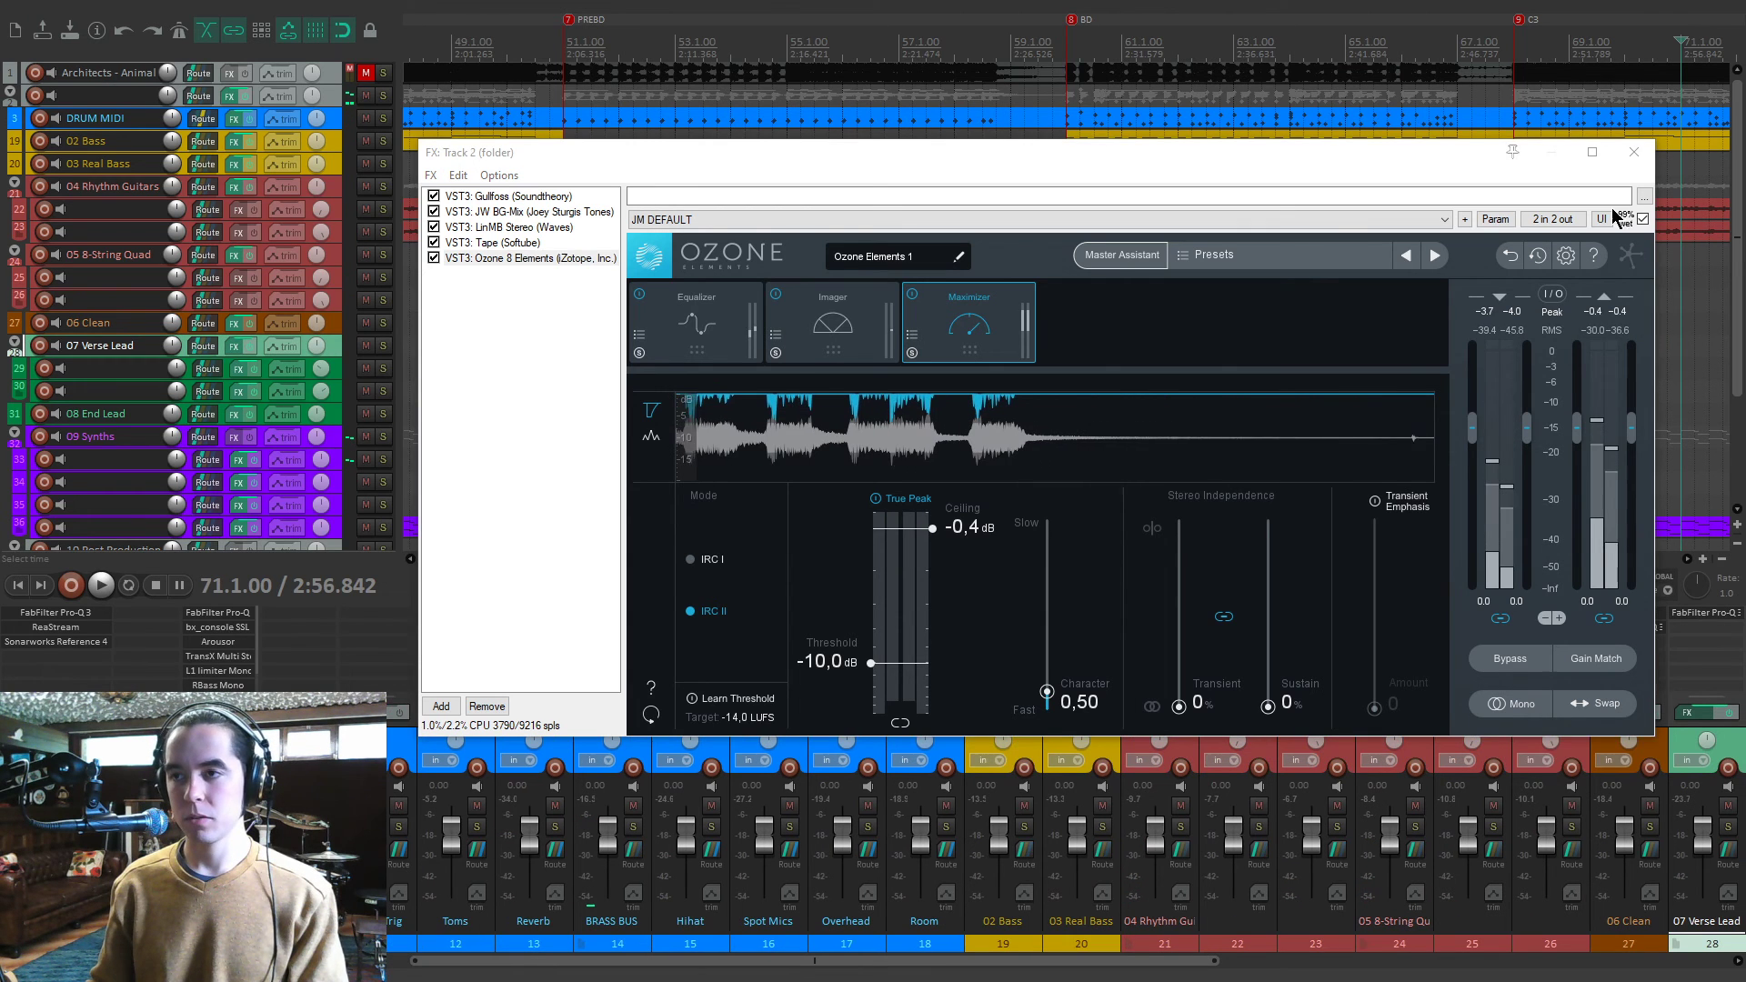
pyautogui.moveTo(1379, 157); pyautogui.dragTo(1322, 112)
pyautogui.scroll(-4, 1164, 371)
pyautogui.click(1166, 316)
pyautogui.press('space')
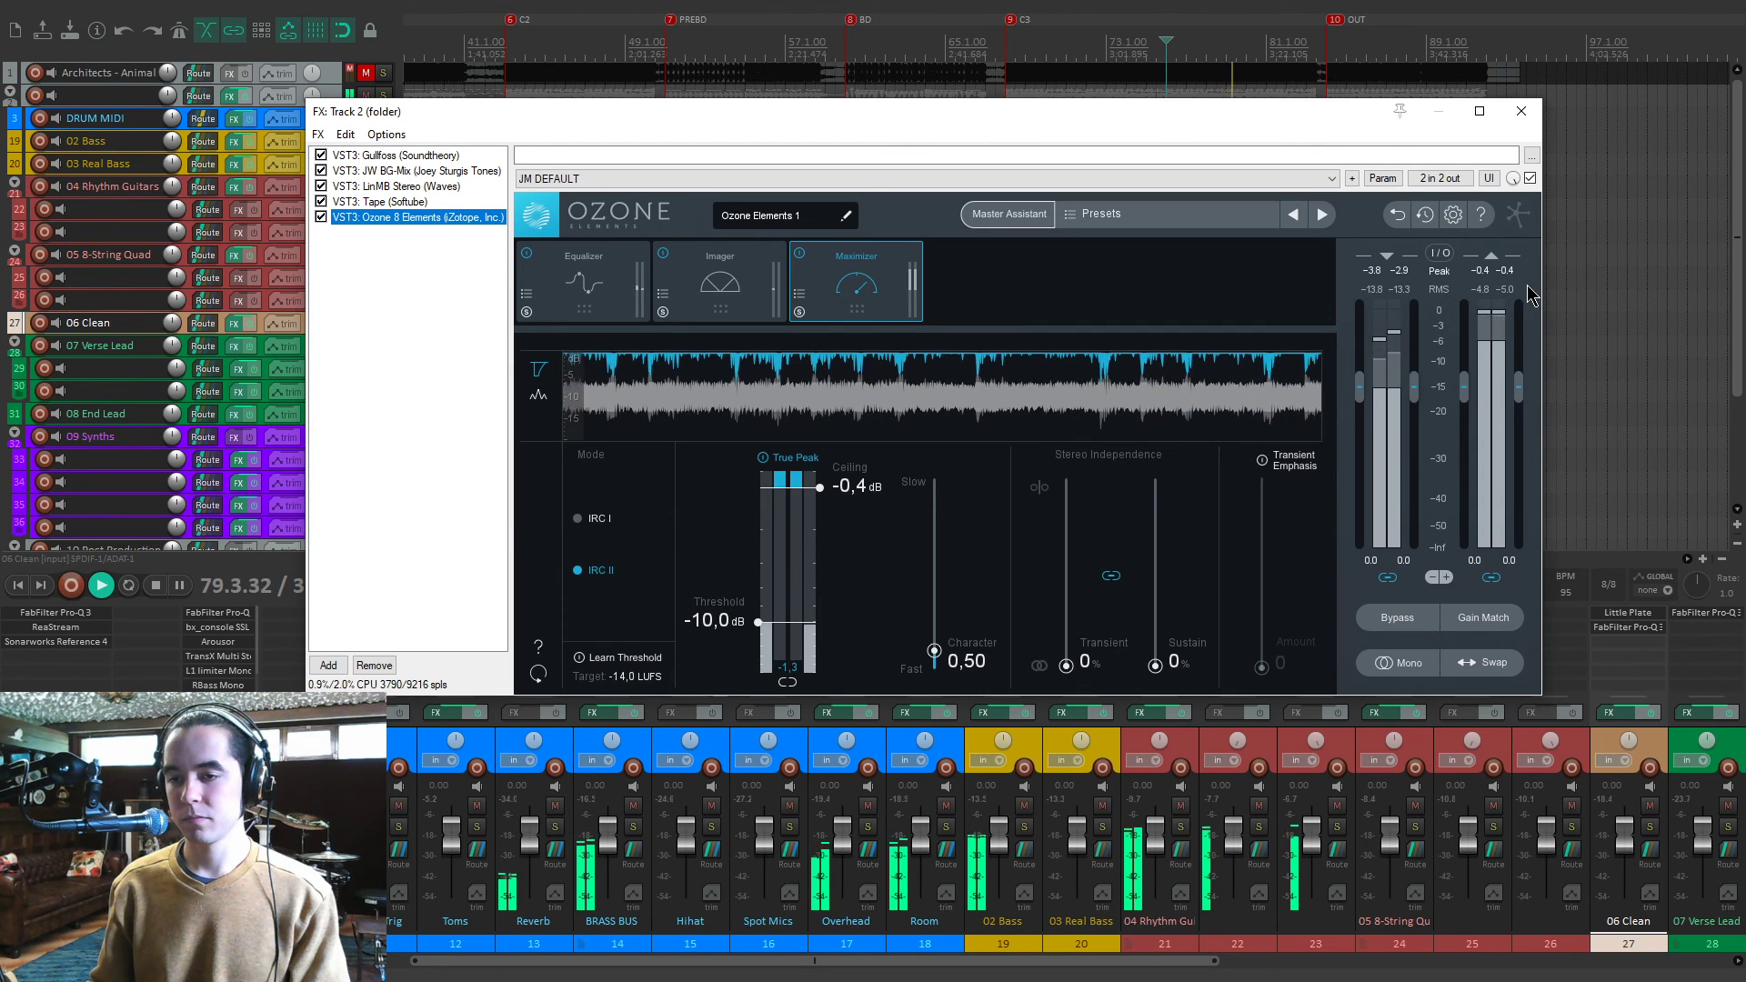
pyautogui.press('space')
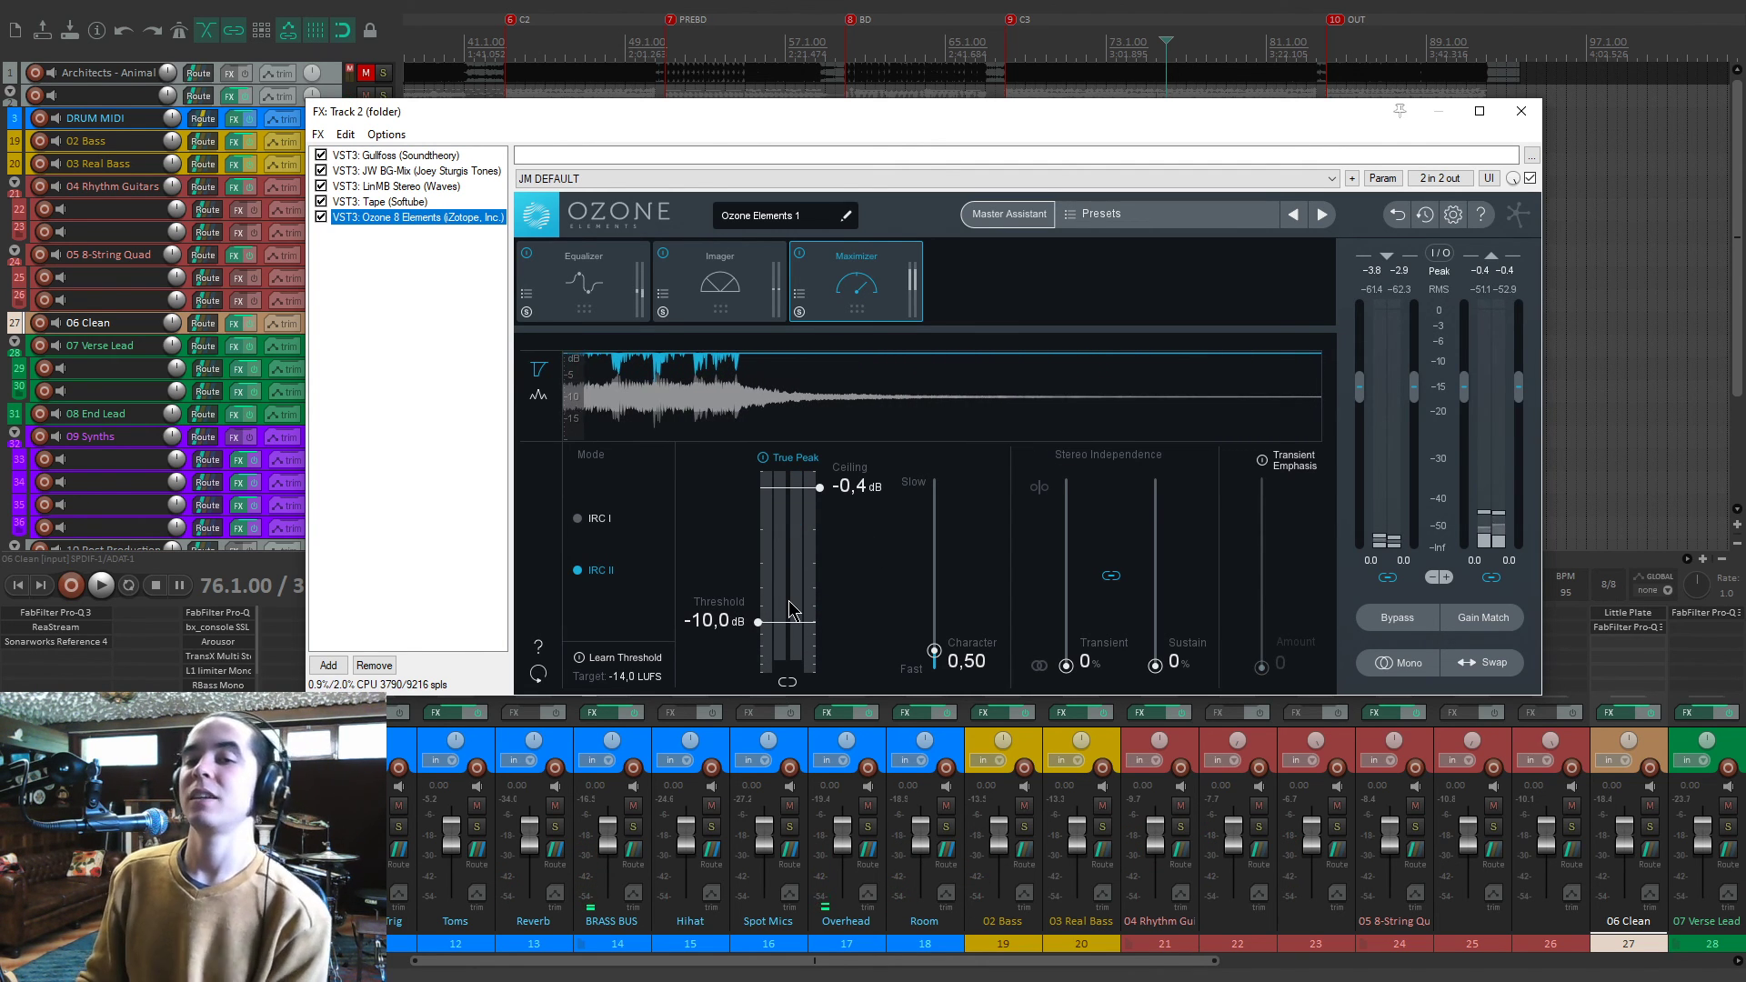
pyautogui.click(1522, 112)
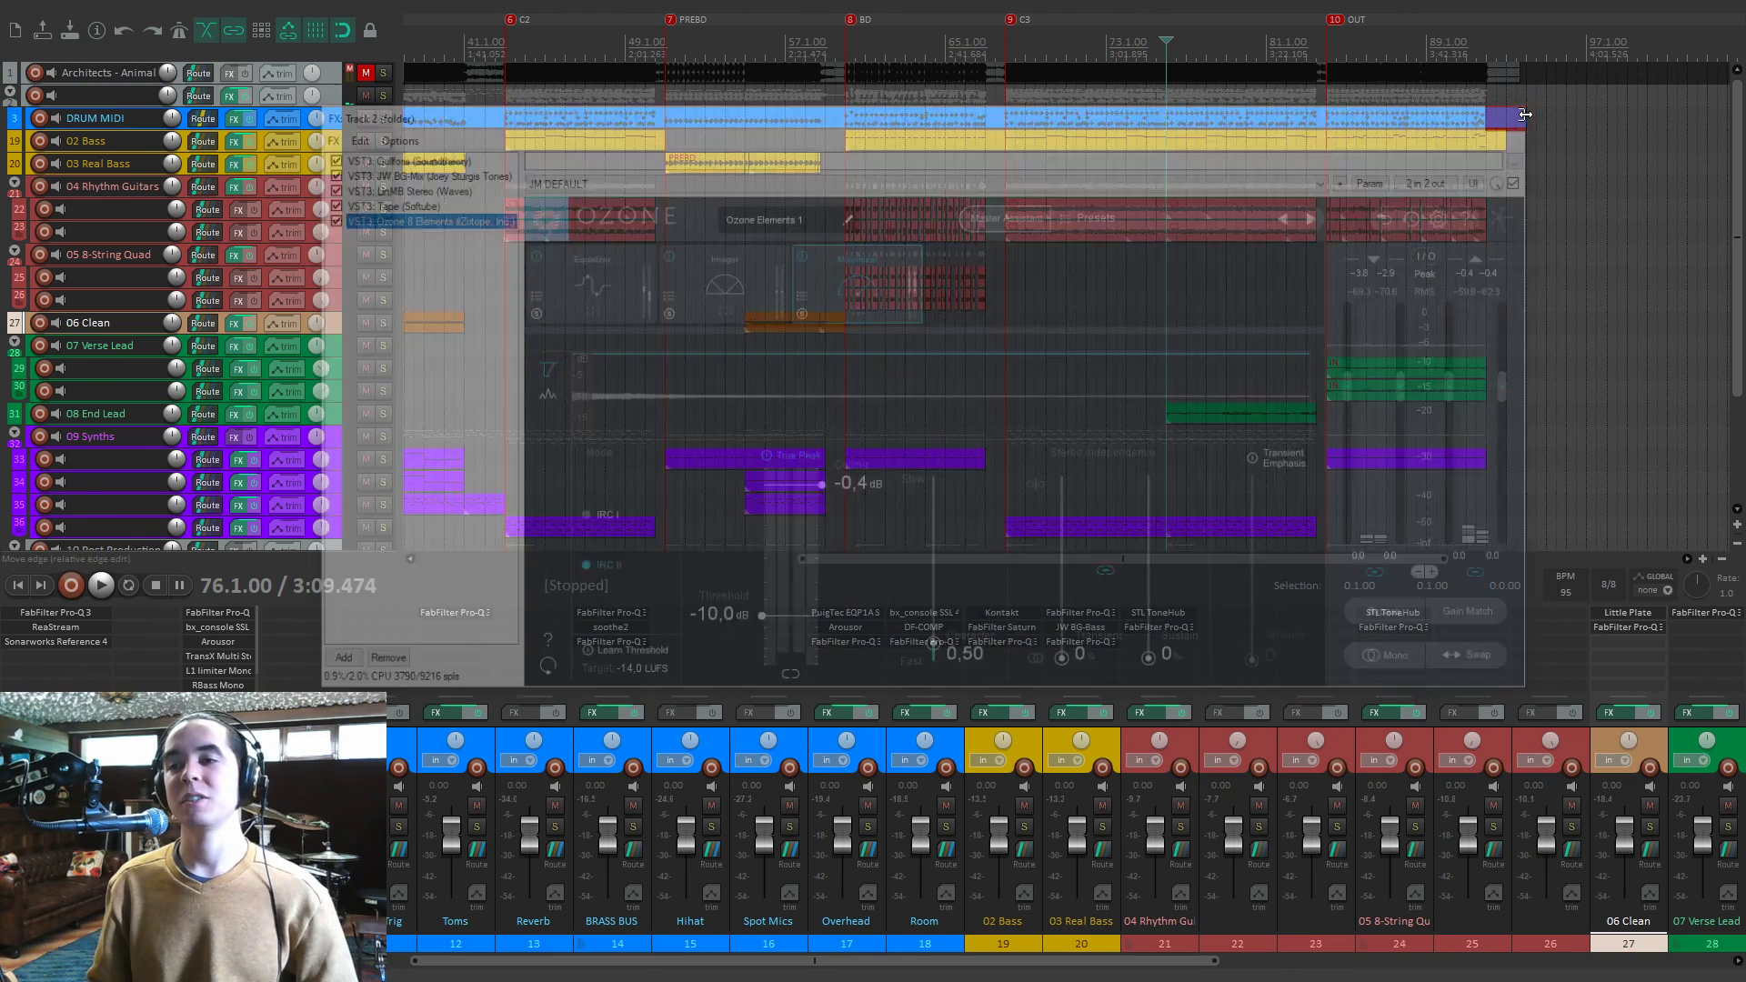
# Return the edit cursor to the project start, fit the whole arrangement in view, and select track 2.
pyautogui.scroll(-3, 1243, 252)
pyautogui.scroll(3, 1041, 250)
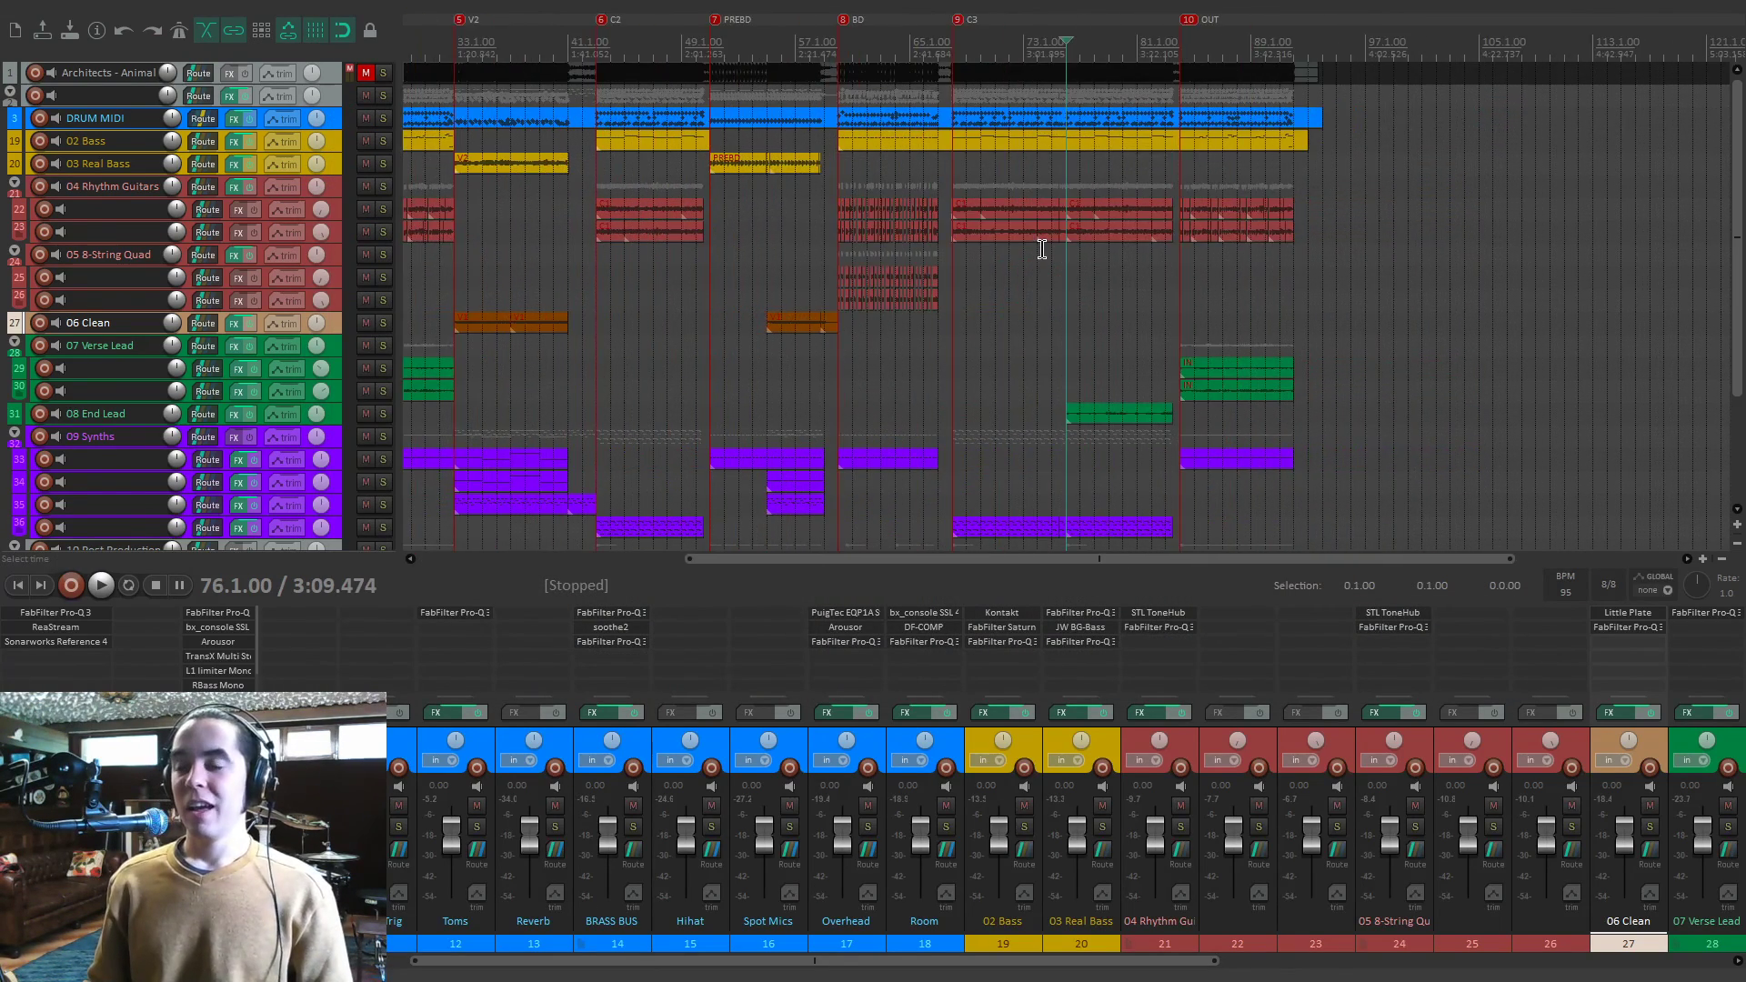
pyautogui.press('Home')
pyautogui.scroll(-2, 1070, 264)
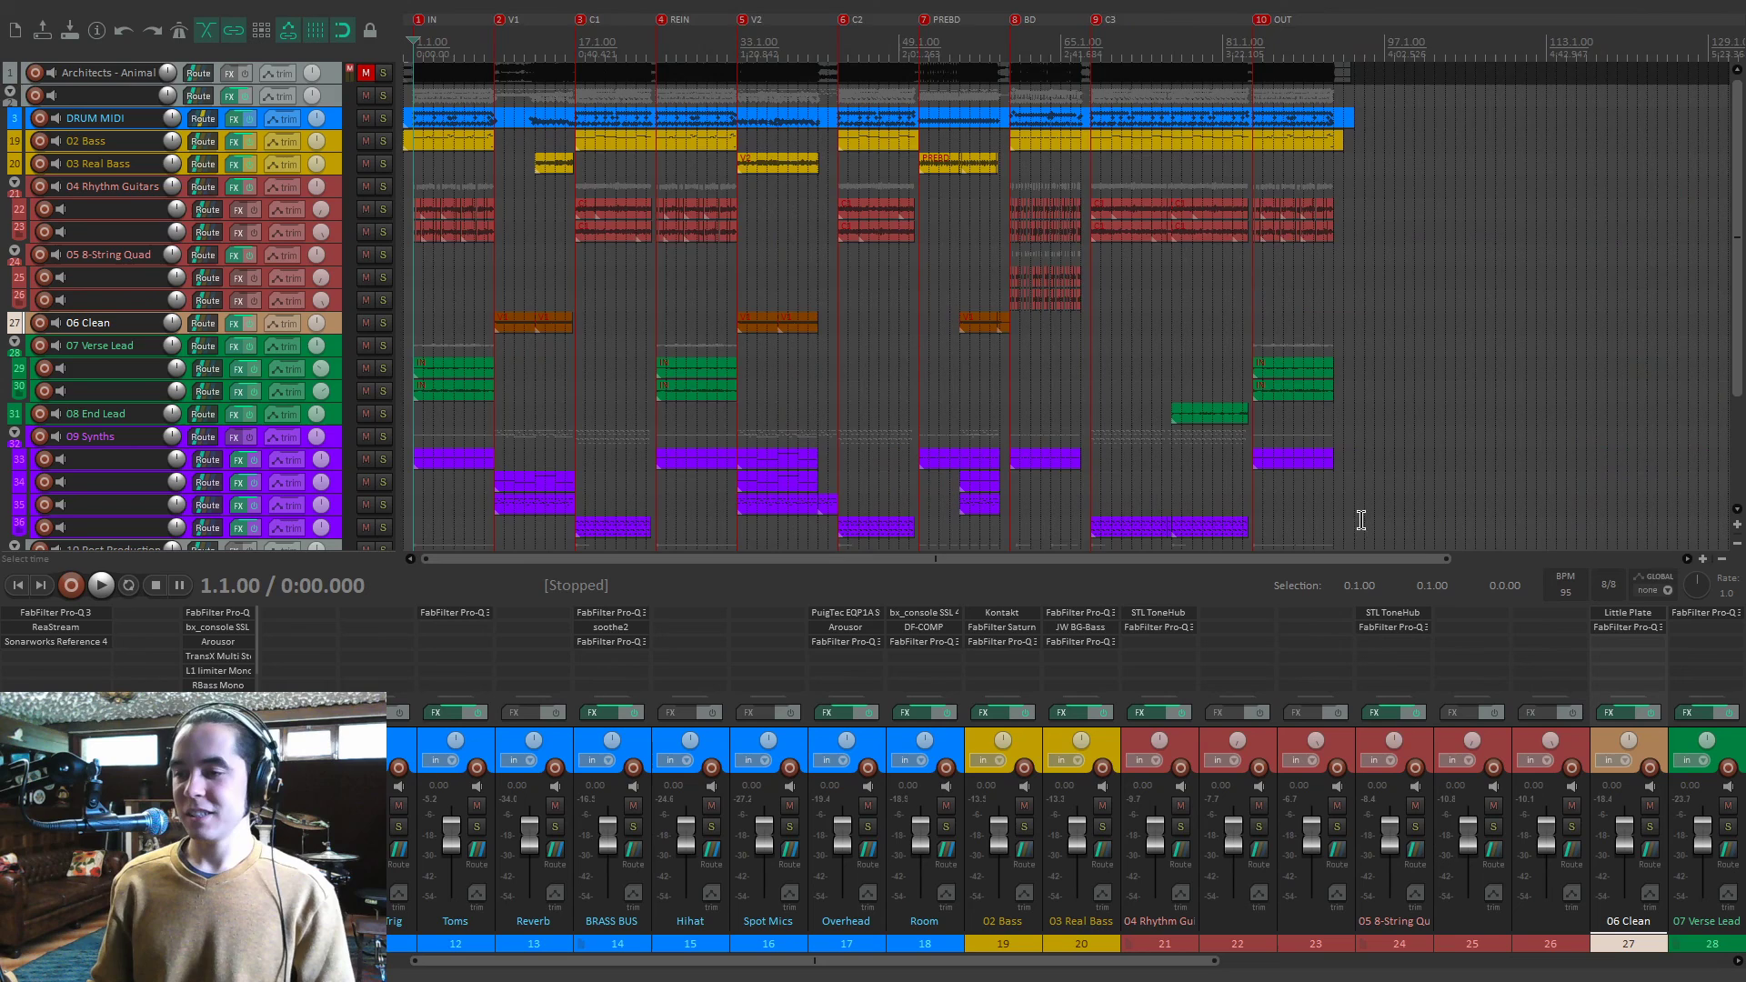
pyautogui.scroll(2, 1362, 520)
pyautogui.moveTo(1249, 560)
pyautogui.mouseDown()
pyautogui.moveTo(1232, 560)
pyautogui.moveTo(1259, 560)
pyautogui.mouseUp()
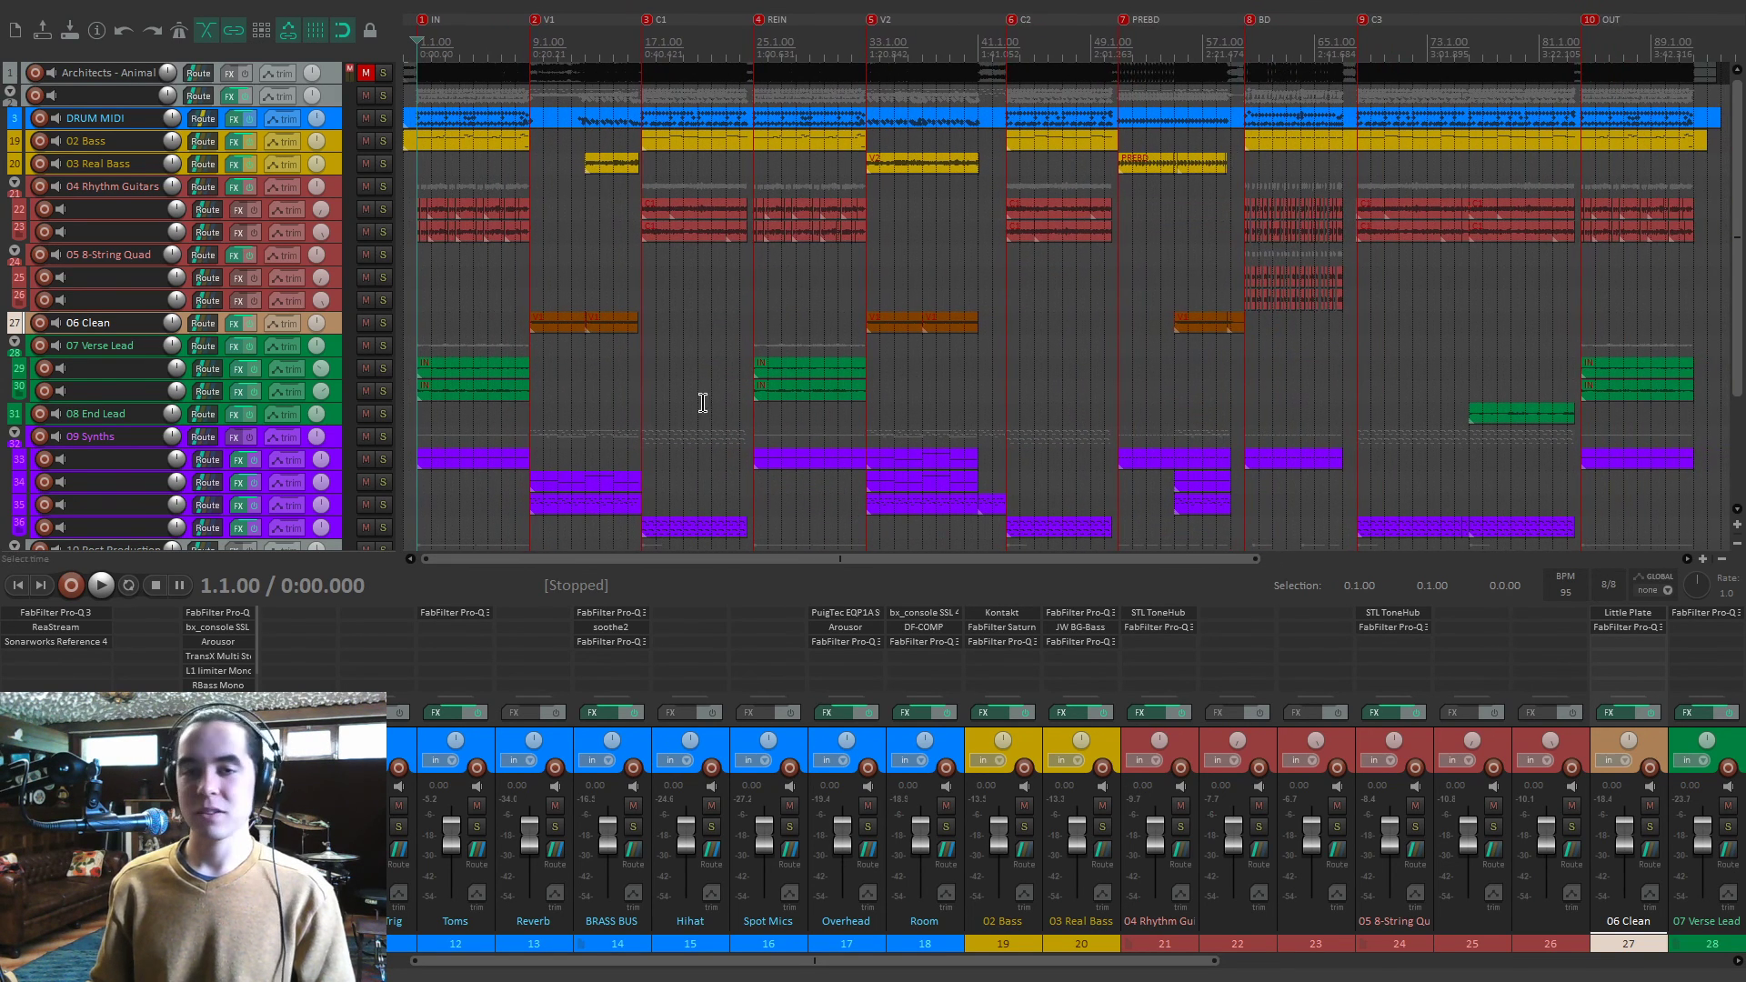
pyautogui.click(339, 281)
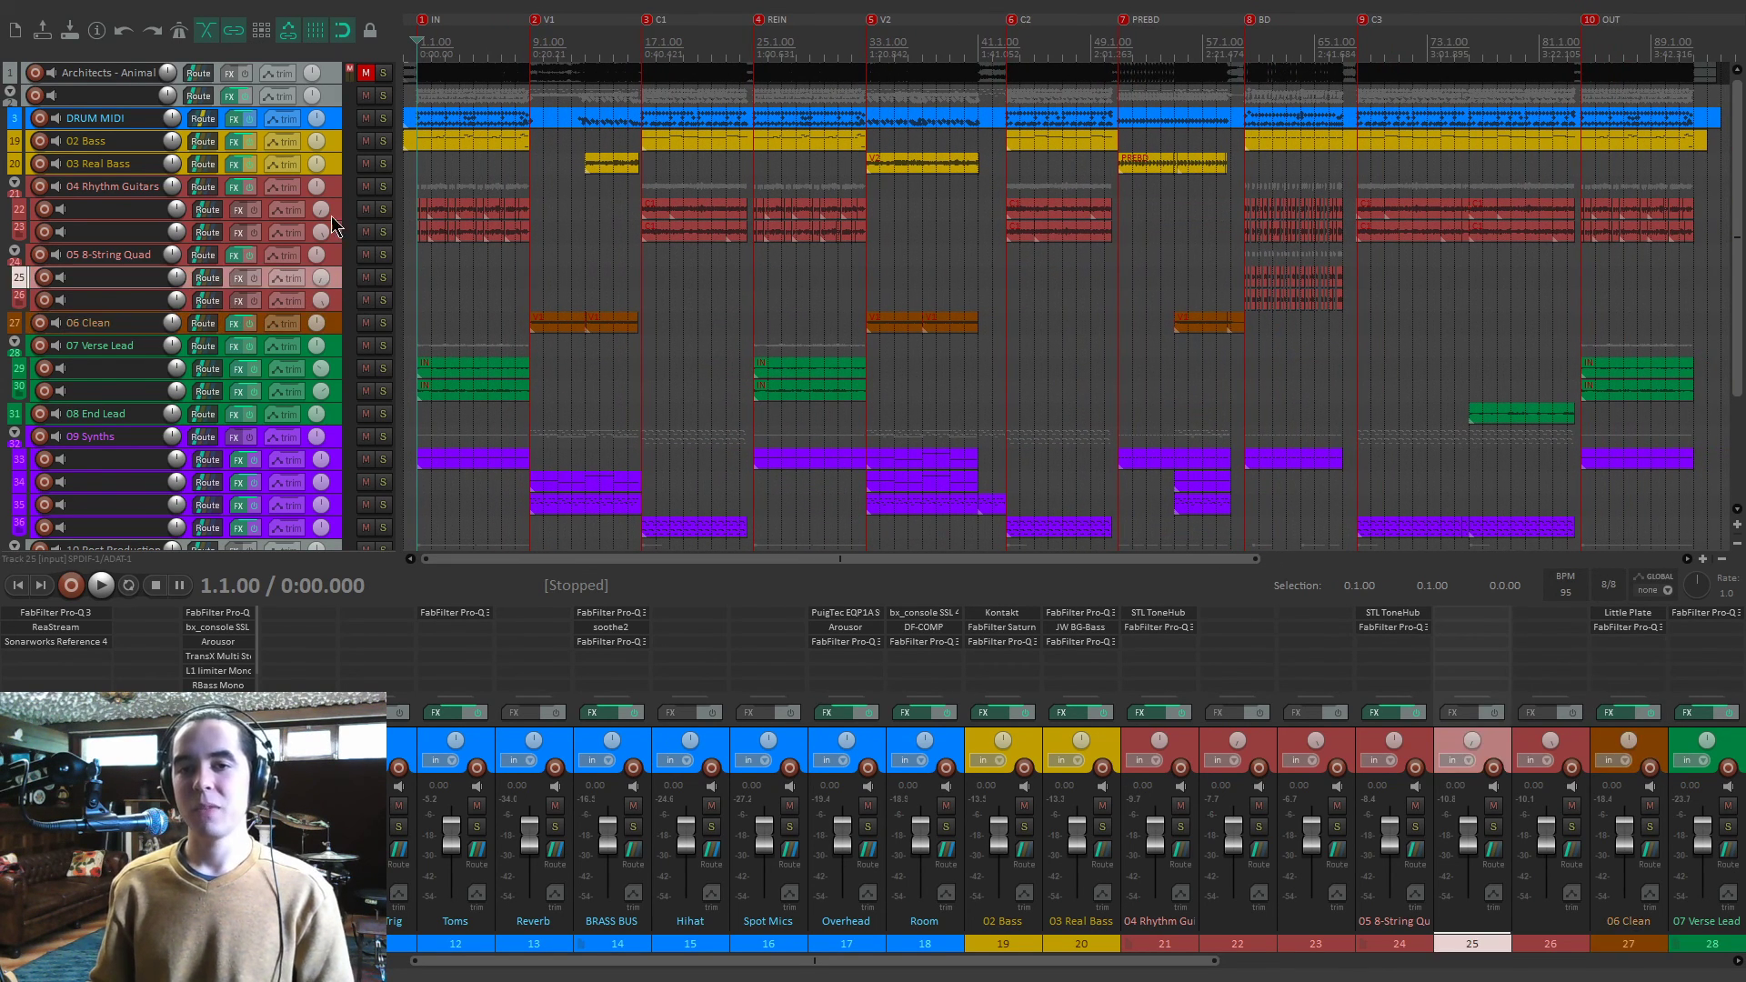
pyautogui.click(339, 100)
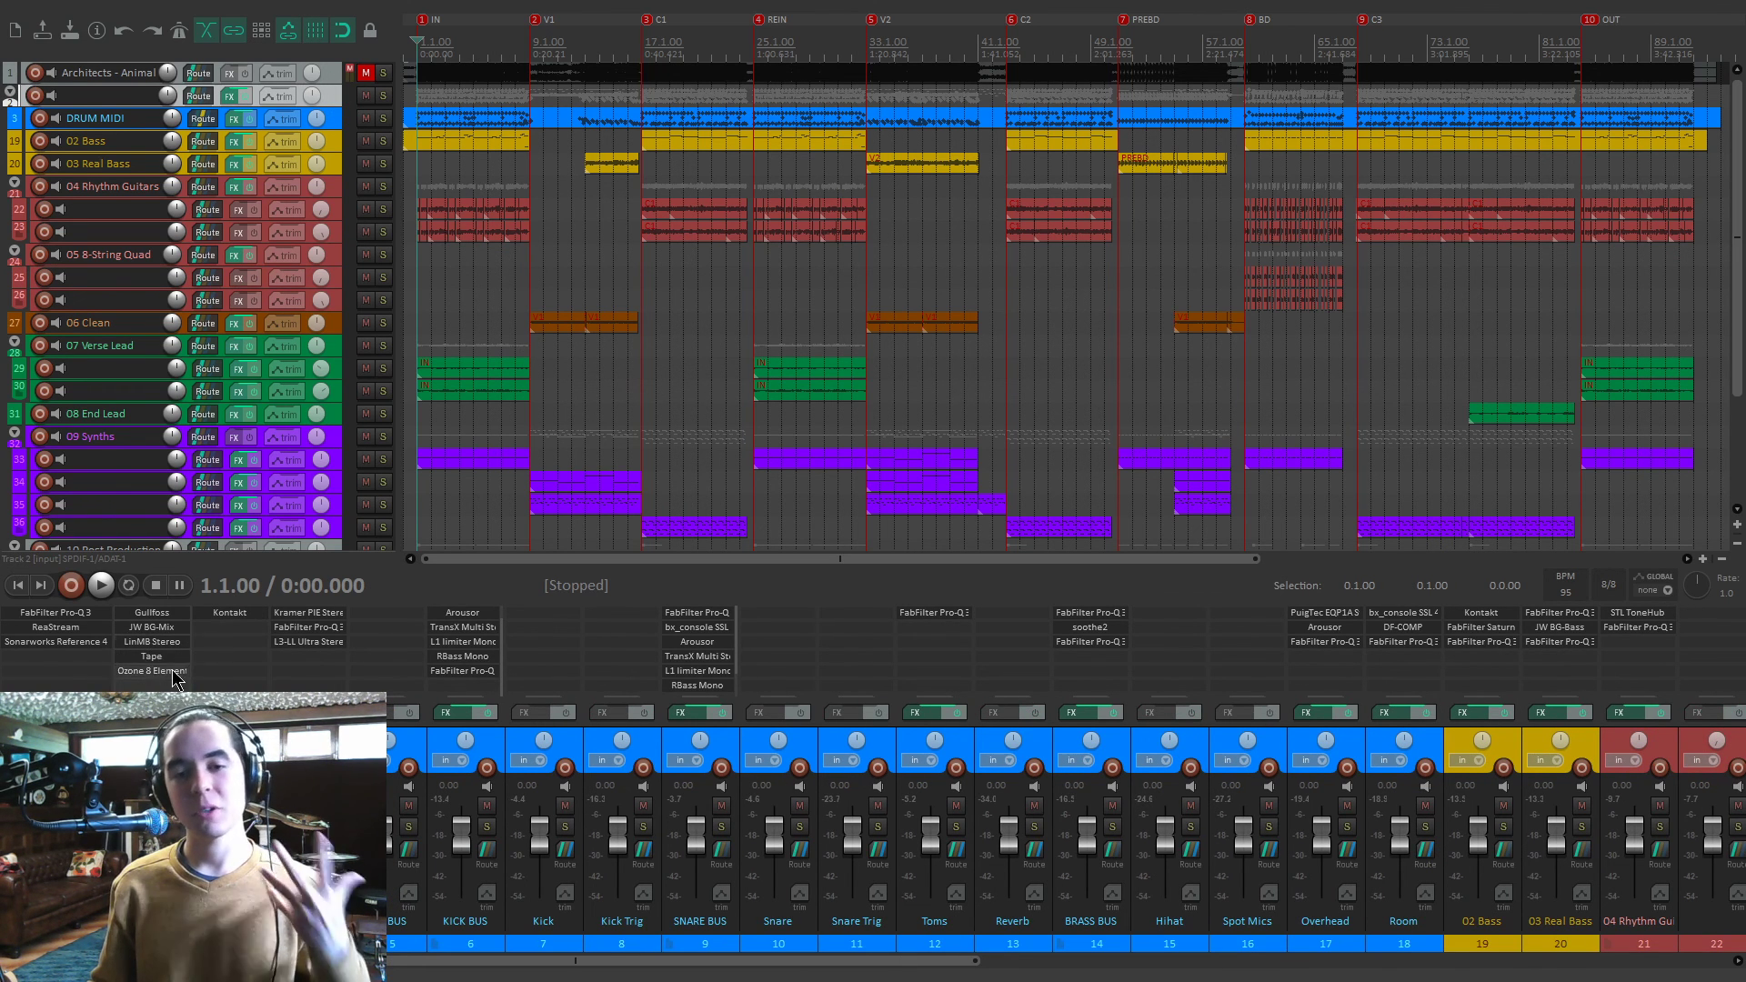
# Review STL ToneHub and FabFilter Pro-Q 3 on the 04 Rhythm Guitars folder, then close both plugins.
pyautogui.scroll(-1, 1064, 819)
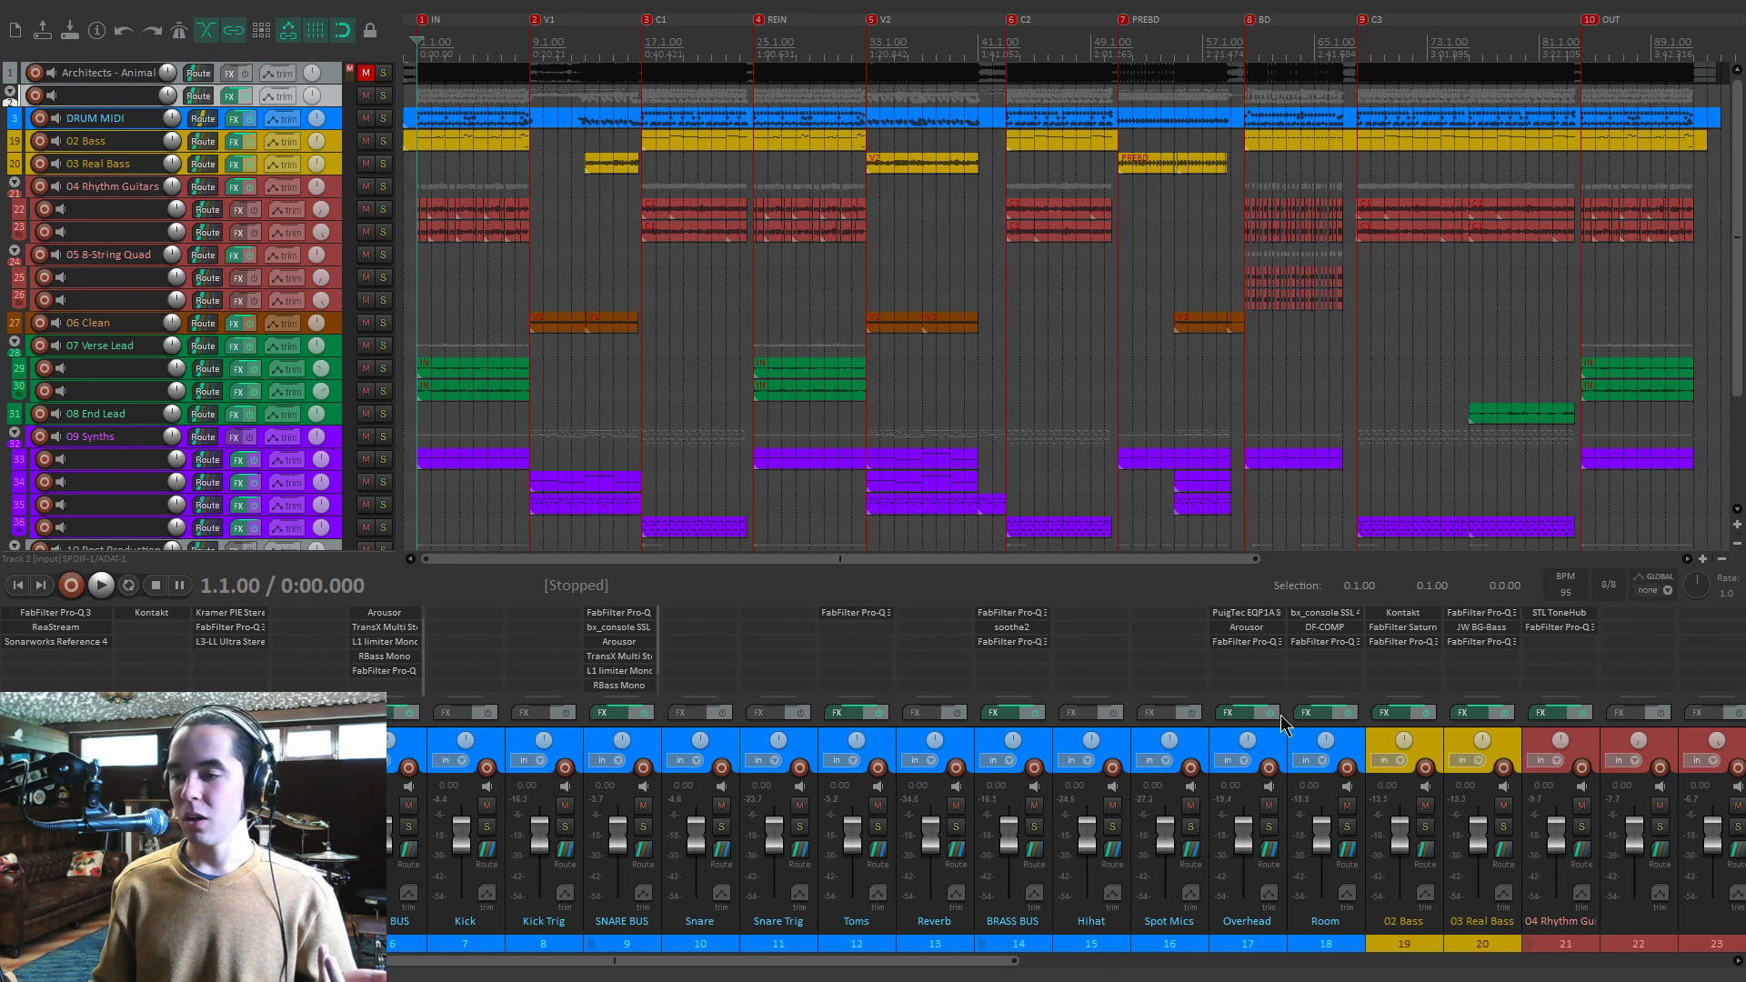
pyautogui.scroll(-1, 1409, 678)
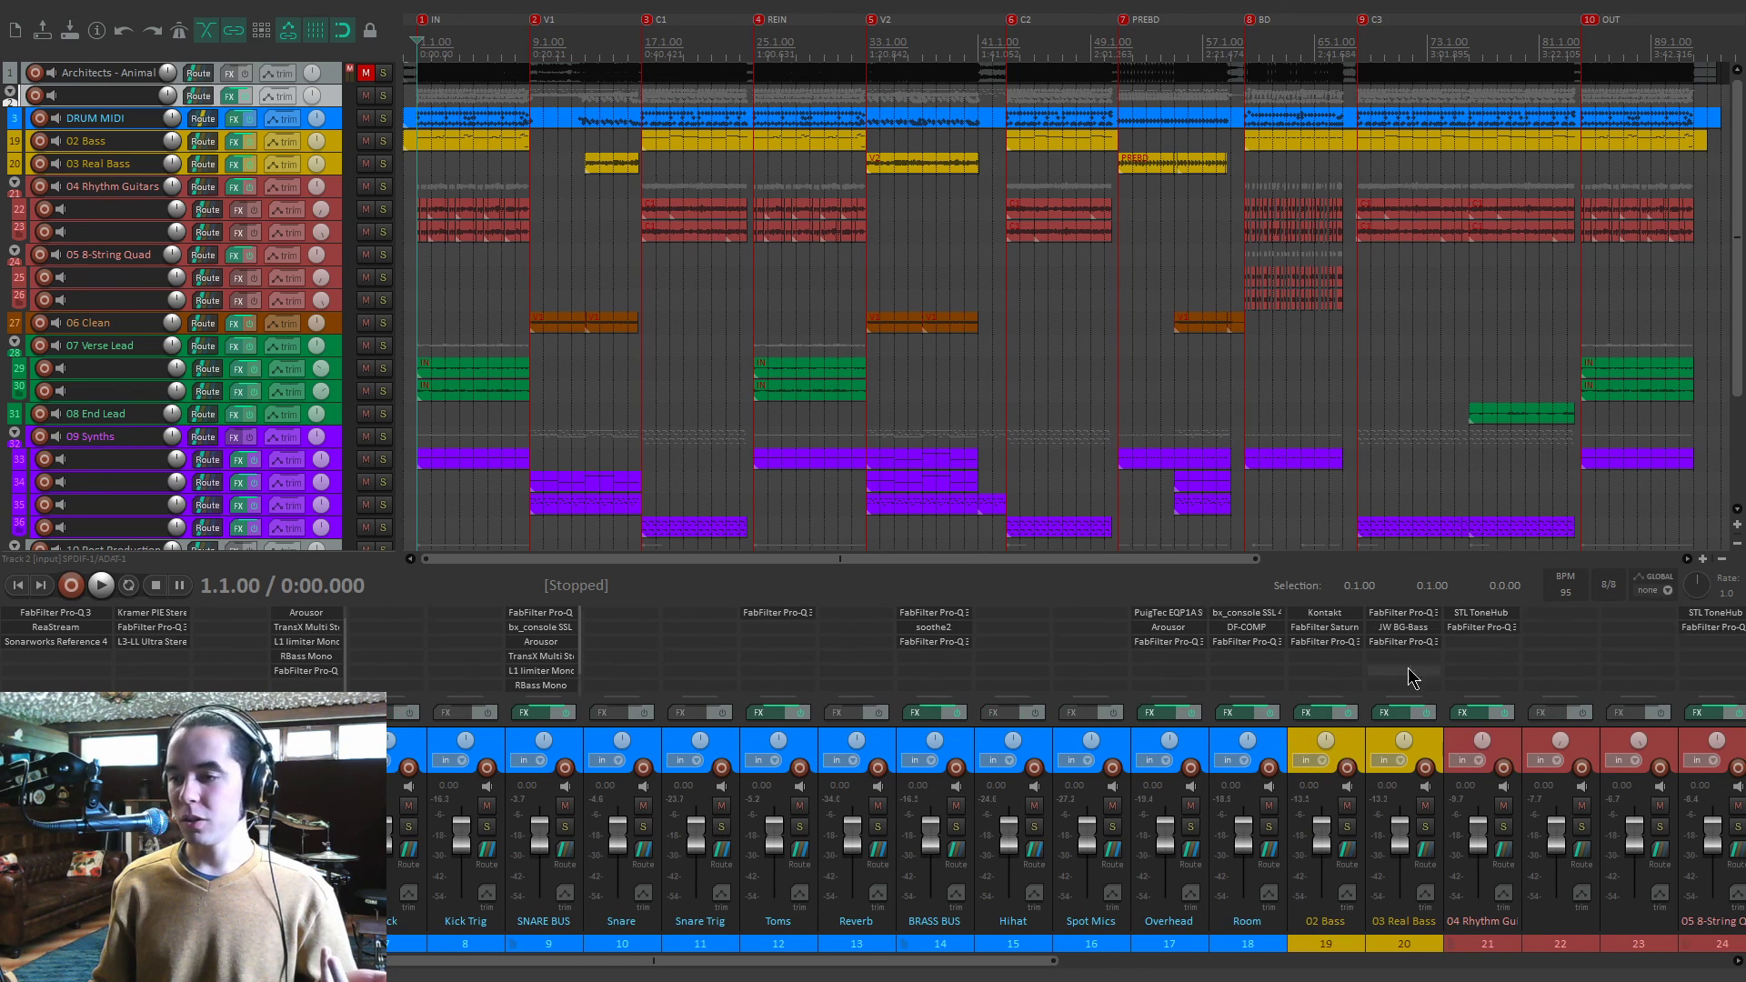
pyautogui.click(1494, 614)
pyautogui.click(1501, 627)
pyautogui.moveTo(830, 132); pyautogui.dragTo(949, 274)
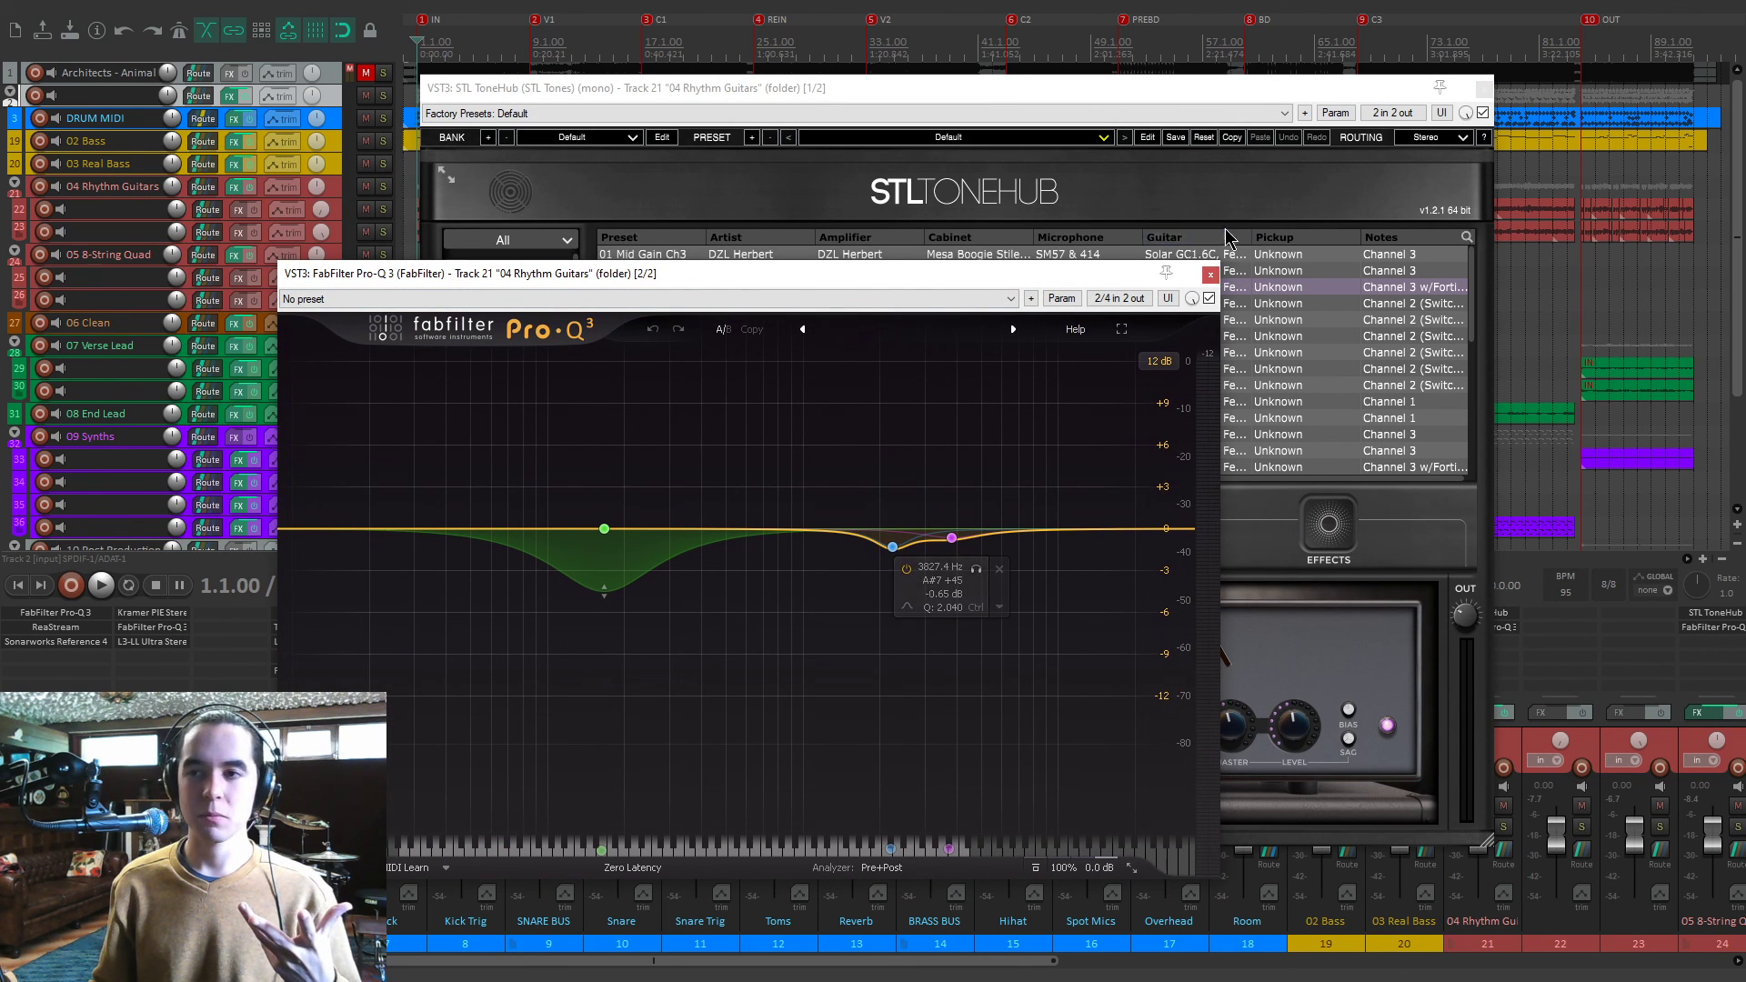
pyautogui.click(1213, 276)
pyautogui.click(1483, 87)
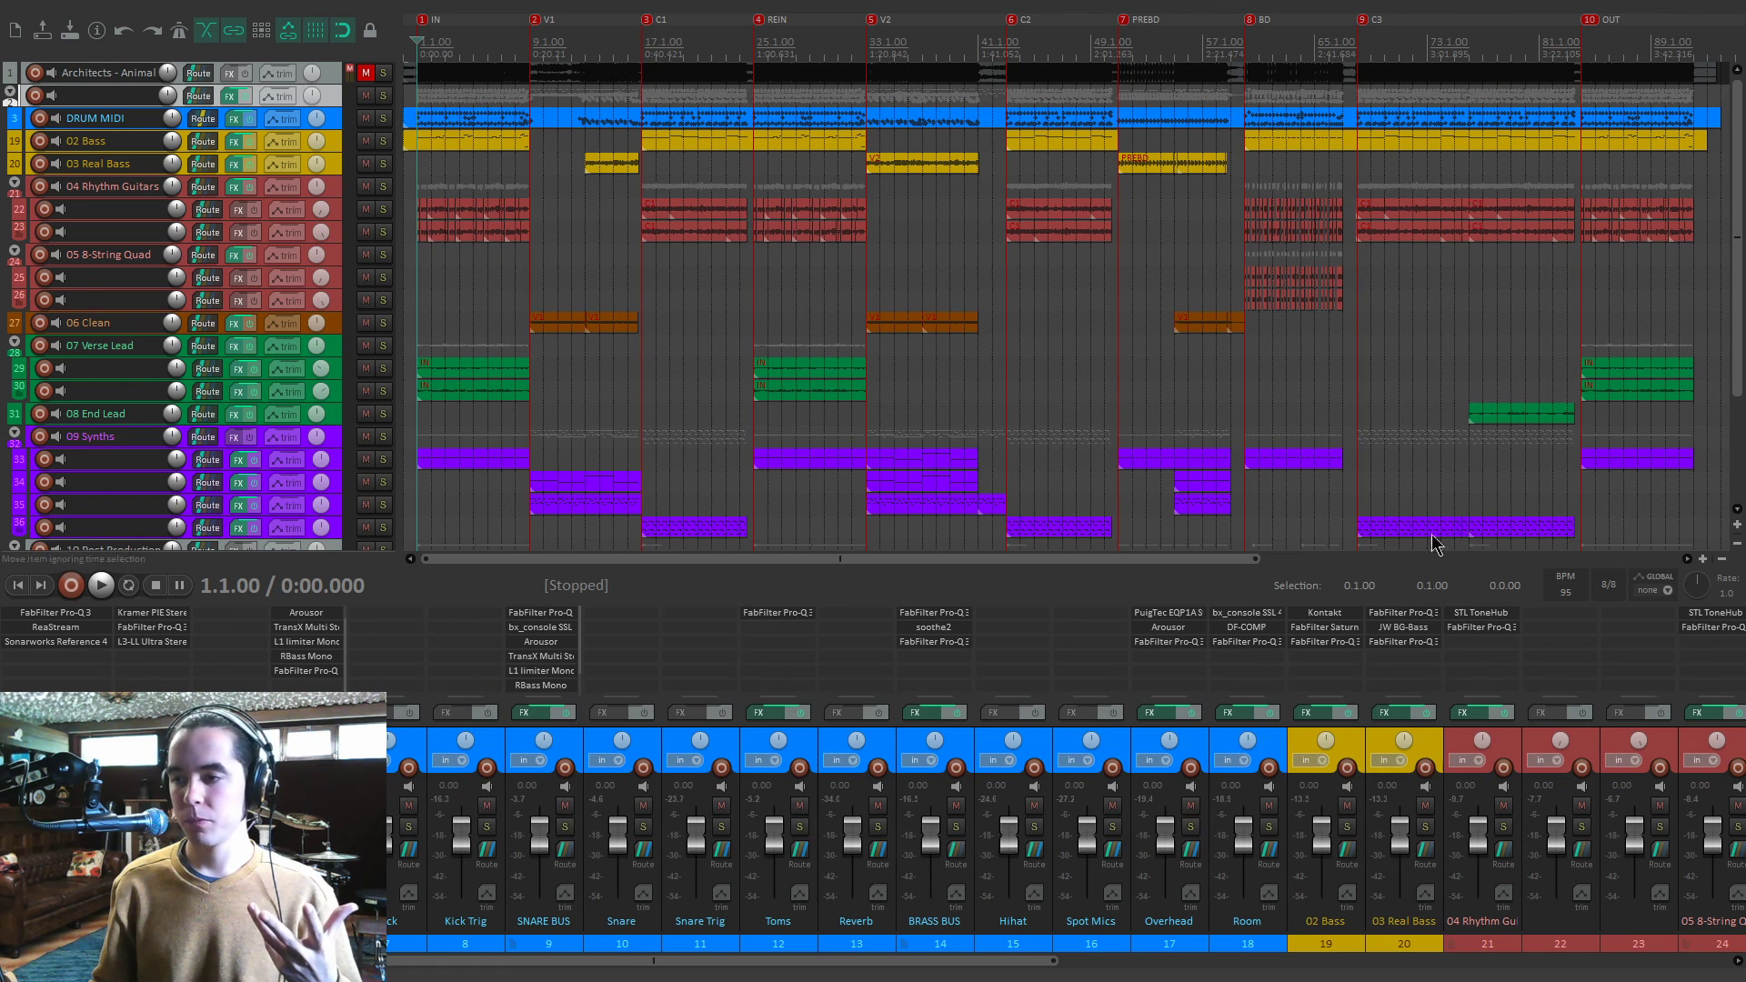
# Review the EUROBASS II instrument in Kontakt on the 02 Bass track, then close it.
pyautogui.hscroll(5, 1228, 728)
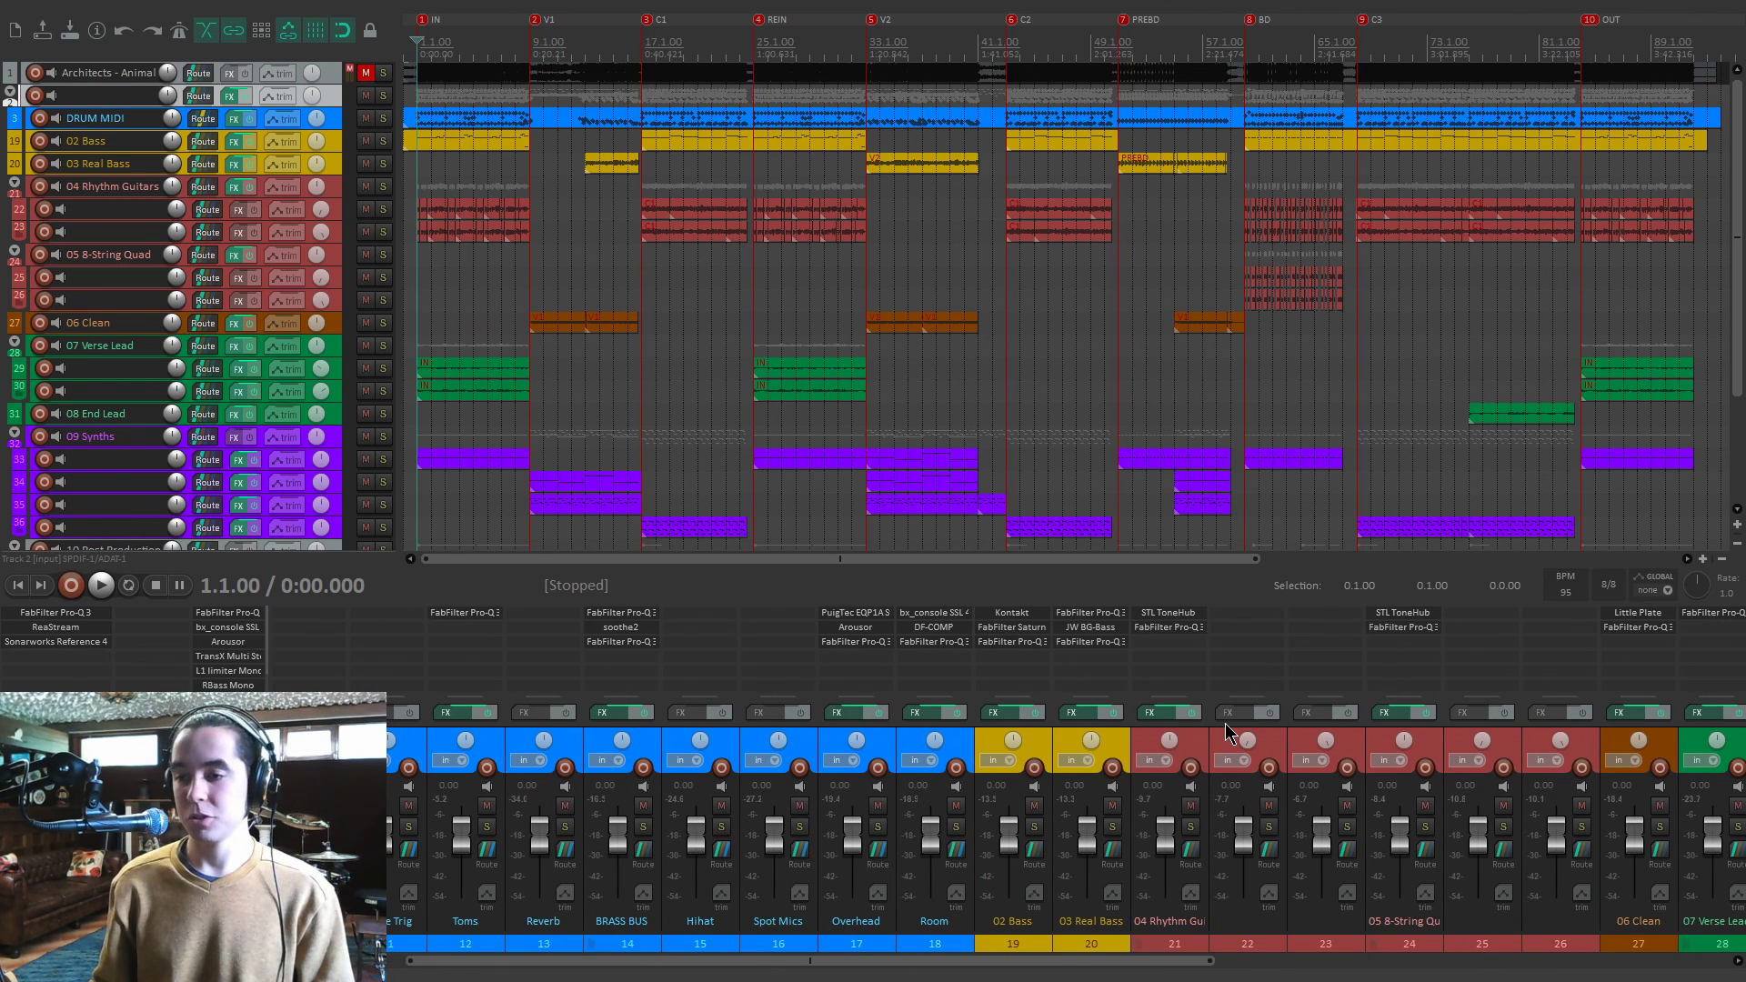
pyautogui.hscroll(-2, 1228, 728)
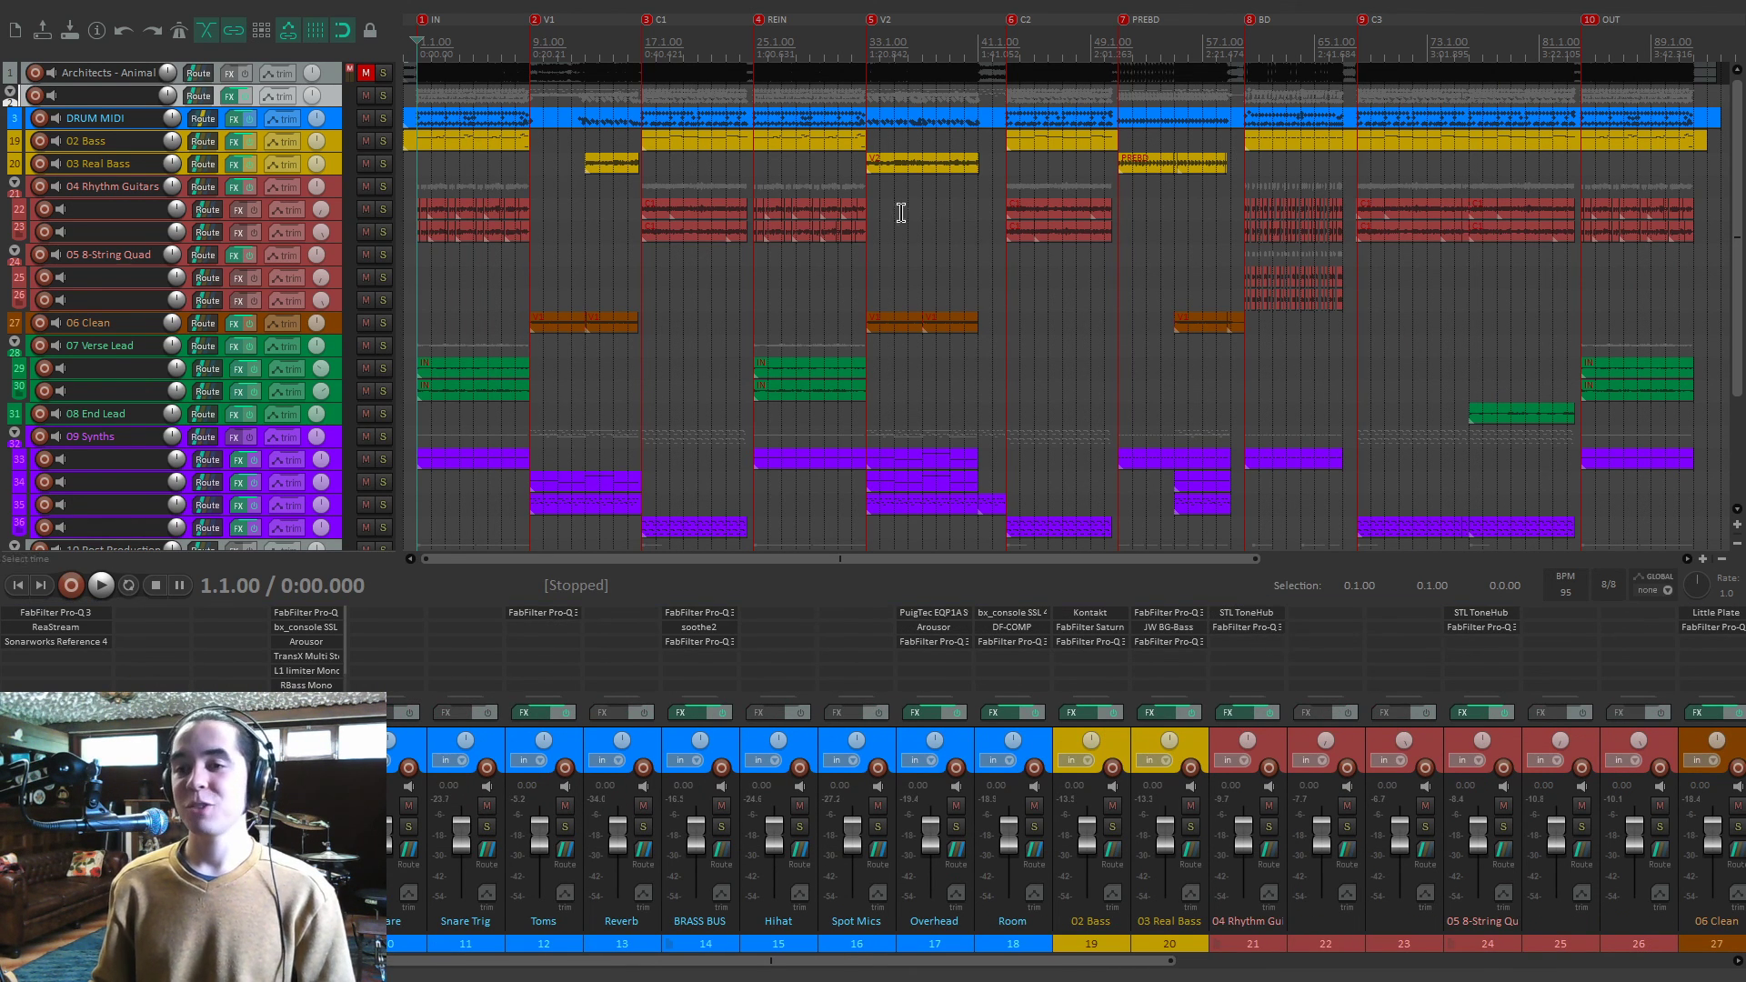
pyautogui.click(1098, 613)
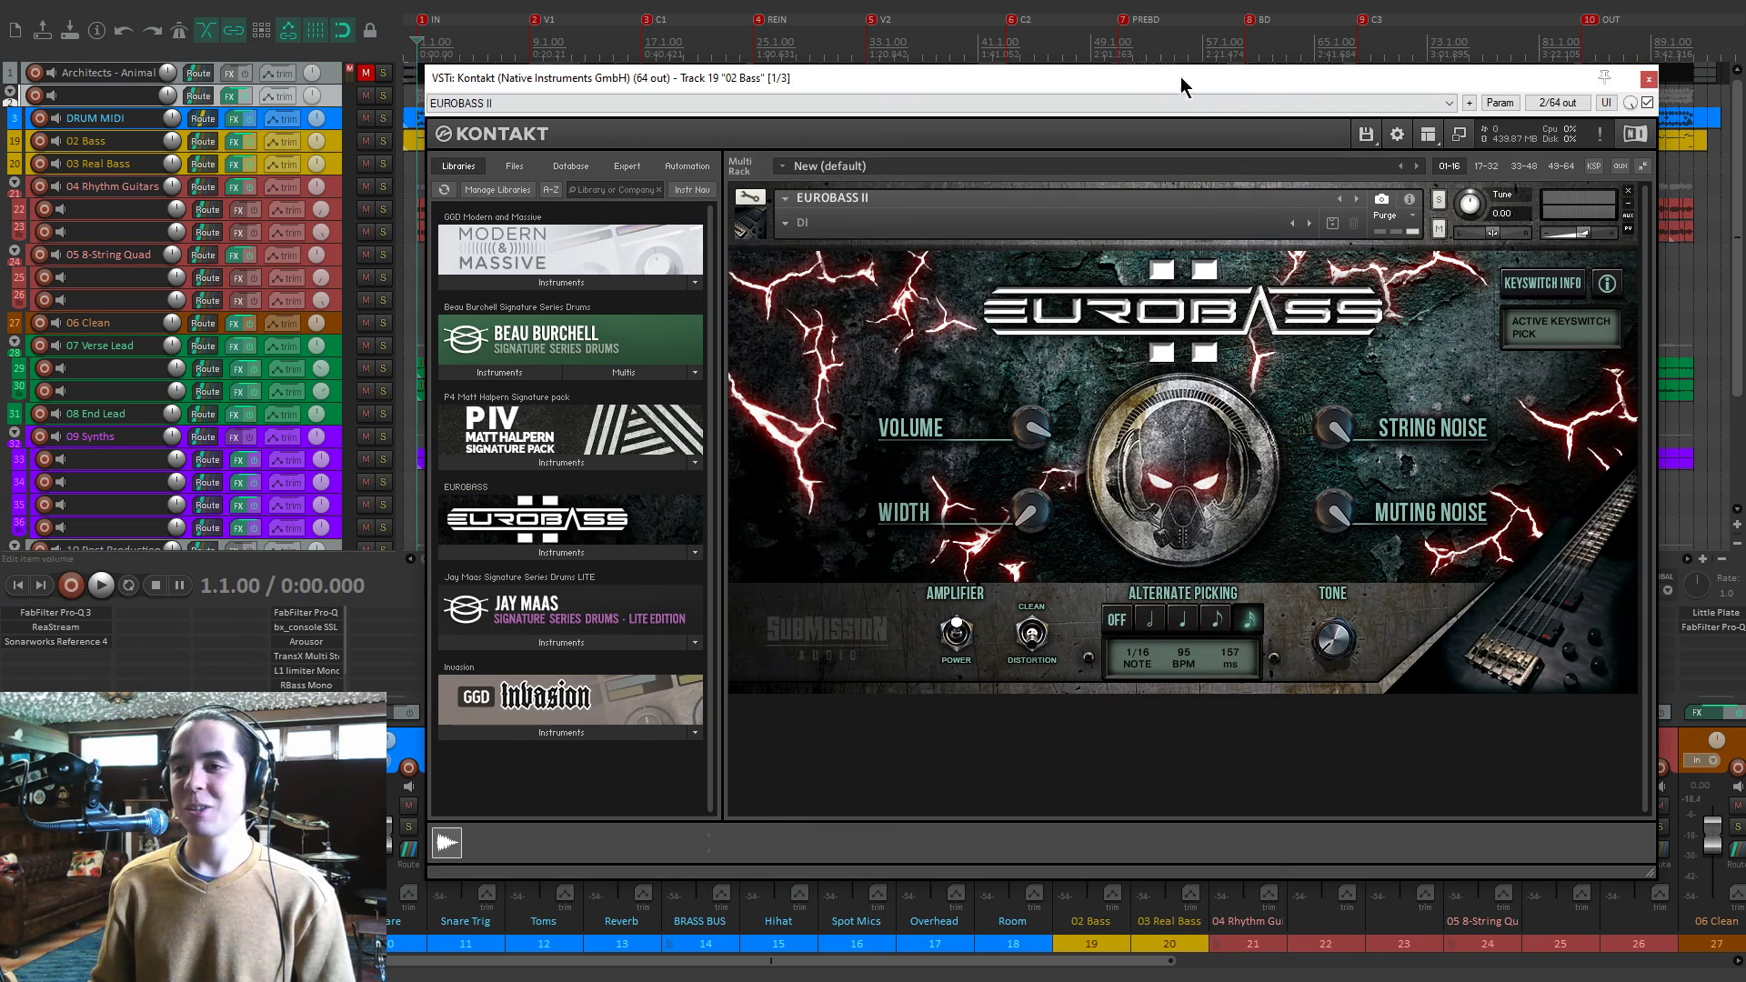
pyautogui.moveTo(1182, 86); pyautogui.dragTo(908, 79)
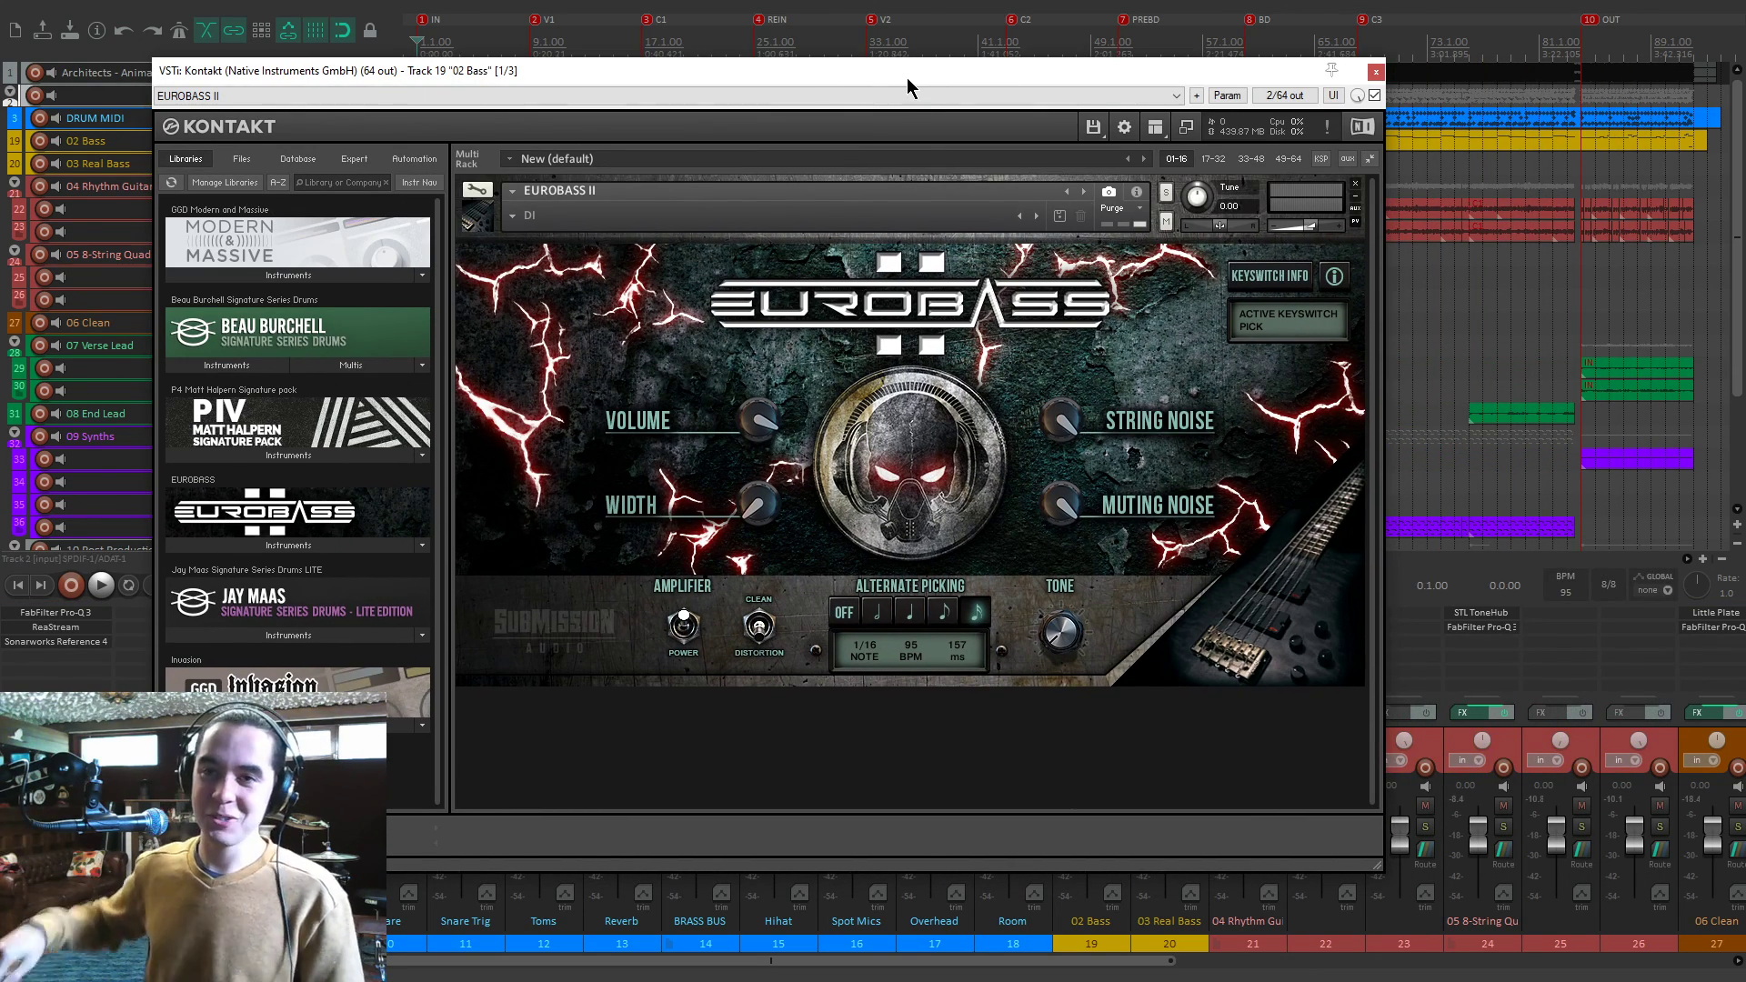
pyautogui.click(1374, 72)
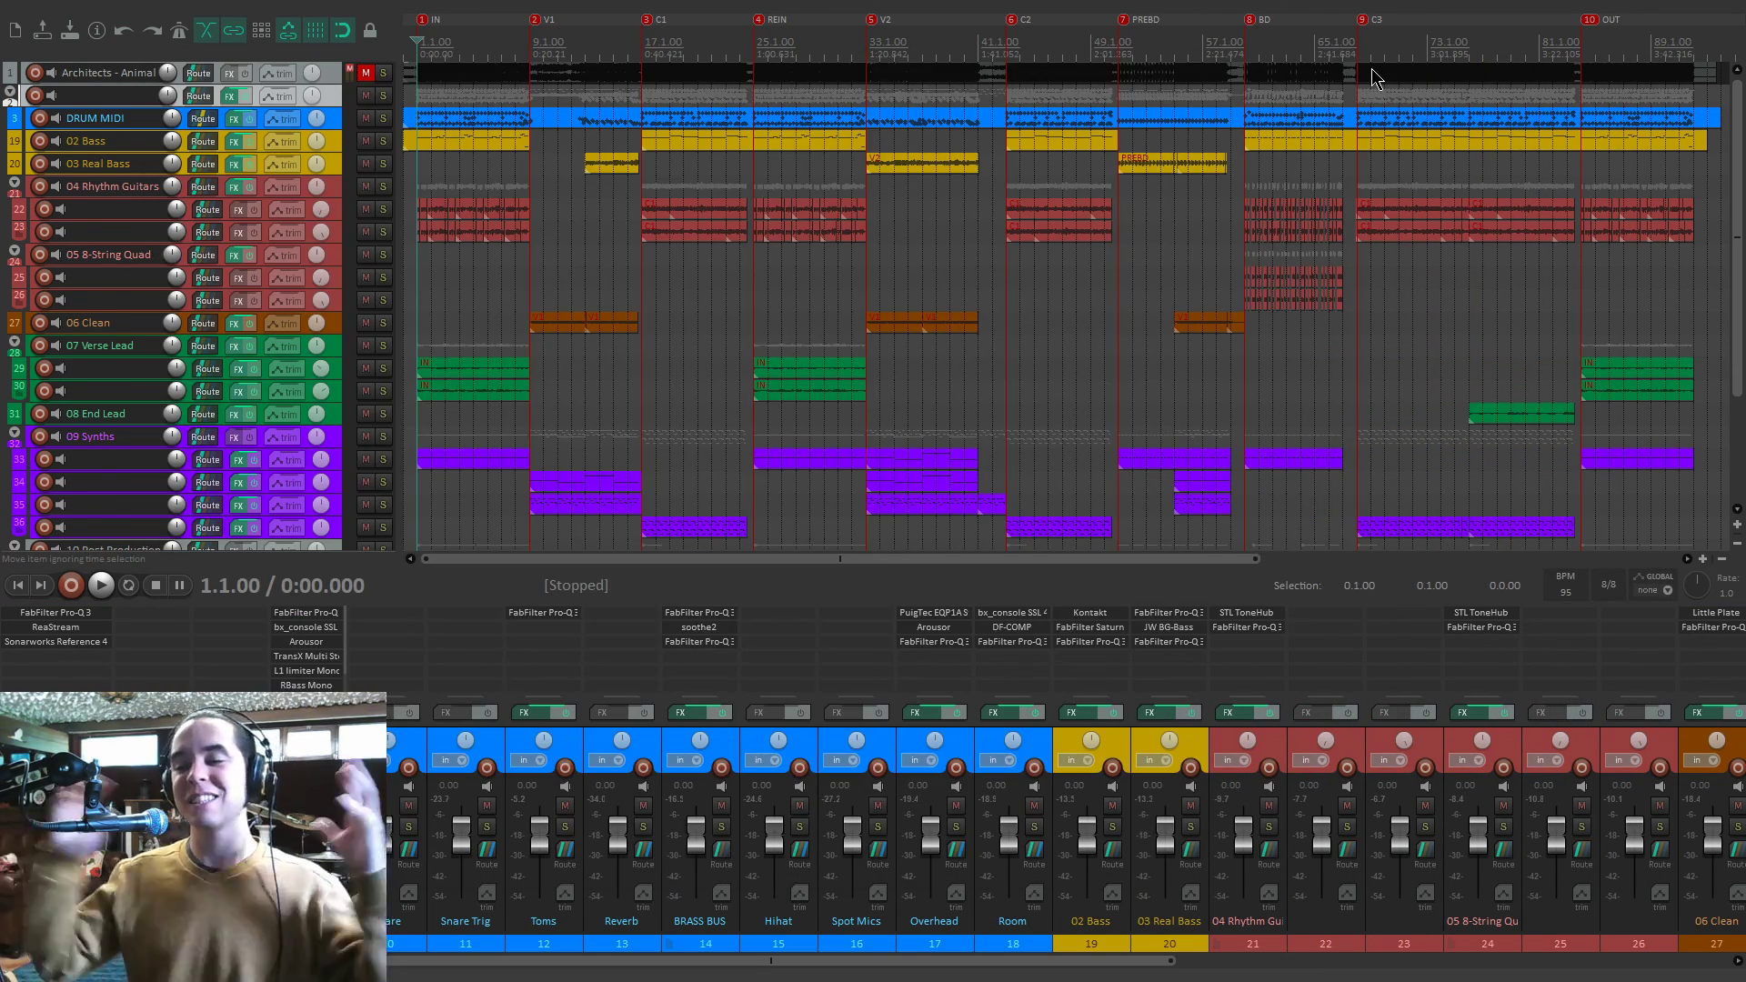
pyautogui.hscroll(8, 1148, 724)
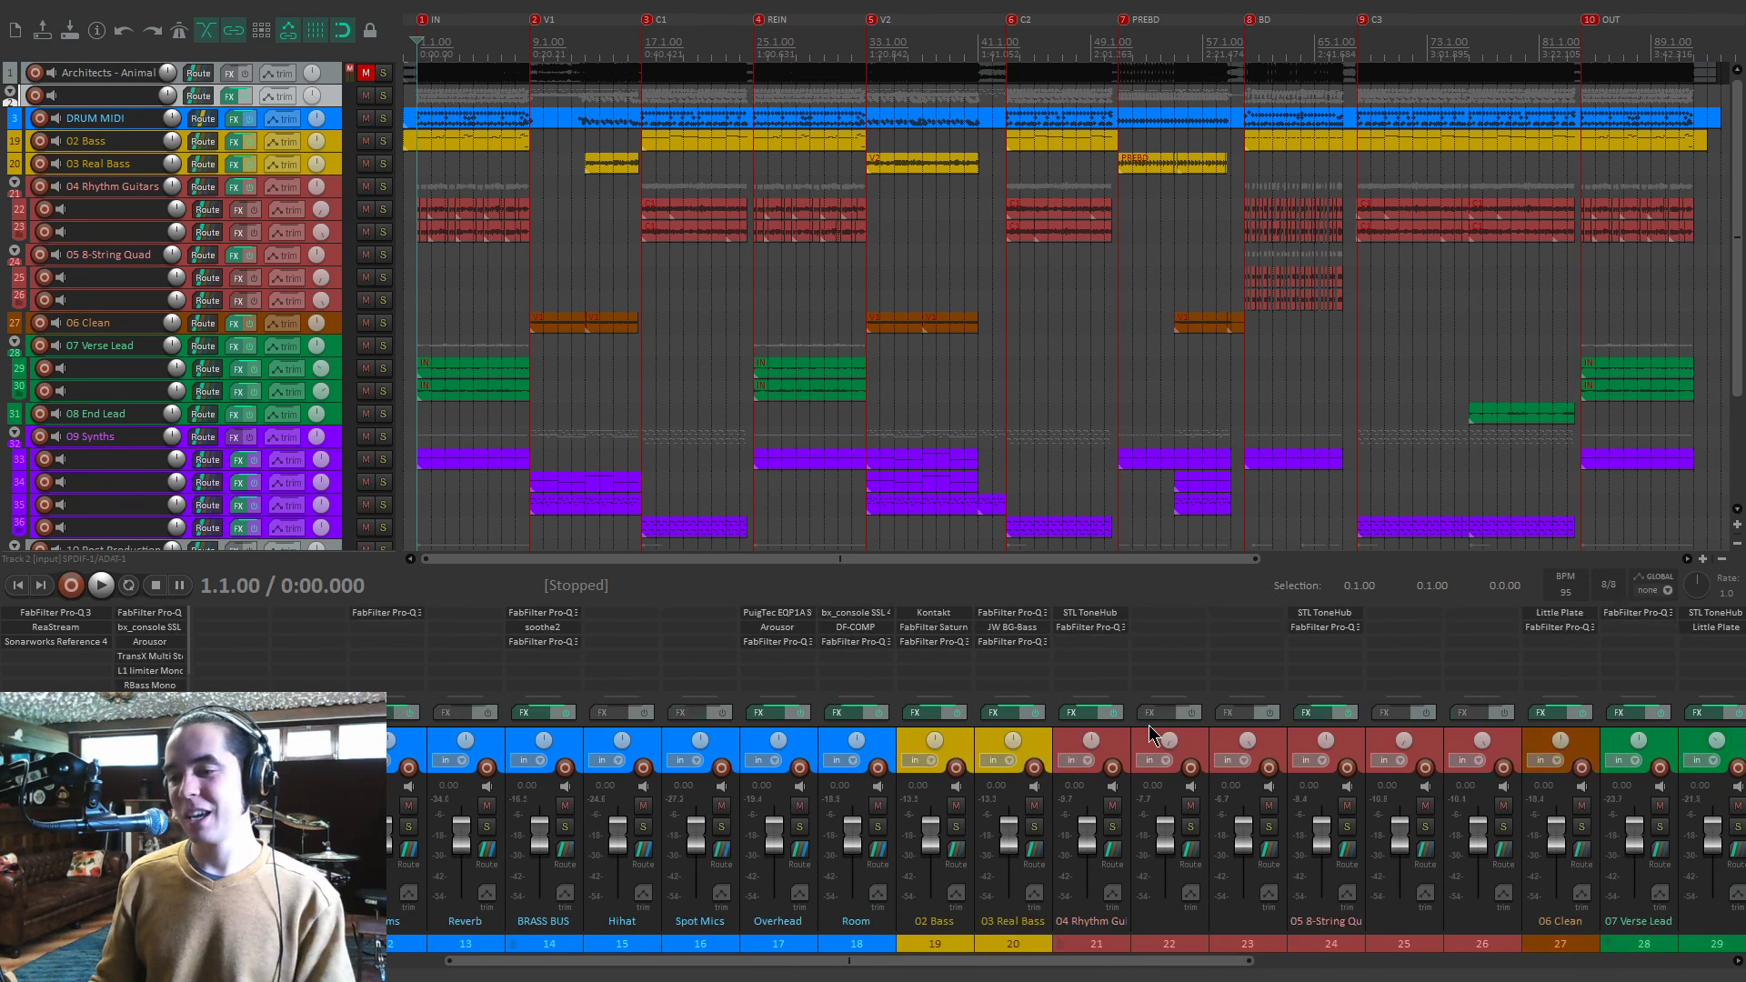
pyautogui.hscroll(5, 1149, 724)
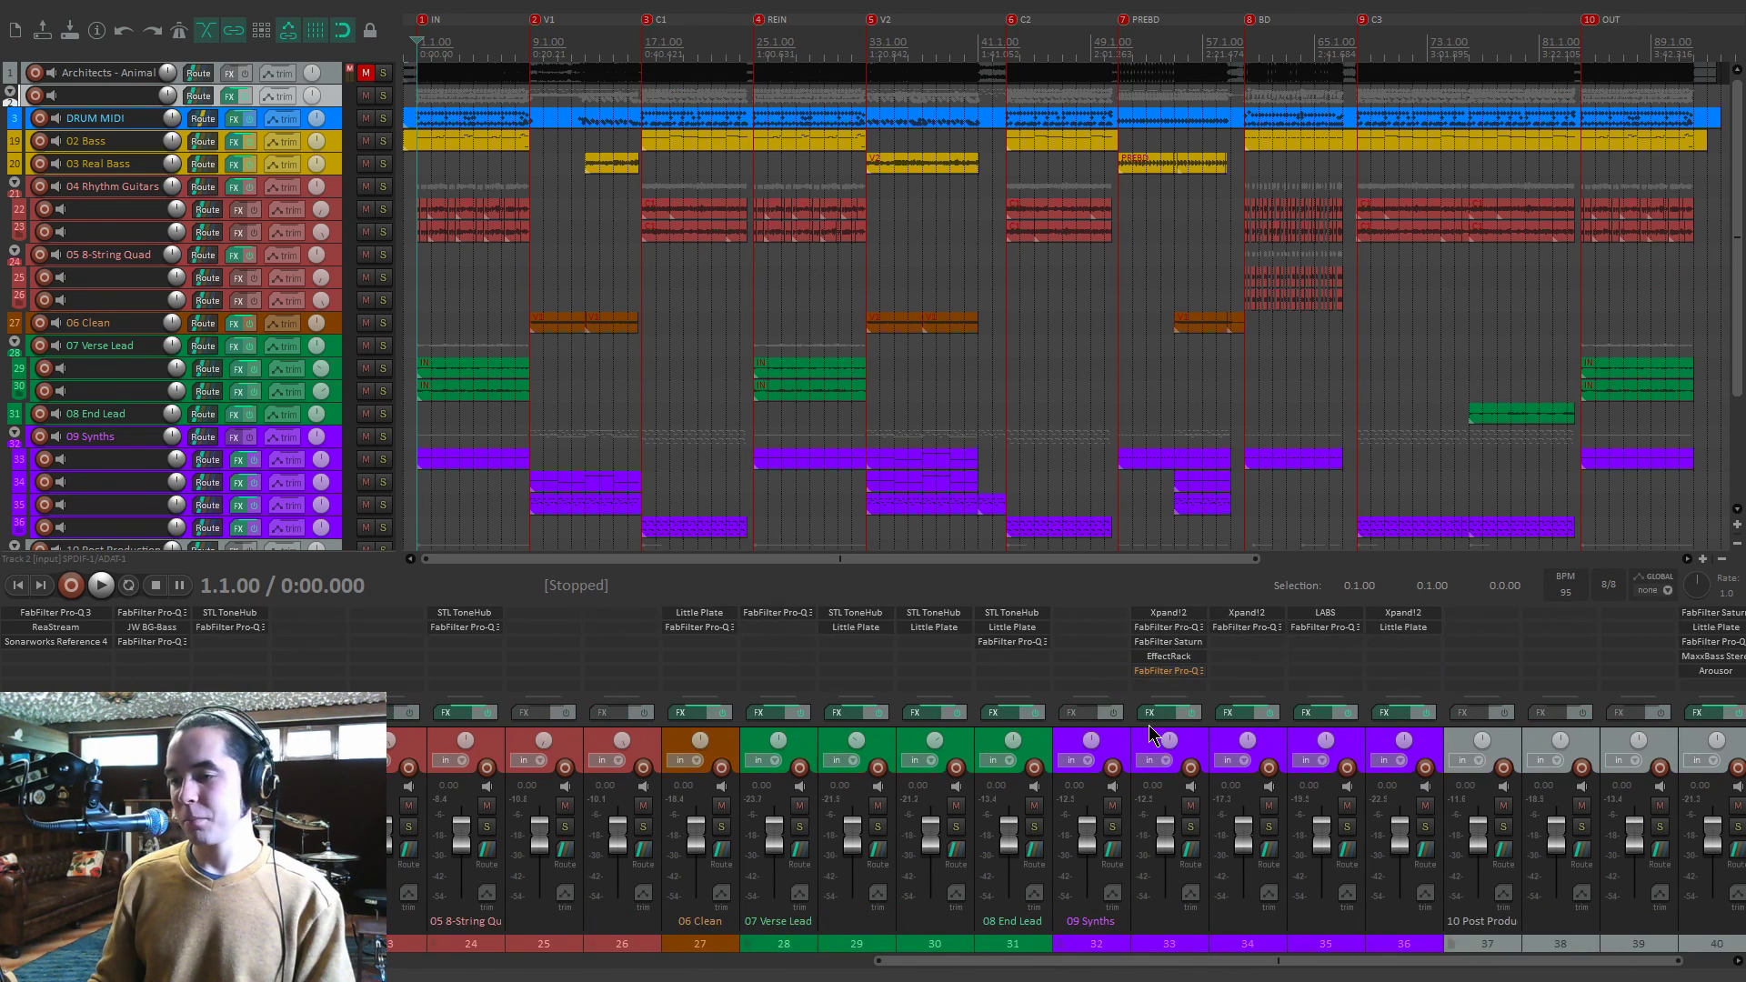
pyautogui.hscroll(-15, 1257, 723)
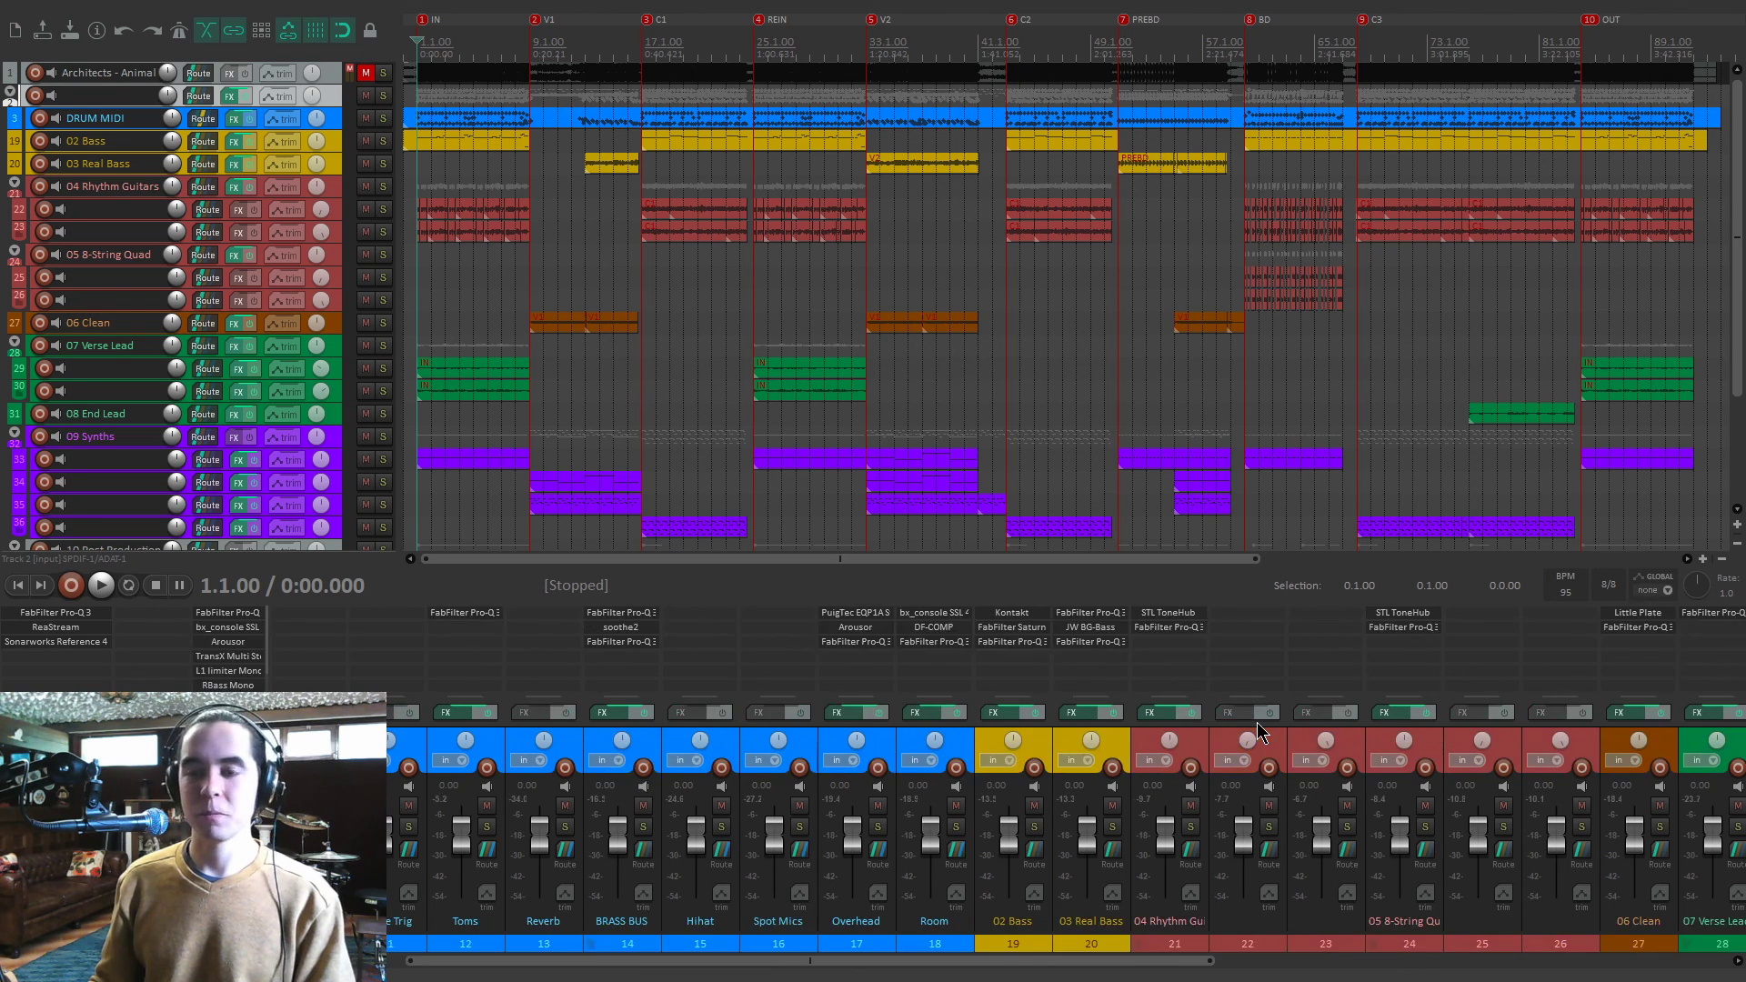